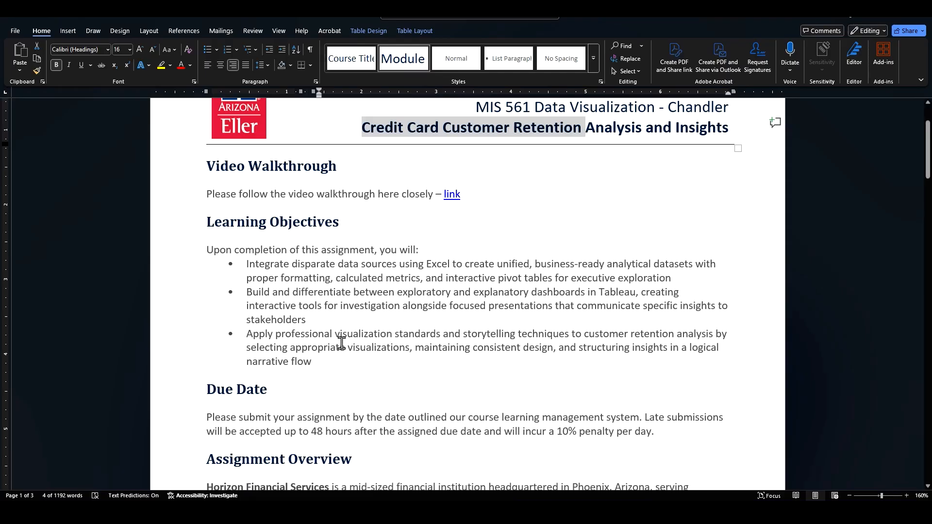
Step: Read through the learning objectives, due date and assignment overview sections of the assignment document
left_click_drag(322, 368, 253, 339)
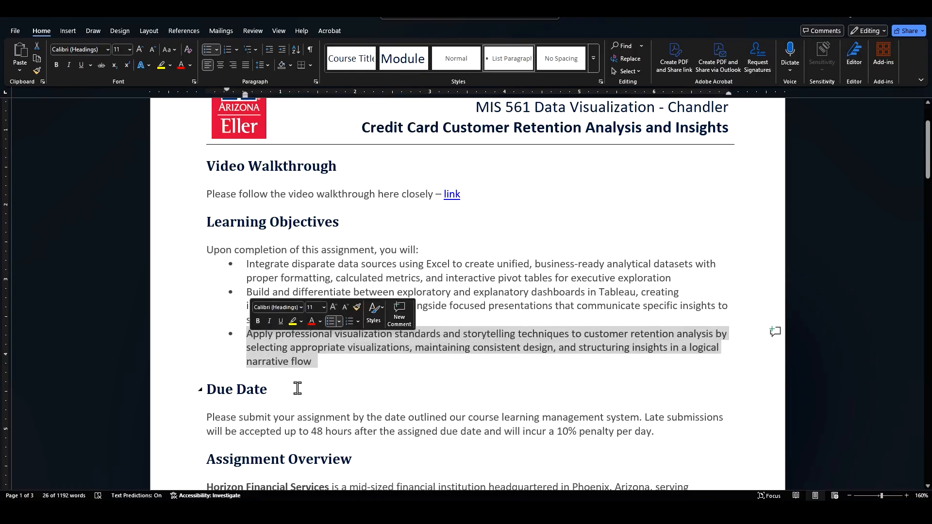
scroll(313, 389, "down", 1)
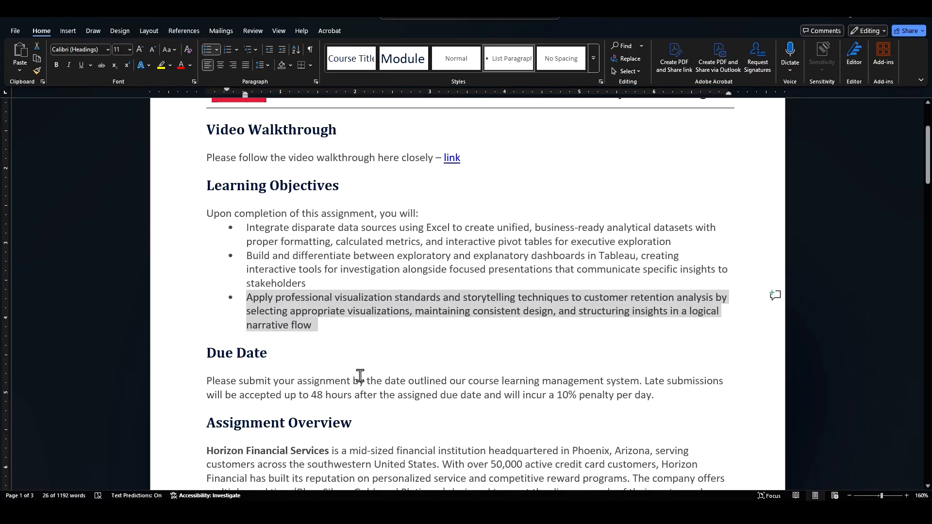
scroll(359, 375, "down", 1)
scroll(340, 342, "down", 3)
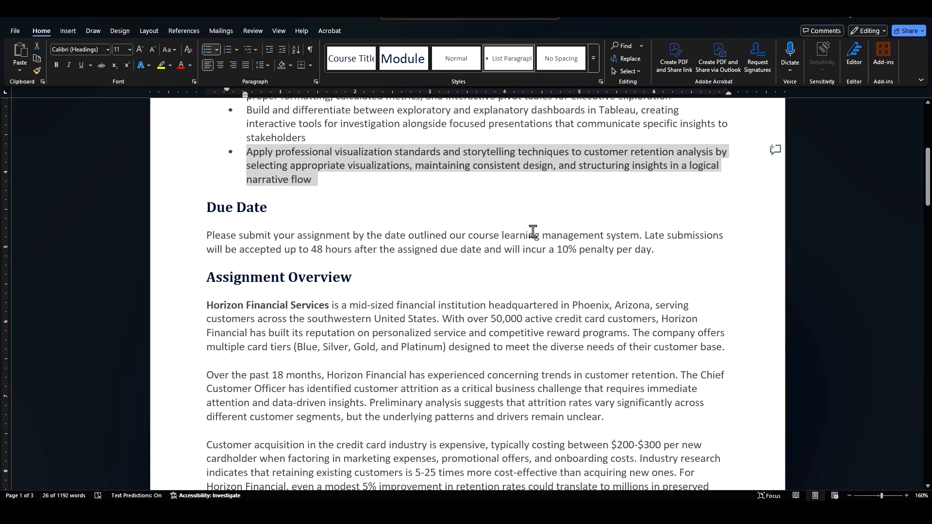
left_click(378, 317)
scroll(381, 316, "down", 3)
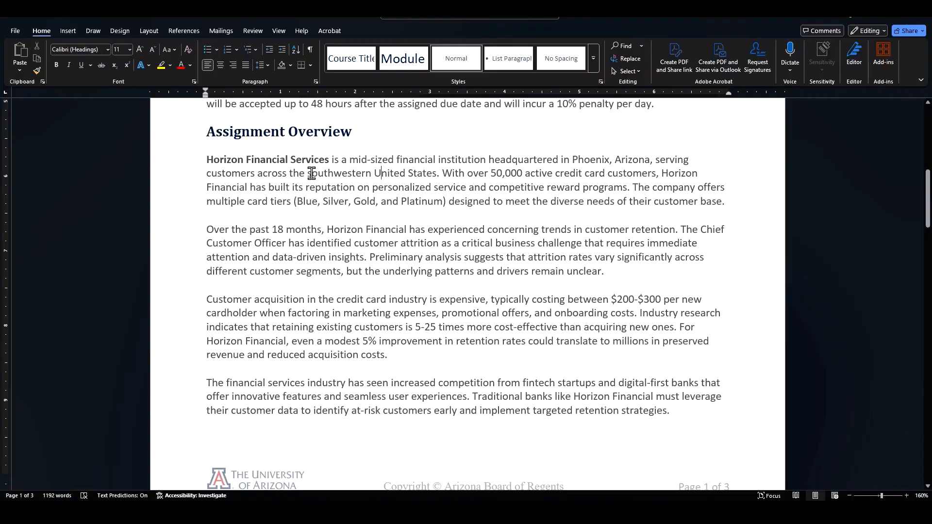
left_click_drag(308, 173, 405, 184)
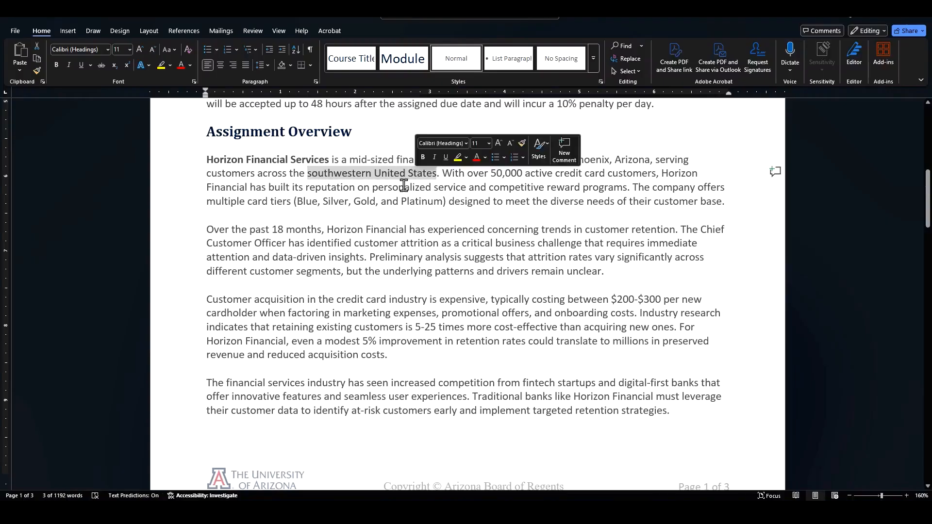
left_click(483, 187)
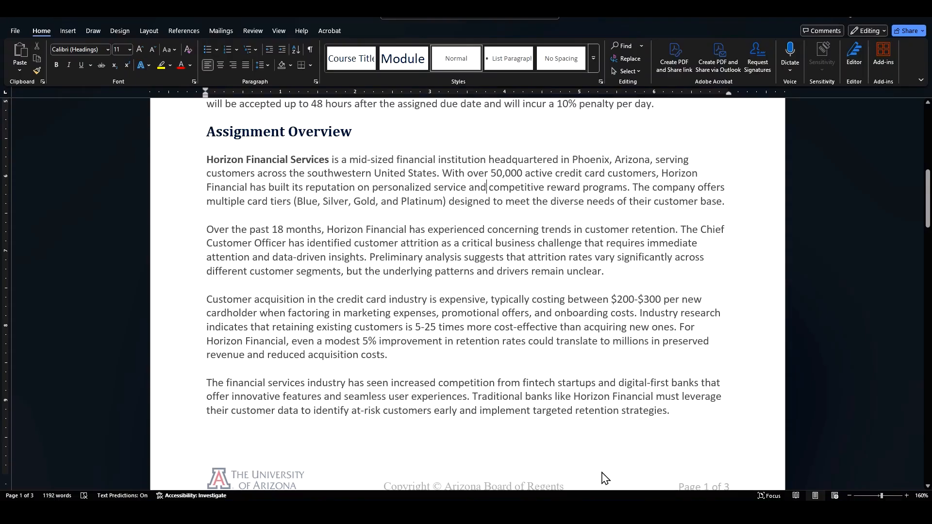
Step: Switch to the Excel workbook and review the Tableau submission, Data Dictionary, Client Card Financials and Client Demographics sheets
left_click(627, 513)
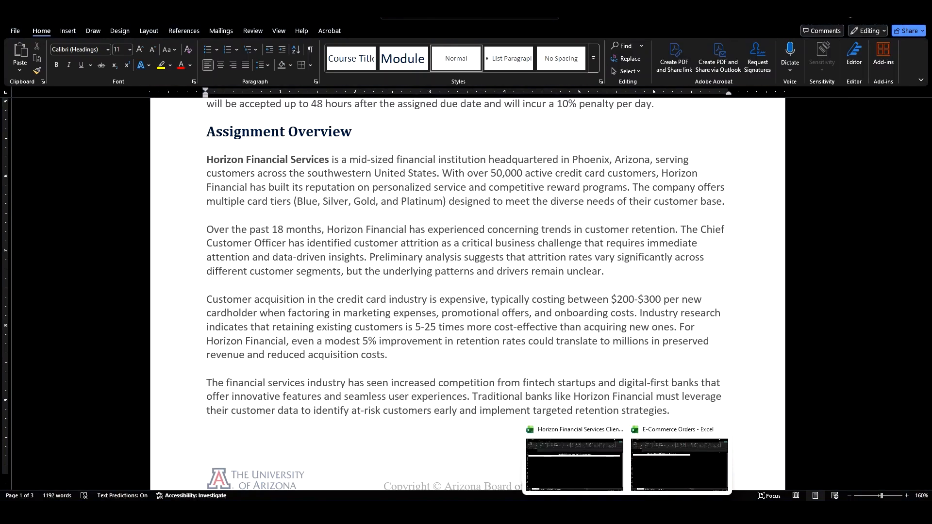
left_click(575, 465)
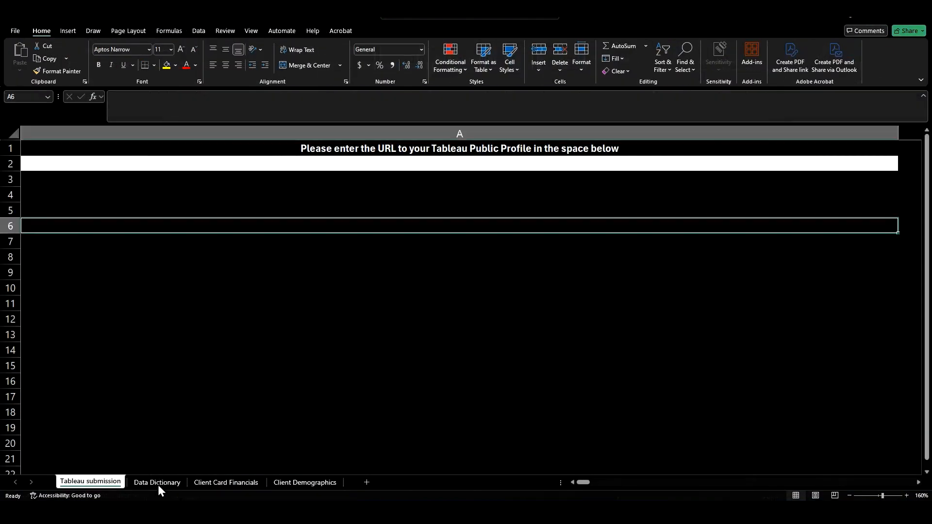
left_click(159, 482)
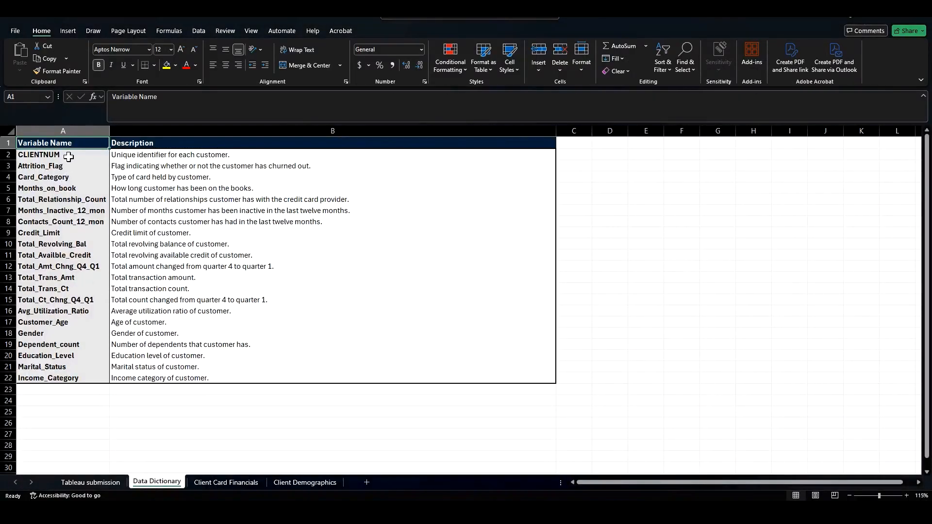
left_click_drag(66, 155, 71, 384)
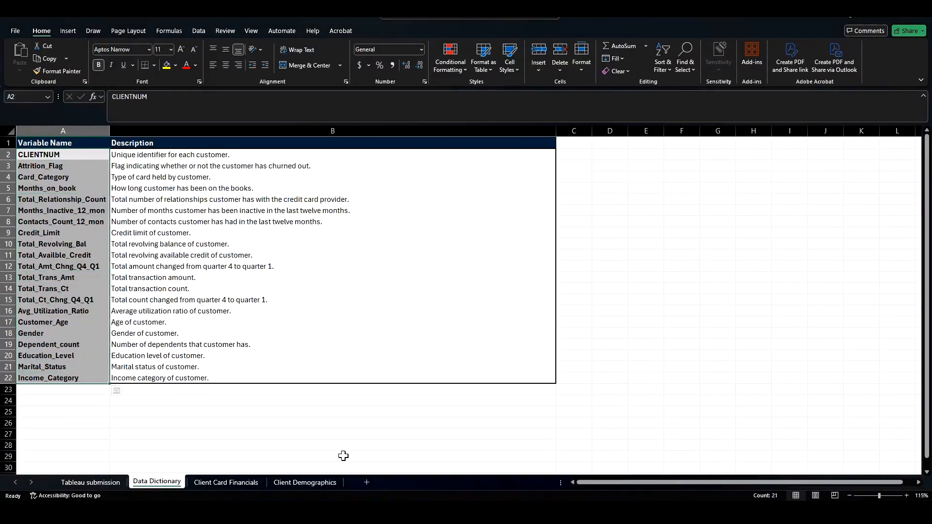
left_click(216, 483)
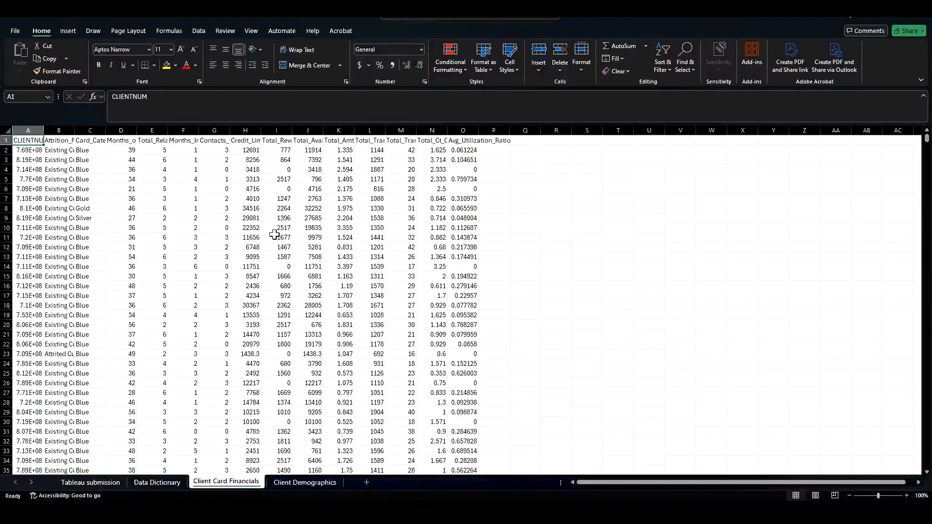
left_click(290, 487)
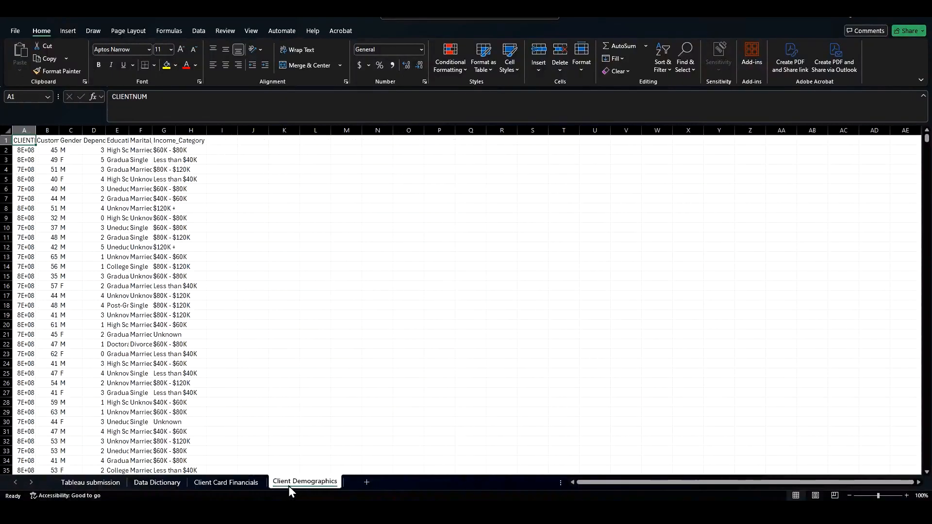
left_click(113, 482)
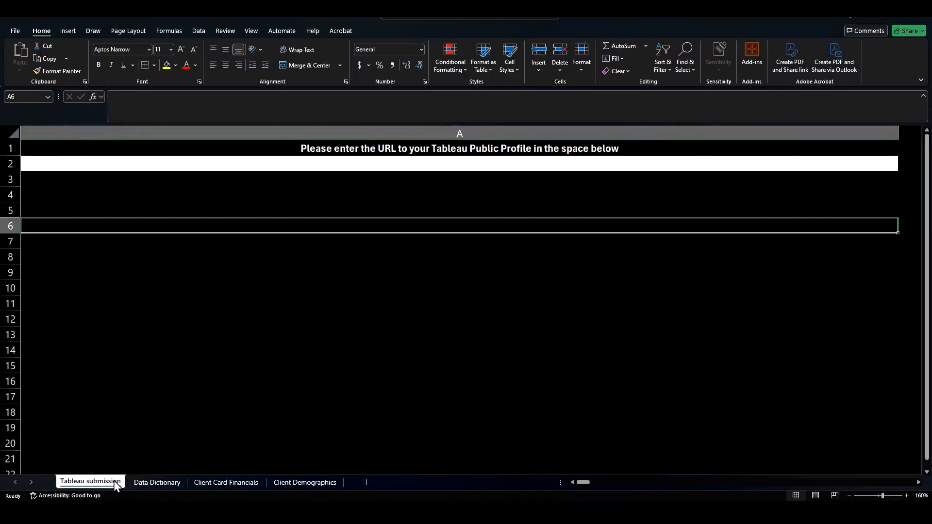
left_click(875, 20)
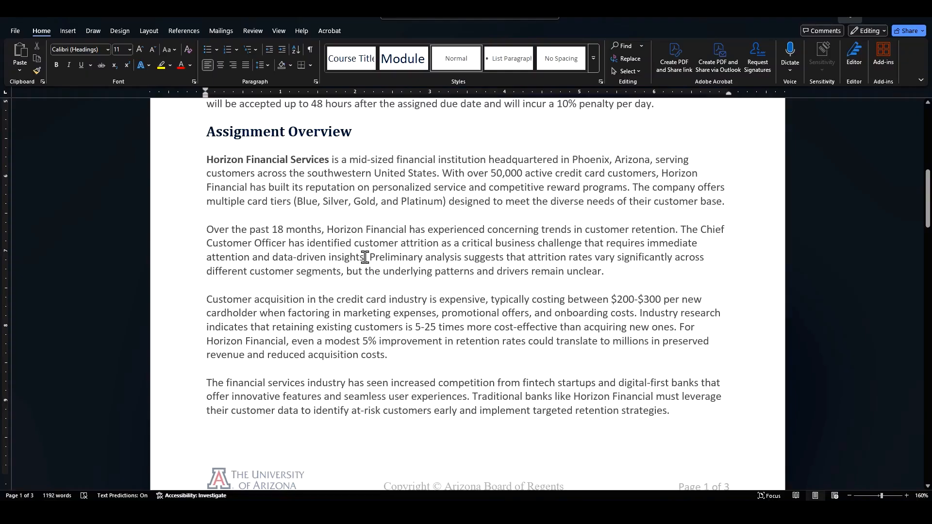
Step: Return to the workbook and autofit the Attrition_Flag column width on the Client Card Financials sheet
left_click_drag(373, 257, 639, 266)
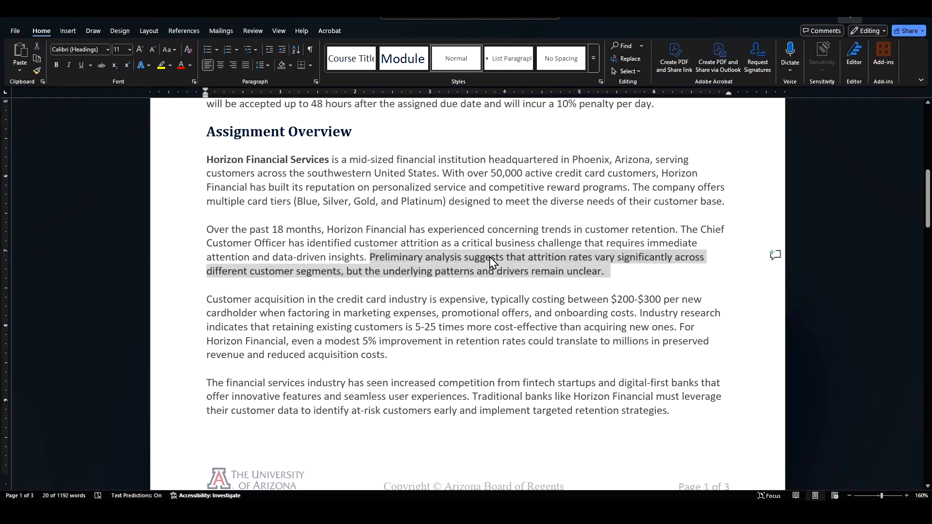
left_click(606, 512)
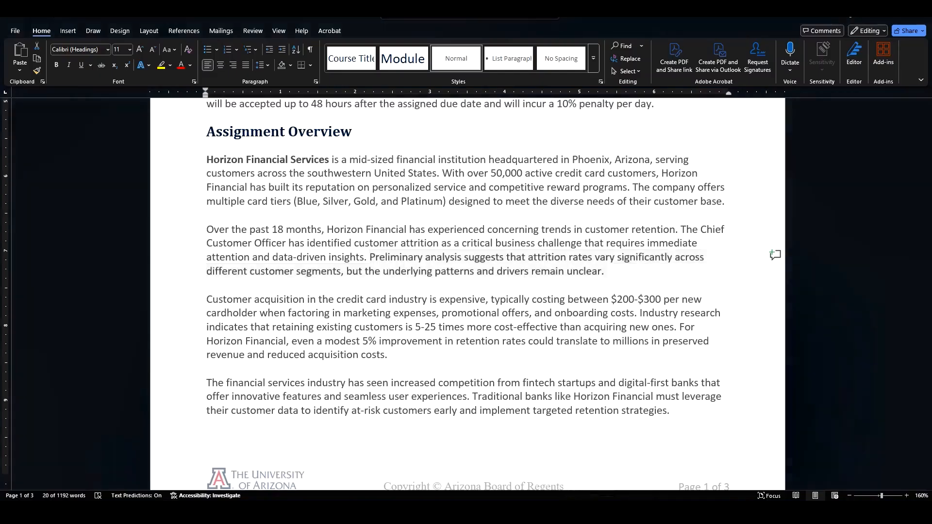
left_click(174, 487)
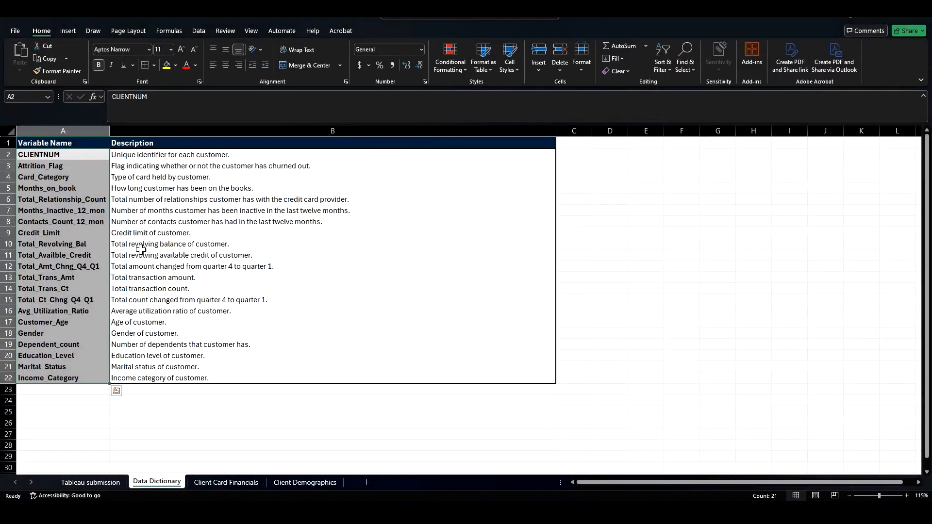
left_click(57, 144)
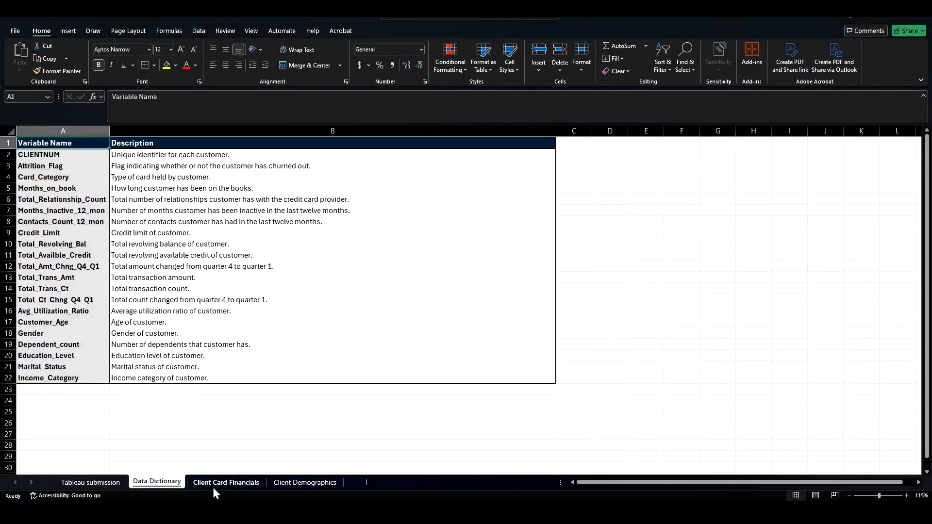
left_click(214, 486)
left_click(59, 141)
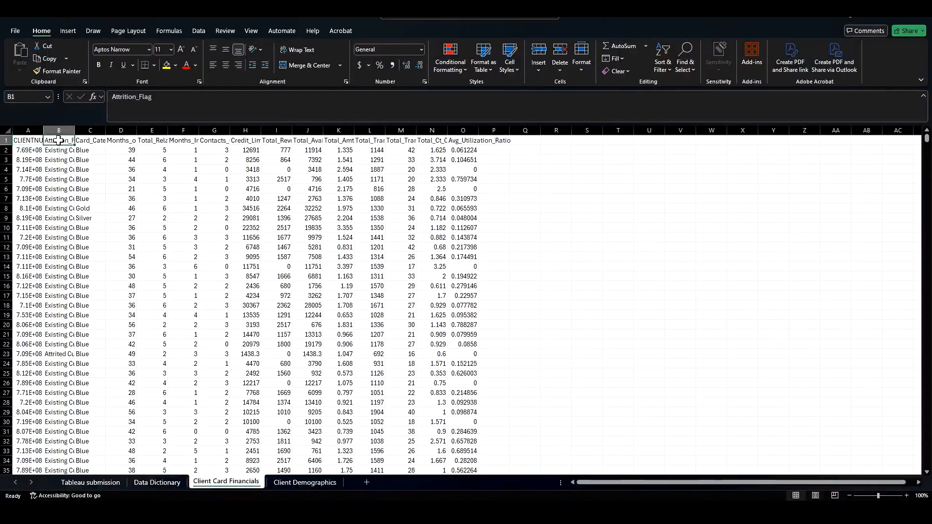
double_click(75, 130)
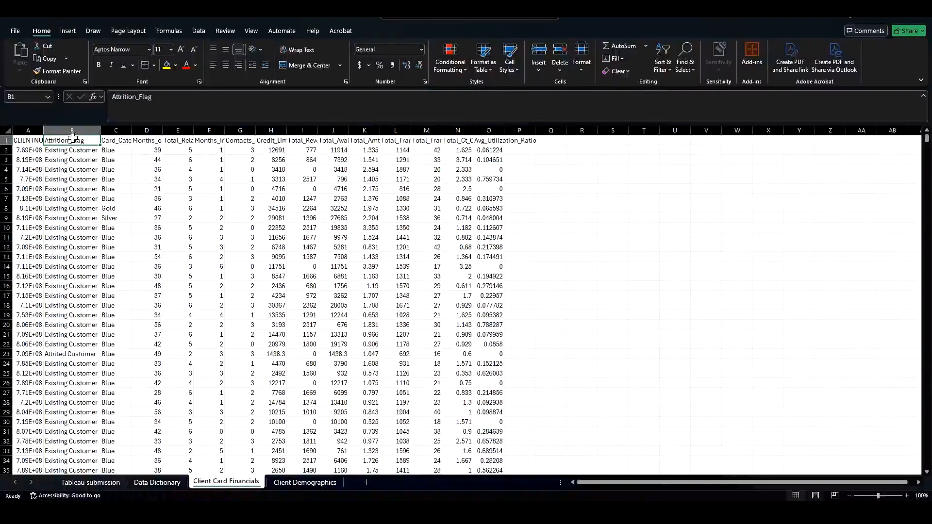
left_click(73, 353)
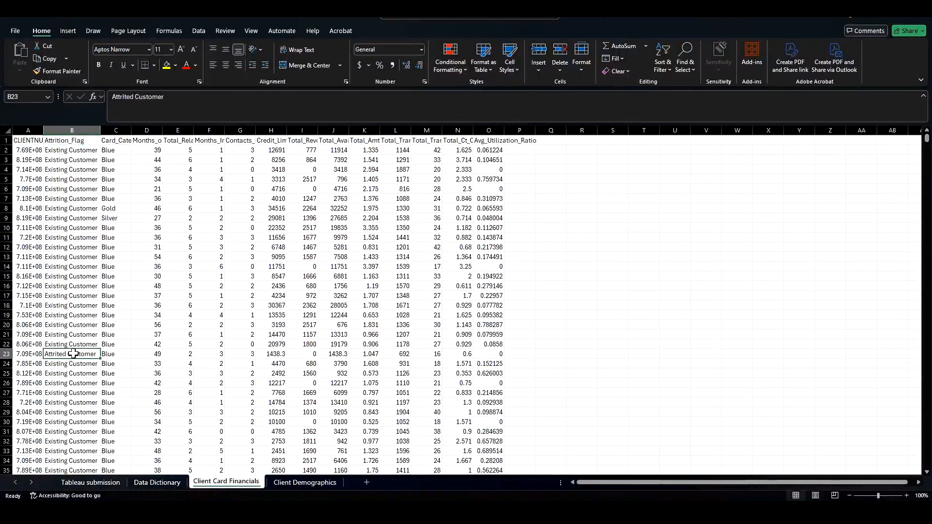
left_click(872, 18)
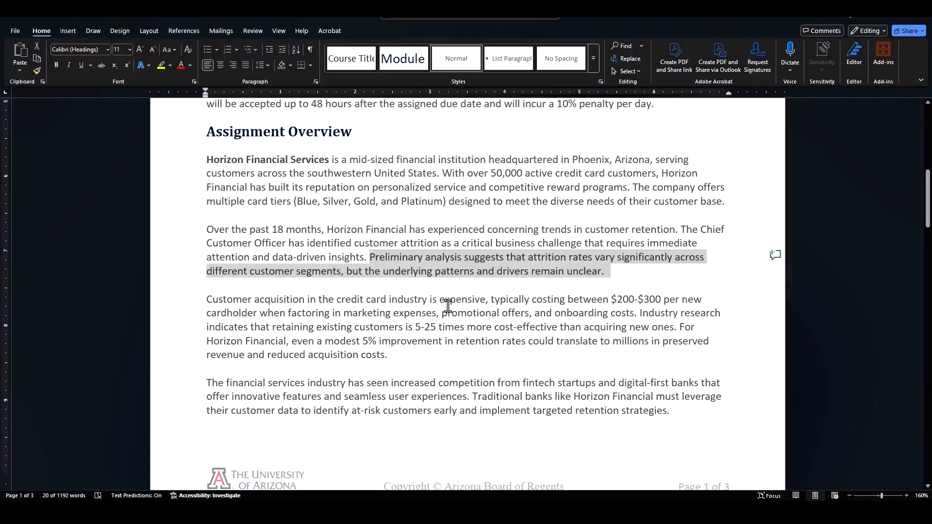
Step: Read the remaining assignment overview paragraphs and the Your Role as Data Analyst phase descriptions
left_click(644, 312)
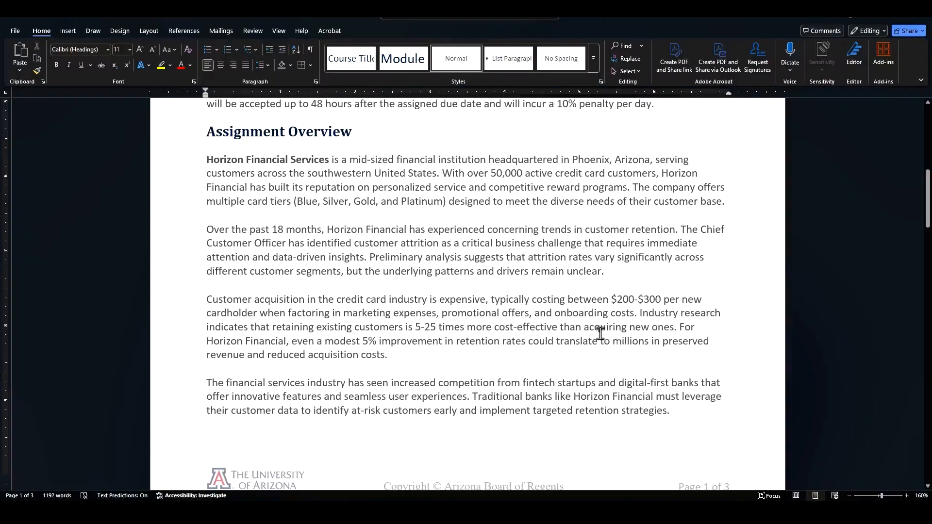
left_click_drag(315, 327, 271, 327)
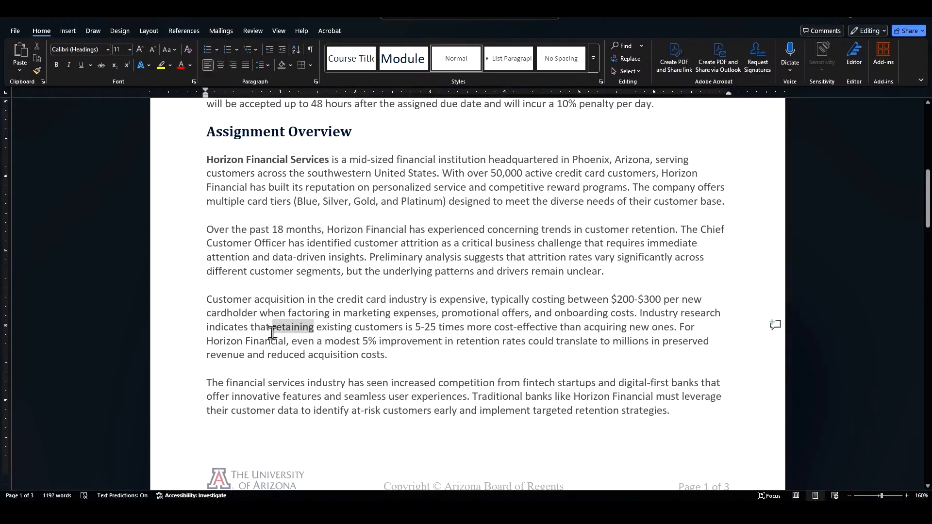
left_click(333, 355)
left_click_drag(208, 341, 389, 339)
left_click(389, 345)
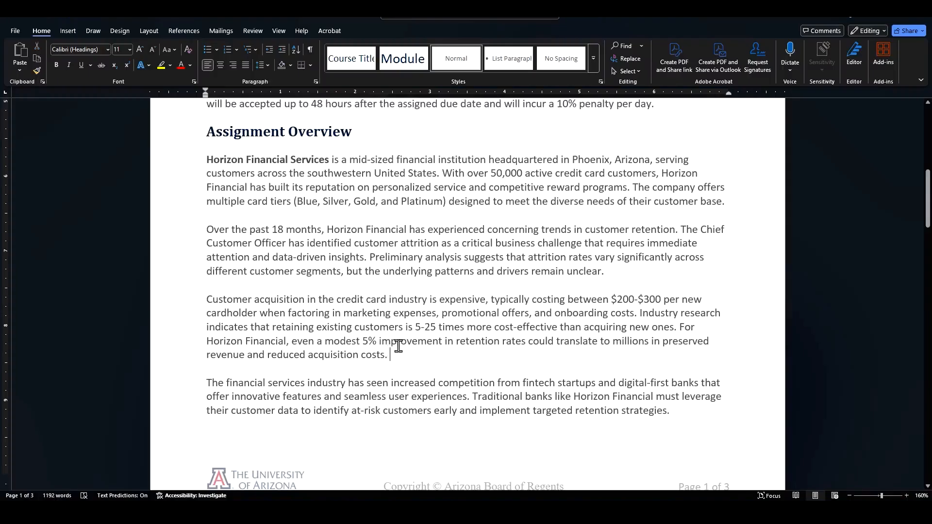
left_click(393, 357)
scroll(394, 355, "down", 3)
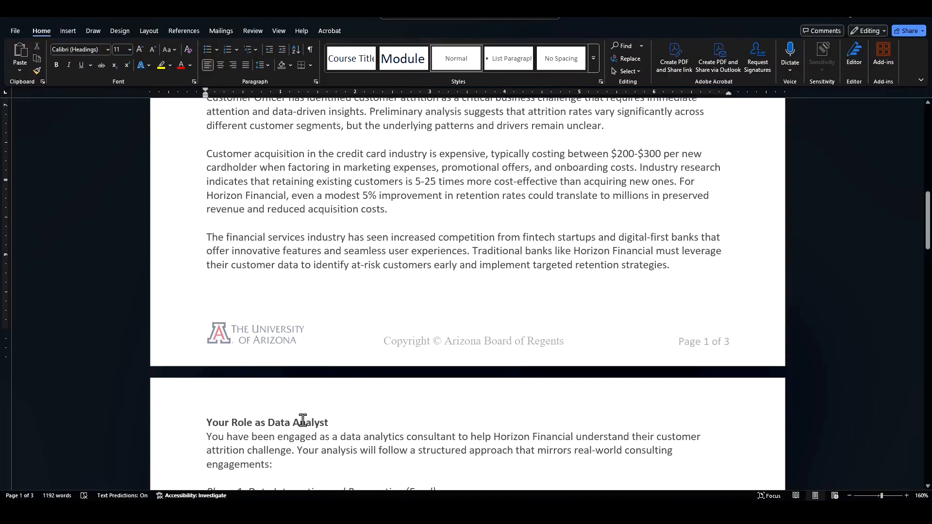
scroll(347, 430, "down", 4)
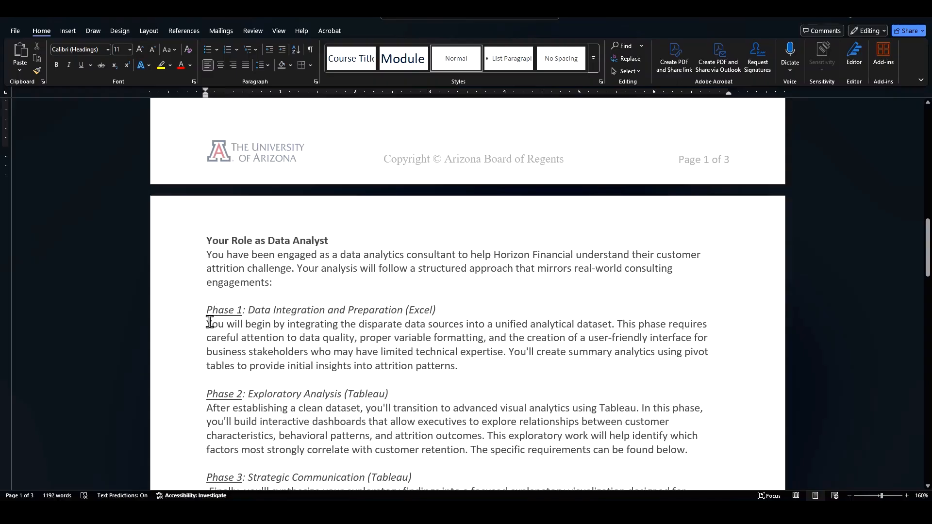
left_click_drag(208, 311, 450, 311)
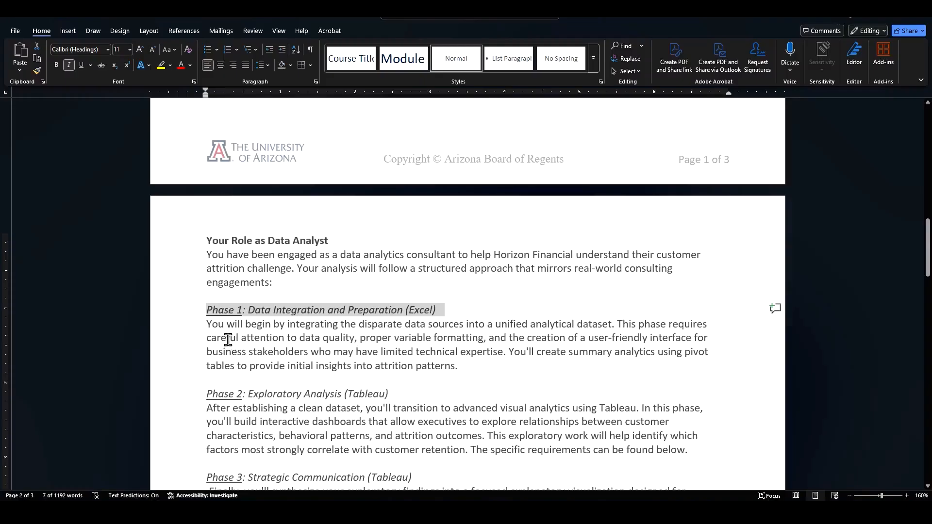
left_click_drag(207, 339, 355, 338)
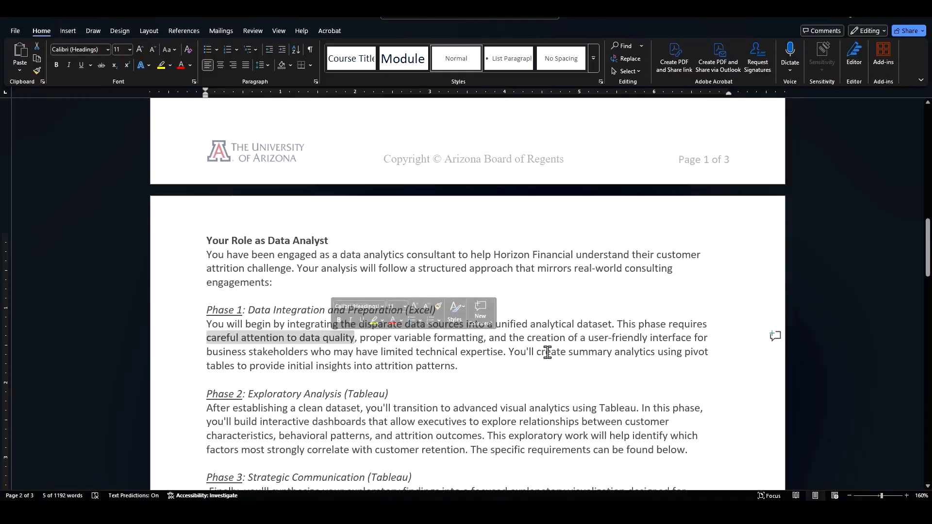
left_click(515, 355, "ctrl")
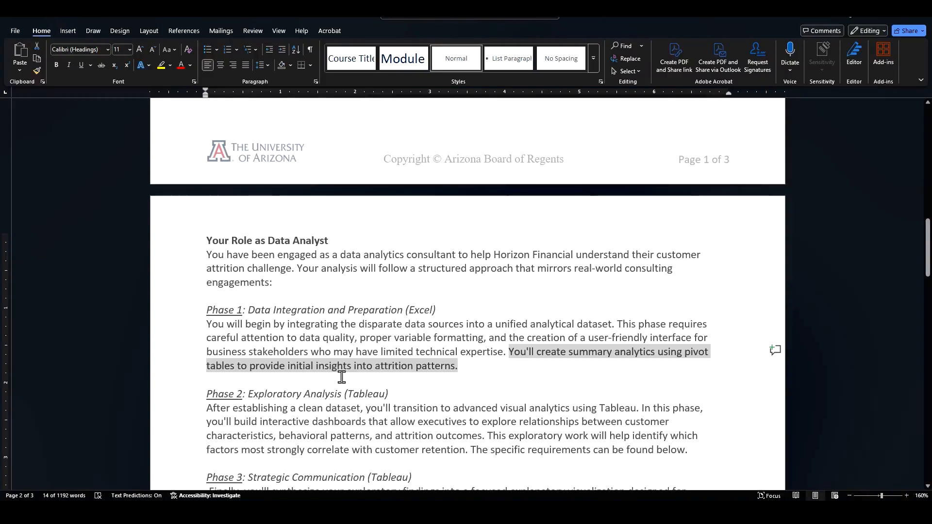
scroll(342, 378, "down", 3)
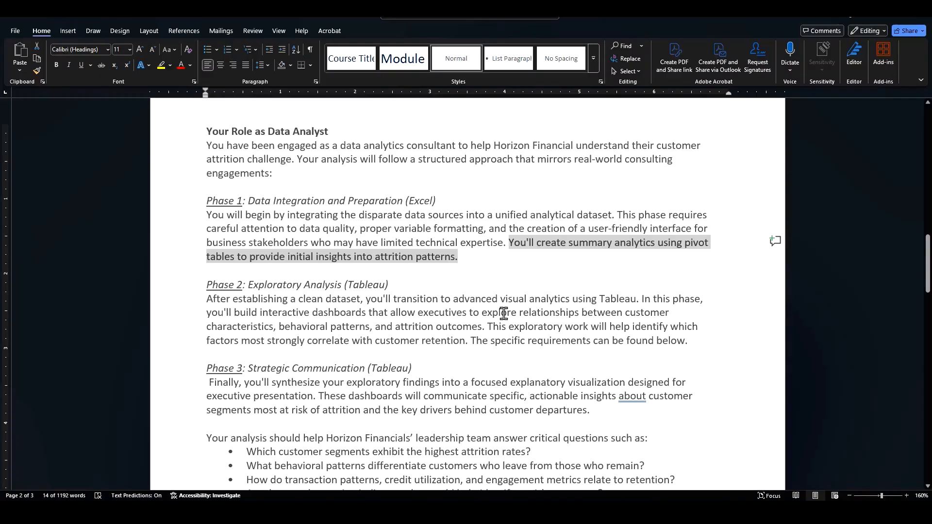
Step: Change "interactive dashboards" to "an interactive dashboard" in the Phase 2 paragraph
left_click(367, 313)
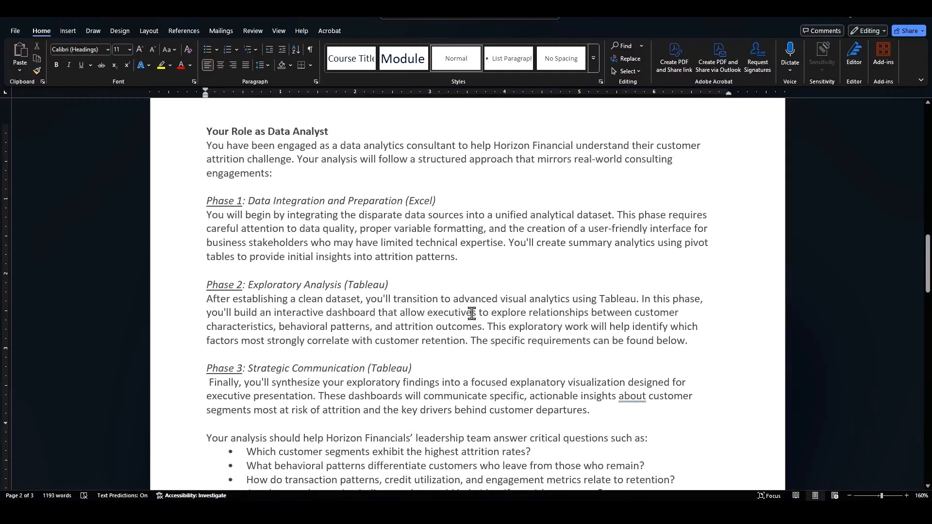
scroll(472, 313, "down", 3)
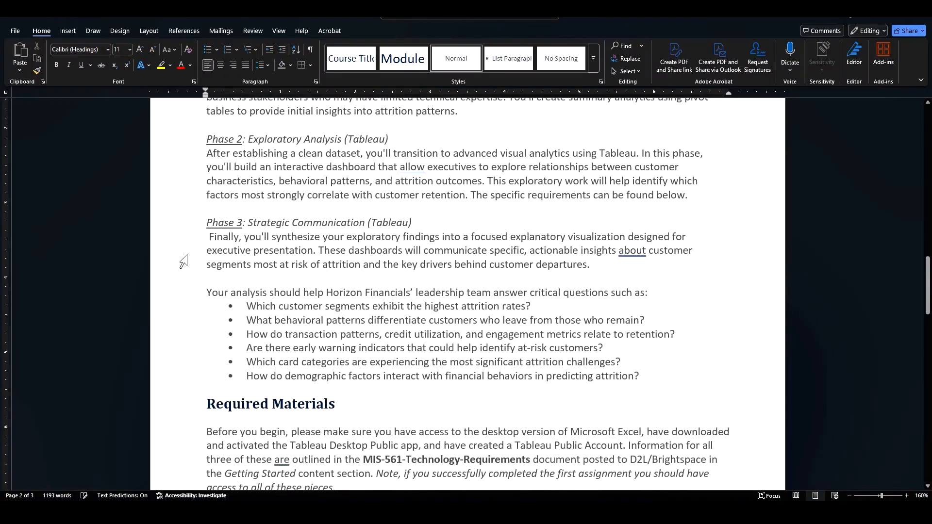
Step: Remove the leading space before "Finally" and change "These" to "This" in the Phase 3 paragraph
key("Delete")
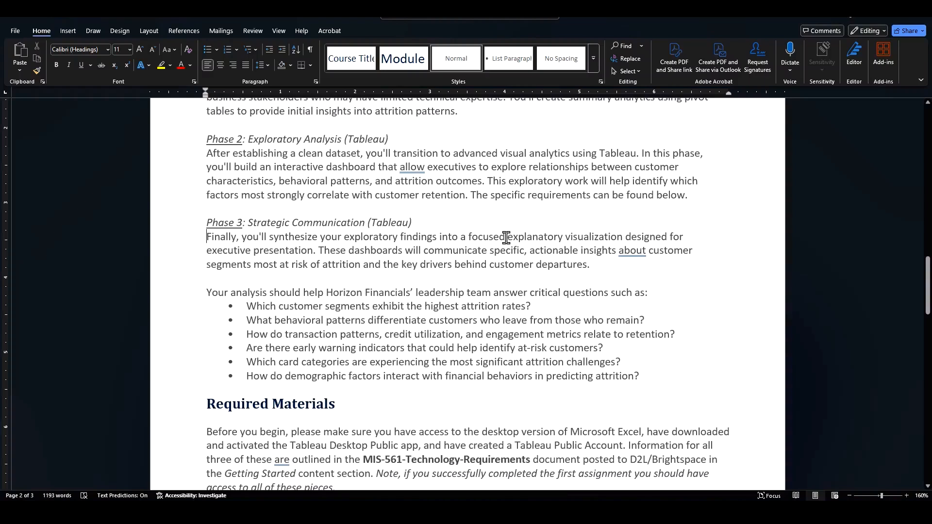
left_click(346, 249)
key("BackSpace")
key("BackSpace")
key("BackSpace")
type("is")
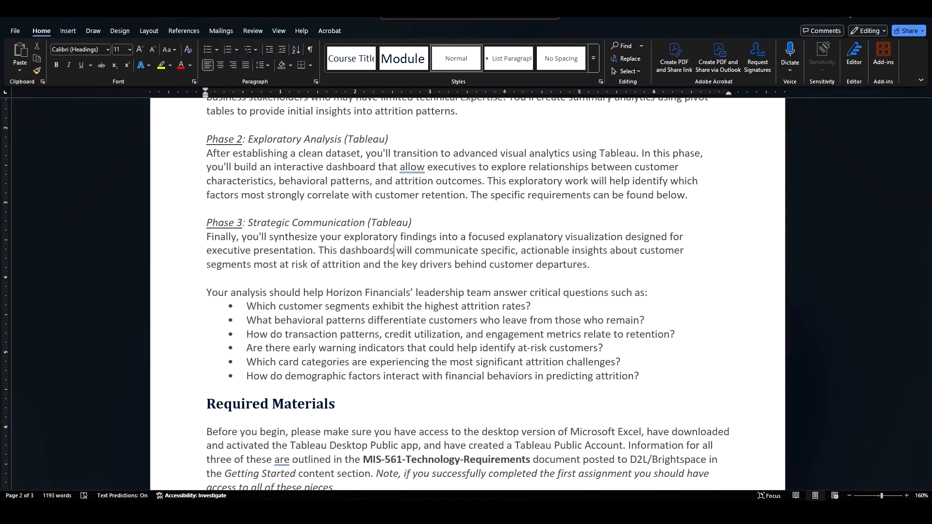
Step: Change "dashboards" to "dashboard" in the Phase 3 paragraph
key("BackSpace")
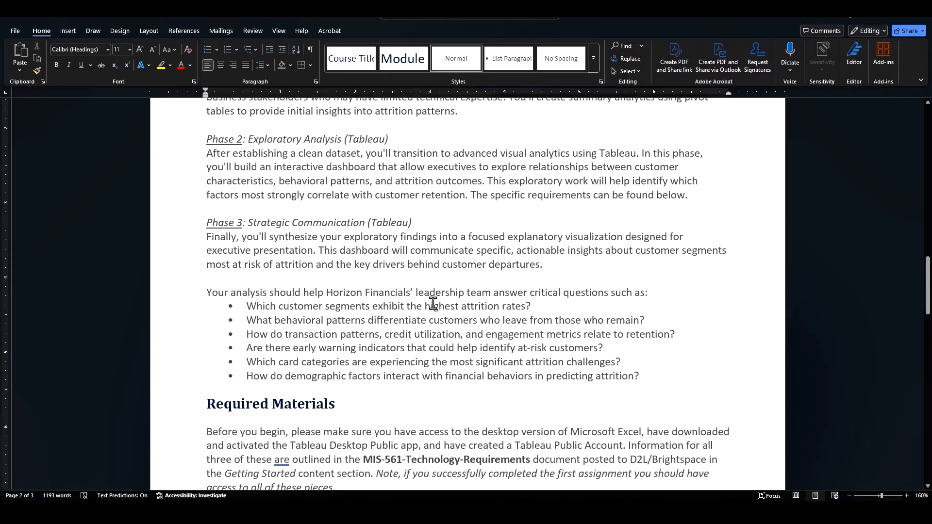
left_click_drag(646, 377, 247, 307)
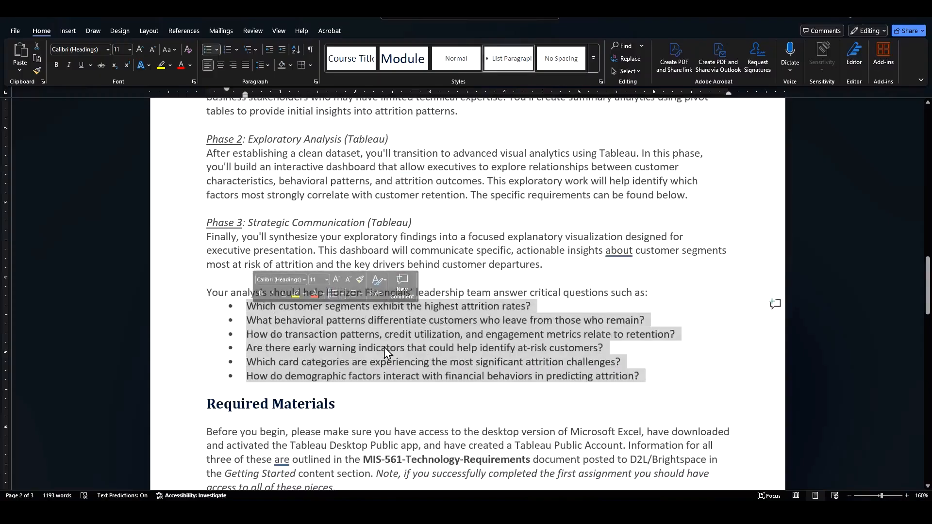
left_click(382, 335)
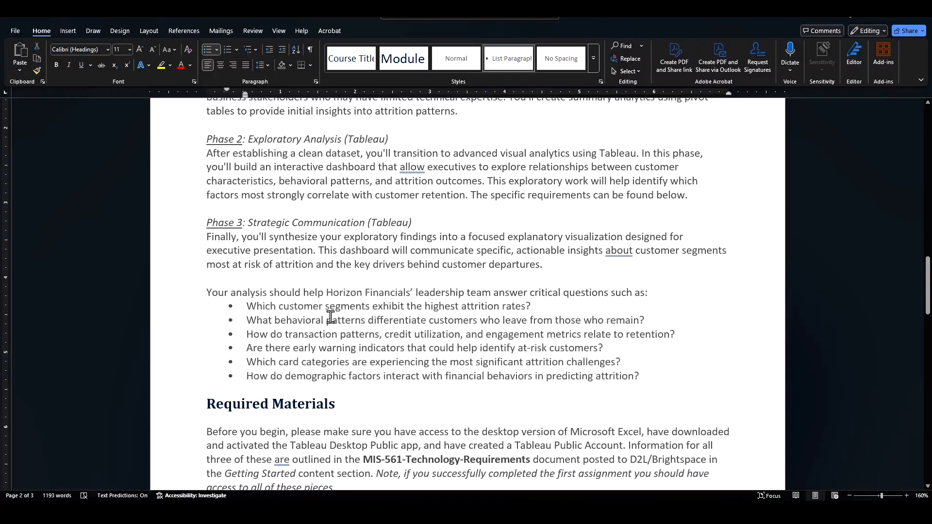
Step: Add "or lowest" after "highest" in the first leadership question about customer segments
left_click_drag(248, 306, 550, 306)
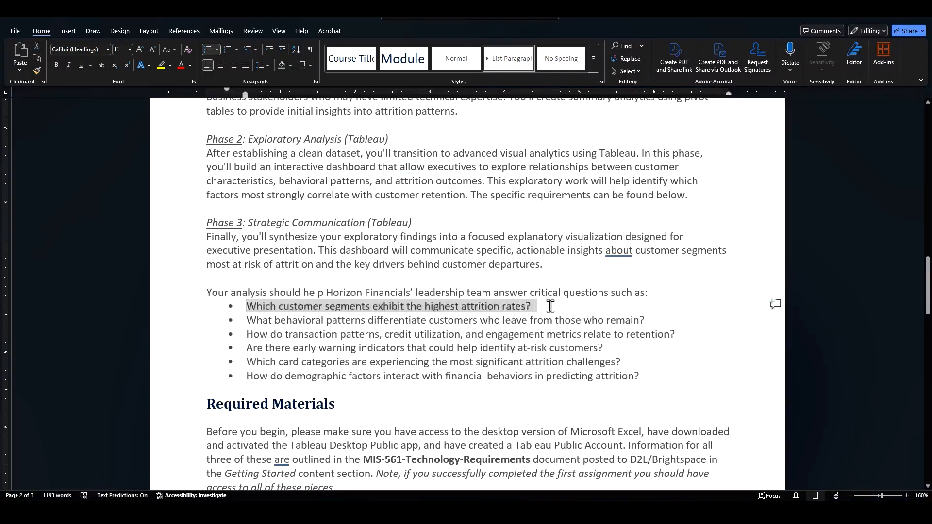
left_click(465, 305)
type("or lowest")
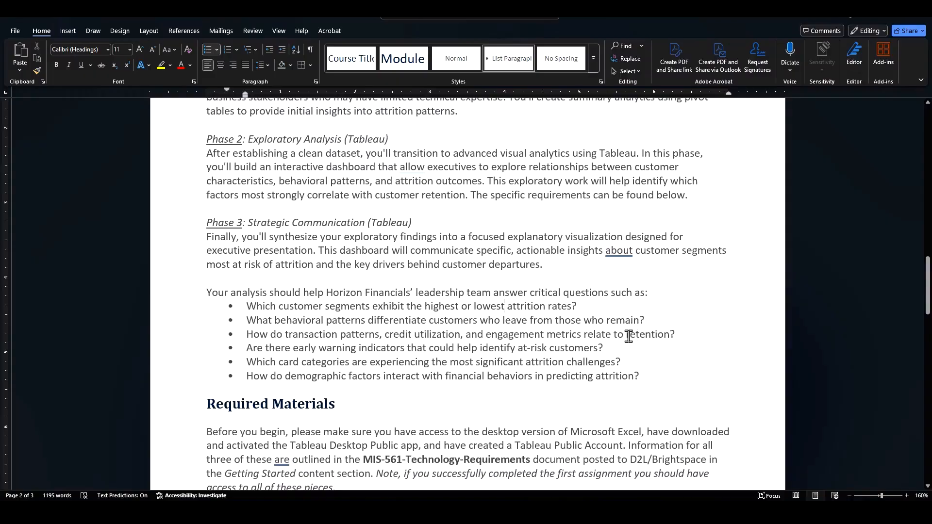
Step: Add "or least" after "most" in the card categories question
left_click_drag(627, 335, 659, 336)
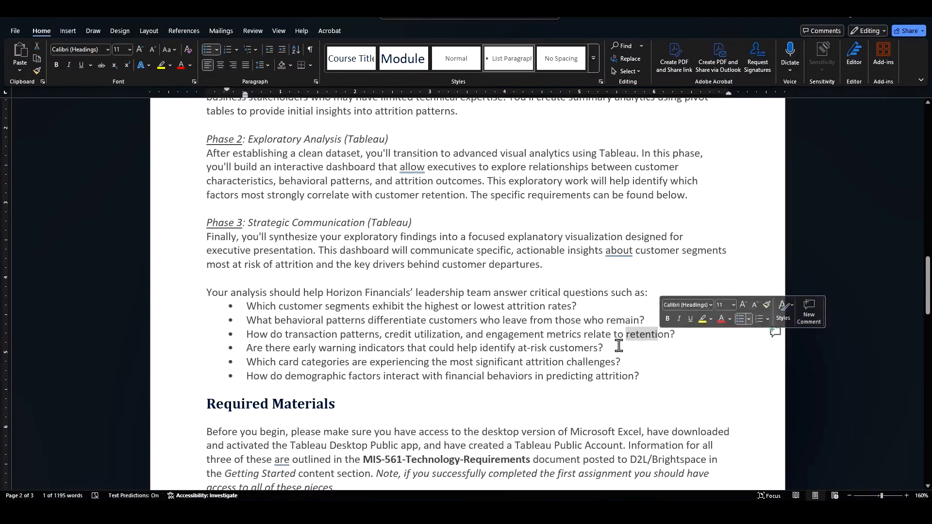
left_click(482, 349)
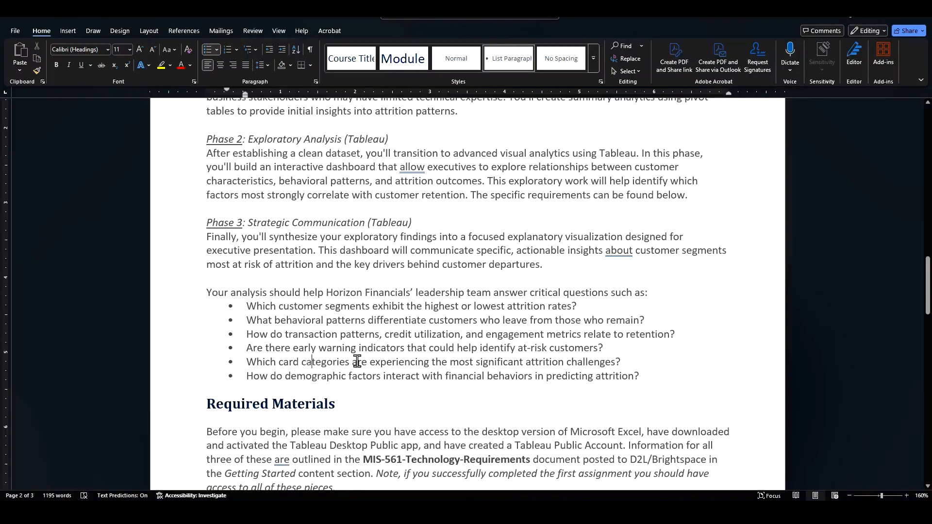
left_click(474, 363)
type("or least")
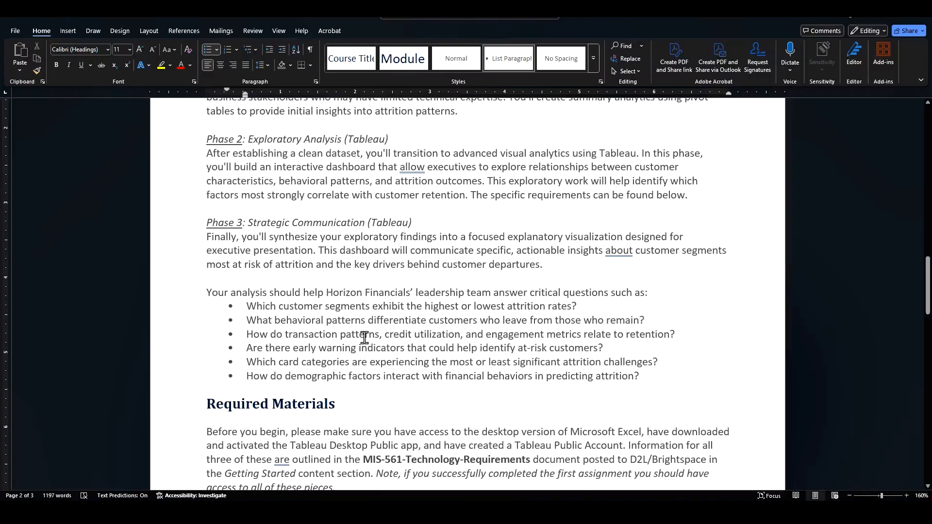
Step: Change "all of these pieces" to "all these pieces" in the Required Materials note
left_click_drag(649, 376, 207, 293)
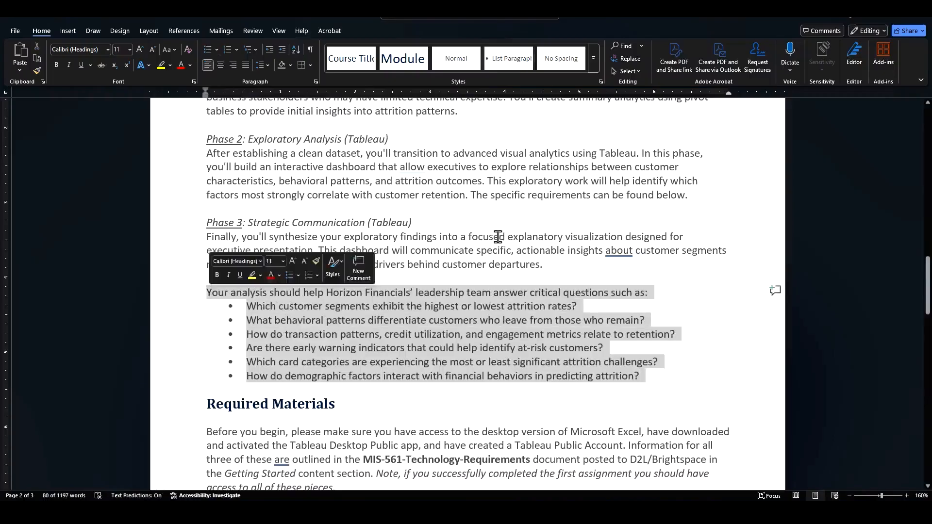
scroll(481, 201, "up", 3)
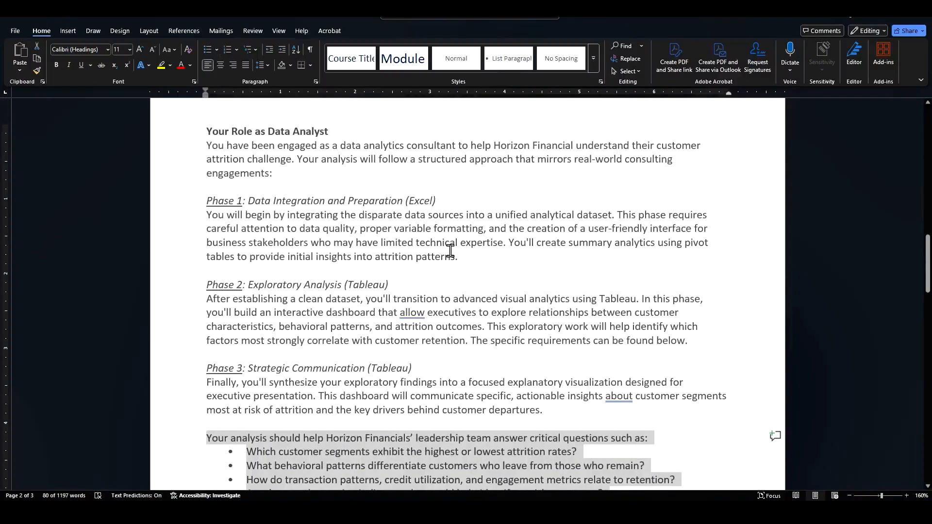
scroll(454, 250, "down", 4)
scroll(451, 252, "down", 1)
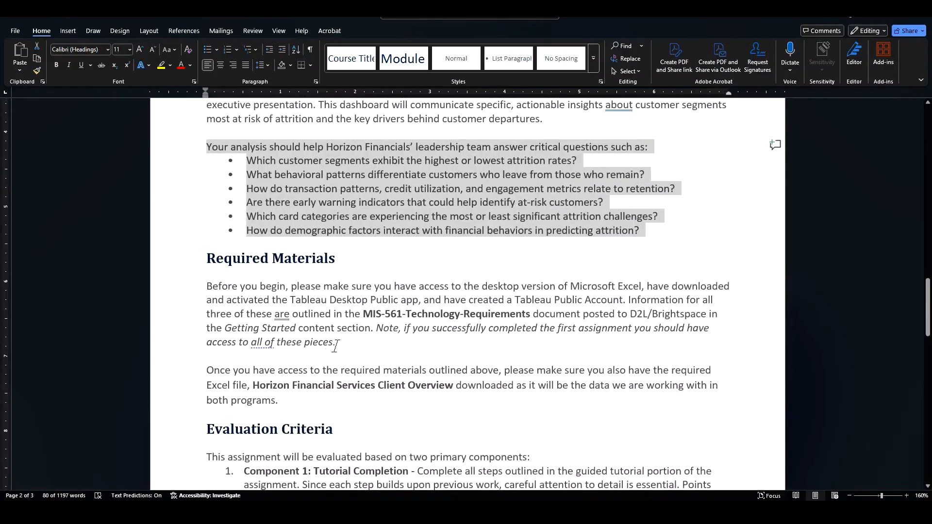
left_click_drag(335, 345, 210, 295)
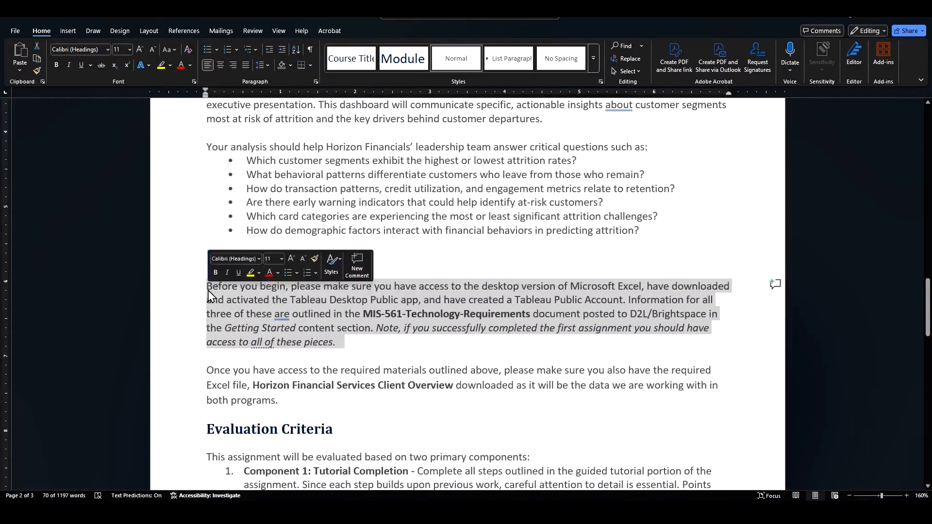
left_click(263, 341)
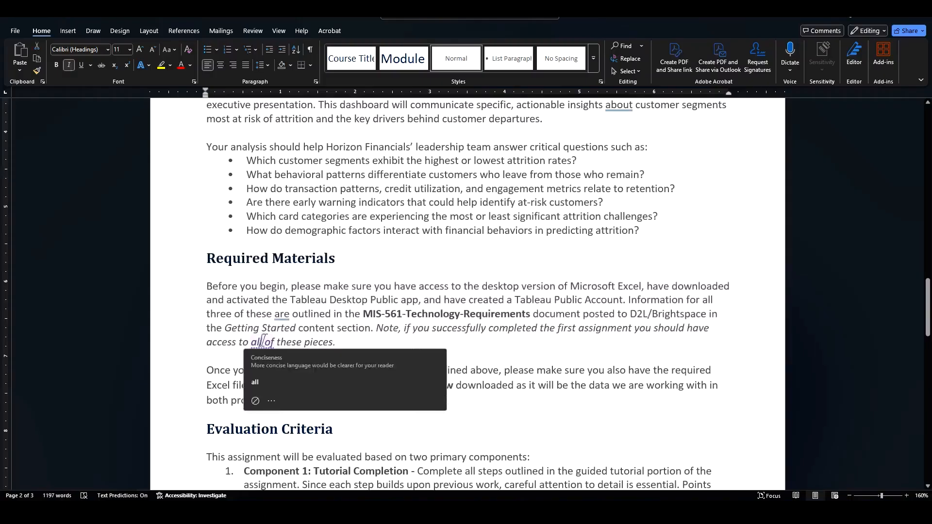
left_click(276, 341)
key("BackSpace")
key("BackSpace")
key("BackSpace")
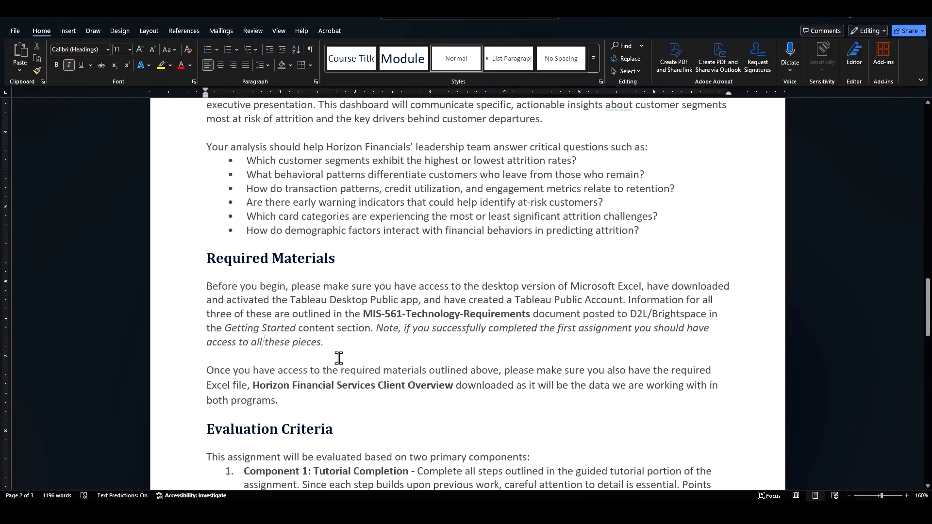
Step: Switch to the workbook and inspect the URL prompt cells on the Tableau submission sheet
left_click(252, 385)
left_click(454, 386, "shift")
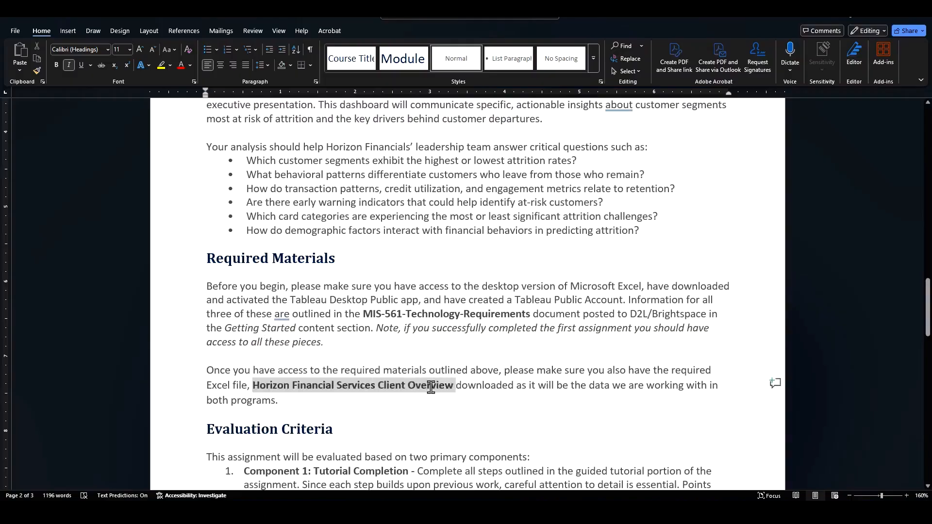
key("alt+Tab")
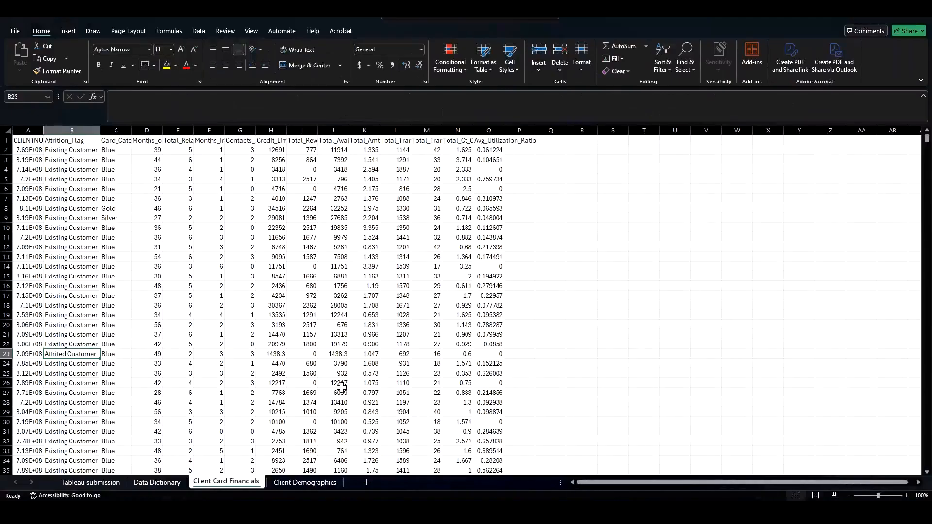
left_click(101, 484)
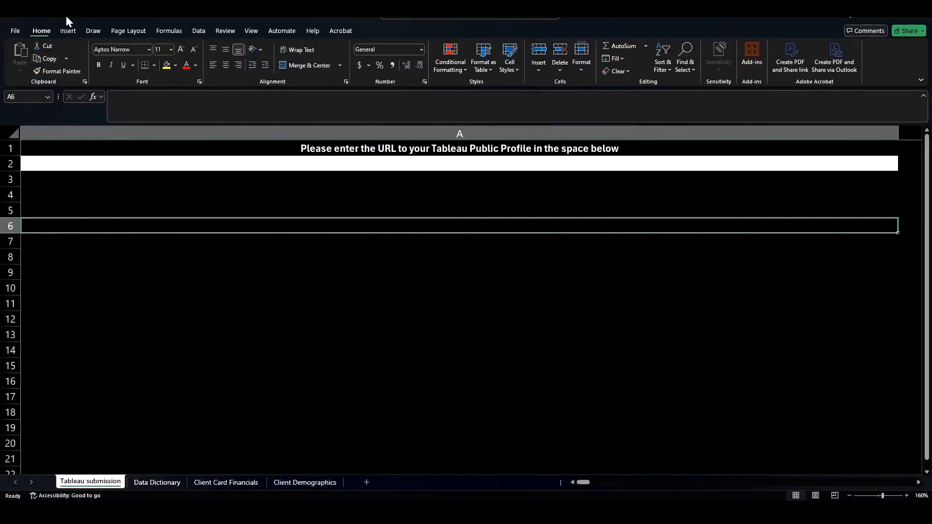
left_click(83, 150)
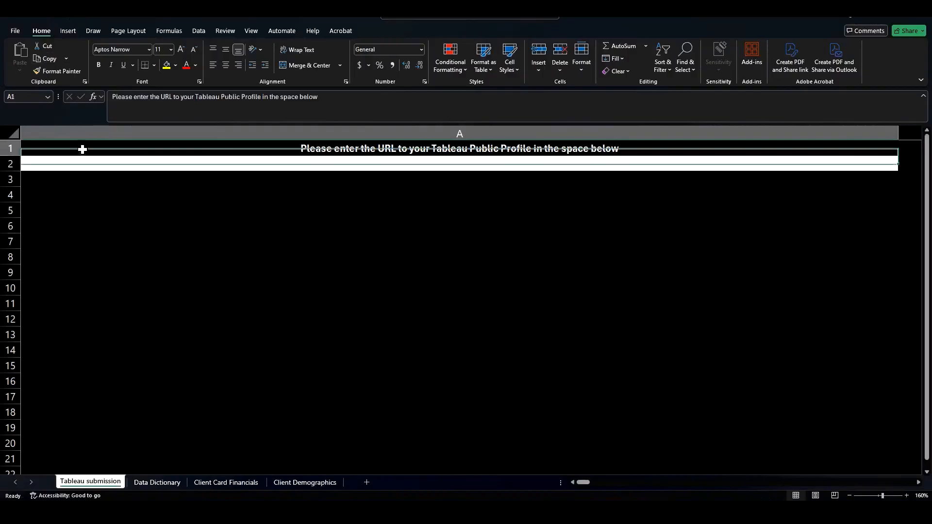
left_click(83, 14)
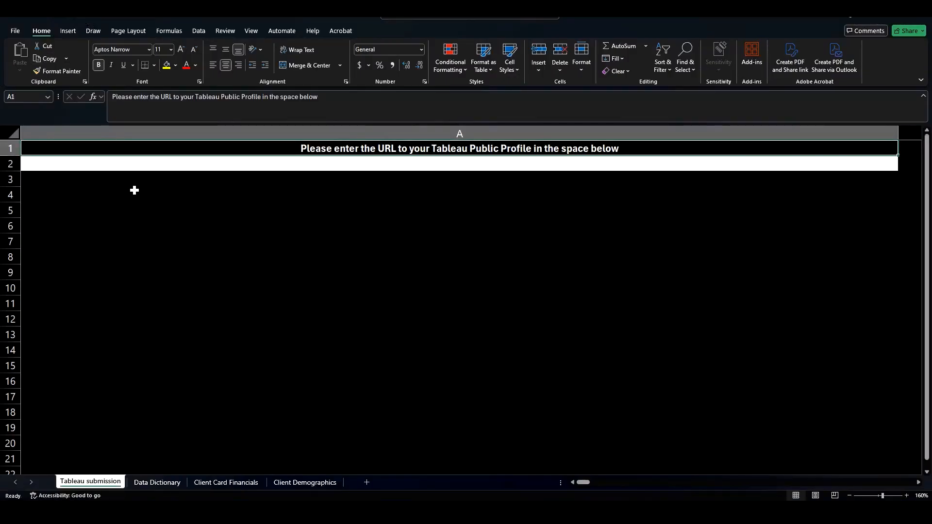
left_click(446, 158)
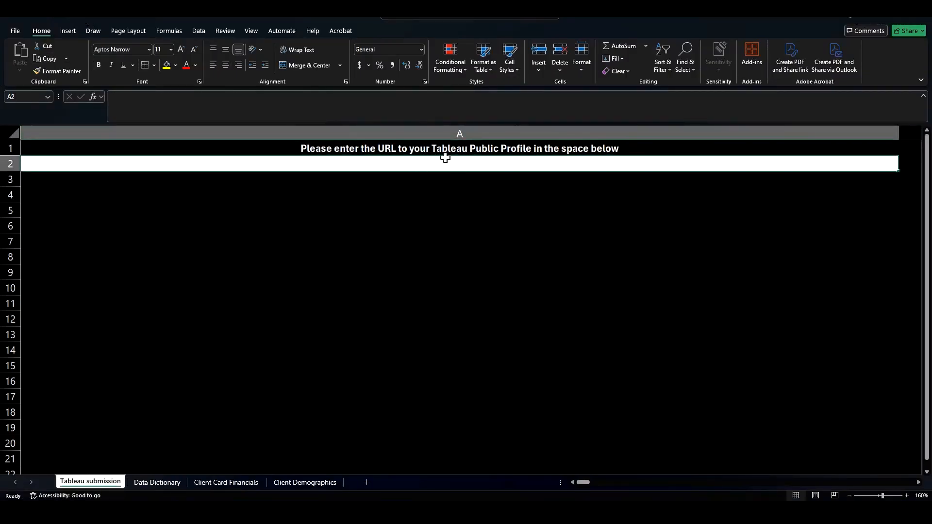
Step: Browse through the Data Dictionary, Client Card Financials and Client Demographics sheets
left_click(157, 483)
left_click(205, 483)
left_click(305, 482)
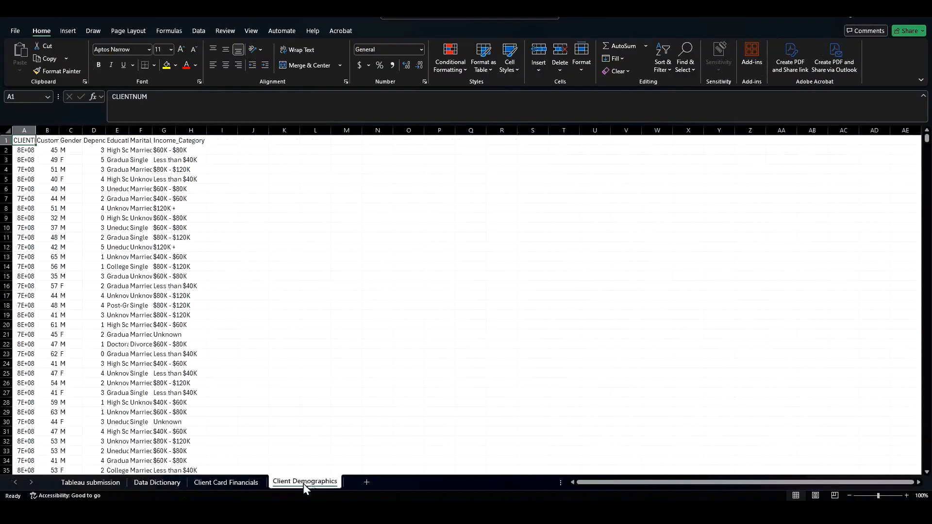
left_click(244, 484)
left_click(160, 483)
left_click(91, 484)
left_click(205, 483)
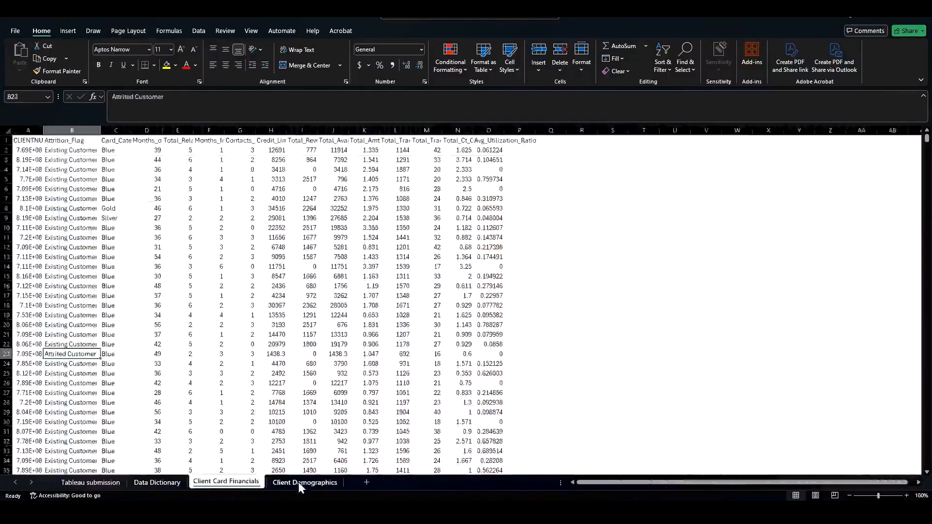
left_click(298, 482)
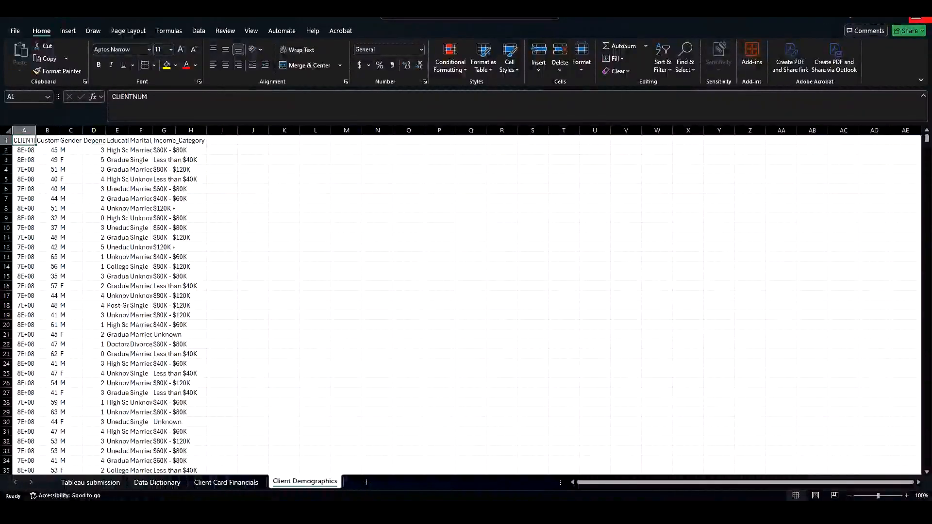
Step: Close the workbook and return to the assignment document
left_click(919, 15)
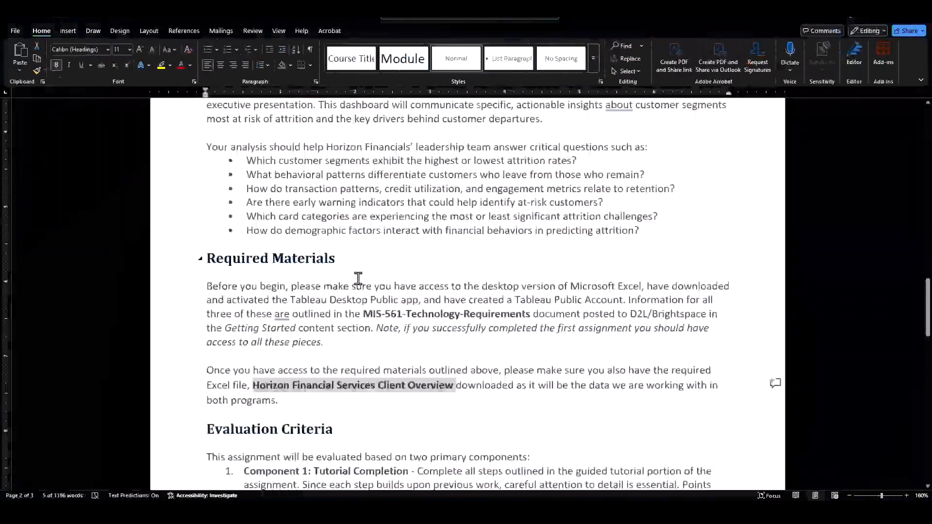
left_click(347, 299)
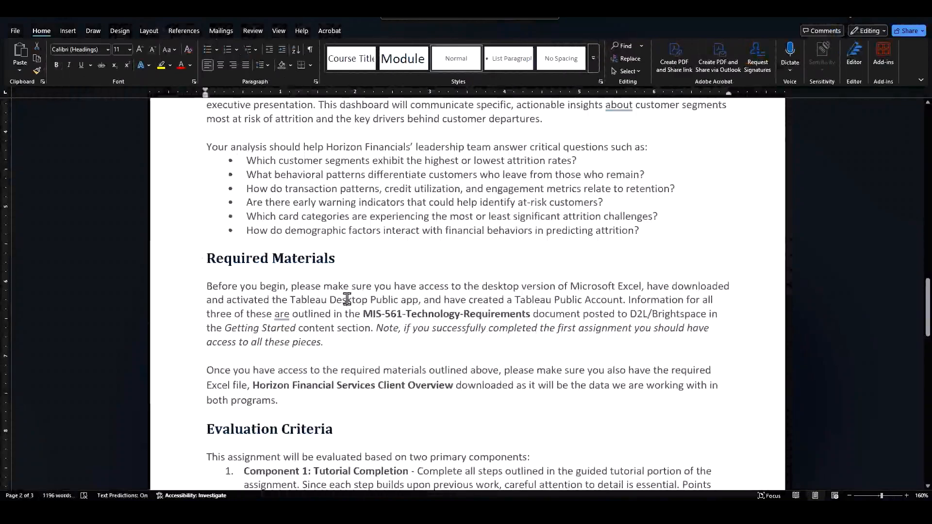
Step: Read the Evaluation Criteria component descriptions and the dashboard requirements lists
scroll(347, 299, "down", 4)
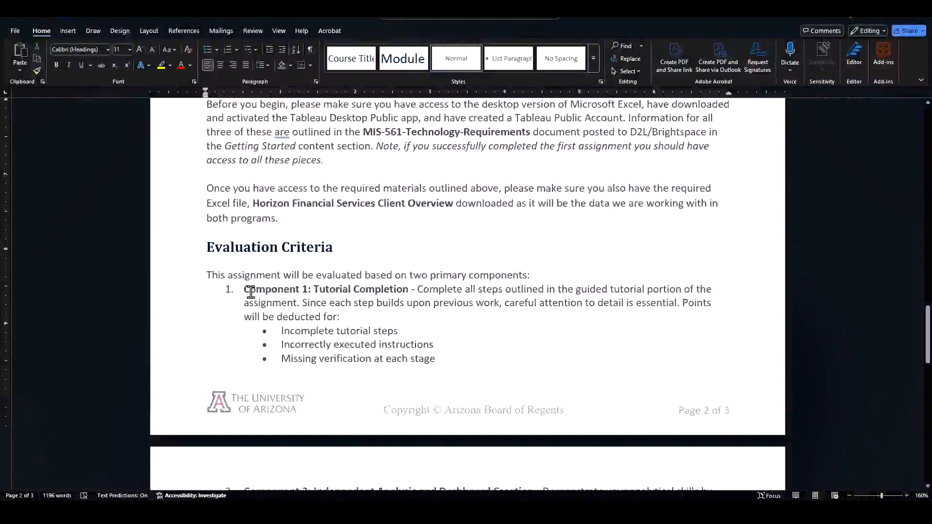
left_click_drag(249, 291, 468, 358)
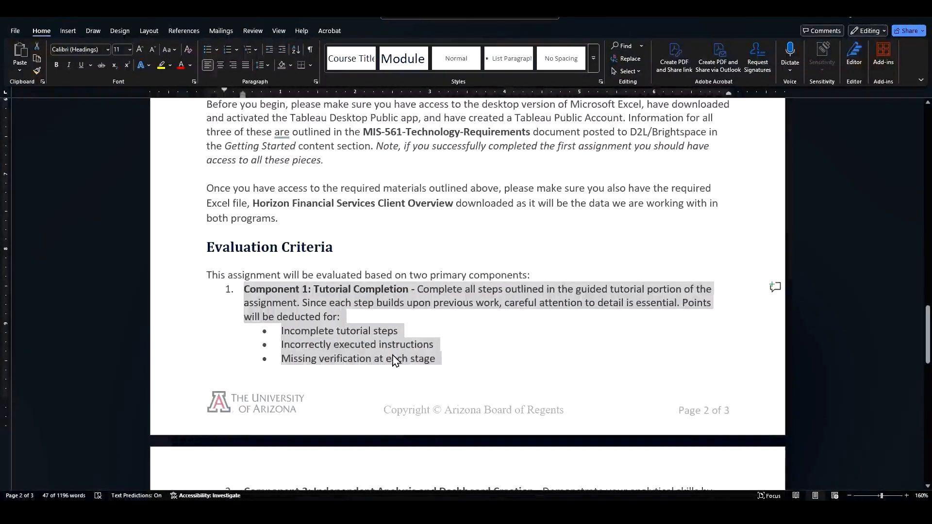
scroll(413, 354, "down", 5)
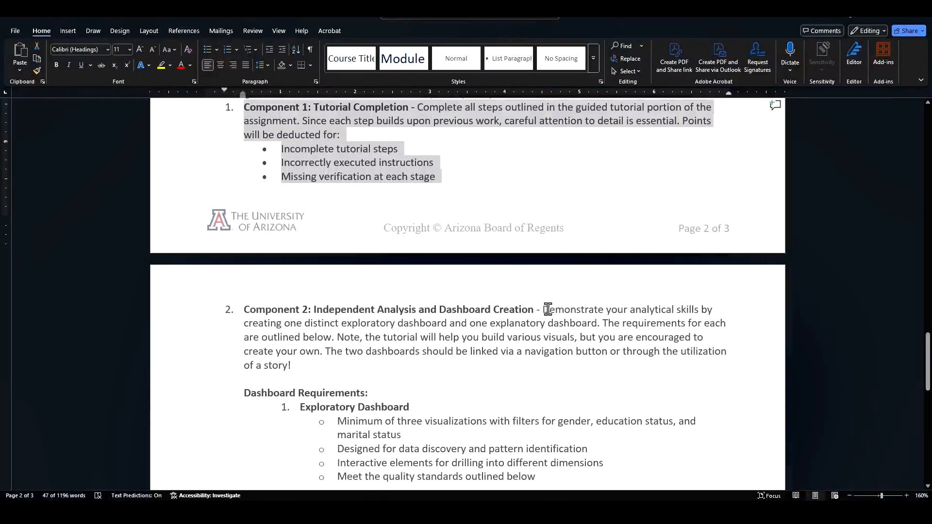
left_click_drag(548, 309, 427, 323)
left_click(376, 323)
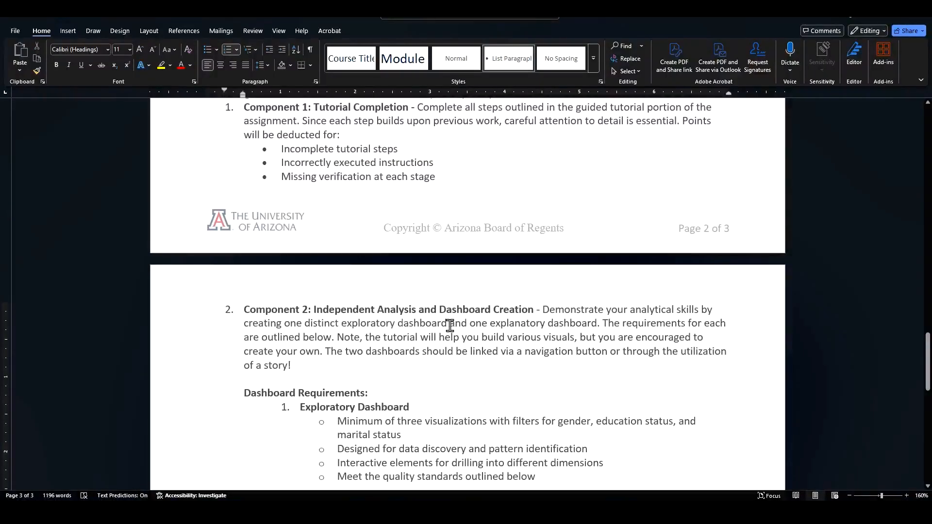
scroll(468, 343, "down", 3)
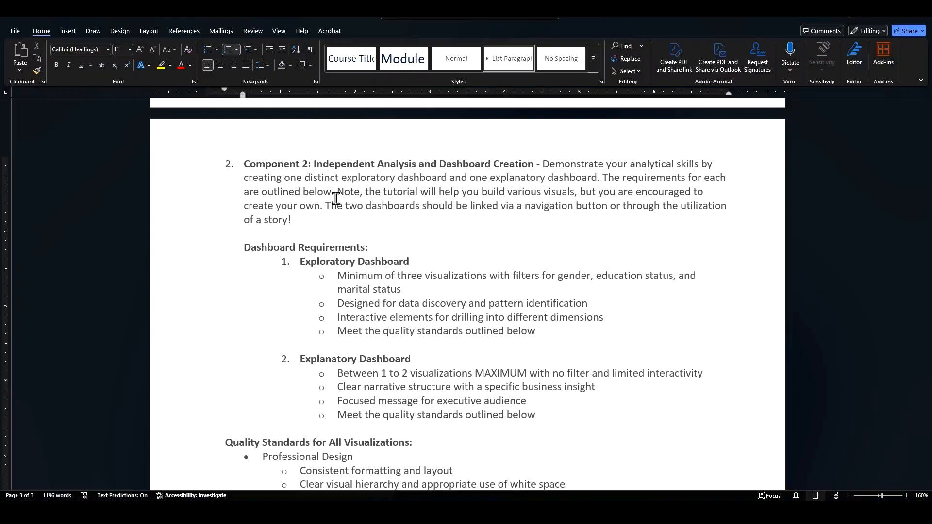
left_click(370, 247)
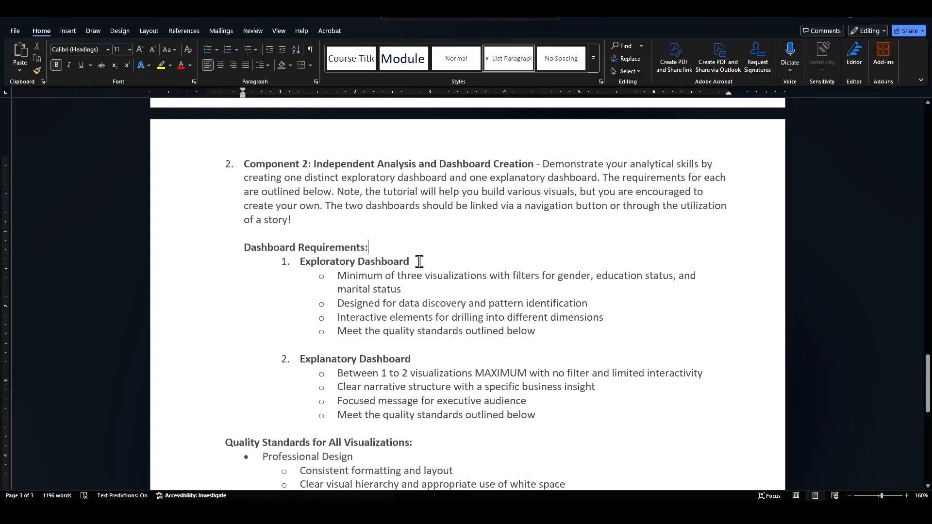
left_click_drag(421, 263, 458, 276)
left_click(381, 278)
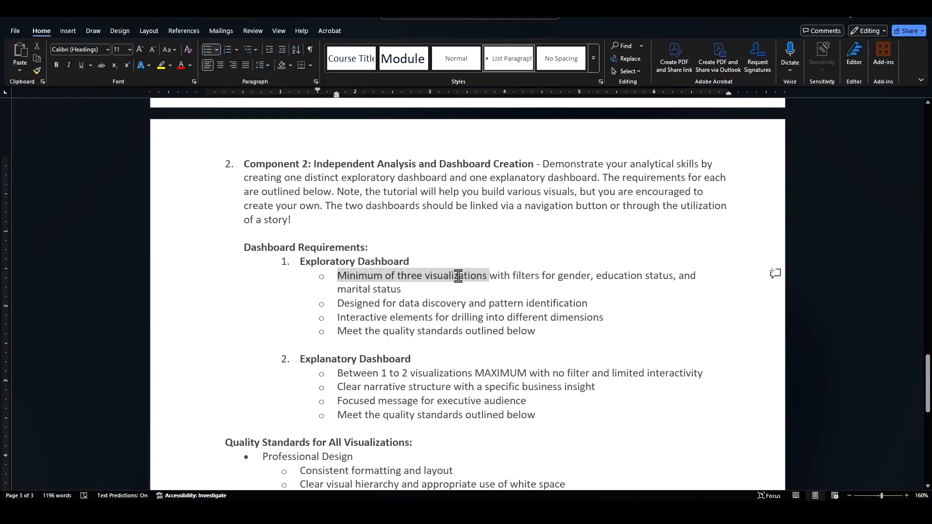
Step: Append "that filter all the visuals" to the Exploratory Dashboard's minimum-visualizations requirement
left_click(517, 276)
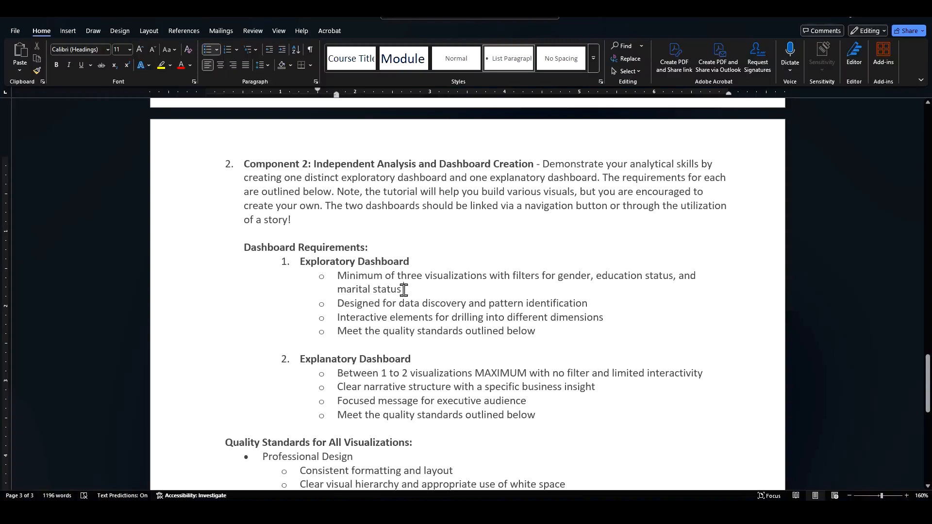
type("that fi")
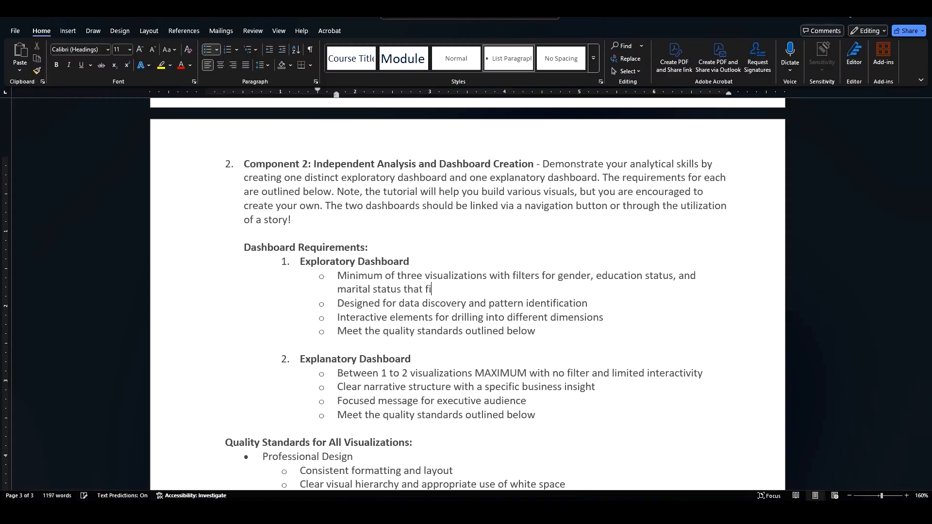
type("lter all the visuals")
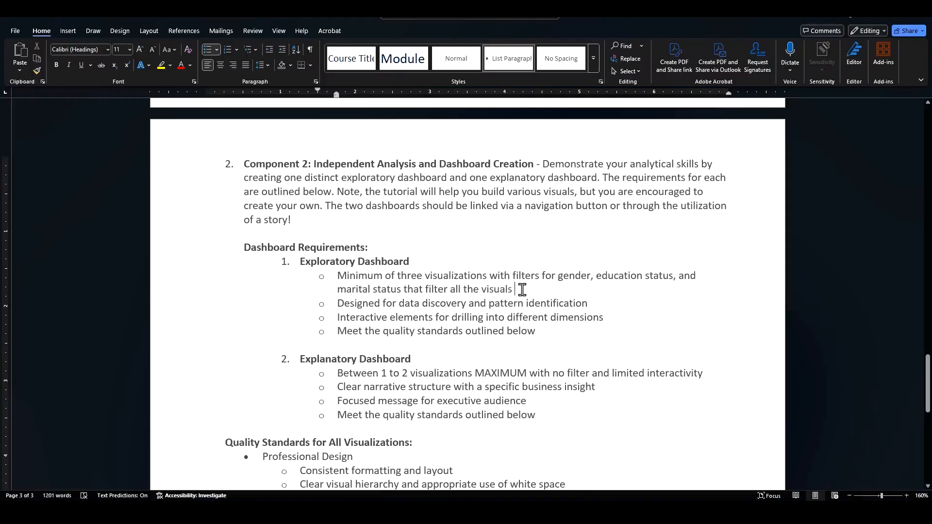
Step: Insert "(or one for customer status)" after "no filter" in the Explanatory Dashboard's visualization limit requirement
left_click_drag(522, 290, 586, 302)
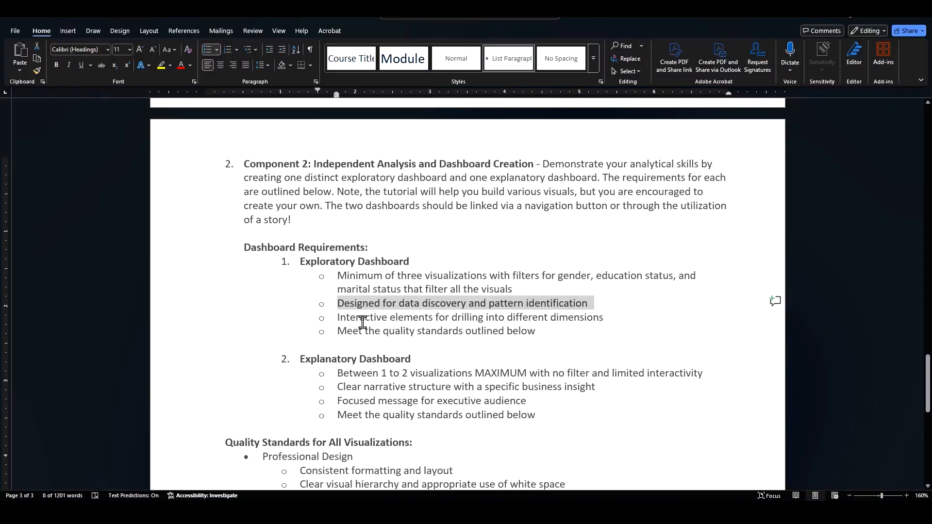
mouse_move(343, 319)
left_mouse_down()
mouse_move(559, 323)
mouse_move(329, 325)
left_mouse_up()
scroll(359, 301, "down", 5)
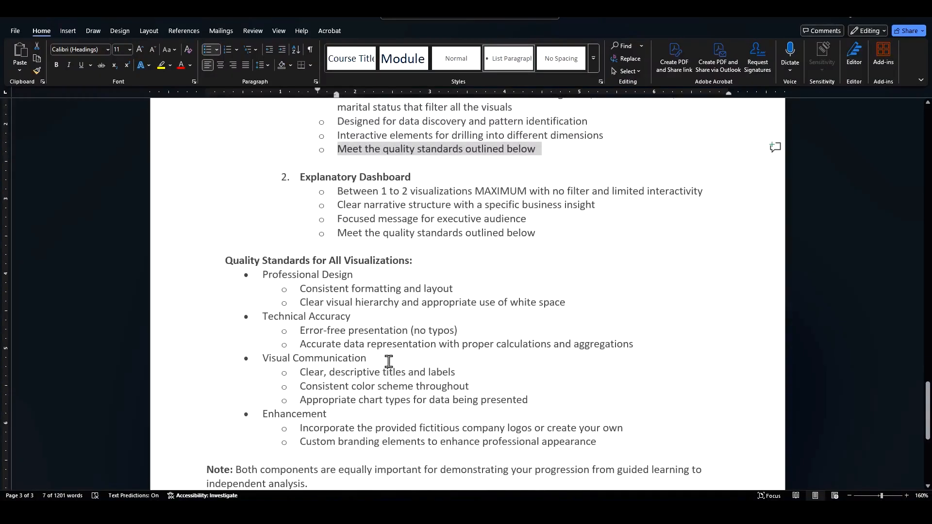
scroll(375, 351, "up", 2)
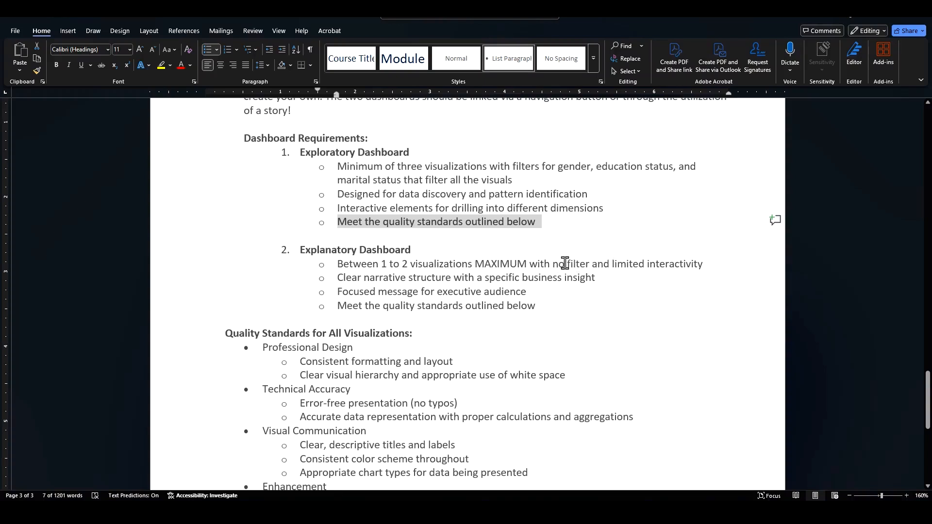
left_click(590, 263)
type("(or on ")
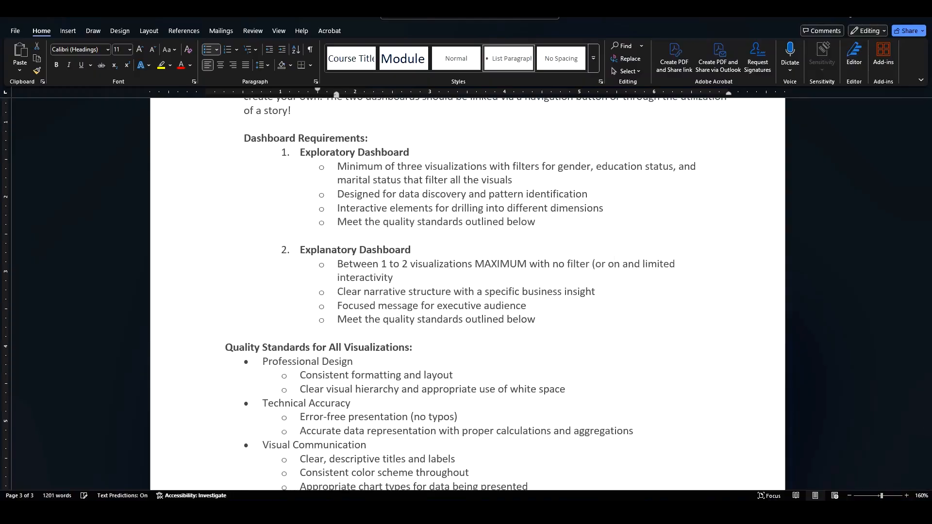
type("e for customer status)")
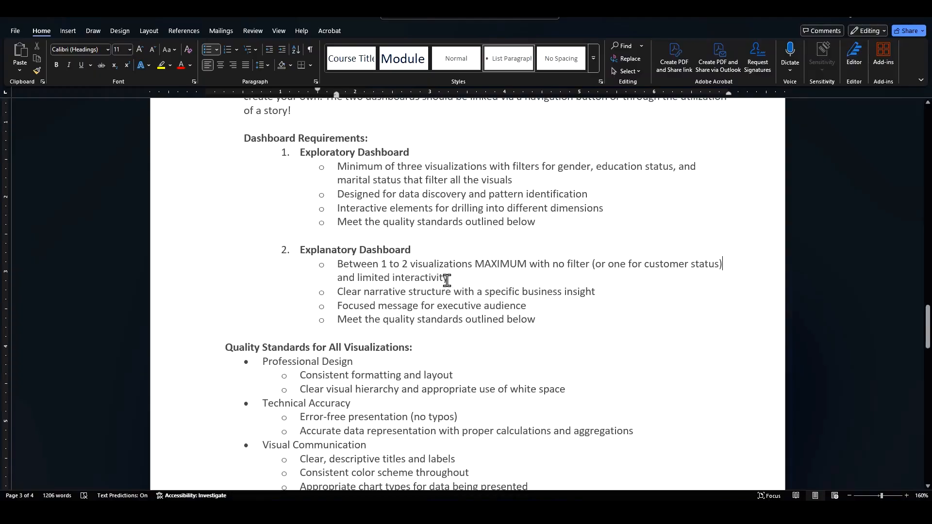
Step: Review the Explanatory Dashboard requirements, the Quality Standards list and the closing note on both components
left_click_drag(372, 296, 520, 293)
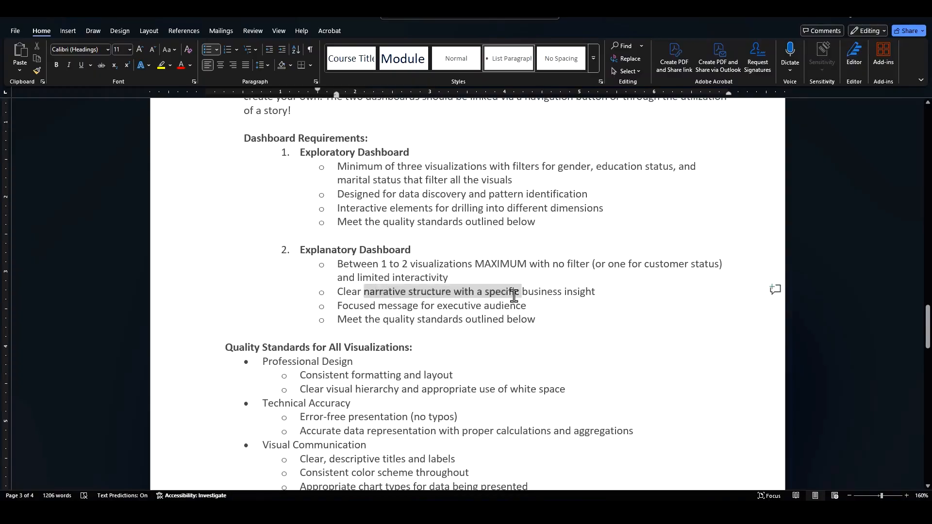
left_click(418, 307)
left_click_drag(390, 311, 519, 307)
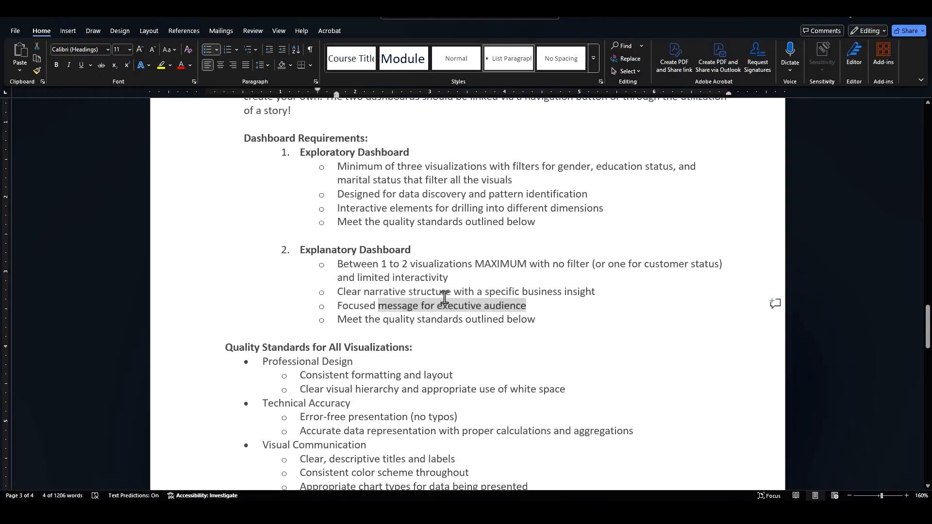
scroll(440, 325, "down", 1)
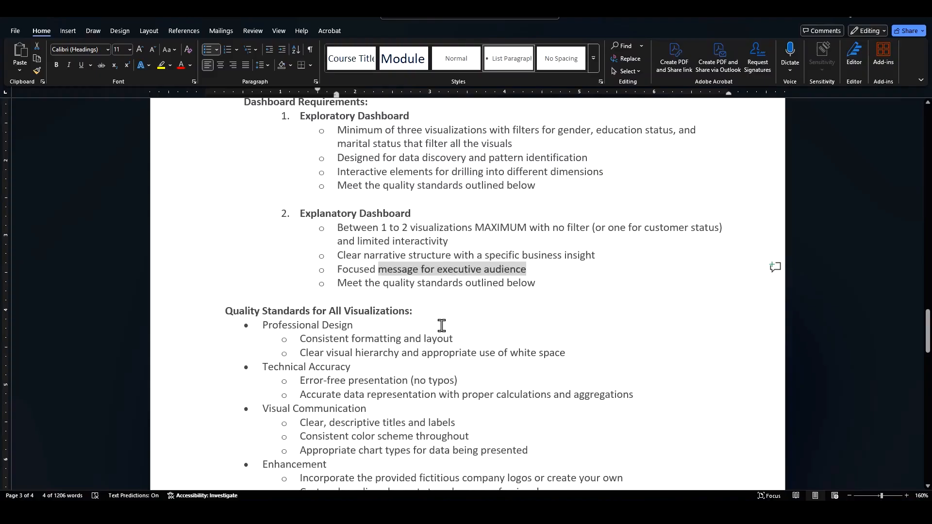
scroll(441, 325, "down", 3)
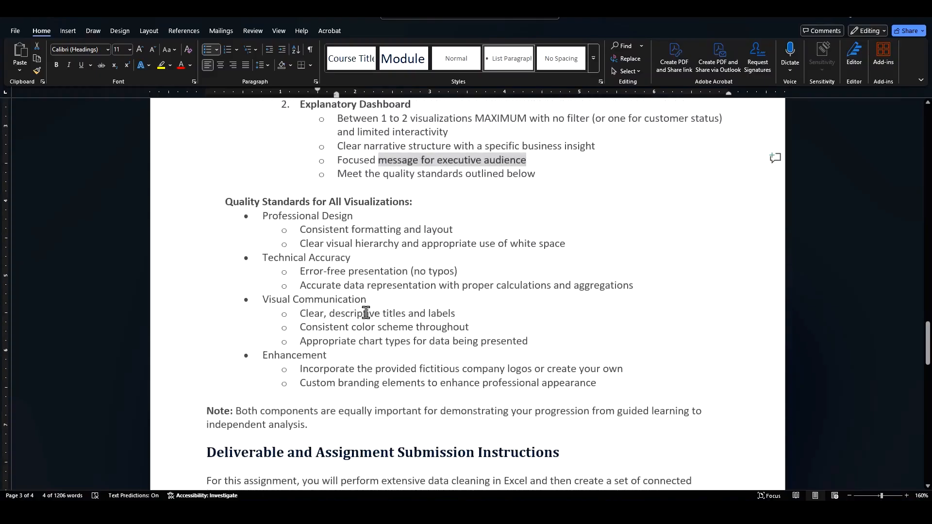
left_click_drag(310, 427, 186, 413)
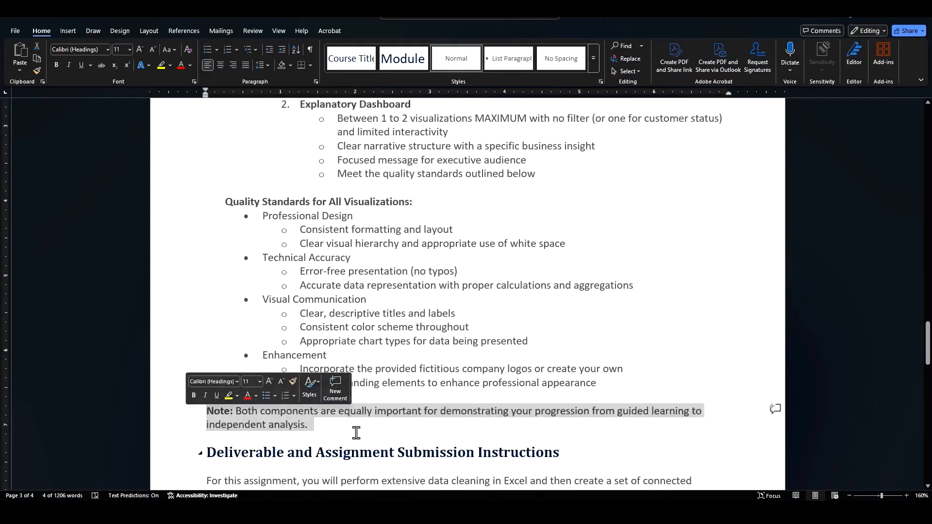
left_click(400, 428)
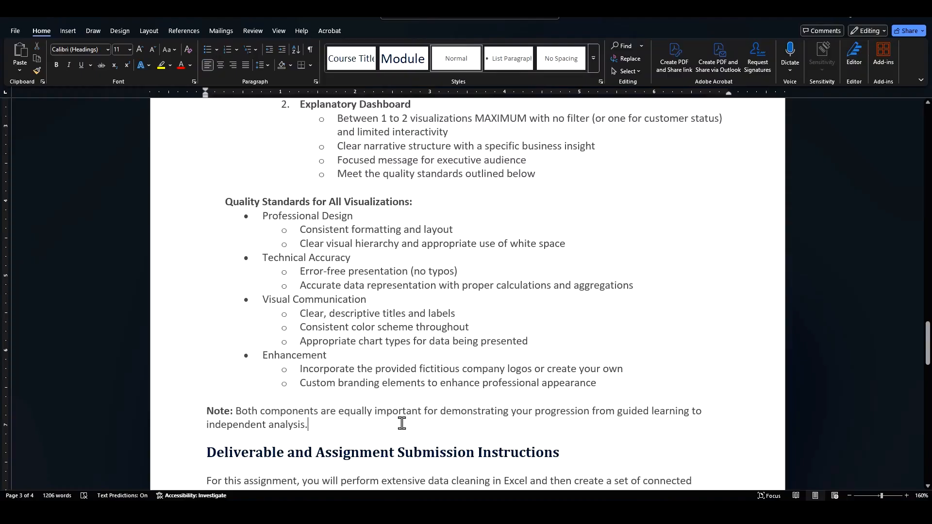
scroll(403, 422, "up", 5)
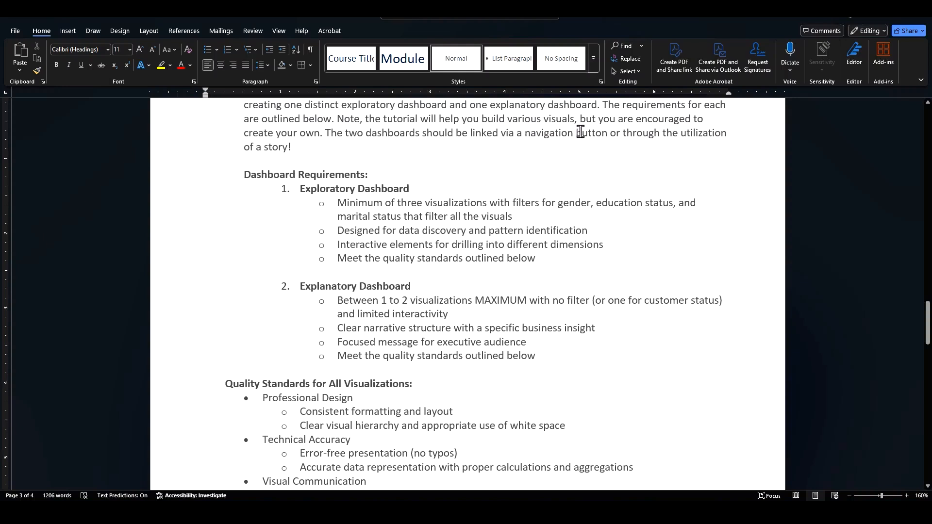
Step: Review the dashboard linking sentence and the Deliverable and Assignment Submission Instructions section
left_click_drag(525, 133, 625, 133)
left_click(643, 132)
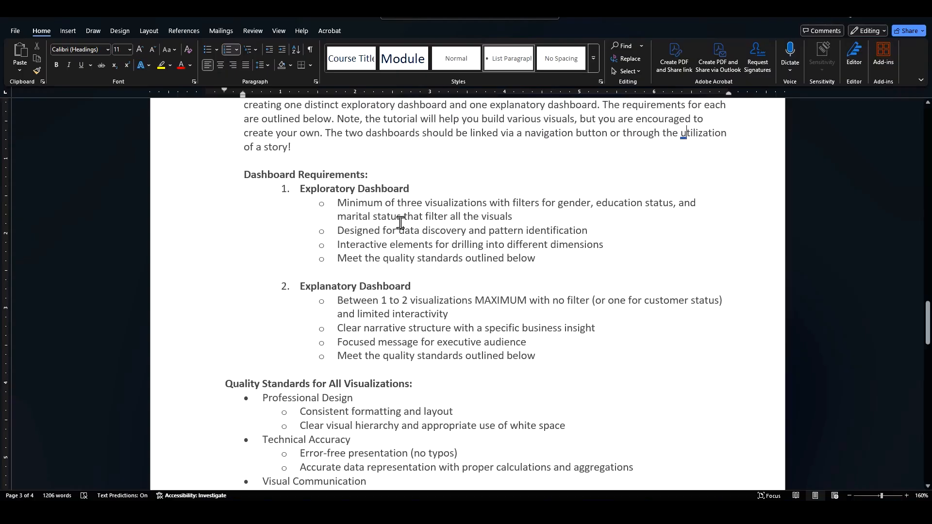
scroll(479, 240, "down", 7)
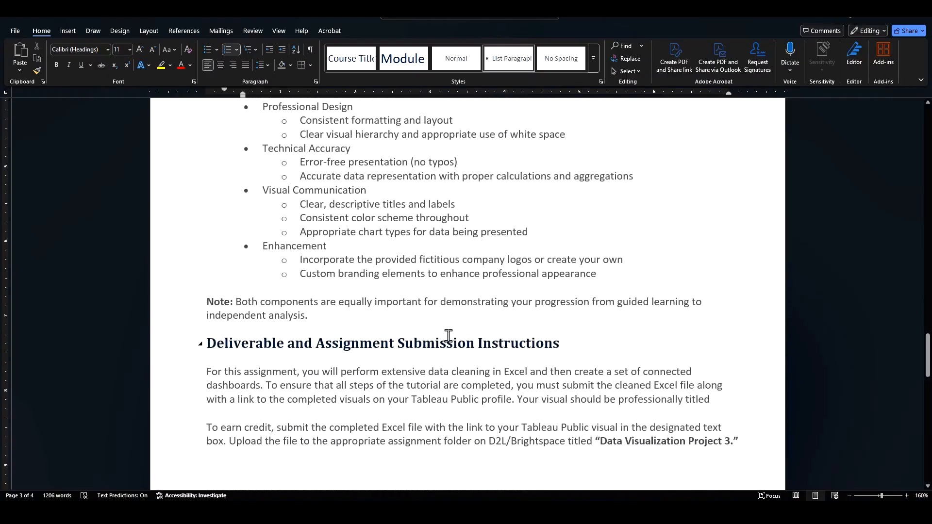
scroll(417, 345, "down", 3)
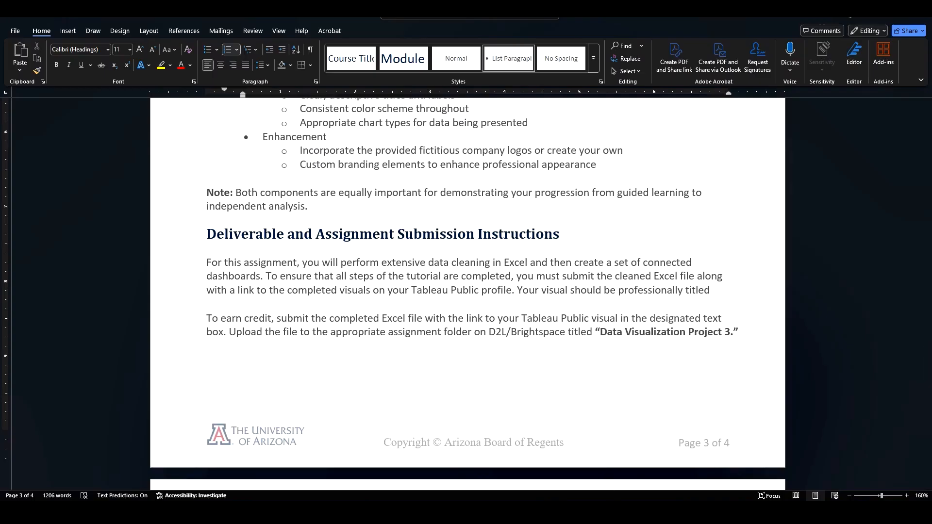
left_click_drag(598, 334, 730, 335)
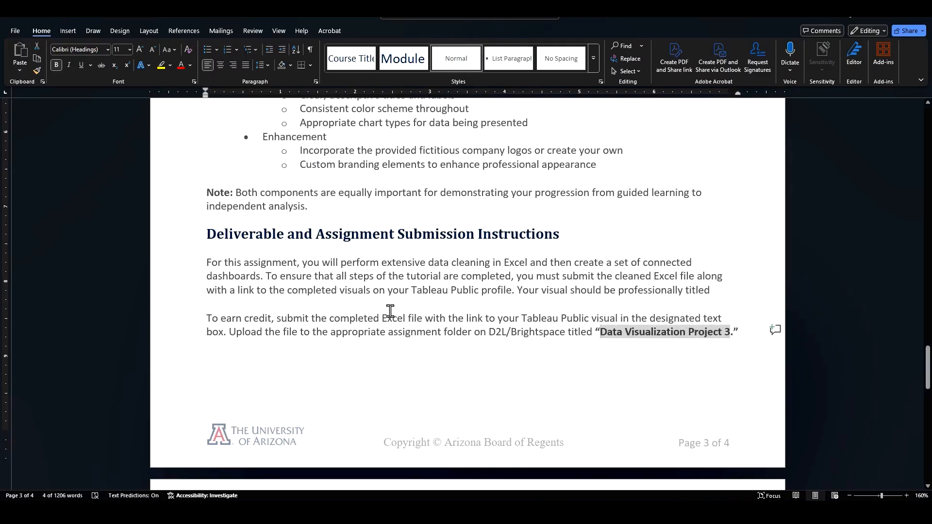
scroll(376, 304, "down", 5)
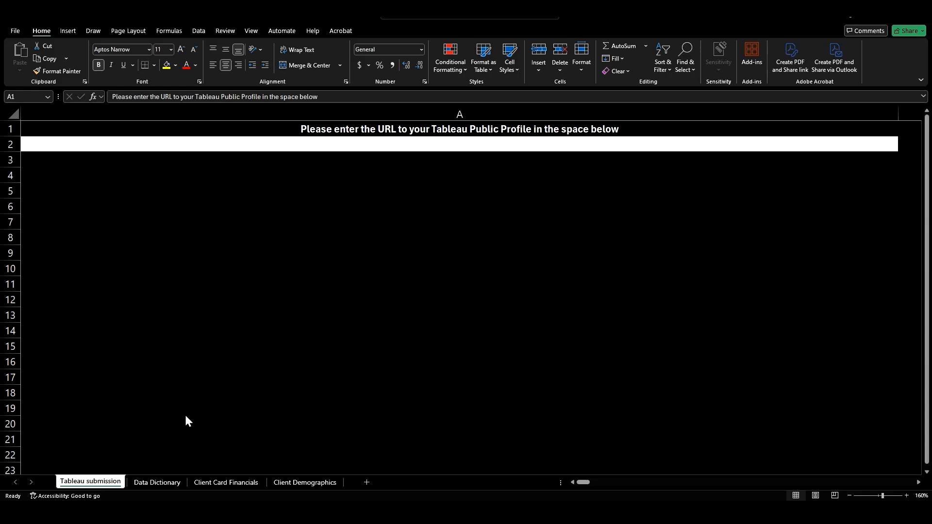
Step: Switch to the Excel workbook and compare the Data Dictionary variables with the Client Card Financials and Client Demographics columns
left_click(151, 483)
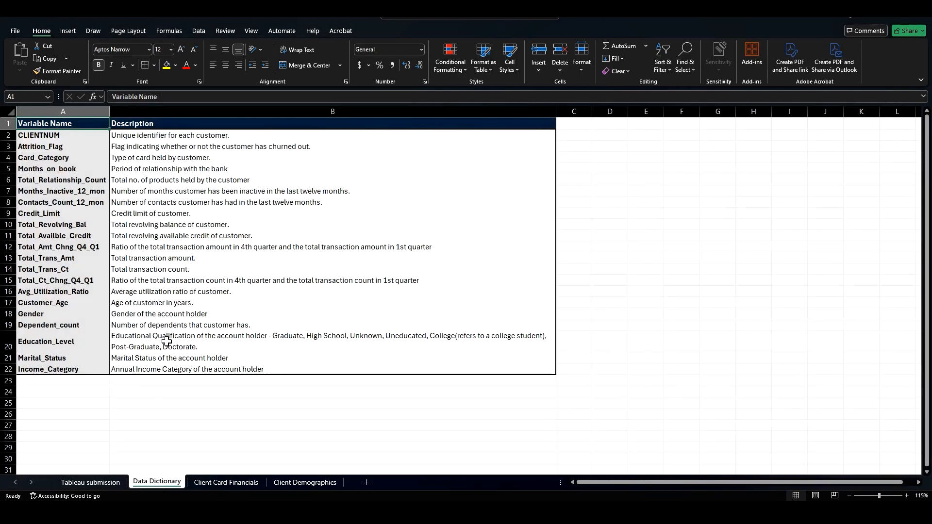
scroll(98, 285, "up", 1)
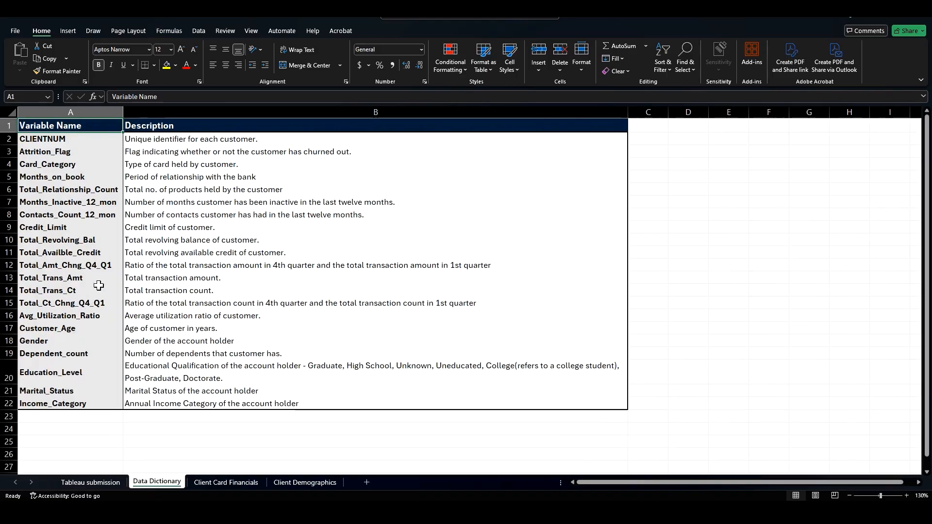
scroll(98, 285, "up", 1)
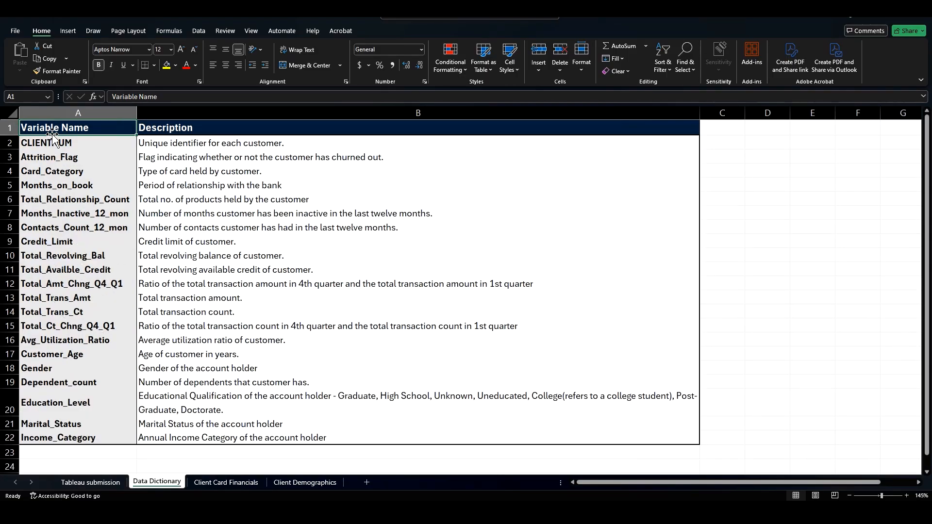
left_click_drag(53, 134, 219, 434)
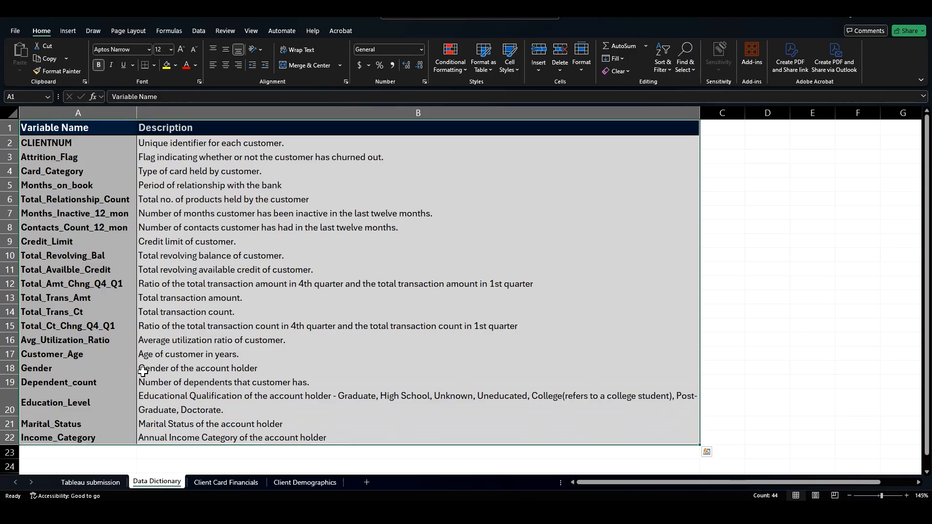
left_click(221, 482)
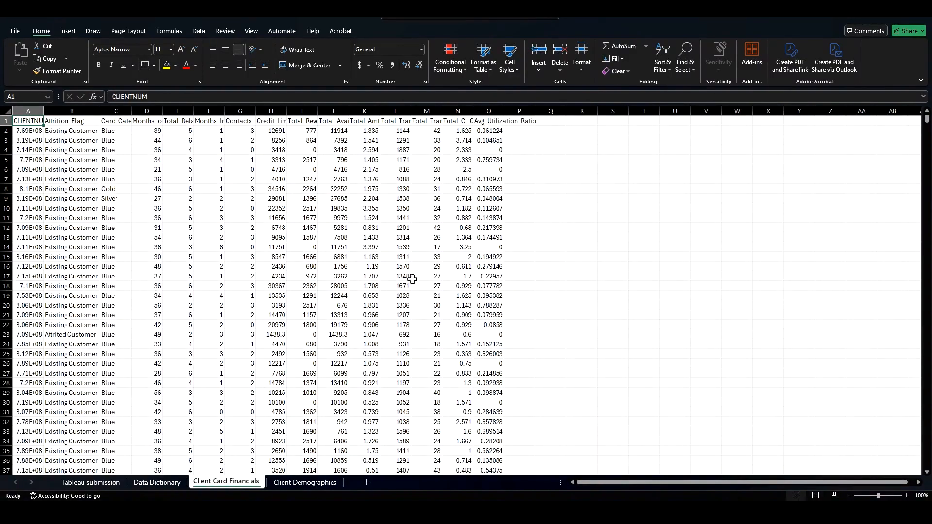
left_click(301, 482)
left_click(238, 484)
left_click(32, 112)
left_click_drag(32, 111, 491, 110)
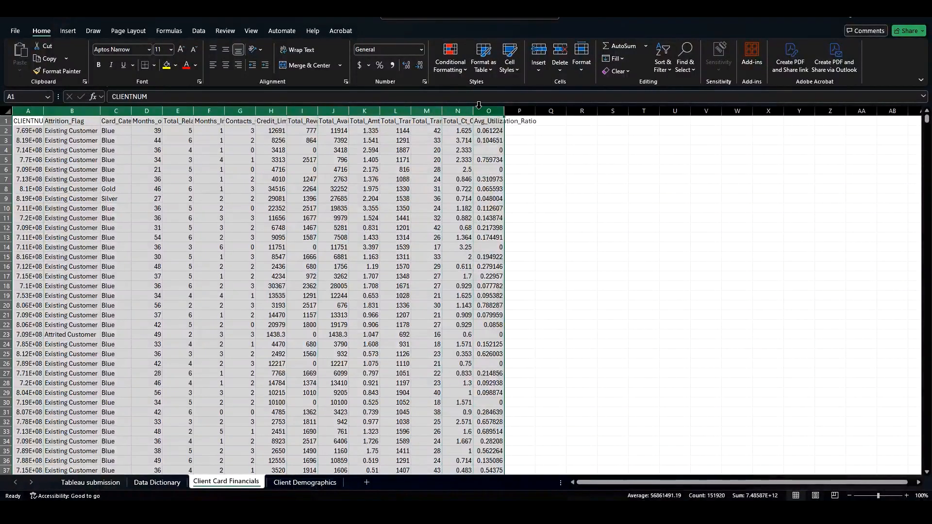
left_click(156, 482)
left_click_drag(199, 143, 199, 444)
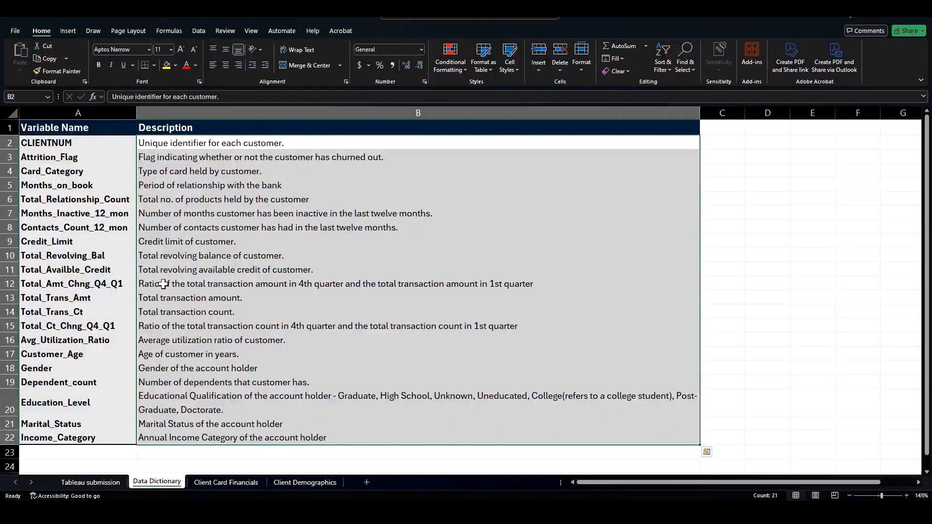
left_click(236, 484)
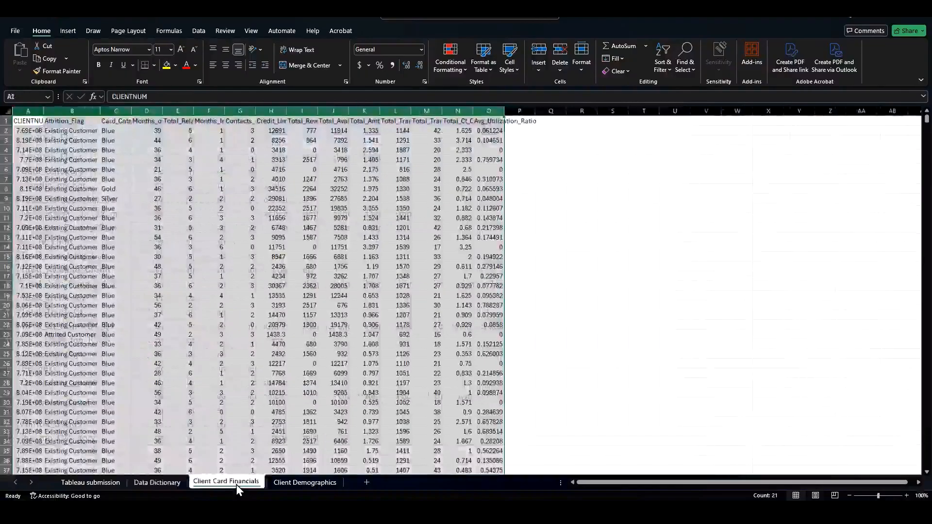
left_click(110, 245)
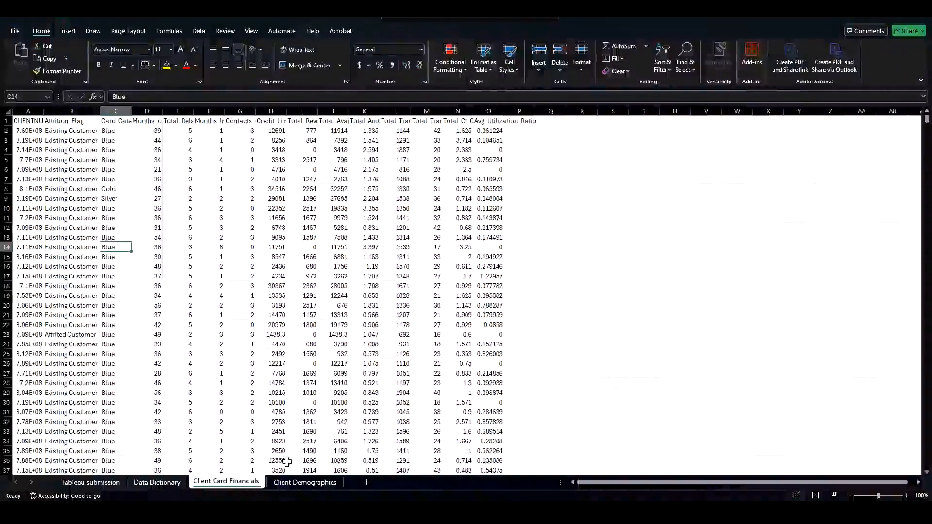
left_click(300, 485)
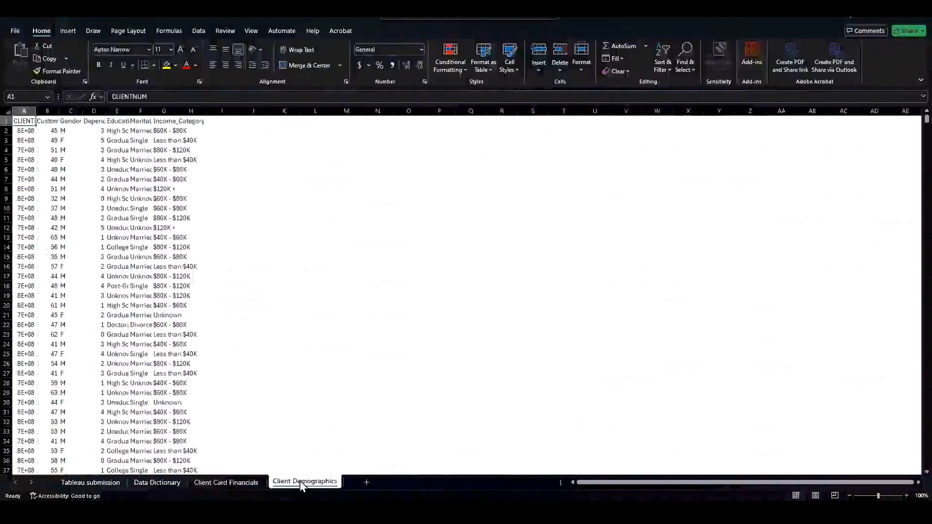
Step: Rename the Client Card Financials sheet to "Financials and Demographics"
right_click(230, 482)
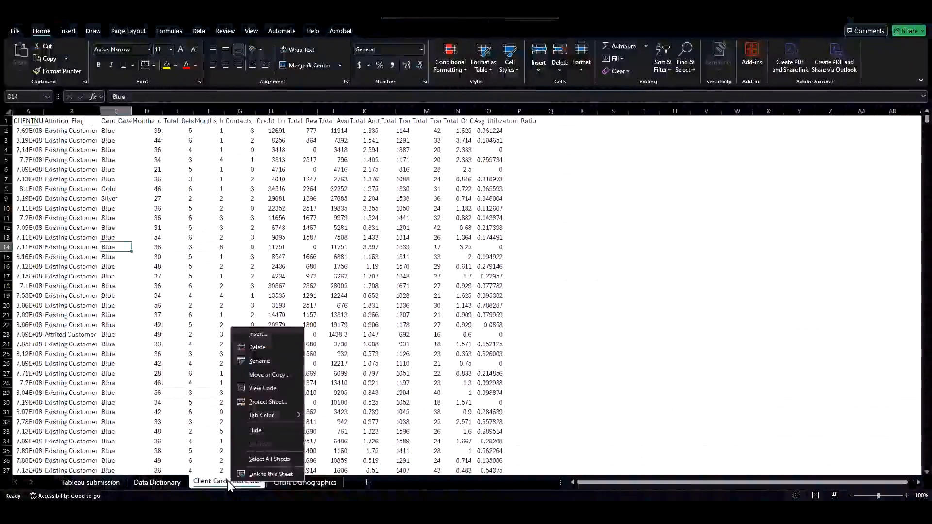
left_click(247, 363)
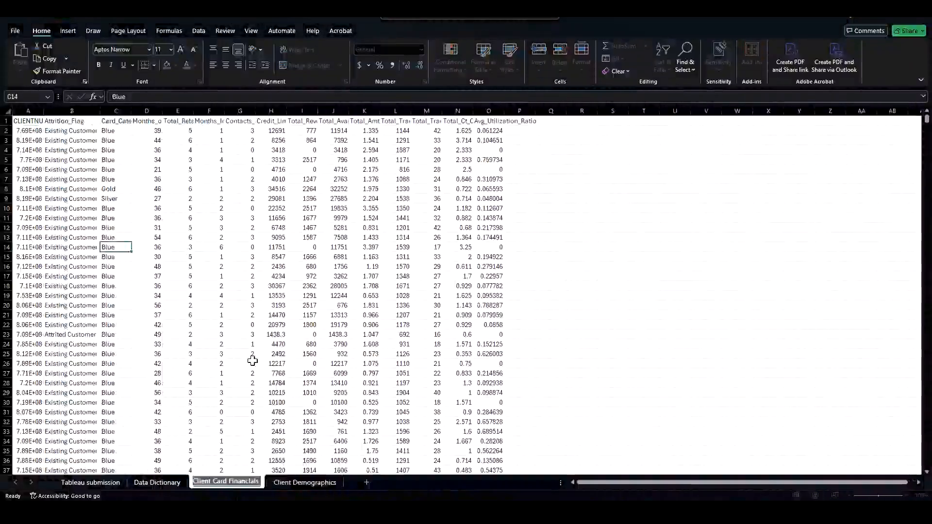
type("Finan")
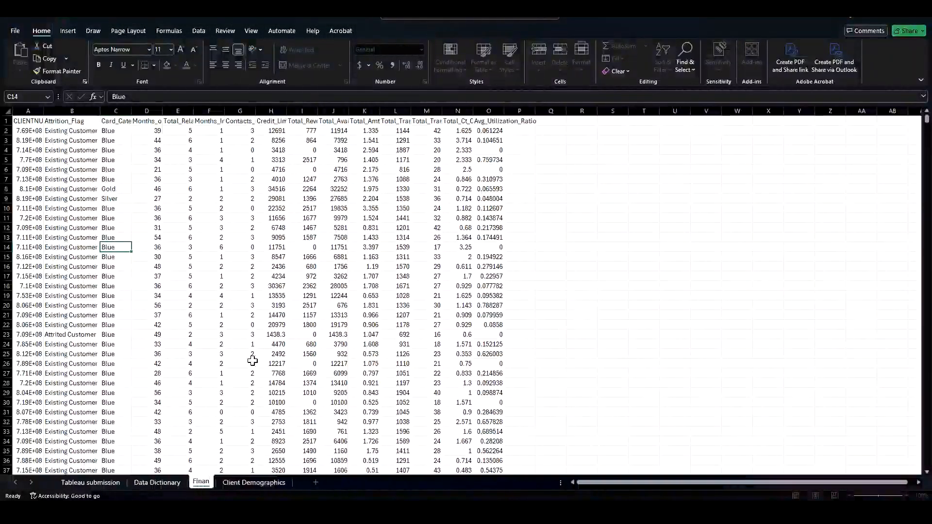
type("cials")
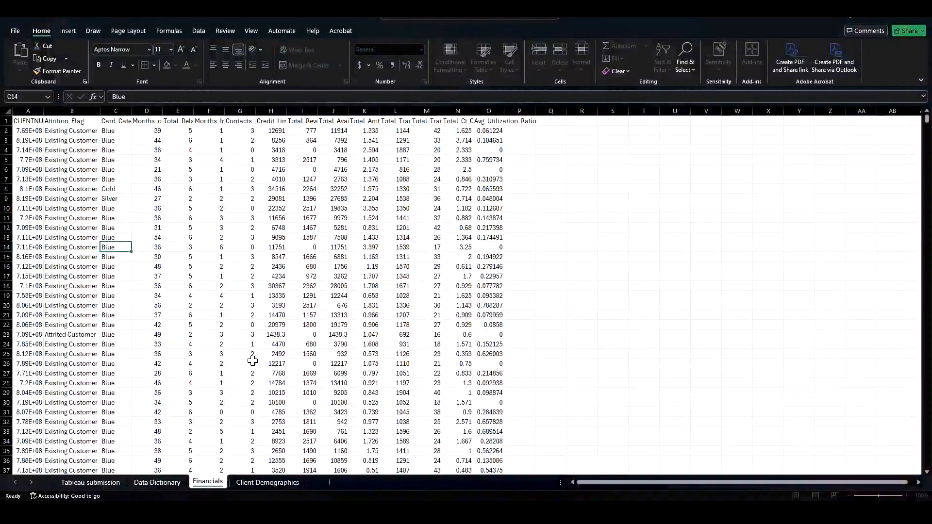
type(" and Demographics")
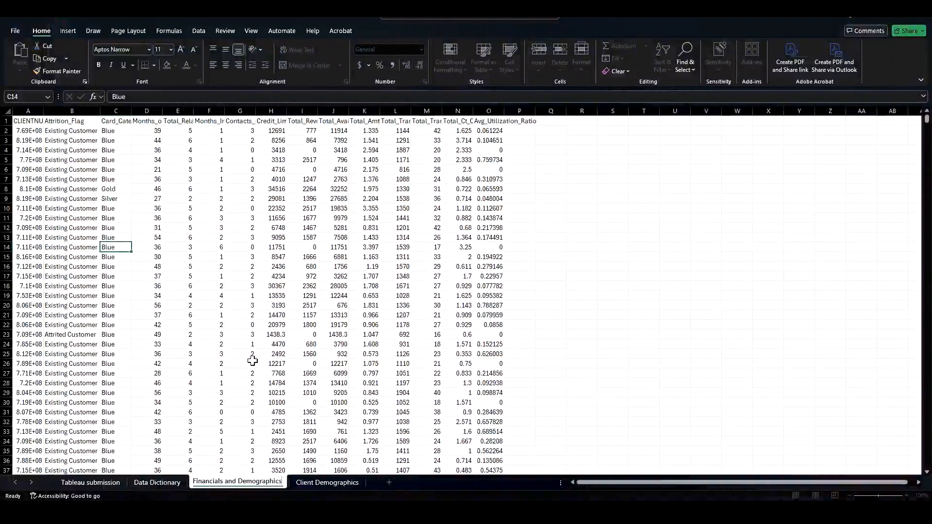
key("Return")
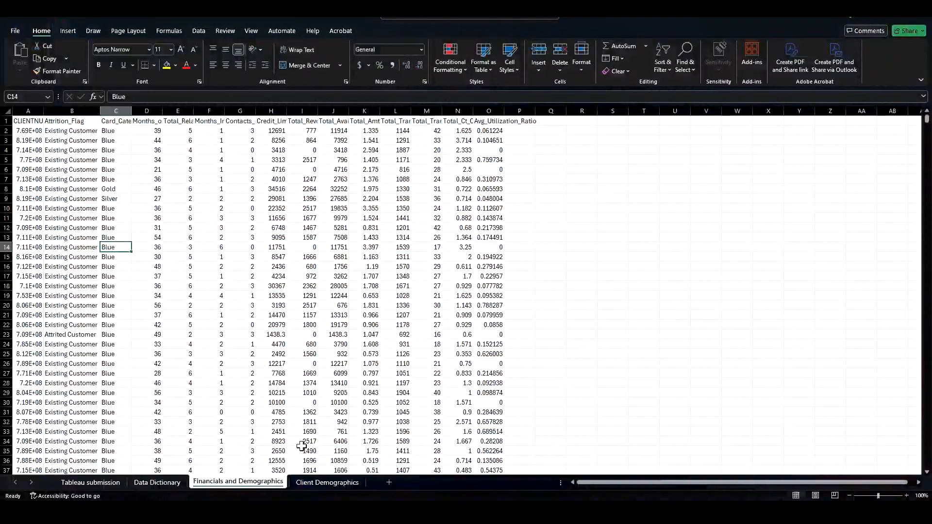
Step: Copy the Client Demographics header cells from Customer_Age through Income_Category
left_click(318, 482)
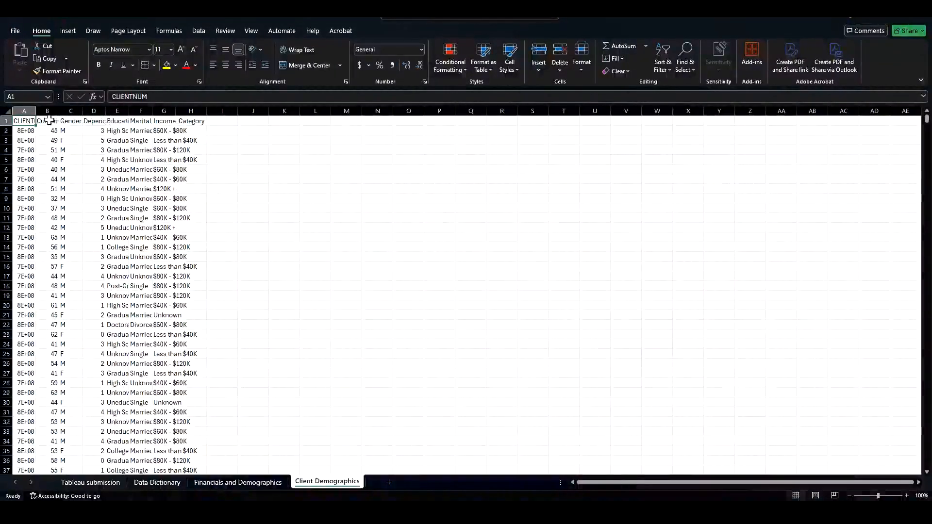
left_click_drag(49, 120, 164, 120)
key("ctrl+c")
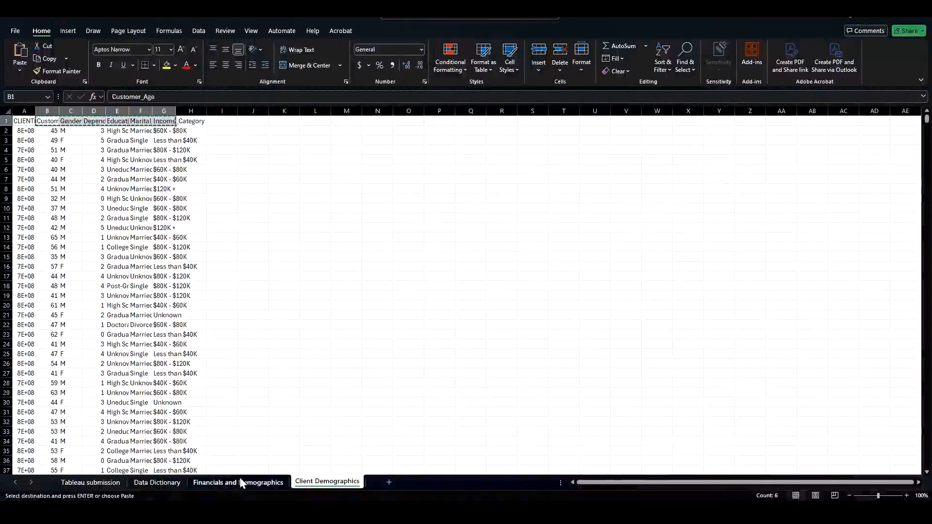
Step: Paste the copied demographic headers into cell P1 of the Financials and Demographics sheet
left_click(240, 481)
left_click(523, 121)
key("ctrl+v")
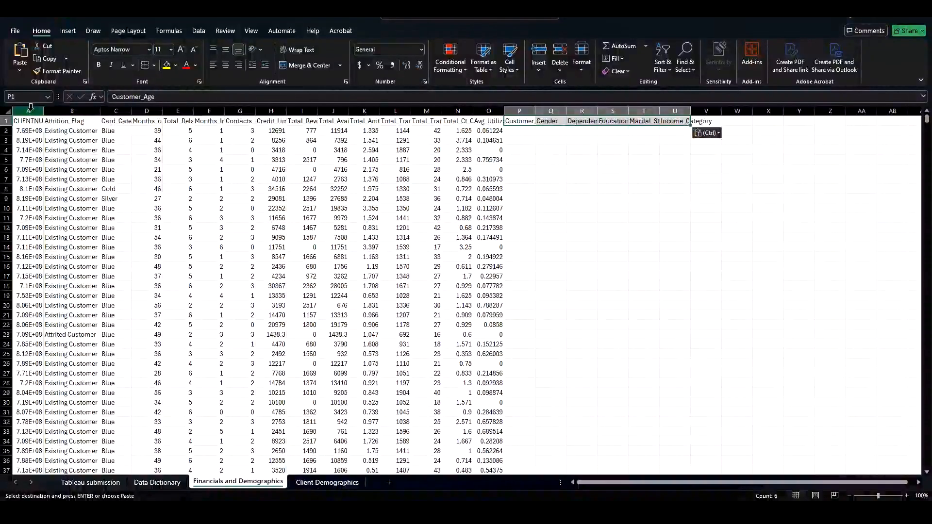
Step: Autofit the widths of columns A through V on the Financials and Demographics sheet
left_click_drag(29, 108, 696, 105)
double_click(696, 105)
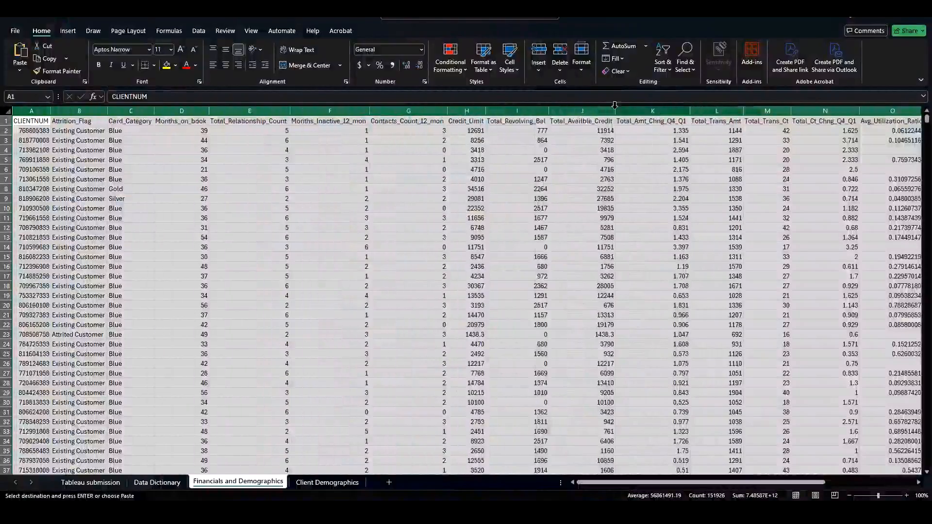
left_click(258, 160)
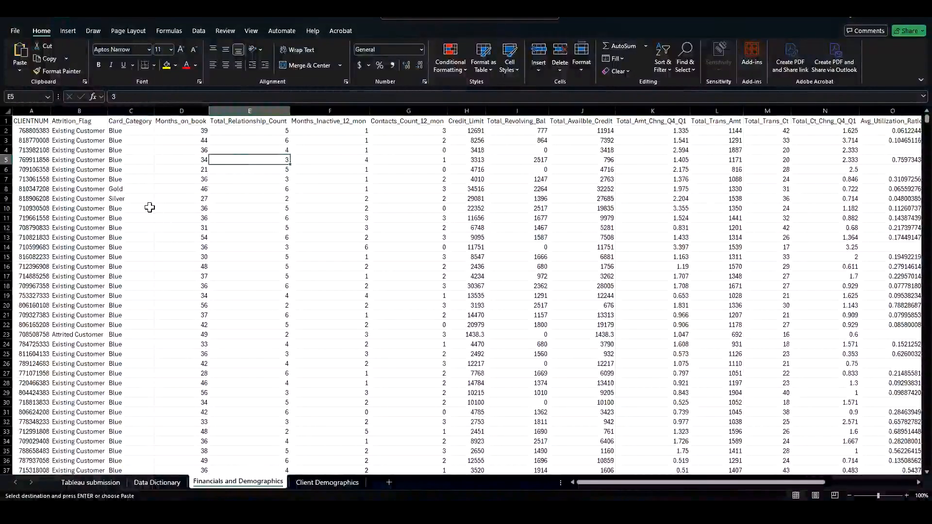
Step: Format the header row with a grey fill and a white font colour
left_click(5, 120)
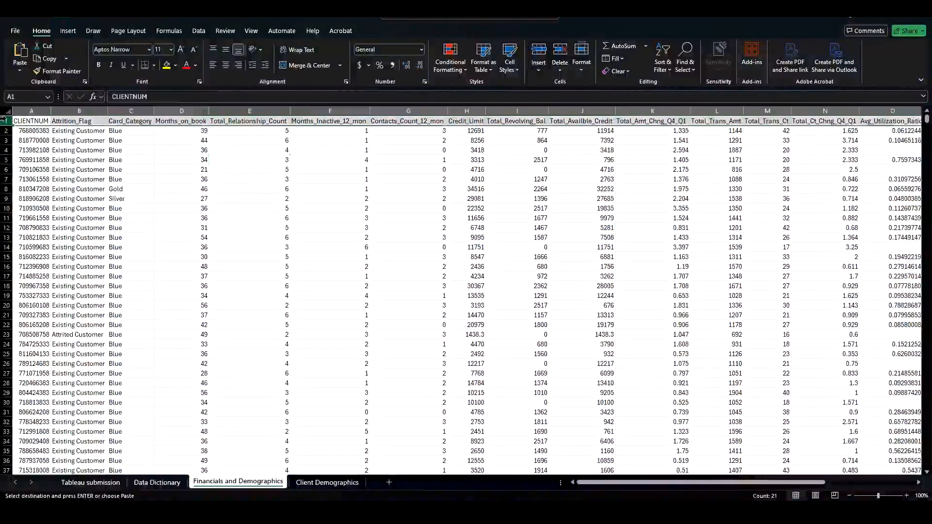
left_click(176, 66)
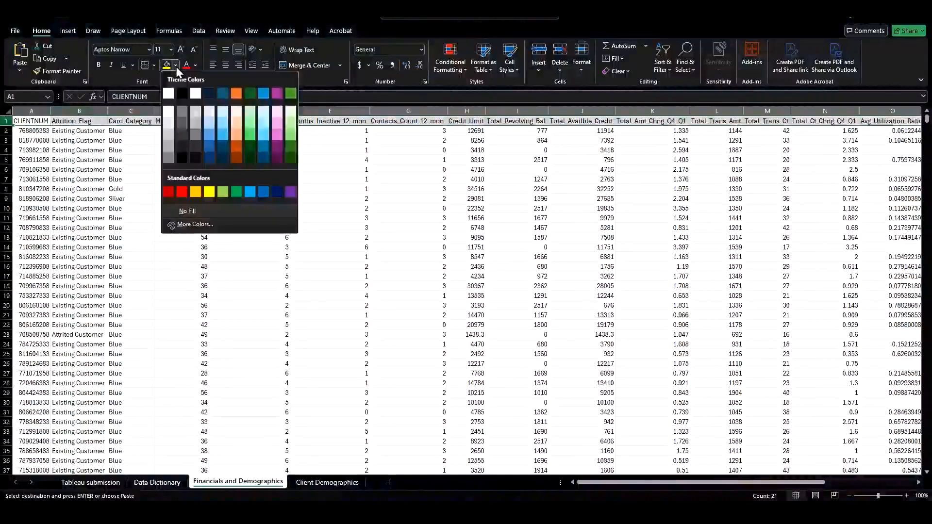
left_click(171, 159)
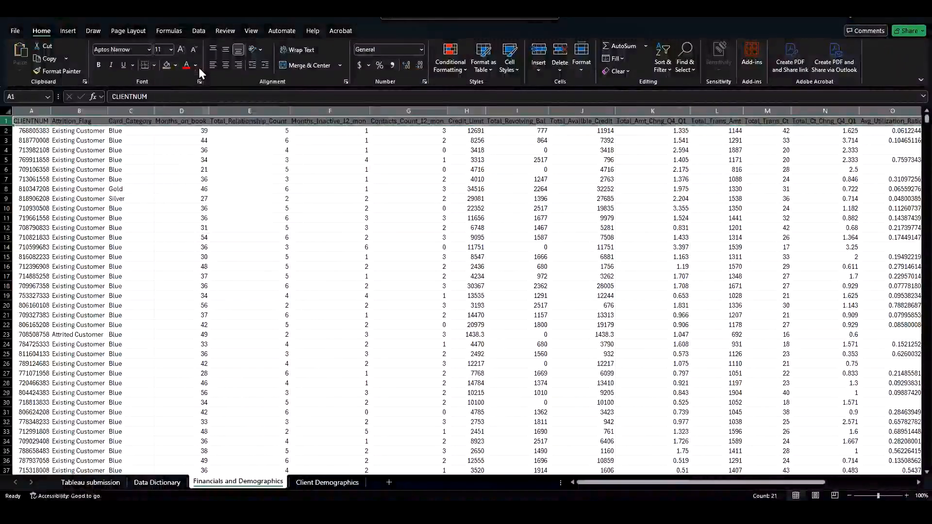
left_click(196, 66)
left_click(200, 100)
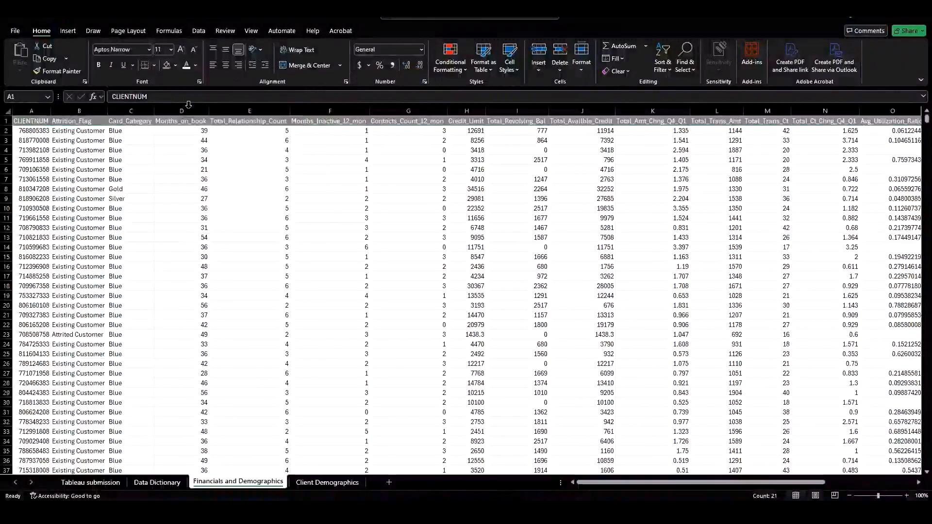
left_click(186, 160)
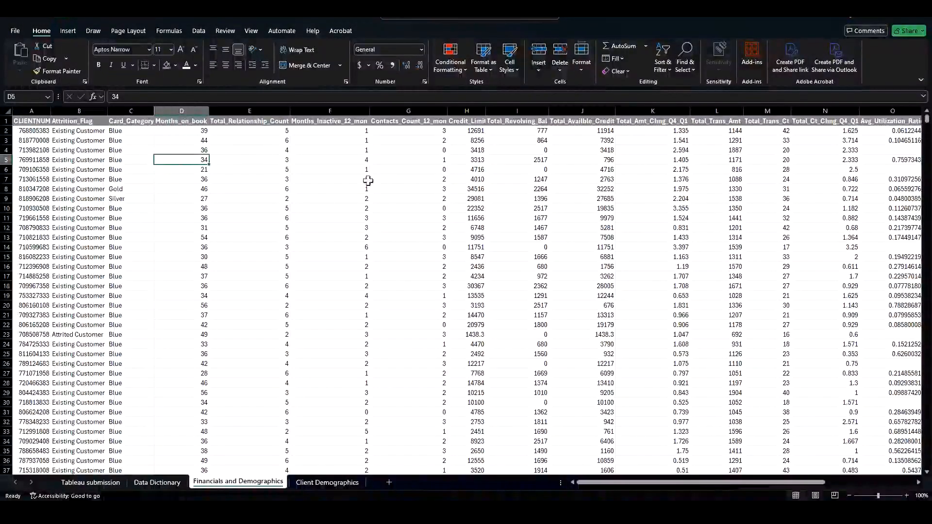
Step: Increase the height of the header row
mouse_move(743, 483)
left_mouse_down()
mouse_move(819, 486)
mouse_move(731, 485)
left_mouse_up()
left_click(6, 121)
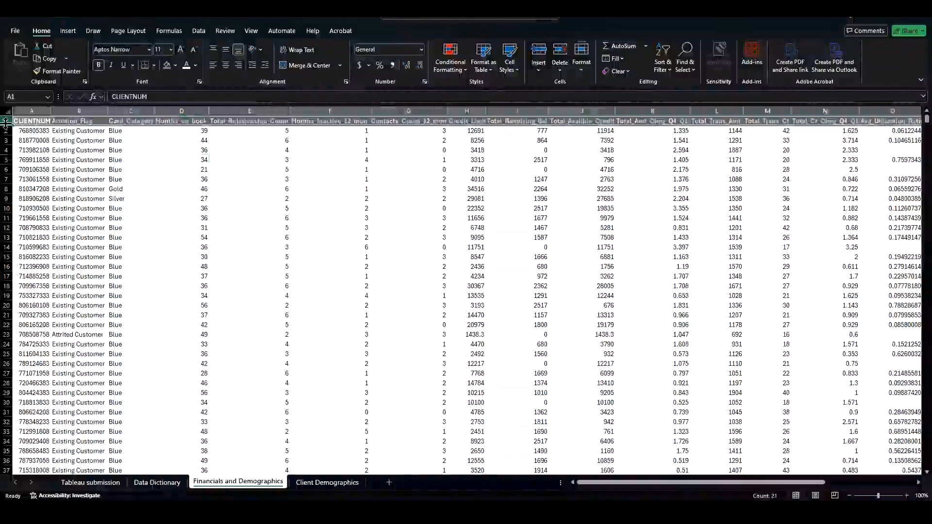
left_click_drag(7, 126, 7, 137)
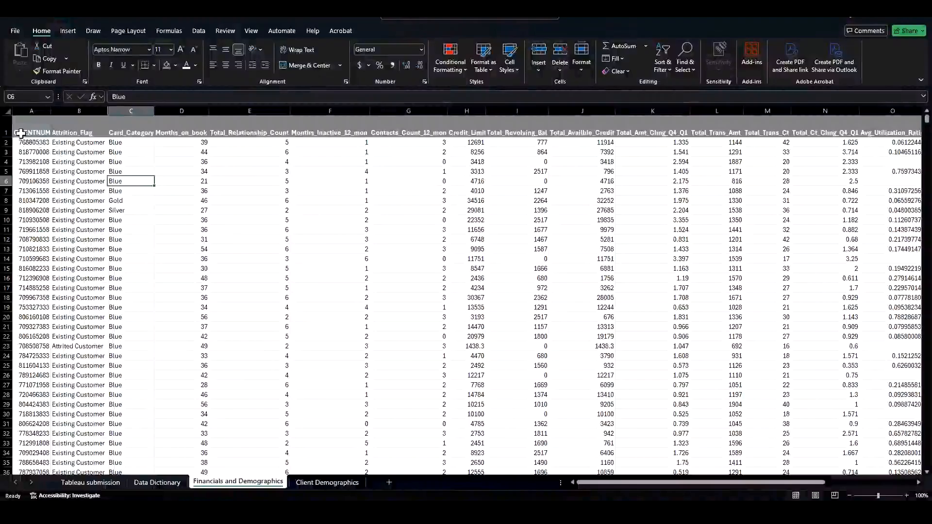
Step: Wrap the text in the header row and widen the CLIENTNUM column to fit
left_click(6, 128)
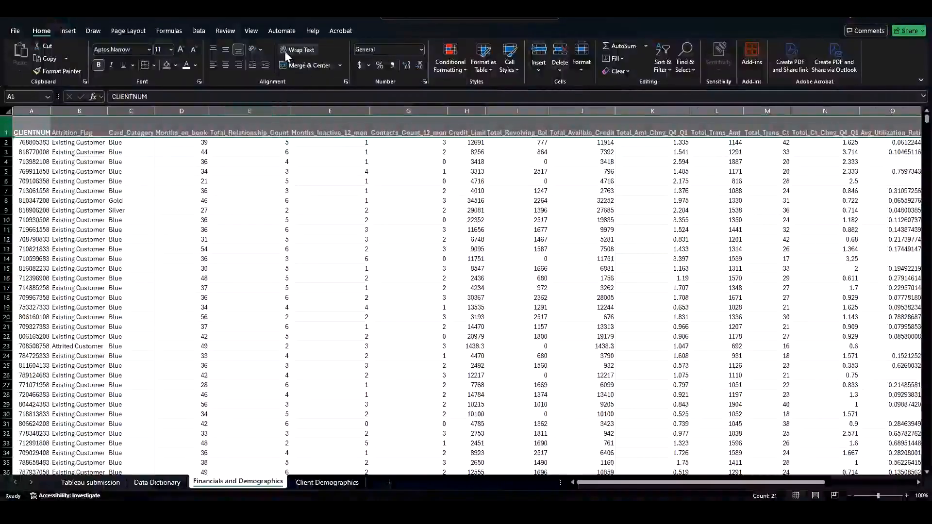
left_click(300, 50)
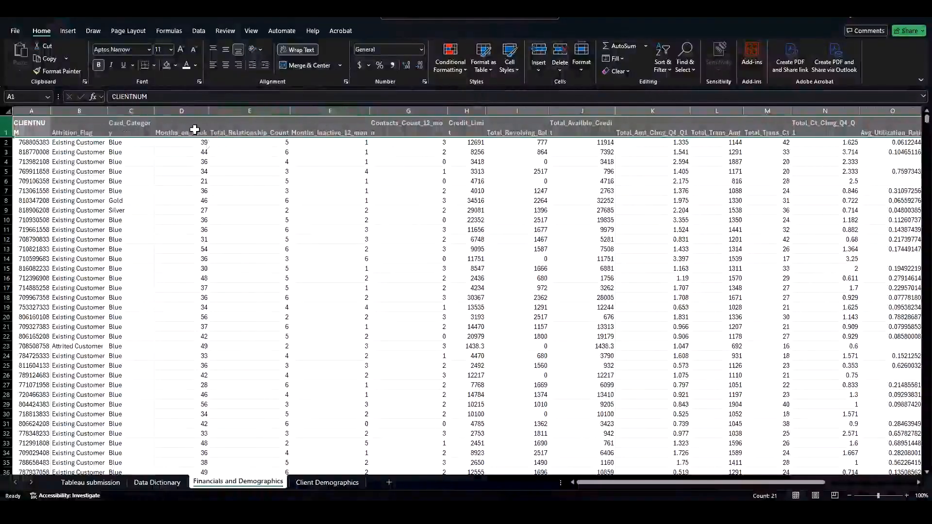
left_click(73, 152)
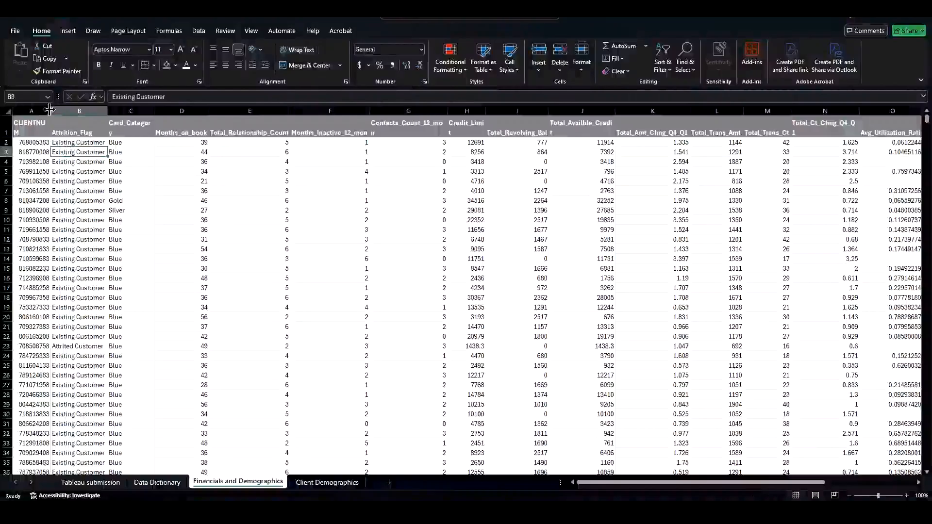
left_click_drag(51, 110, 197, 113)
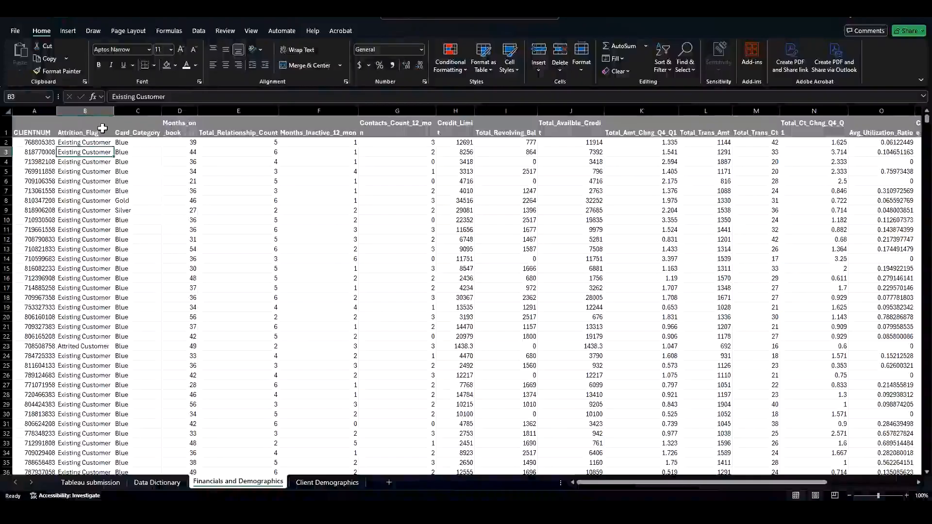
Step: Center-align the header row and then all cells on the sheet
left_click(7, 133)
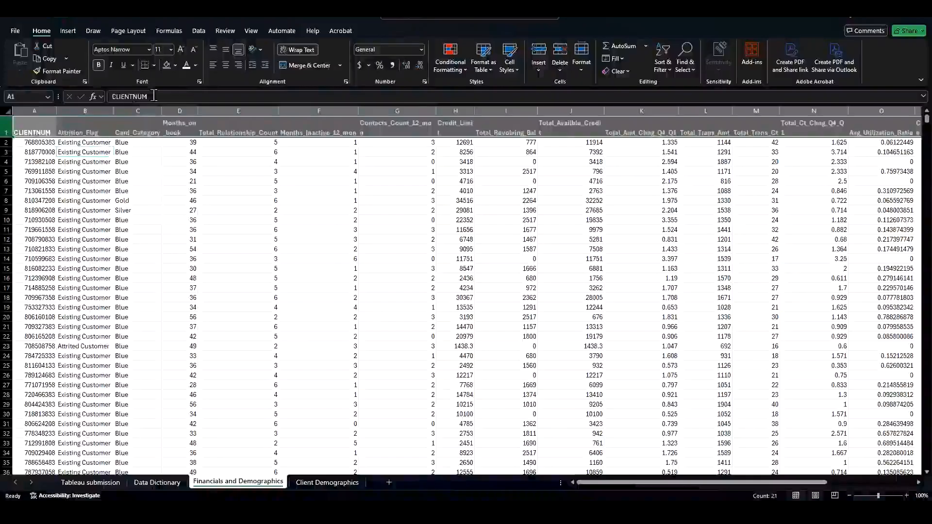
left_click(226, 67)
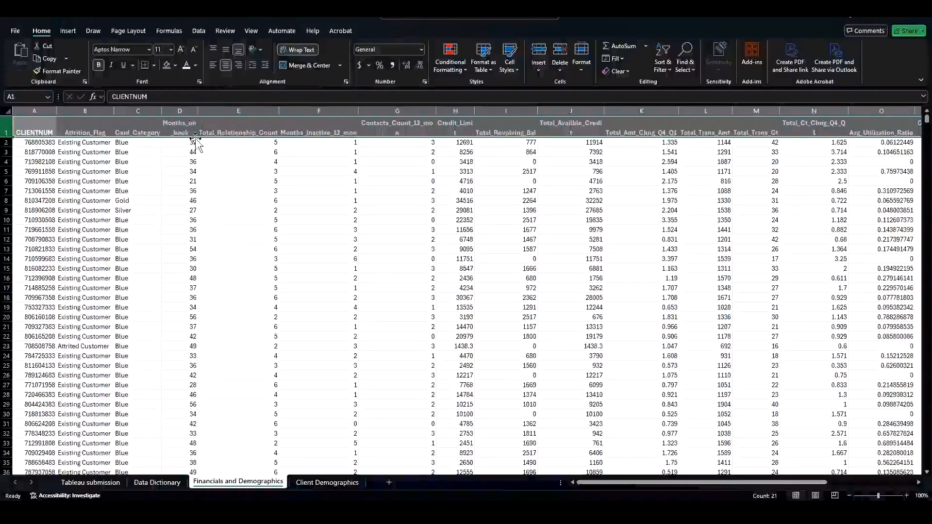
left_click(7, 112)
left_click(225, 65)
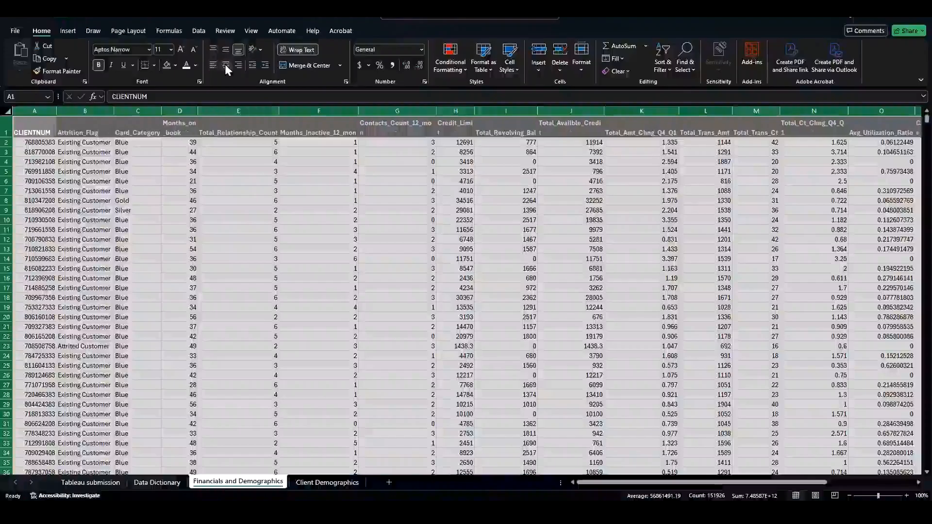
left_click(180, 172)
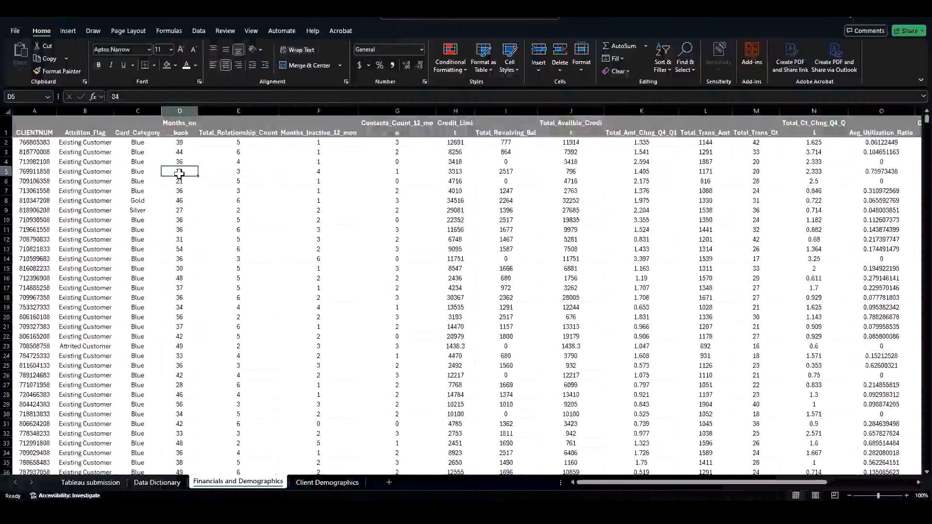
Step: Narrow the financial columns from Total_Relationship_Count to Total_Availble_Credit to fit their wrapped headers
left_click_drag(279, 111, 259, 112)
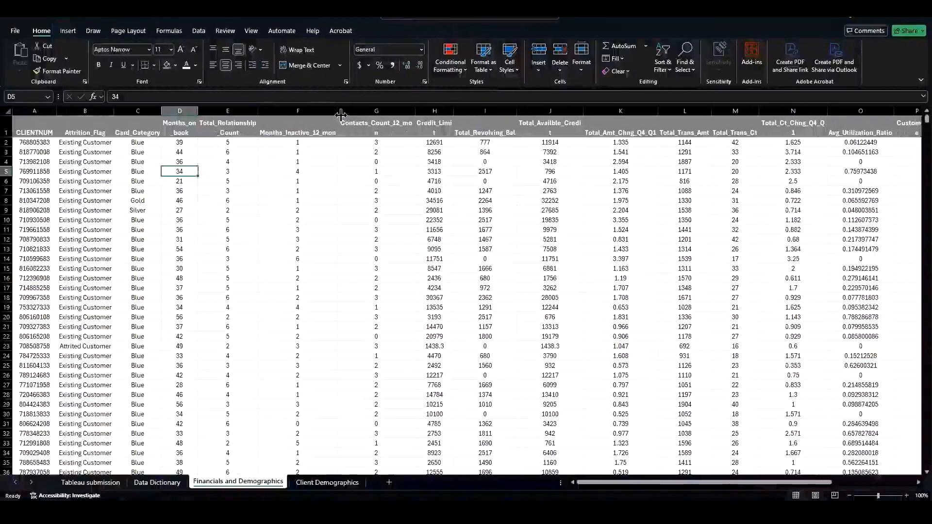
left_click_drag(341, 115, 314, 113)
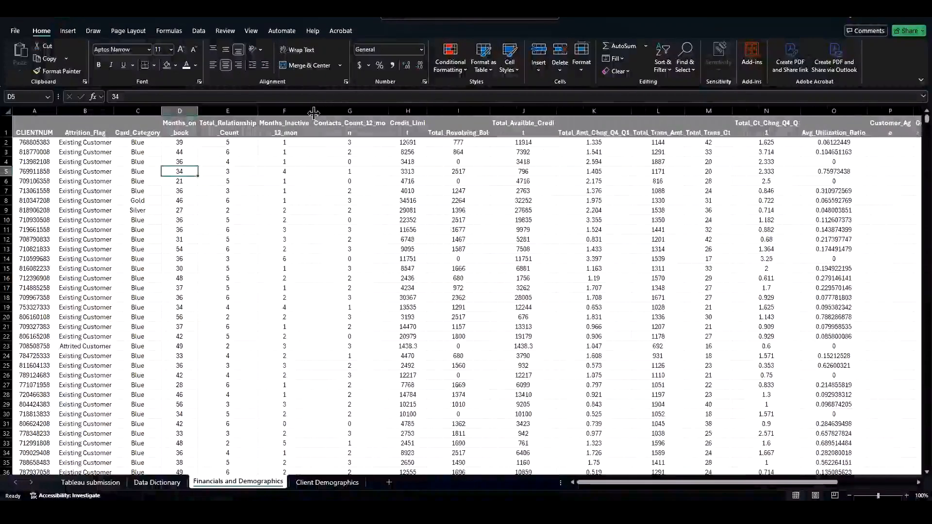
left_click_drag(389, 112, 363, 113)
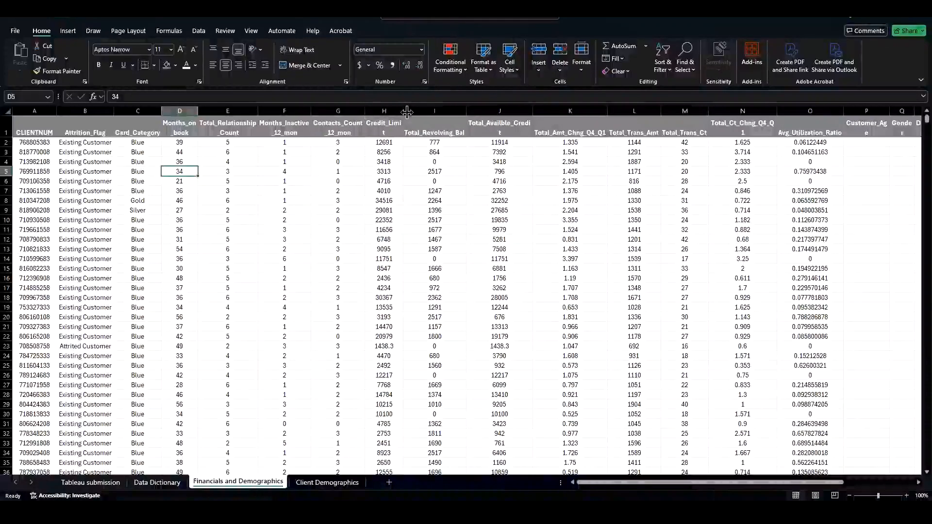
left_click_drag(403, 112, 405, 111)
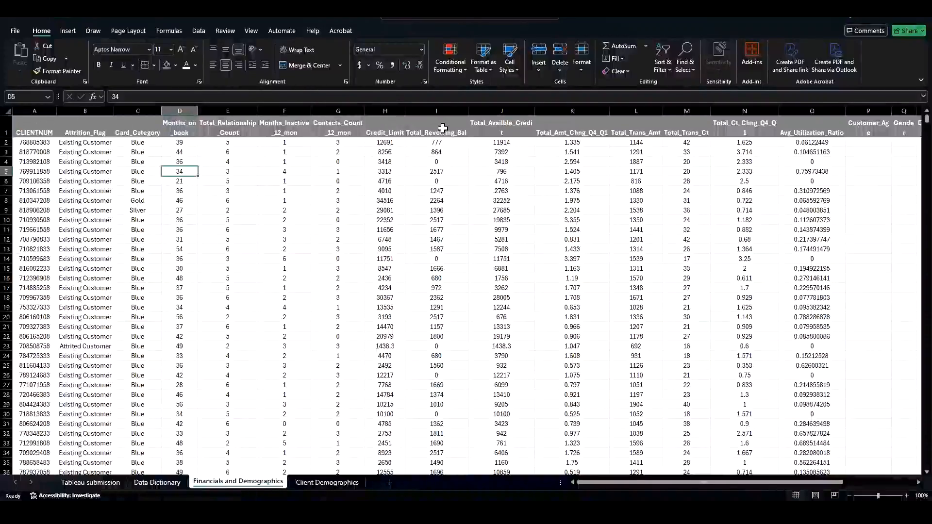
left_click_drag(536, 112, 515, 112)
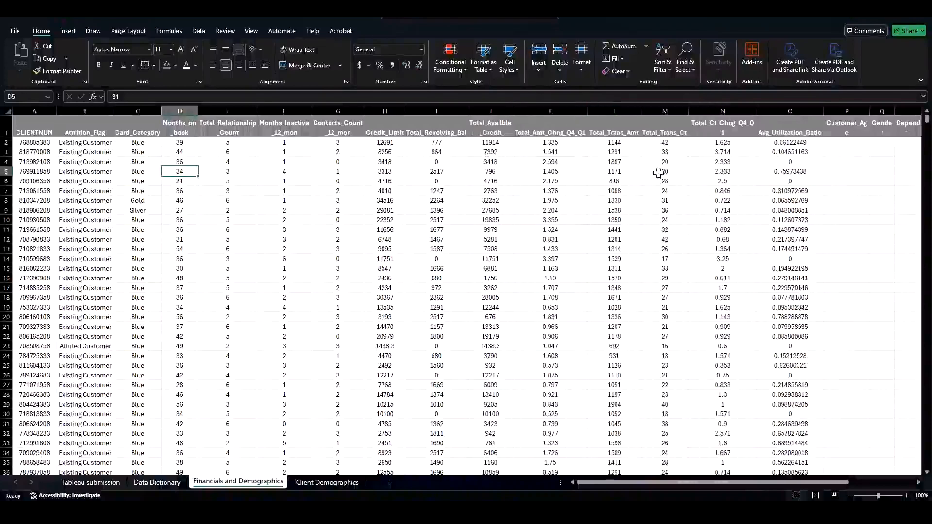
Step: Adjust the widths of the demographic columns from Dependent_count to Income_Category to fit their wrapped headers
left_click_drag(870, 110, 893, 109)
left_click_drag(779, 482, 872, 483)
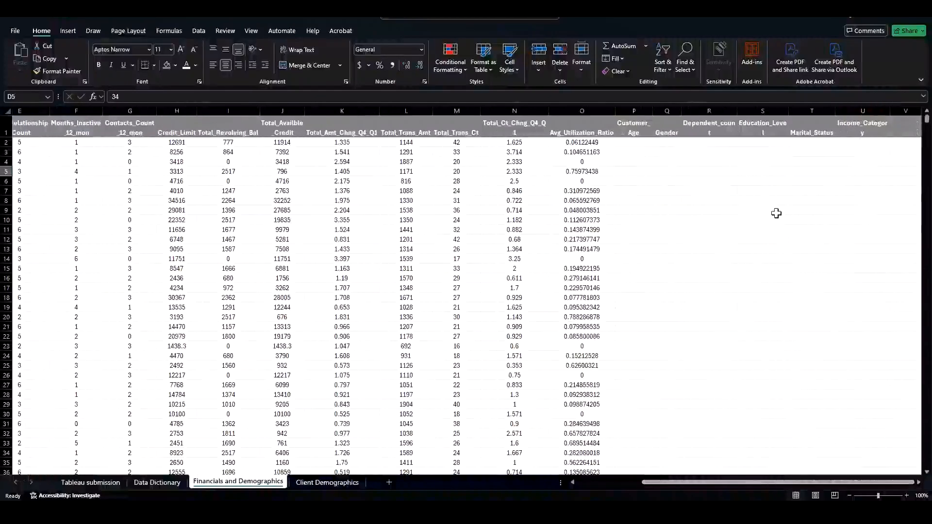
left_click_drag(733, 111, 758, 112)
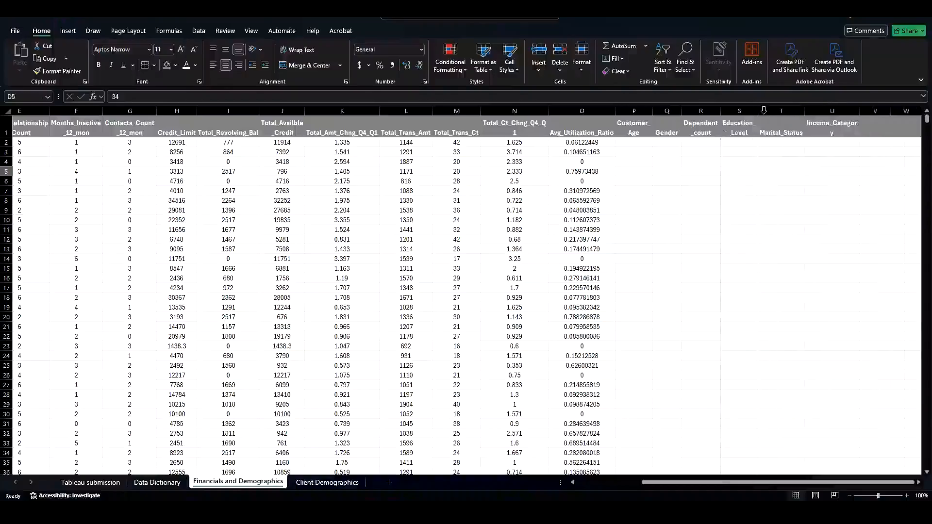
left_click_drag(859, 110, 837, 111)
left_click(821, 152)
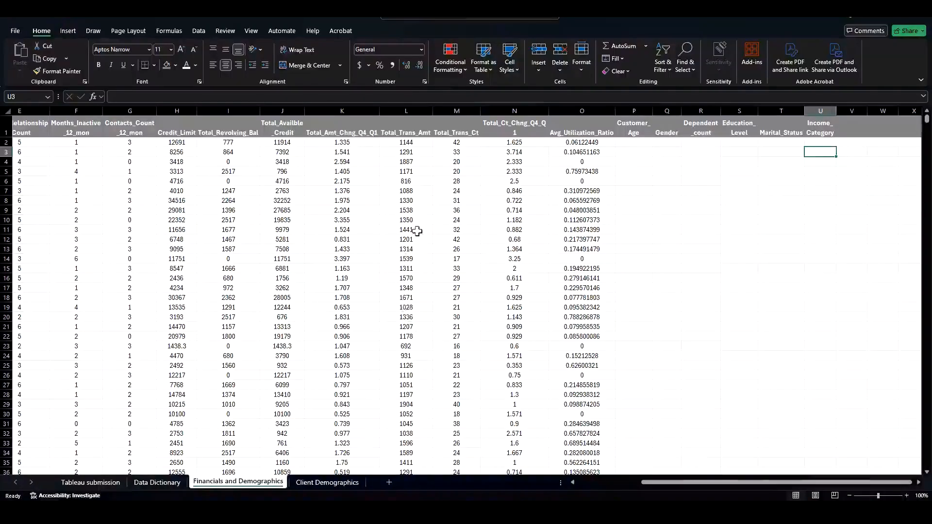
left_click_drag(657, 483, 578, 483)
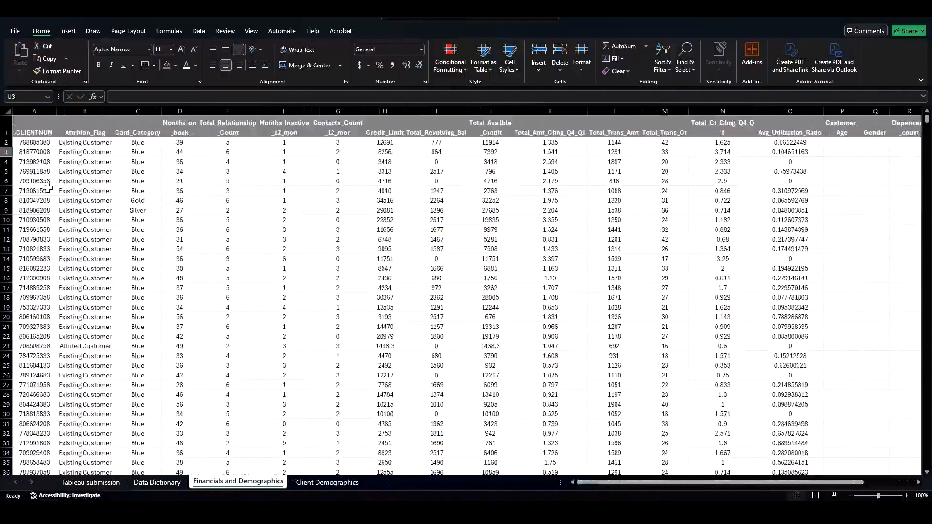
Step: Narrow the Total_Ct_Chng_Q4_Q1 column to fit its wrapped header
left_click(6, 127)
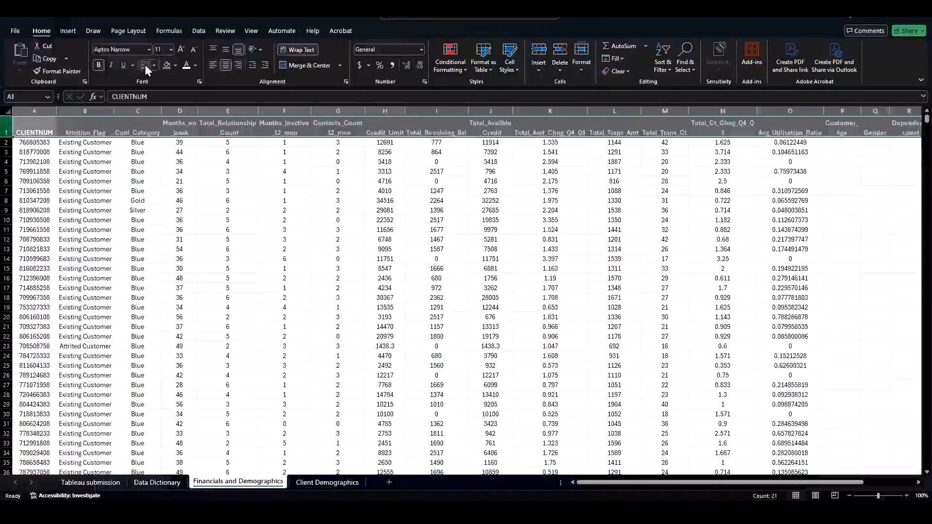
left_click(491, 152)
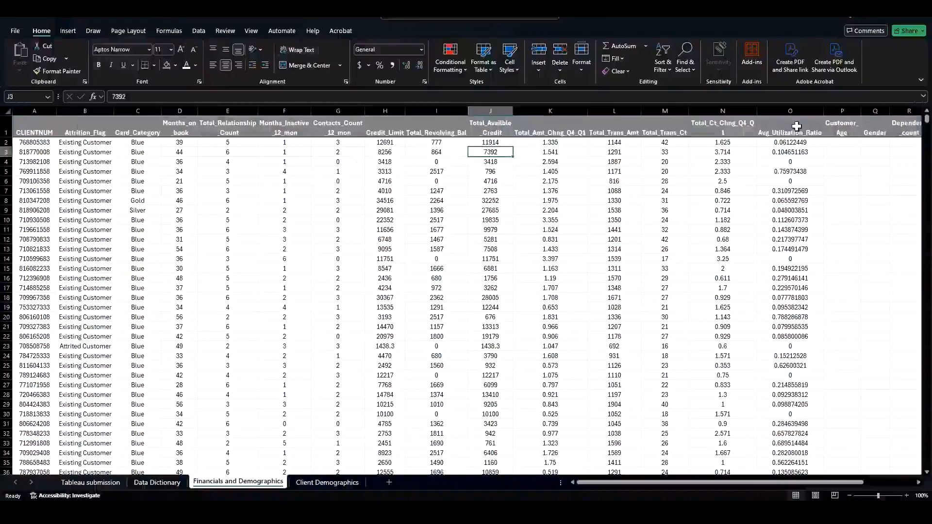
left_click(844, 142)
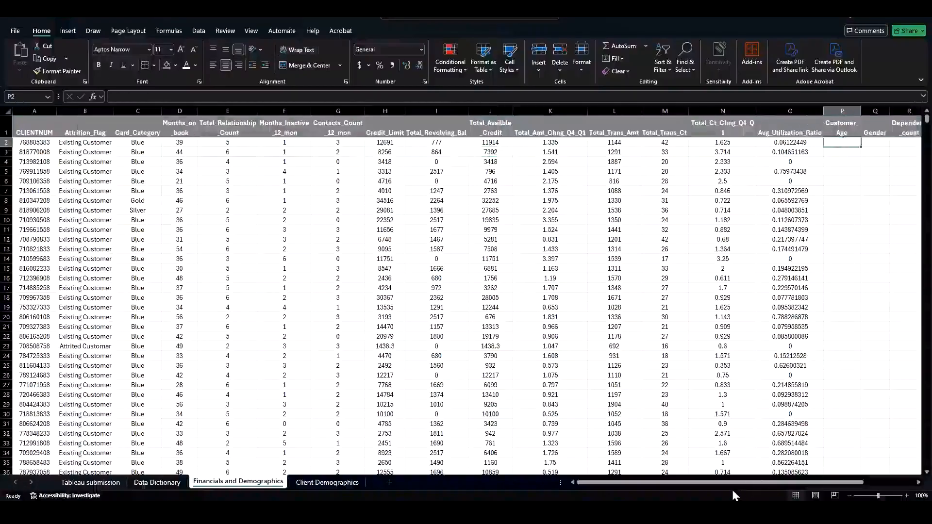
left_click_drag(732, 485, 575, 483)
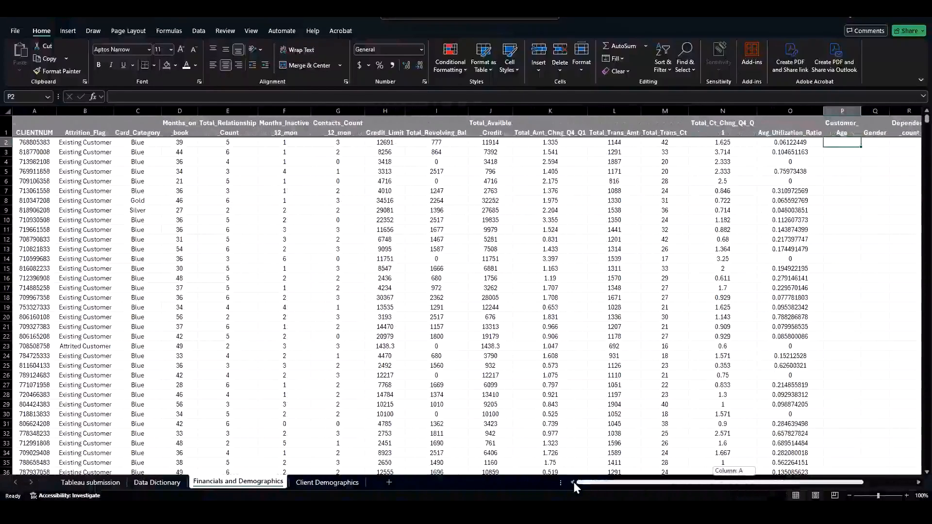
left_click_drag(763, 486, 862, 490)
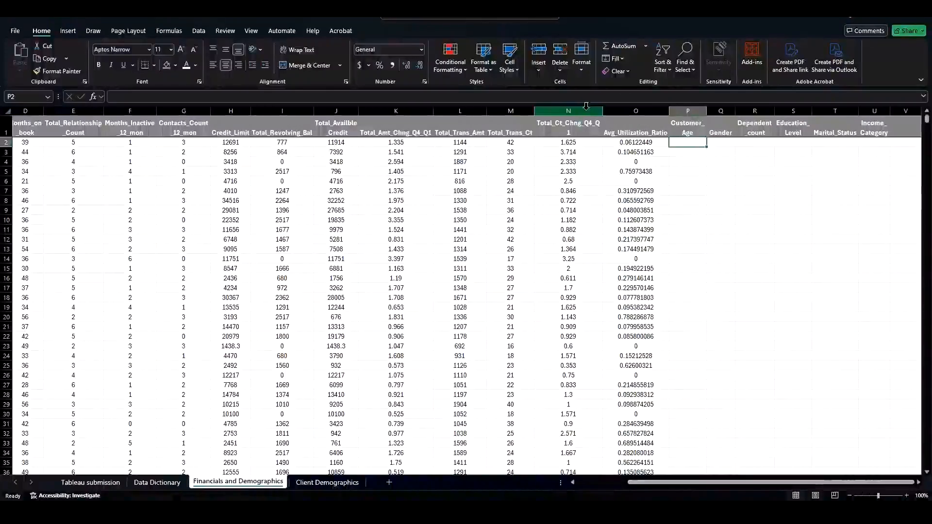
left_click_drag(602, 111, 588, 111)
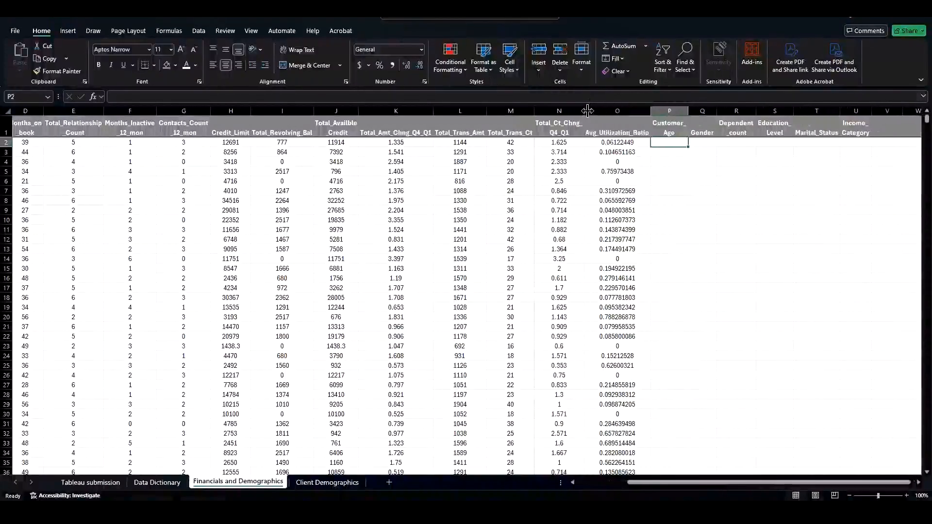
Step: Autofit the widths of columns A through G on the Client Demographics sheet
left_click(324, 488)
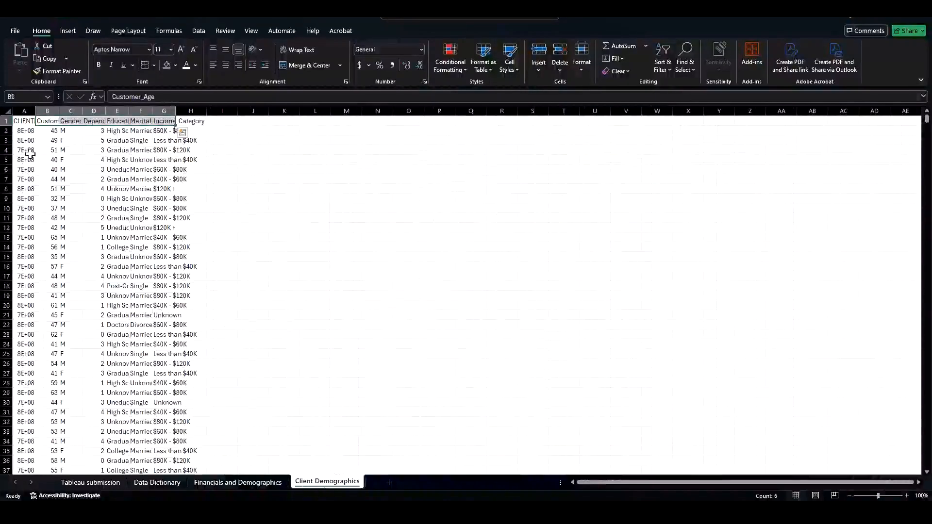
left_click(39, 140)
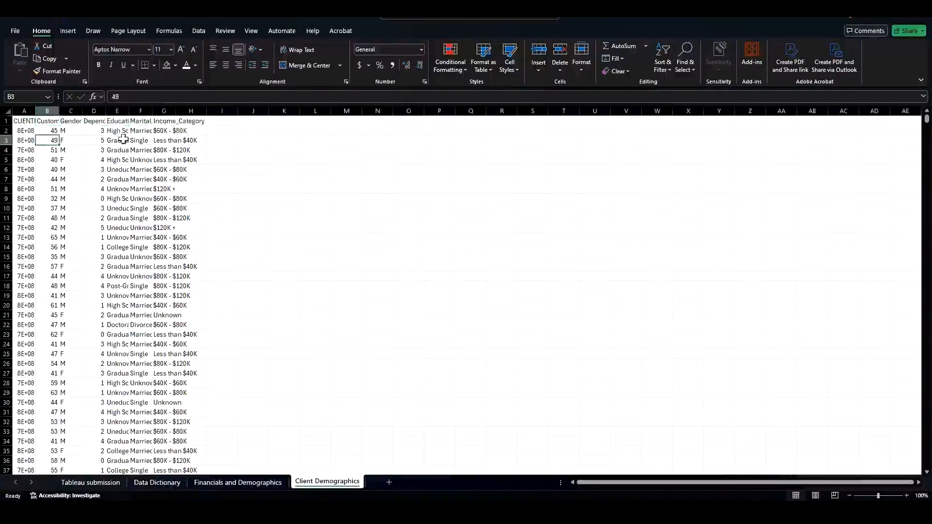
left_click_drag(25, 110, 176, 106)
double_click(176, 108)
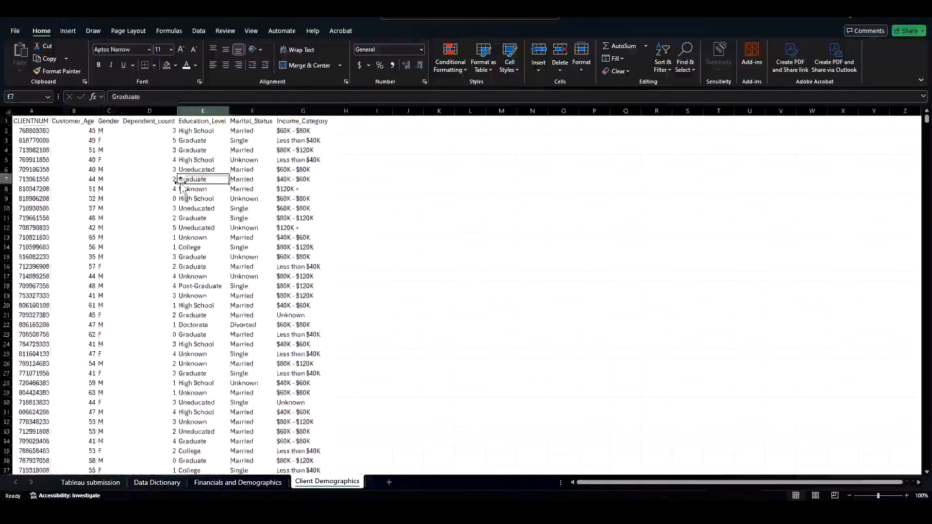
left_click(179, 179)
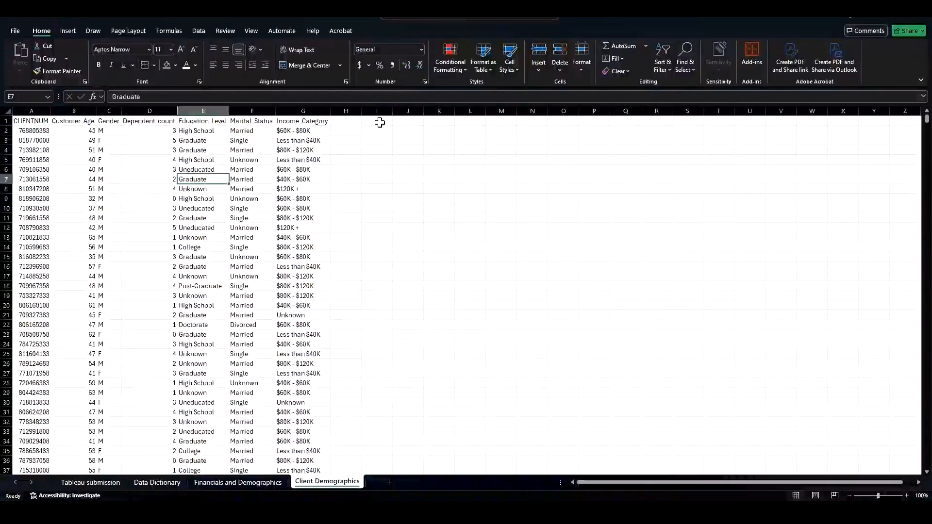
Step: Start an XLOOKUP formula in cell P2 of Financials and Demographics using A2 as the lookup value
left_click(245, 483)
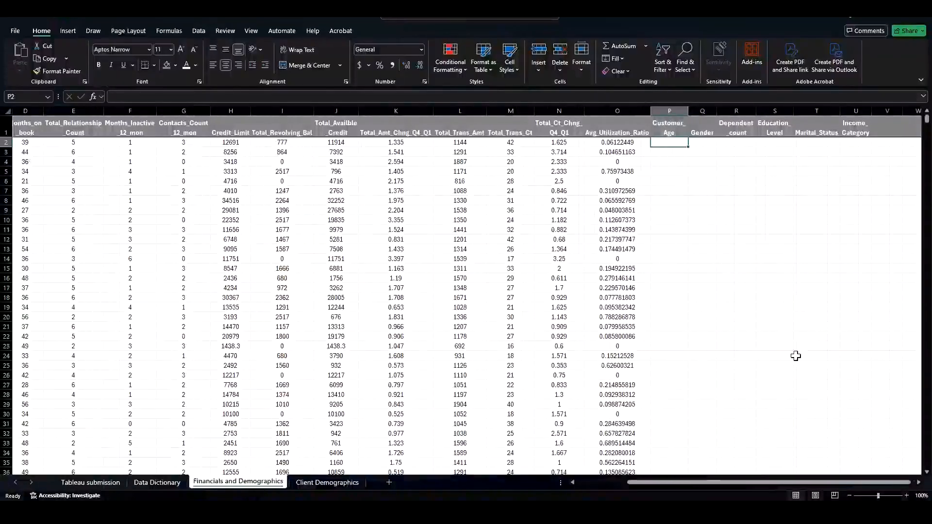
scroll(671, 270, "up", 3, "ctrl")
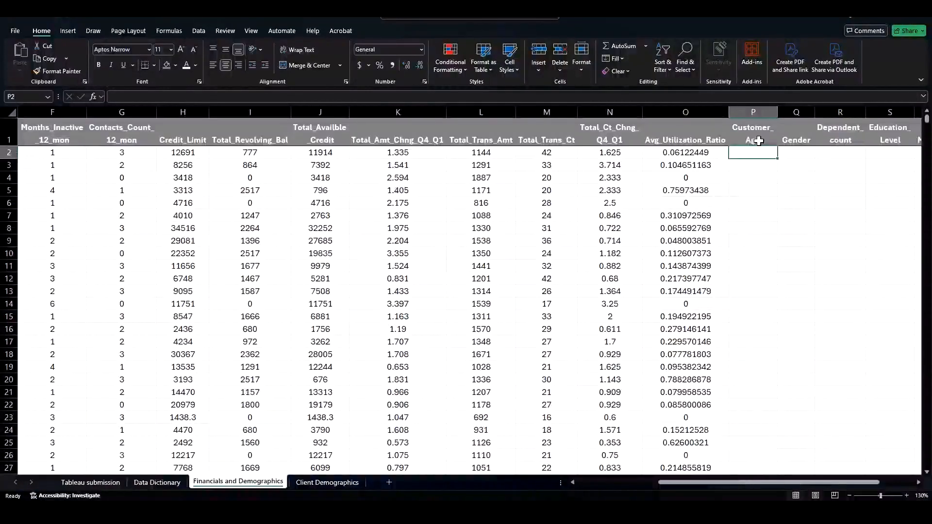
type("=x")
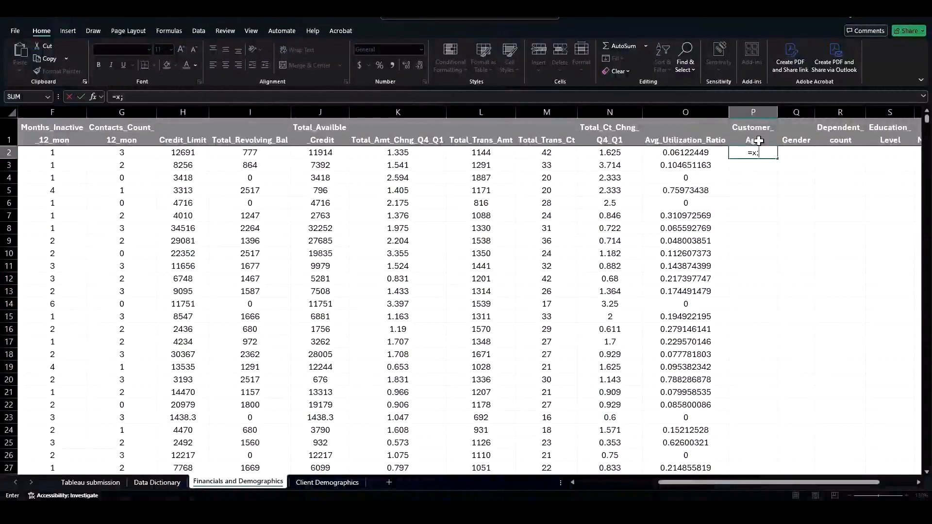
type("l")
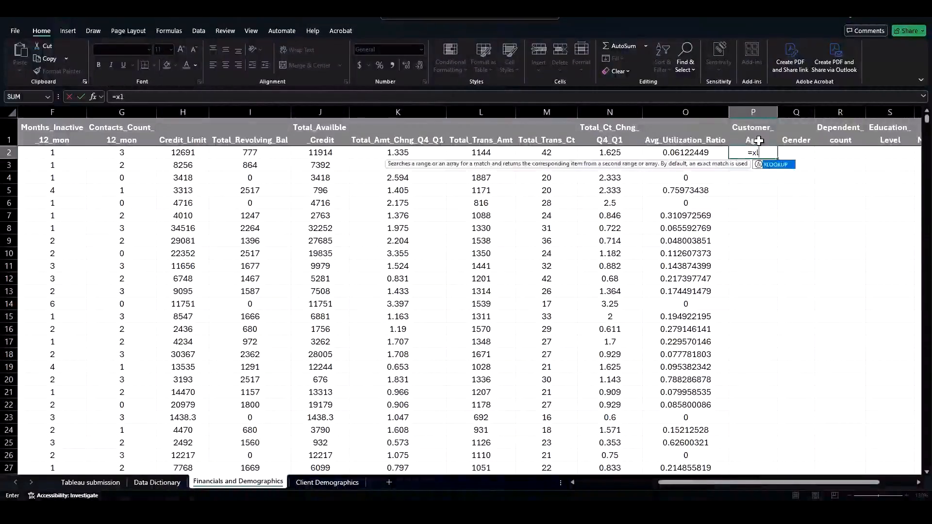
double_click(777, 165)
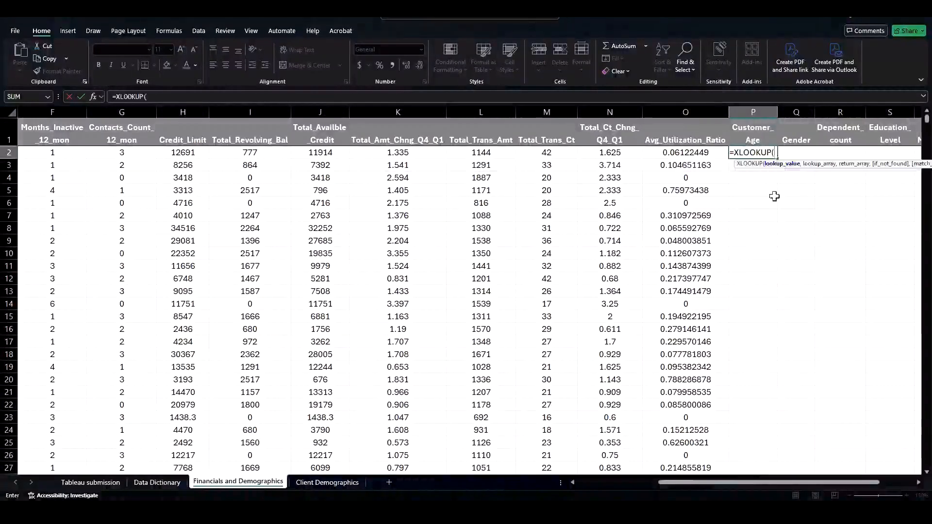
left_click_drag(736, 482, 611, 483)
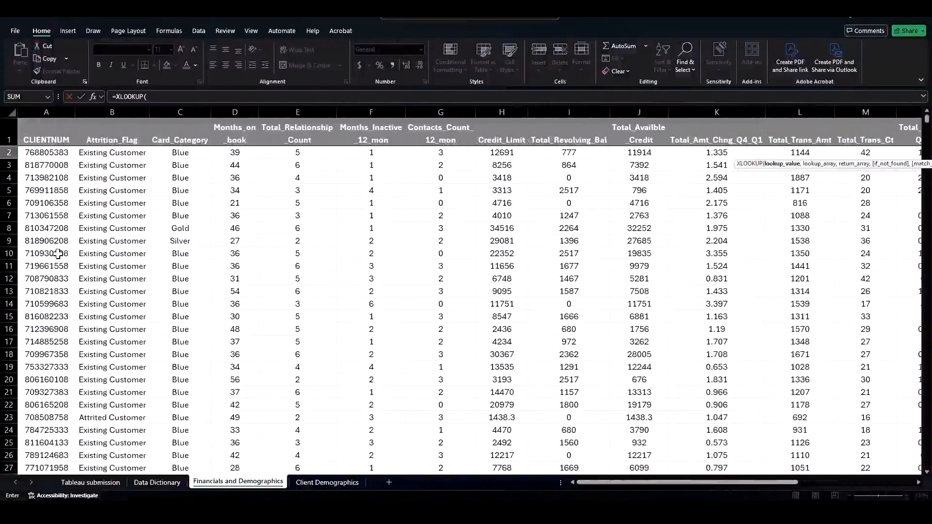
left_click(56, 155)
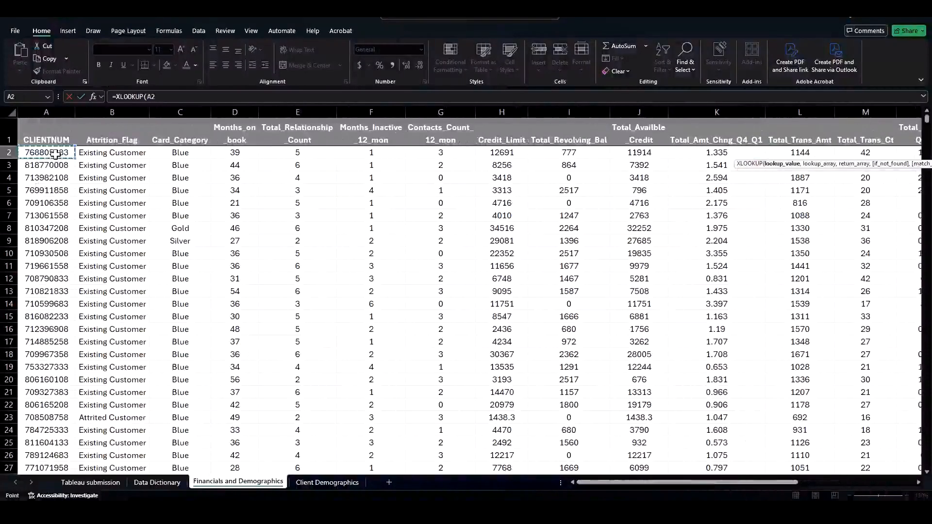
type(",")
Step: Complete the XLOOKUP with Client Demographics column A as lookup array, column B as return array, "N/A" if not found, and match mode 0
left_click(325, 483)
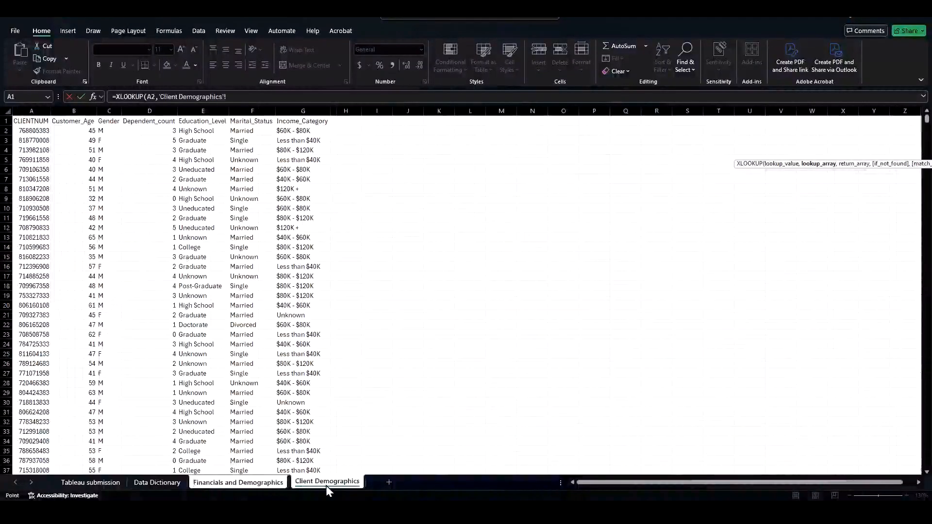
left_click(32, 104)
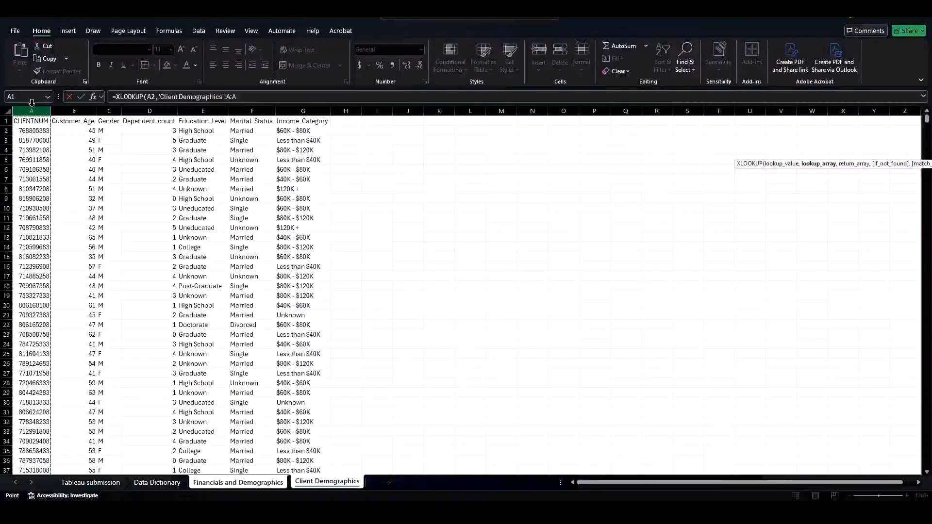
type(",")
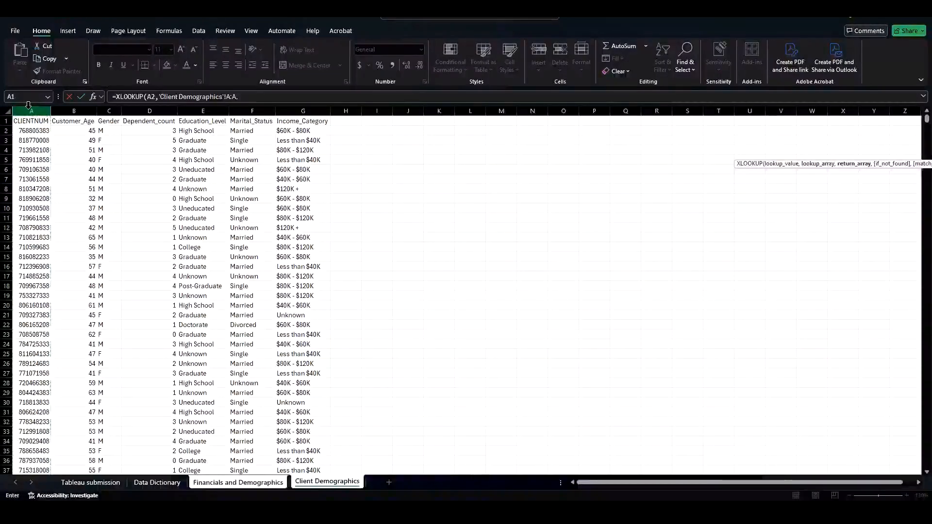
left_click(83, 104)
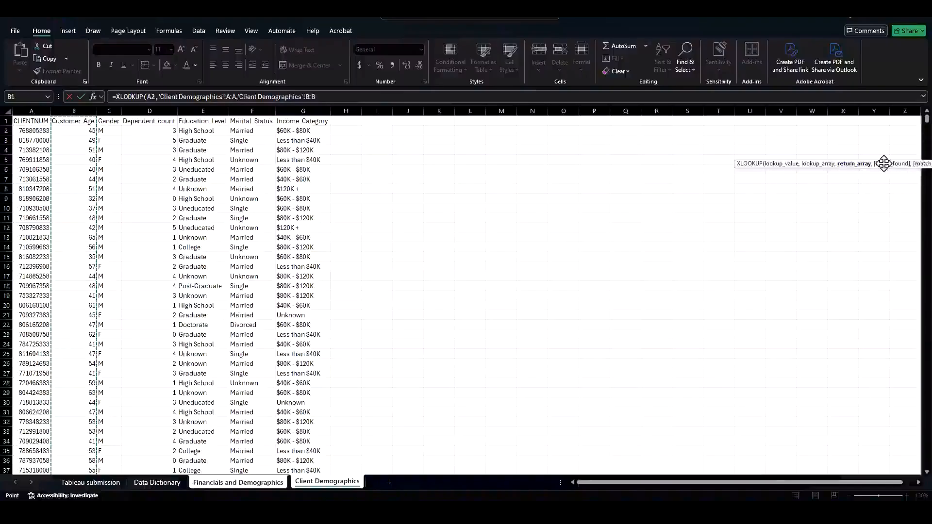
left_click_drag(887, 162, 661, 141)
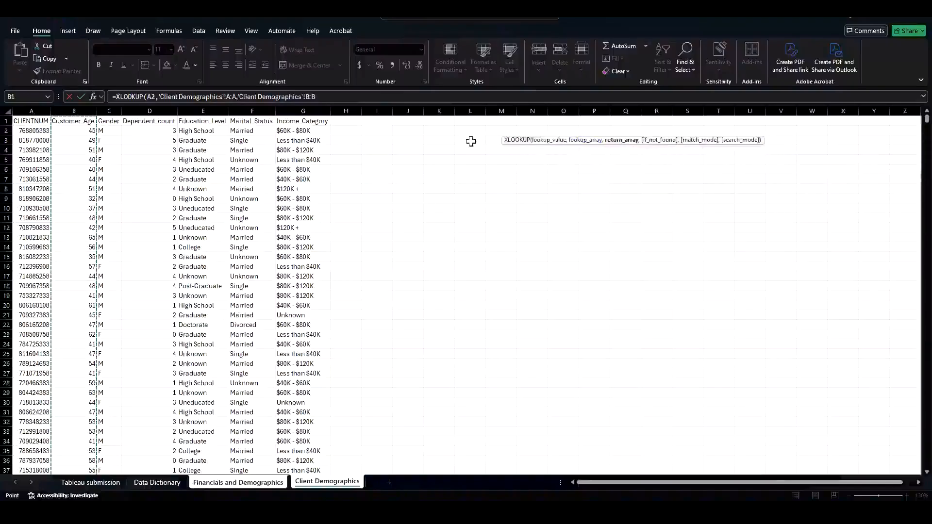
left_click(329, 97)
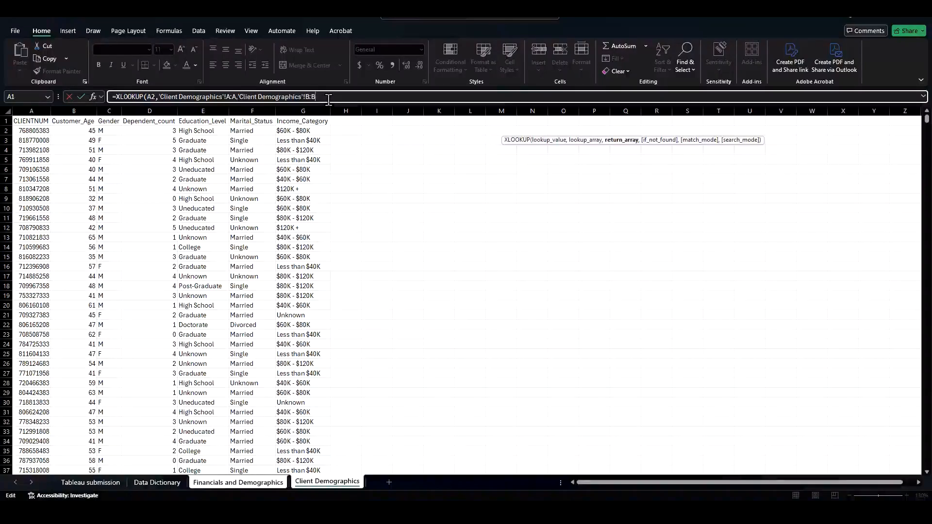
type(",")
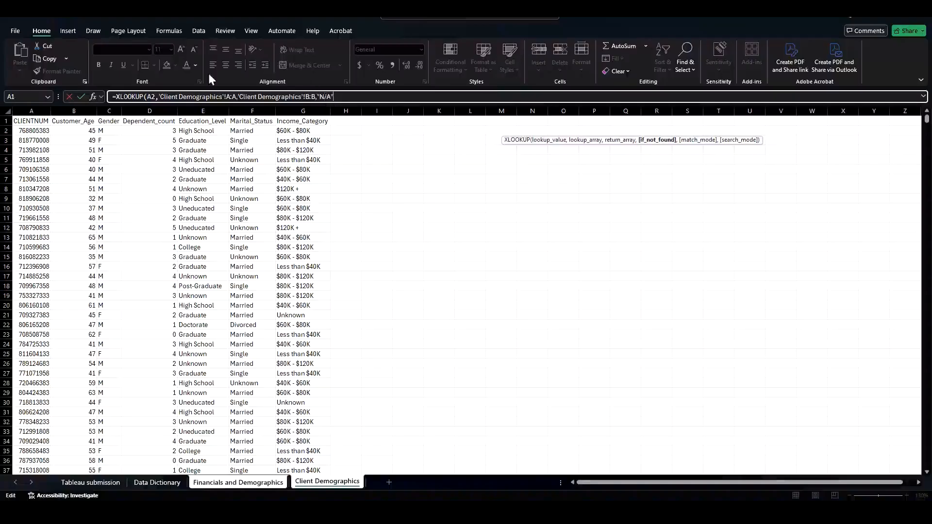
type("\"N/A\",")
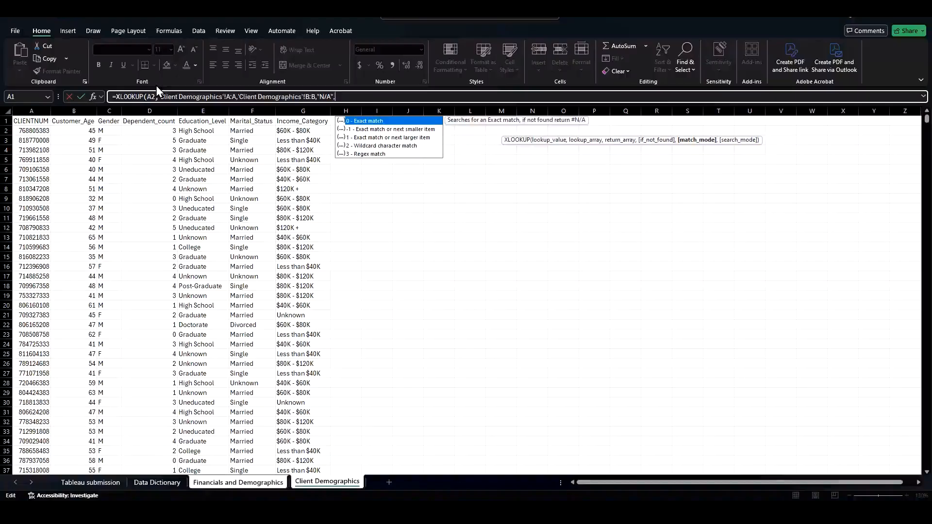
type("0")
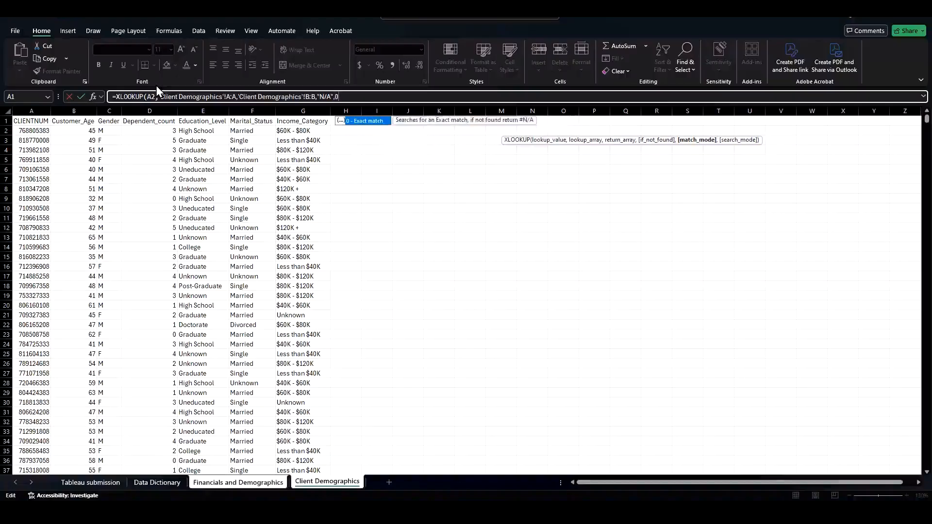
type(")")
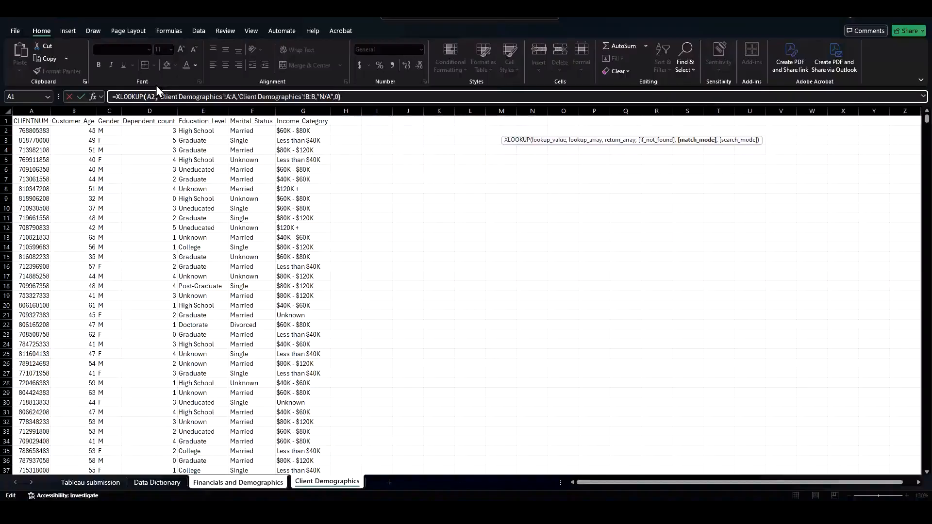
key("Return")
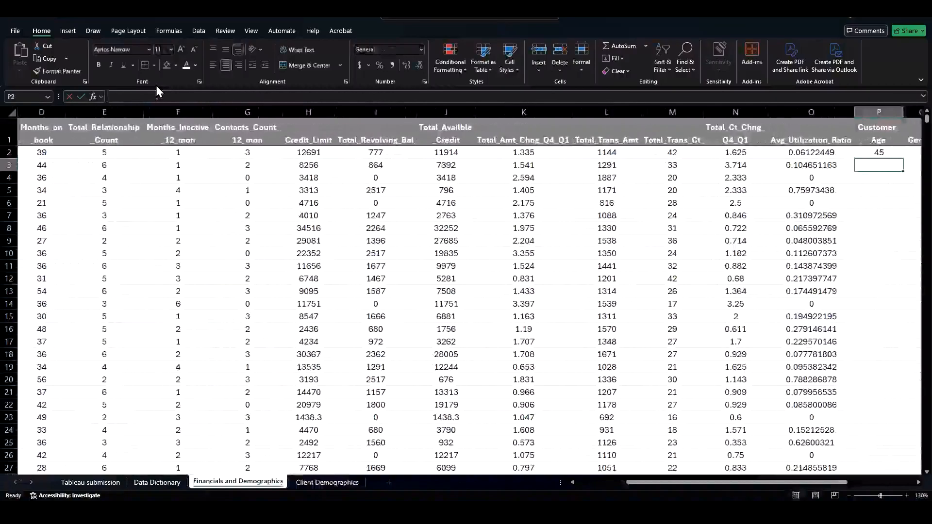
Step: Check the demographic column headers from Gender to Income_Category next to the new formula
left_click(870, 151)
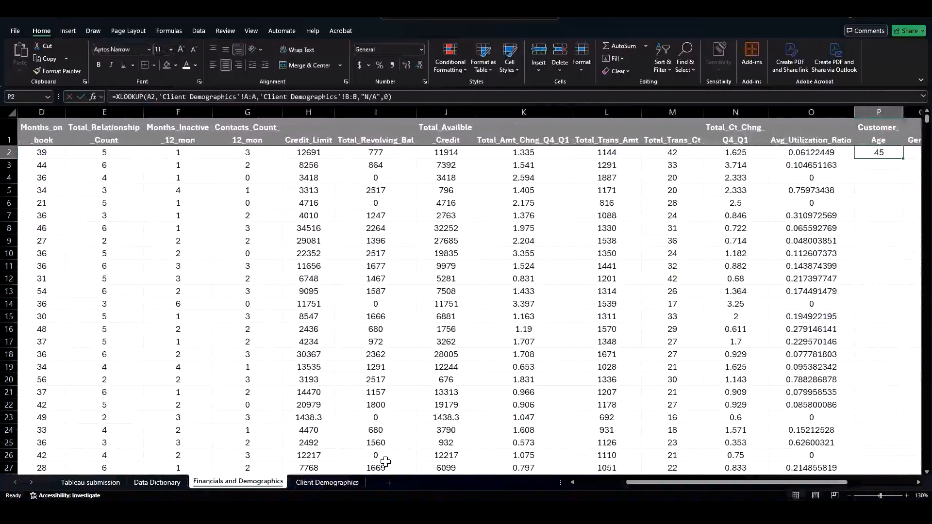
left_click_drag(639, 482, 707, 483)
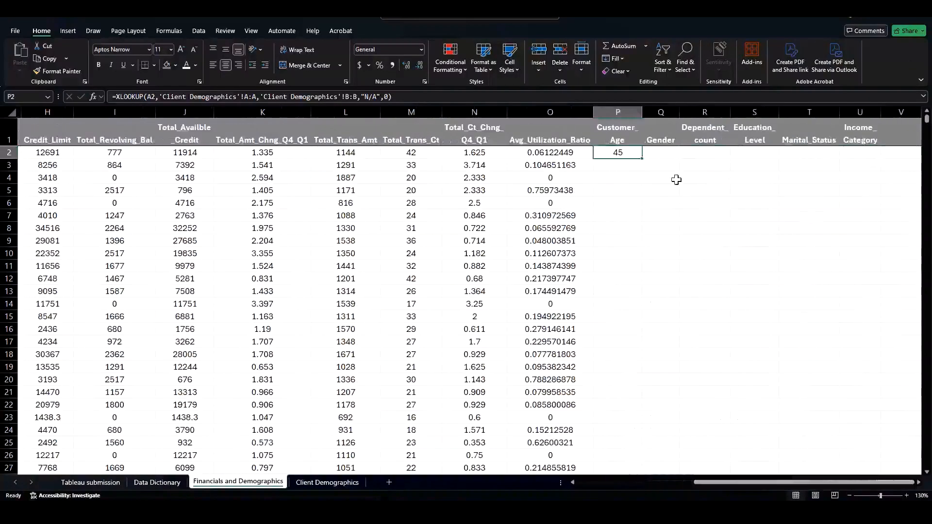
left_click(663, 136)
left_click(706, 137)
left_click(754, 137)
left_click(816, 138)
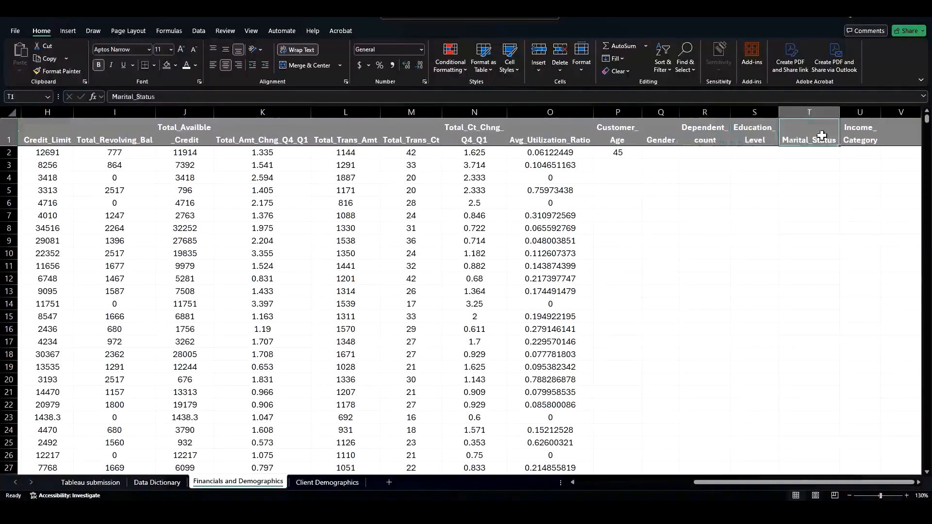
left_click(859, 134)
Step: Edit the P2 formula to lock the lookup column as $A2 and the lookup array as $A:$A
left_click(624, 152)
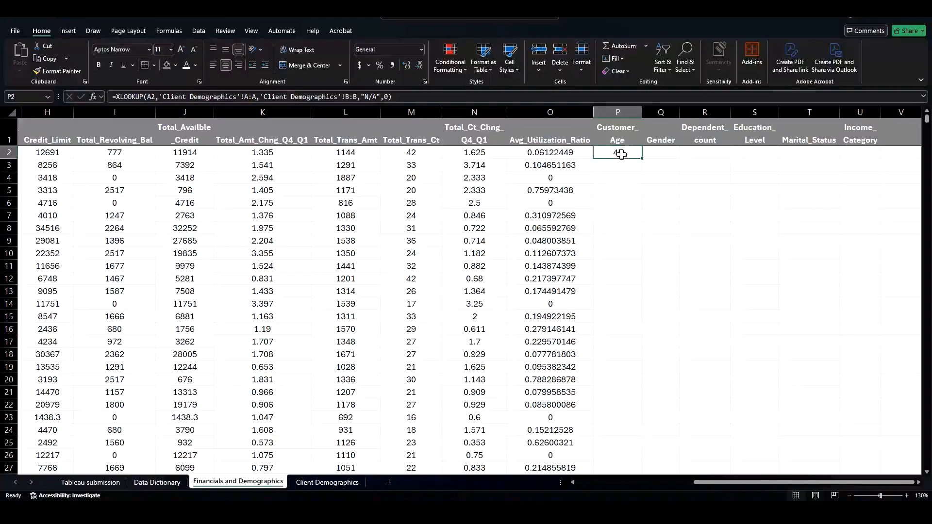
double_click(623, 152)
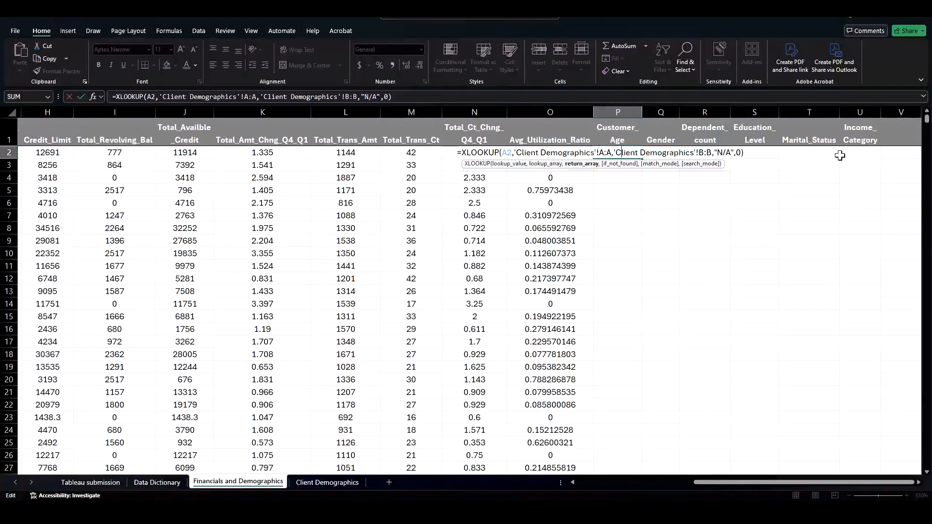
left_click(504, 153)
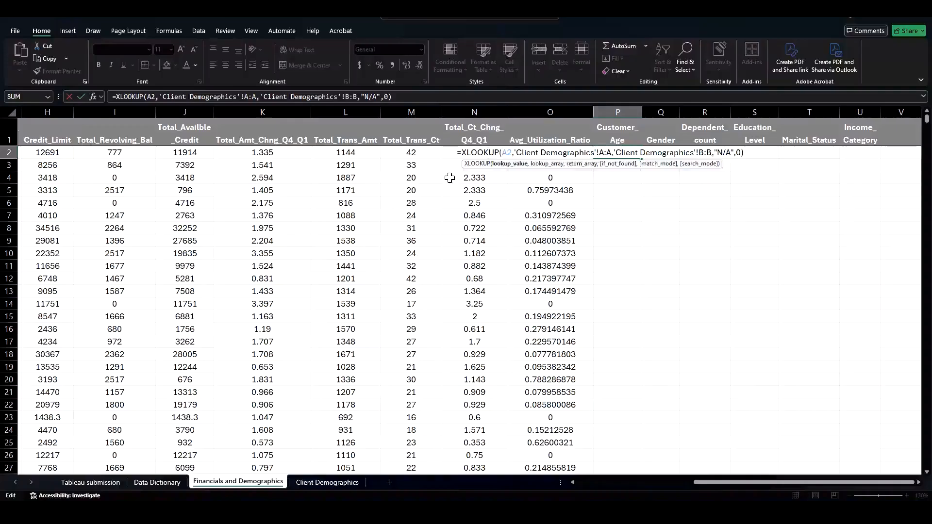
type("$")
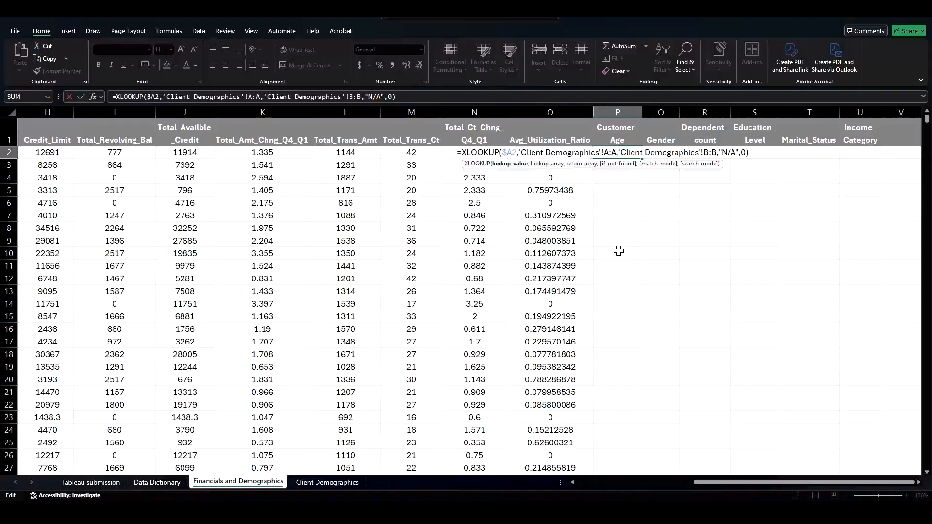
left_click(604, 152)
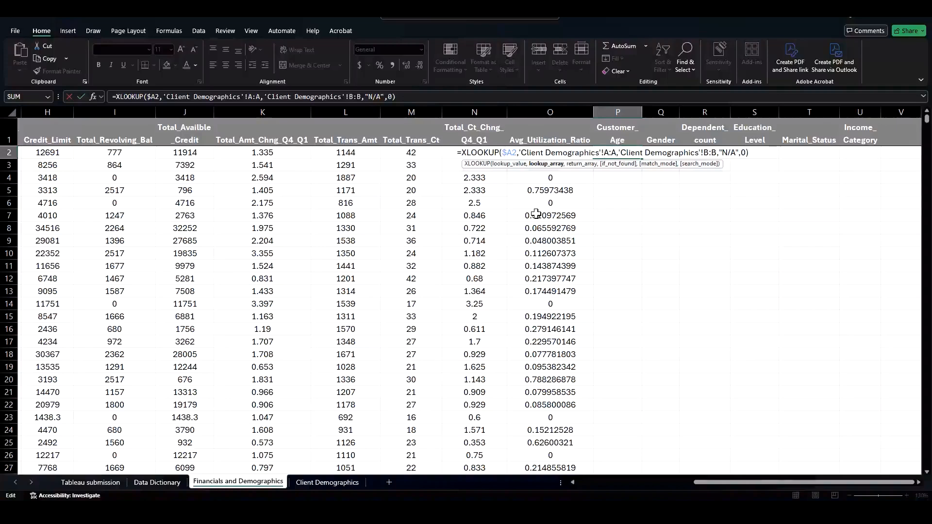
key("F4")
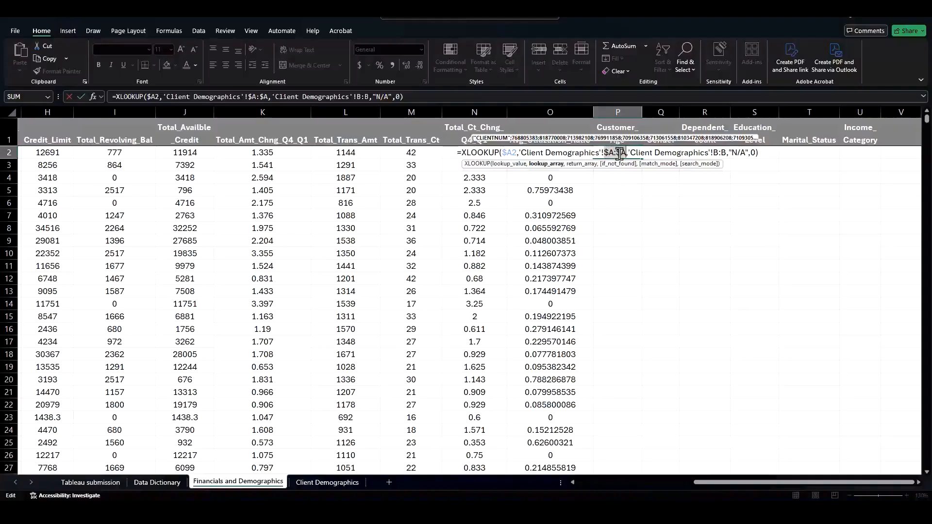
left_click_drag(620, 154, 635, 155)
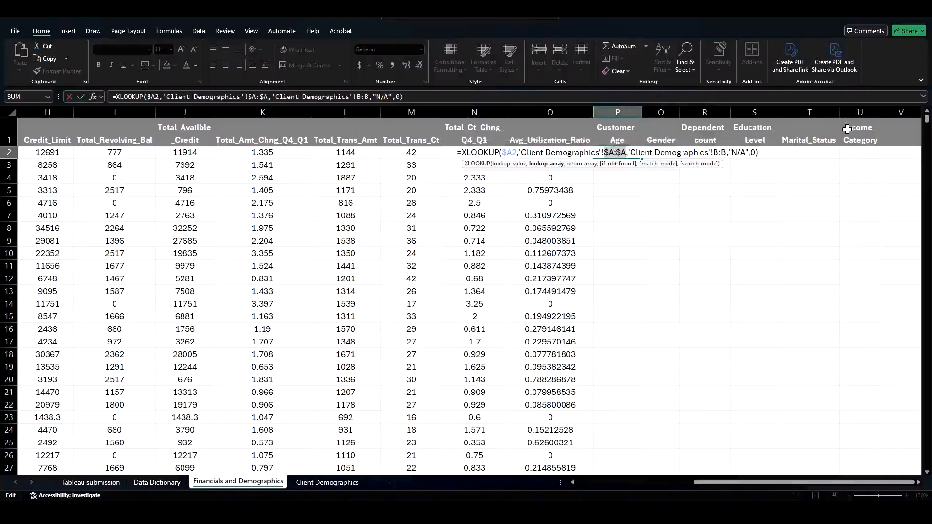
key("Return")
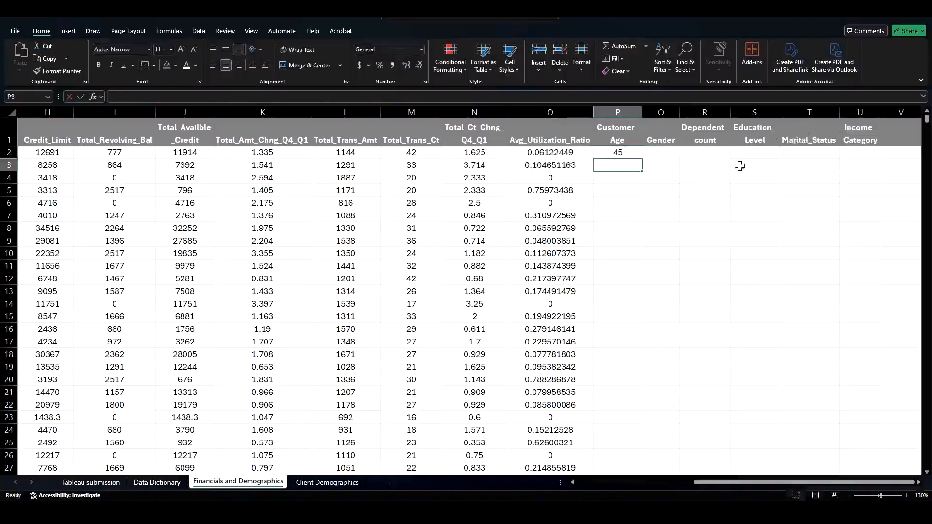
Step: Fill the P2 formula right across Q2 through U2
left_click(620, 152)
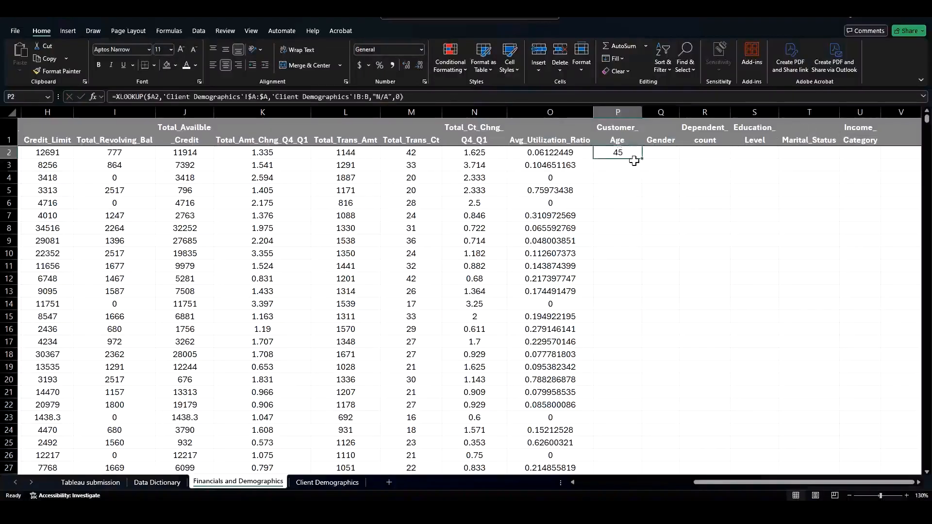
left_click_drag(642, 160, 870, 160)
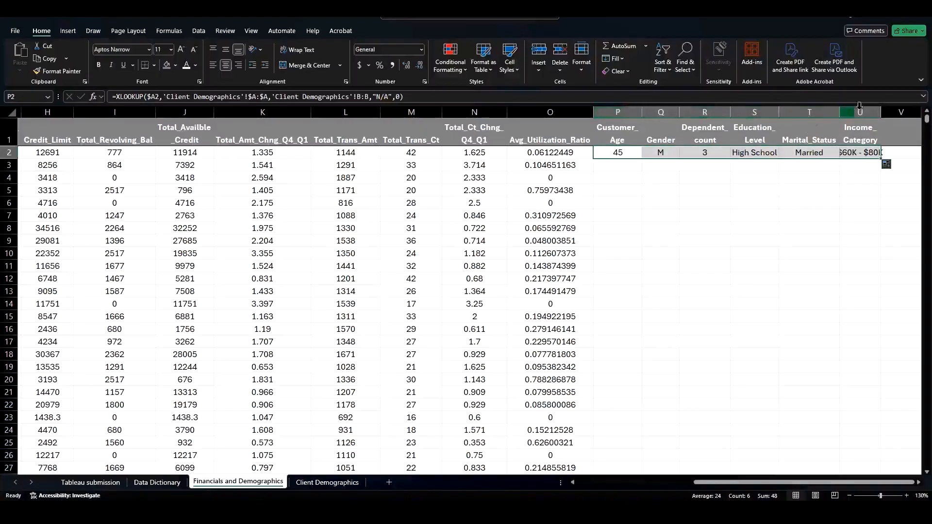
Step: Autofit the Income_Category column and fill the P2:U2 lookup formulas down through all data rows
double_click(882, 109)
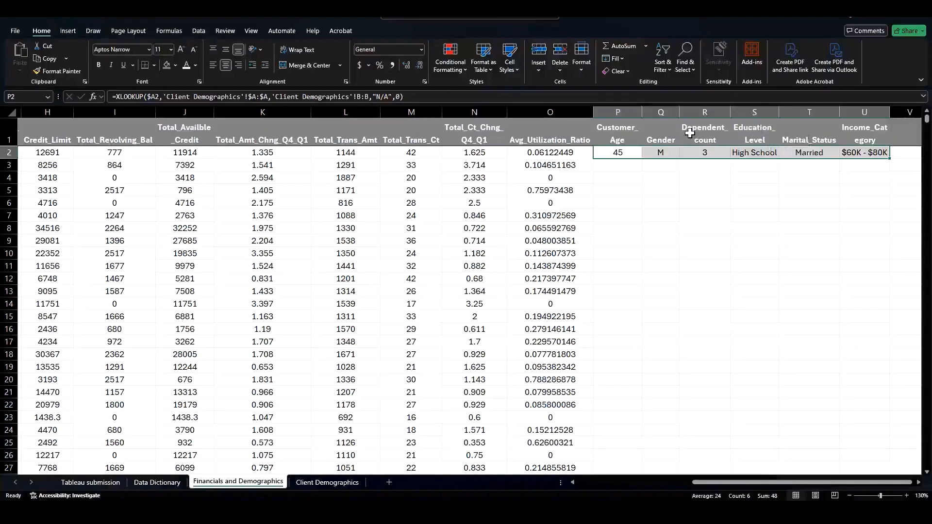
left_click(619, 153)
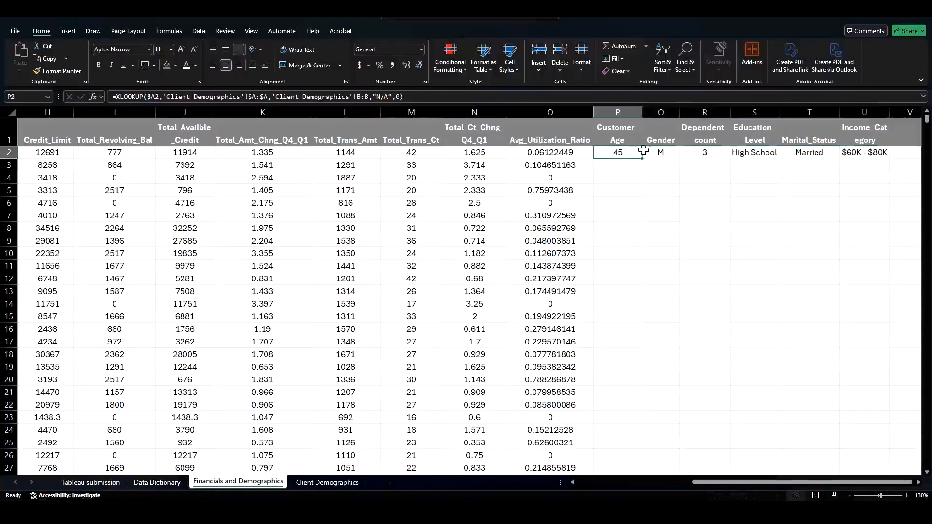
left_click_drag(643, 152, 869, 152)
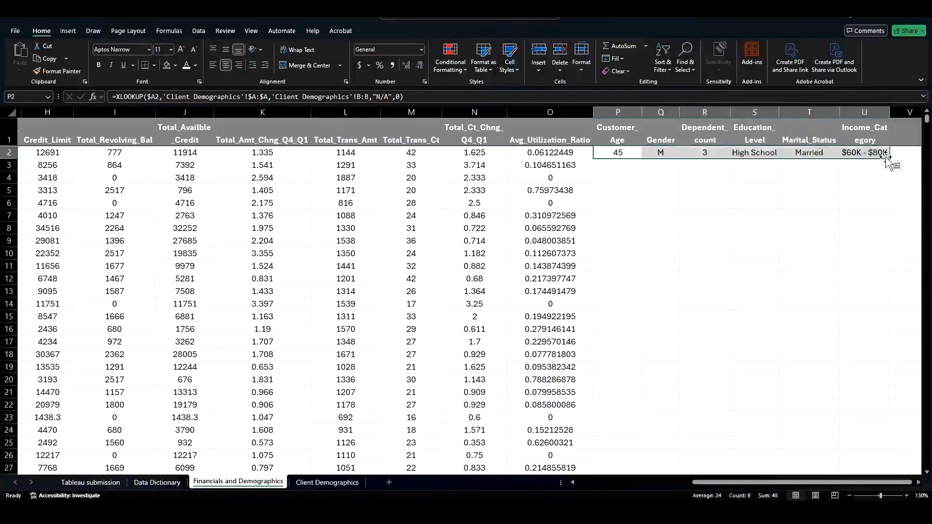
double_click(890, 159)
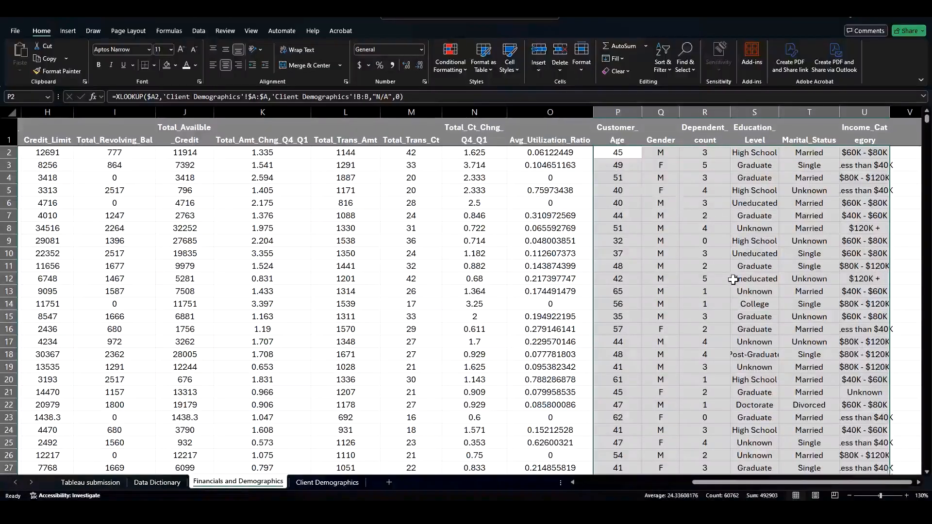
Step: Check the filled demographic columns down to the last row and autofit the Income_Category column again
scroll(733, 280, "down", 4)
left_click(619, 268)
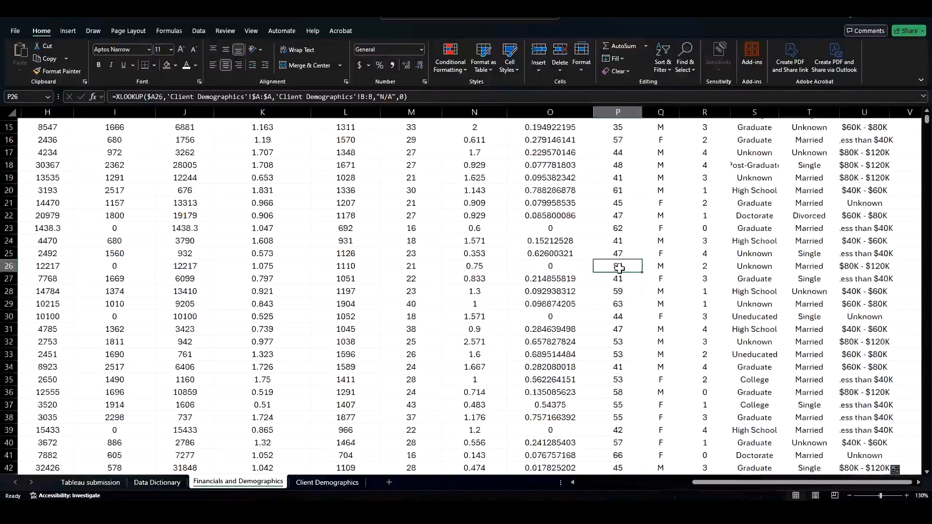
key("ctrl+Down")
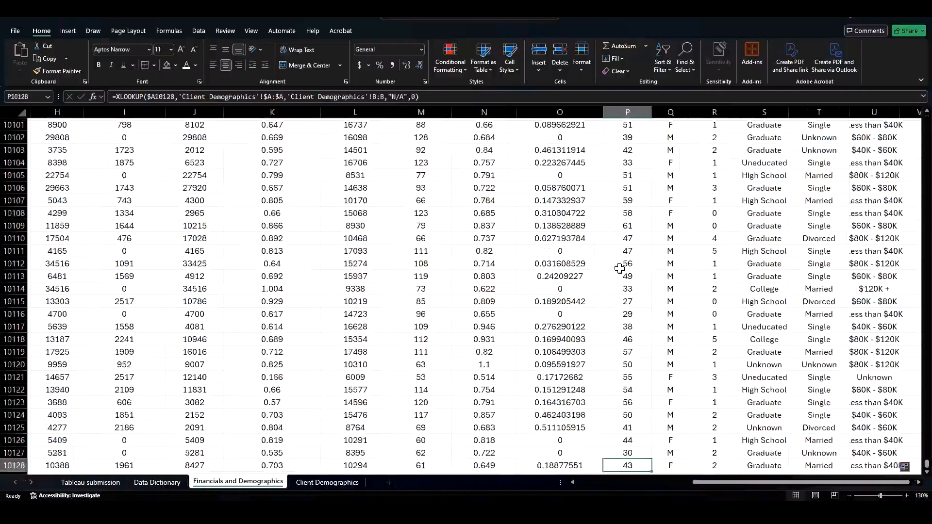
scroll(619, 299, "down", 2)
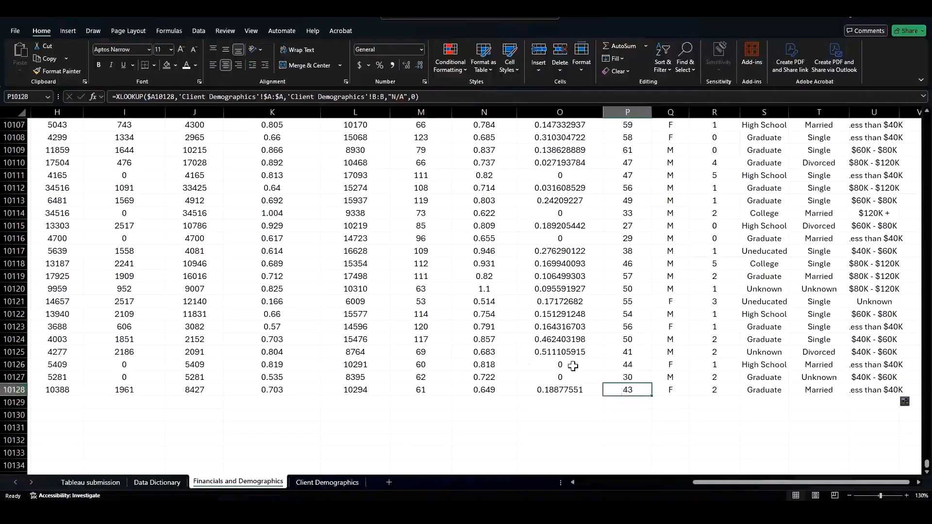
double_click(904, 112)
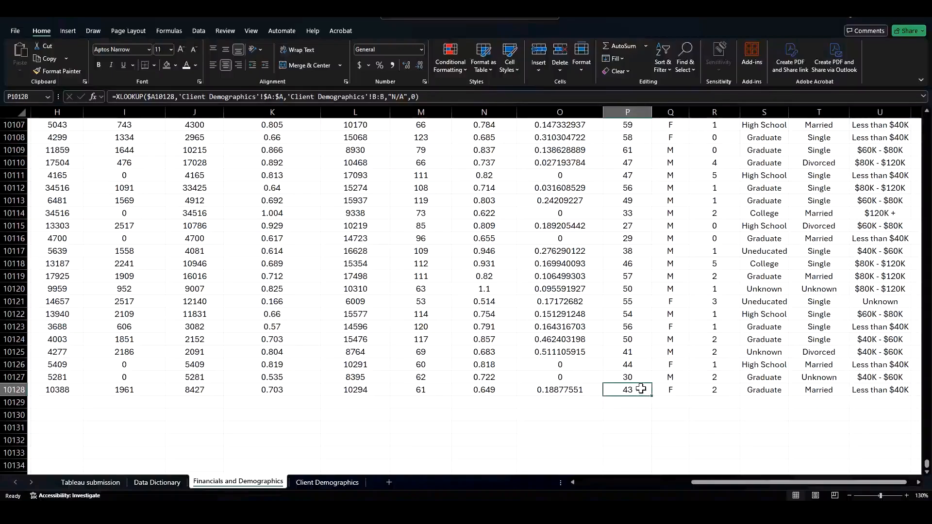
key("ctrl+Up")
left_click(619, 178)
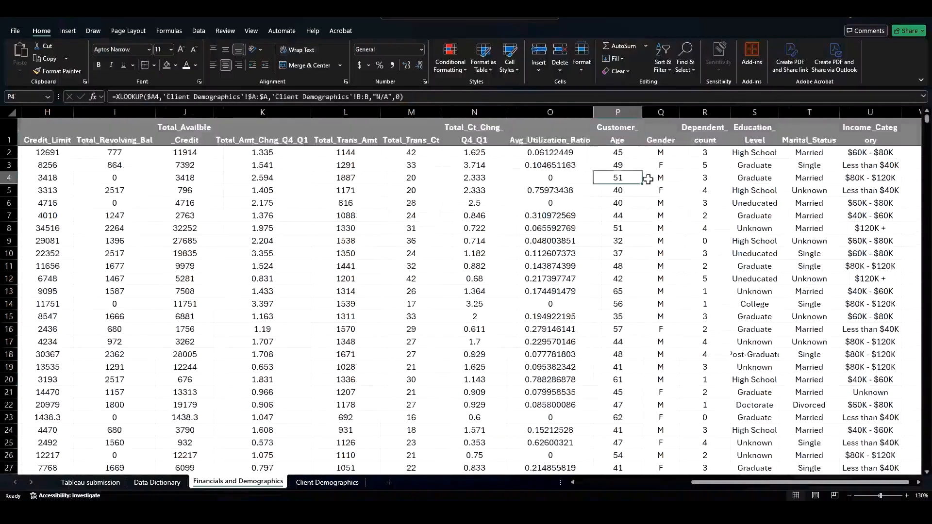
left_click(661, 178)
left_click(742, 176)
Step: Copy columns P through U and paste them in place as values, replacing the XLOOKUP formulas
left_click_drag(618, 111, 843, 103)
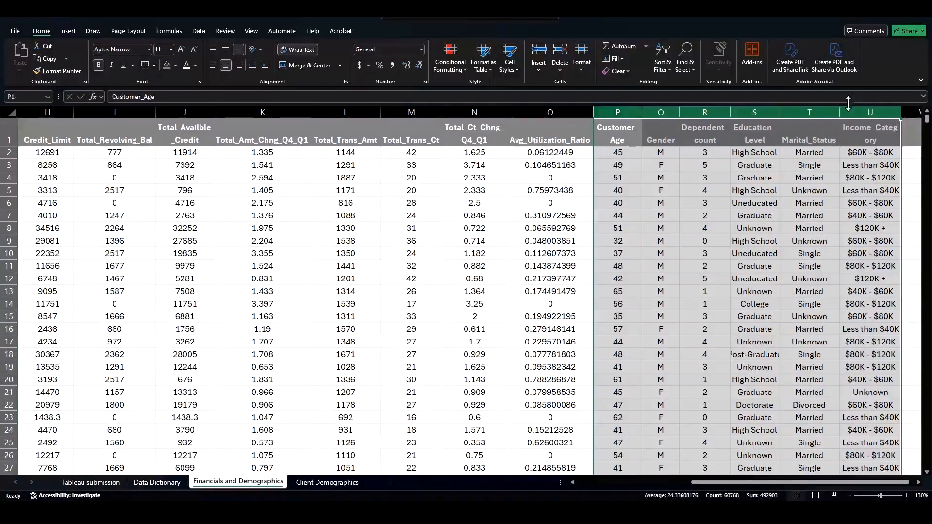
key("ctrl+c")
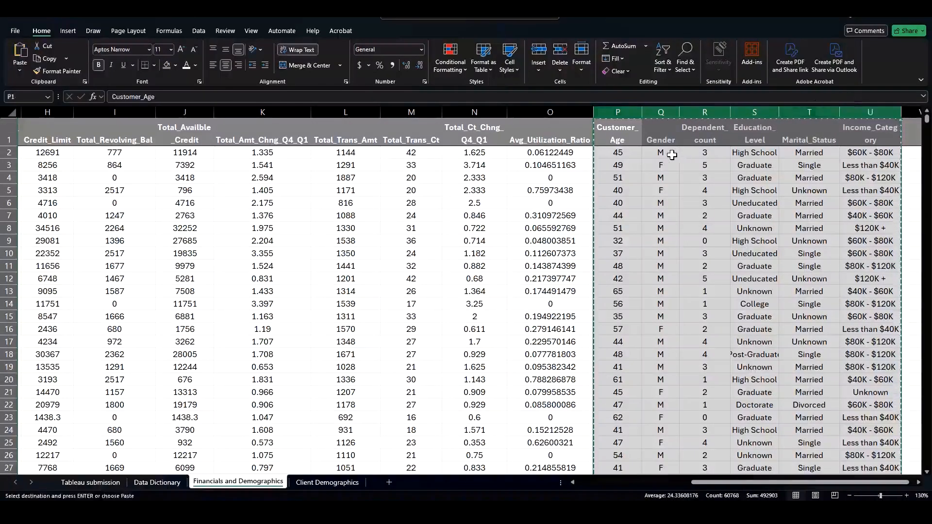
left_click(621, 110)
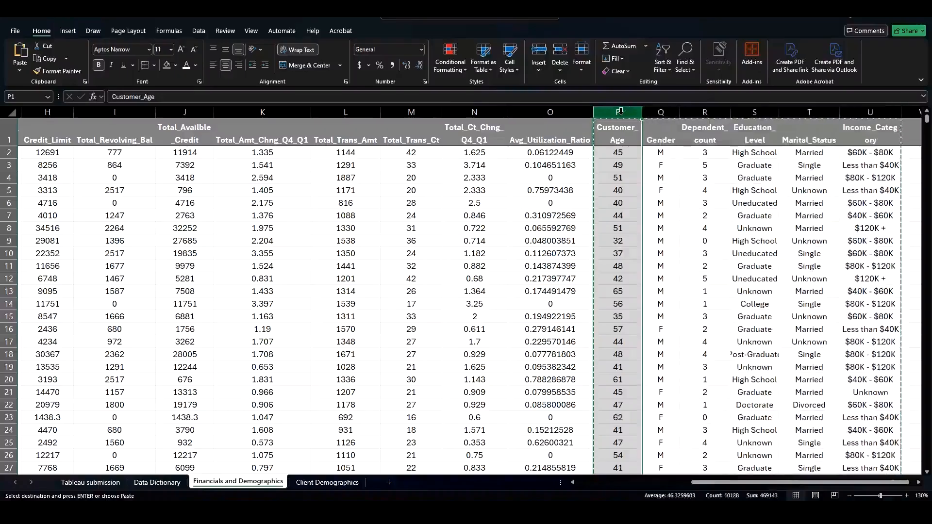
right_click(621, 112)
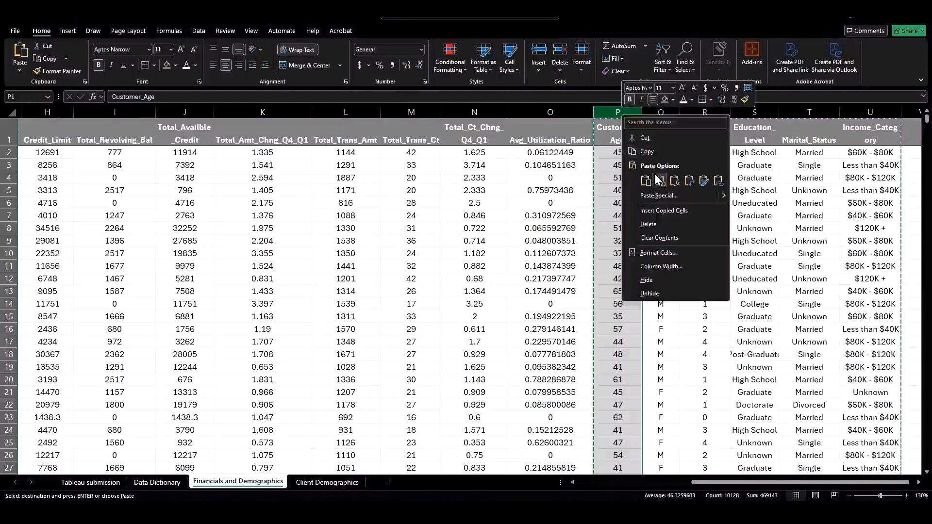
left_click(19, 72)
left_click(19, 71)
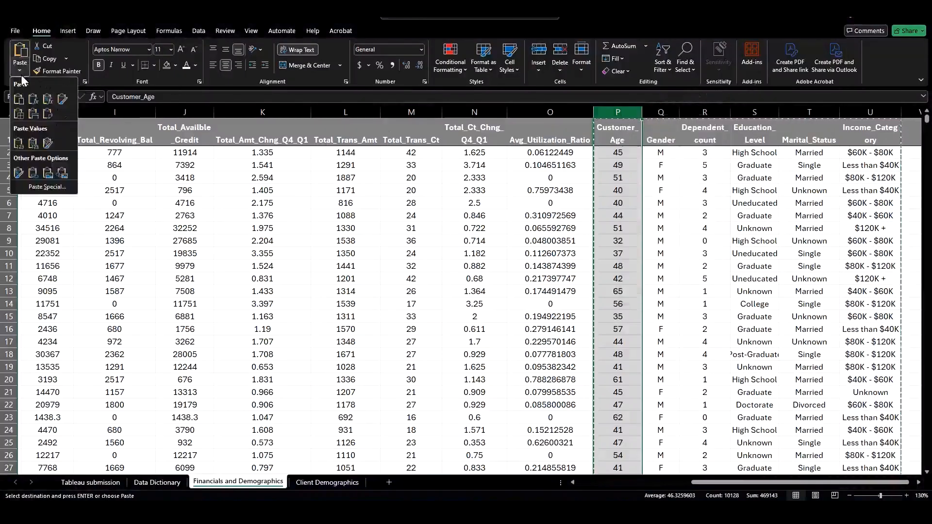
left_click(623, 108)
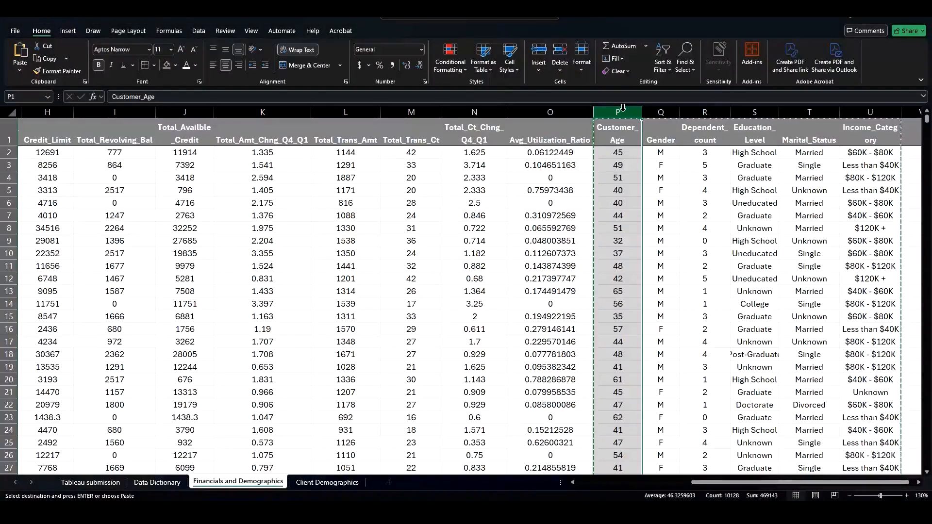
key("ctrl+v")
left_click(633, 149)
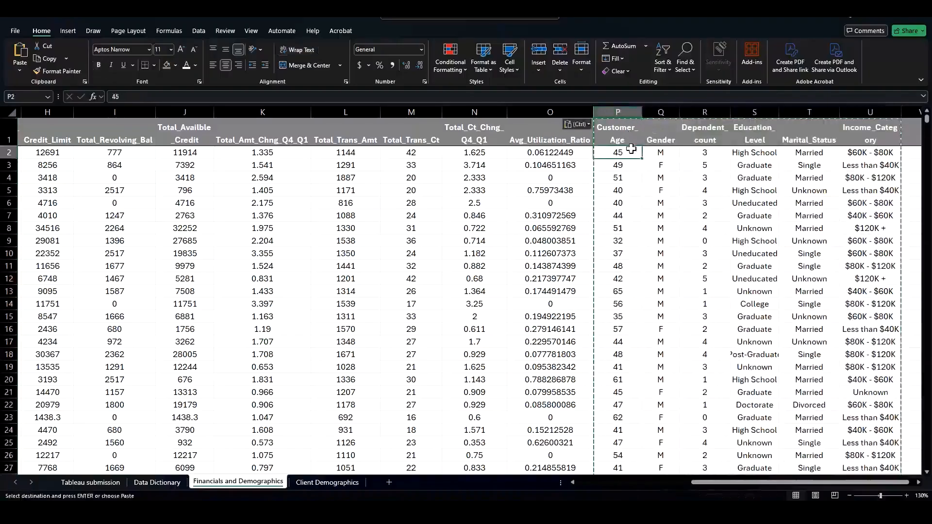
left_click(629, 178)
left_click(634, 217)
left_click(710, 216)
left_click(776, 214)
left_click(808, 279)
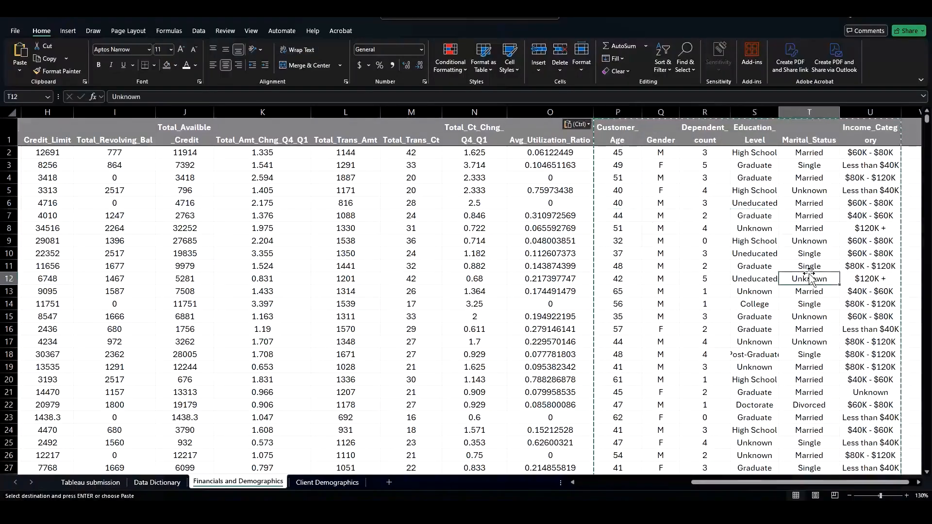
Step: Widen the Education_Level and Income_Category columns so their headers fit on one line
left_click_drag(779, 117, 791, 113)
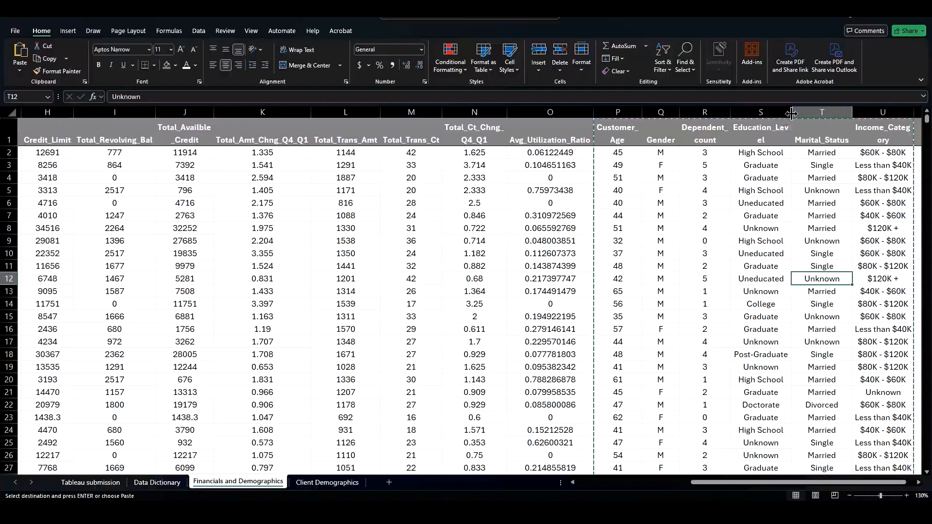
left_click_drag(791, 113, 800, 113)
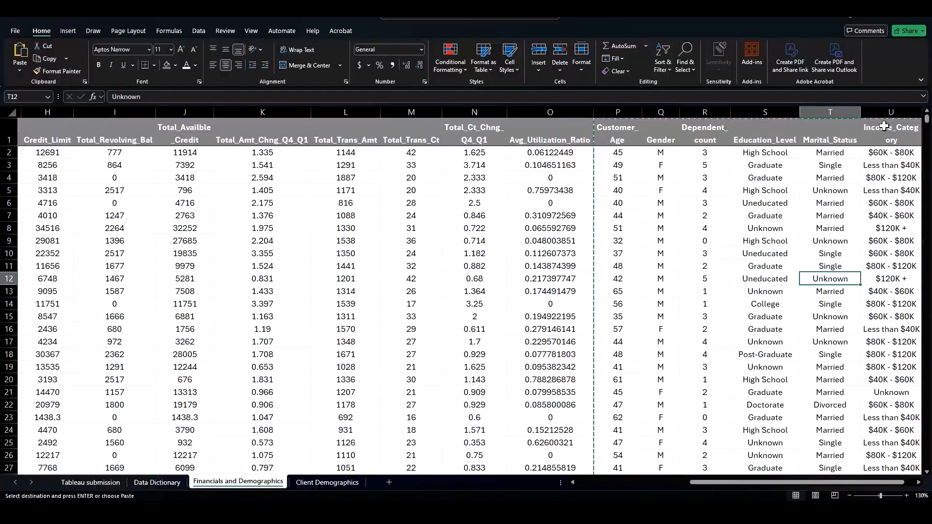
left_click_drag(828, 482, 839, 482)
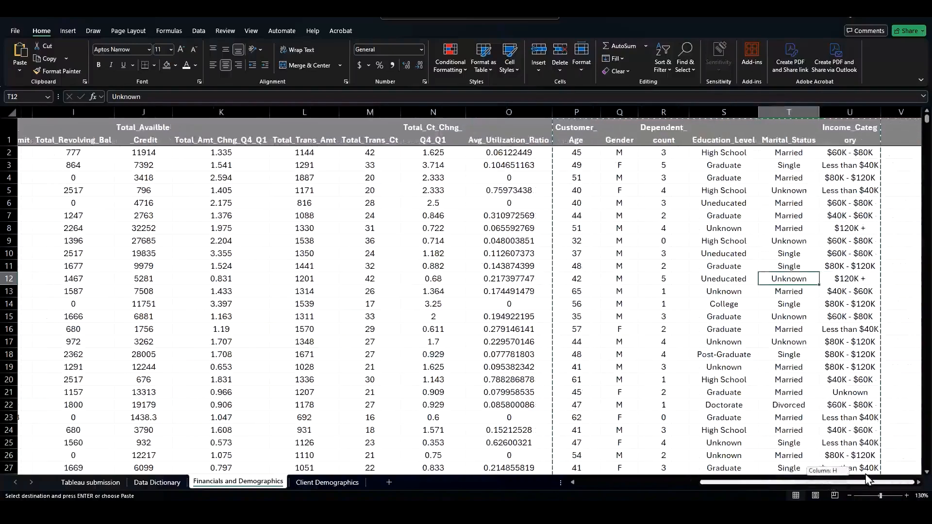
left_click_drag(884, 114, 893, 114)
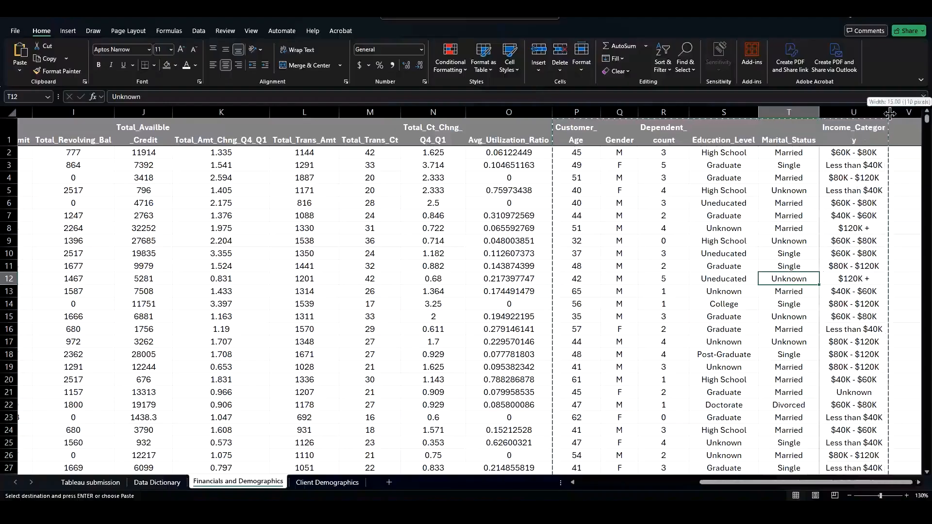
Step: Delete the Client Demographics sheet
left_click(337, 485)
right_click(337, 485)
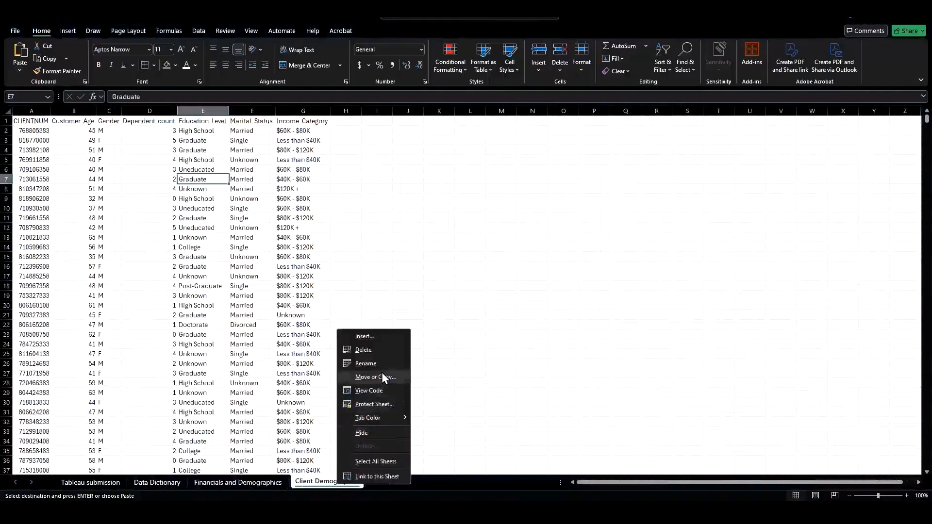
left_click(386, 351)
left_click(459, 281)
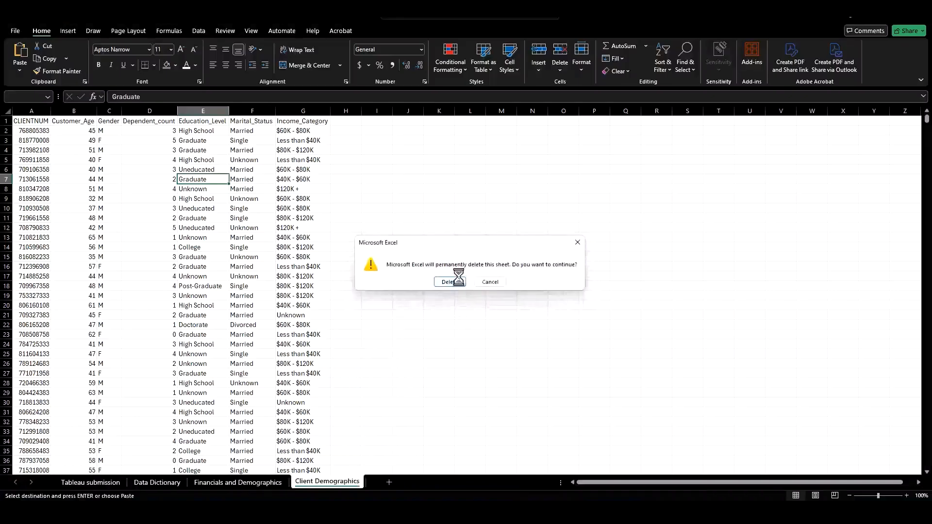
Step: Turn on filters for the header row of the Financials and Demographics sheet
left_click(740, 190)
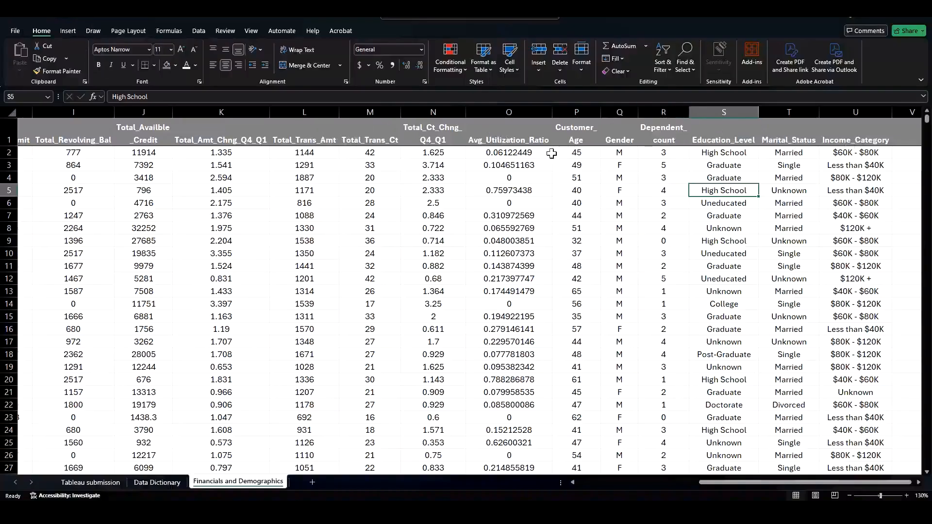
left_click(215, 134)
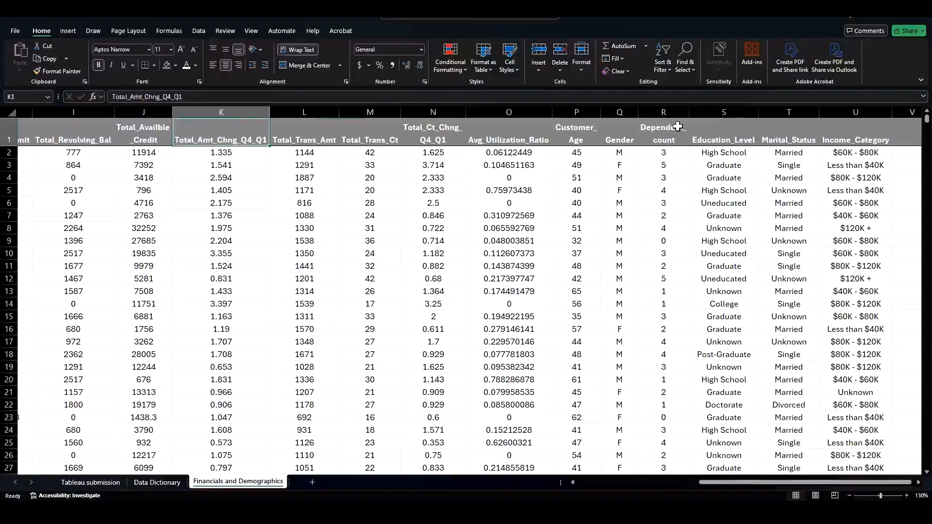
left_click(722, 131)
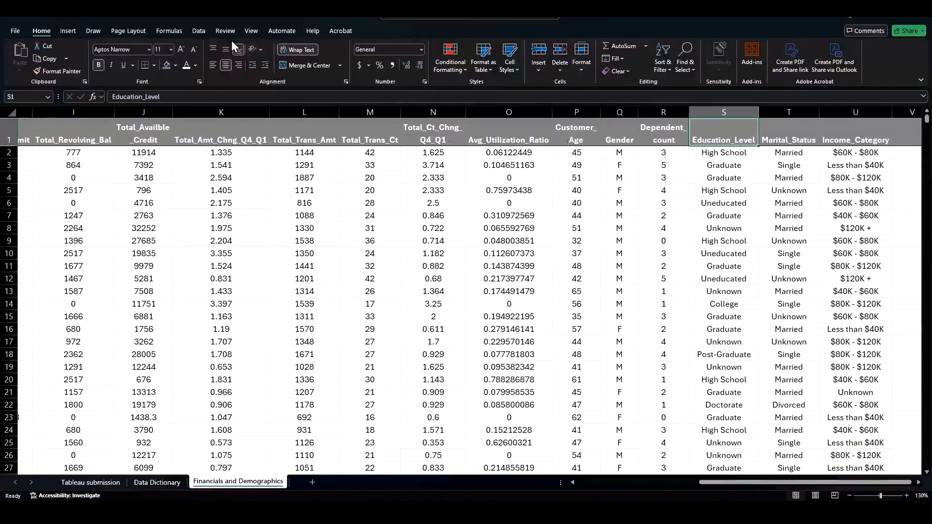
left_click(204, 31)
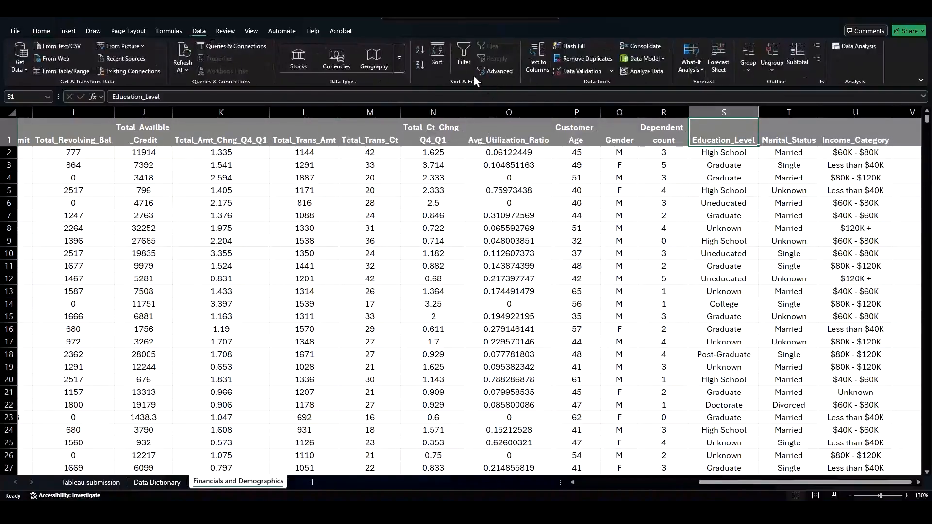
left_click(461, 57)
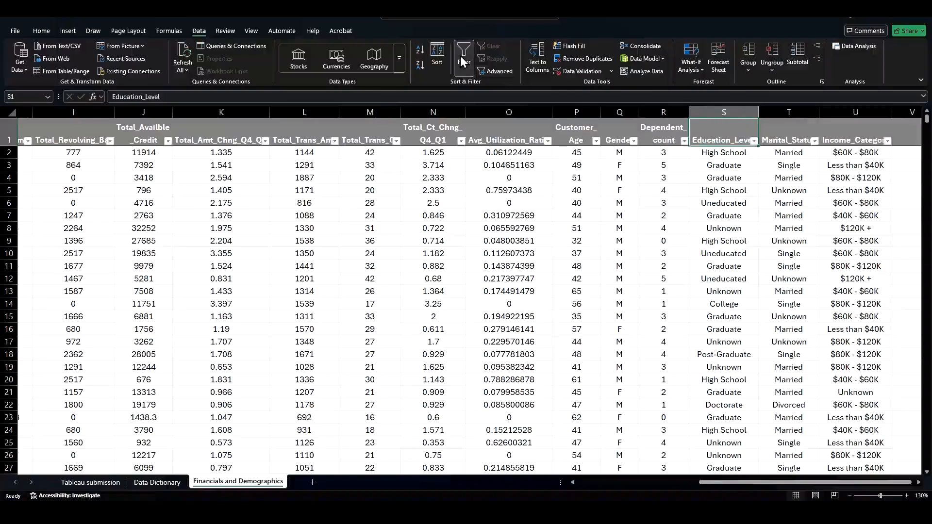
Step: Inspect the Customer_Age, Dependent_count and Marital_Status filter lists for unexpected values
left_click(597, 141)
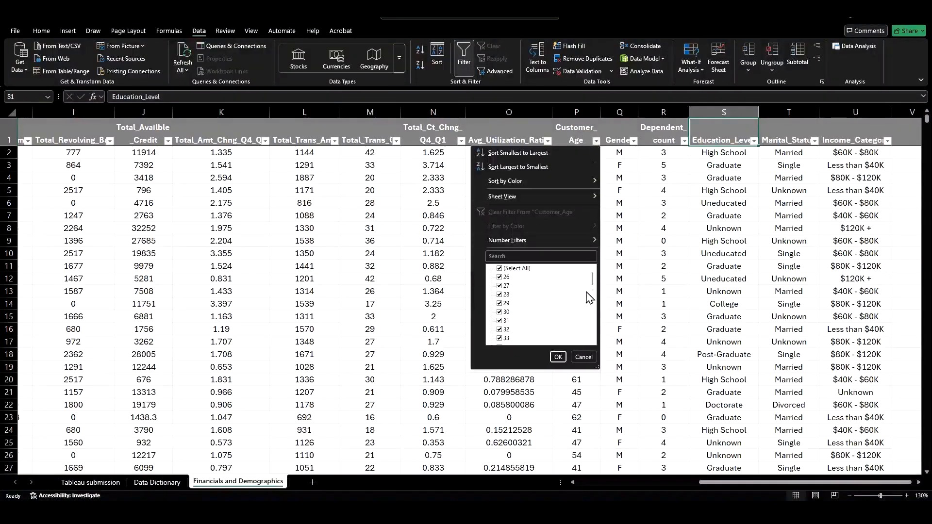
left_click_drag(593, 274, 589, 337)
left_click(558, 357)
left_click(685, 140)
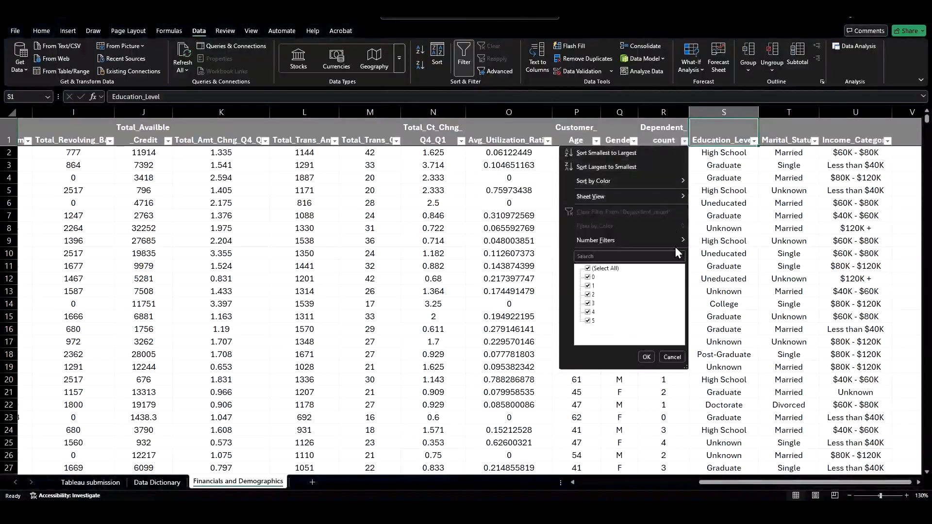
left_click(646, 357)
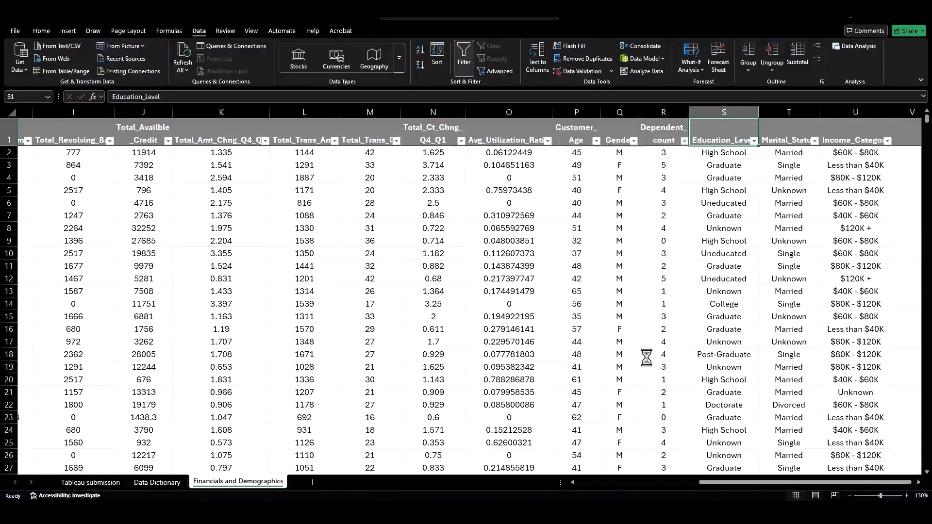
left_click(684, 141)
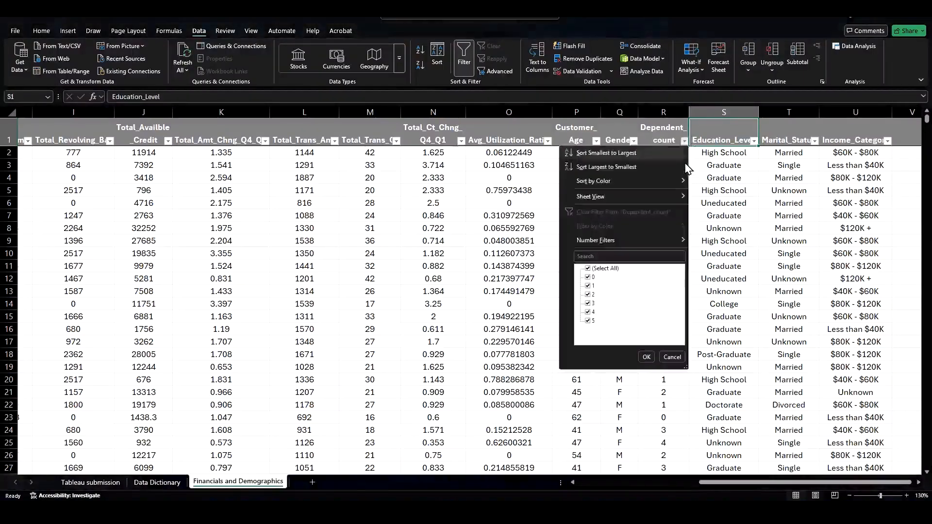
left_click(646, 357)
left_click(815, 141)
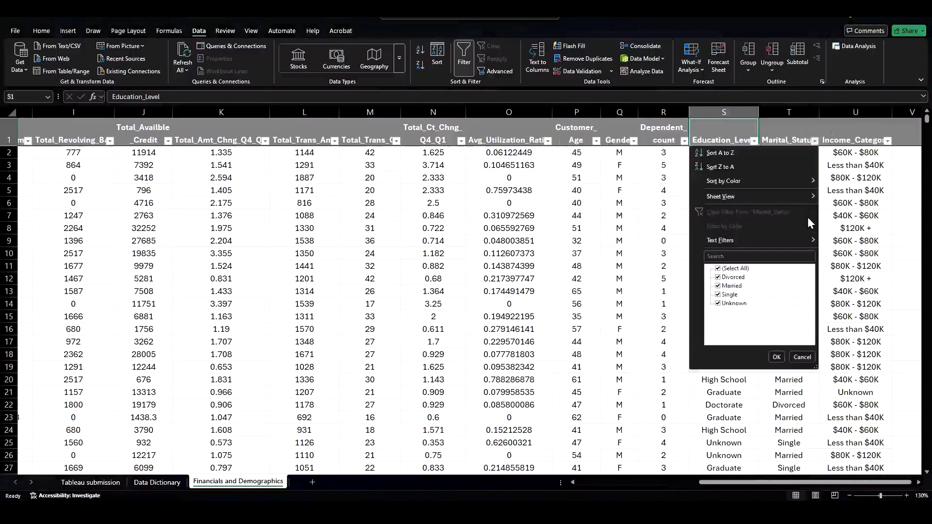
left_click(802, 358)
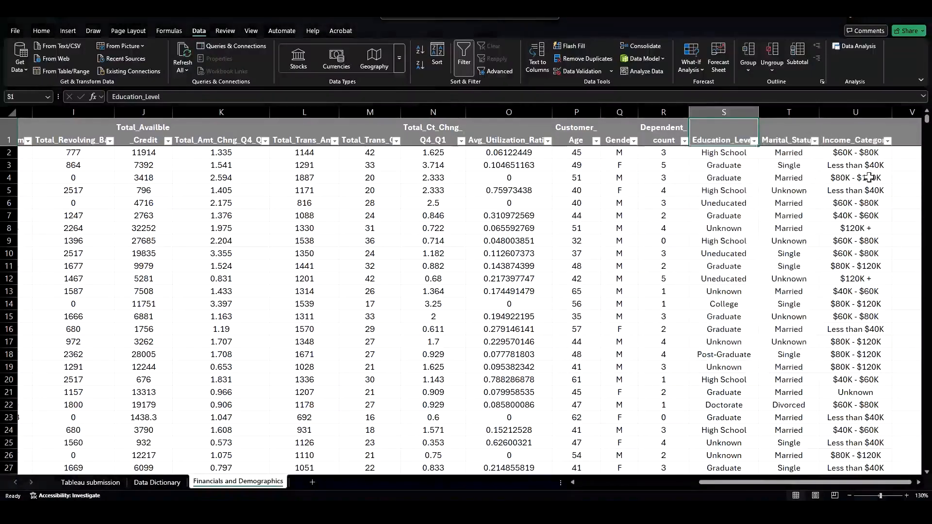
Step: Inspect the Income_Category filter list for unexpected values
left_click(885, 144)
left_click(887, 142)
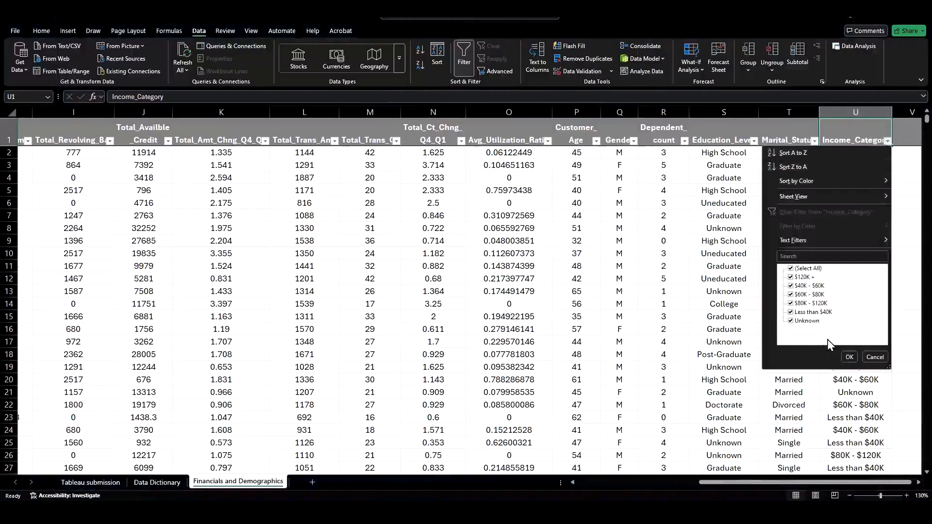
left_click(849, 357)
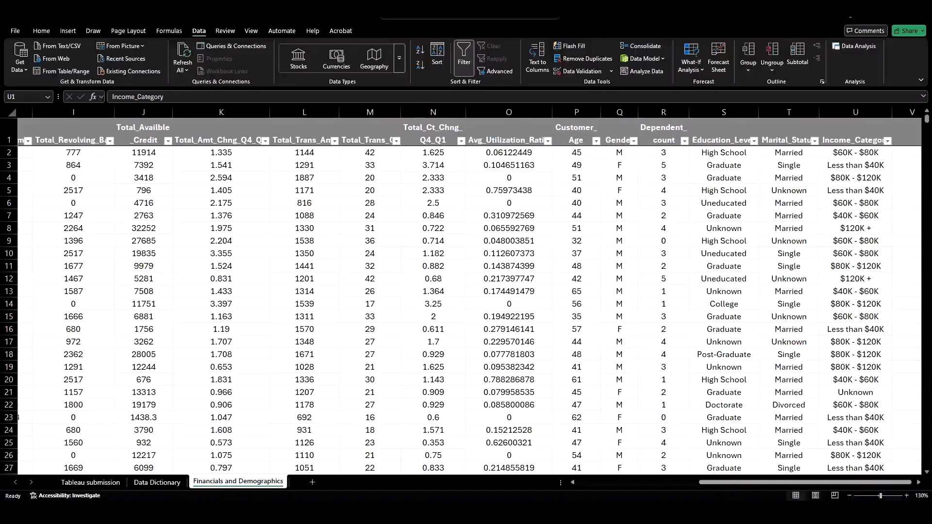
Step: On the Data Dictionary sheet, rename the first column header to Old Variable Name
left_click(161, 477)
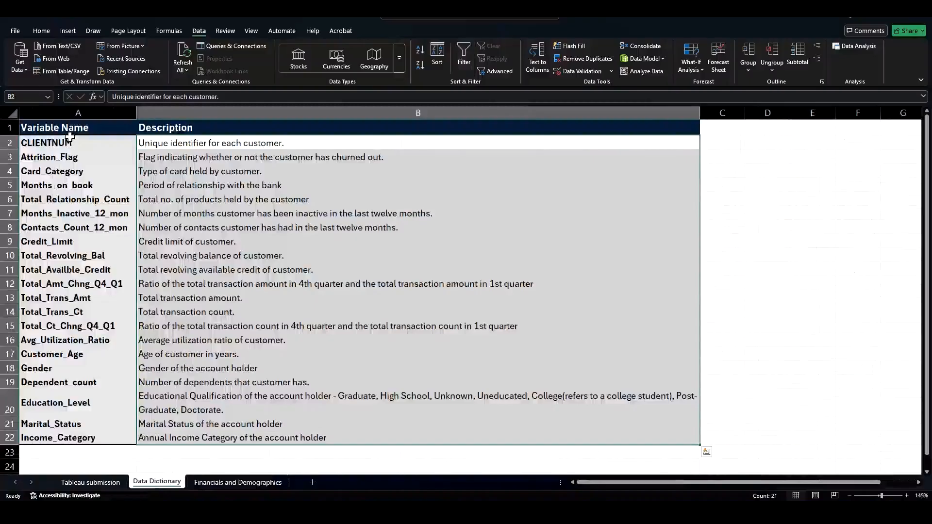
left_click_drag(71, 129, 73, 437)
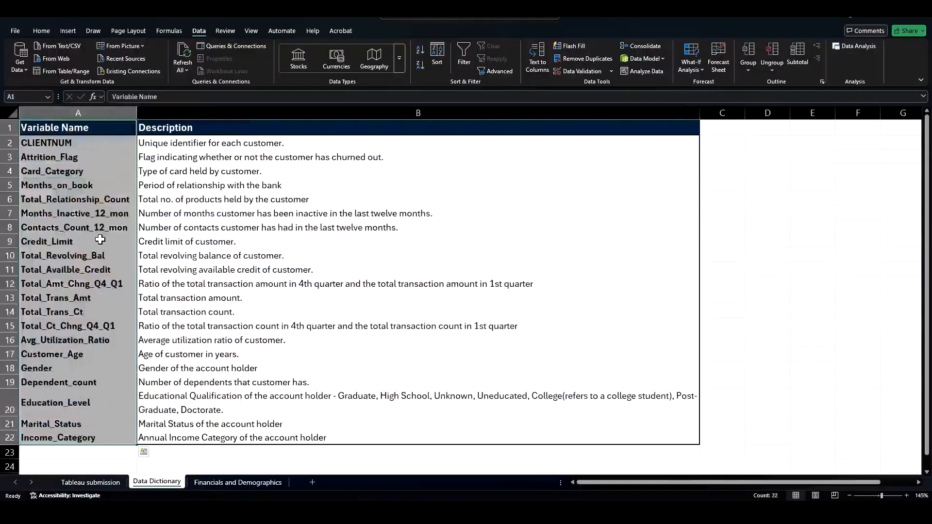
left_click(81, 142)
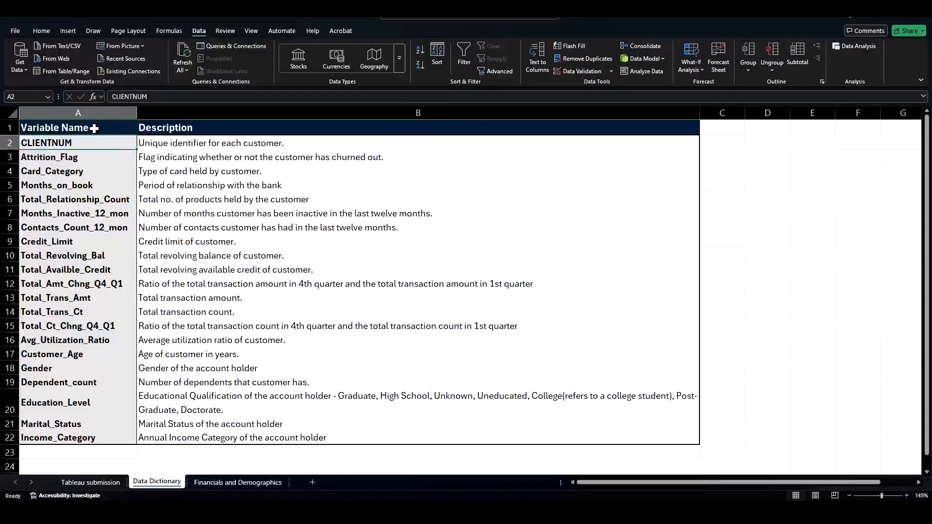
left_click(92, 128)
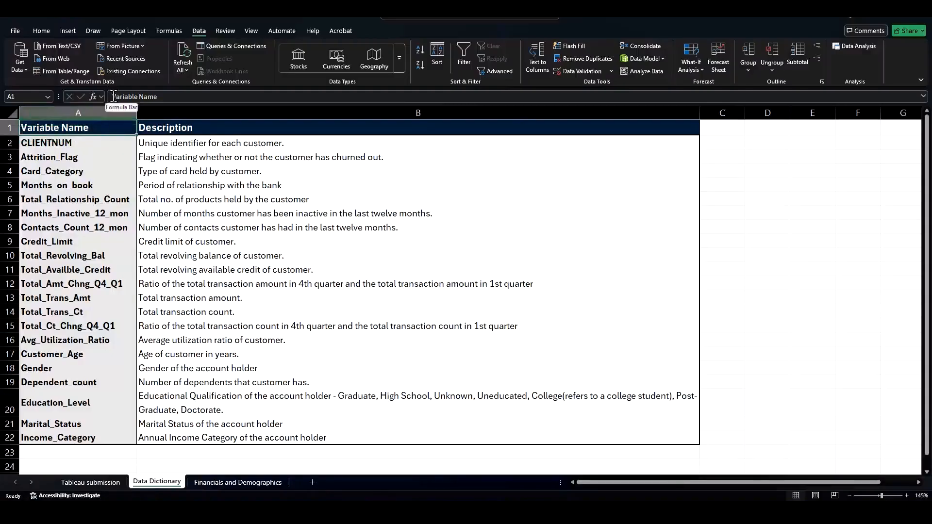
left_click(113, 96)
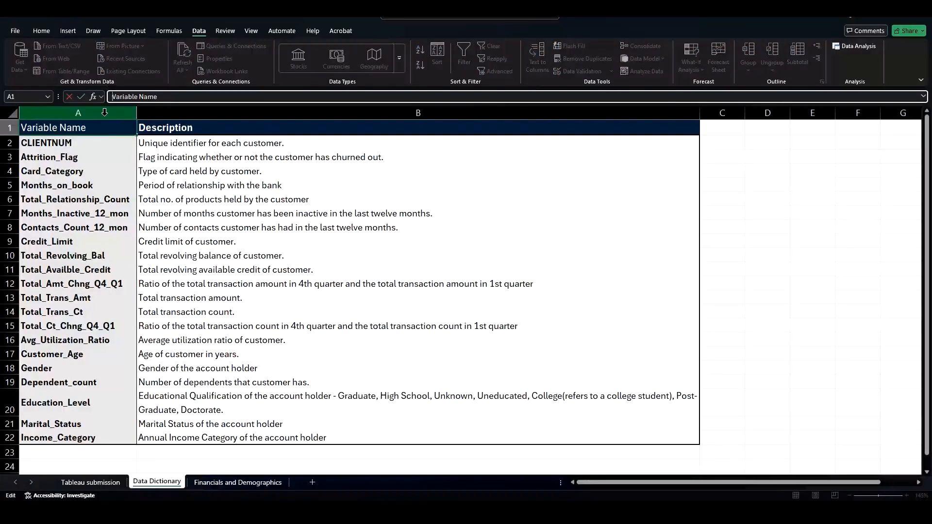
type("Old")
key("Return")
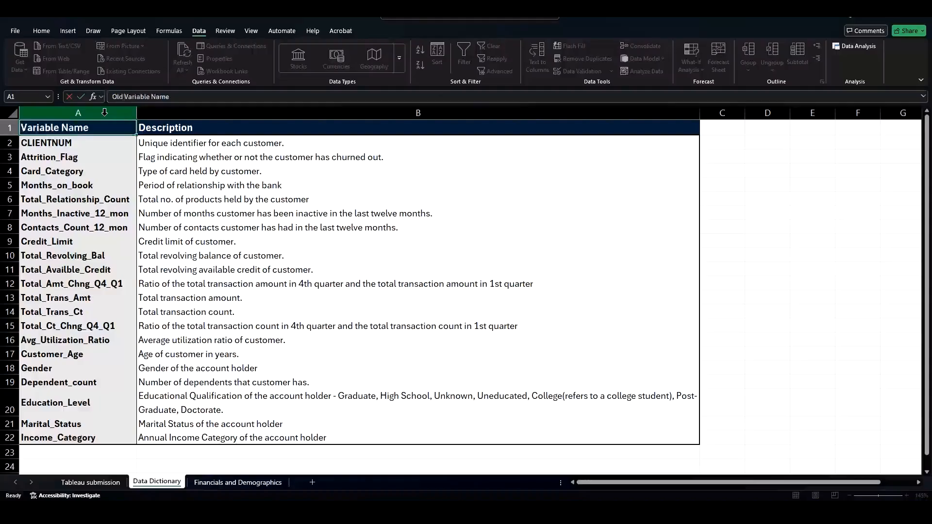
Step: Insert a new column between the variable names and descriptions, headed New Variable Name
left_click(205, 112)
right_click(209, 113)
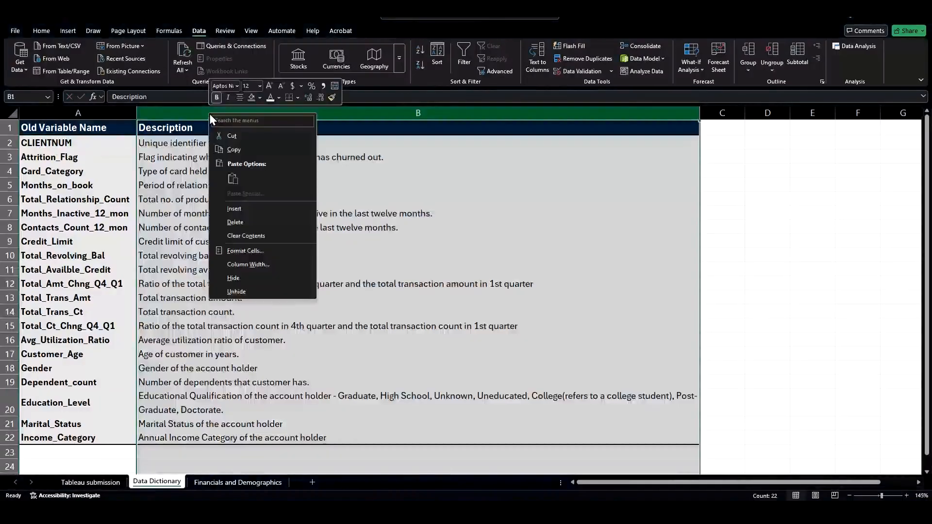
left_click(252, 207)
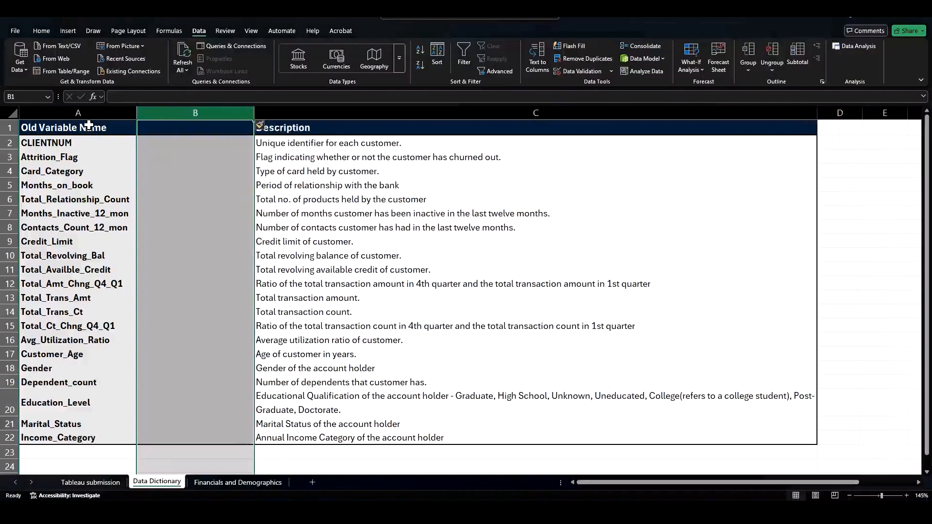
left_click(180, 142)
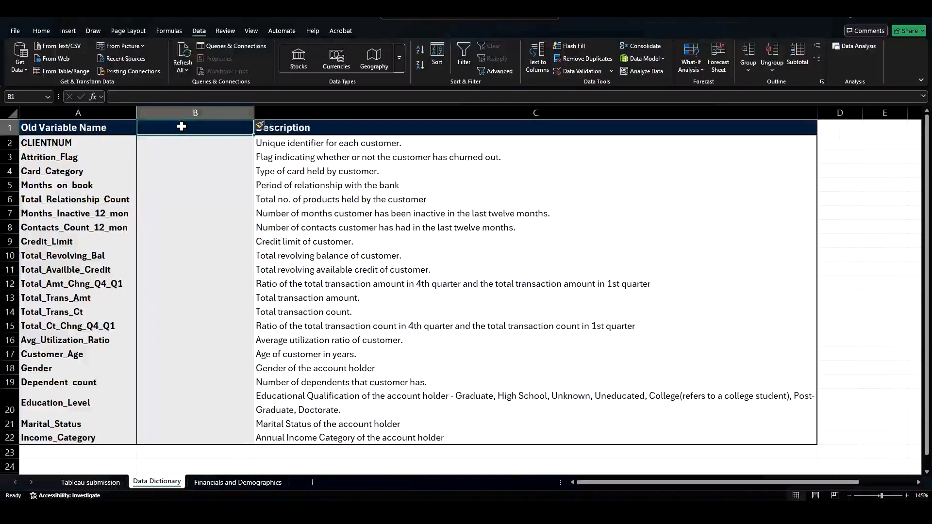
type("New Va")
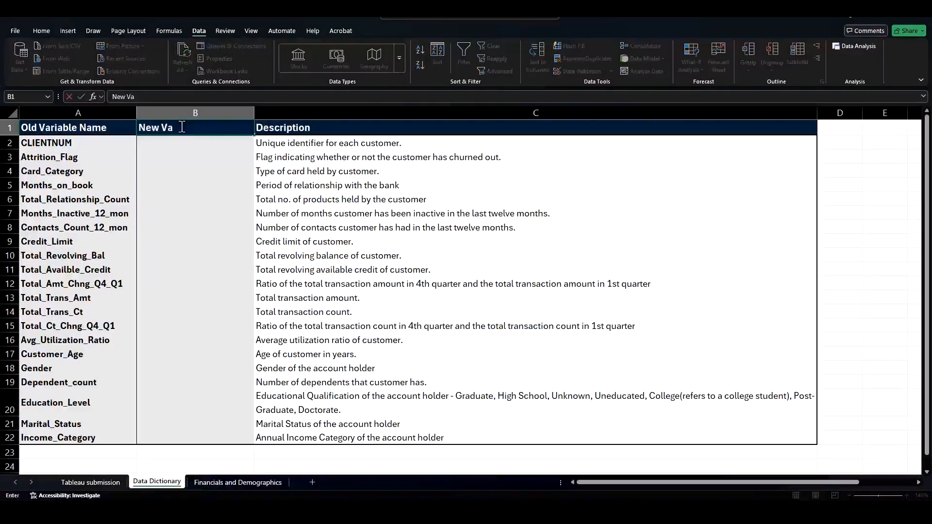
type("riable Name")
key("Return")
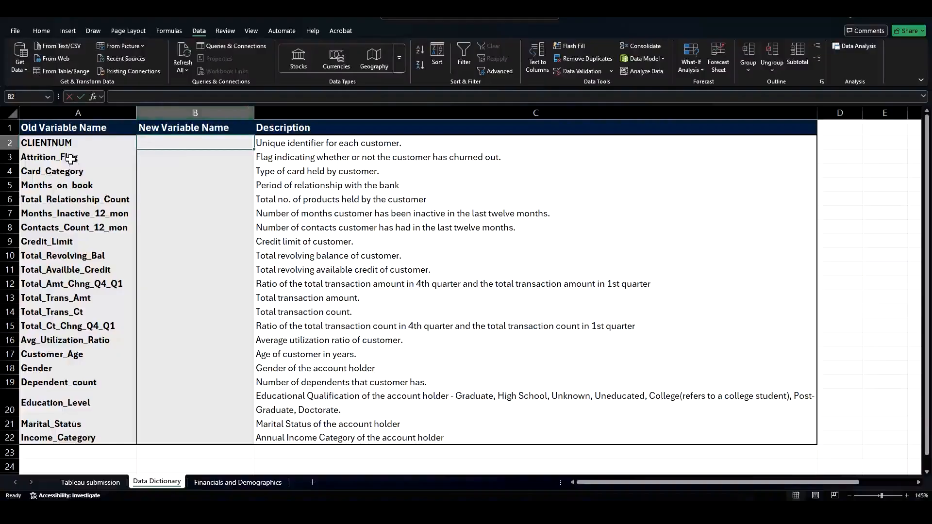
Step: Copy the Old Variable Name column, header included, through row 22
left_click_drag(73, 151, 87, 434)
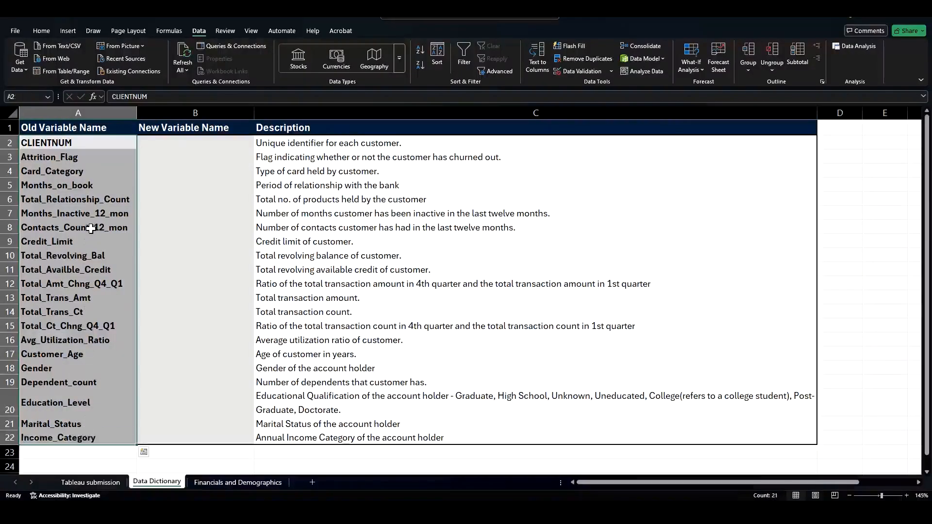
left_click_drag(97, 133, 110, 425)
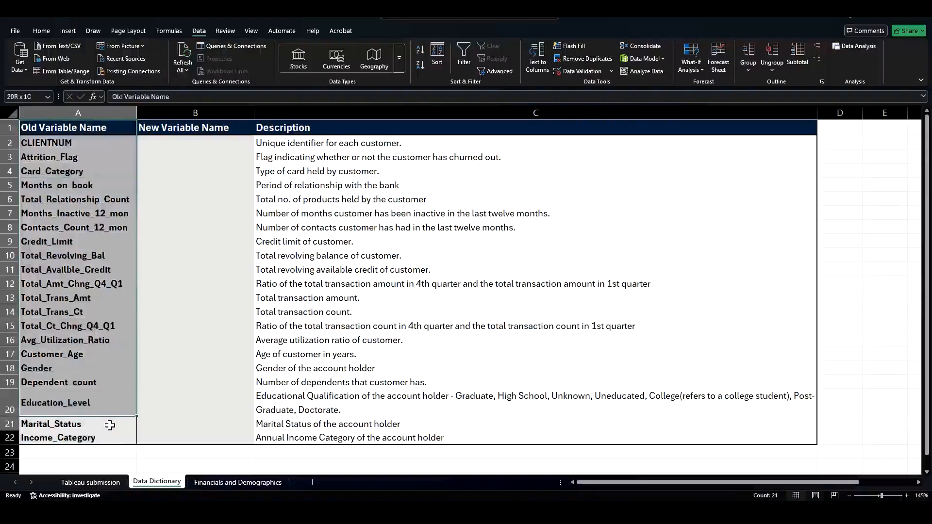
key("ctrl+c")
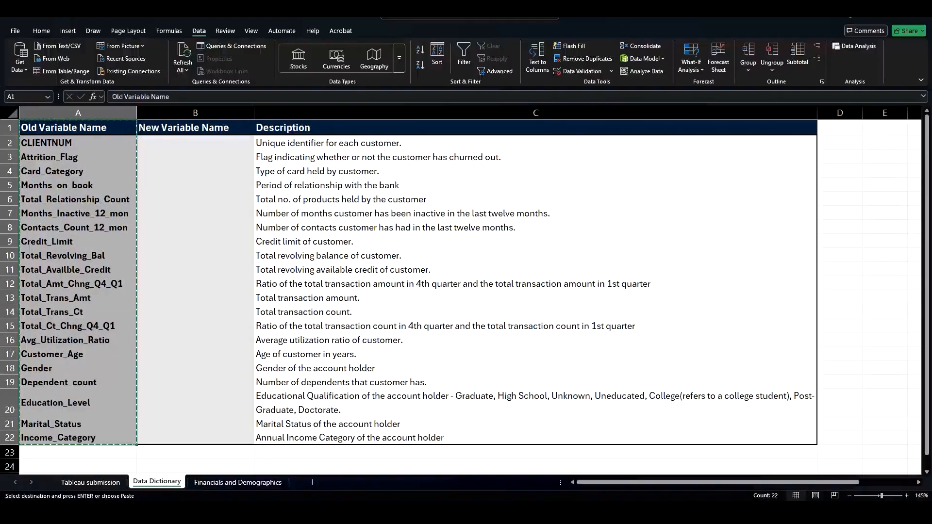
left_click(811, 513)
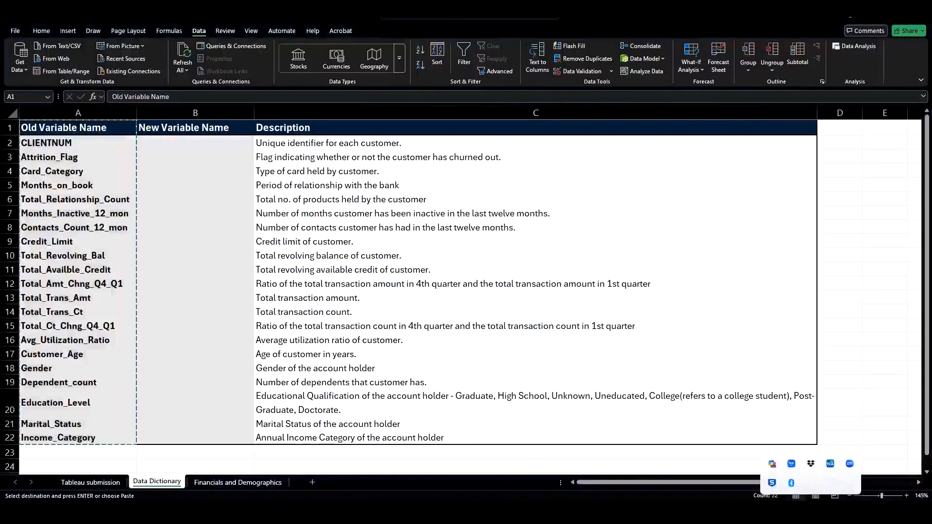
key("super")
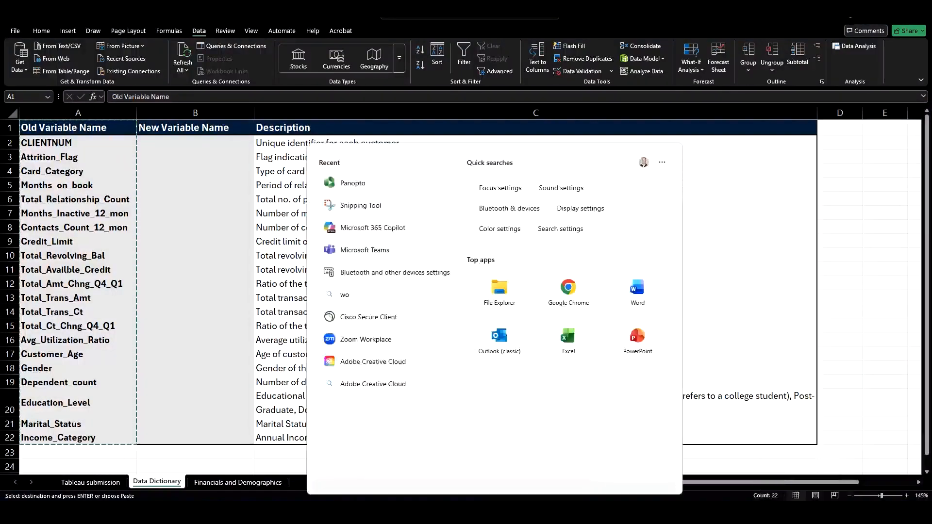
left_click(849, 80)
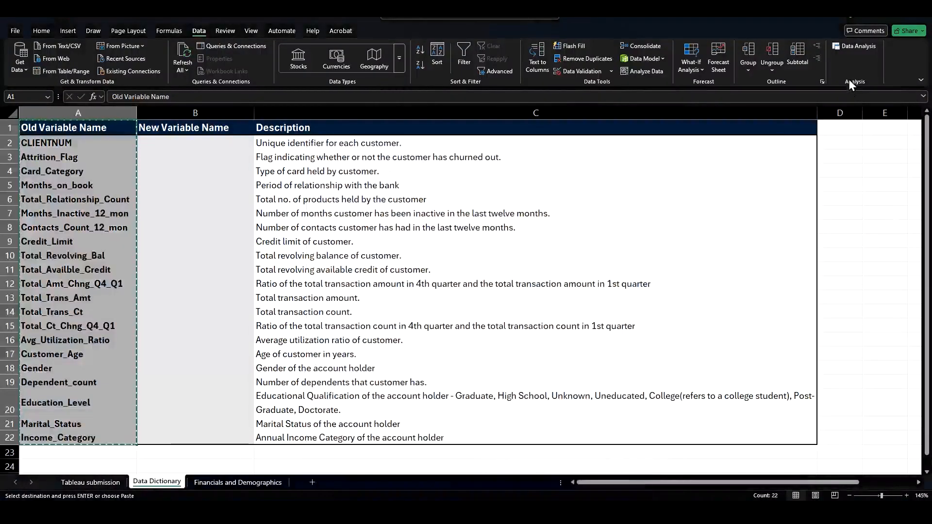
left_click(41, 31)
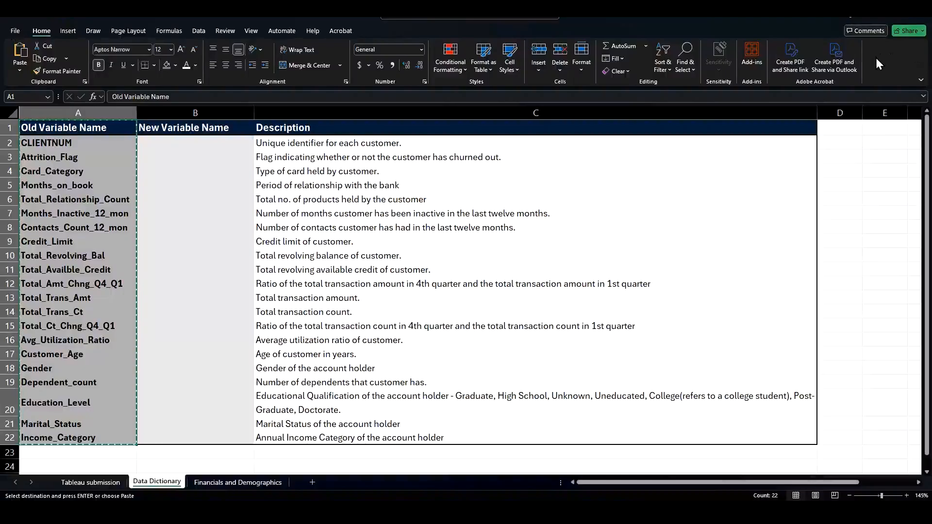
left_click(15, 30)
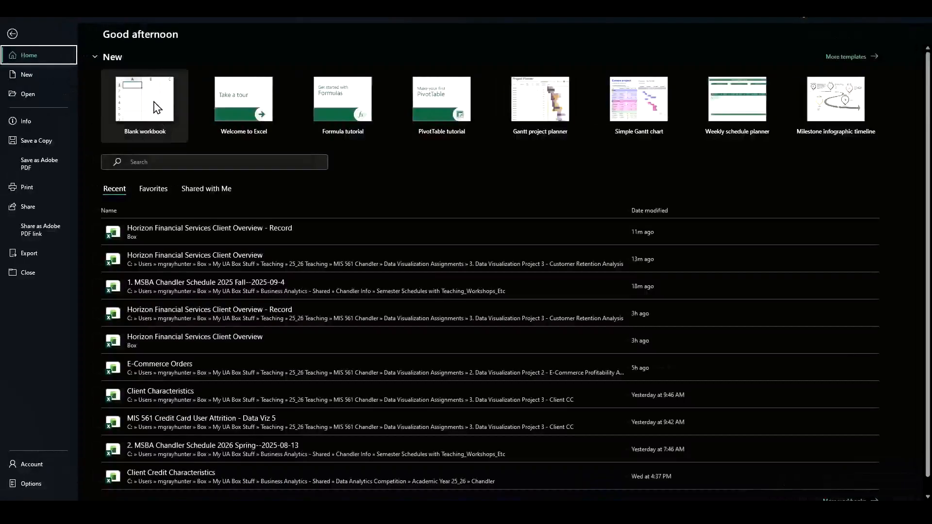
left_click(157, 107)
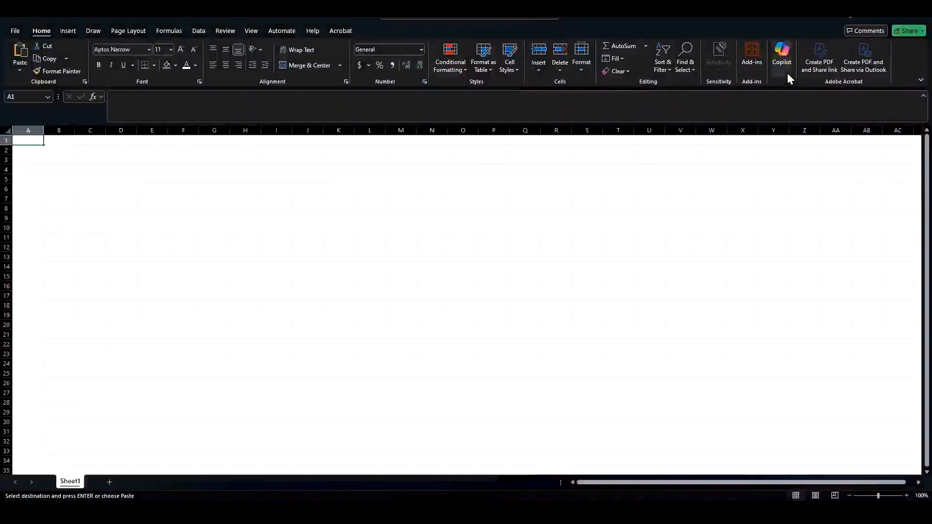
left_click(925, 18)
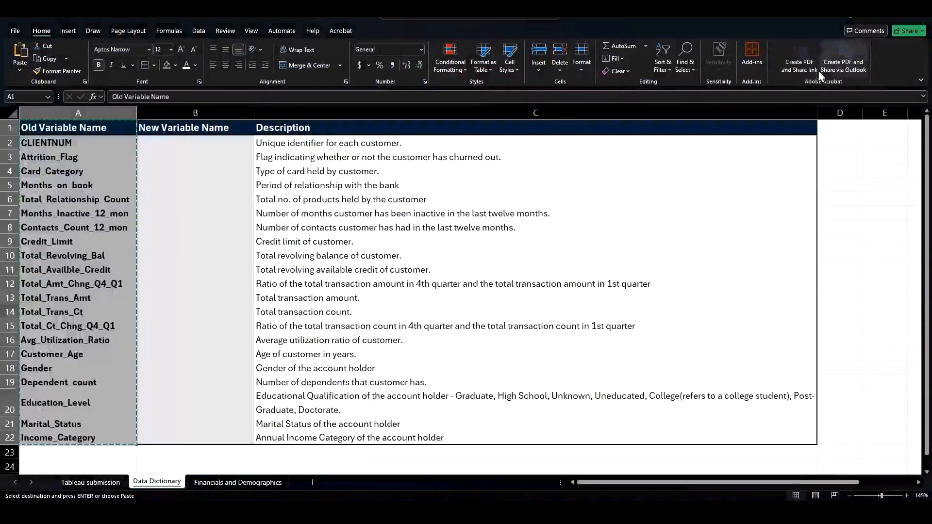
left_click(18, 32)
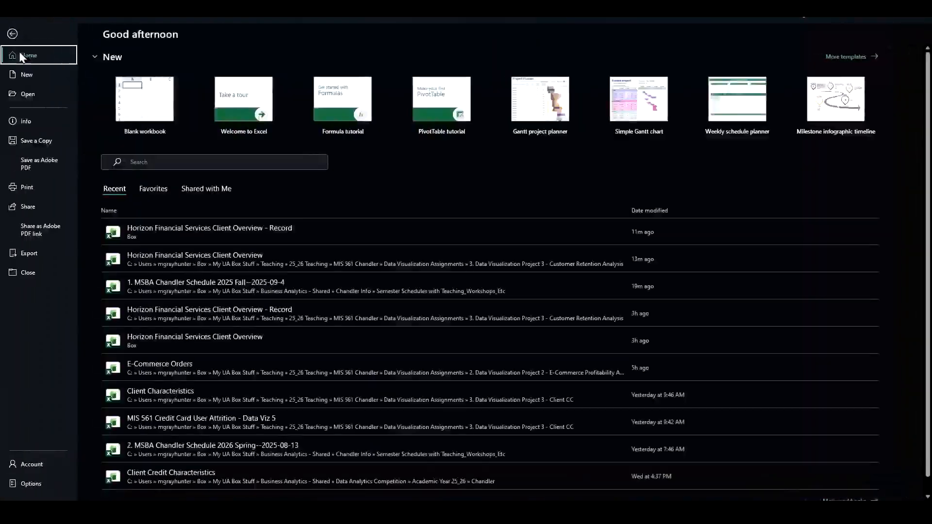
left_click(42, 145)
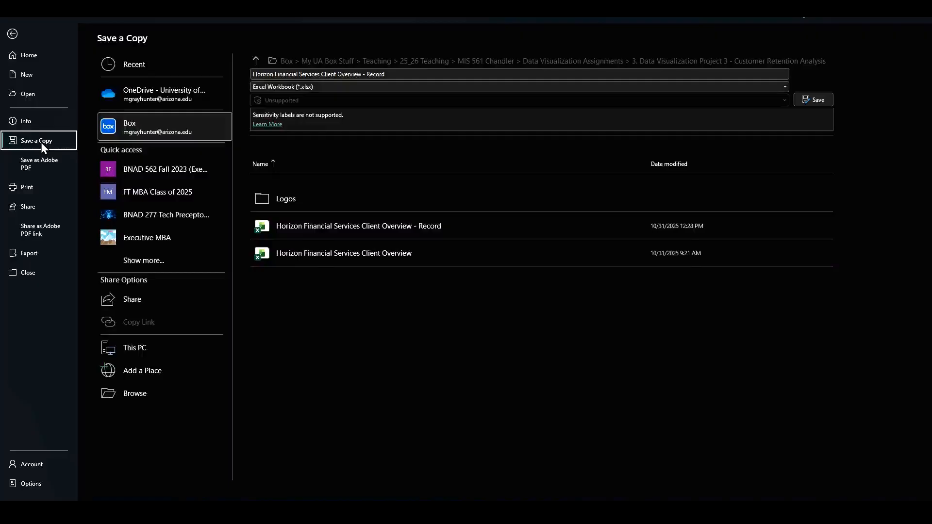
left_click(14, 35)
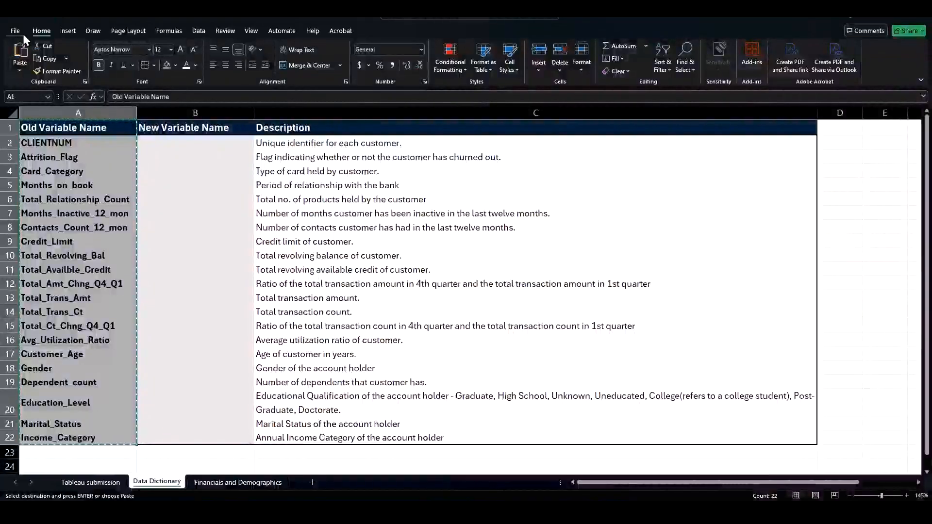
Step: Create a new blank workbook
left_click(15, 31)
left_click(33, 77)
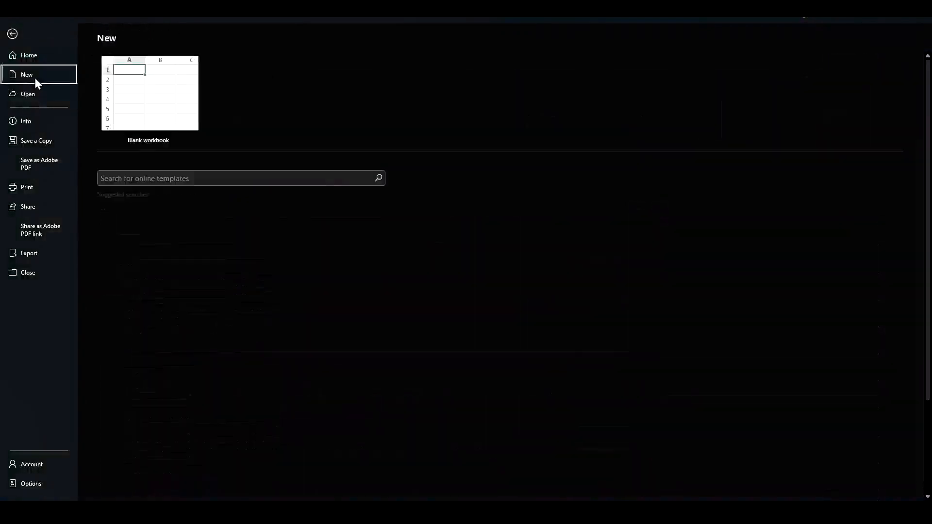
left_click(128, 101)
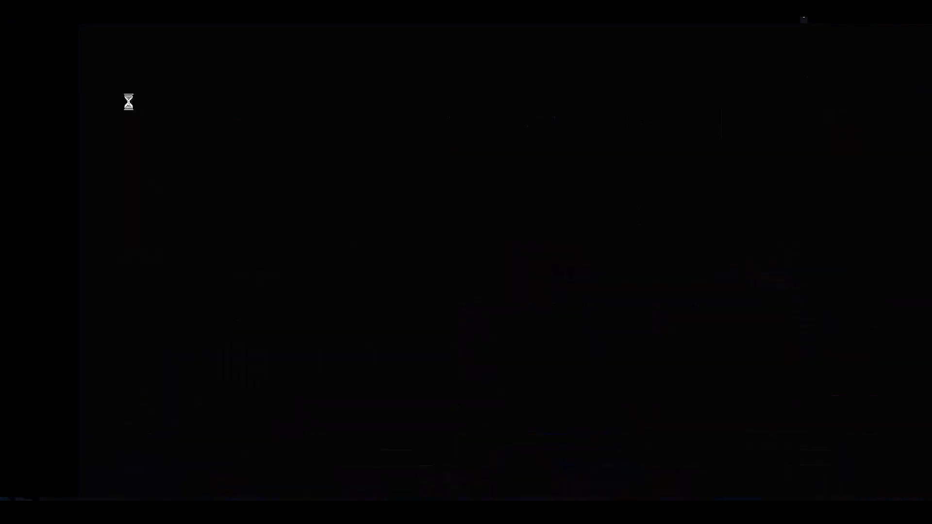
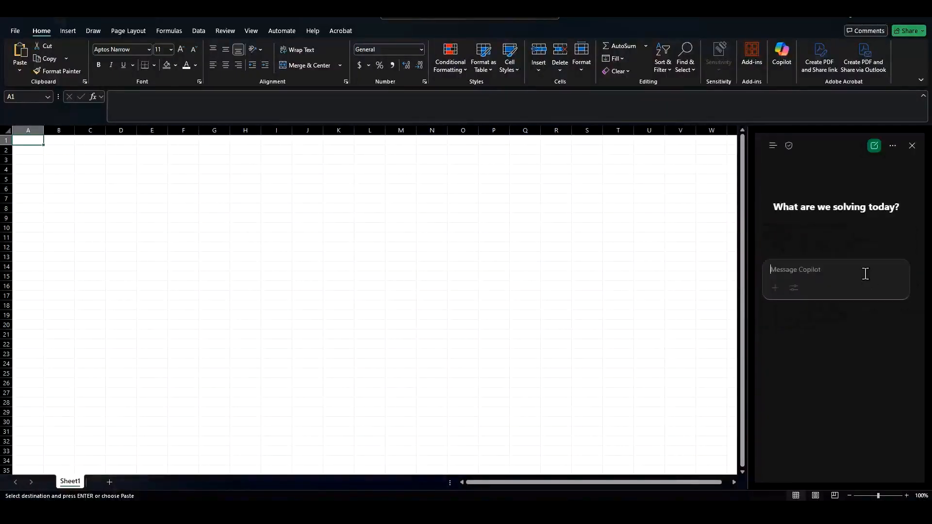
Step: Ask Copilot: "I want to make the names of these variables more intuitive/easy to understand for an executive audience. Can you help?"
type("I want to make ")
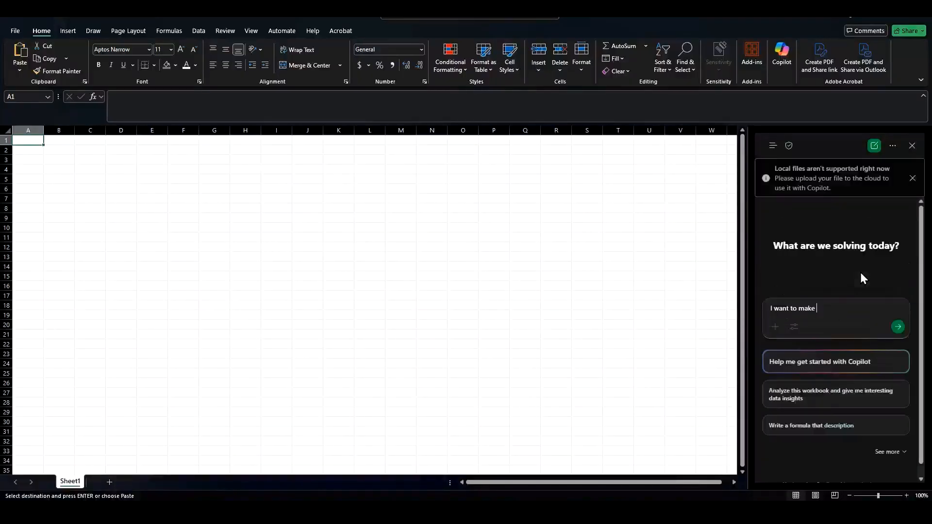
type("the names of these variables more")
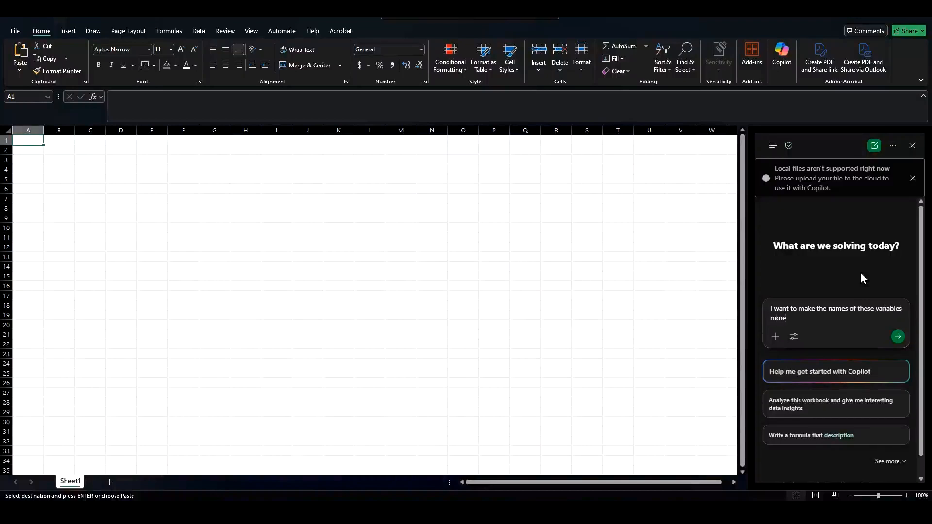
type(" intuitive/easily")
key("BackSpace")
key("BackSpace")
key("BackSpace")
type("y to unders")
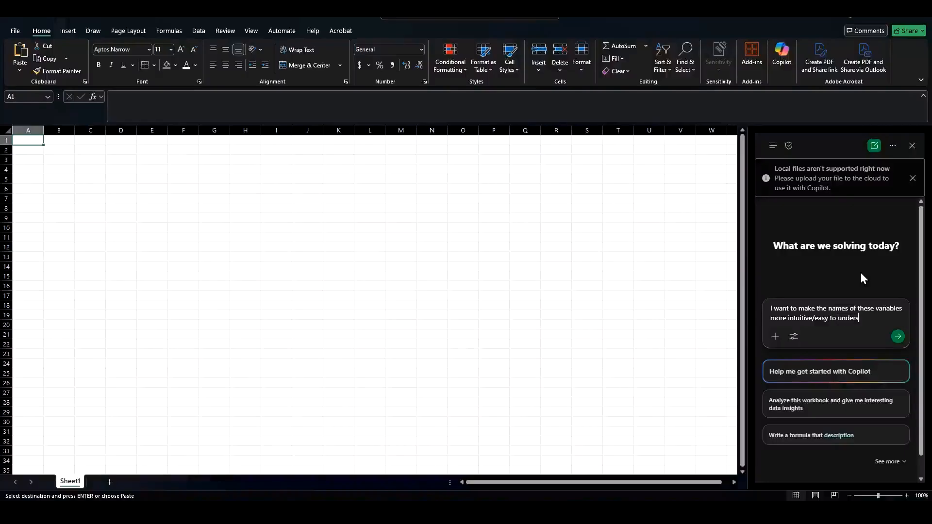
type("tand for an executv")
type("ive")
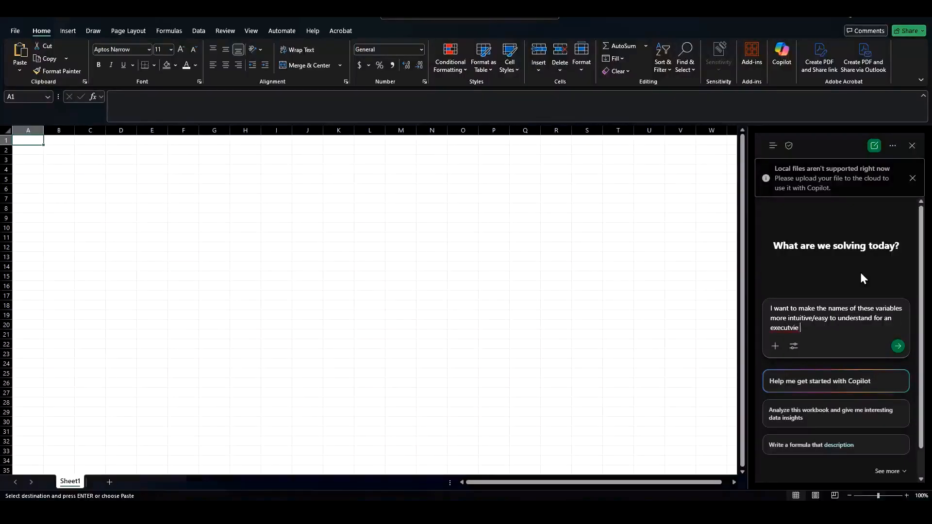
key("BackSpace")
key("BackSpace")
key("BackSpace")
key("BackSpace")
key("BackSpace")
type("ive audi")
type("nce. Can")
key("BackSpace")
key("BackSpace")
key("BackSpace")
key("BackSpace")
key("BackSpace")
key("BackSpace")
key("BackSpace")
key("BackSpace")
key("BackSpace")
type("ence. Can you help?")
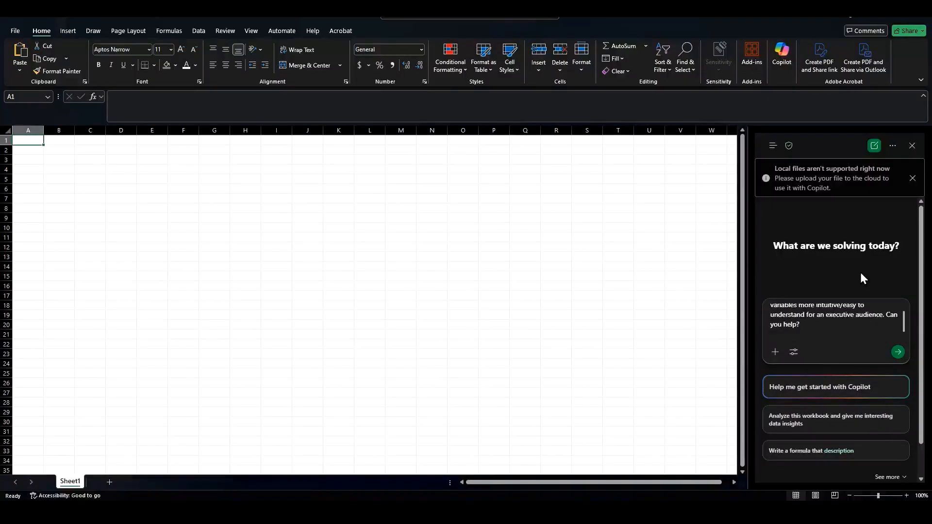
key("shift+Return")
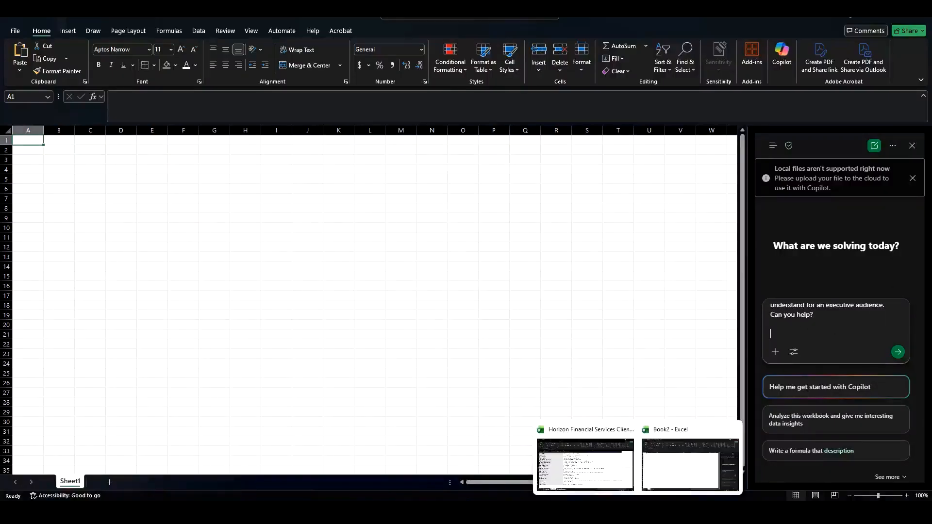
Step: Copy the old variable names from the Data Dictionary, paste them under the Copilot prompt, and send it
left_click(593, 476)
key("ctrl+c")
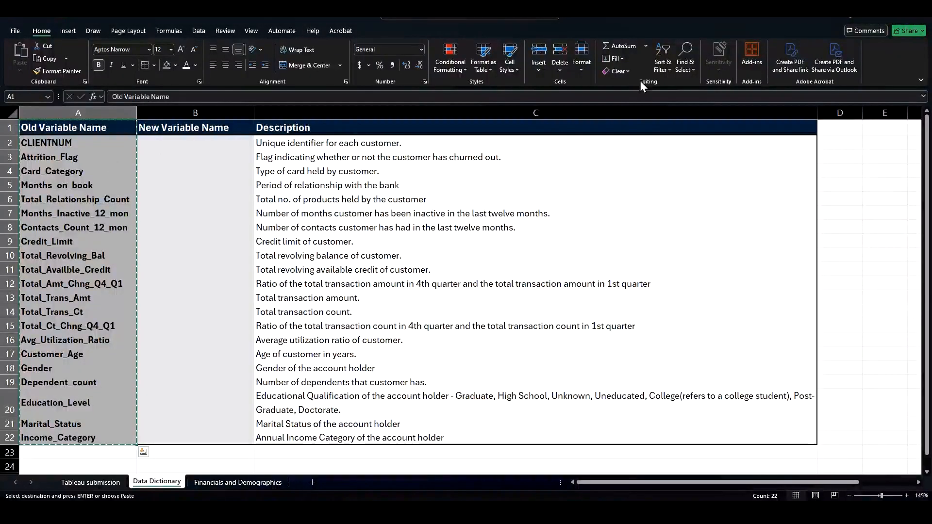
key("alt+Tab")
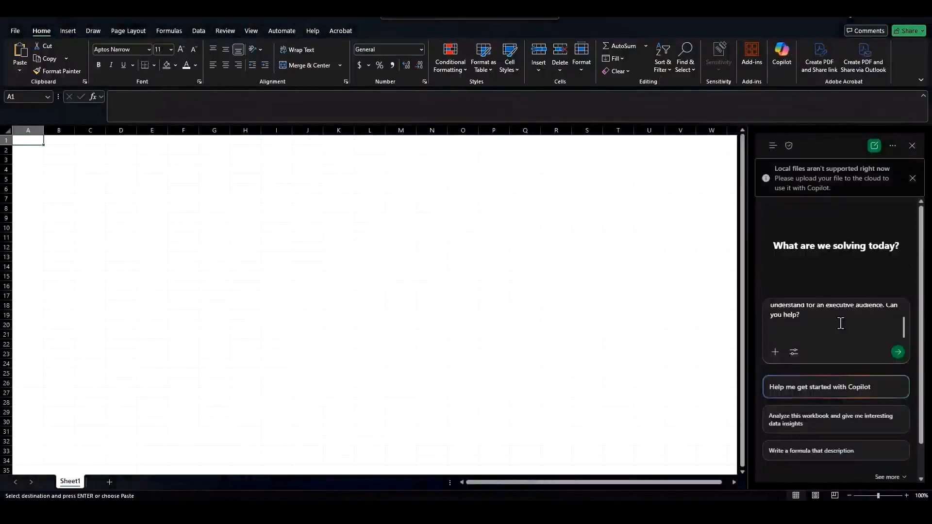
key("ctrl+v")
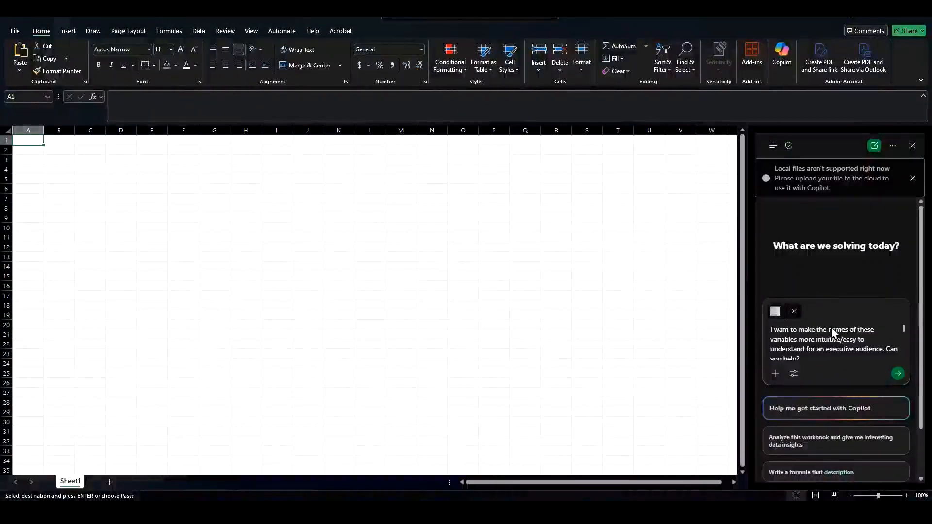
key("Return")
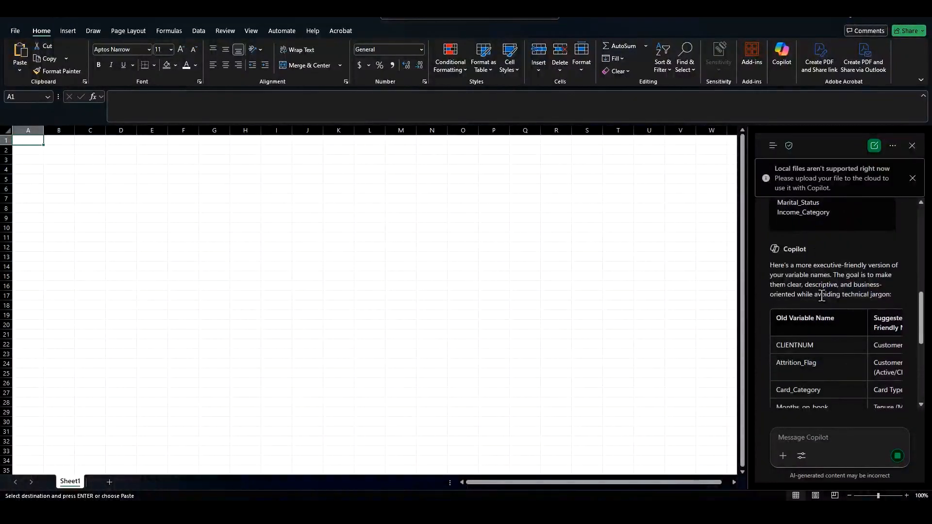
Step: Widen the Copilot pane and copy its table of old and suggested executive-friendly variable names
scroll(822, 334, "down", 2)
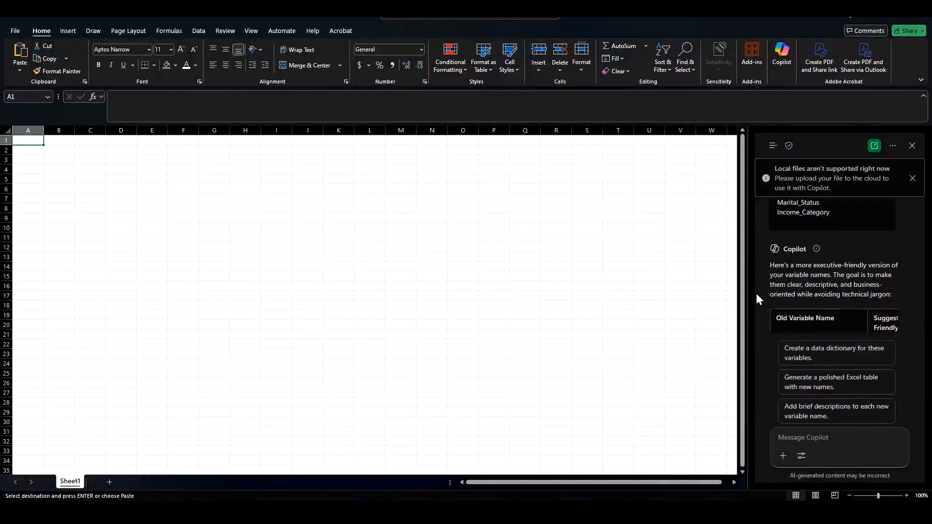
left_click_drag(748, 295, 558, 304)
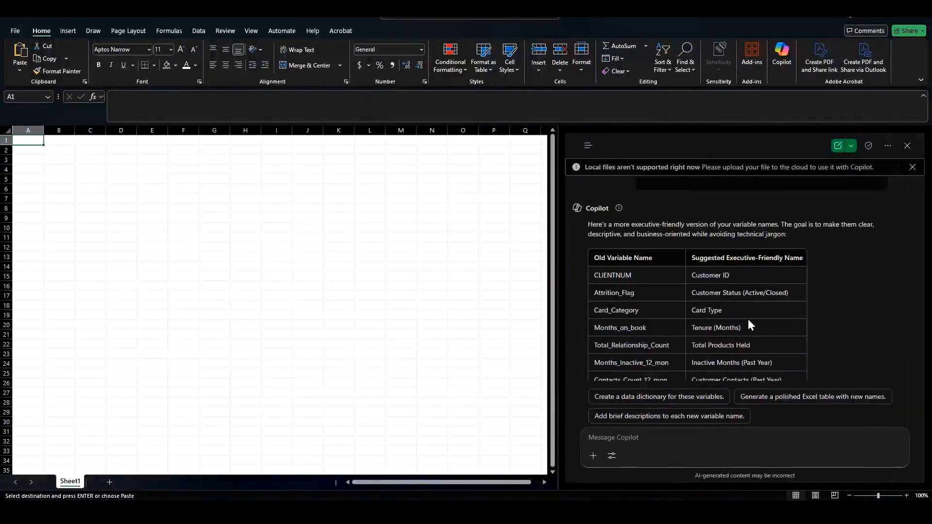
scroll(709, 275, "down", 1)
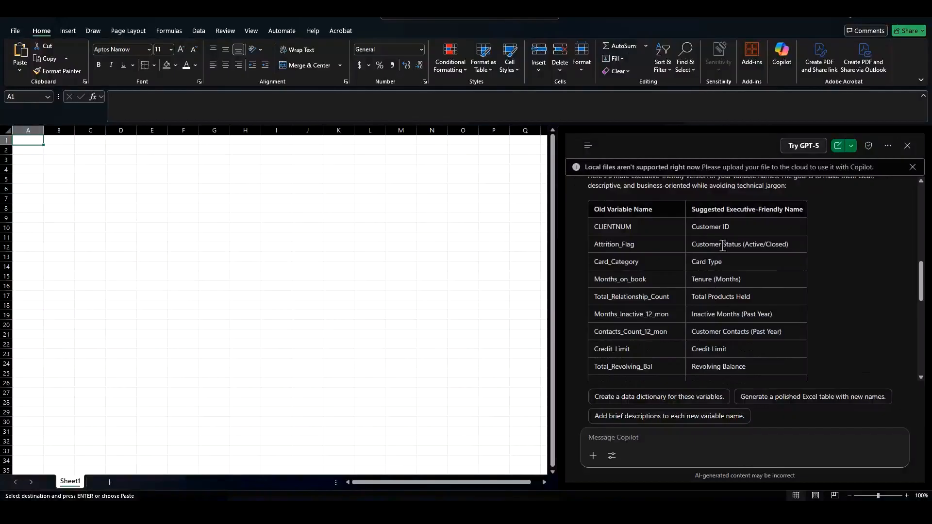
scroll(723, 246, "down", 3)
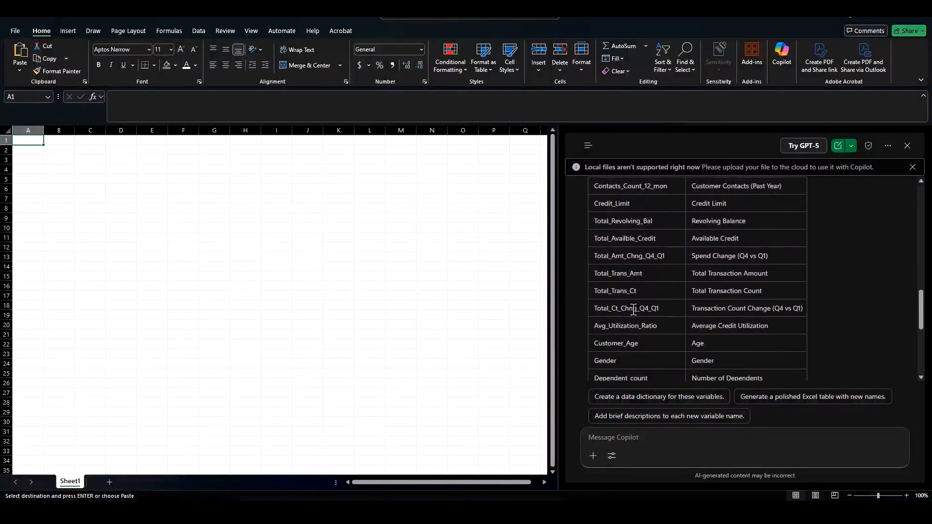
scroll(656, 308, "down", 3)
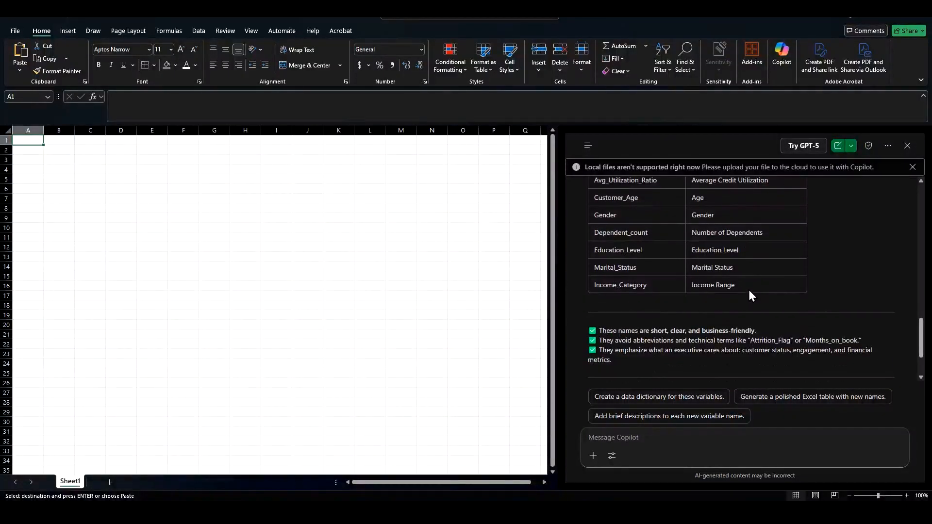
left_click_drag(749, 290, 689, 194)
left_click(717, 275)
scroll(712, 266, "up", 8)
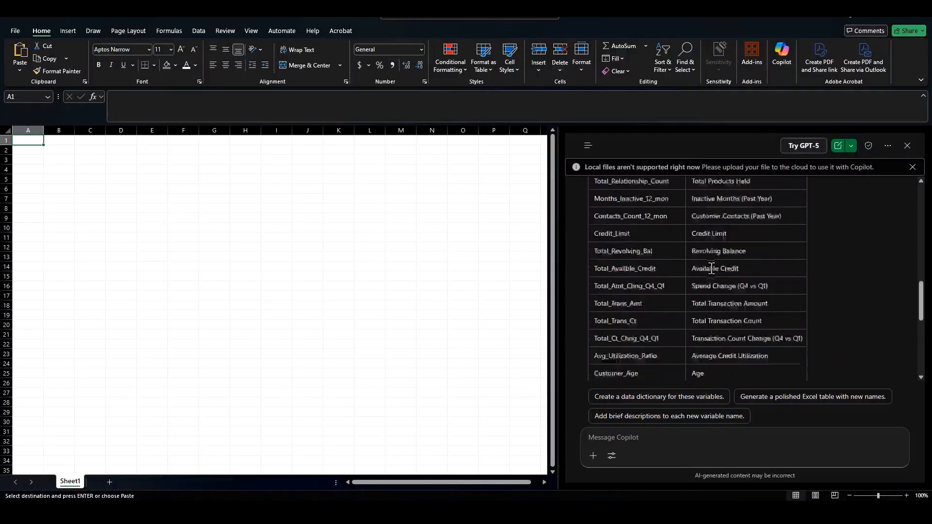
left_click_drag(594, 302, 763, 346)
key("ctrl+c")
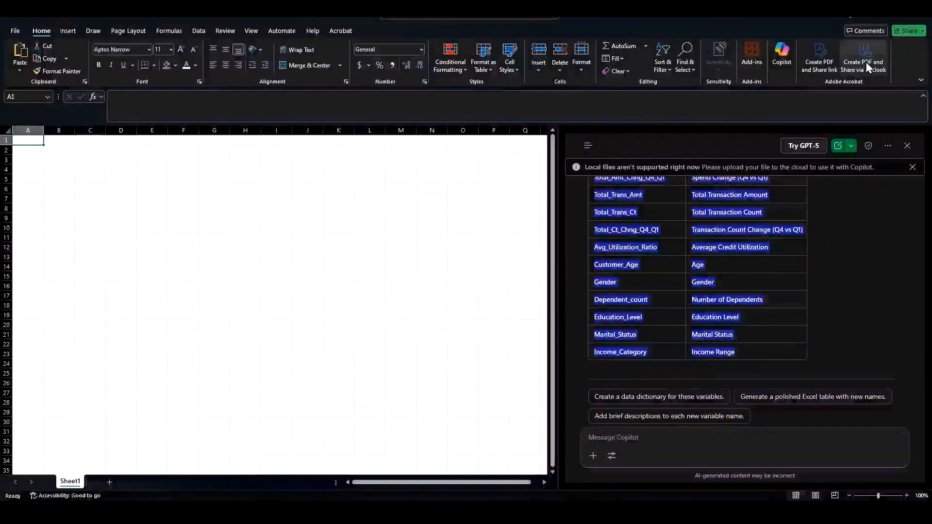
Step: Try pasting the Copilot table into the Data Dictionary header cell, then undo the paste
left_click(810, 512)
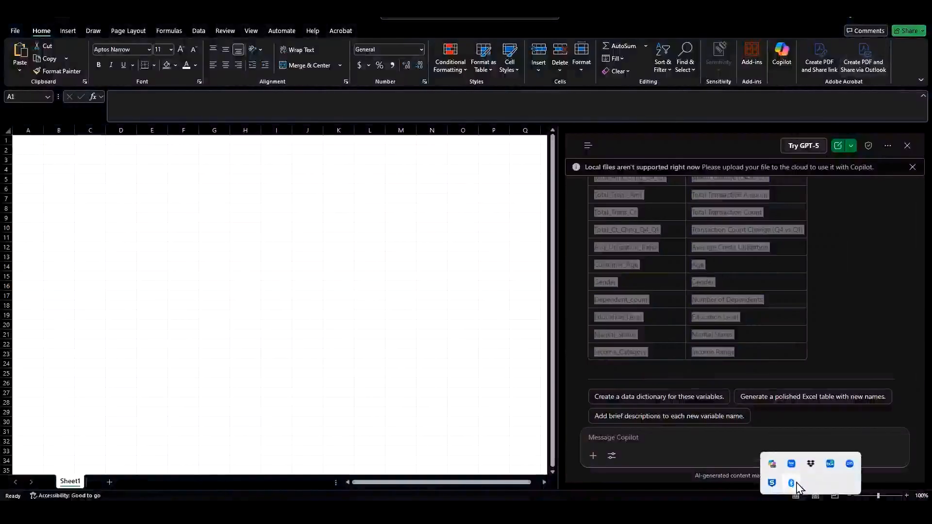
left_click(775, 465)
left_click(525, 112)
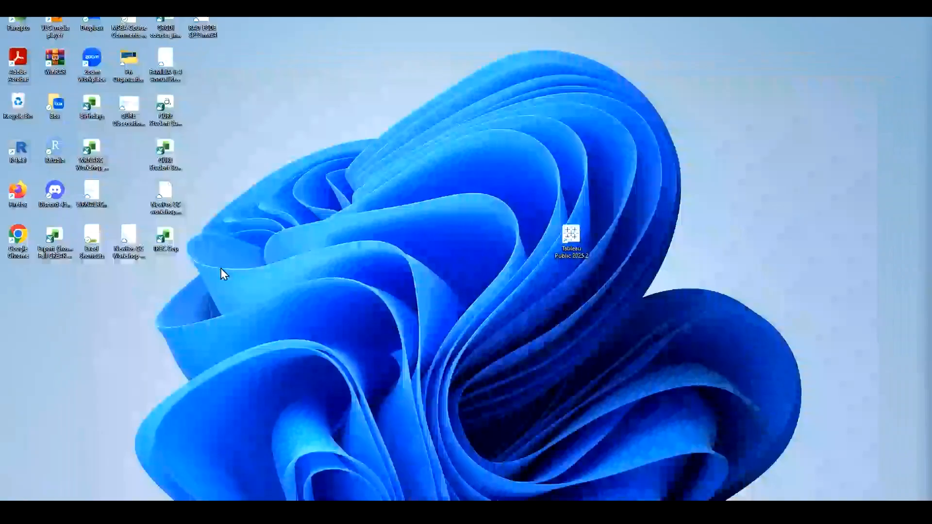
mouse_move(639, 513)
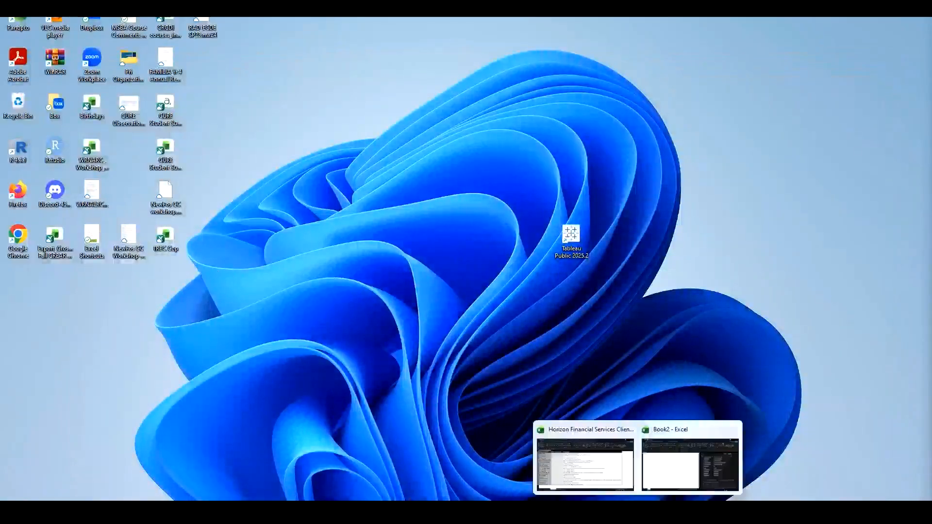
left_click(592, 479)
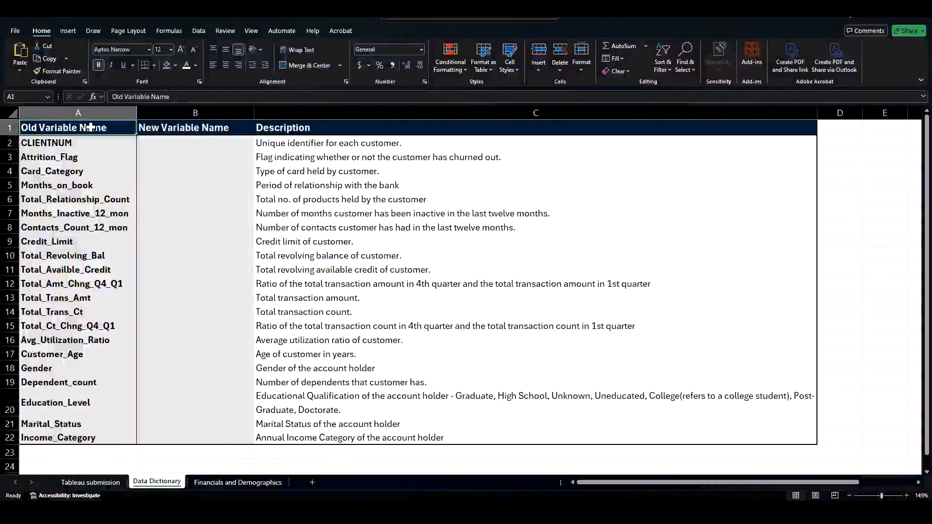
right_click(91, 127)
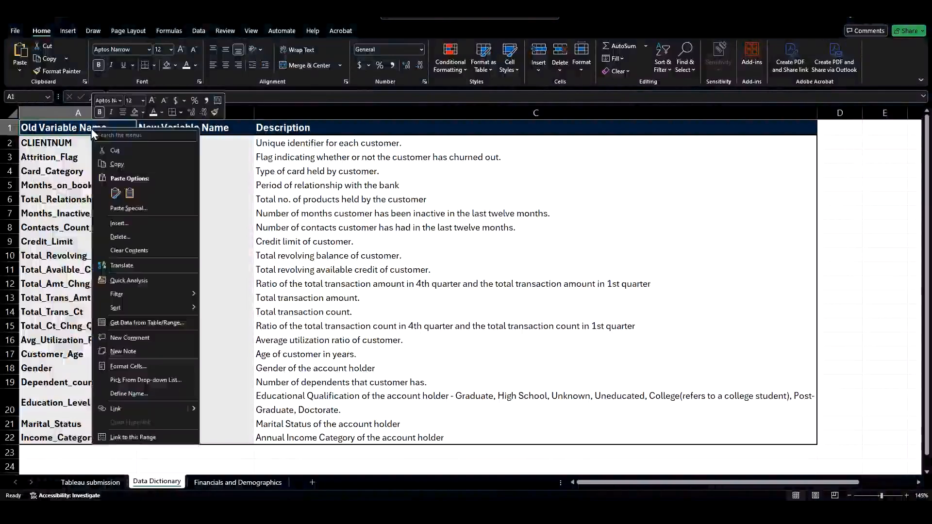
left_click(134, 189)
left_click(131, 191)
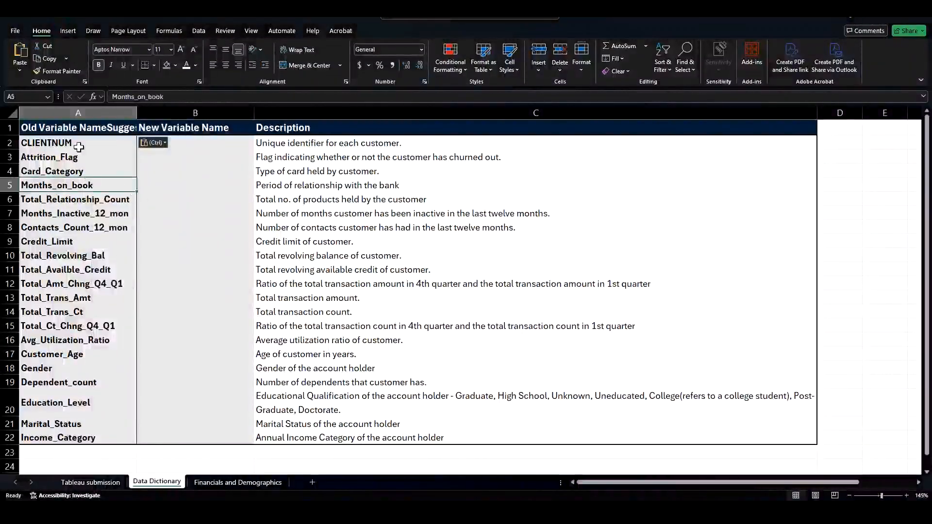
left_click(80, 127)
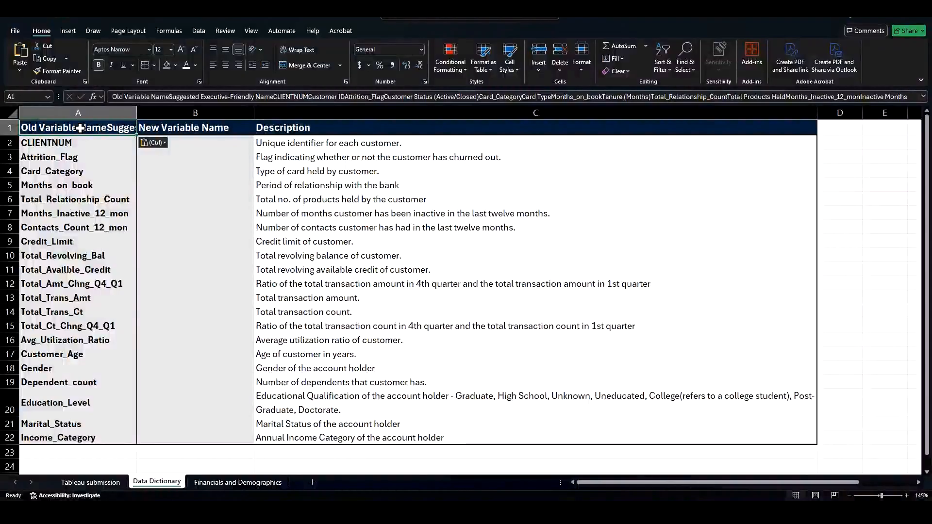
left_click(81, 171)
left_click(85, 129)
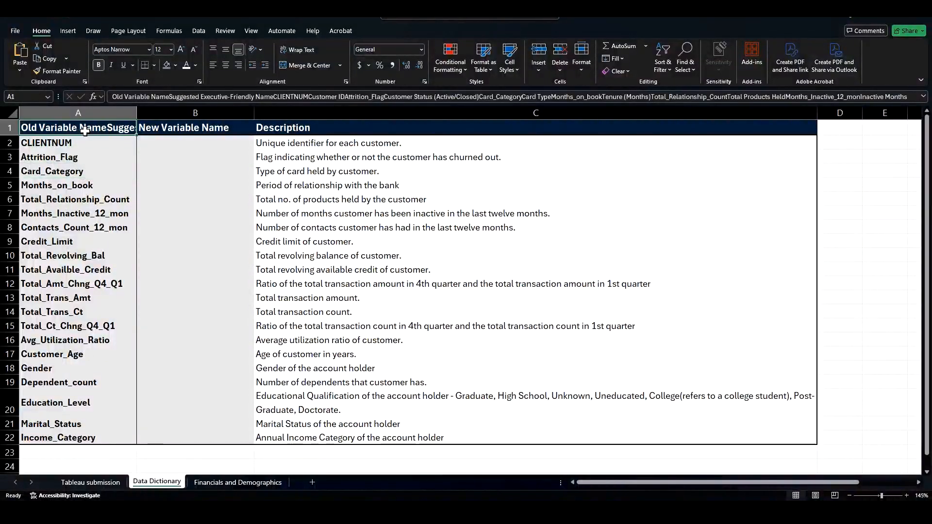
key("ctrl+z")
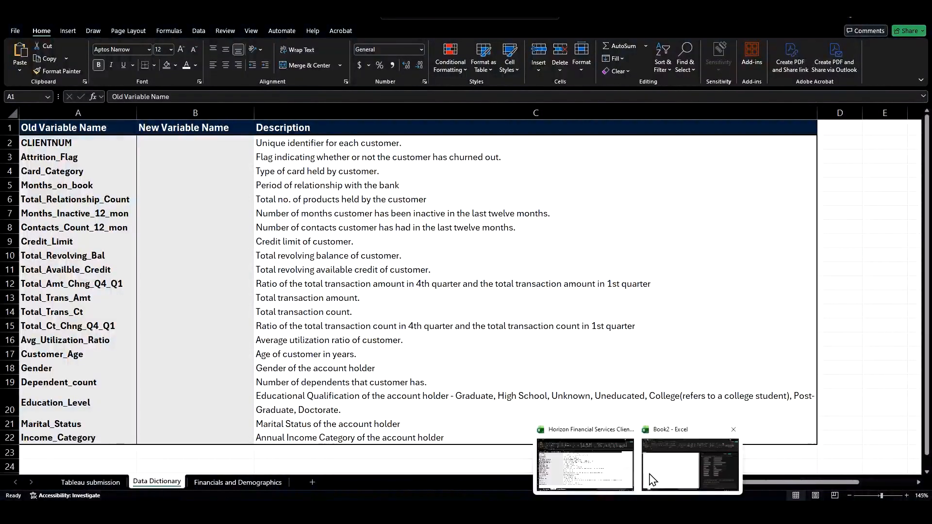
Step: Paste the Copilot table into cell A1 of the new blank workbook and make it bold
left_click(649, 472)
left_click_drag(121, 248, 117, 237)
left_click(29, 143)
right_click(30, 141)
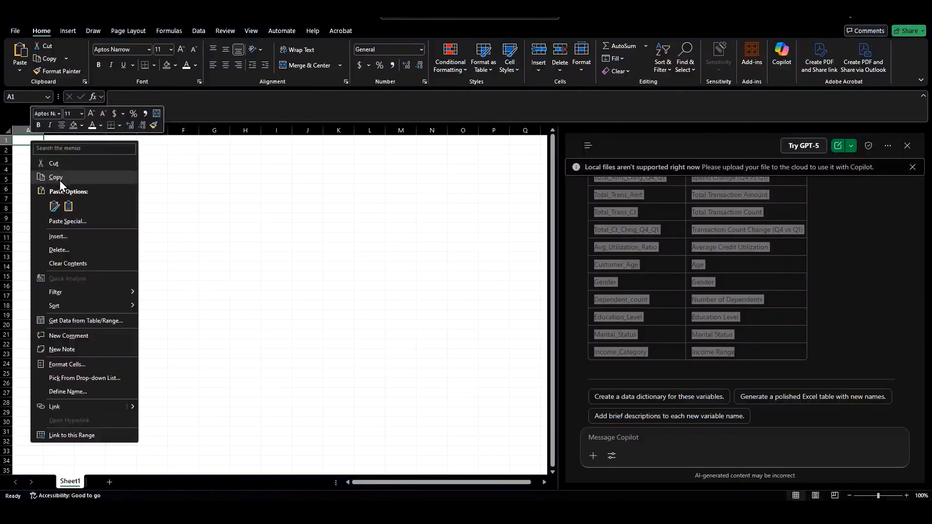
left_click(62, 200)
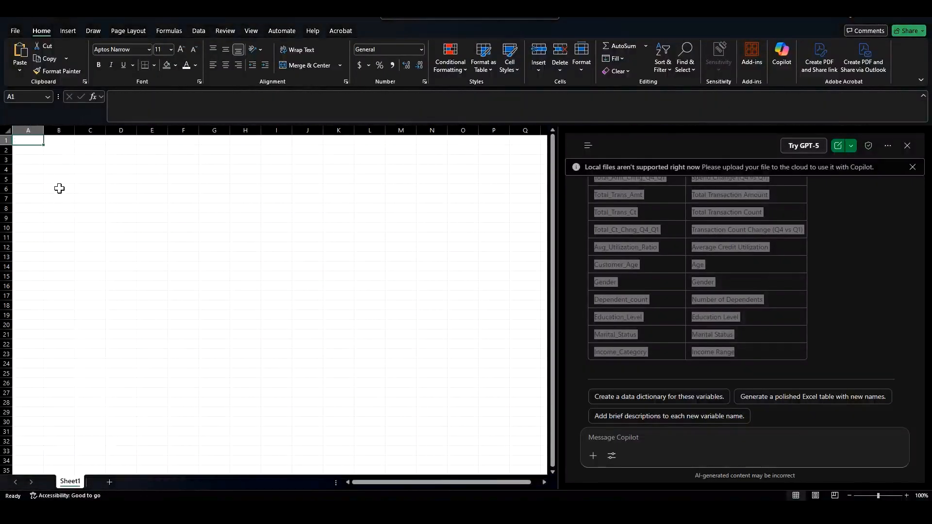
left_click(58, 190)
left_click(27, 141)
key("ctrl+b")
left_click(68, 196)
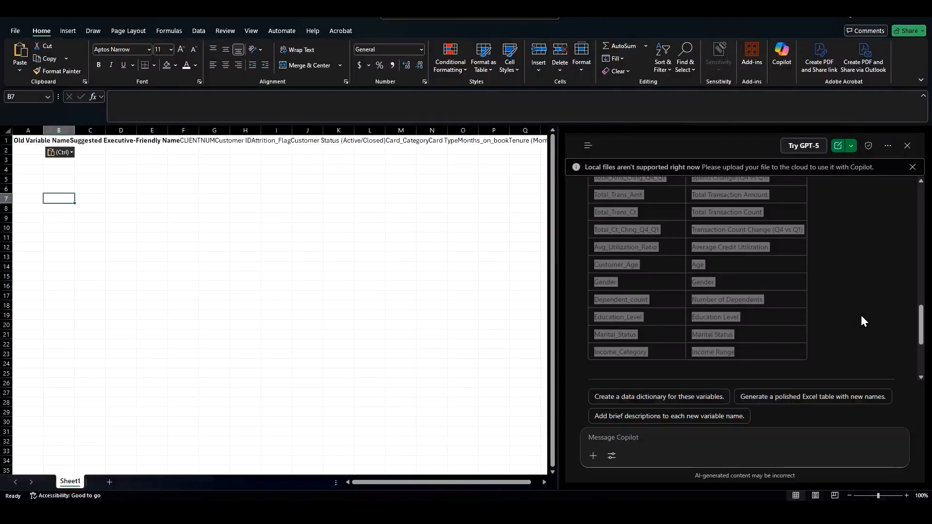
Step: Ask Copilot to create a data dictionary for these variables and paste the table again into cell A3
left_click(680, 397)
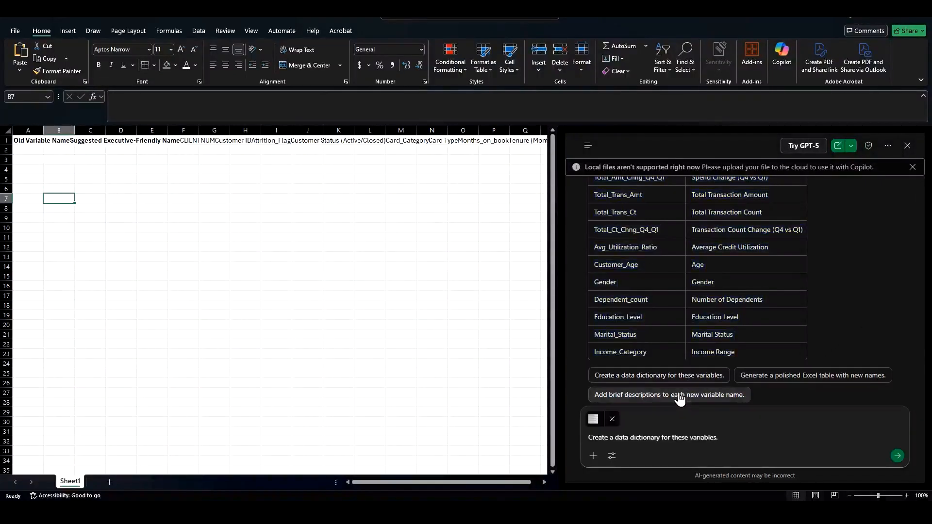
left_click(897, 456)
scroll(779, 392, "up", 10)
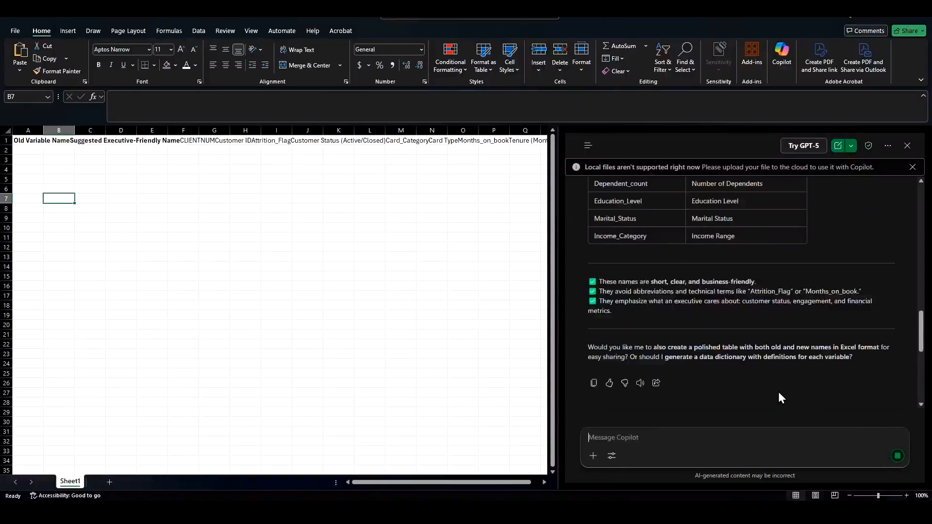
scroll(674, 264, "up", 2)
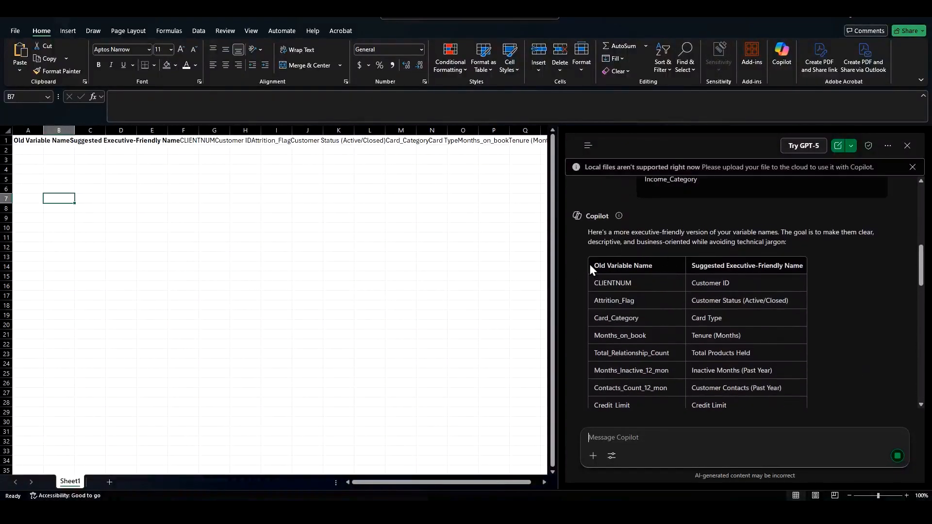
left_click_drag(590, 265, 746, 256)
left_click(311, 228)
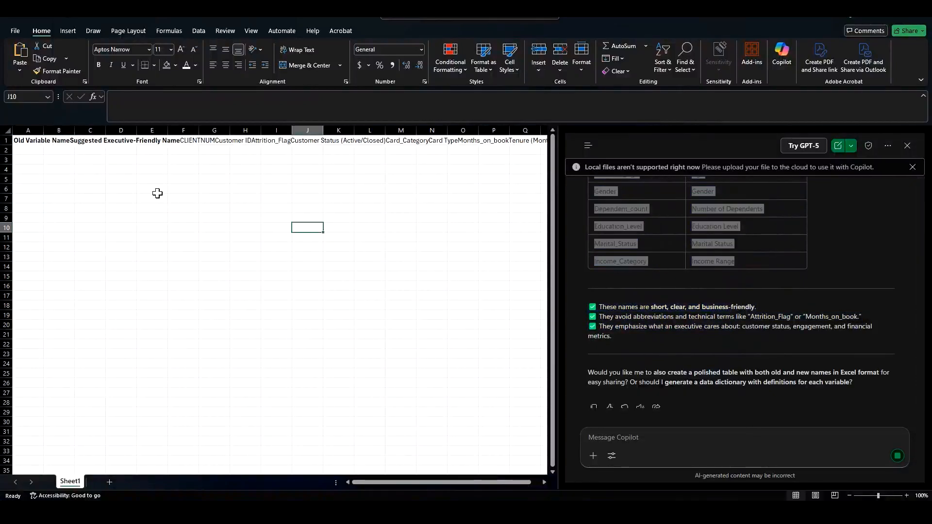
left_click(38, 162)
key("ctrl+v")
Step: Download the data dictionary Excel file Copilot generated and open it
left_click(664, 420)
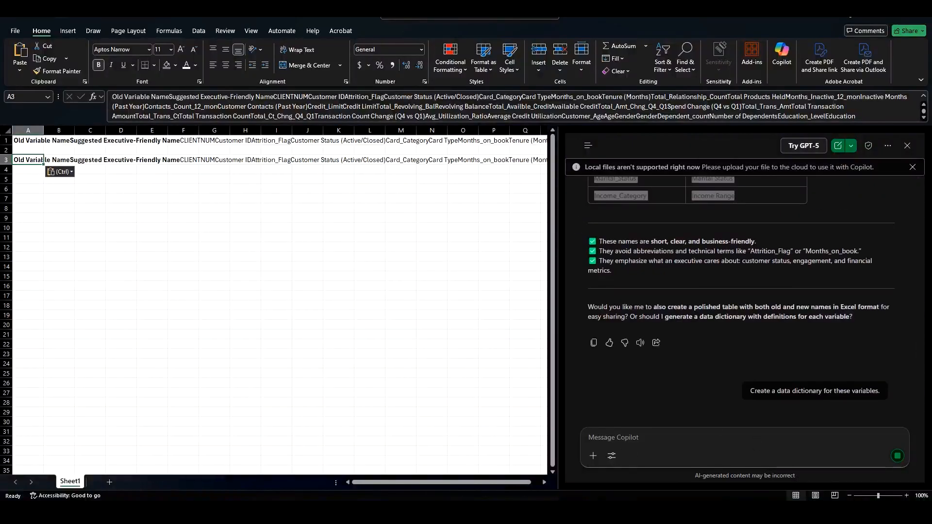
left_click(786, 514)
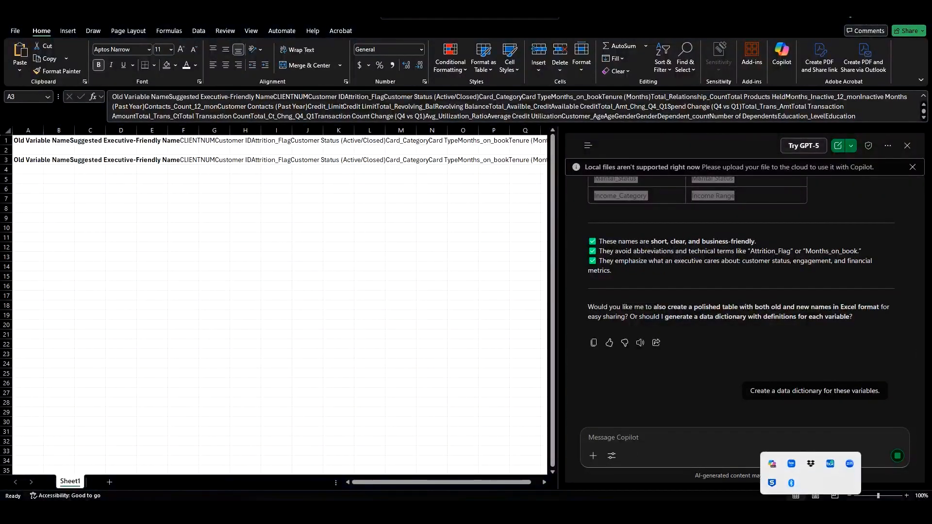
left_click(790, 483)
left_click(718, 286)
scroll(718, 287, "up", 10)
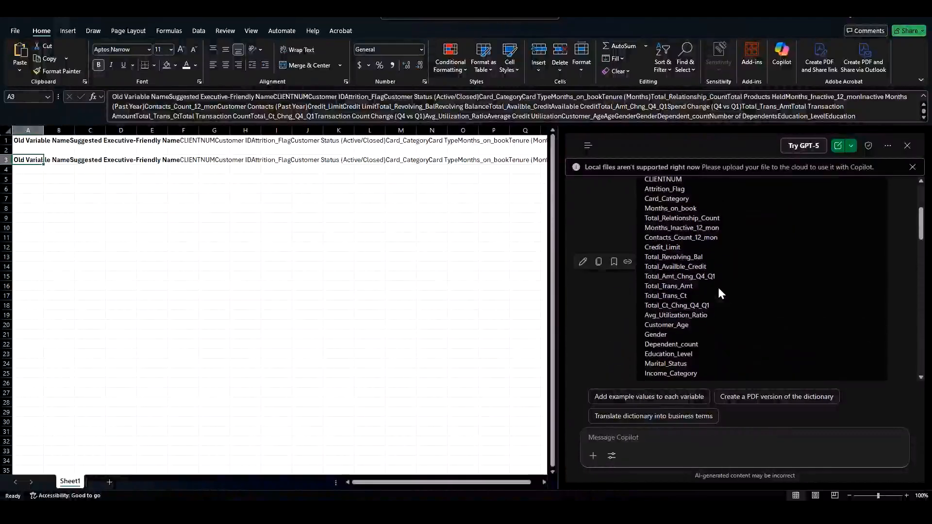
scroll(718, 285, "down", 15)
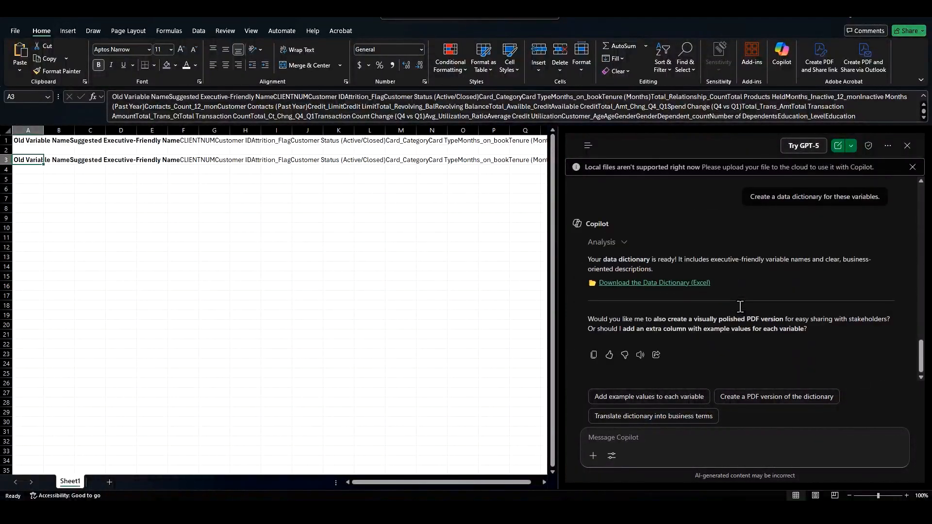
left_click(696, 285)
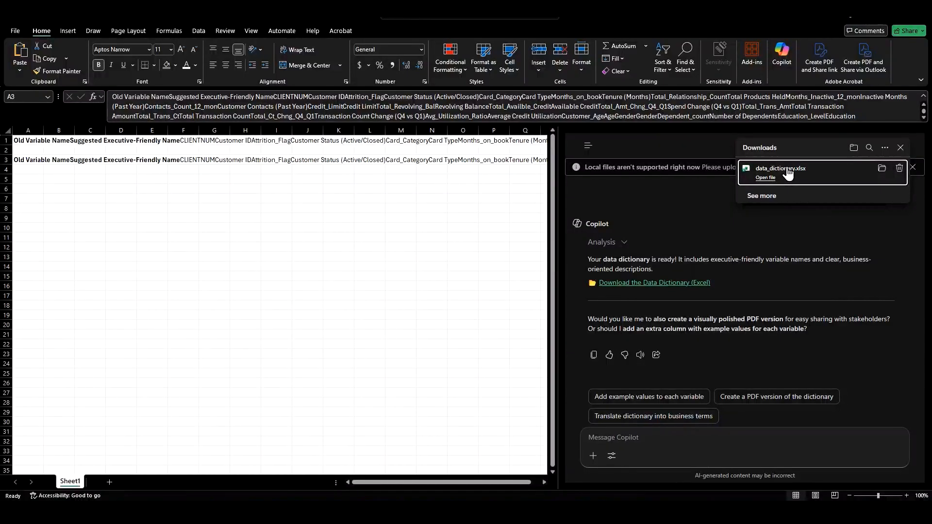
left_click(788, 173)
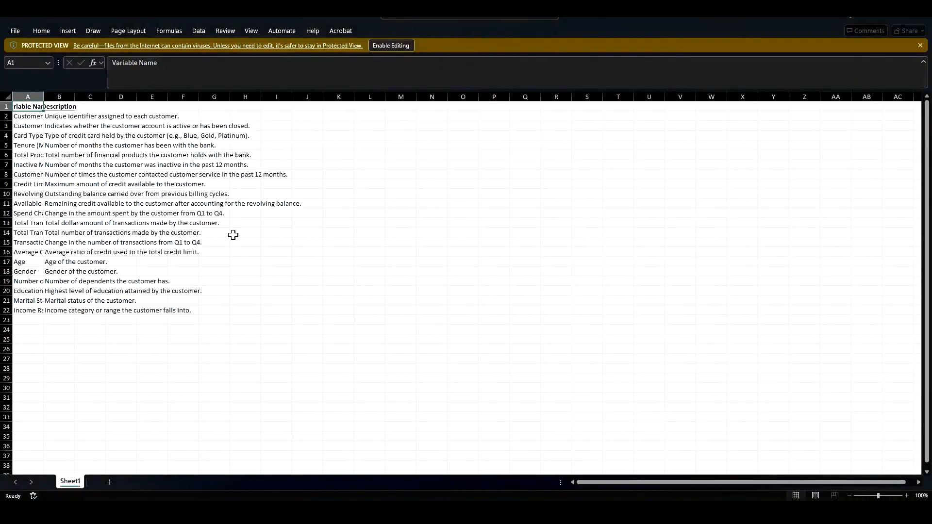
Step: Autofit the Variable Name and Description columns of the downloaded data dictionary
left_click(34, 125)
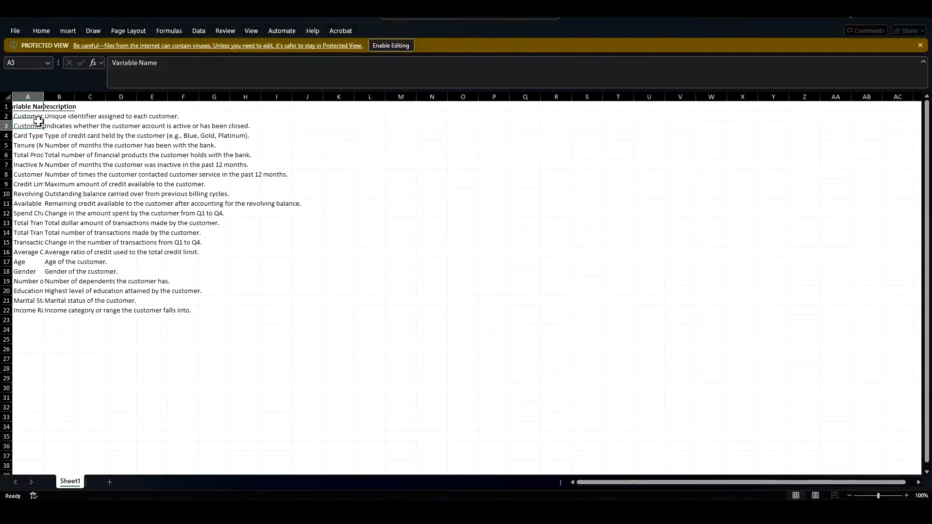
double_click(45, 97)
left_click(99, 116)
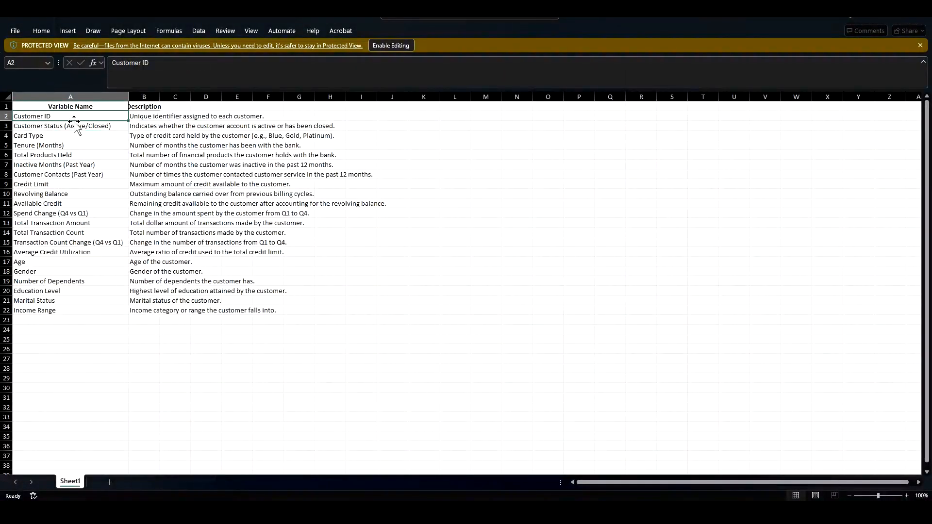
double_click(160, 97)
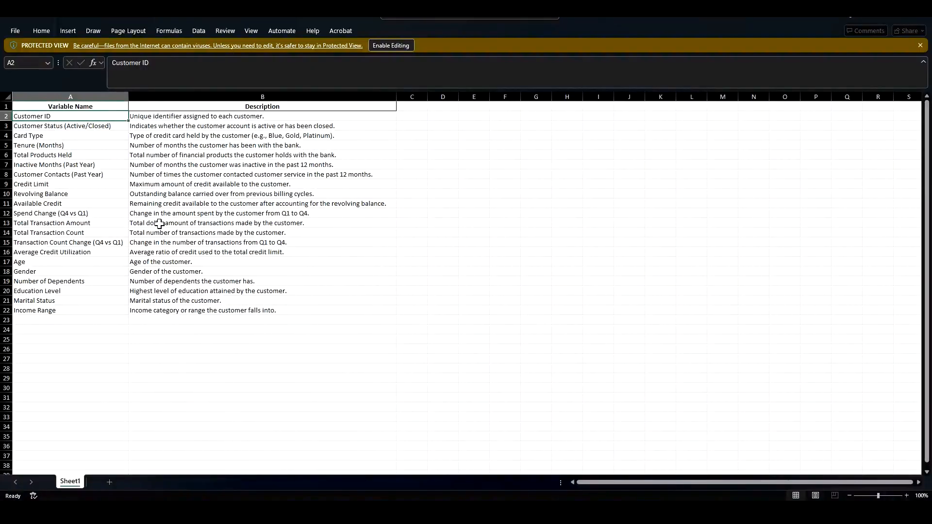
left_click_drag(222, 137, 221, 253)
left_click(335, 330)
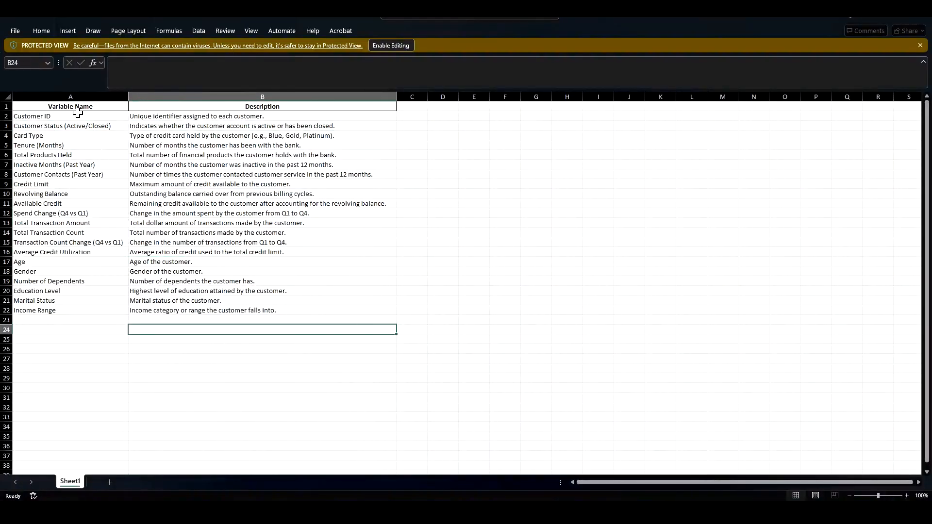
Step: Copy the 21 new variable names and paste them into the New Variable Name column B2:B22 of the Data Dictionary sheet, autofitting it
left_click_drag(77, 115, 98, 309)
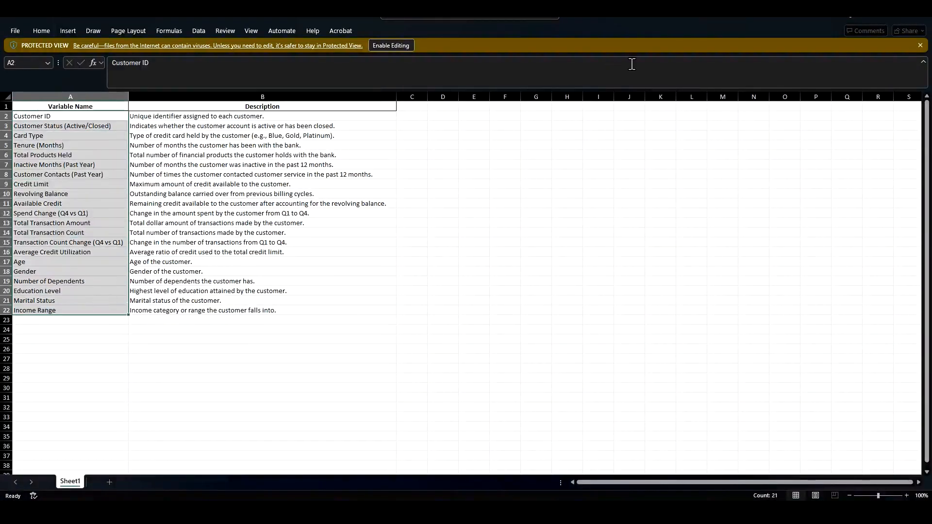
key("ctrl+c")
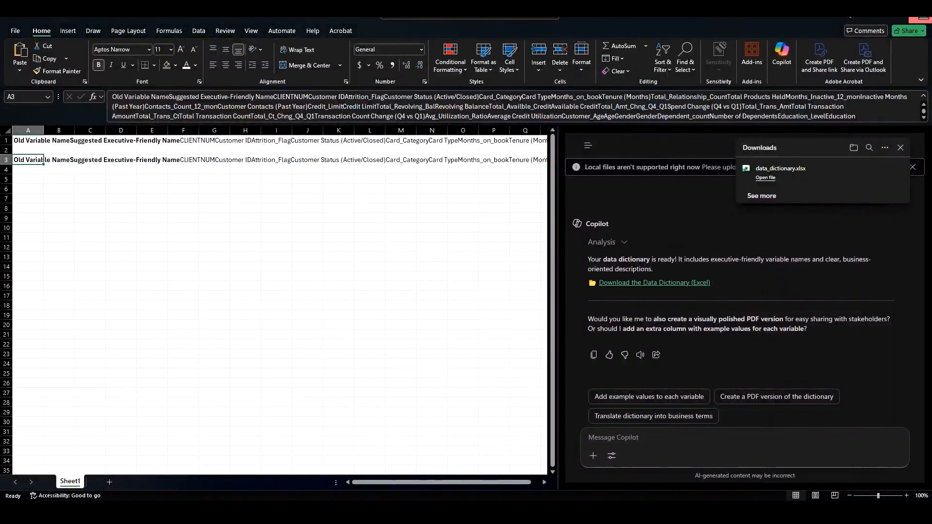
left_click(920, 15)
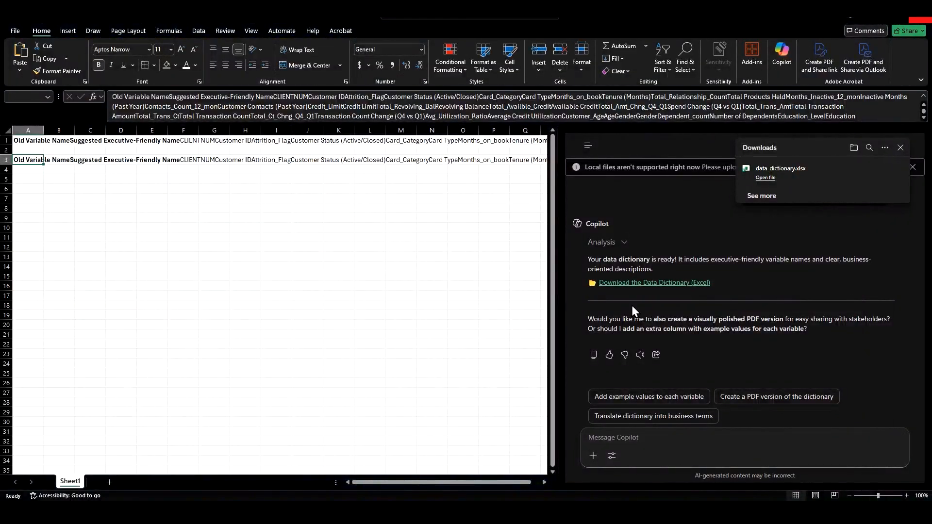
left_click(501, 369)
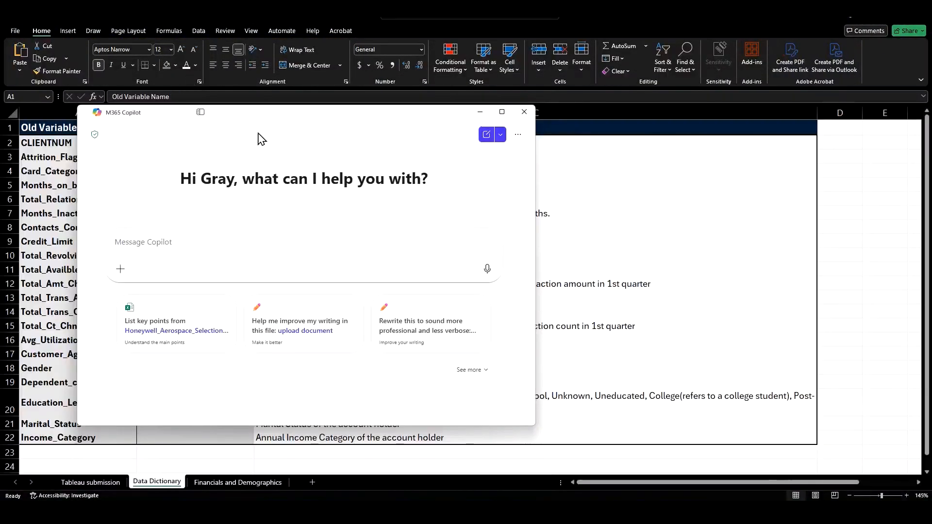
left_click(524, 112)
left_click(173, 141)
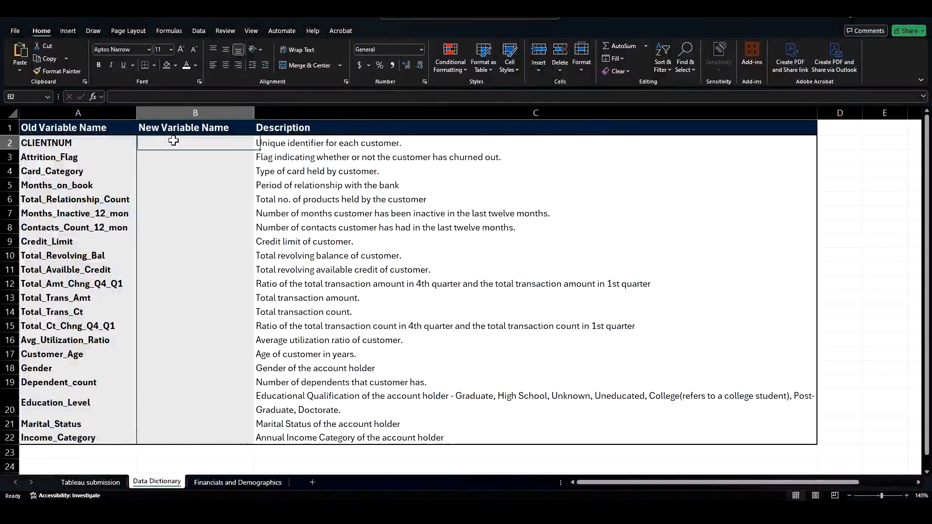
right_click(174, 140)
left_click(209, 199)
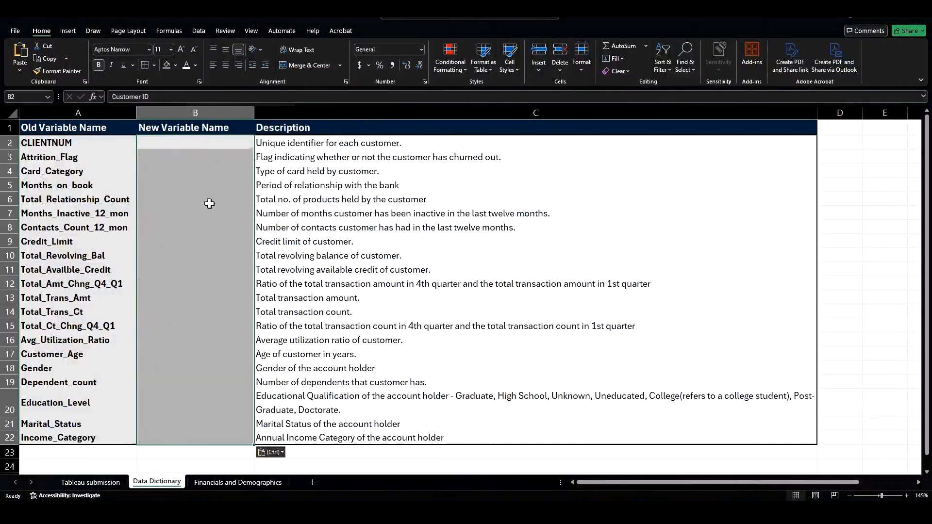
double_click(253, 109)
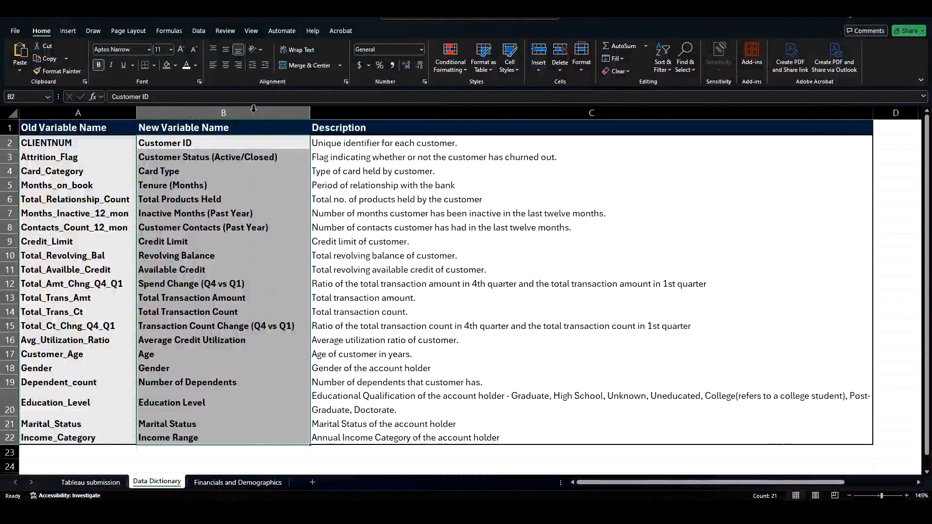
Step: Copy the new names B2:B22 and paste them transposed over the header row starting at A1 of the Financials and Demographics sheet
left_click_drag(211, 146, 223, 419)
left_click(219, 219)
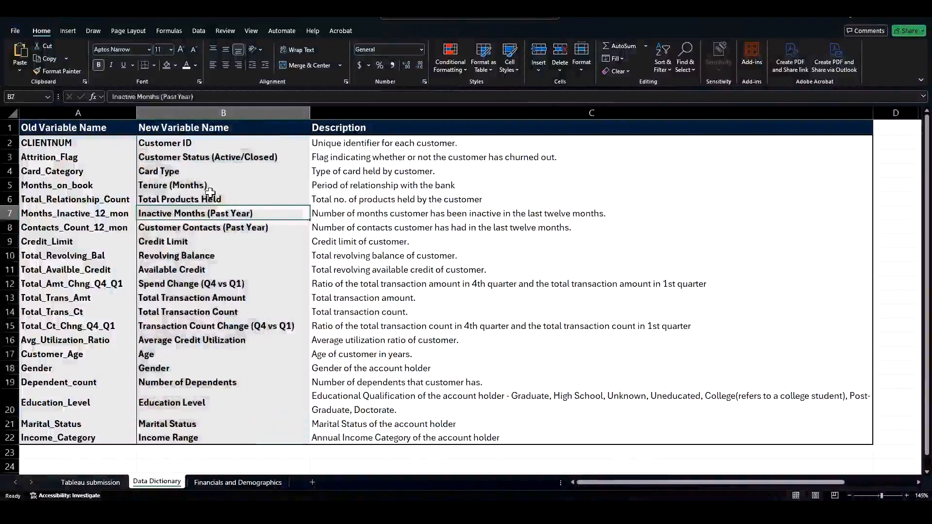
left_click_drag(209, 144, 214, 439)
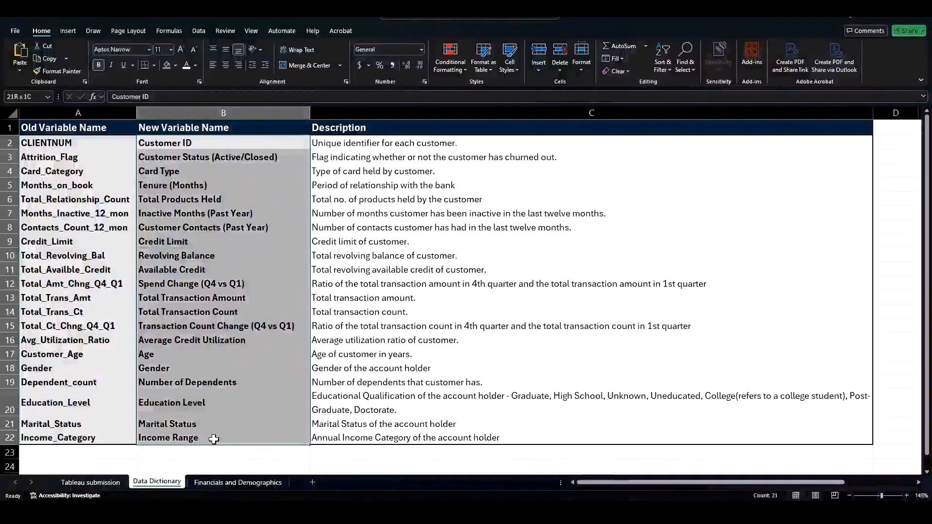
key("ctrl+c")
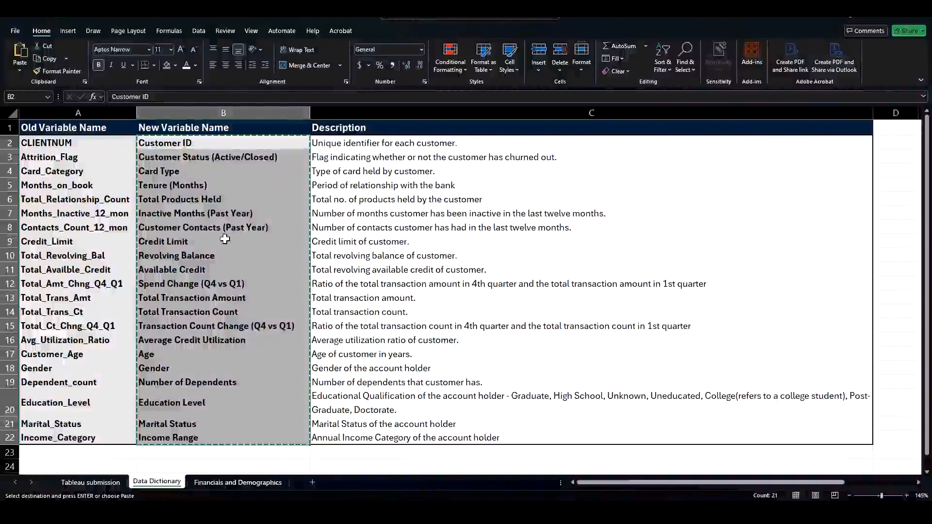
left_click(237, 483)
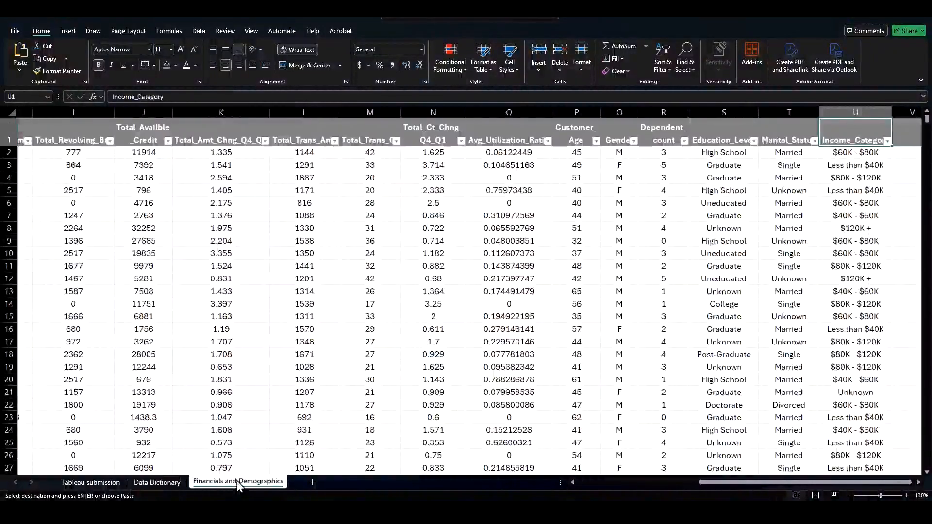
left_click_drag(740, 482, 593, 486)
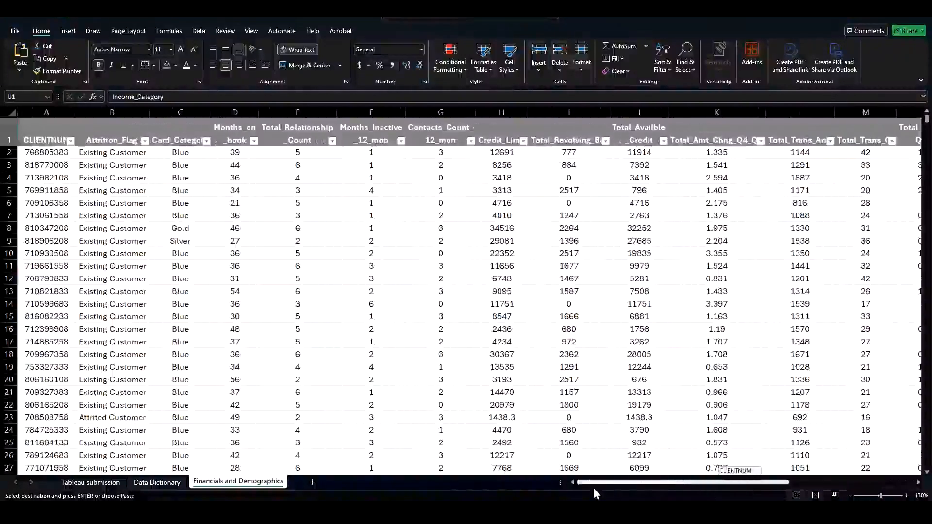
left_click(51, 138)
right_click(48, 140)
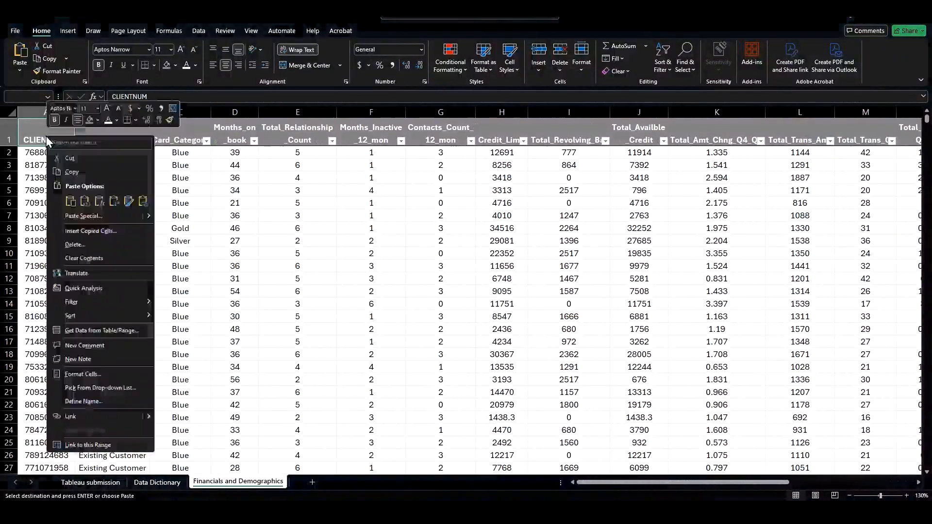
left_click(114, 200)
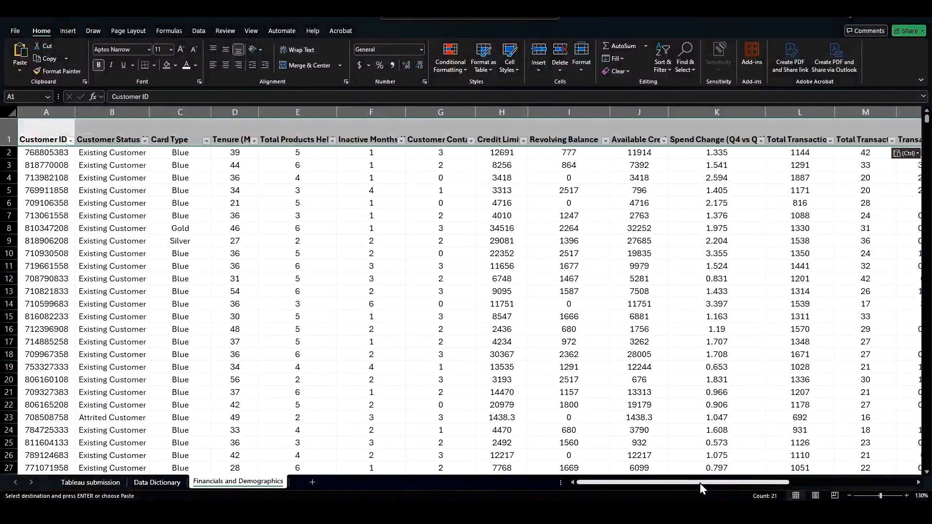
Step: Autofit the widths of columns A through U on the Financials and Demographics sheet
left_click_drag(700, 482, 856, 477)
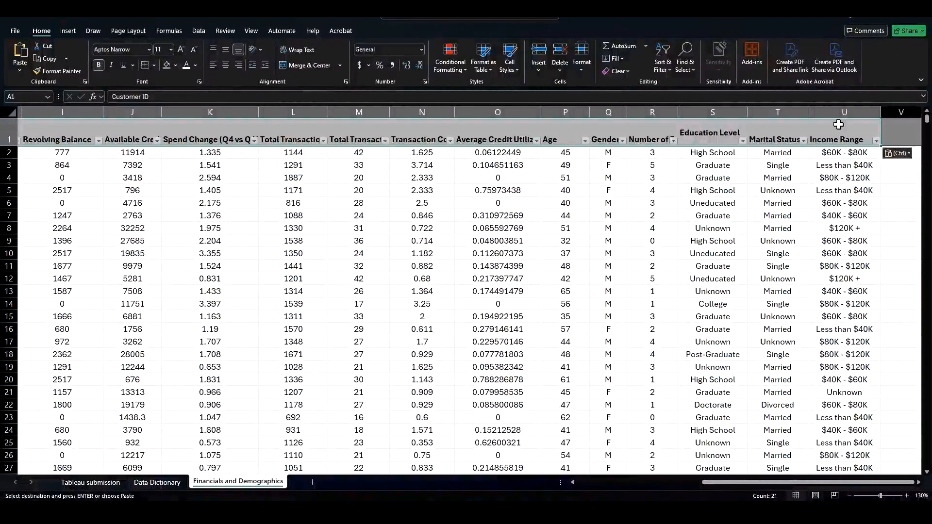
scroll(815, 216, "down", 1)
scroll(816, 216, "down", 1)
scroll(297, 243, "down", 2)
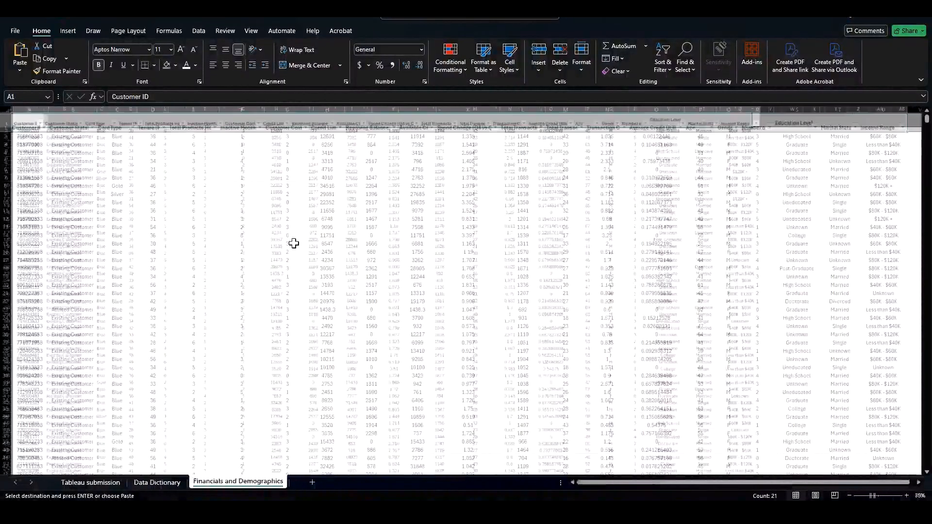
left_click_drag(28, 109, 752, 104)
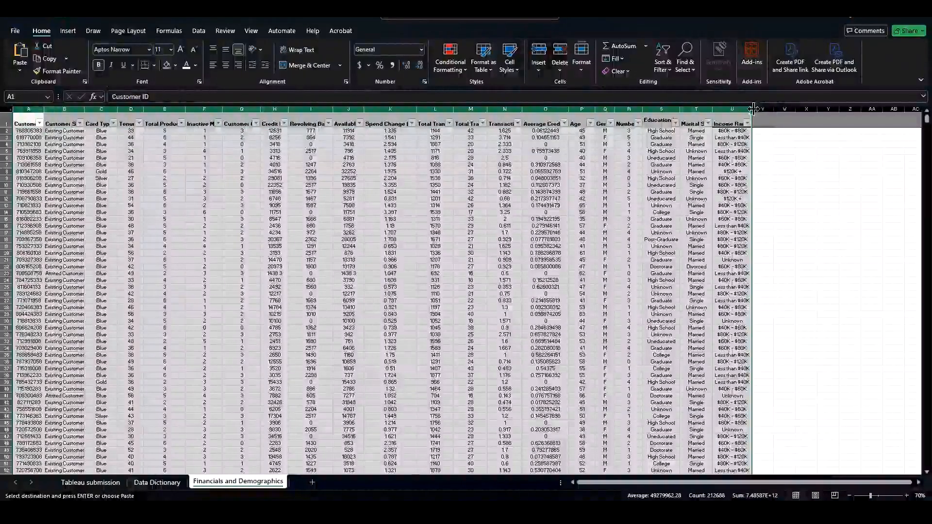
double_click(752, 108)
left_click(736, 178)
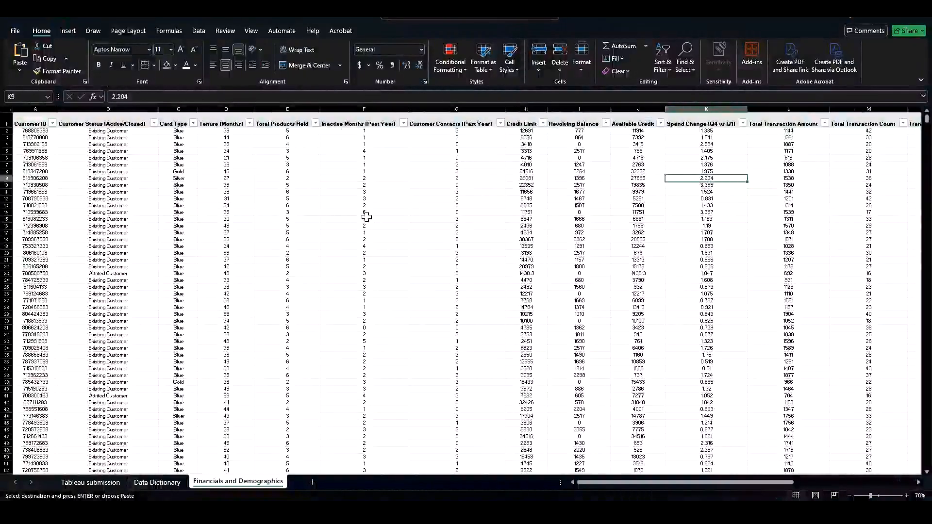
Step: Narrow the Inactive Months and Customer Contacts columns and wrap the text of header row 1
left_click_drag(407, 109, 361, 112)
left_click(6, 123)
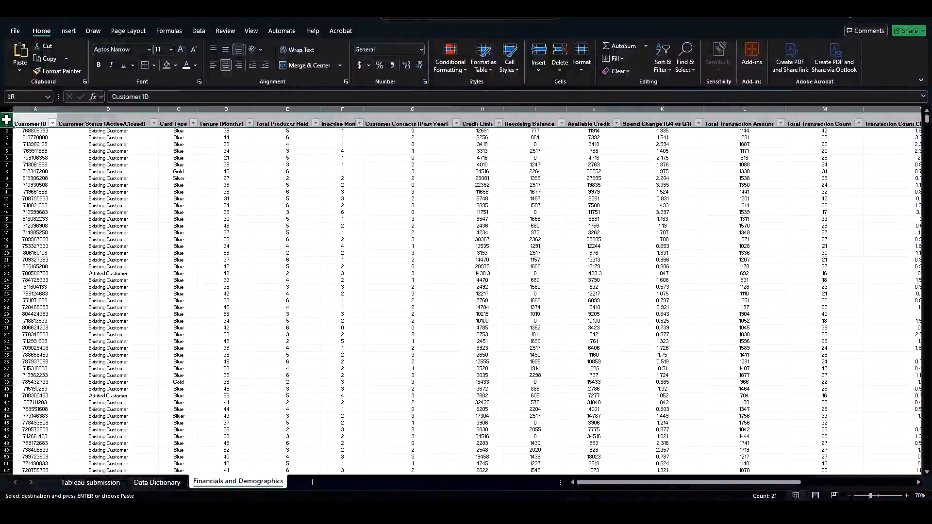
left_click(298, 48)
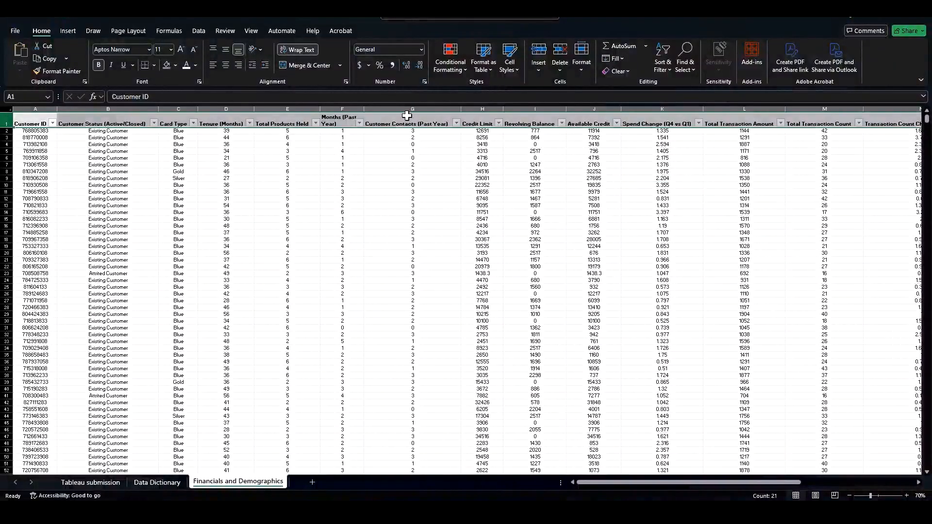
left_click_drag(453, 108, 417, 108)
left_click(391, 151)
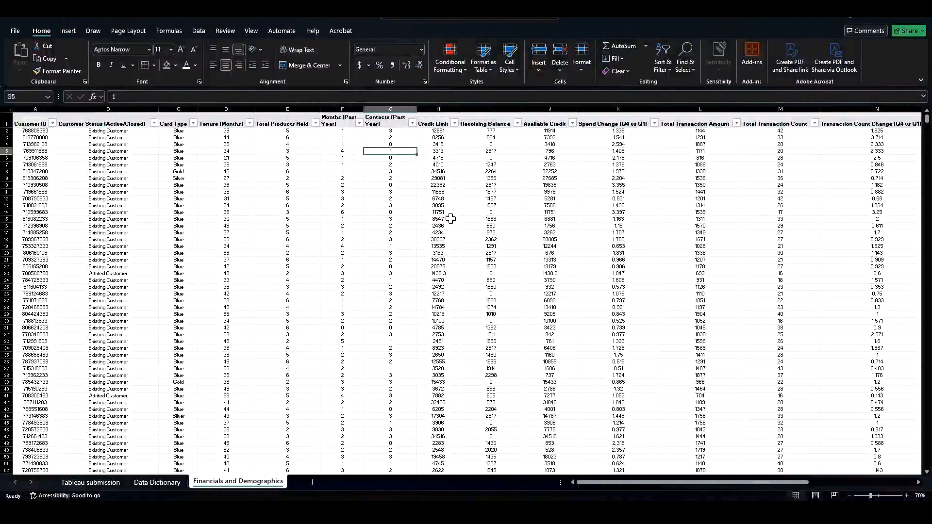
left_click(180, 166)
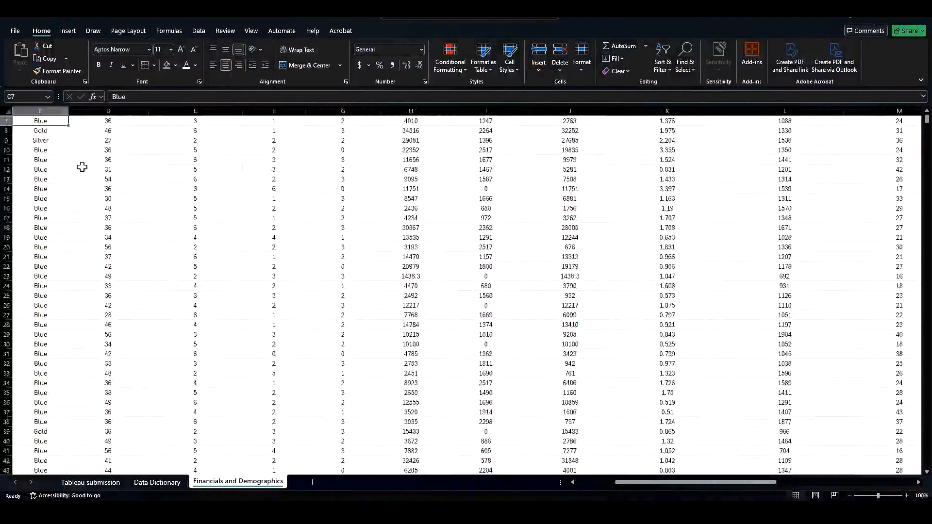
scroll(77, 170, "up", 2)
key("alt+Tab")
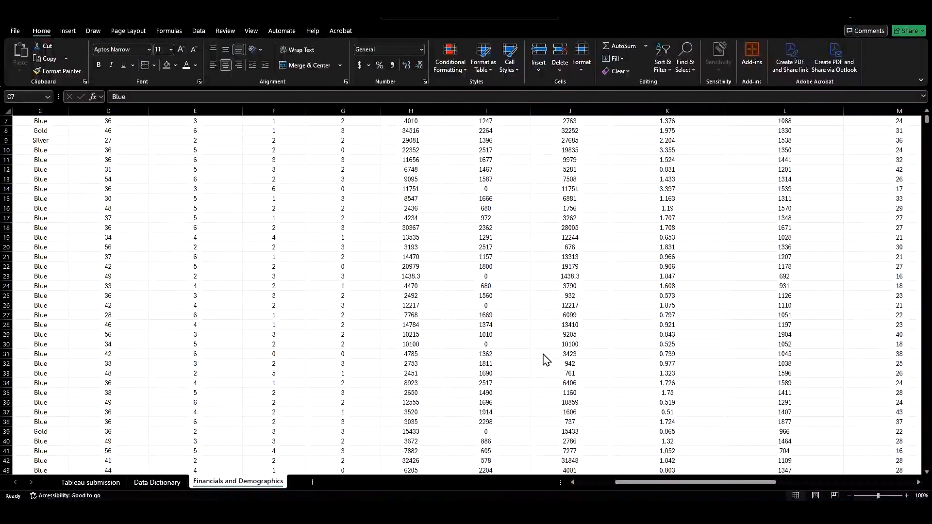
scroll(545, 358, "up", 2)
left_click(640, 482)
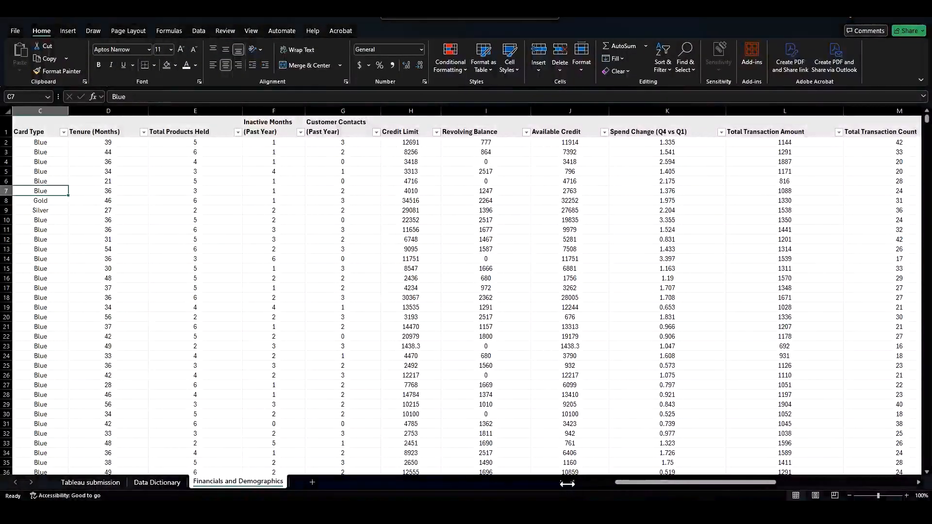
left_click_drag(616, 486, 810, 487)
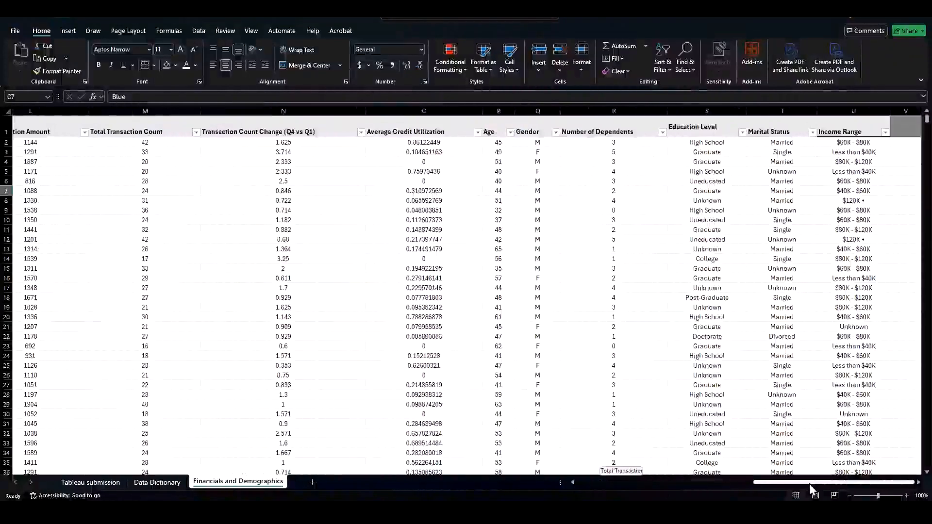
Step: Select the entire Financials and Demographics sheet and widen its columns to fit their contents
left_click(537, 110)
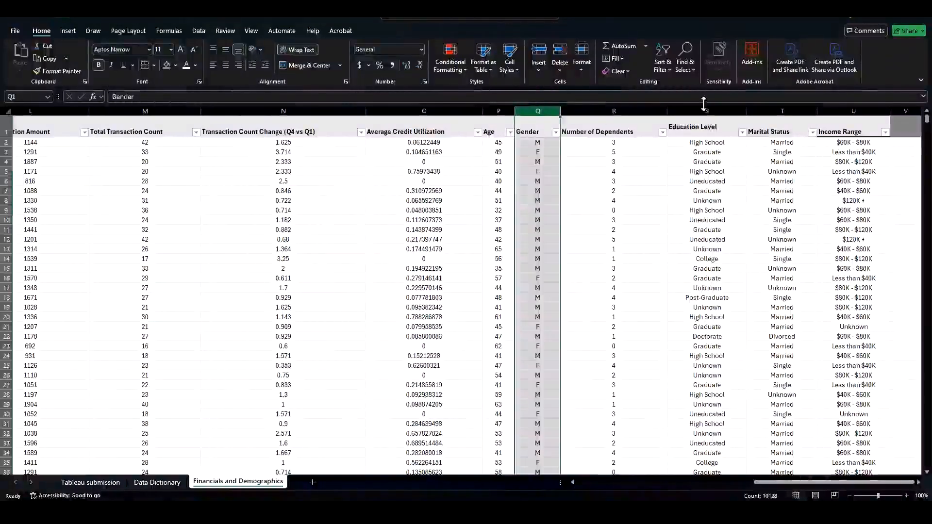
left_click(771, 127)
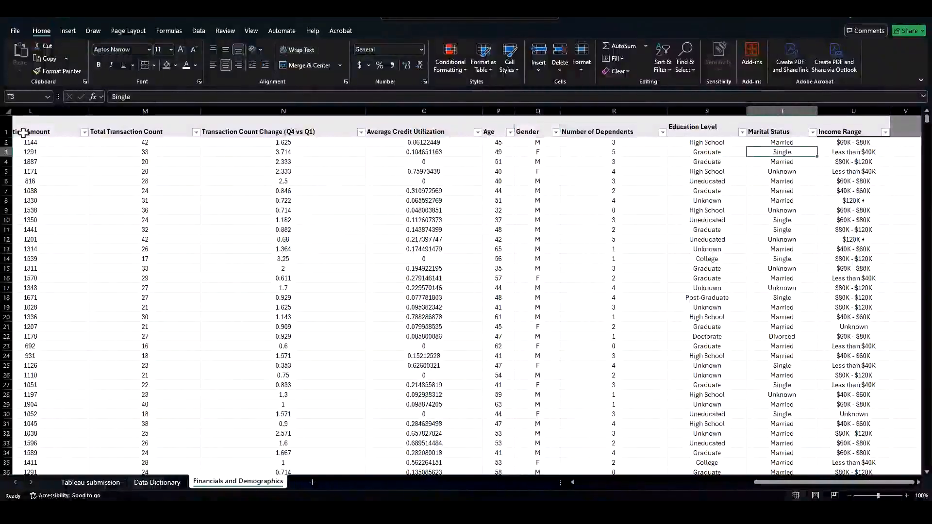
left_click(6, 131)
left_click(146, 68)
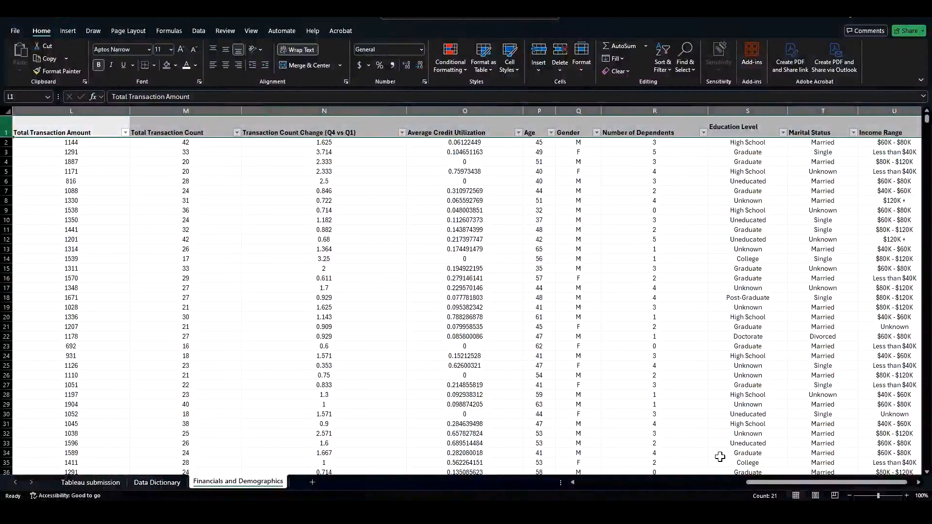
left_click_drag(768, 484, 768, 484)
left_click(659, 231)
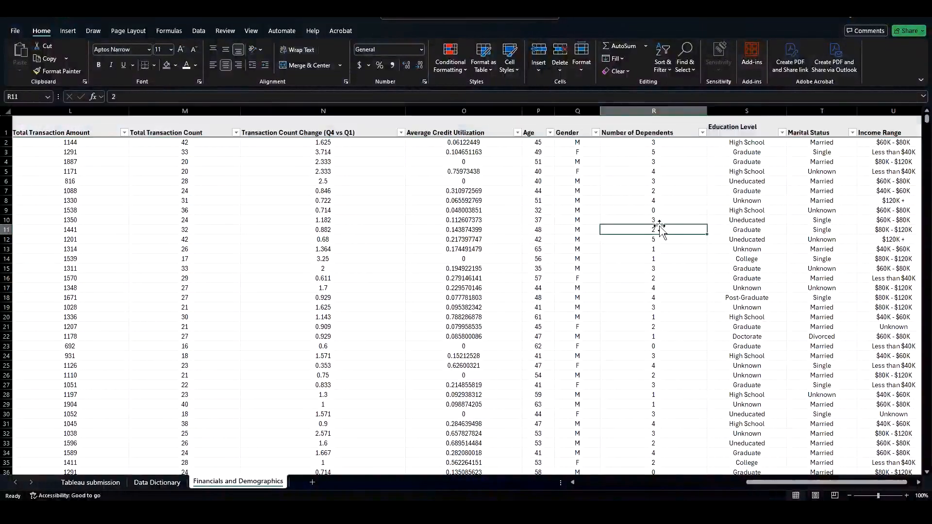
Step: Move the Number of Dependents column so it sits in front of the Gender column
left_click(651, 111)
key("ctrl+x")
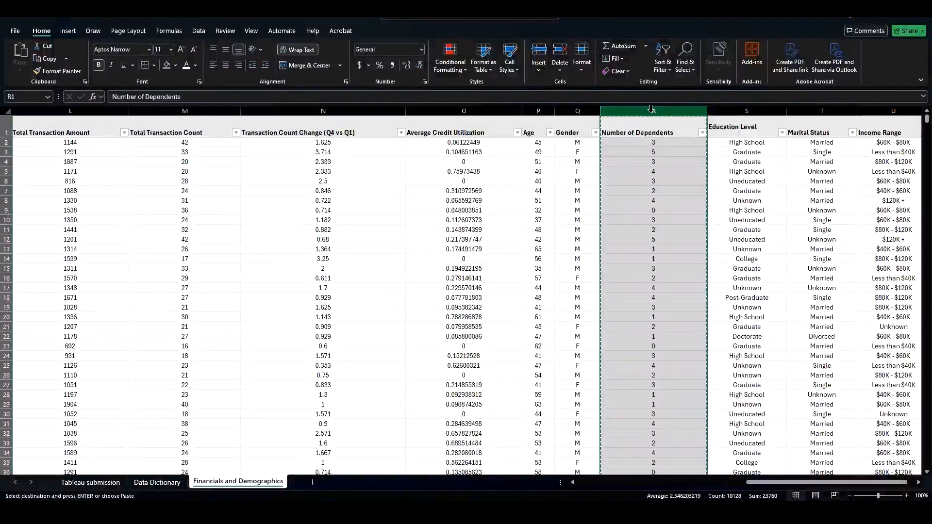
right_click(583, 112)
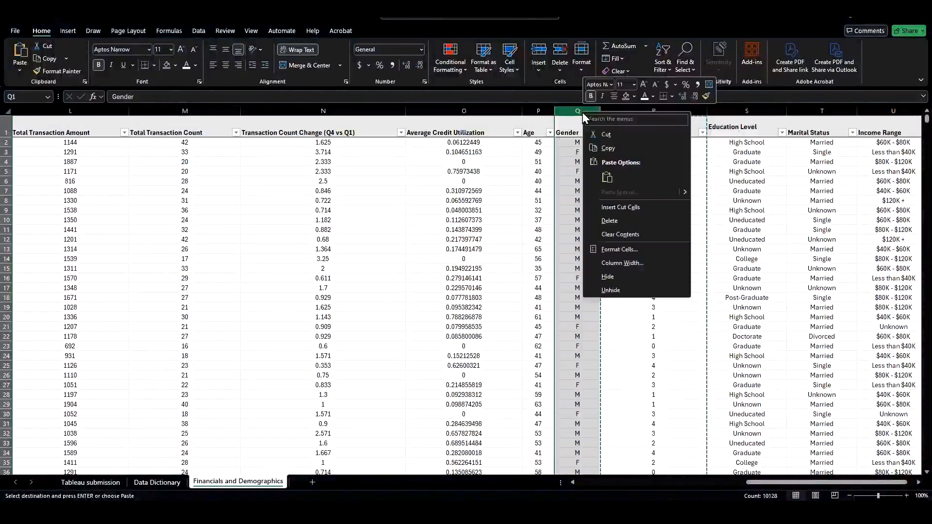
left_click(619, 207)
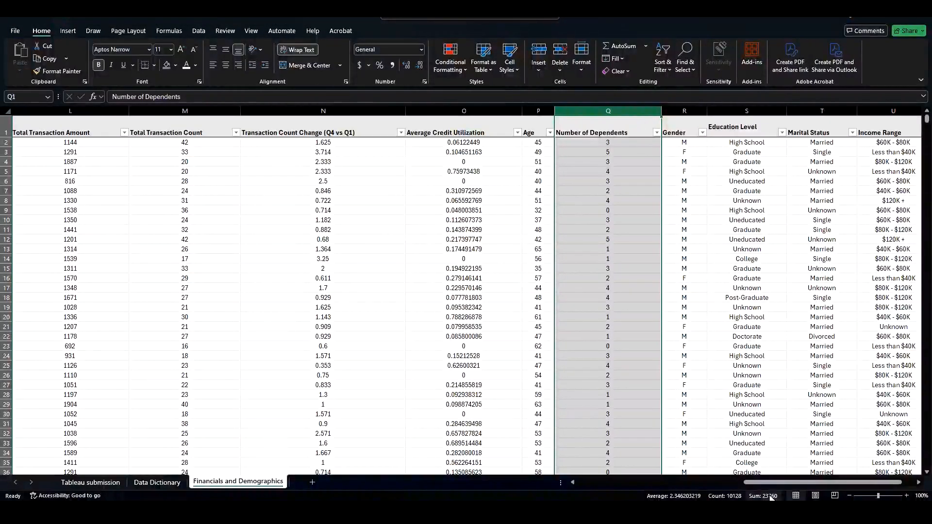
Step: Move the Gender, Education Level, Marital Status and Income Range columns in front of Tenure (Months)
scroll(774, 483, "right", 2)
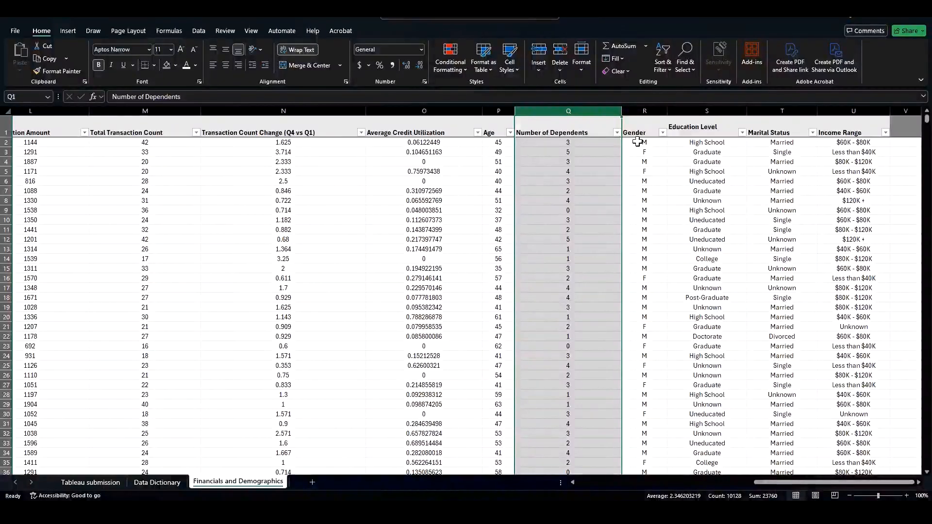
left_click_drag(641, 110, 828, 109)
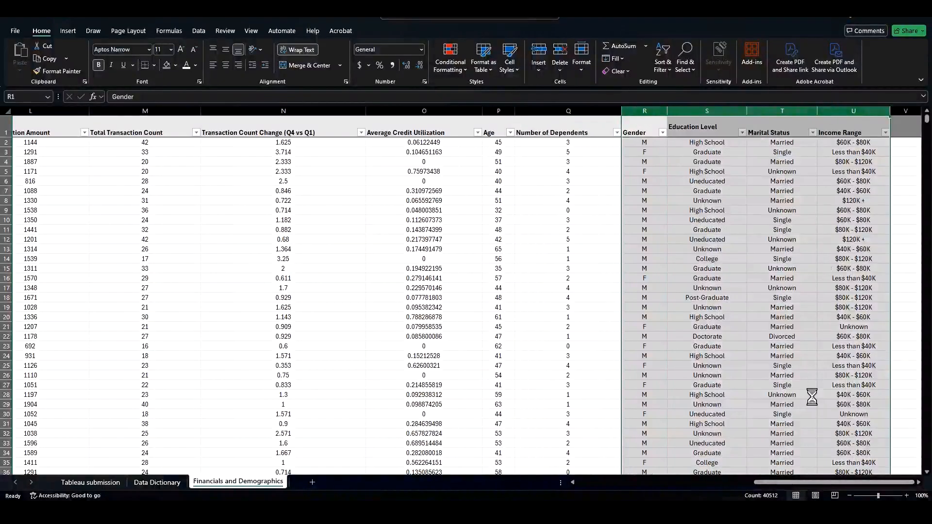
key("ctrl+x")
left_click_drag(794, 482, 546, 481)
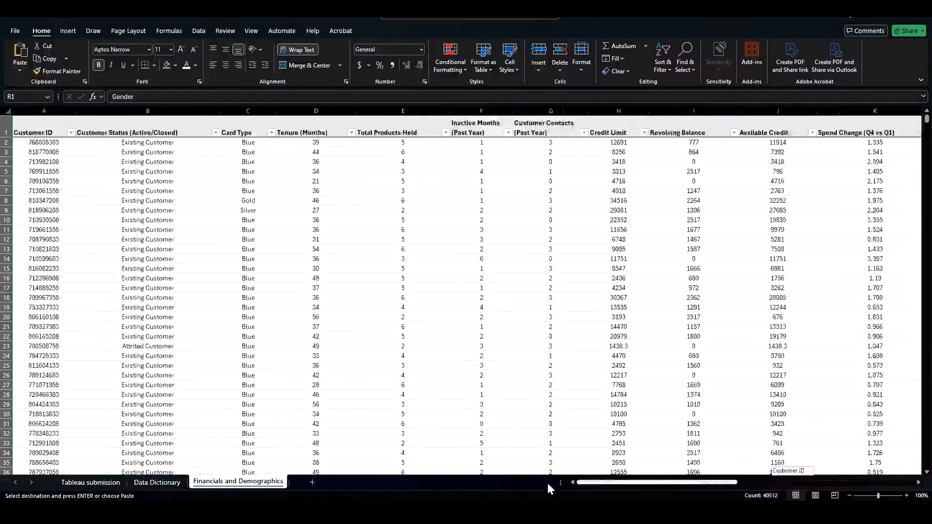
left_click(323, 109)
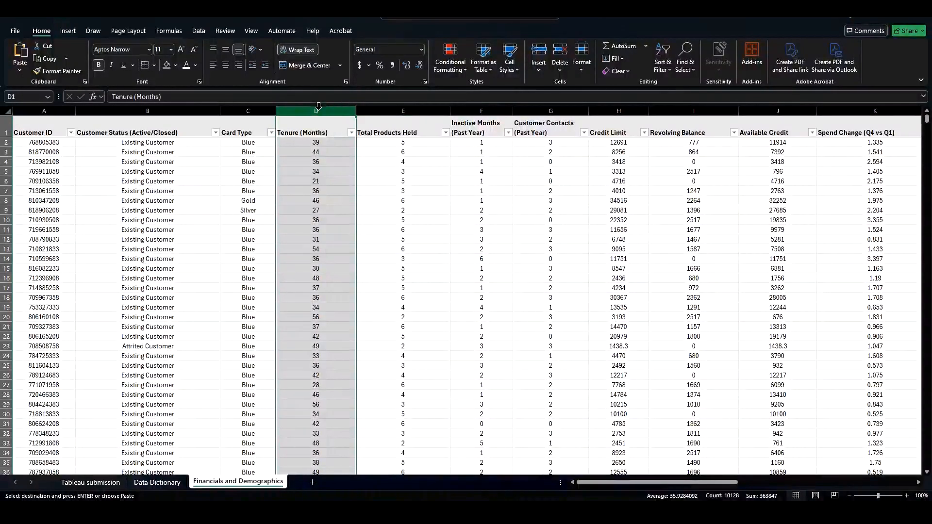
right_click(320, 111)
left_click(357, 204)
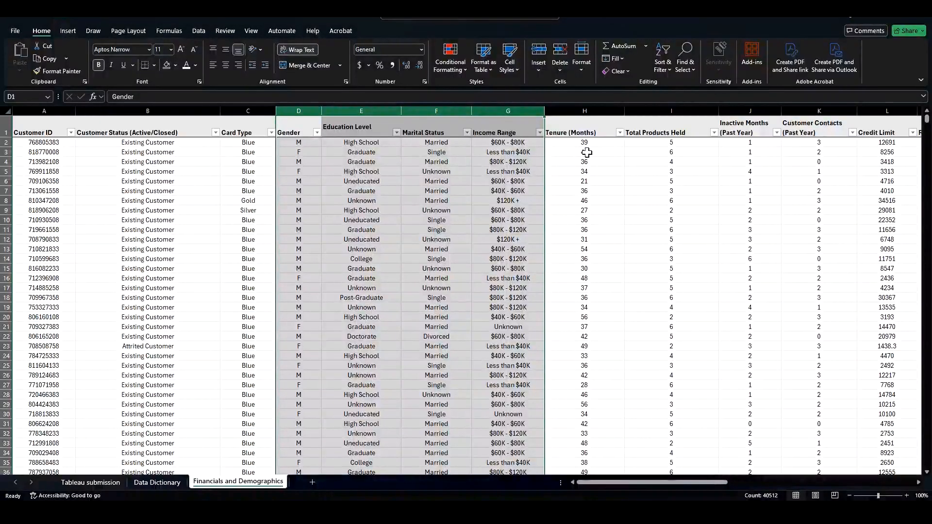
key("ctrl+z")
left_click(296, 117)
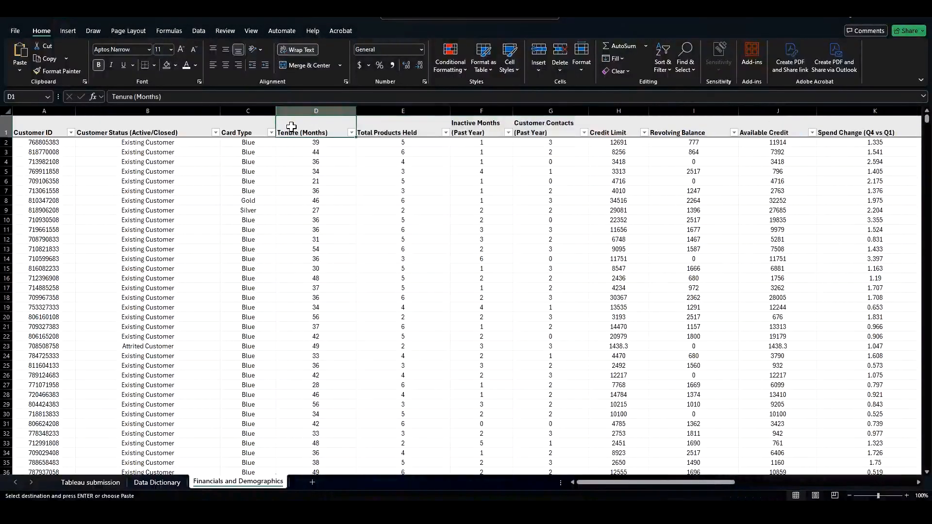
key("ctrl+y")
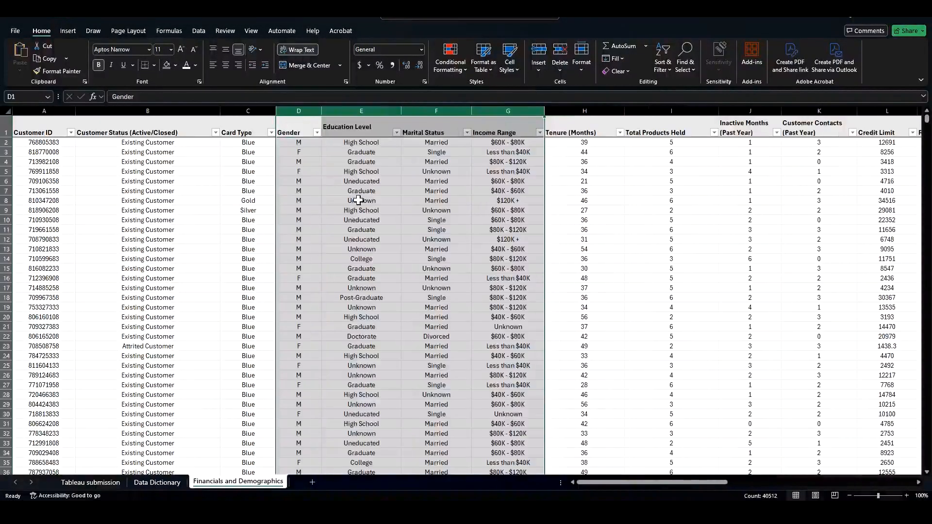
Step: Narrow the Customer Status (Active/Closed) column so its header wraps onto two lines
left_click(454, 210)
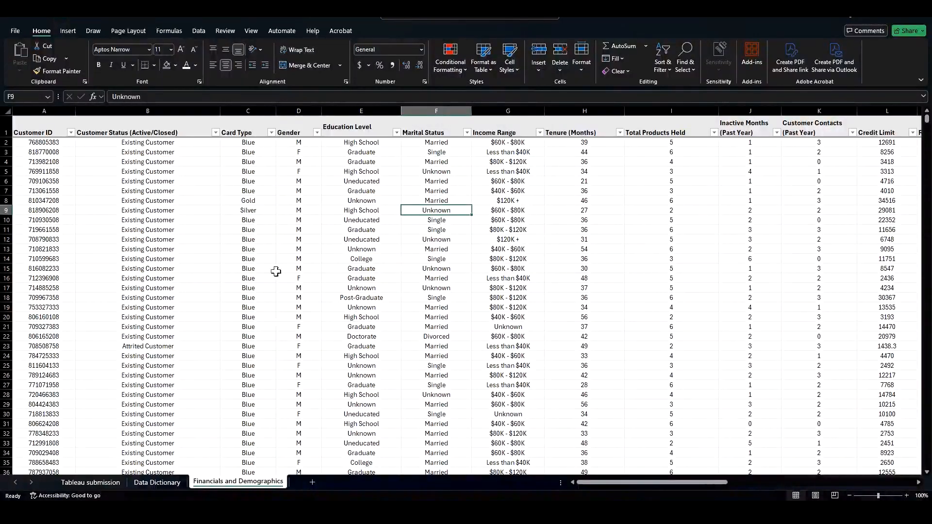
left_click_drag(645, 482, 840, 485)
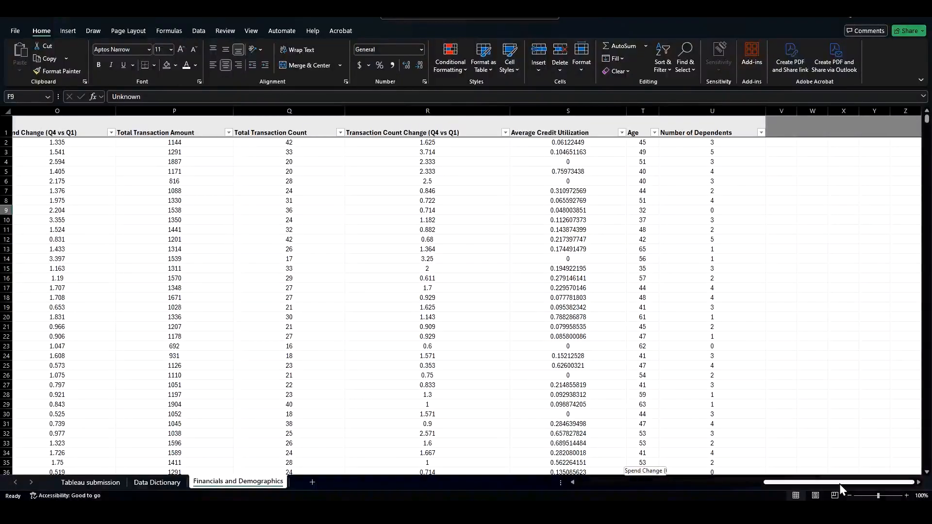
left_click_drag(840, 484, 681, 476)
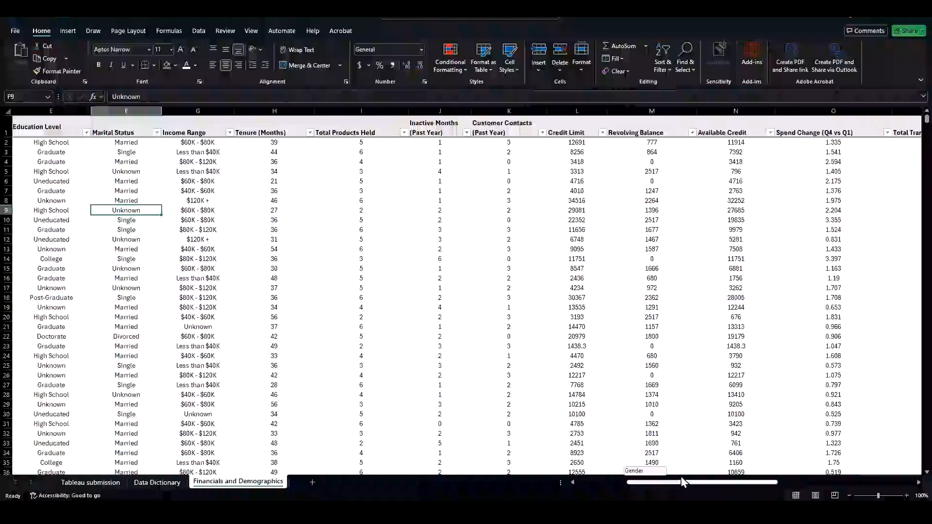
left_click_drag(681, 477, 631, 481)
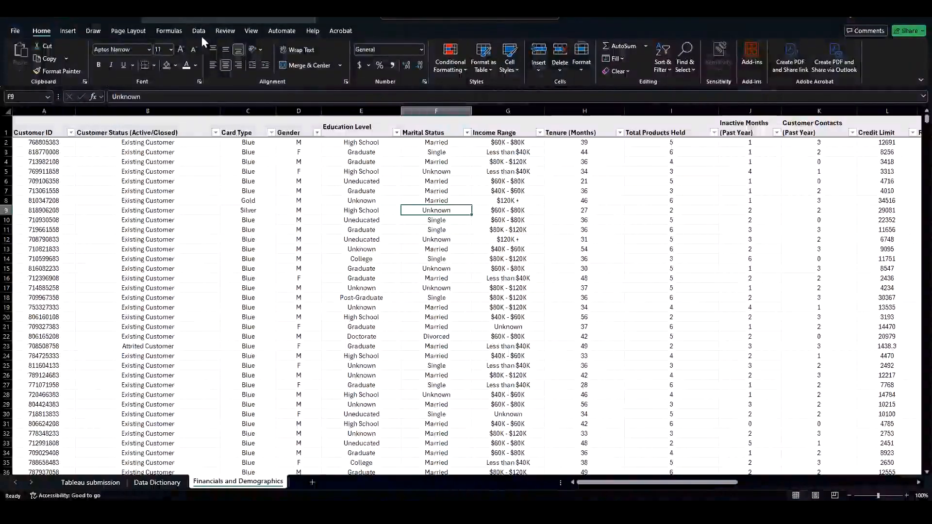
left_click_drag(219, 113, 153, 113)
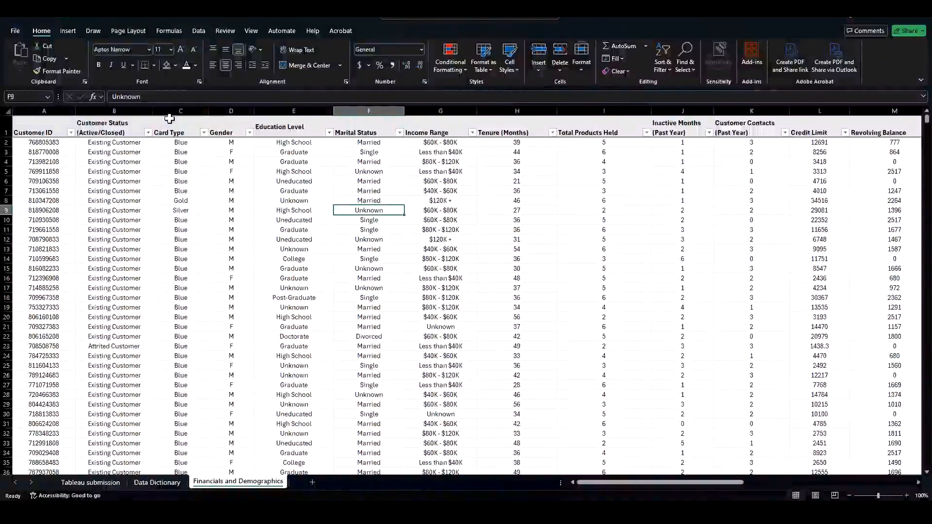
Step: Select the whole sheet and center all cells both horizontally and vertically
left_click(8, 111)
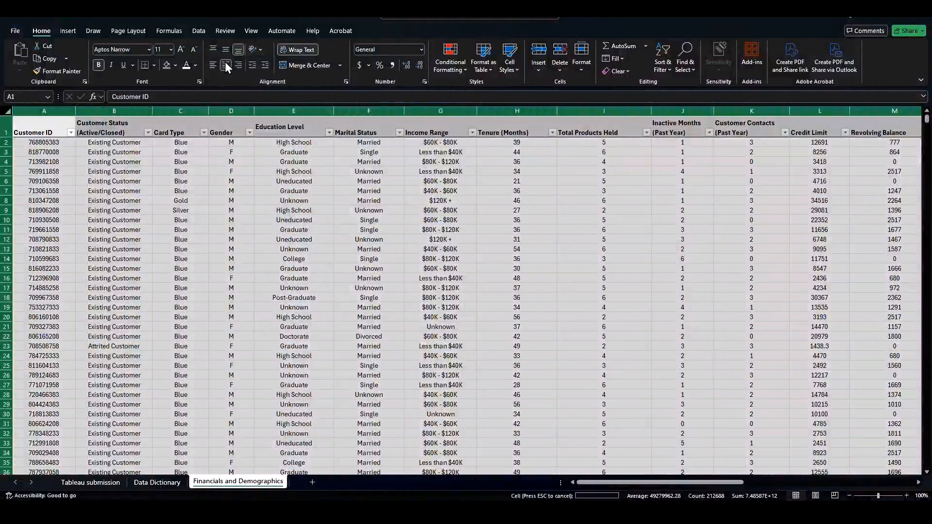
left_click(225, 63)
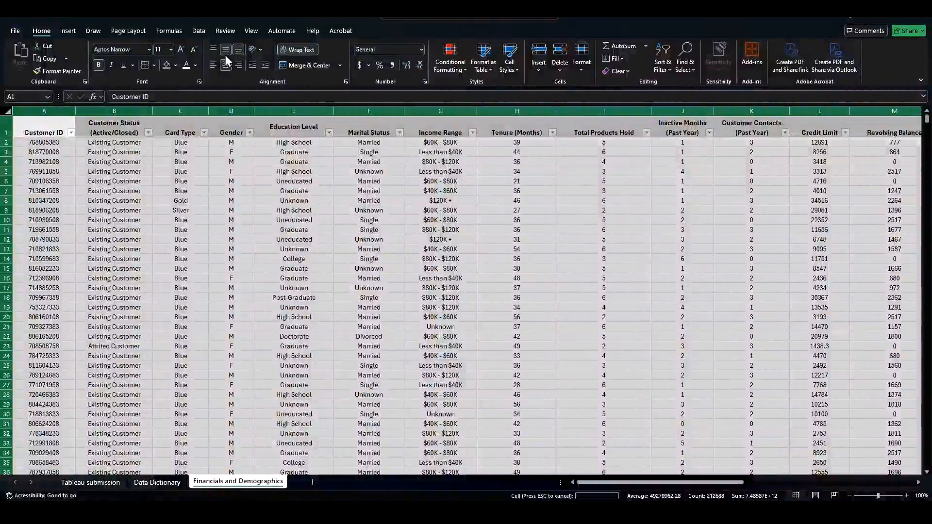
left_click(225, 50)
left_click(279, 209)
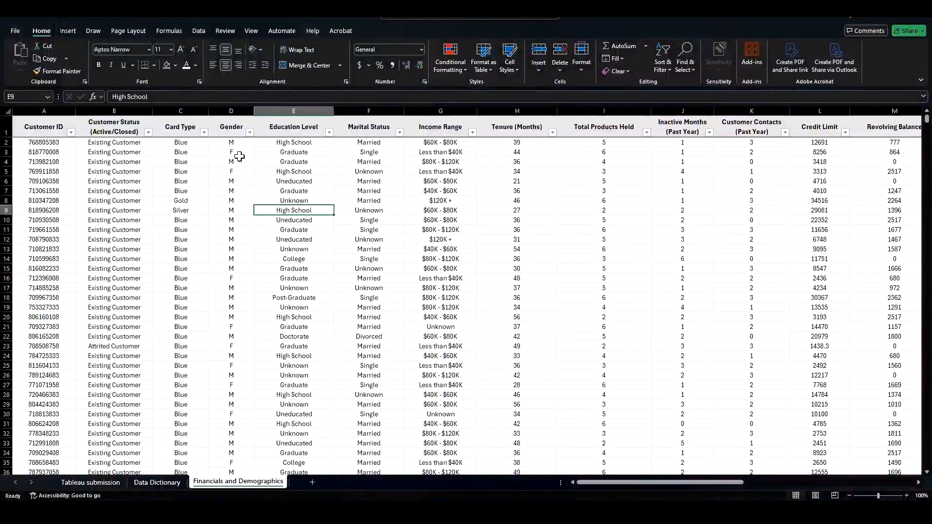
Step: Insert a new column before Education Level and give it the header Sex
left_click(297, 108)
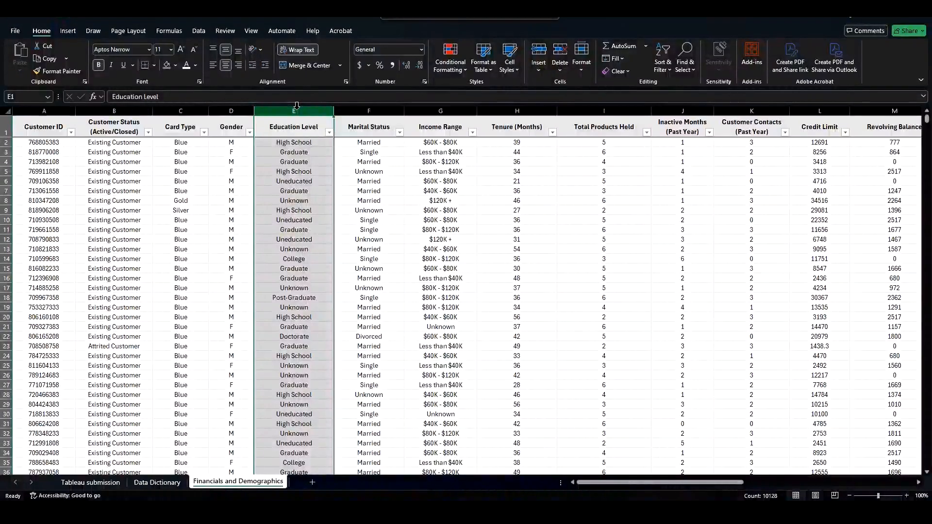
right_click(298, 108)
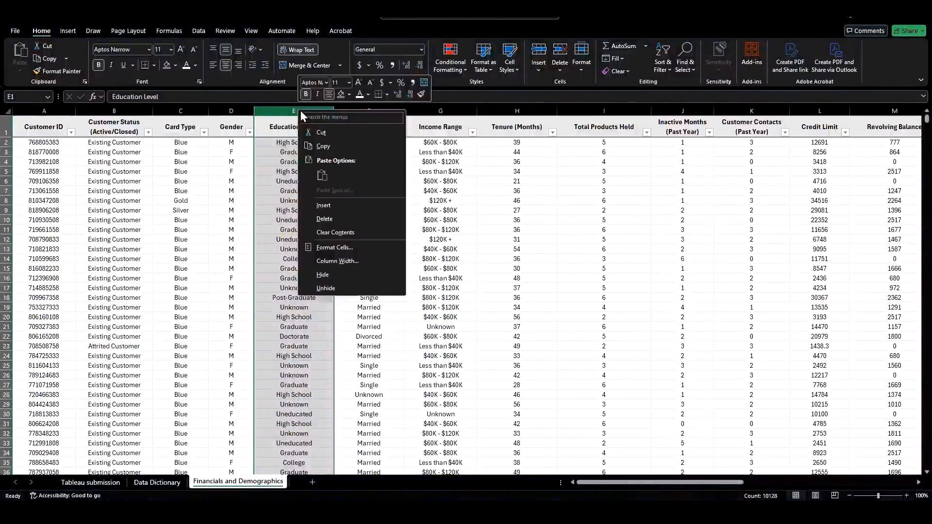
left_click(333, 201)
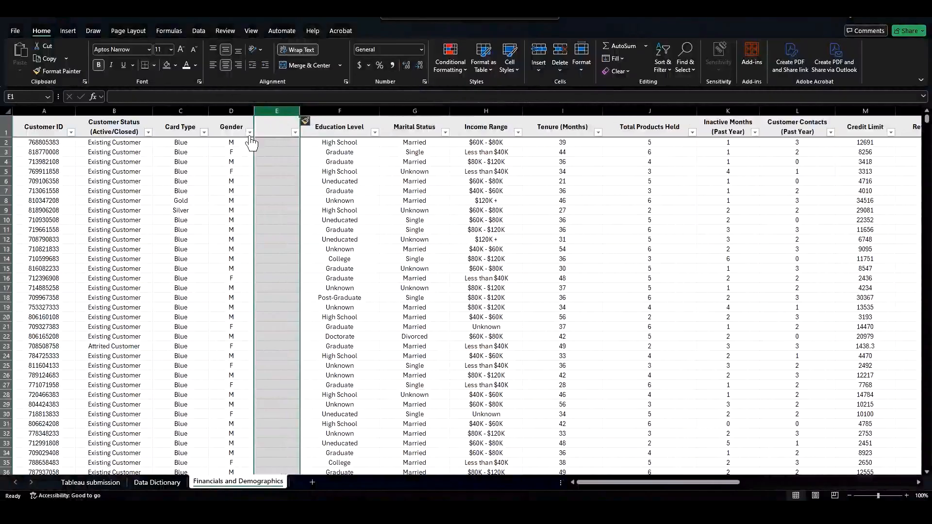
left_click(249, 132)
left_click(269, 128)
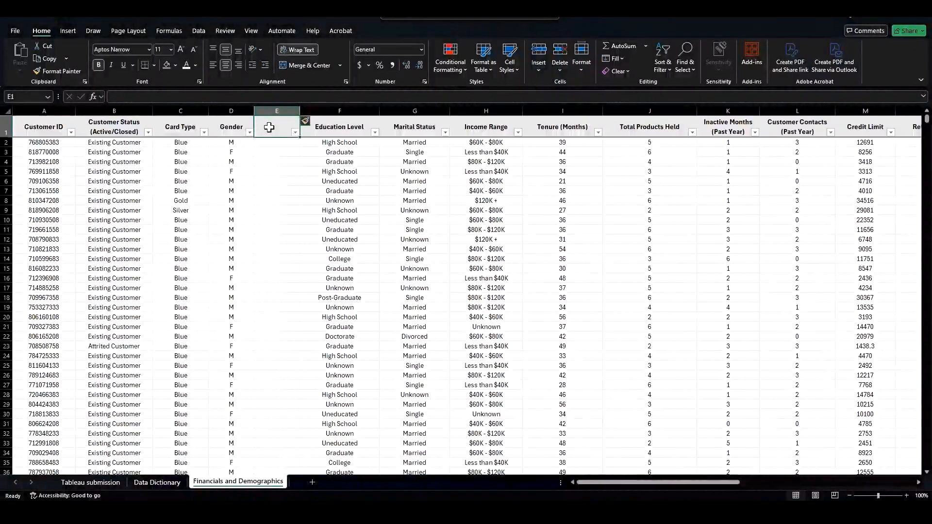
type("Sex")
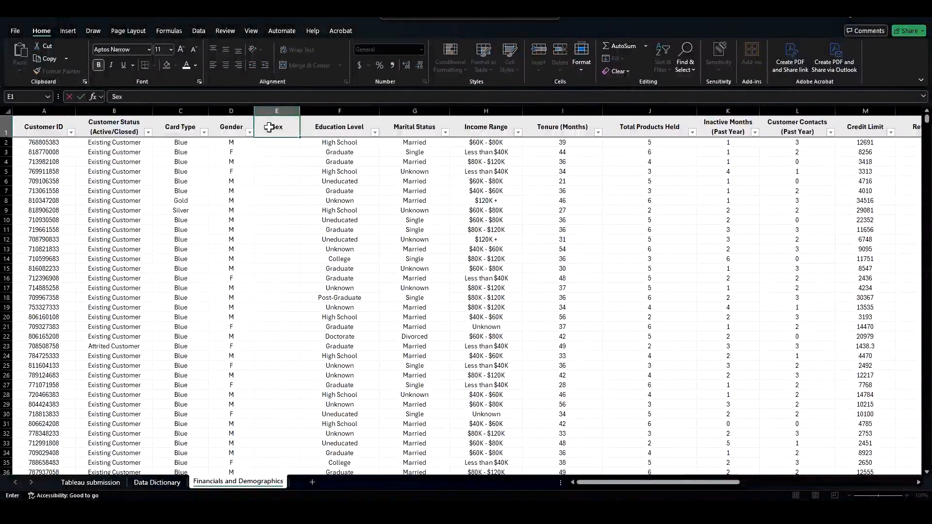
key("Return")
Step: Enter =IF(D2="M","Male","Female") in E2 and fill it down the Sex column
type("=if(")
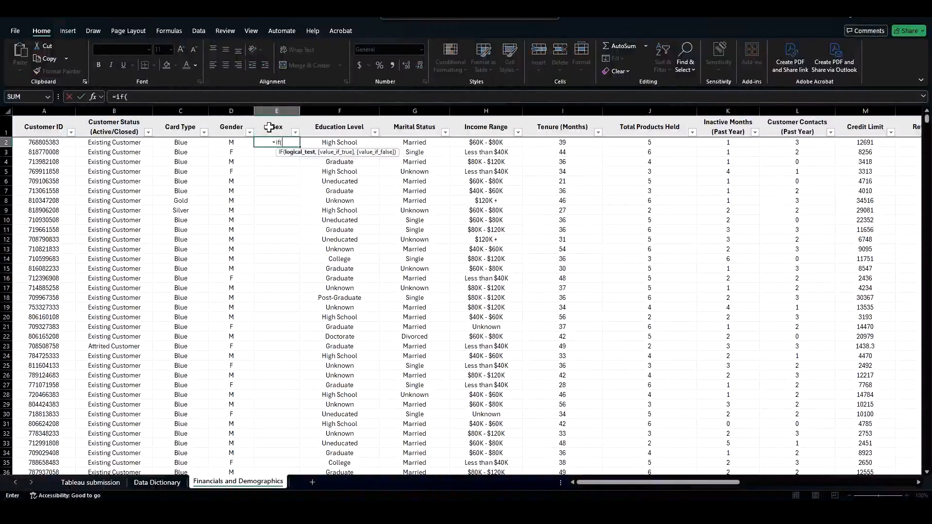
key("Left")
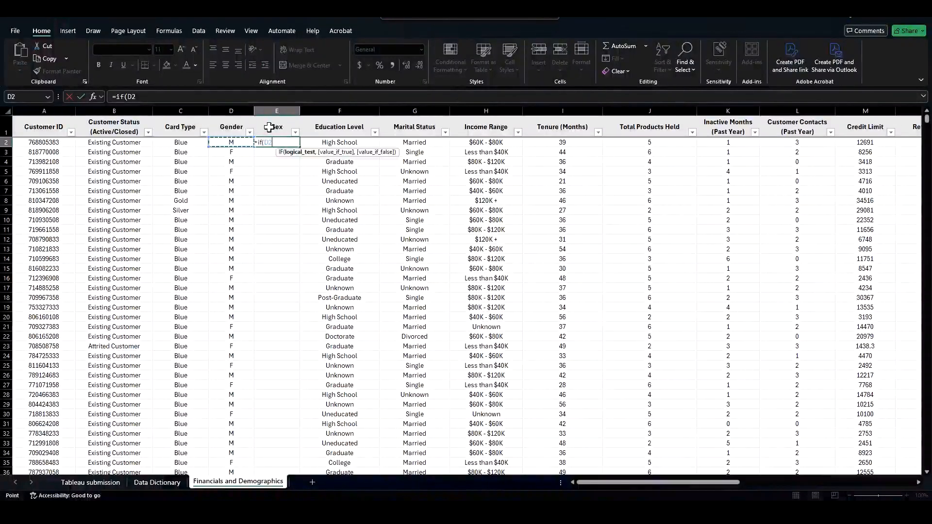
type("=\"M\",")
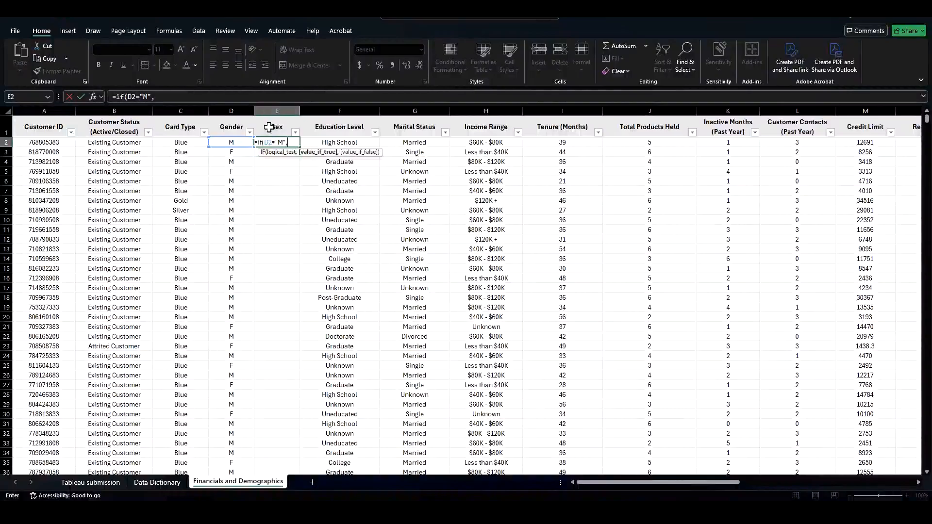
type("\"Male\",\"F")
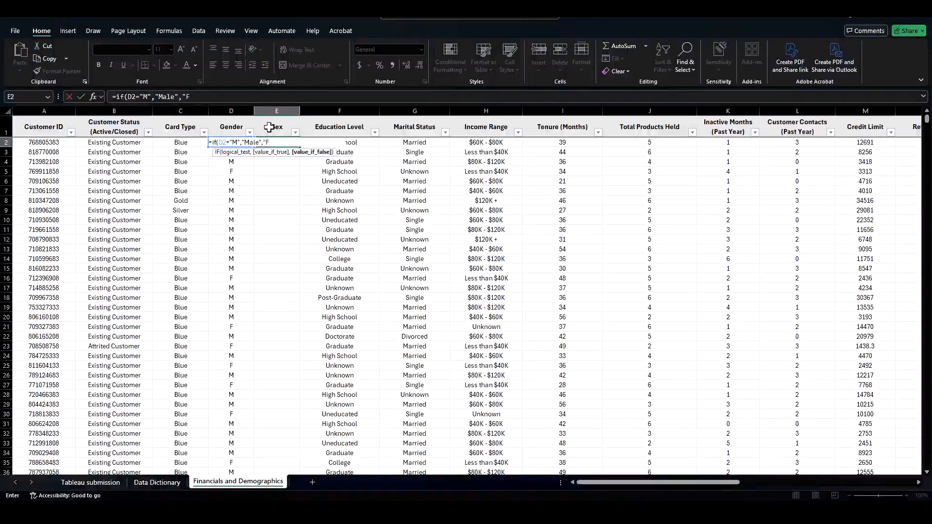
type("emale\")")
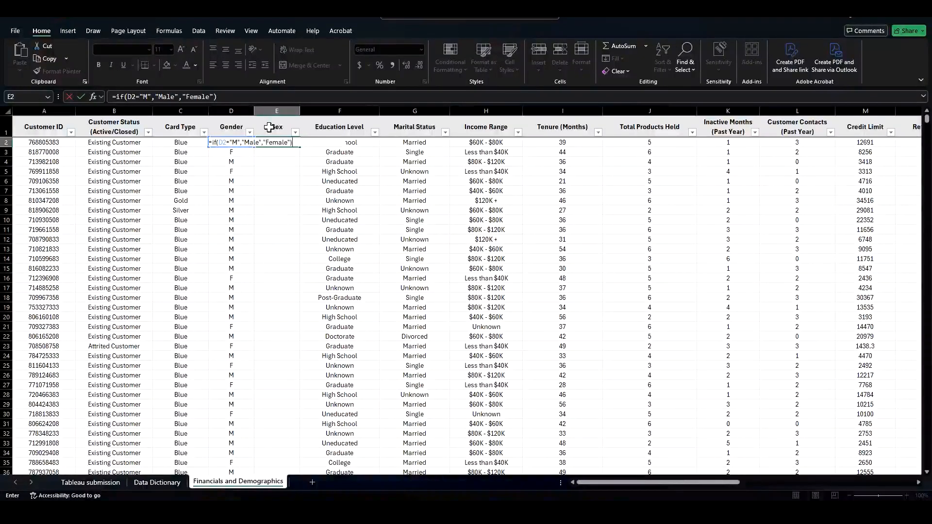
key("Return")
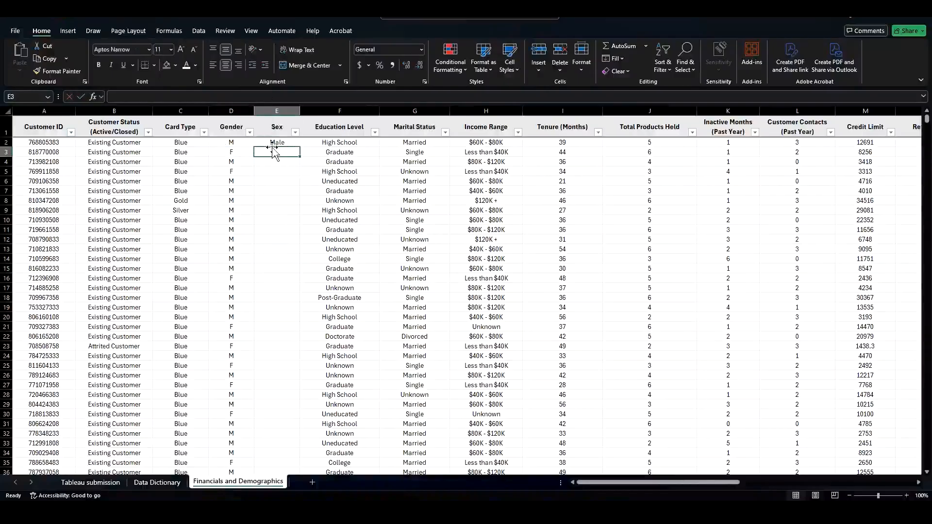
left_click(275, 141)
double_click(300, 146)
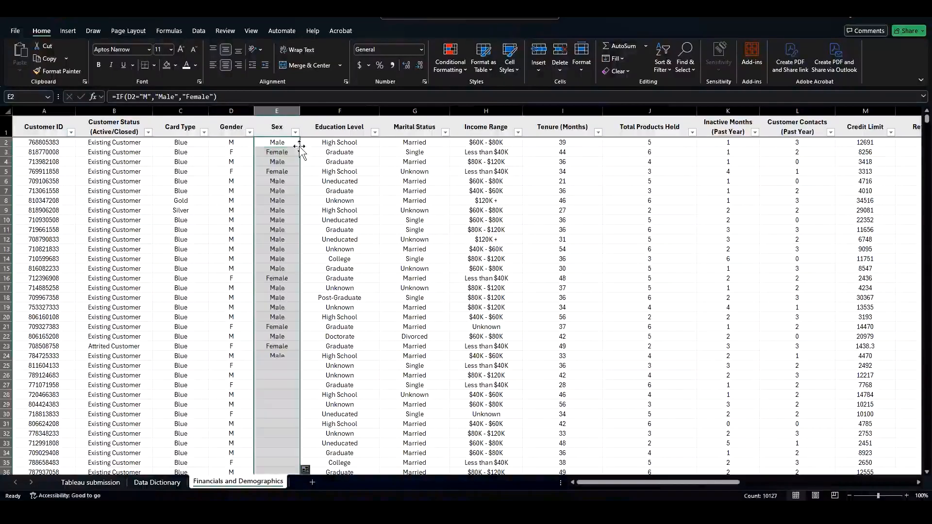
left_click(277, 189)
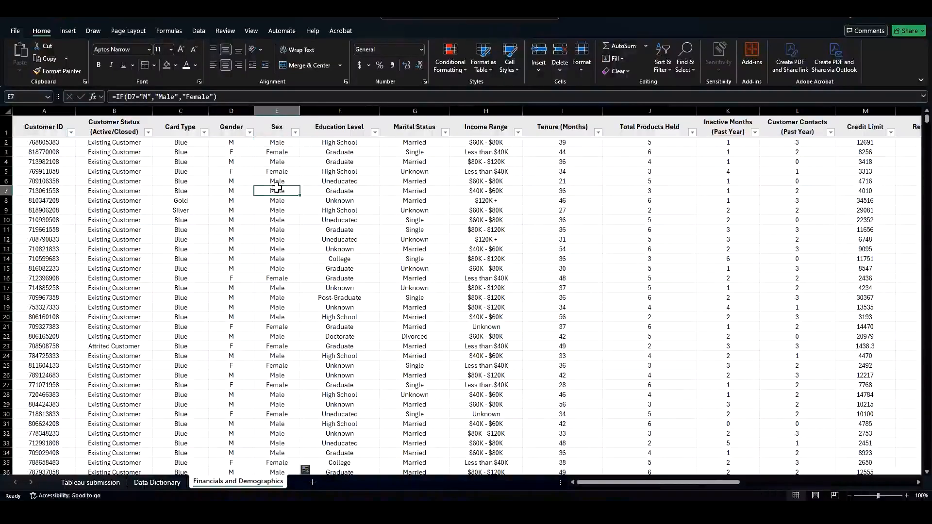
Step: Convert the Sex column's formulas into static values by copying the column and pasting it back as values
key("ctrl+Down")
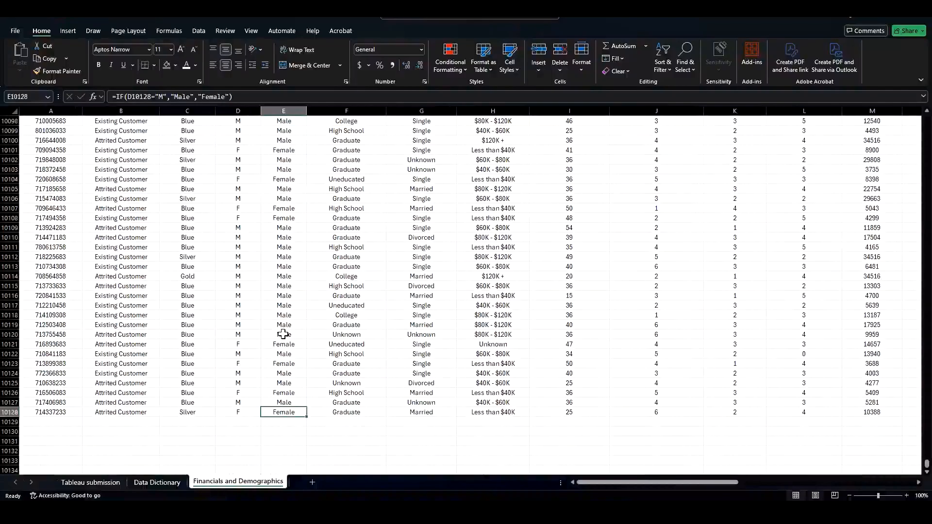
key("ctrl+Up")
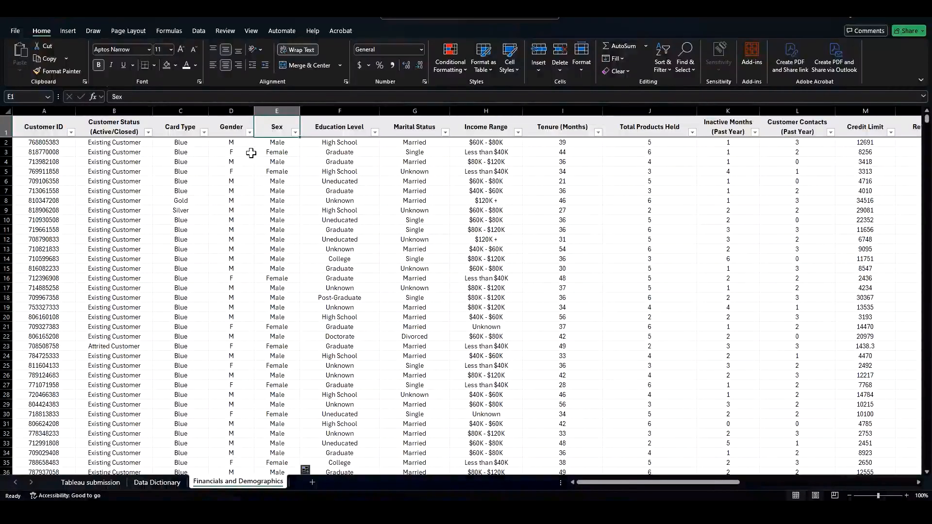
left_click(271, 152)
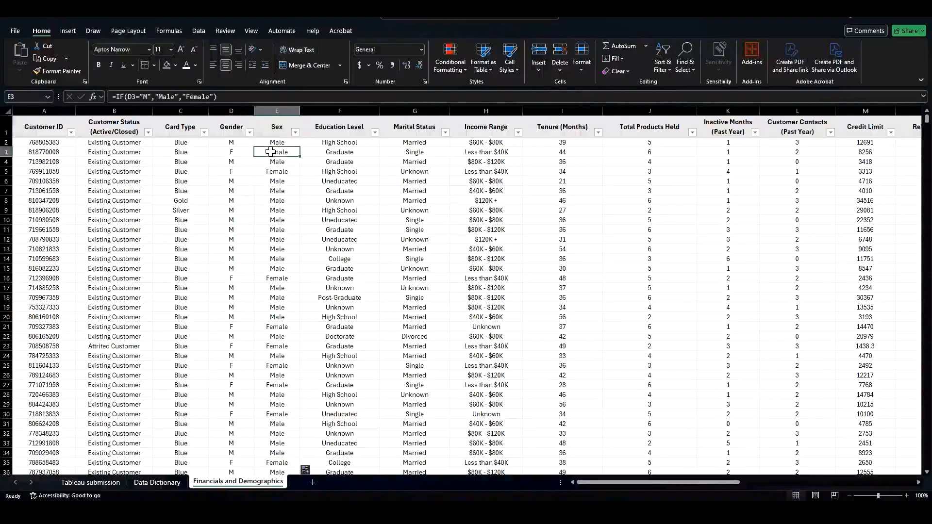
left_click(283, 106)
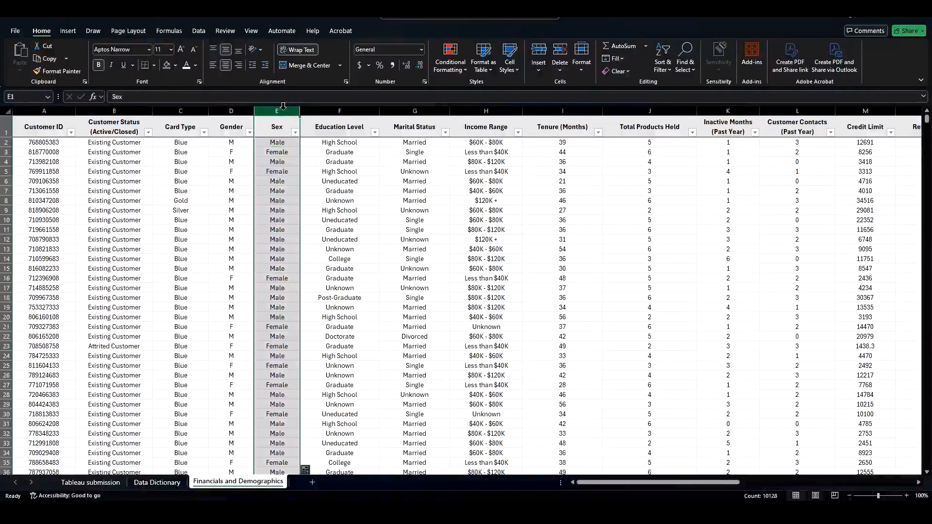
key("ctrl+c")
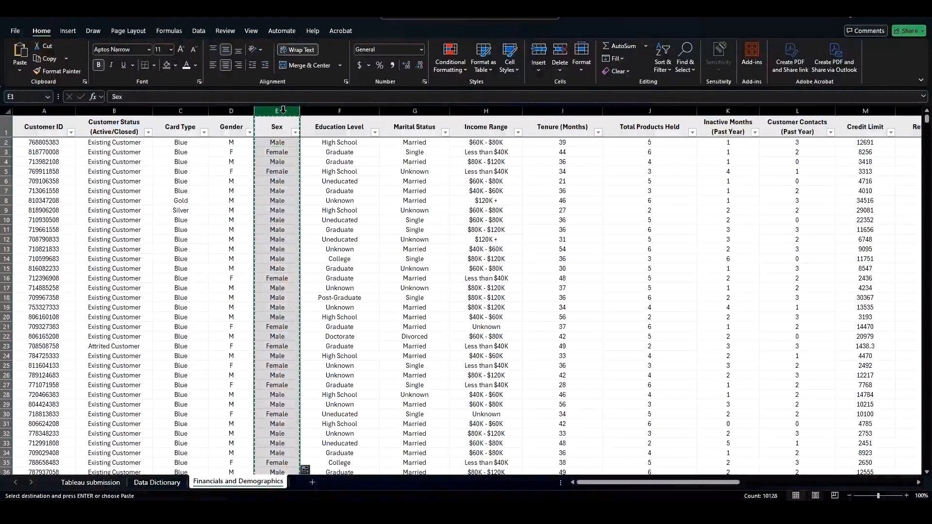
key("ctrl+shift+v")
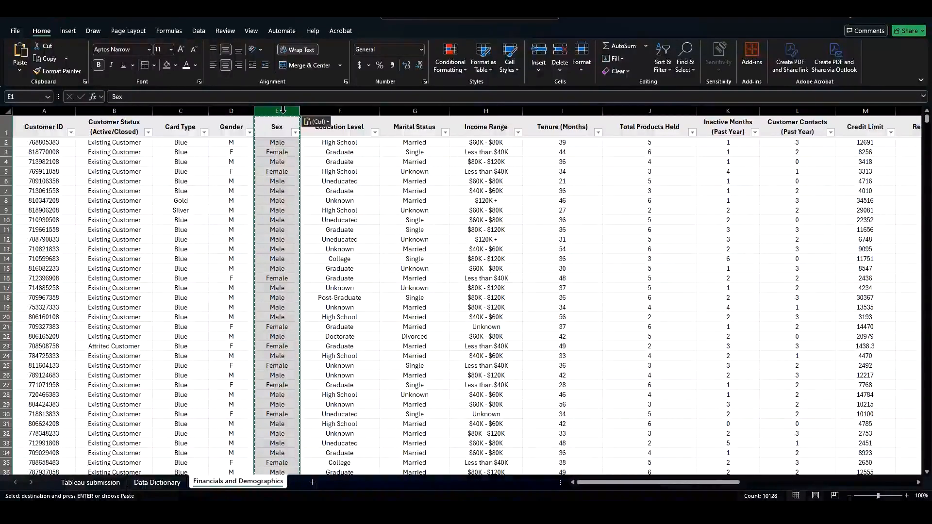
left_click(292, 201)
Step: Delete the original Gender column
right_click(238, 111)
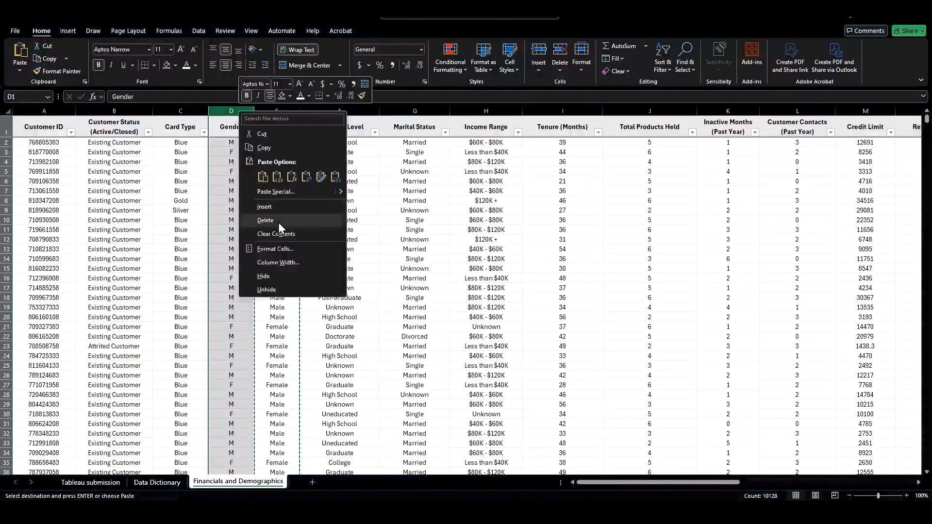
left_click(278, 222)
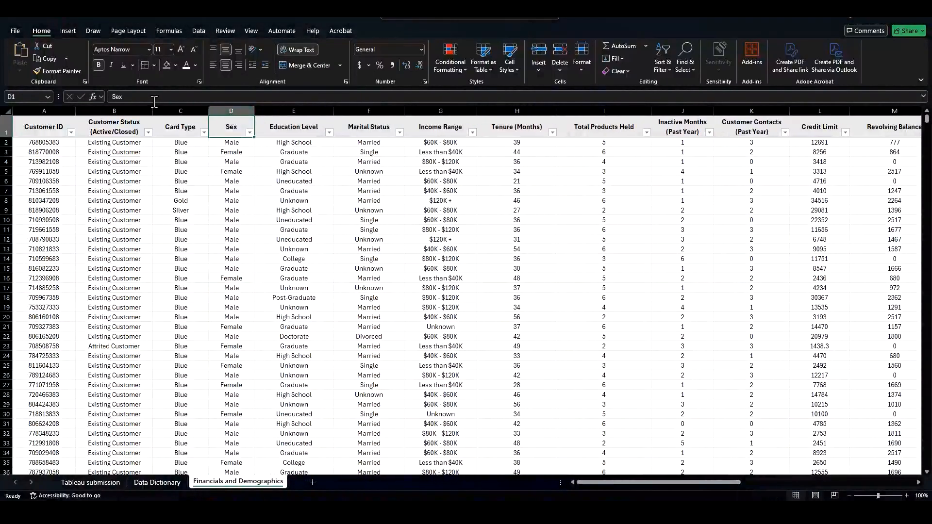
Step: Rename the Sex column header to Client Sex
left_click_drag(152, 98, 57, 99)
left_click(82, 93)
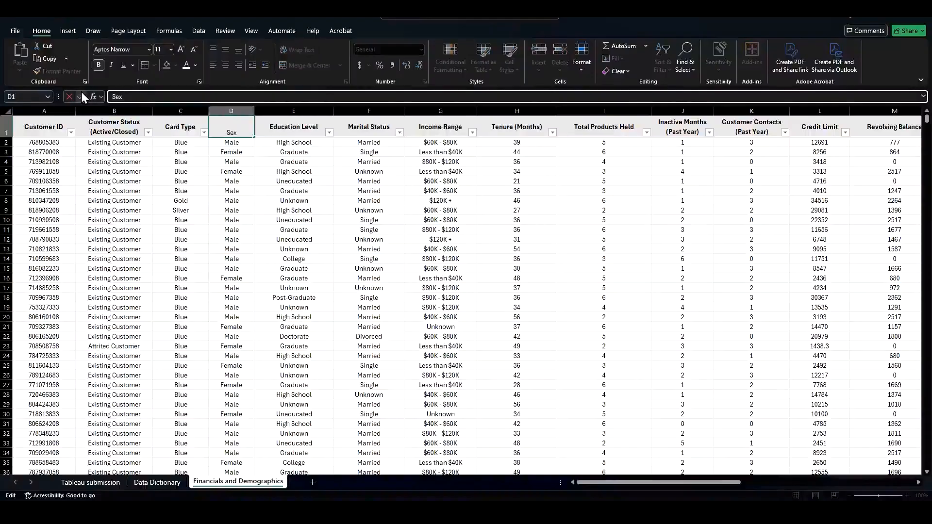
type("Client")
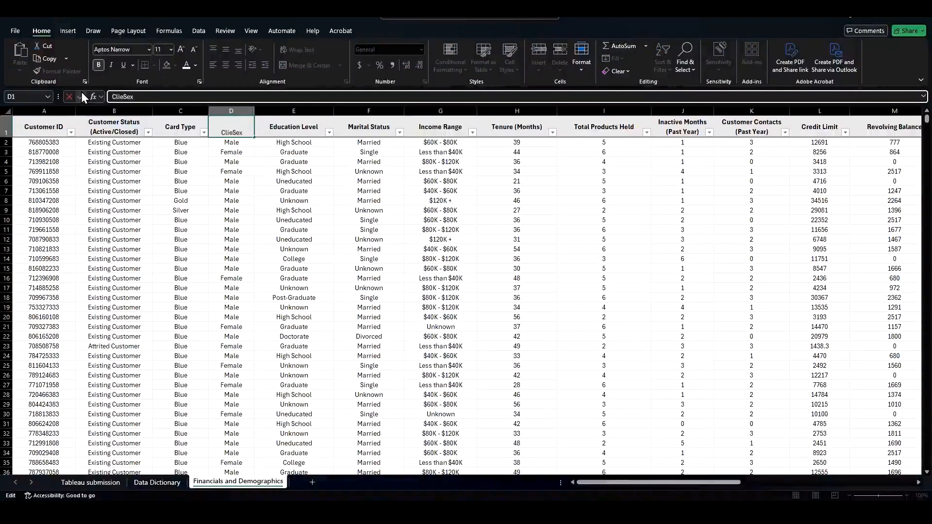
left_click(82, 93)
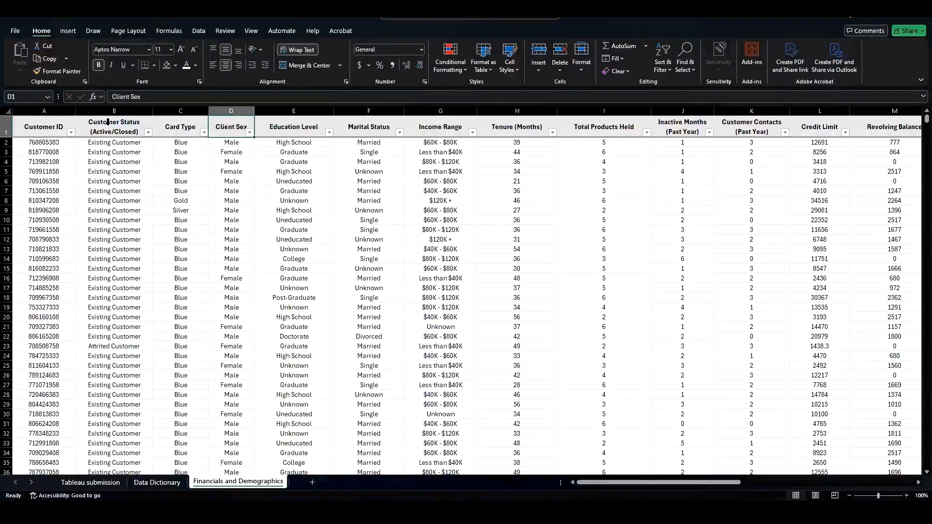
Step: Replace Gender with Client Sex as the new variable name in the Data Dictionary sheet
key("ctrl+c")
left_click(138, 482)
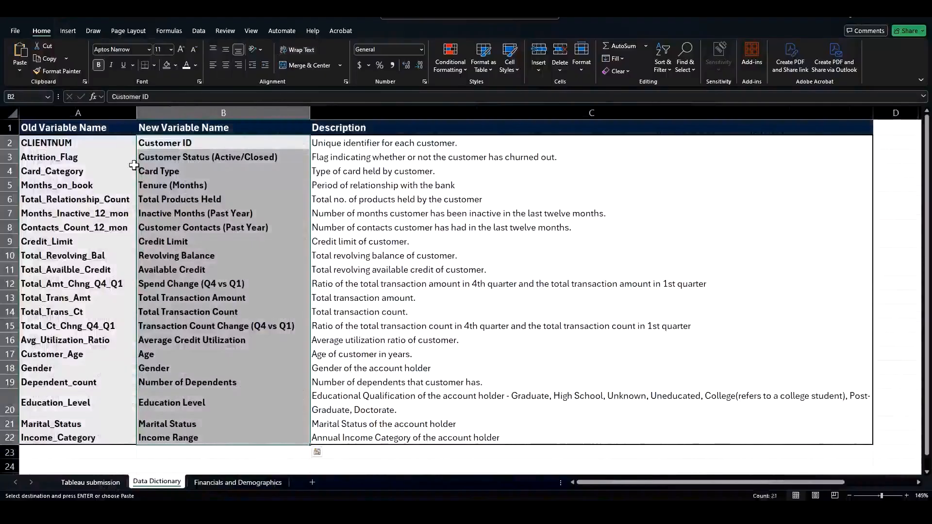
left_click_drag(156, 157, 158, 165)
left_click(158, 162)
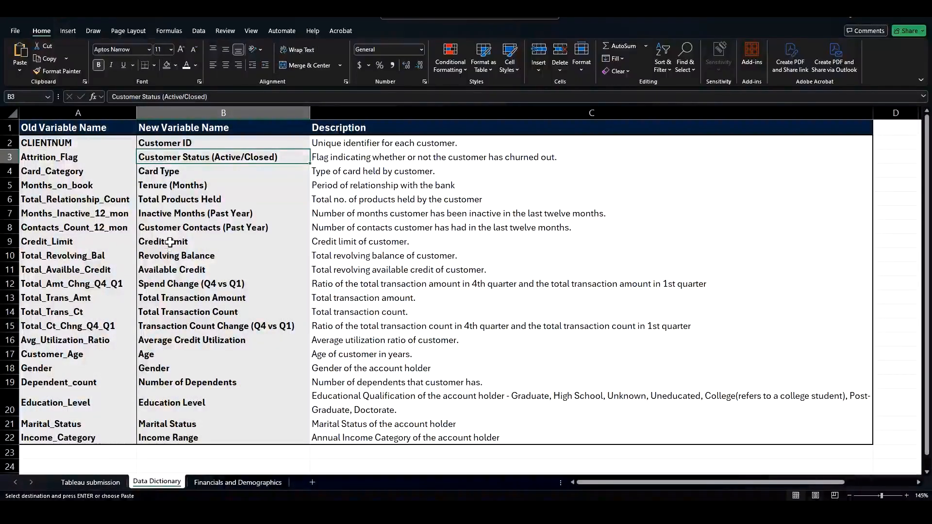
left_click(160, 368)
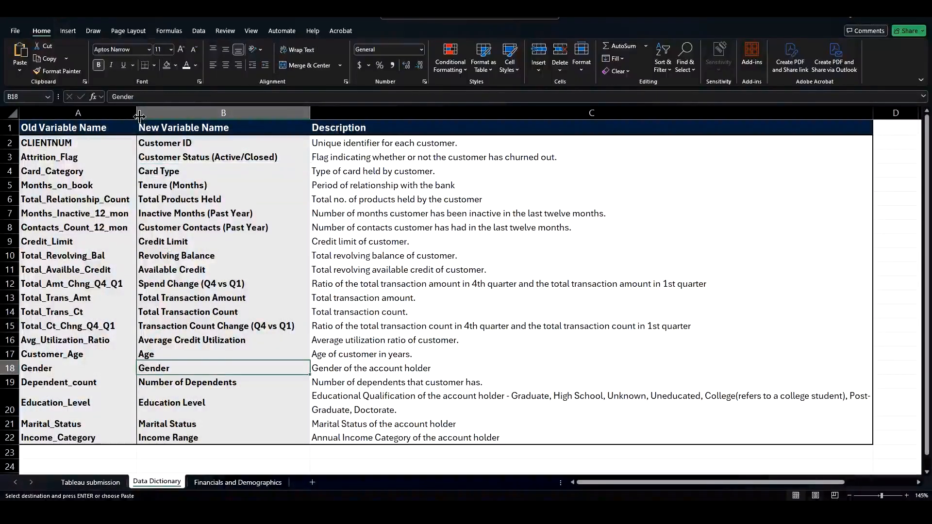
left_click(106, 96)
double_click(106, 96)
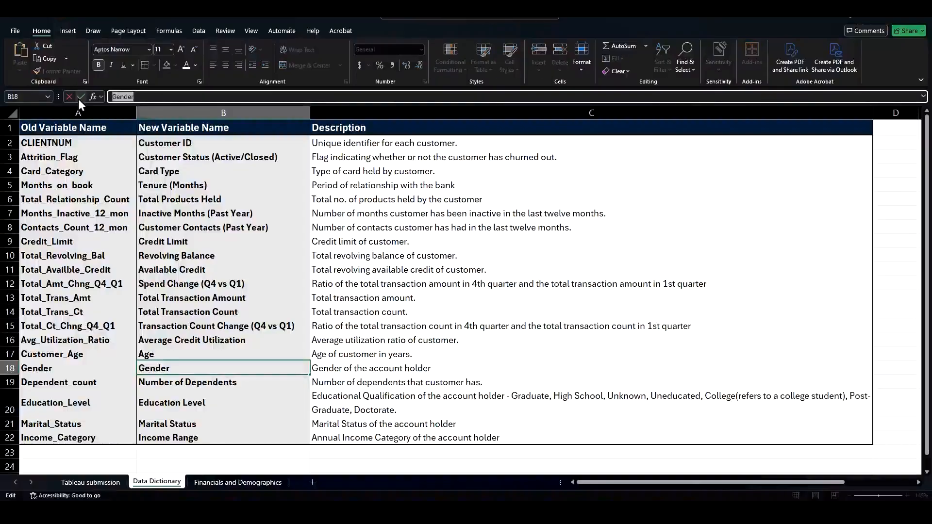
left_click(190, 396)
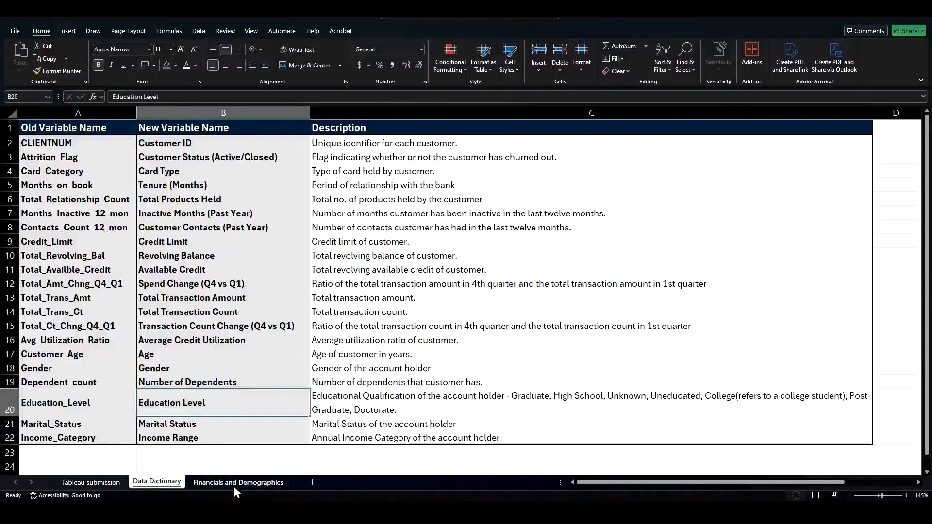
left_click(238, 482)
key("ctrl+c")
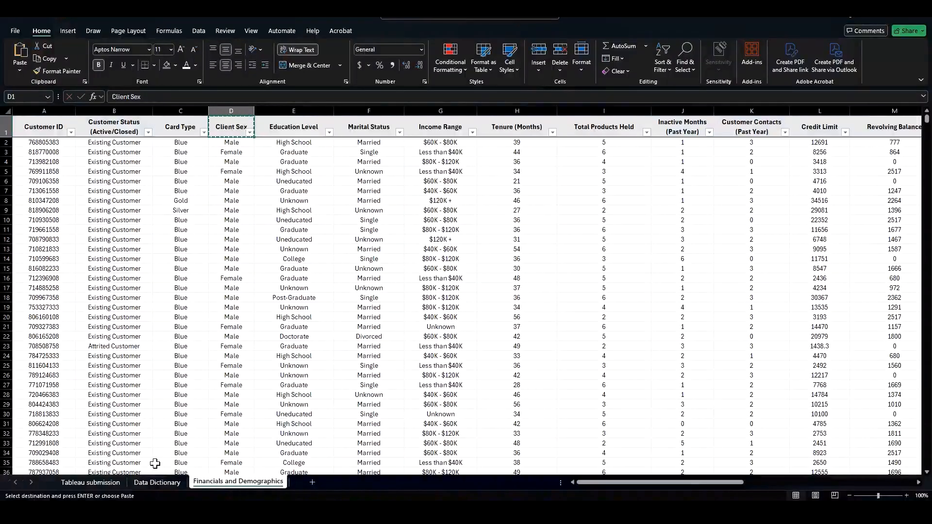
double_click(107, 96)
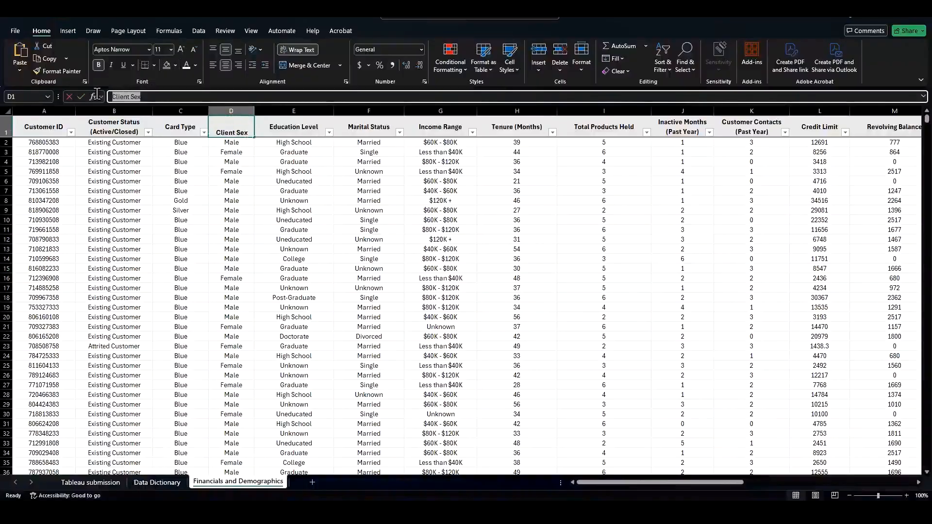
key("Escape")
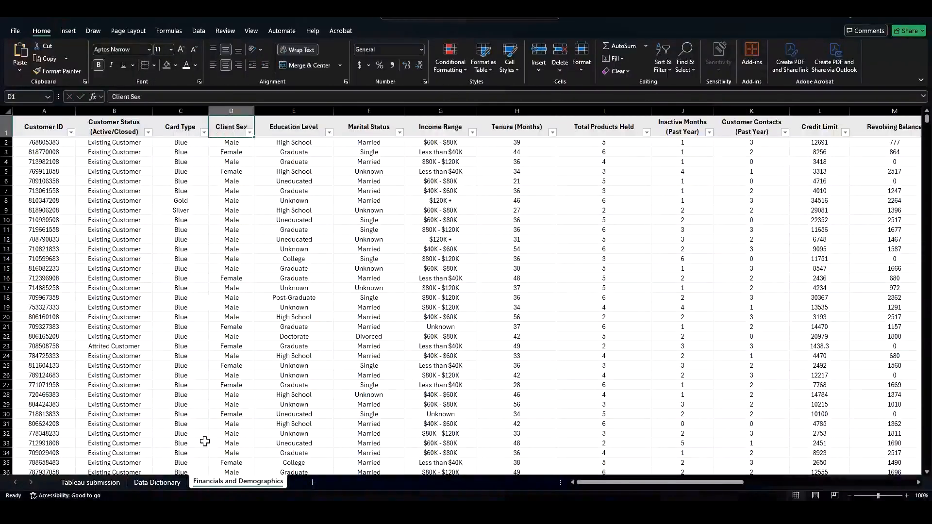
left_click(157, 483)
left_click(181, 370)
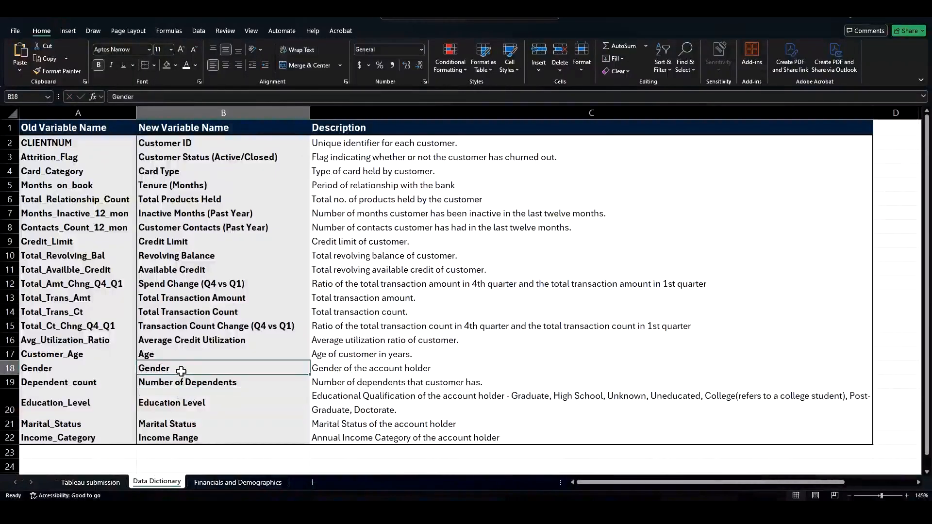
key("ctrl+v")
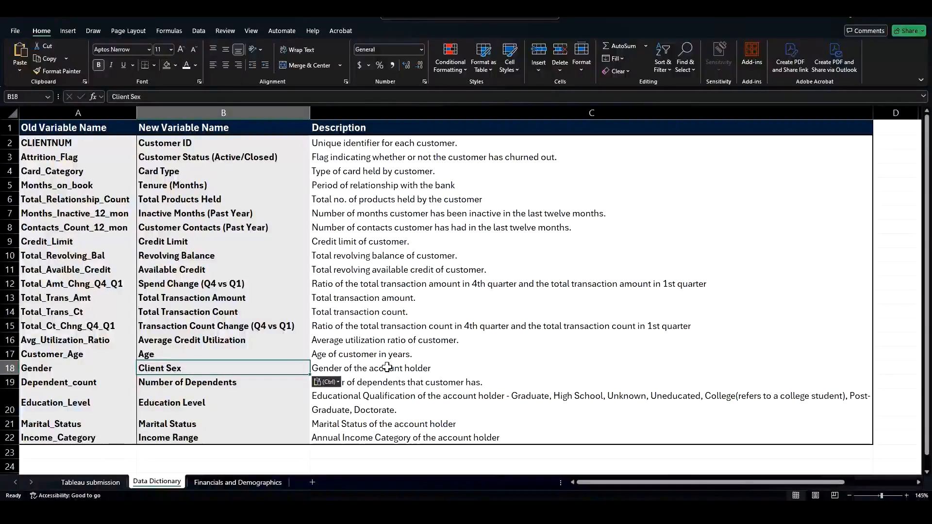
Step: Try adding a right border to the New Variable Name cells, then undo it
left_click(175, 396)
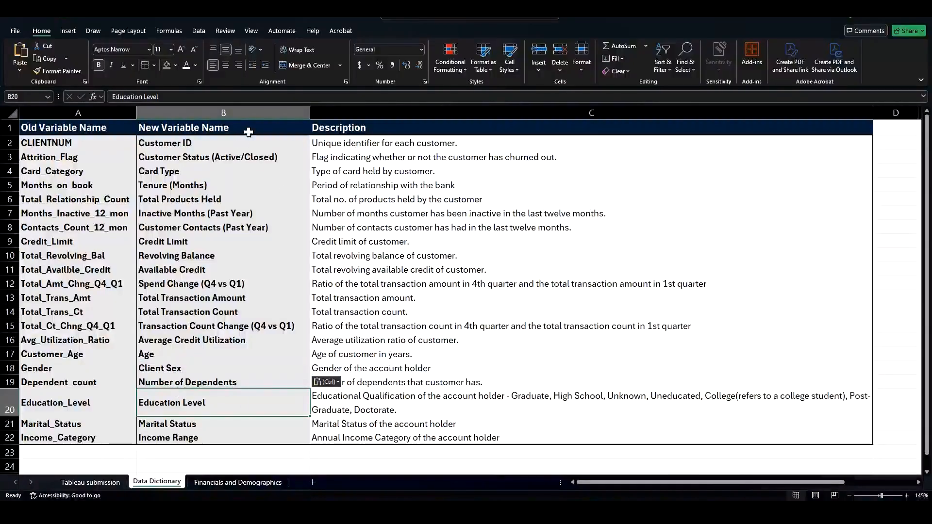
left_click_drag(248, 141, 250, 428)
left_click(154, 65)
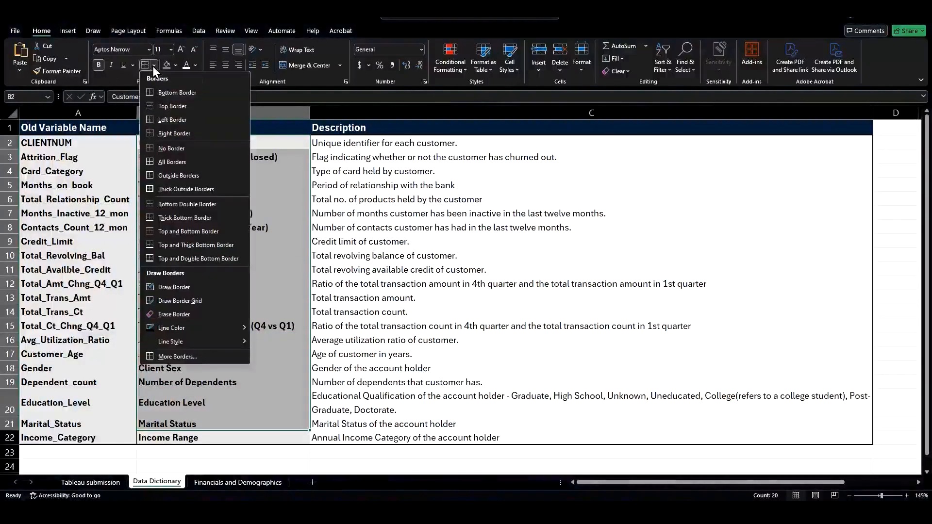
left_click(177, 132)
left_click(372, 259)
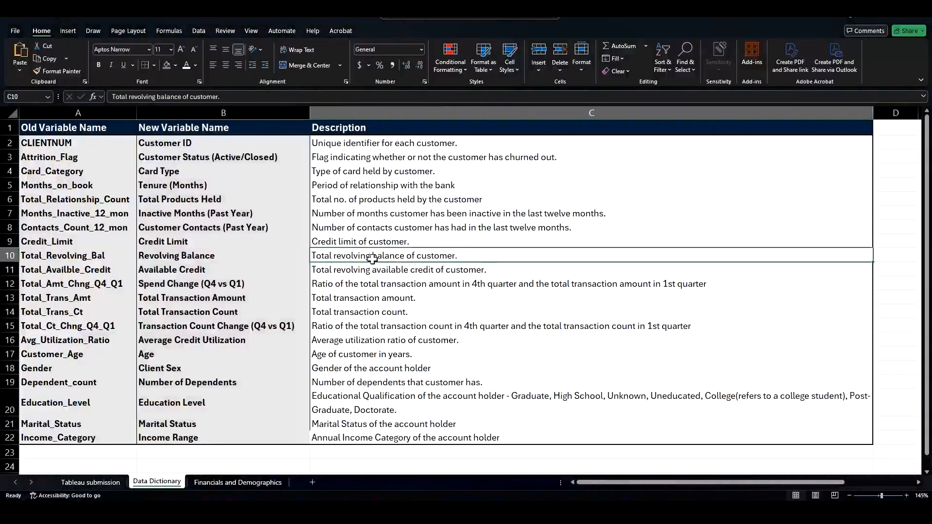
key("ctrl+z")
left_click(223, 198)
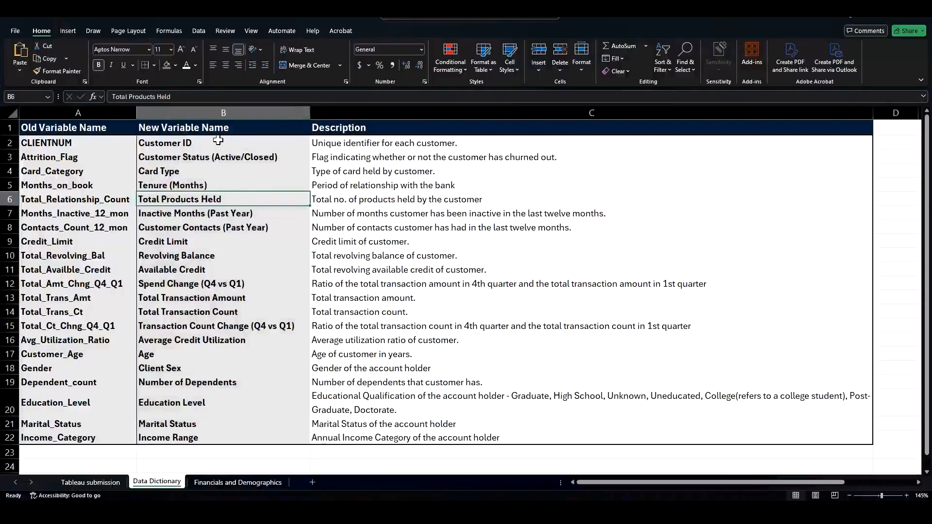
left_click_drag(218, 140, 229, 436)
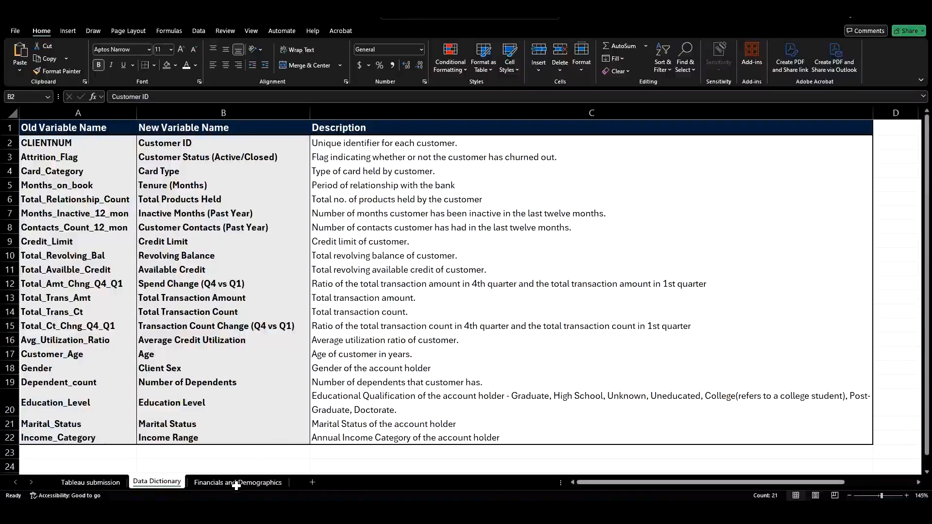
left_click(160, 266)
Step: Insert a PivotTable of the Financials and Demographics data on a new worksheet and put Customer Status (Active/Closed) in its rows
left_click(238, 482)
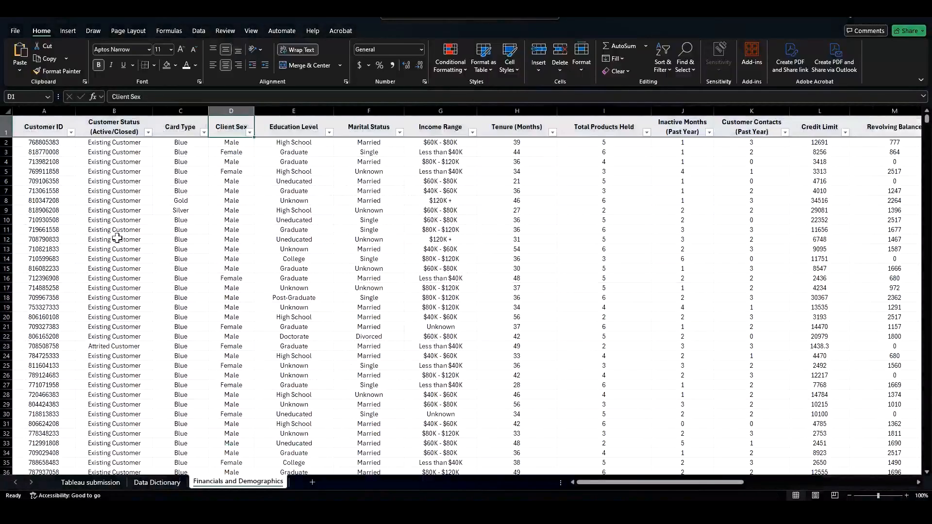
left_click(146, 182)
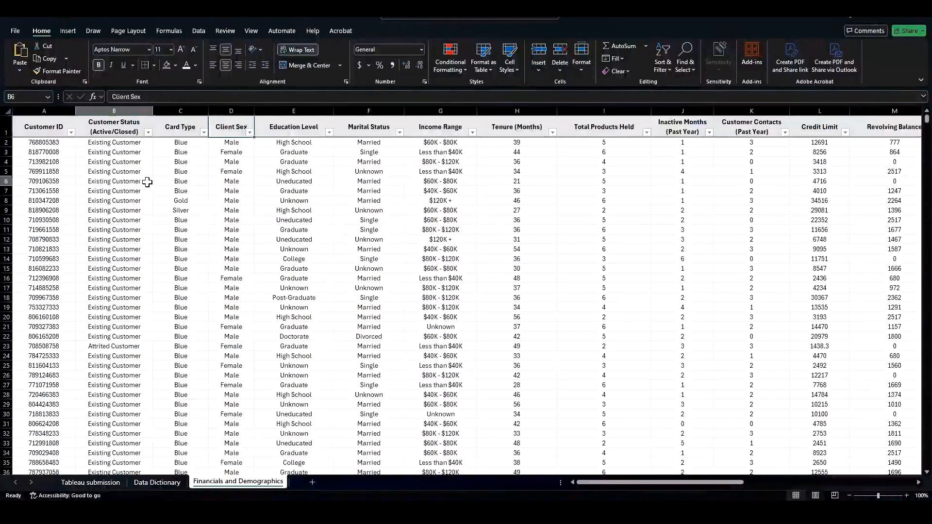
left_click(41, 125)
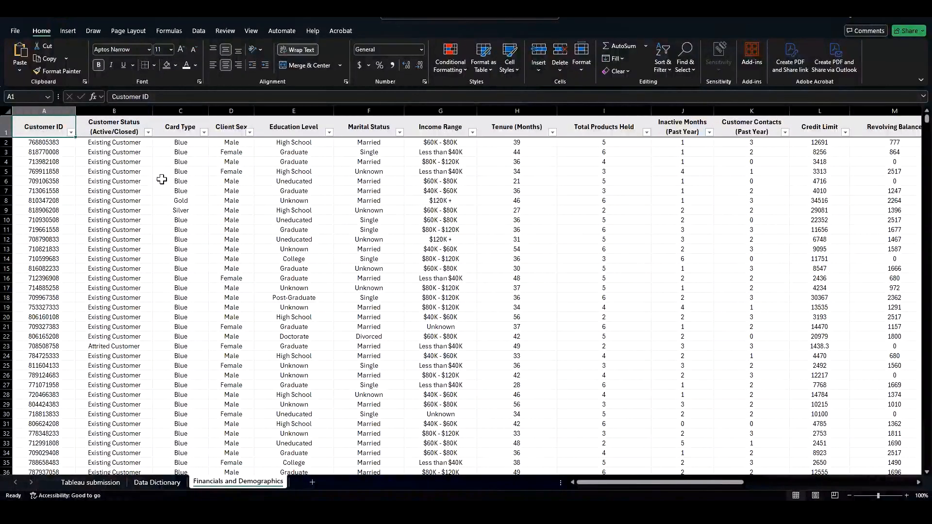
left_click(43, 230)
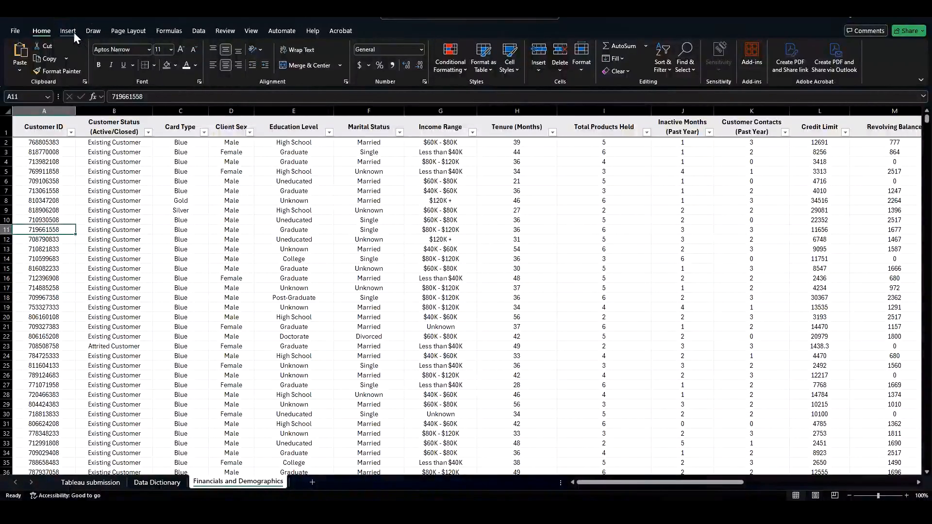
left_click(73, 32)
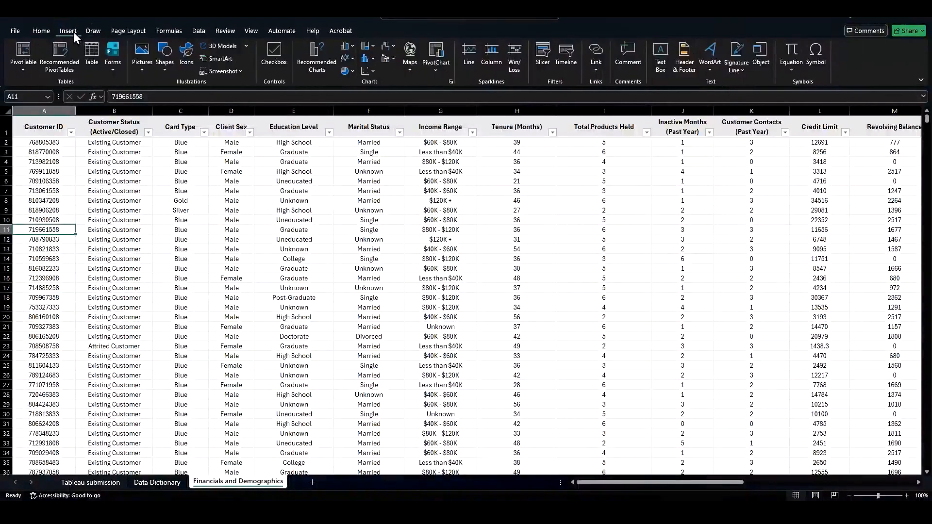
left_click(23, 55)
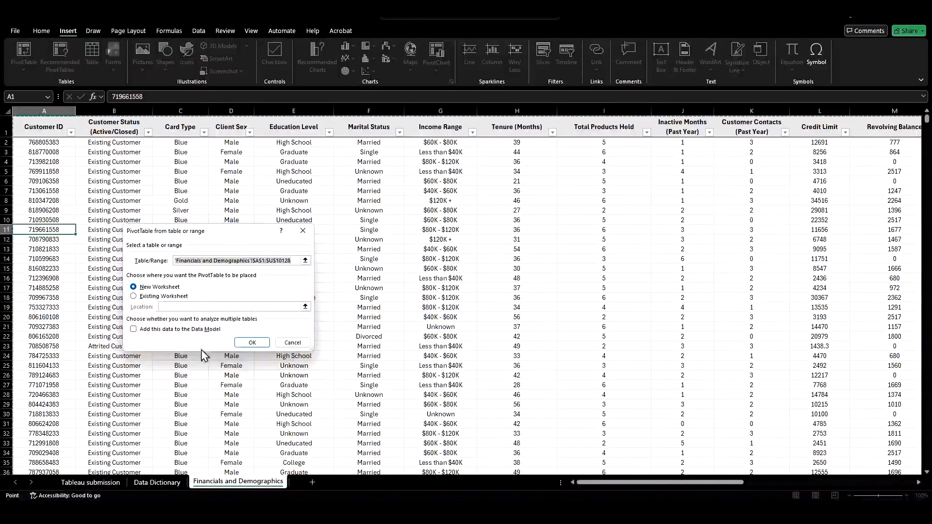
left_click(252, 342)
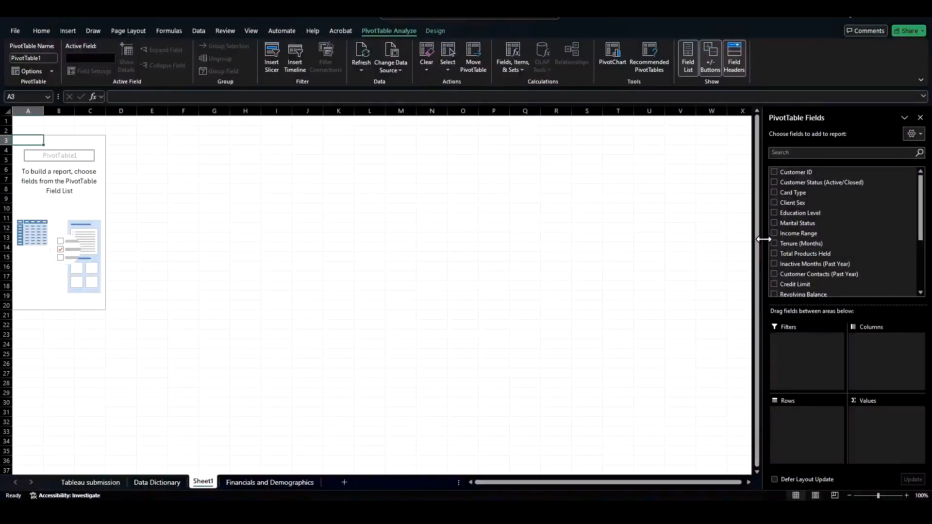
left_click_drag(763, 239, 727, 245)
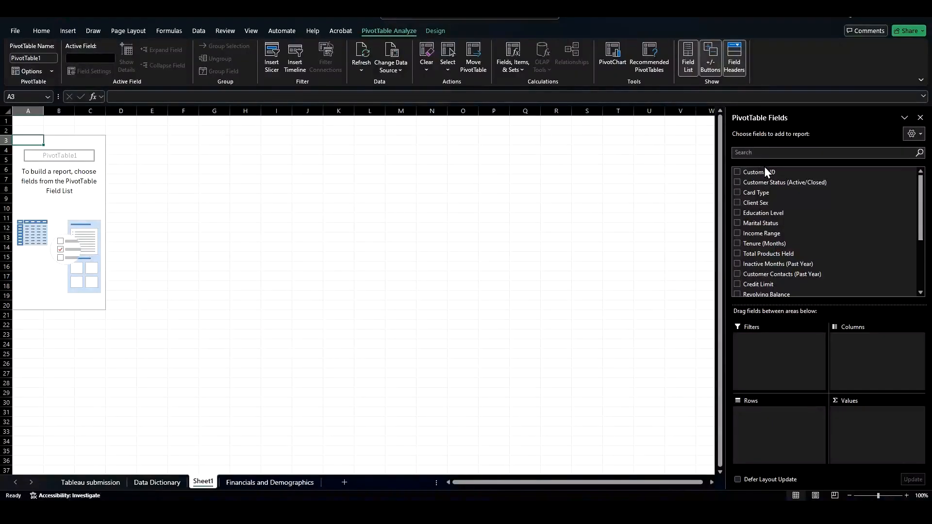
left_click_drag(759, 180, 787, 414)
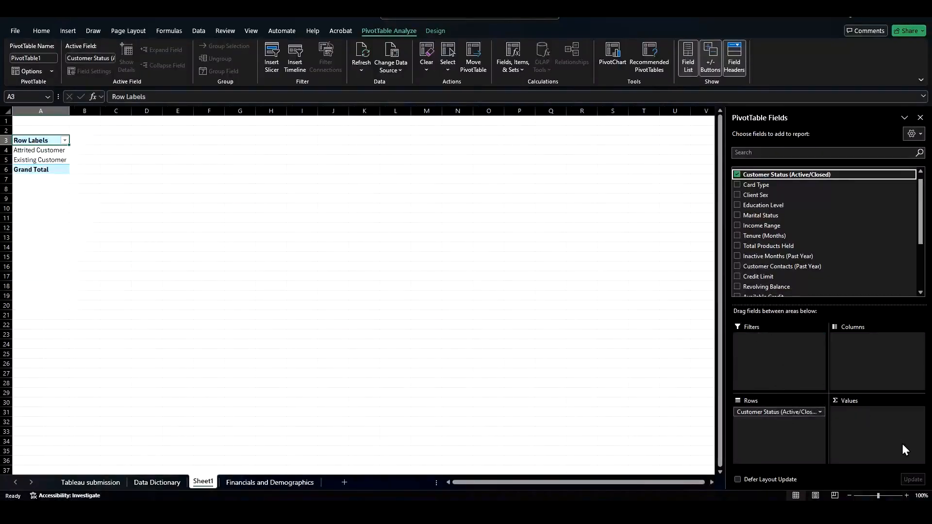
Step: Add Customer Status (Active/Closed) to the PivotTable values as a count and rename its header to n
mouse_move(790, 413)
left_mouse_down()
mouse_move(802, 366)
mouse_move(847, 357)
mouse_move(781, 427)
left_mouse_up()
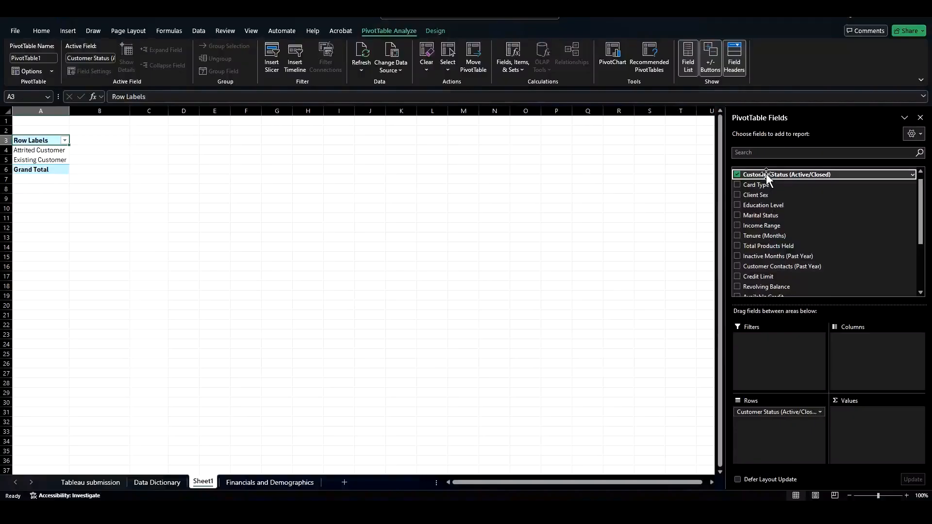
left_click_drag(767, 178, 856, 418)
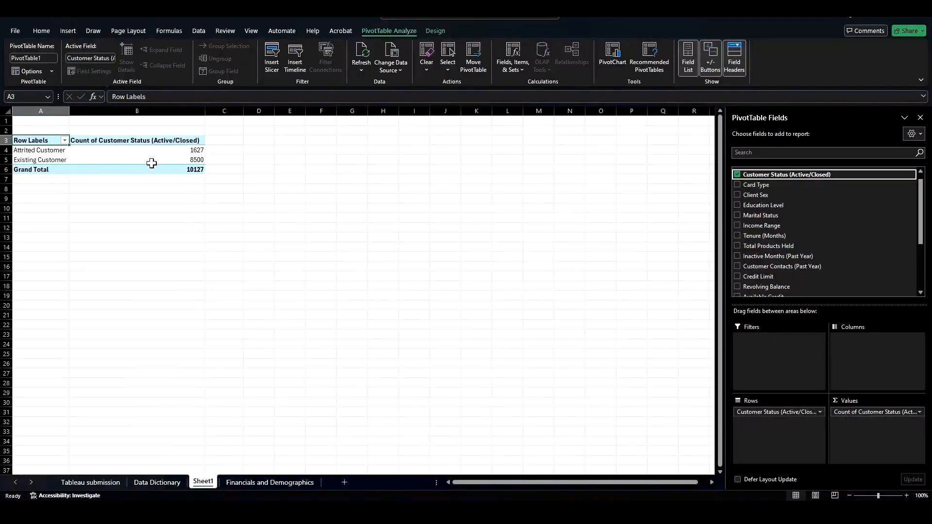
left_click(145, 140)
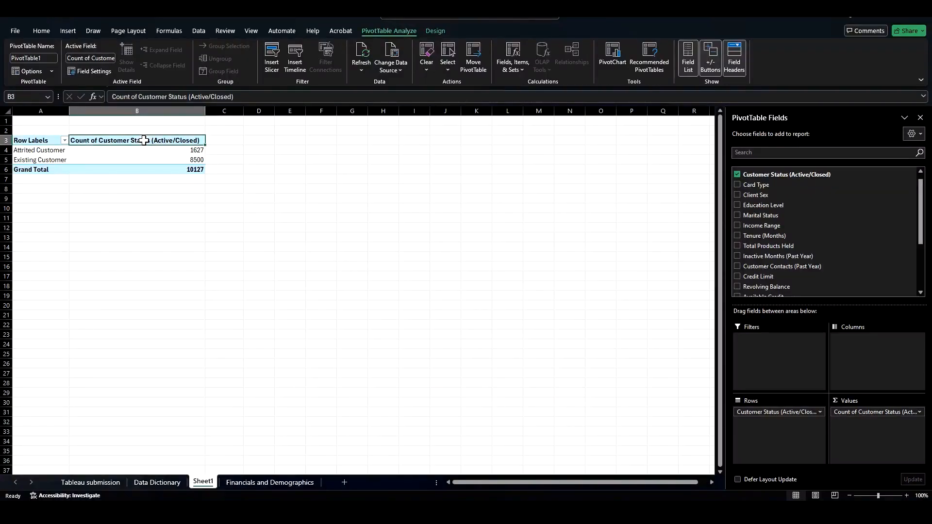
type("n")
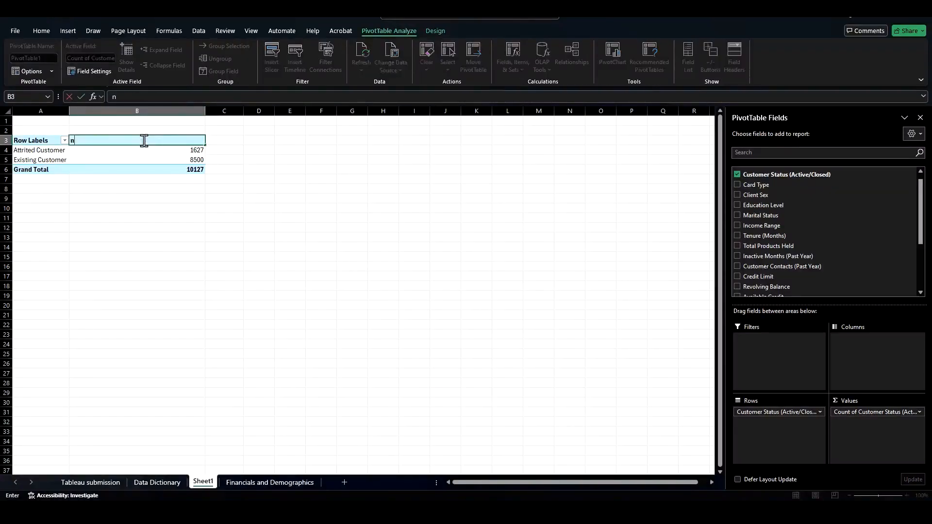
left_click(41, 141)
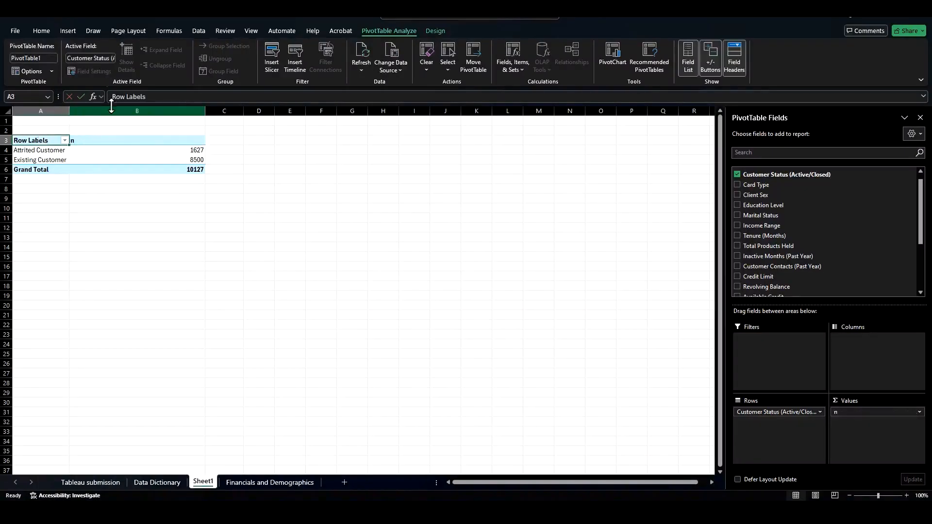
Step: Rename the Row Labels header of the PivotTable to Customer Status
left_click_drag(145, 97, 87, 98)
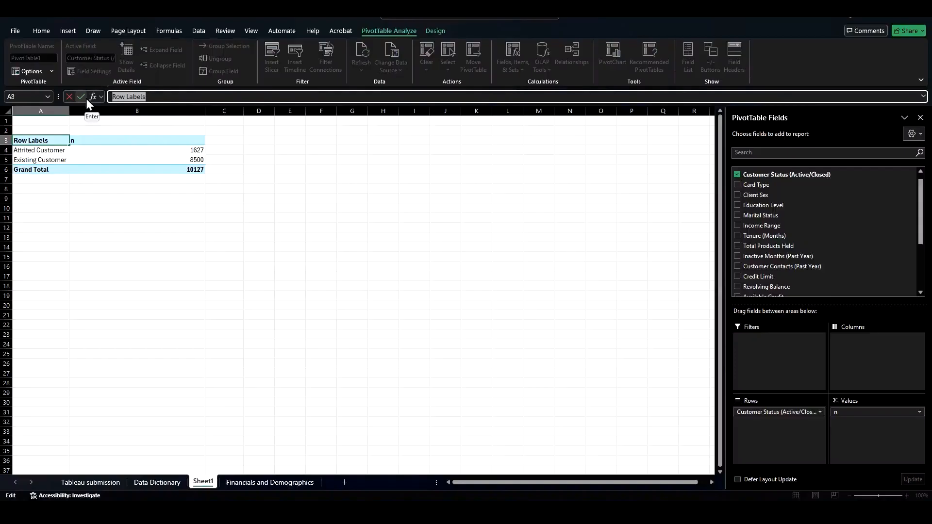
type("Customer Status")
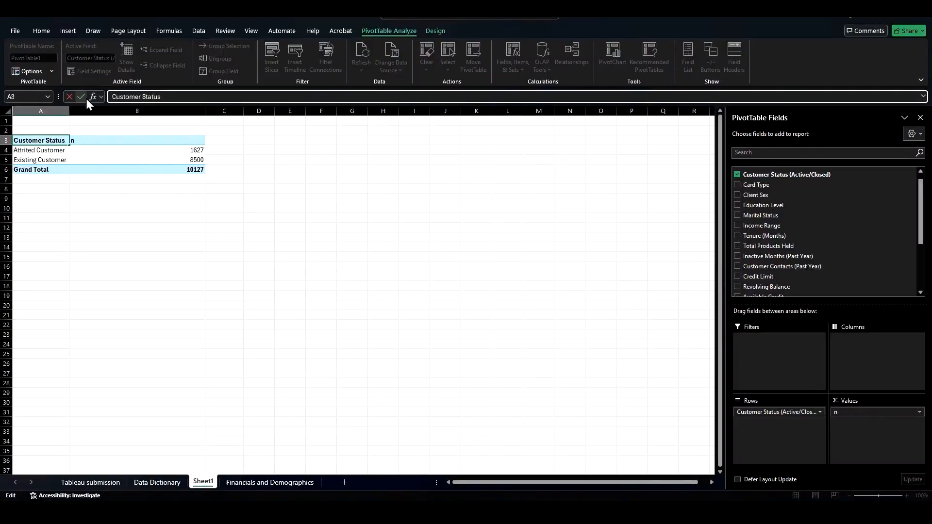
left_click(59, 169)
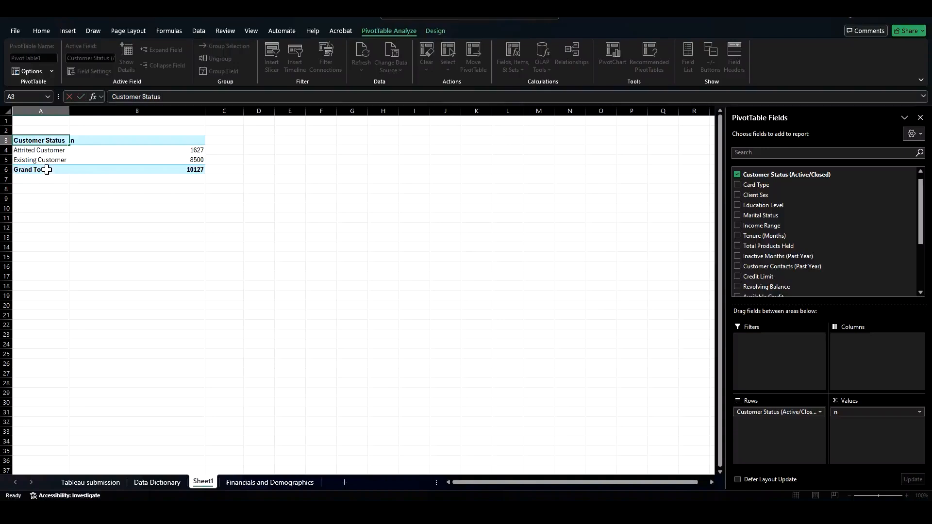
Step: Rename the Grand Total row label to Total
type("To")
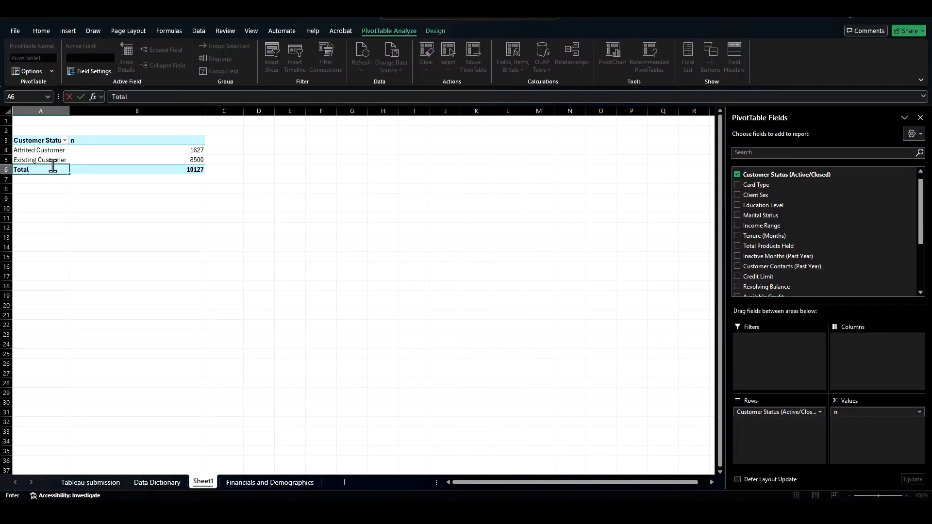
type("tal")
left_click(58, 256)
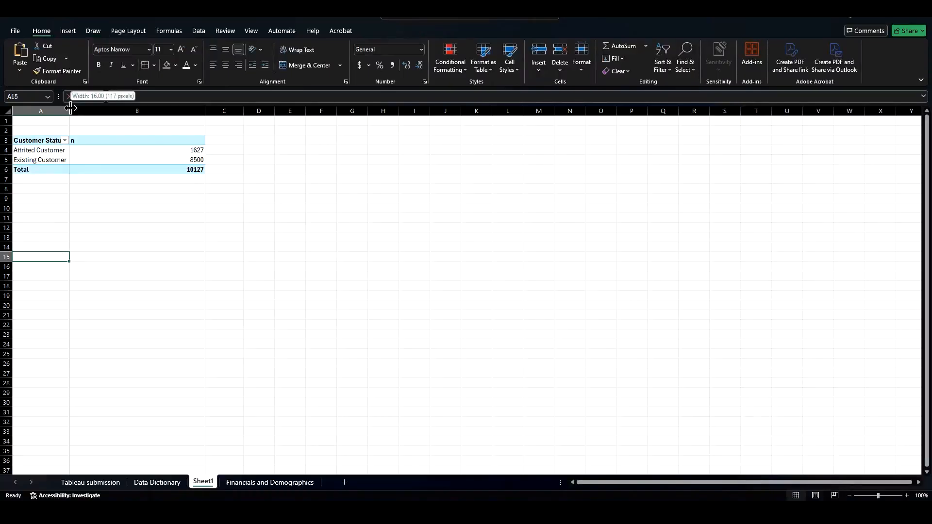
left_click(50, 139)
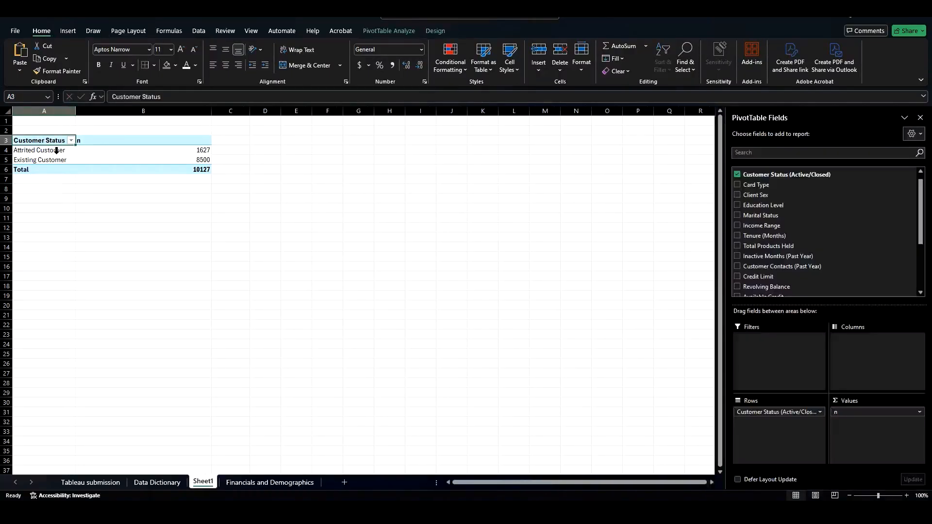
left_click(389, 30)
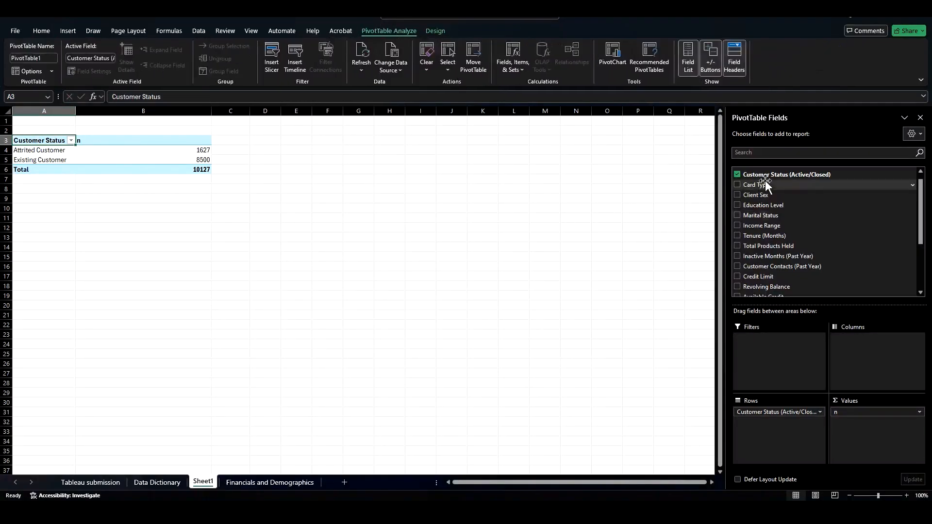
left_click(687, 52)
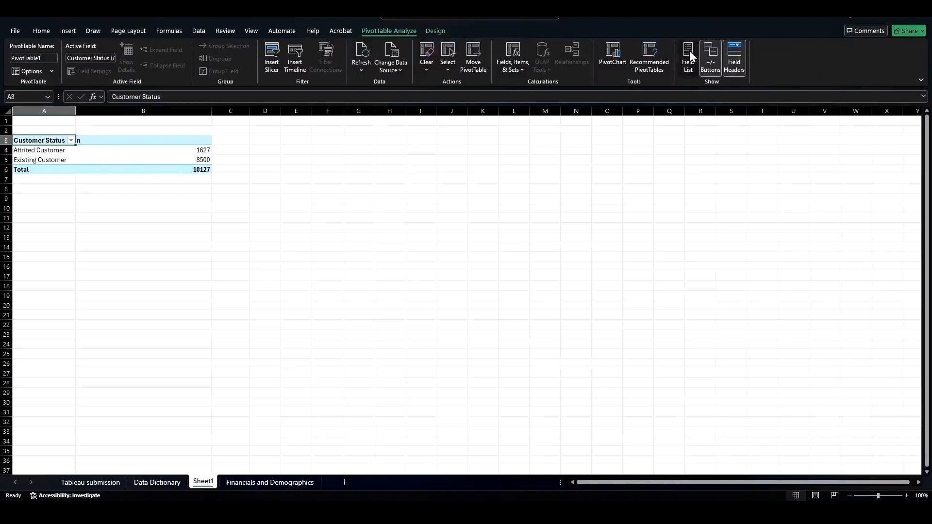
left_click(690, 50)
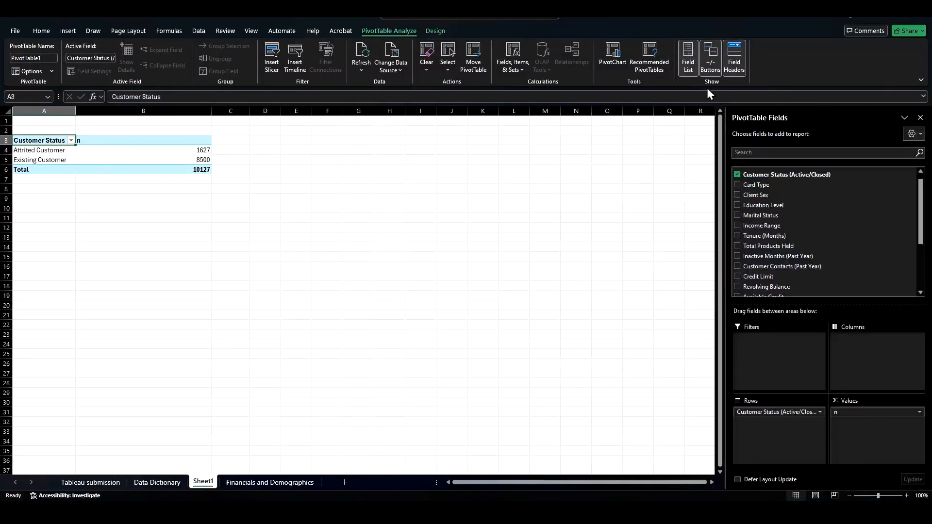
left_click(71, 141)
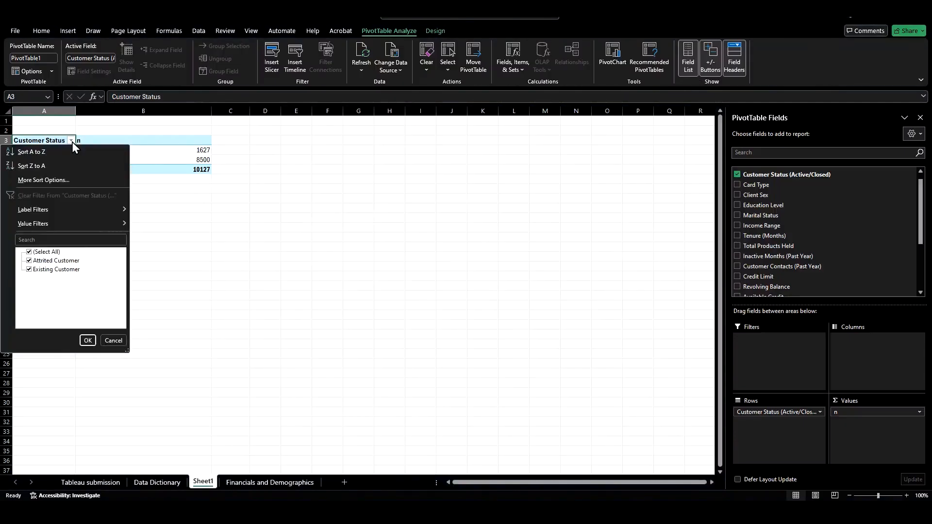
left_click(71, 141)
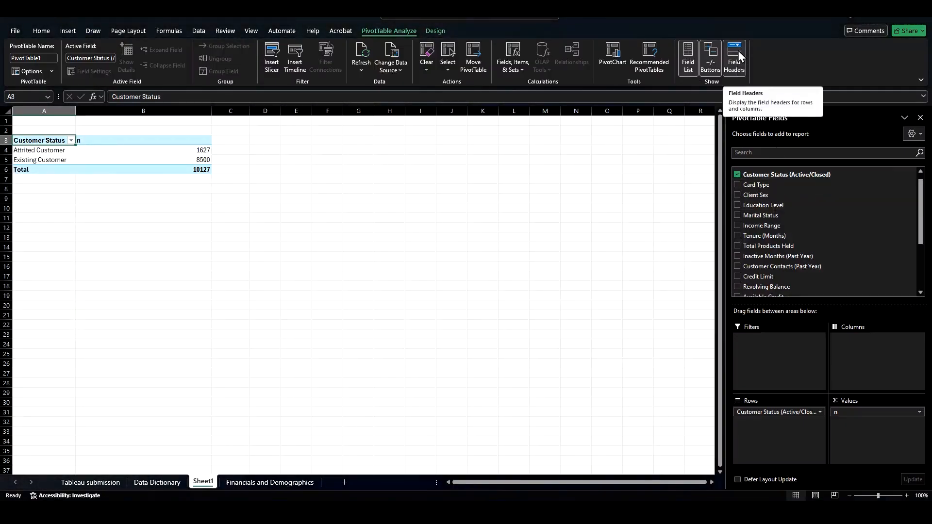
Step: Hide the PivotTable field headers and try to edit the blank header cell
left_click(738, 51)
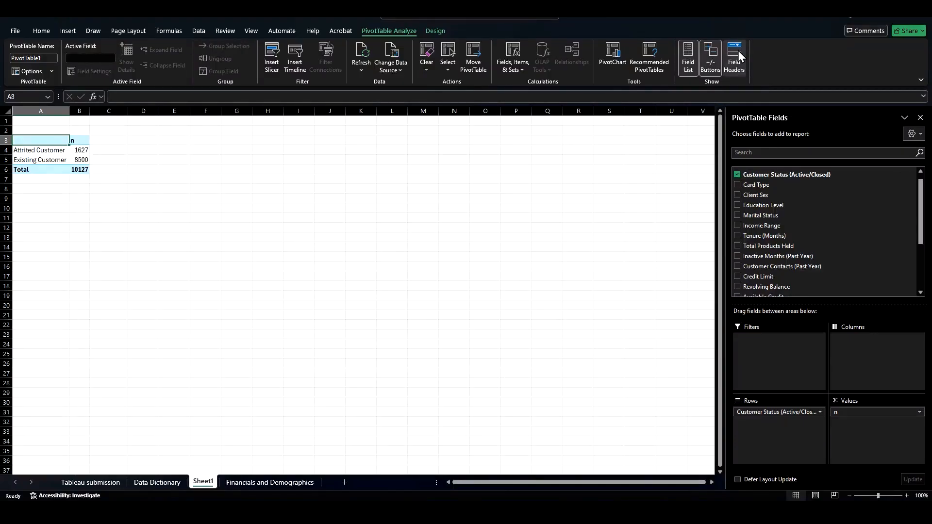
left_click(737, 51)
left_click_drag(59, 142, 61, 148)
key("Return")
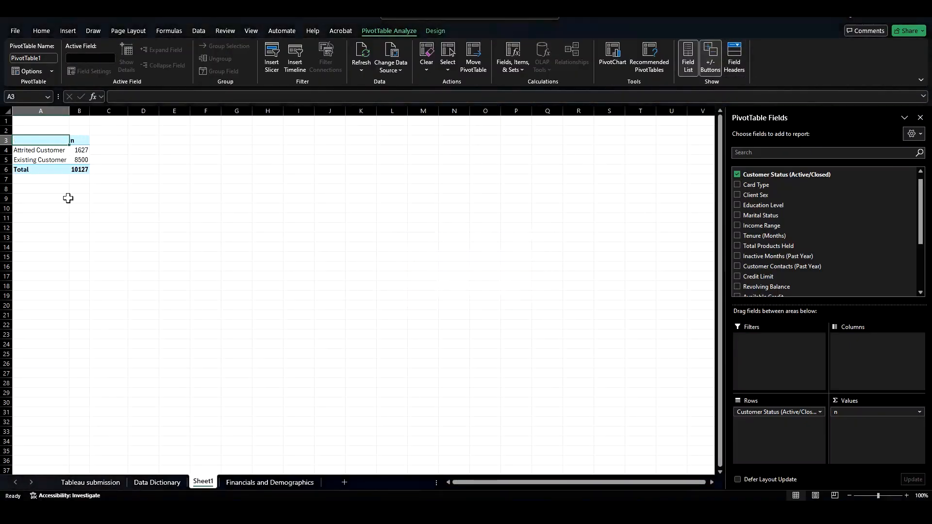
left_click(59, 217)
left_click(54, 143)
left_click(132, 97)
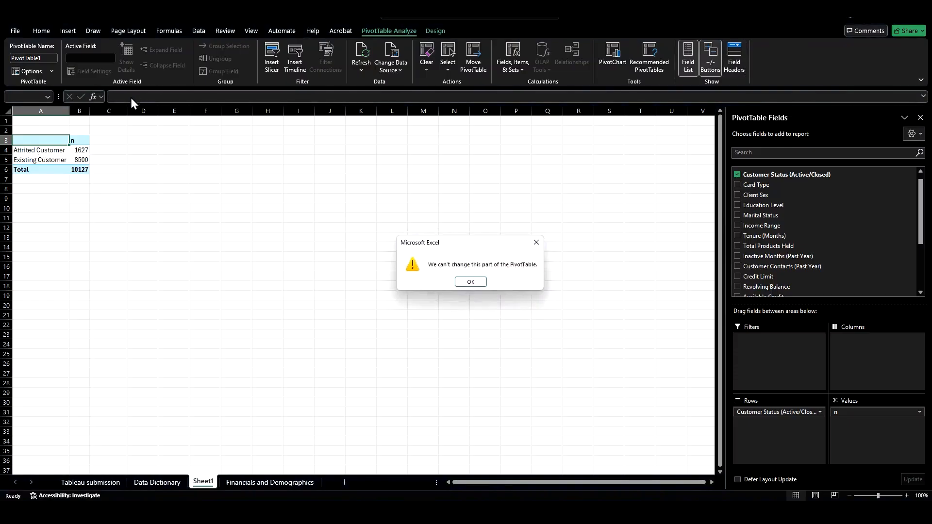
left_click(470, 282)
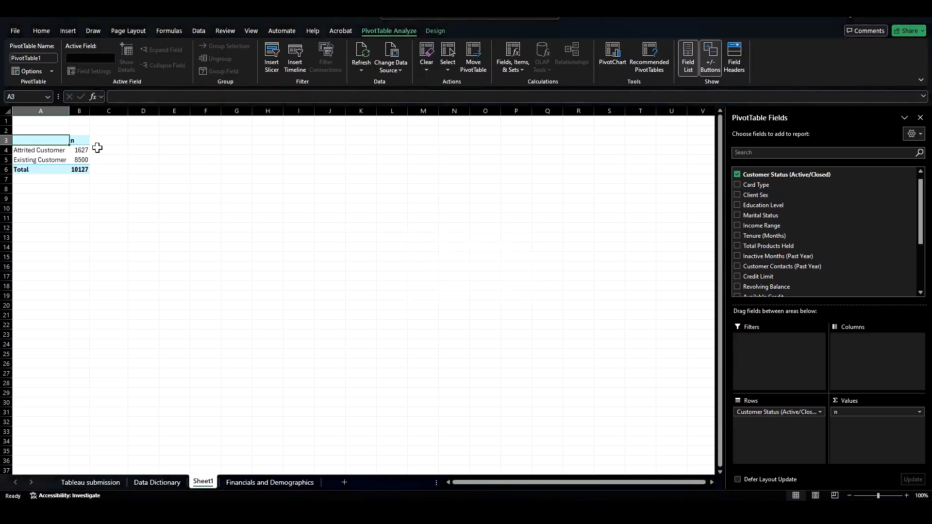
Step: Center-align the n column cells of the PivotTable
left_click_drag(76, 141, 79, 171)
left_click(42, 31)
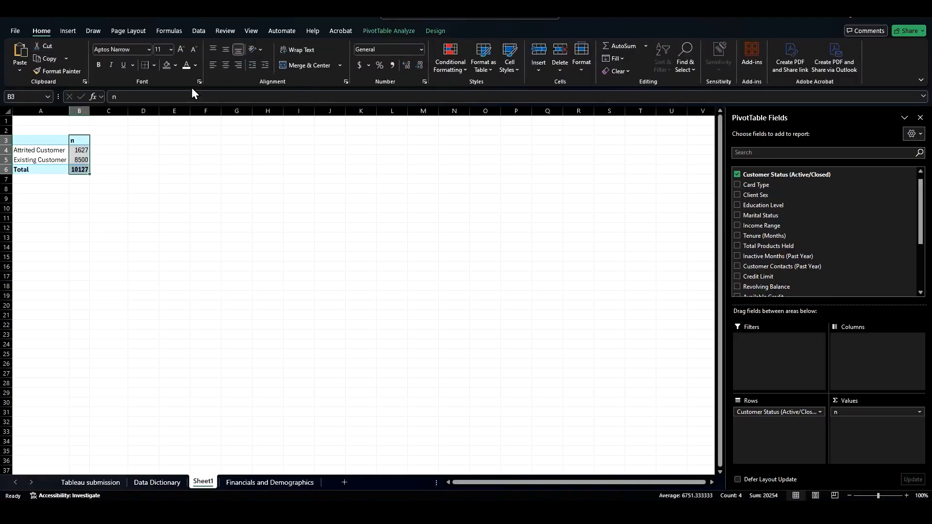
left_click(226, 65)
Step: Turn the PivotTable field headers back on
left_click(39, 140)
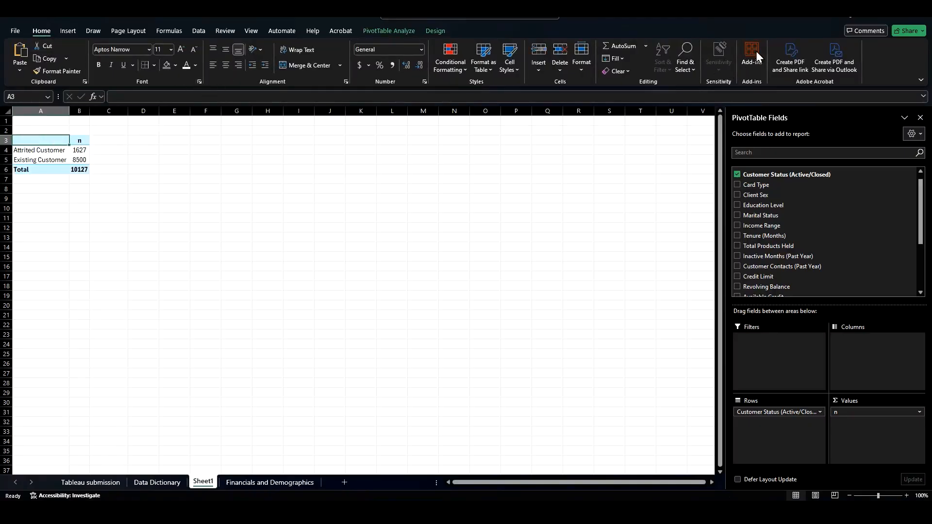
left_click(390, 32)
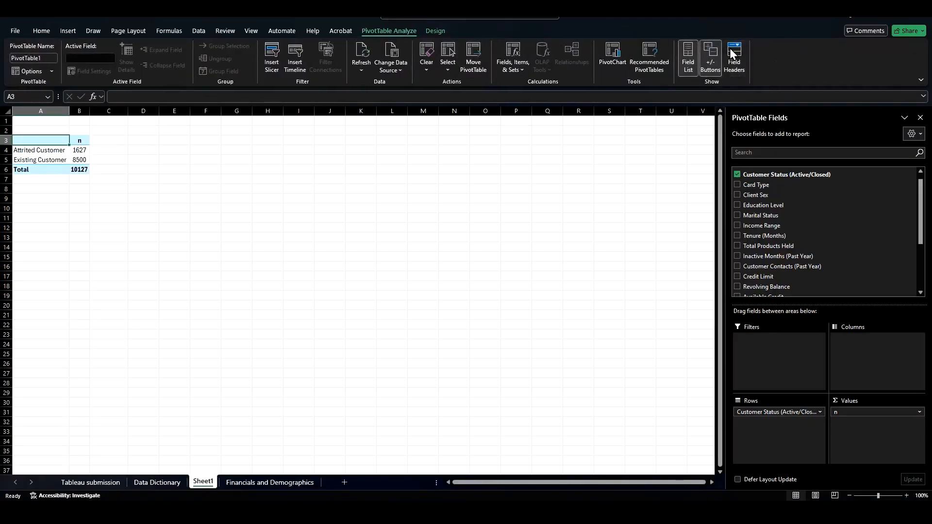
left_click(733, 55)
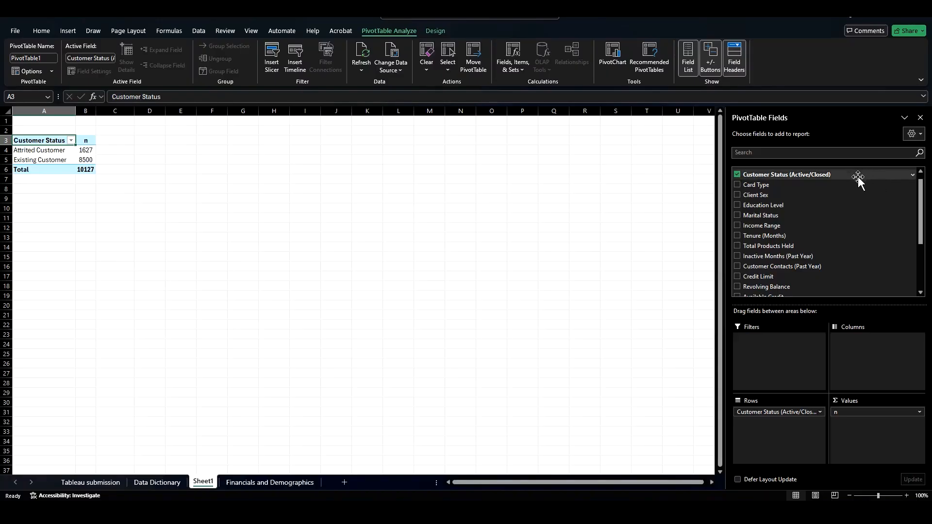
Step: Add Customer Status (Active/Closed) to the values a second time as another count column
left_click(792, 178)
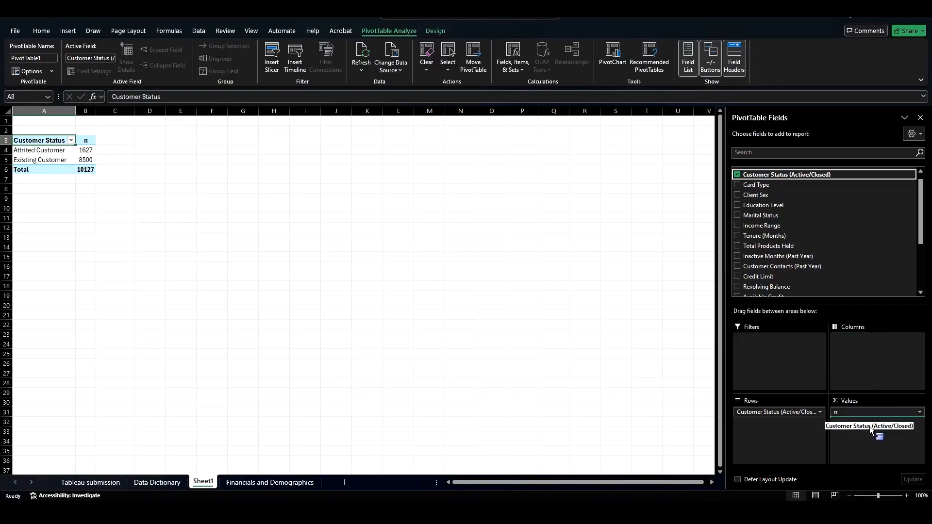
left_click_drag(870, 426, 870, 428)
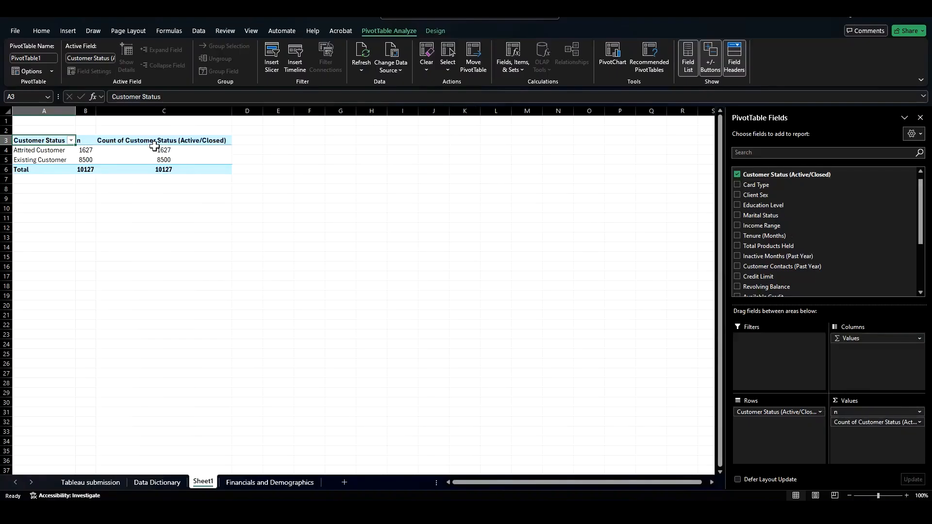
left_click_drag(85, 141, 85, 169)
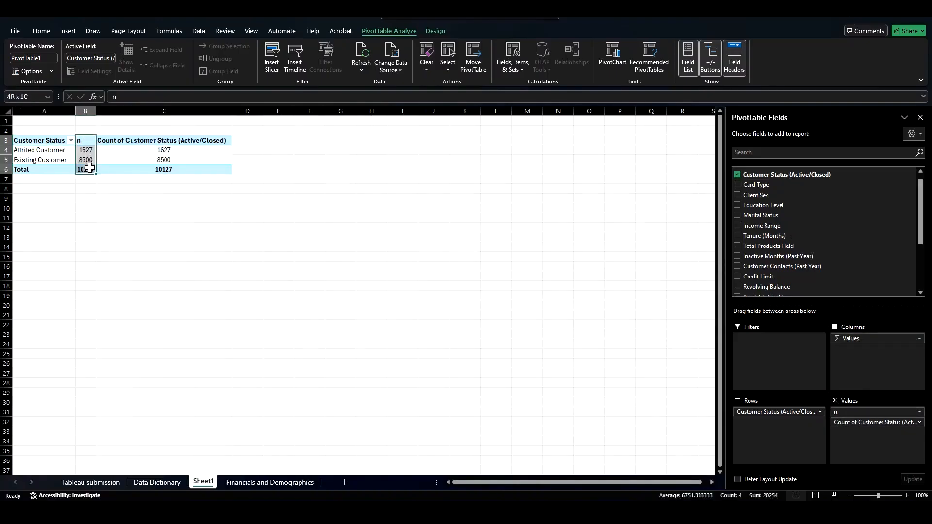
left_click(48, 32)
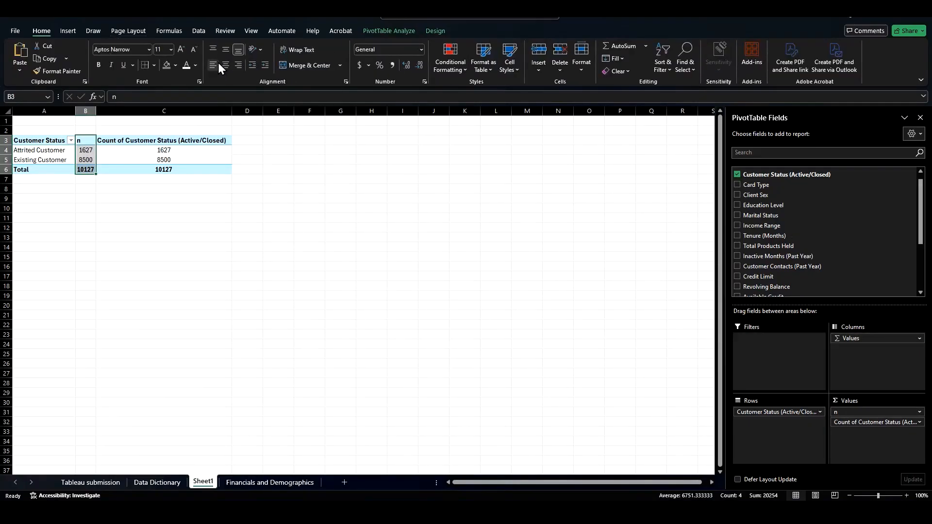
left_click(192, 135)
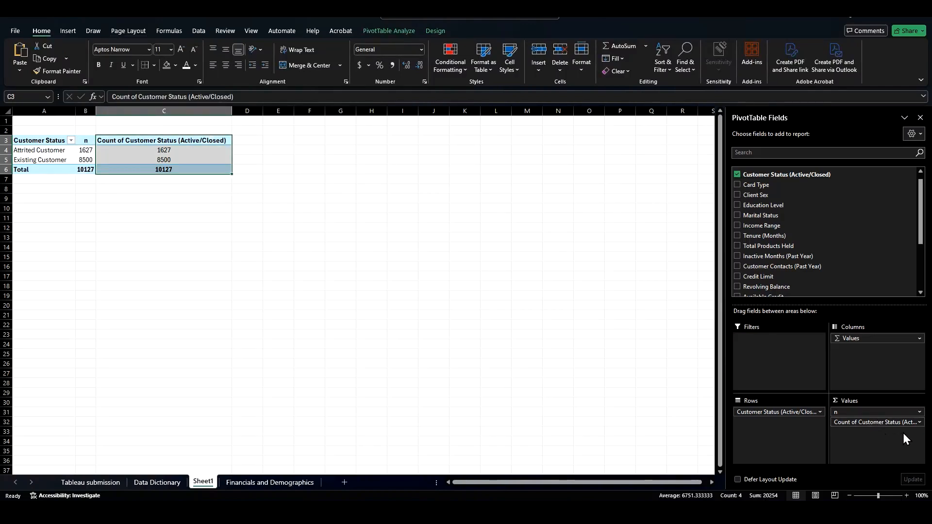
Step: Show the second count column as % of Grand Total and rename it %
left_click(920, 423)
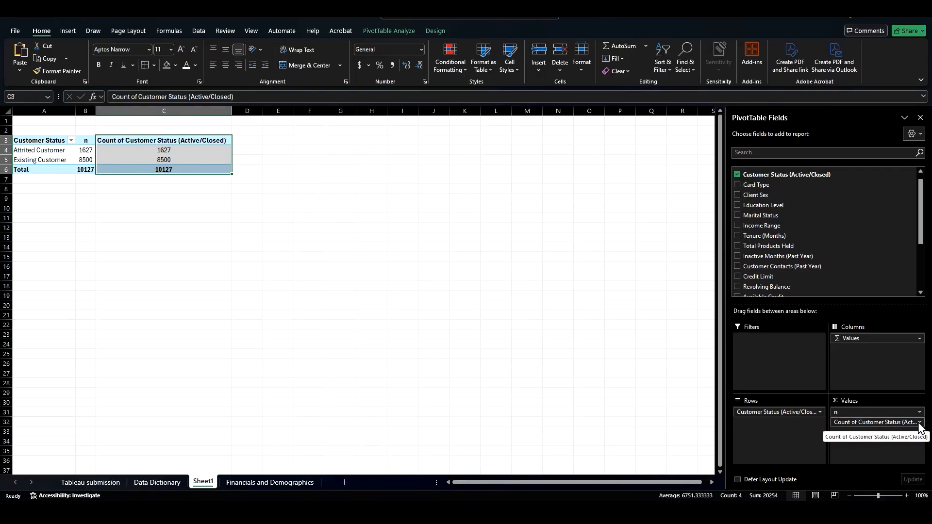
left_click(919, 423)
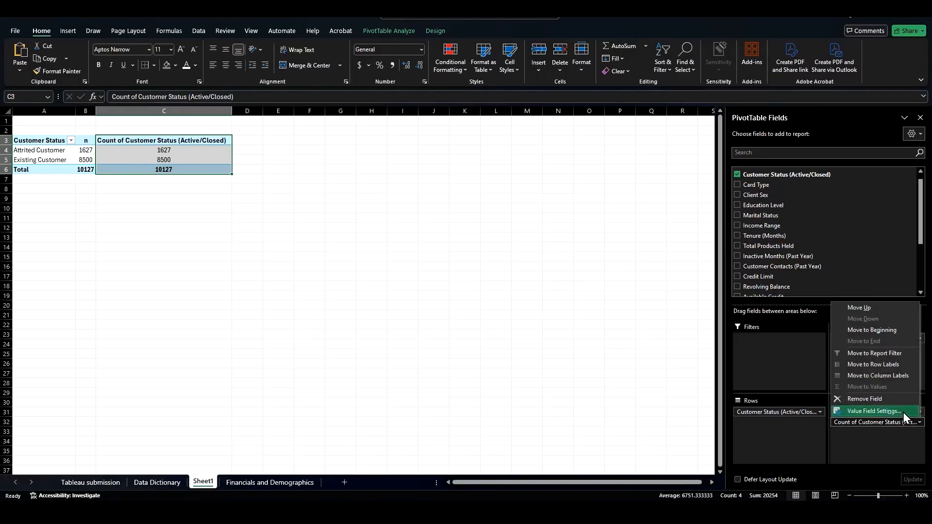
left_click(903, 412)
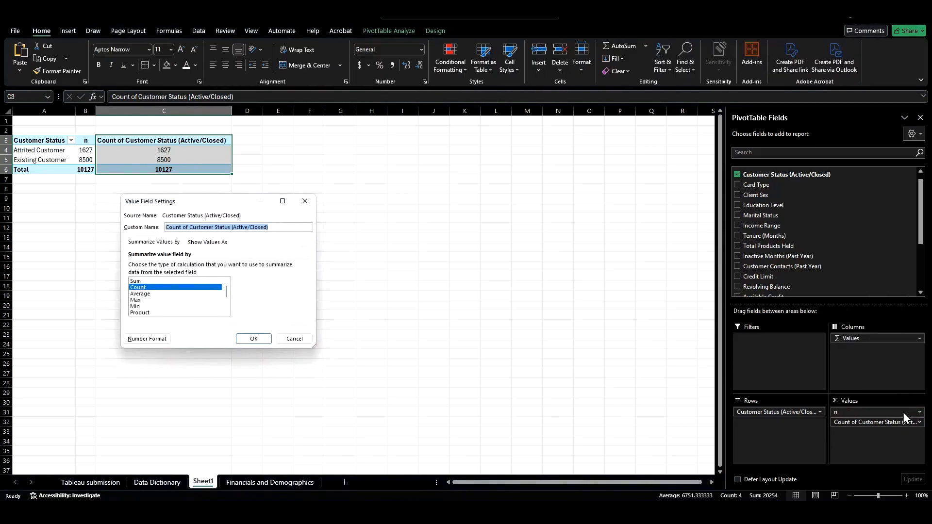
left_click(203, 242)
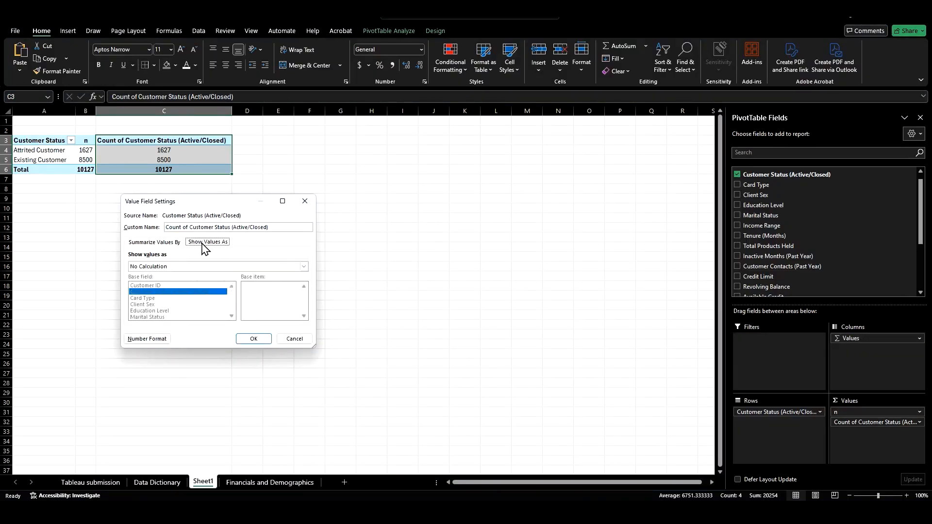
left_click(199, 268)
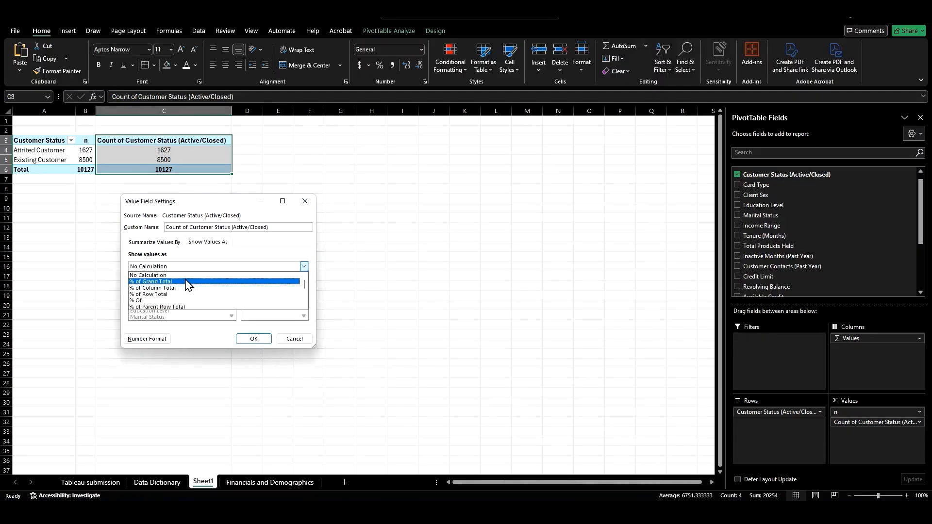
left_click(187, 283)
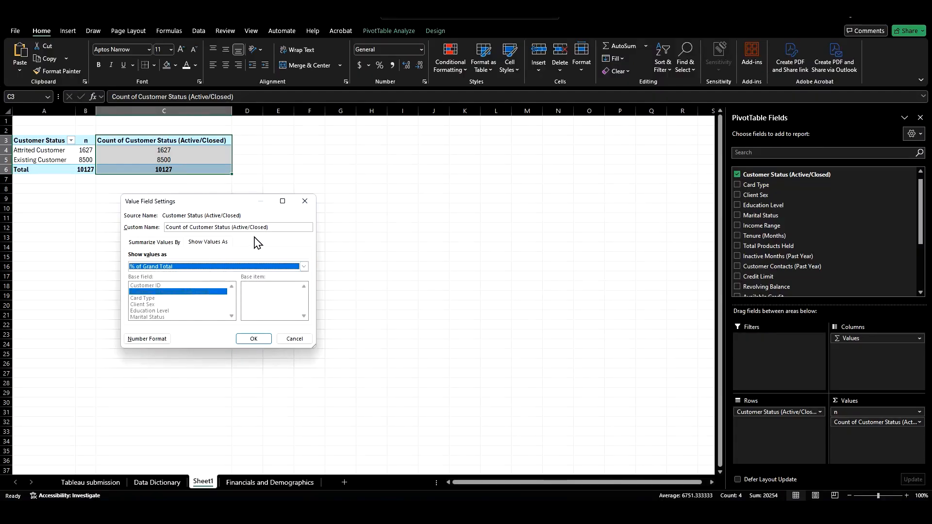
left_click_drag(271, 227, 130, 227)
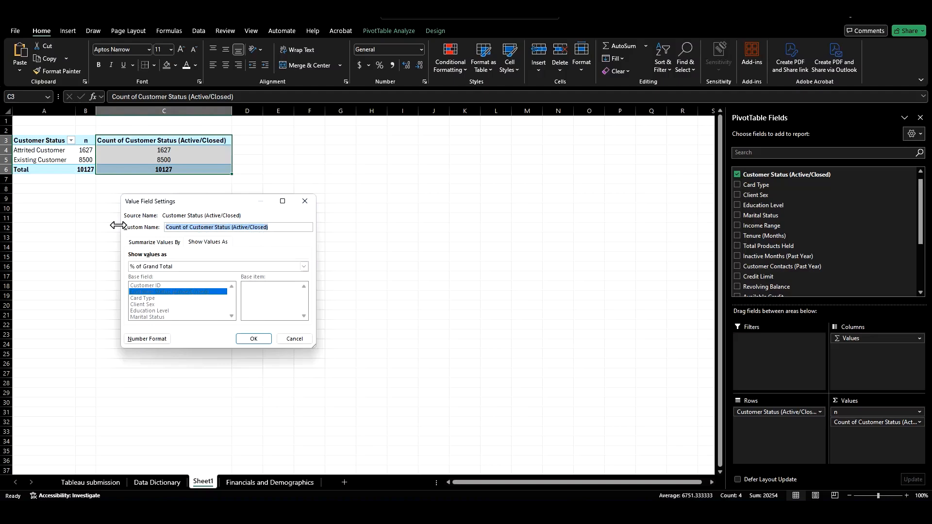
type("%")
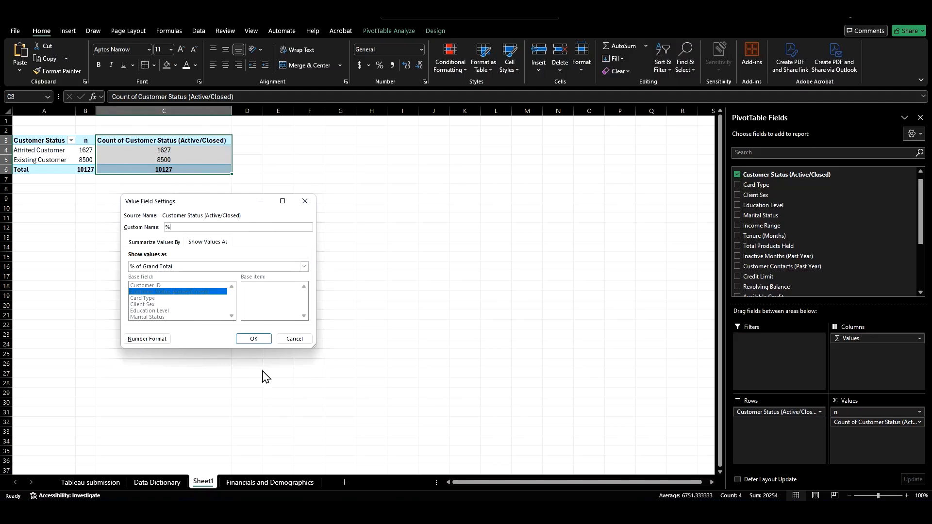
left_click(253, 339)
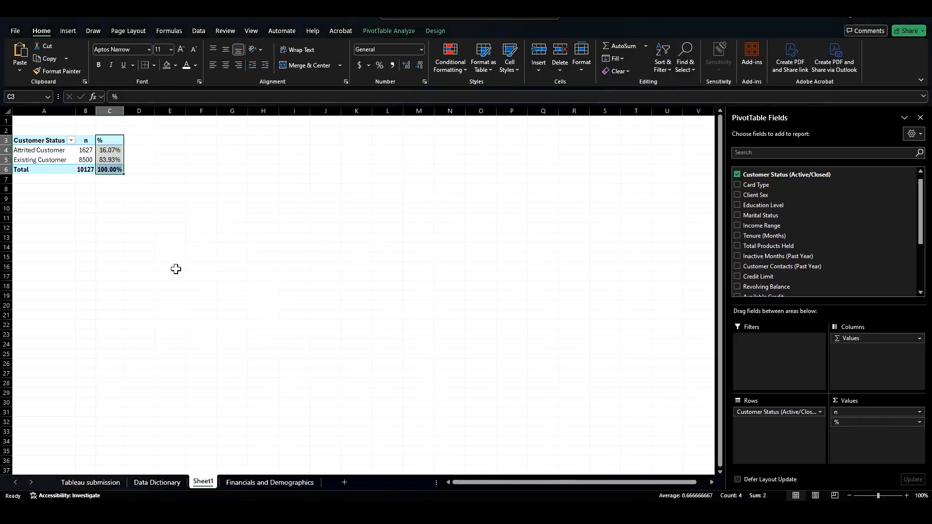
Step: Center-align the n and % columns of the PivotTable
left_click_drag(83, 140, 104, 168)
left_click(229, 65)
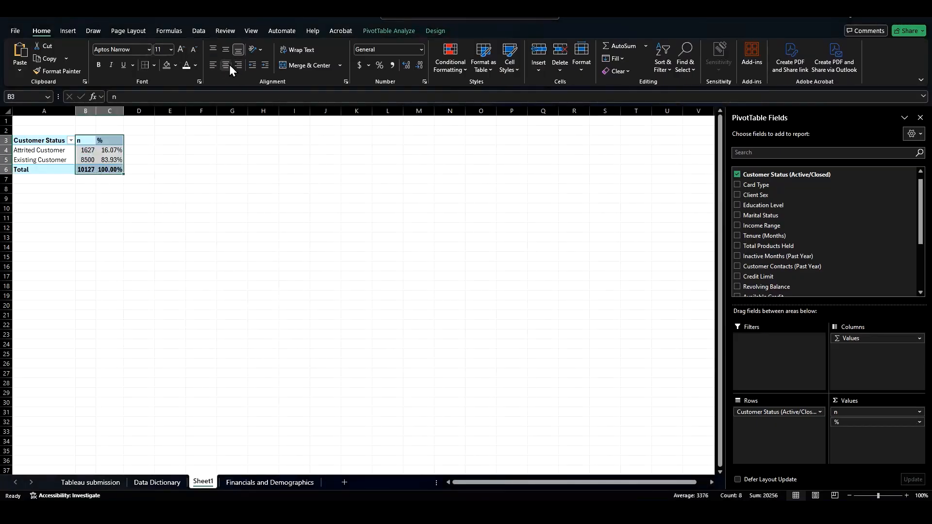
Step: Add the note "*Review if 16% matches industry standards or?? How do we compare?" below the PivotTable
left_click(54, 187)
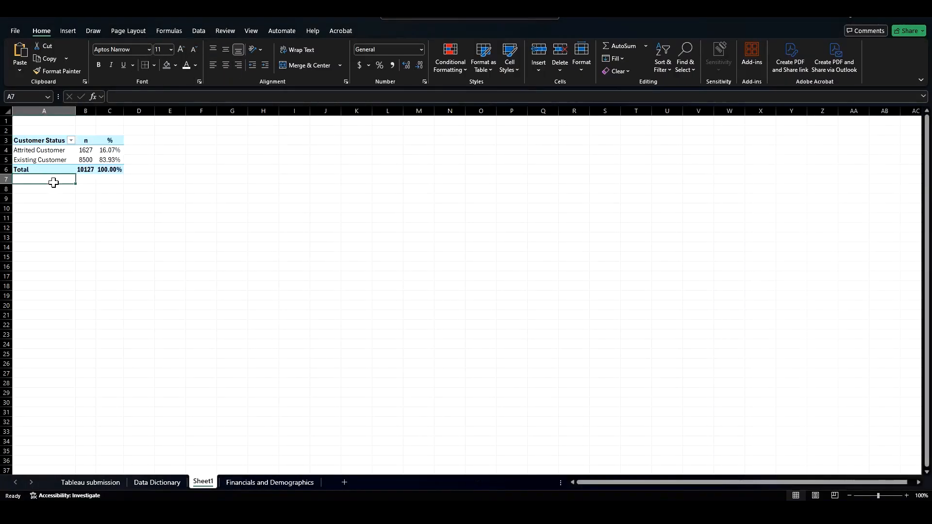
type("*")
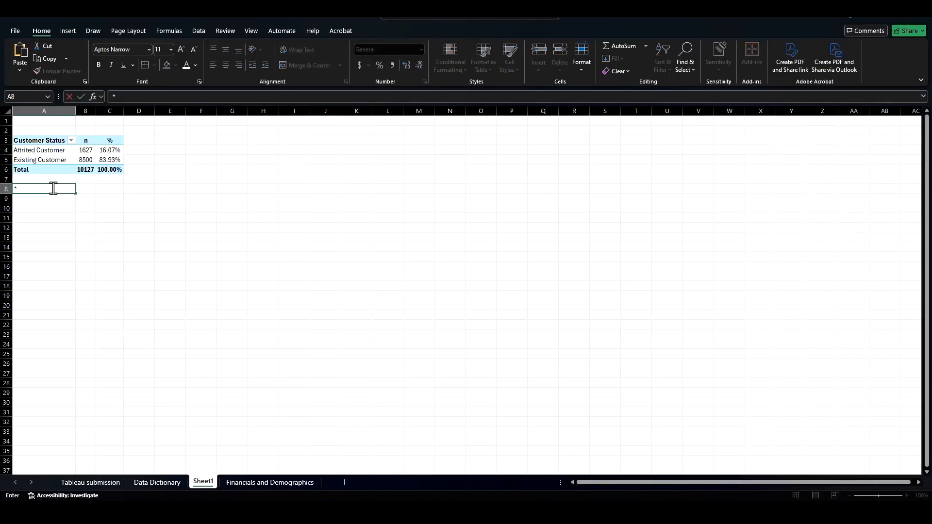
type("Review if 16% matches industry")
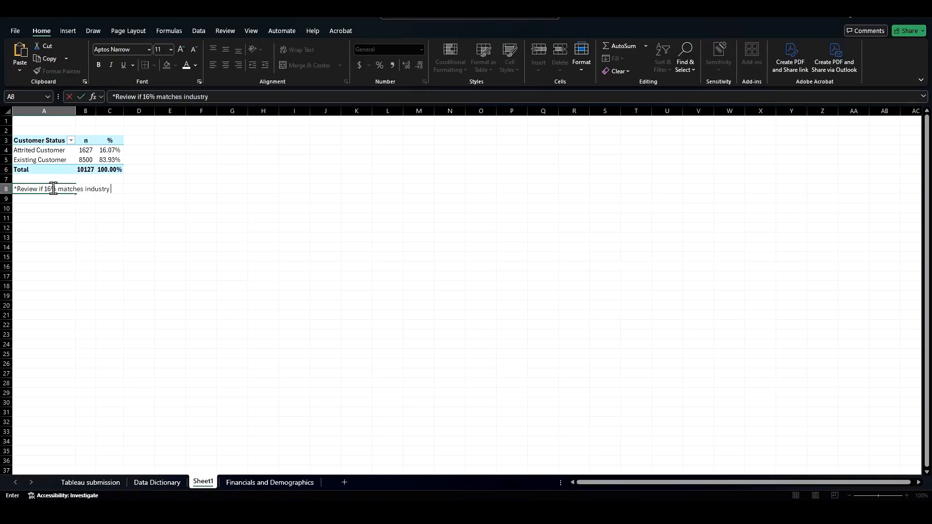
type("andards or?? How do we compare?")
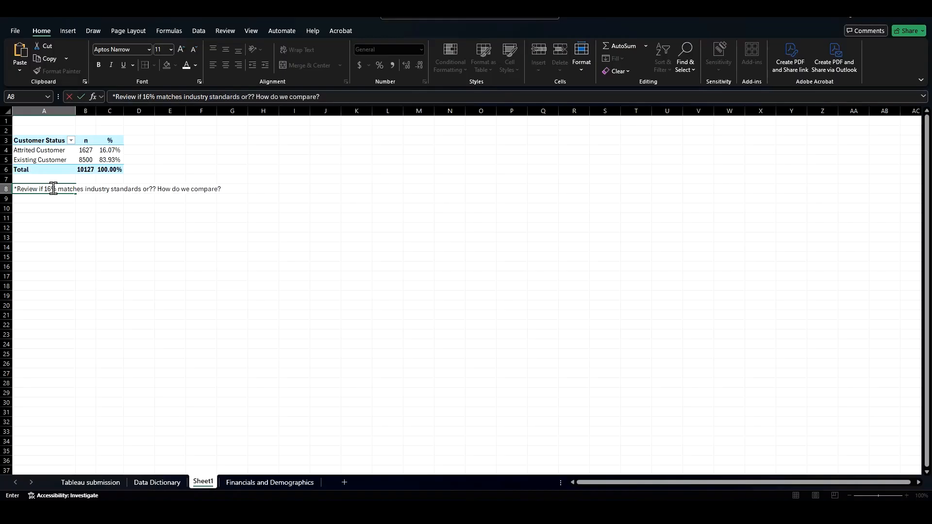
key("Return")
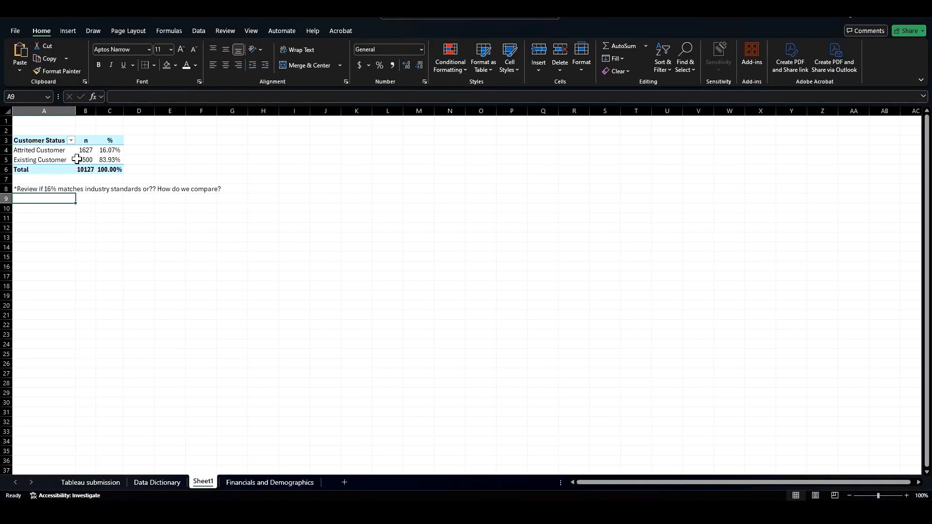
Step: Add Credit Limit to the PivotTable values
left_click(67, 151)
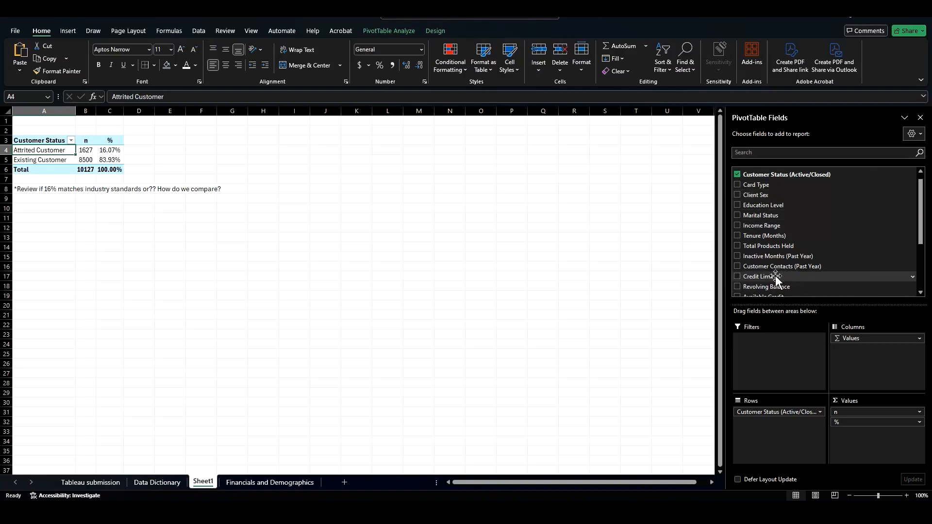
left_click_drag(776, 277, 844, 345)
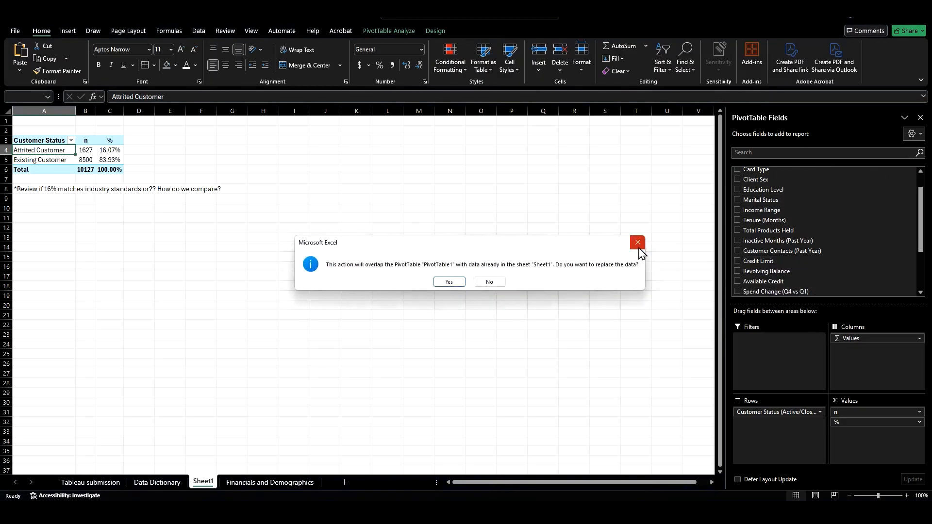
left_click(639, 248)
left_click_drag(770, 267, 846, 424)
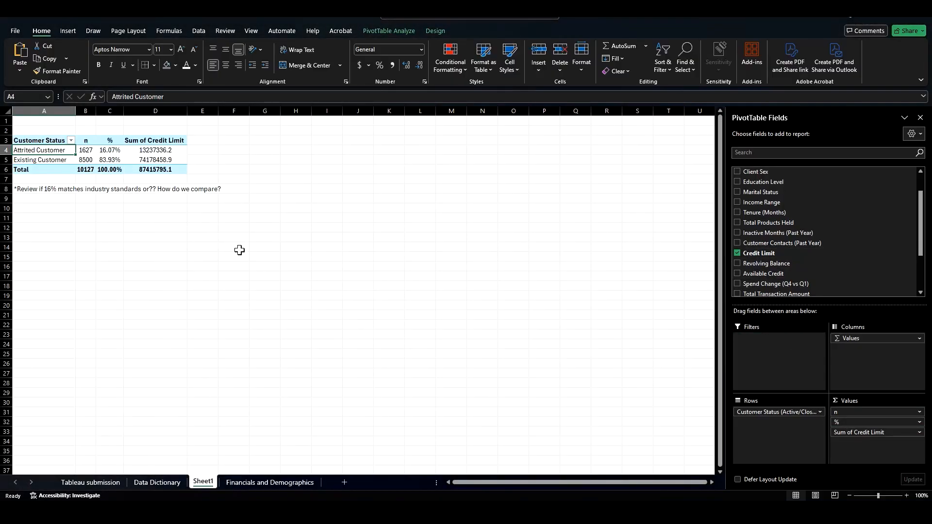
Step: Summarize Credit Limit by Average and rename the column Average Credit Limit
left_click(83, 151)
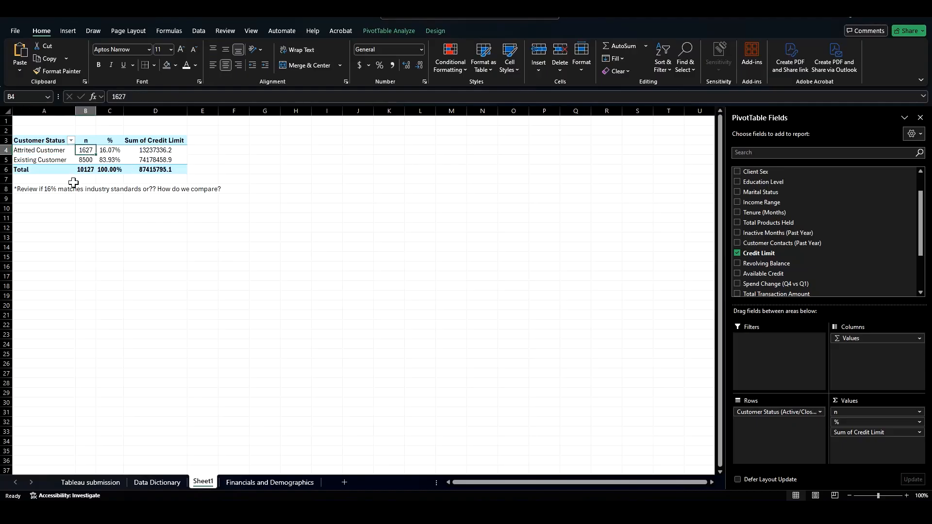
left_click(88, 160)
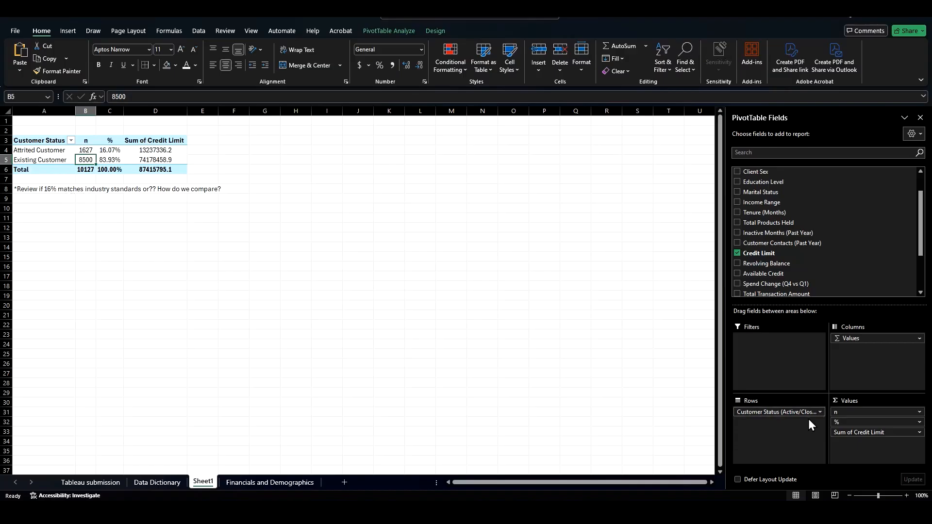
left_click(920, 432)
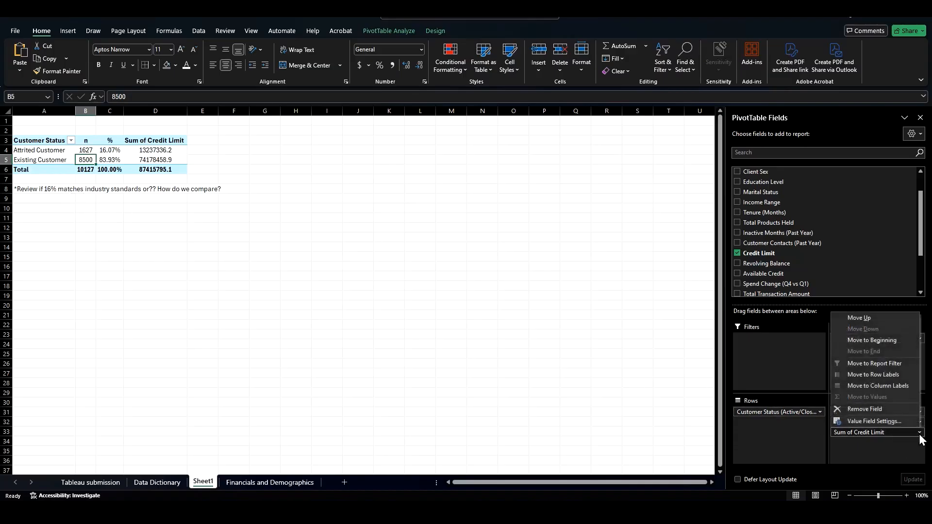
left_click(901, 419)
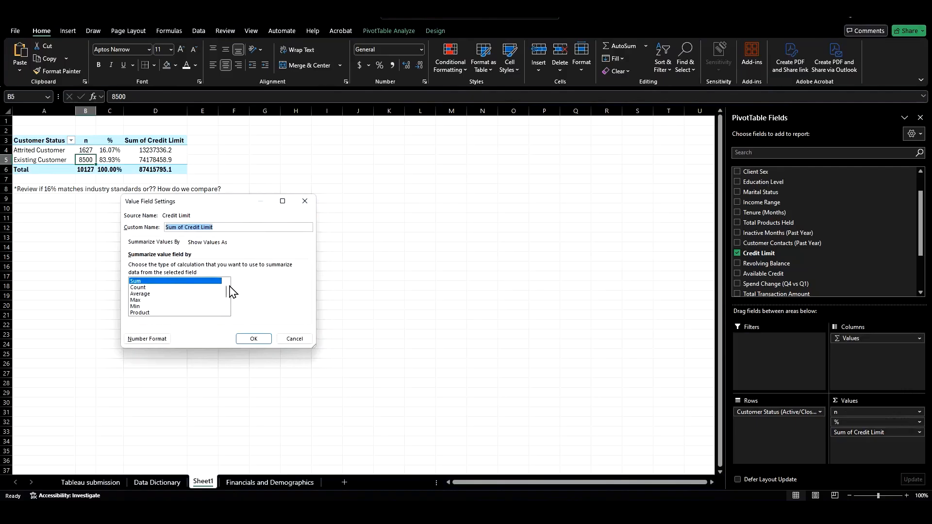
left_click(162, 295)
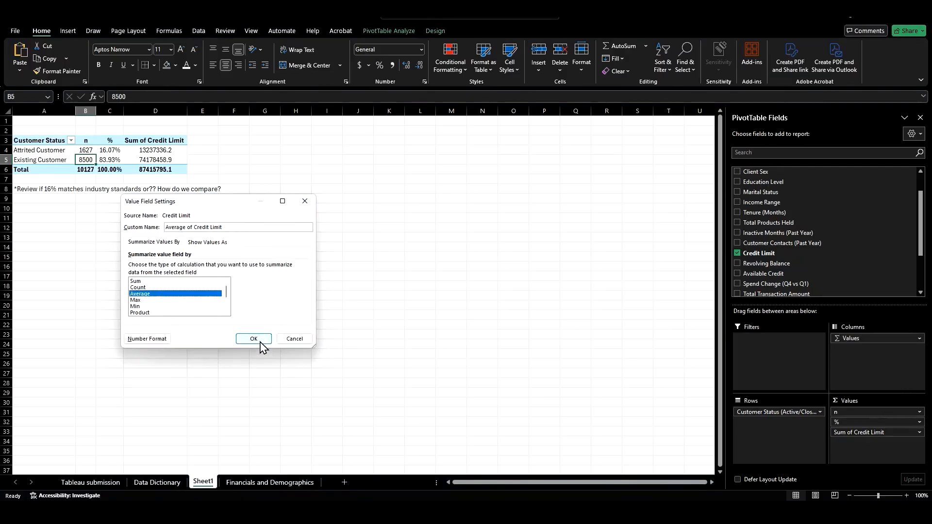
left_click(194, 228)
key("BackSpace")
key("BackSpace")
key("BackSpace")
left_click(243, 340)
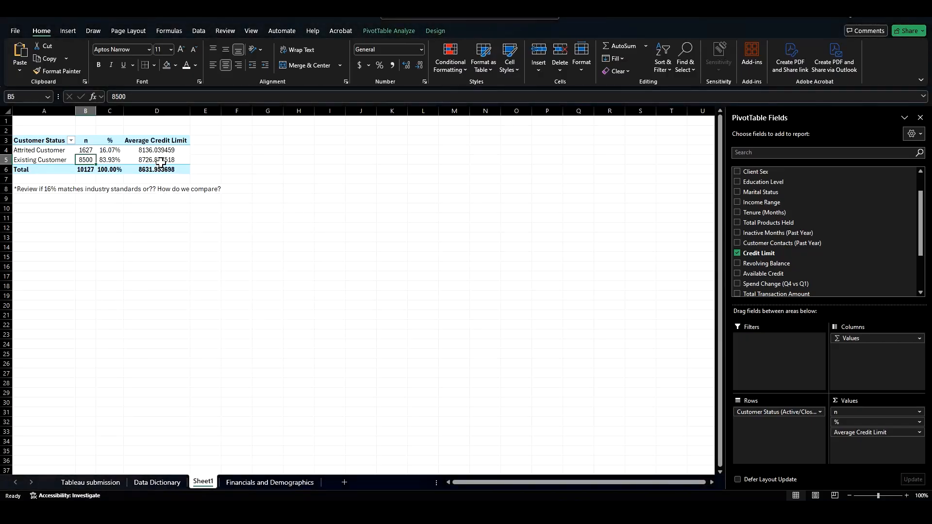
Step: Format the Average Credit Limit cells as Currency
left_click_drag(167, 150, 170, 169)
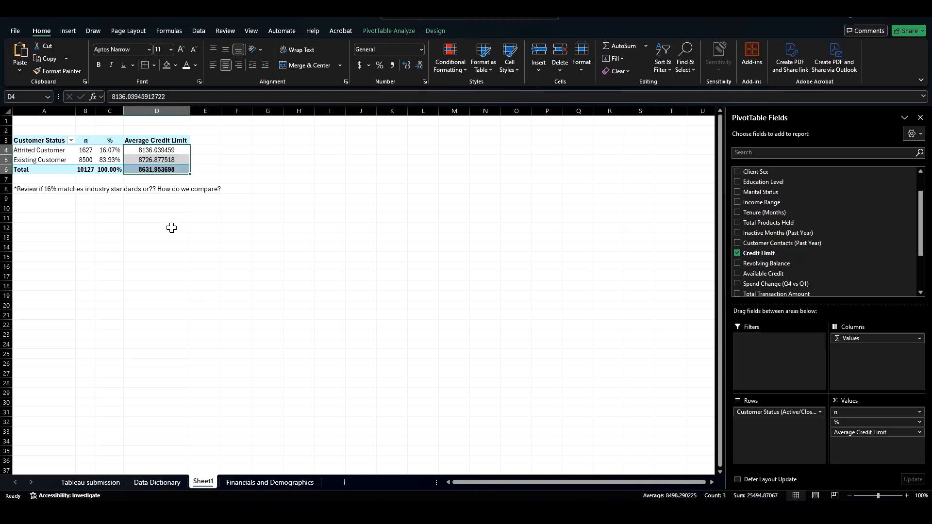
left_click(360, 65)
left_click(422, 49)
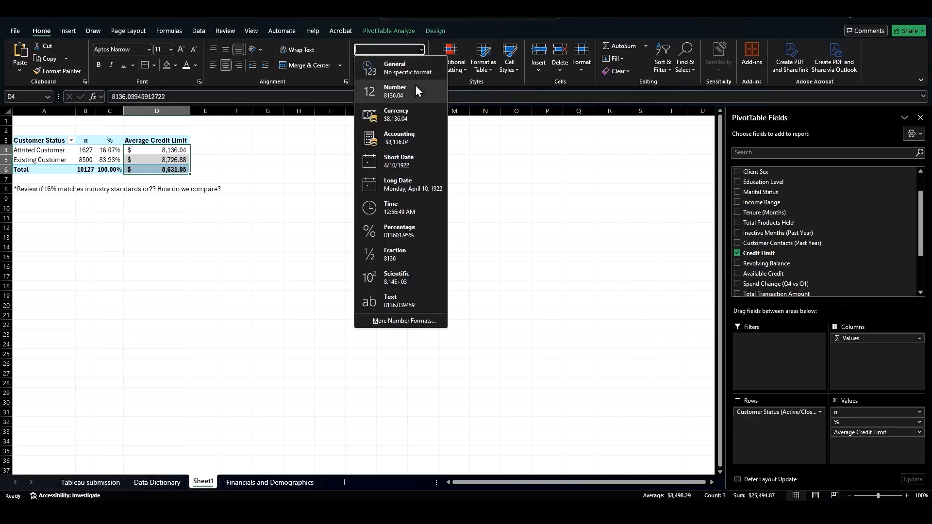
left_click(410, 110)
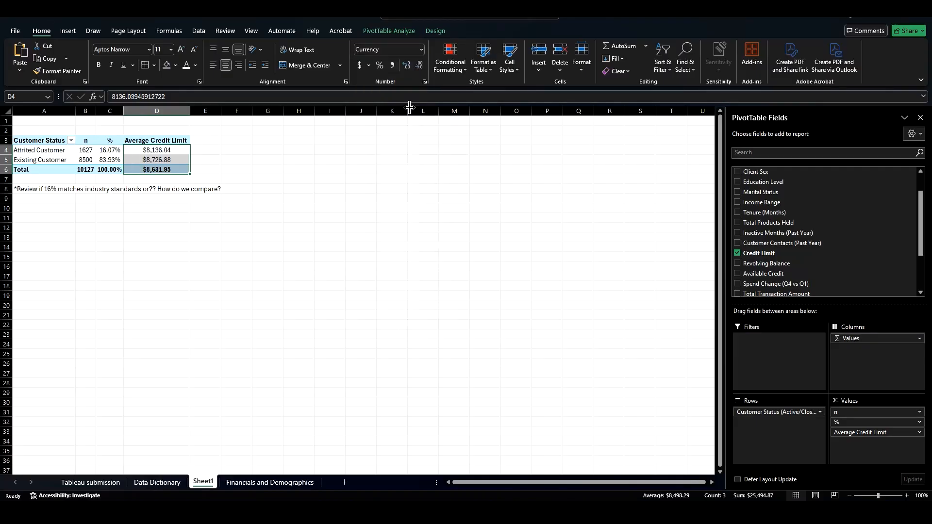
left_click(170, 142)
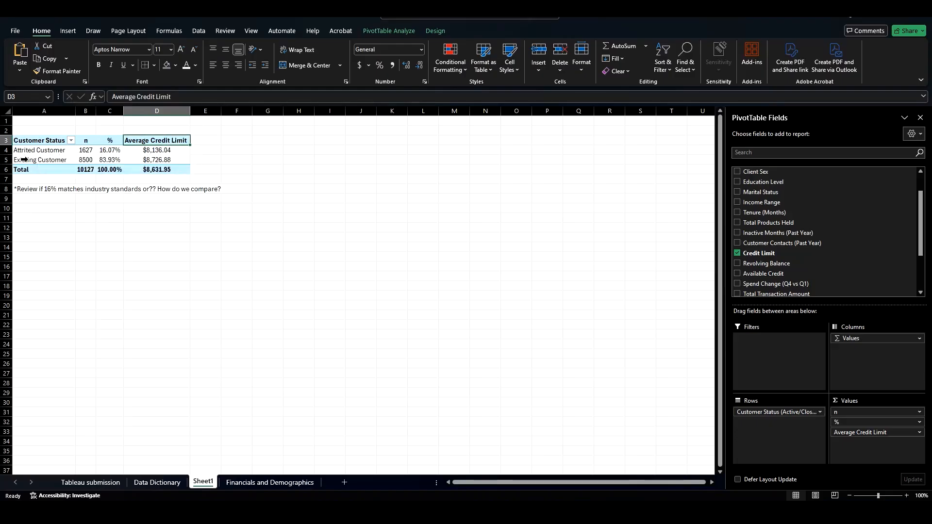
left_click(177, 160)
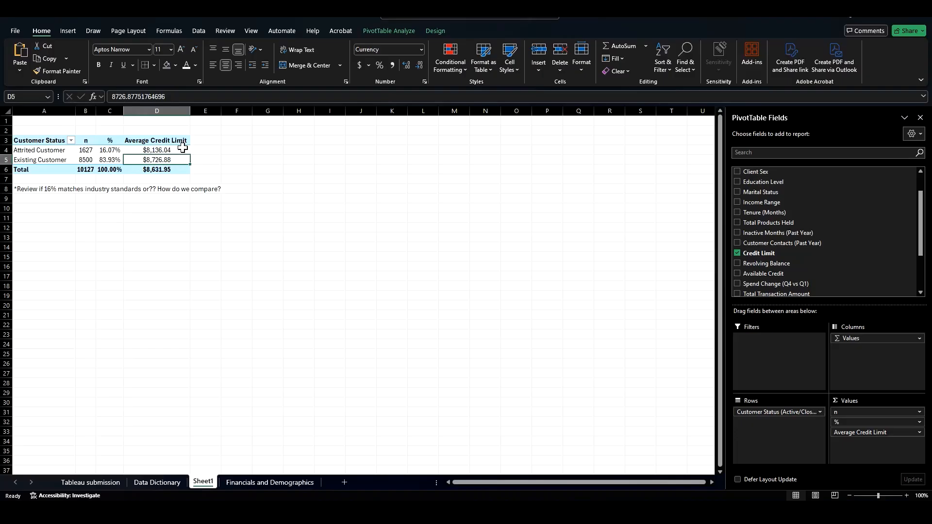
left_click(176, 149)
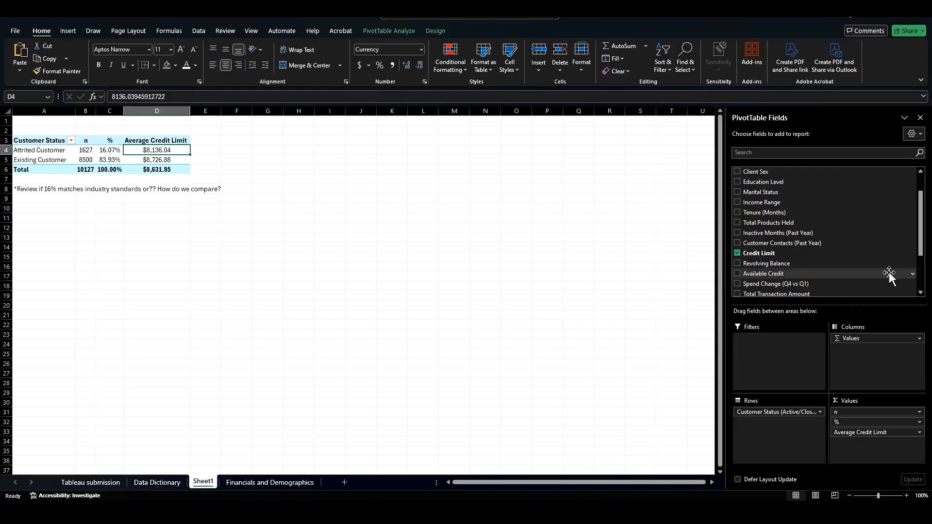
Step: Add Average Credit Utilization to the PivotTable values and summarize it by Average
left_click_drag(923, 213, 925, 244)
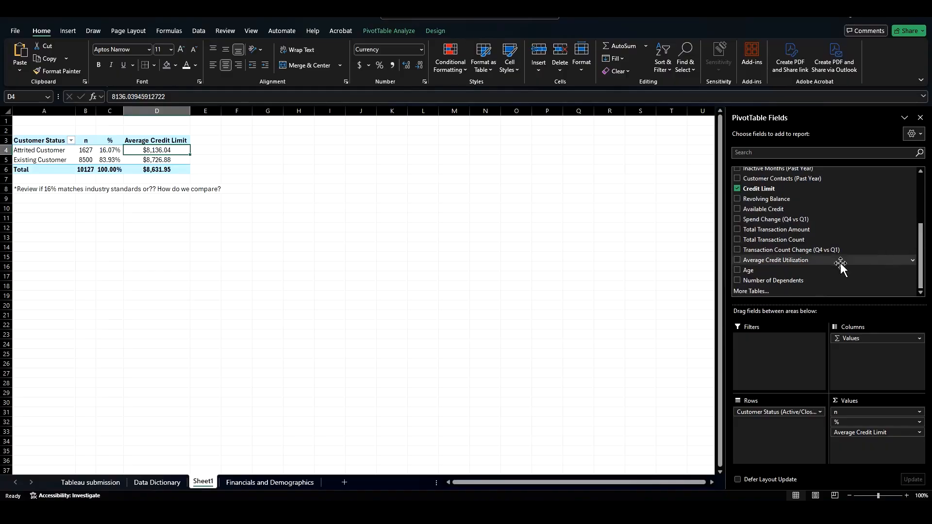
left_click_drag(793, 266, 883, 448)
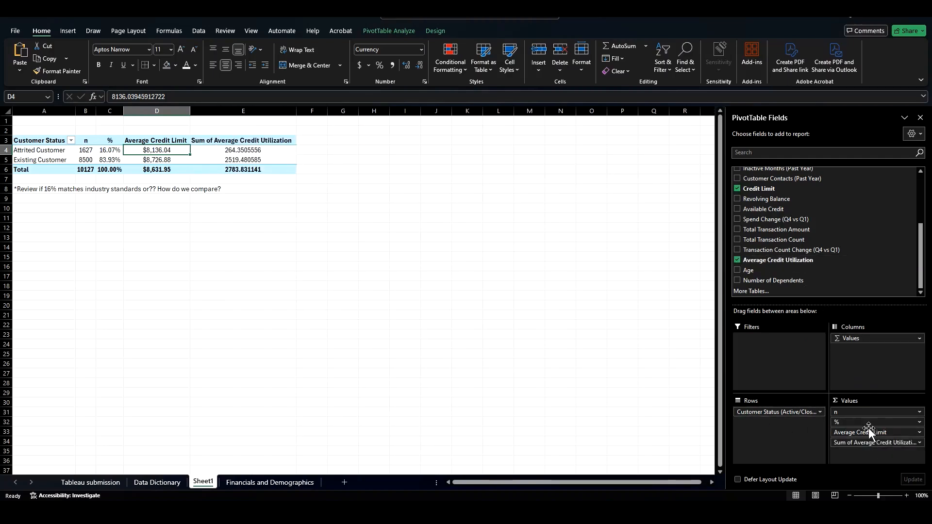
left_click(920, 443)
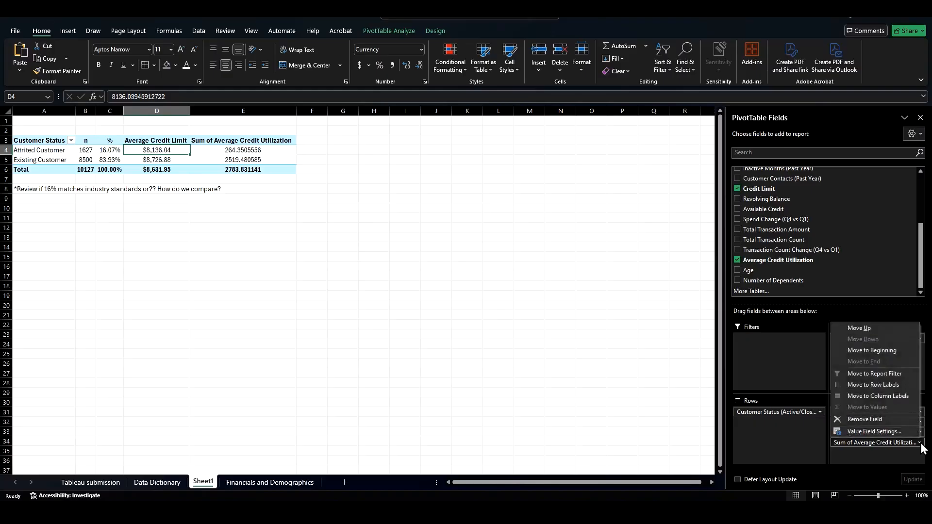
left_click(904, 434)
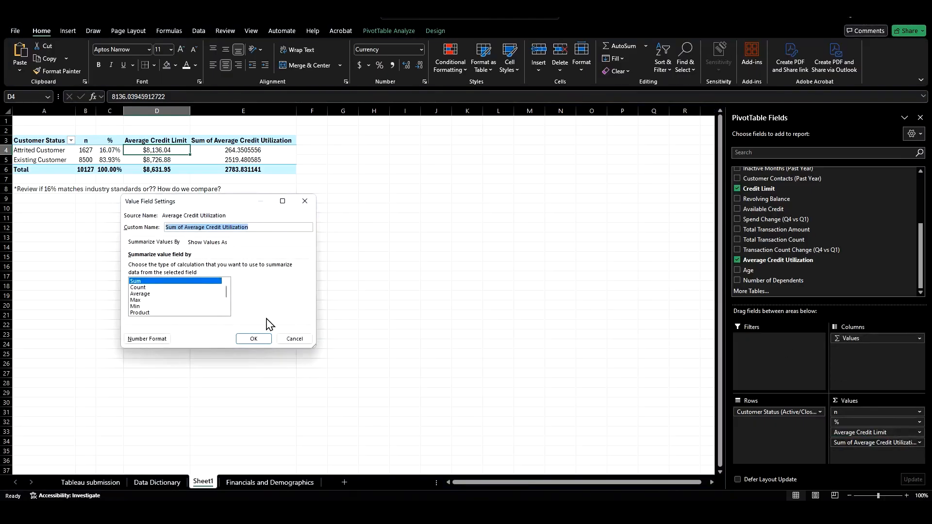
left_click(160, 293)
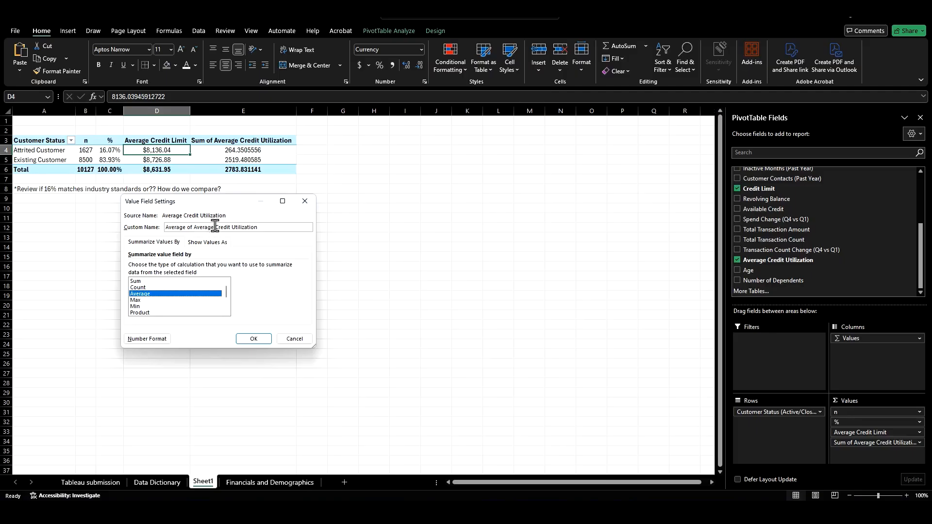
Step: Rename the utilization value field Avg. Credit Utilization
left_click_drag(215, 227, 188, 227)
key("BackSpace")
key("Return")
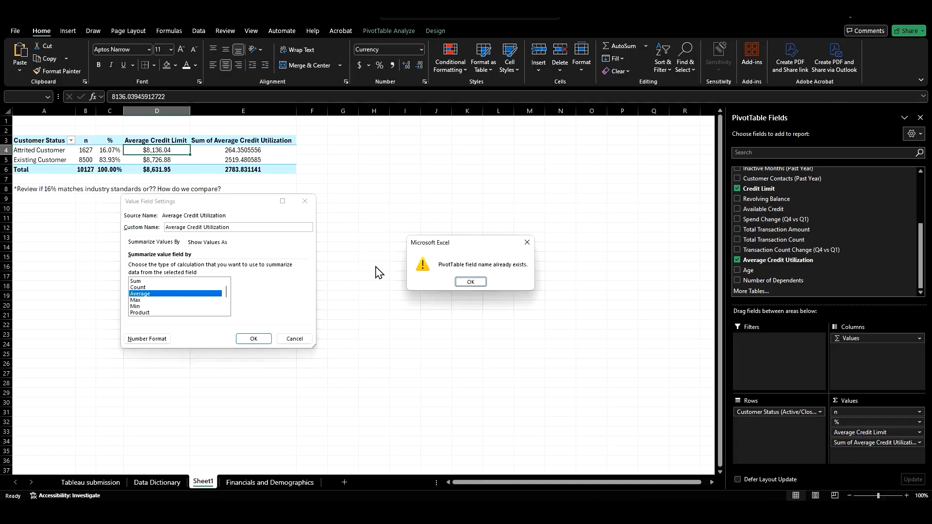
left_click(470, 283)
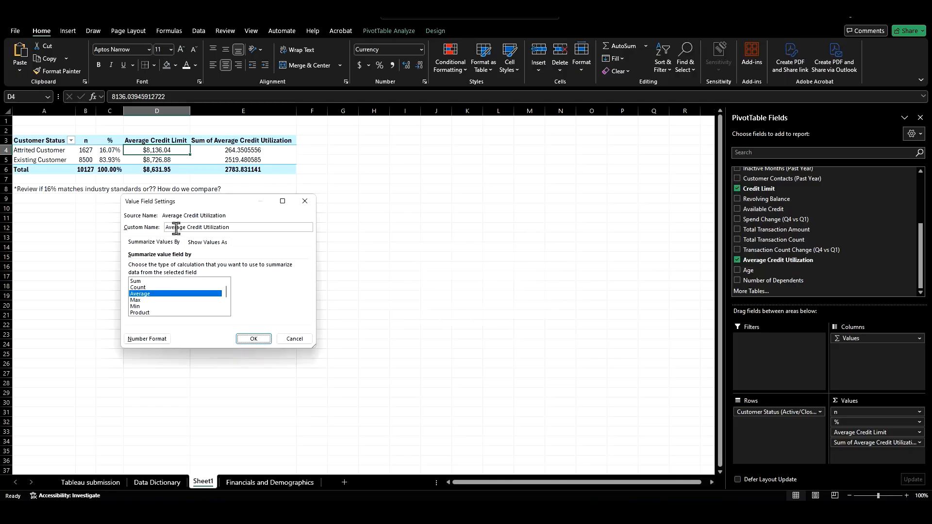
left_click_drag(186, 227, 163, 228)
type("Avg.")
key("Return")
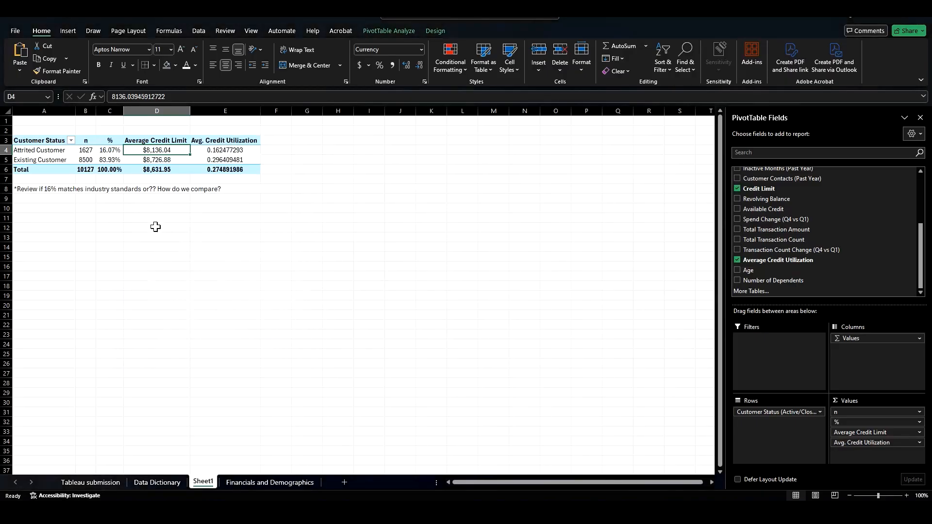
Step: Rename the Average Credit Limit column header to Avg. Credit Limit
left_click(170, 140)
double_click(135, 96)
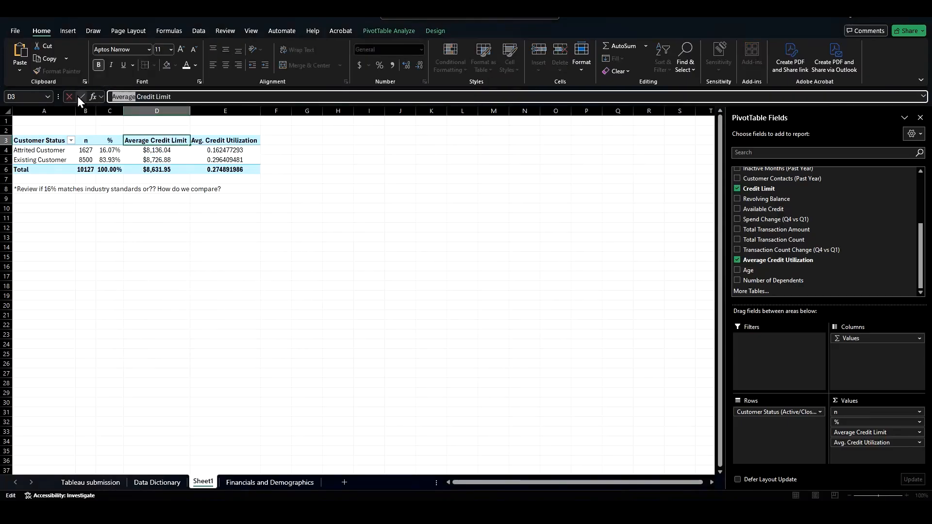
type("Avg.")
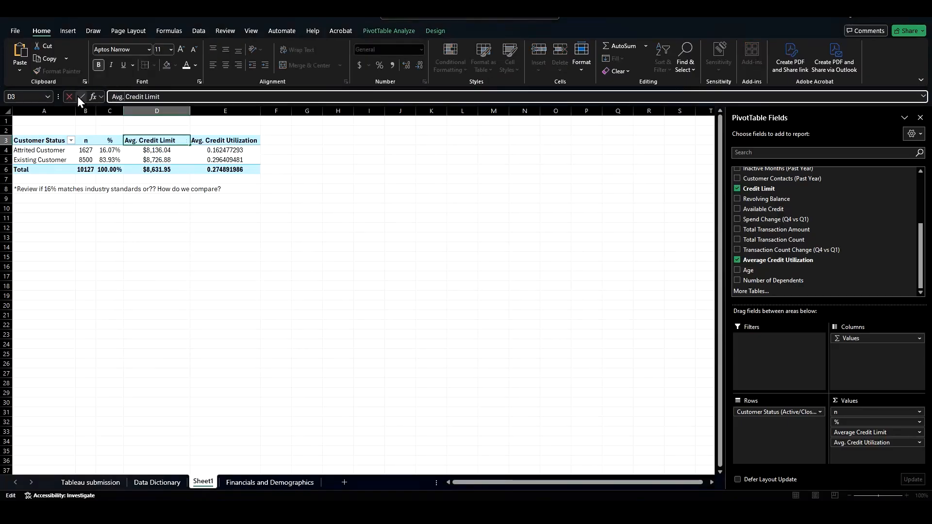
left_click(225, 247)
Step: Format the Avg. Credit Utilization cells as percentages with two decimal places
left_click(224, 152)
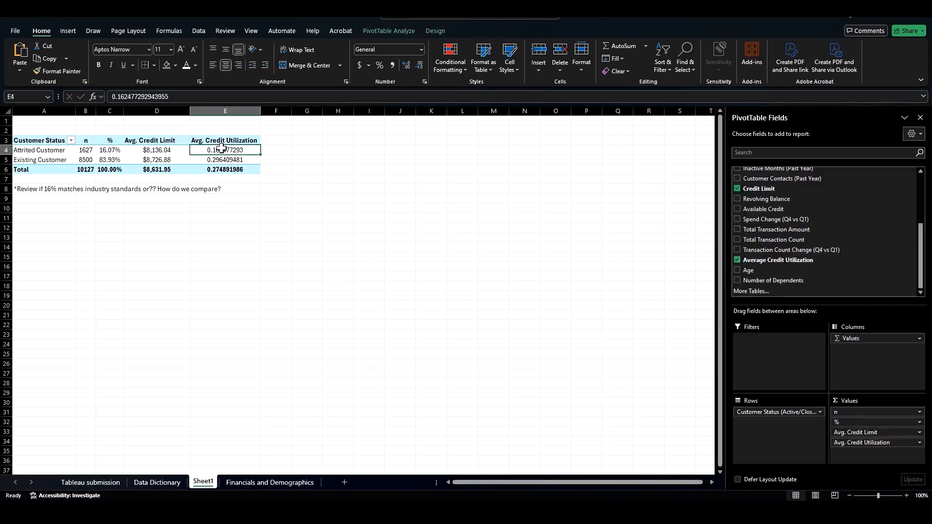
left_click_drag(223, 151, 224, 170)
key("ctrl+shift+F5")
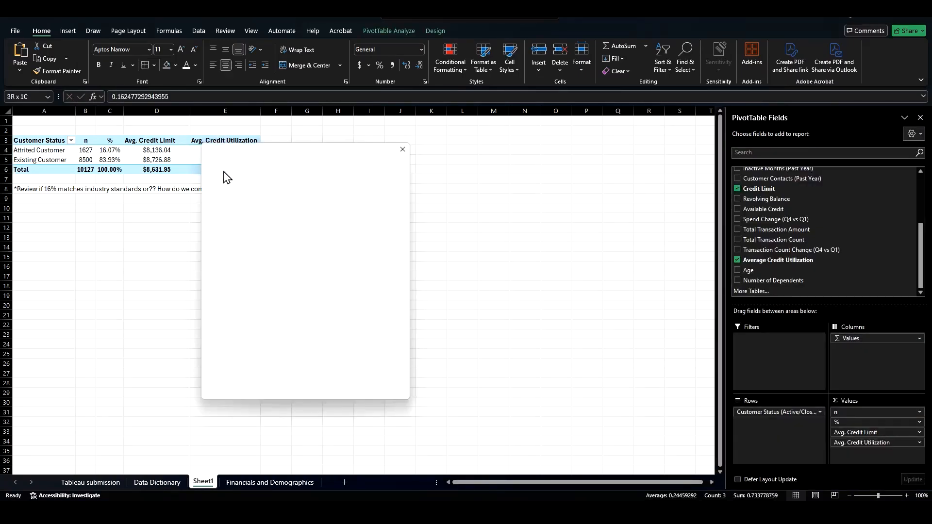
left_click(406, 147)
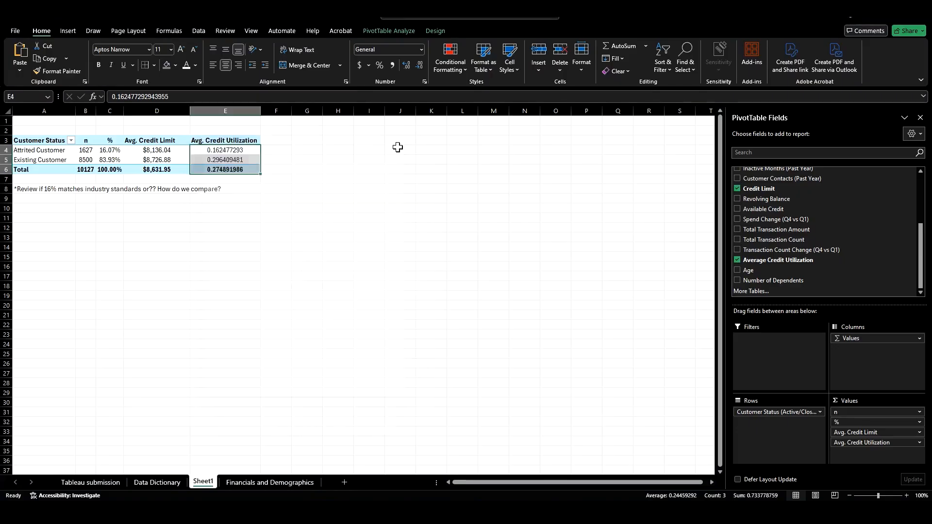
left_click(380, 65)
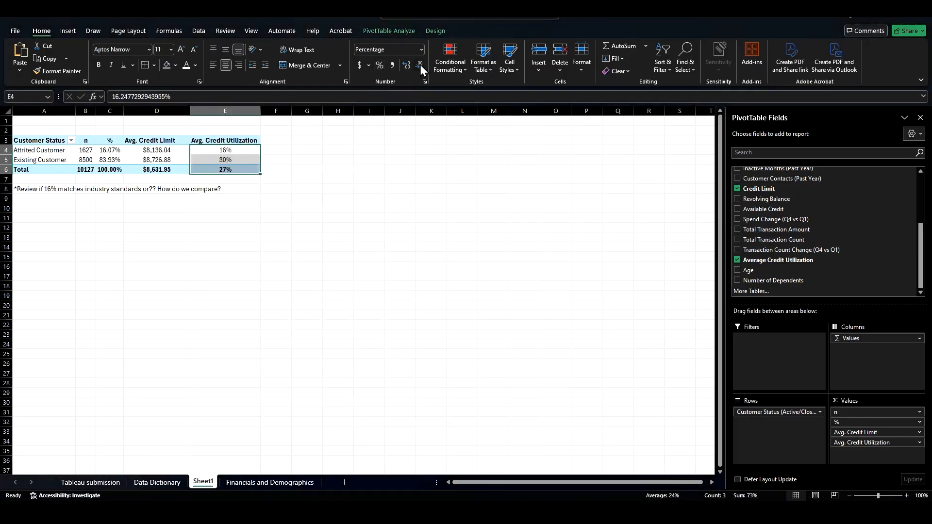
left_click(406, 65)
left_click(406, 65)
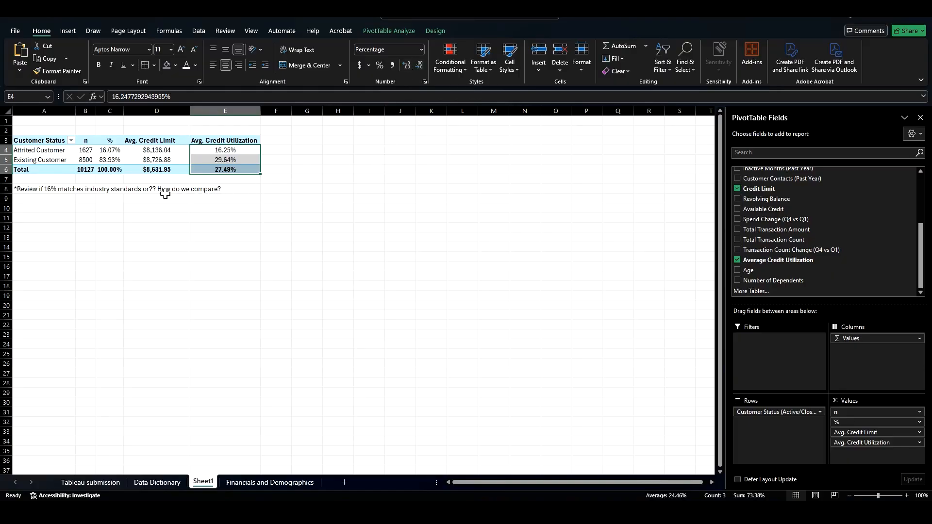
left_click(160, 224)
left_click(47, 153)
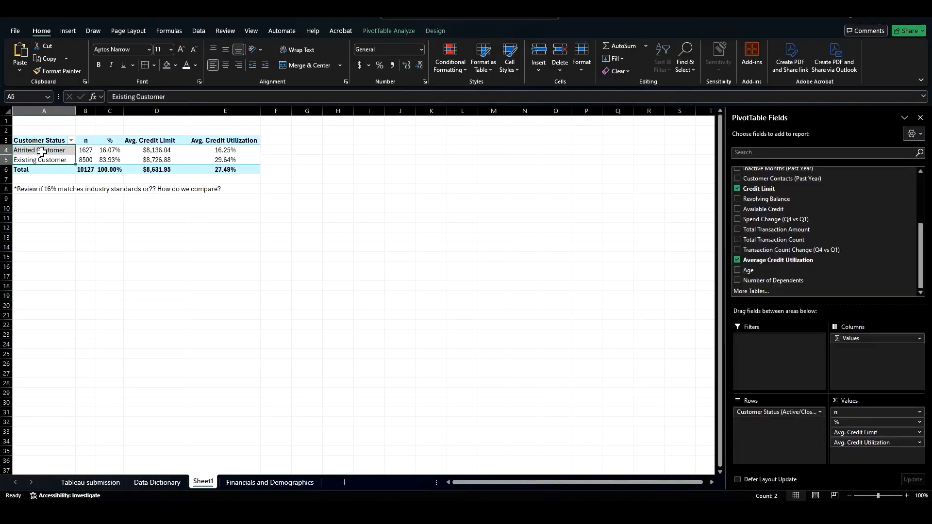
left_click(32, 160)
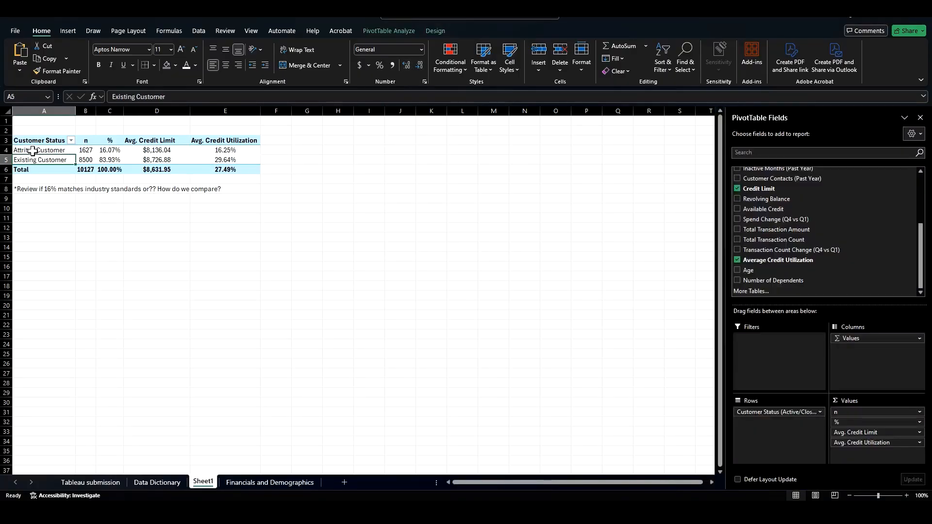
left_click(223, 151)
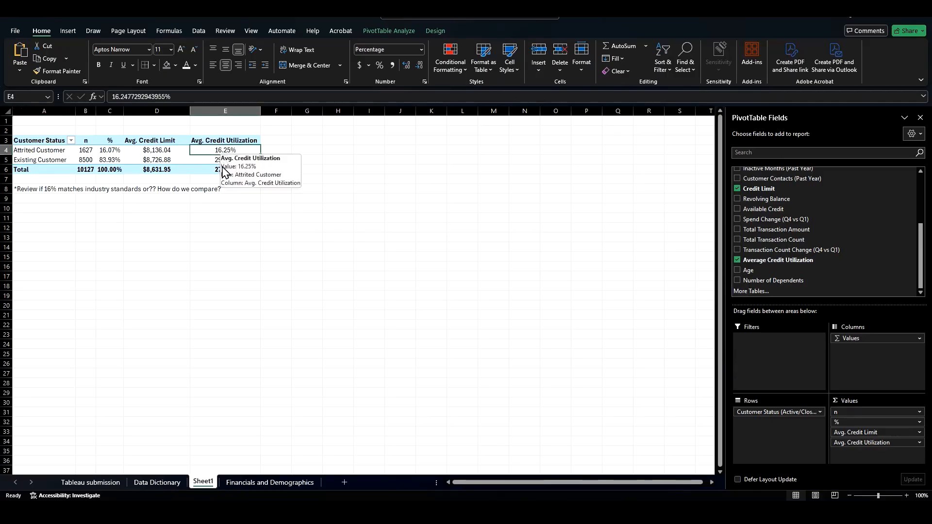
left_click(164, 153)
left_click(232, 151)
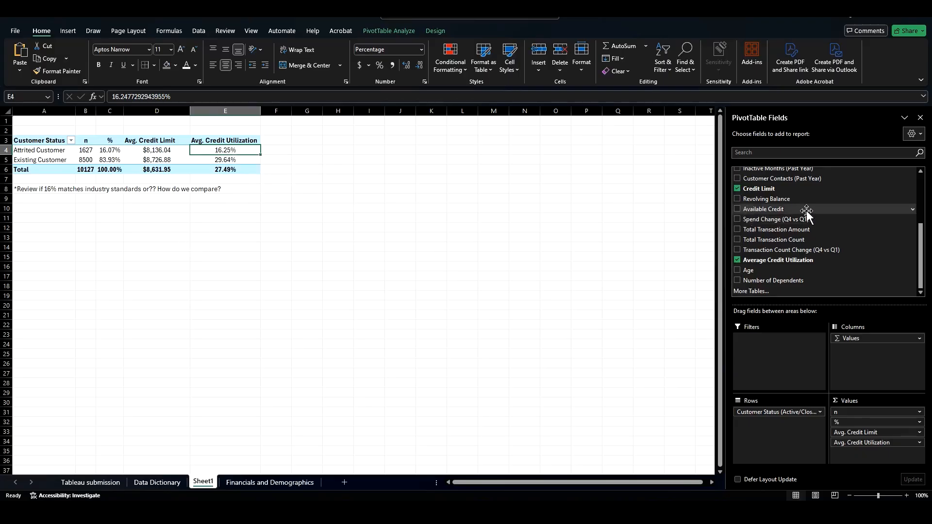
Step: Try breaking down the PivotTable by Card Type as a filter, column and row field, then remove it
scroll(789, 248, "up", 1)
scroll(789, 248, "up", 3)
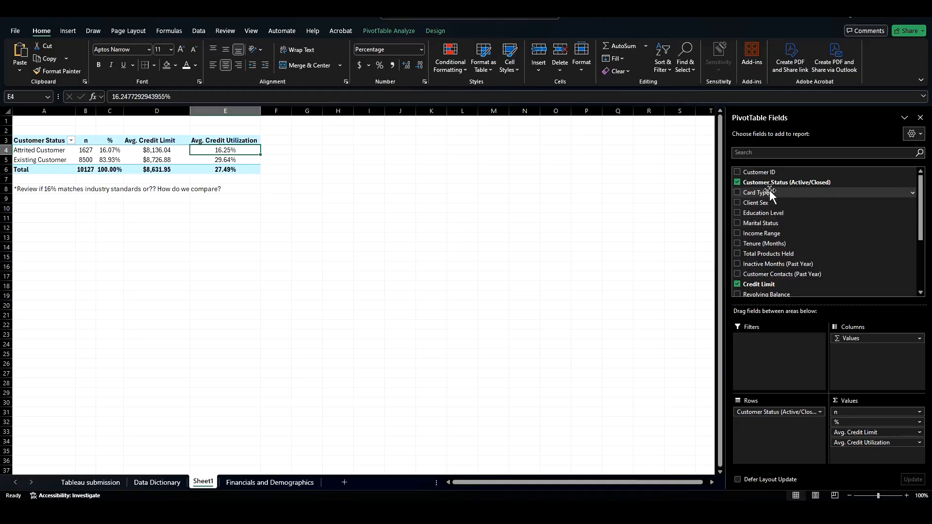
left_click_drag(771, 192, 783, 431)
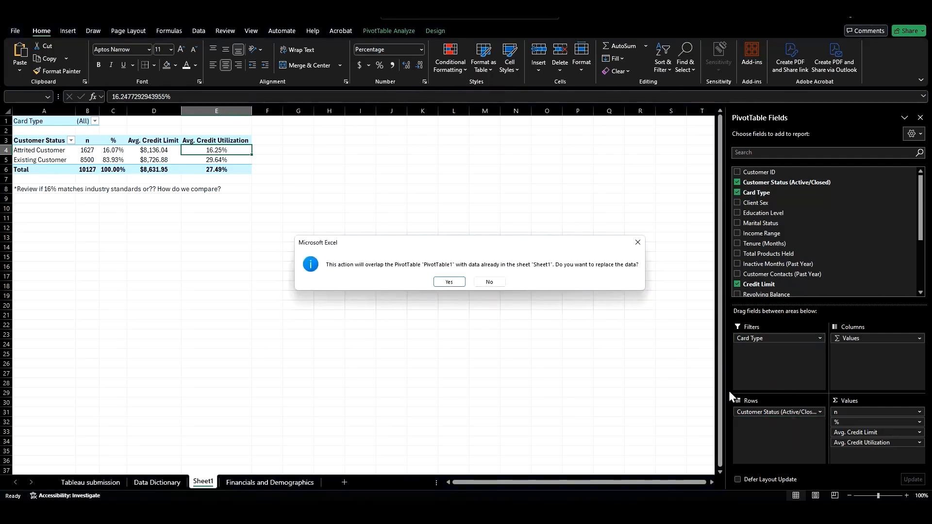
left_click(489, 283)
left_click_drag(755, 193, 516, 257)
left_click_drag(785, 341, 809, 434)
left_click(491, 284)
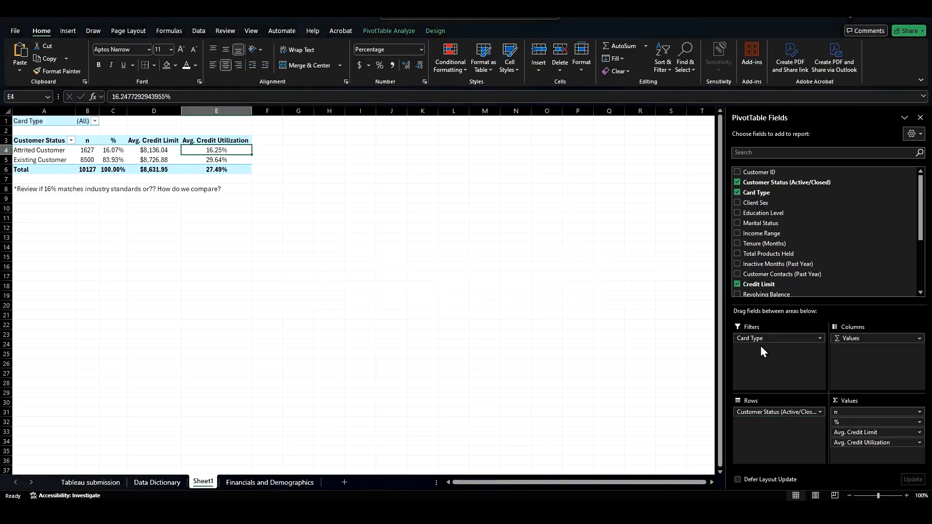
left_click_drag(760, 342, 872, 358)
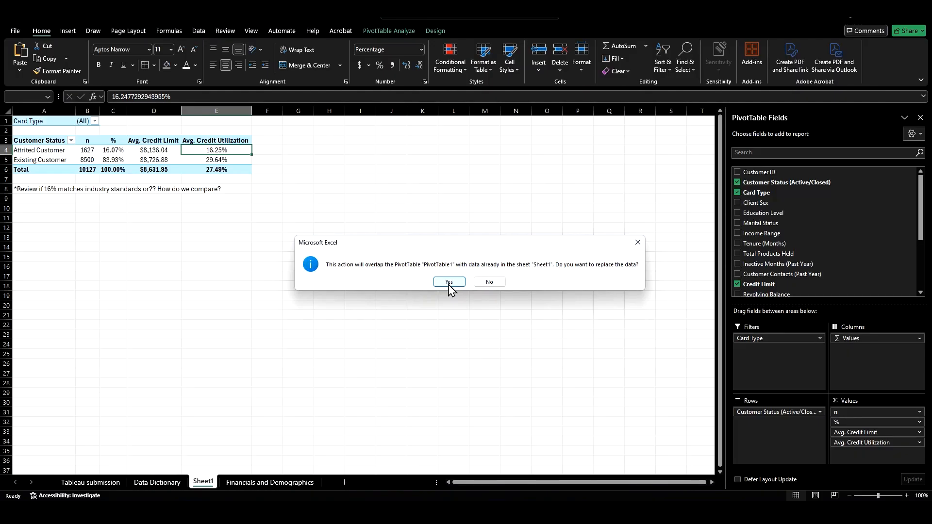
left_click(449, 284)
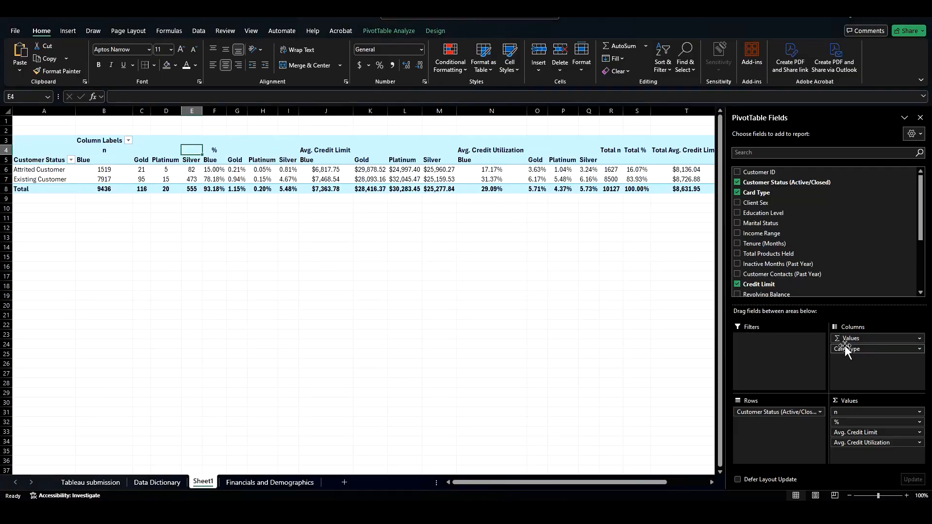
left_click_drag(846, 349, 777, 425)
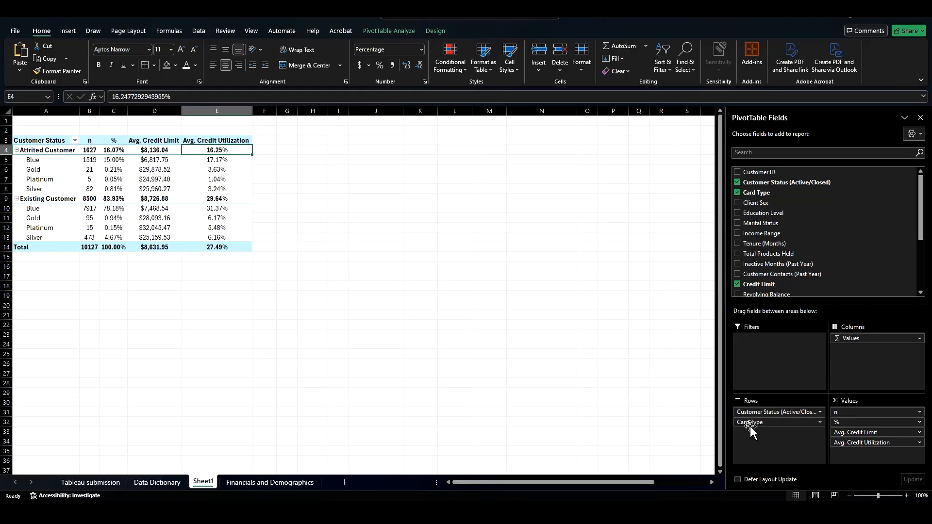
left_click_drag(750, 422, 510, 256)
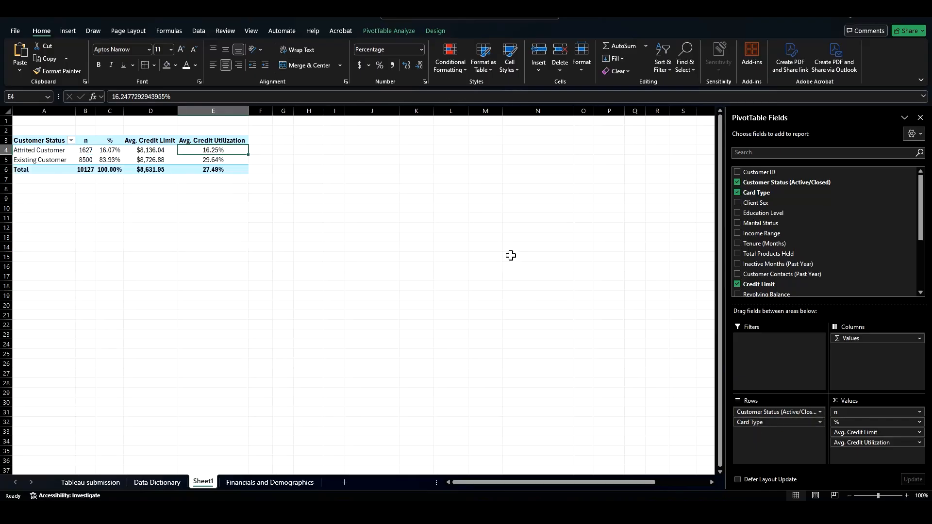
Step: Insert slicers for Card Type, Client Sex and Education Level on the PivotTable
left_click(53, 182)
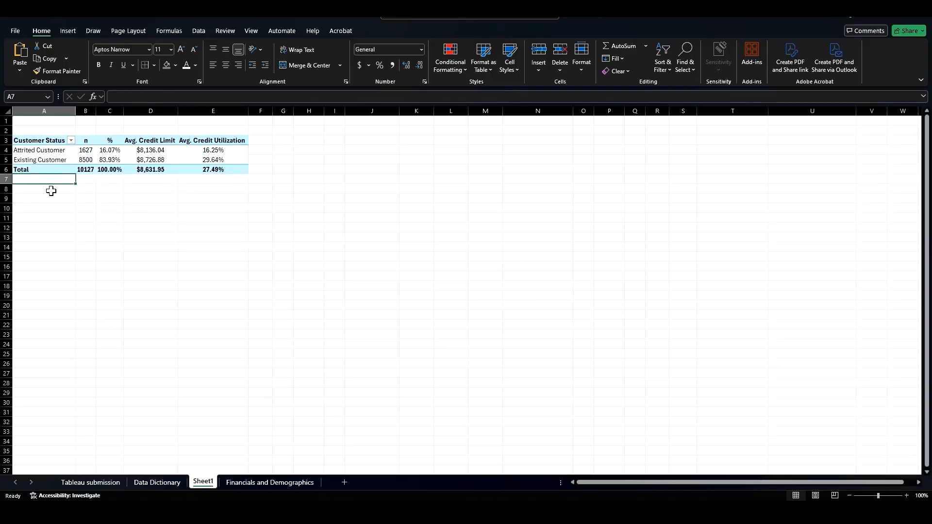
left_click(135, 159)
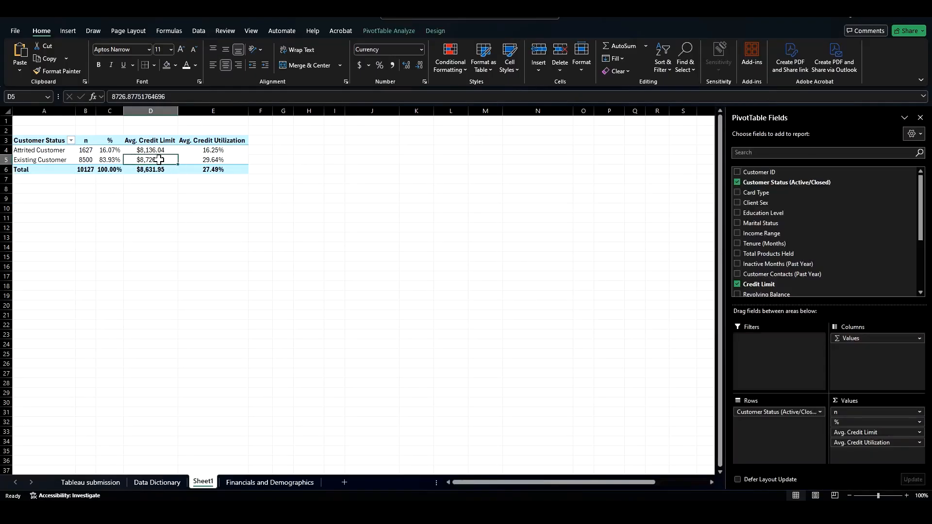
mouse_move(153, 158)
left_click(383, 31)
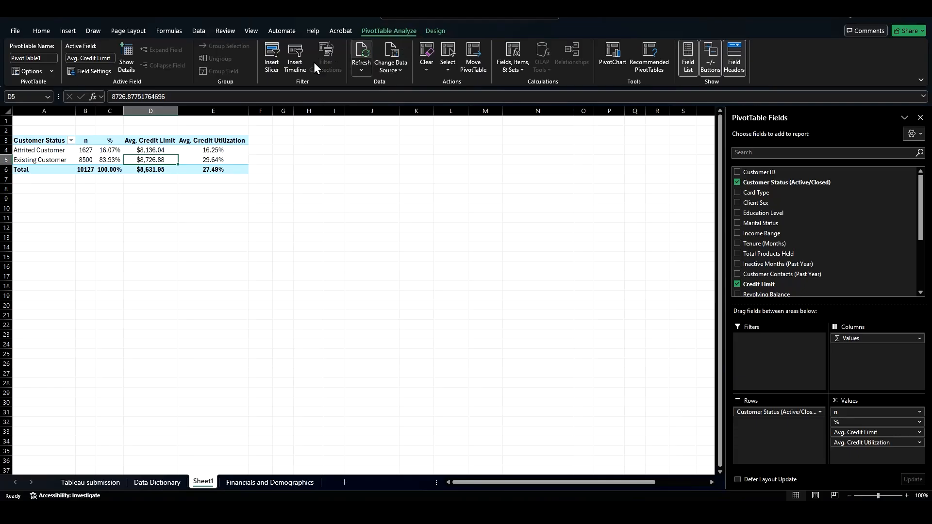
left_click(270, 57)
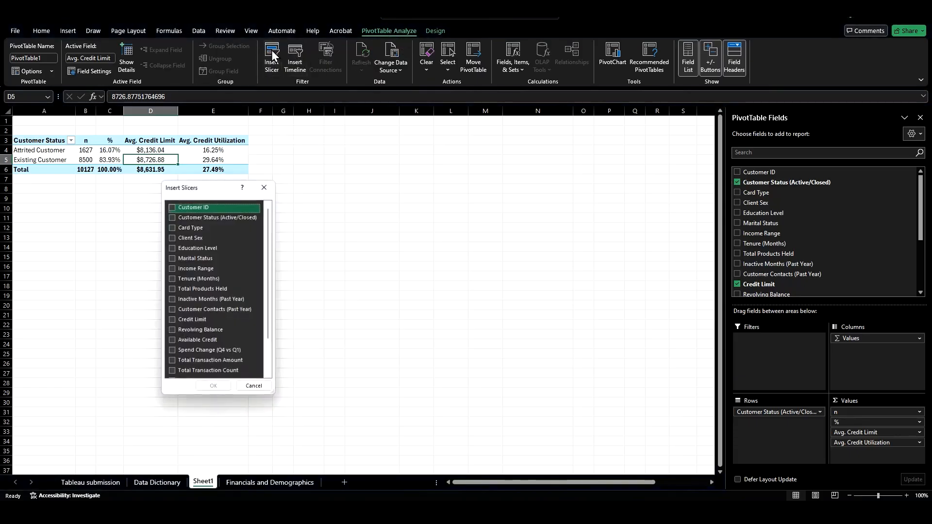
left_click_drag(207, 194, 320, 157)
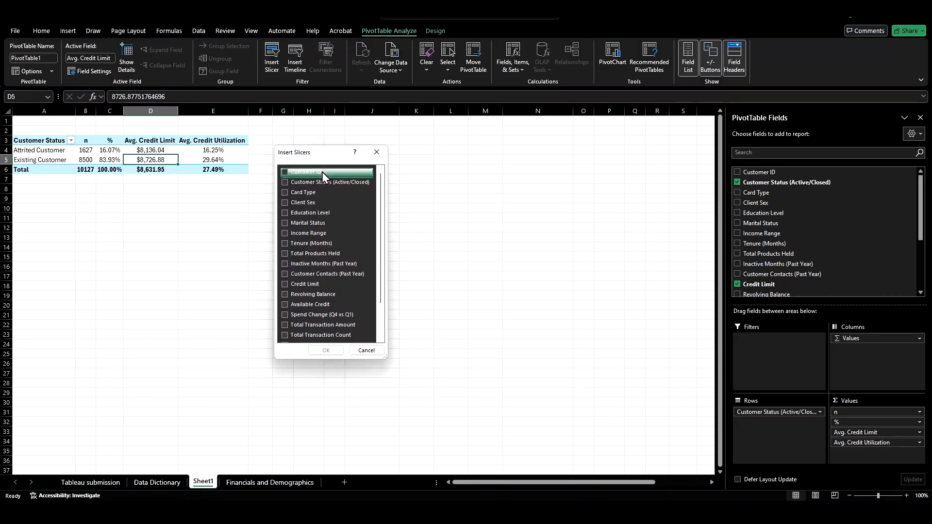
left_click(285, 192)
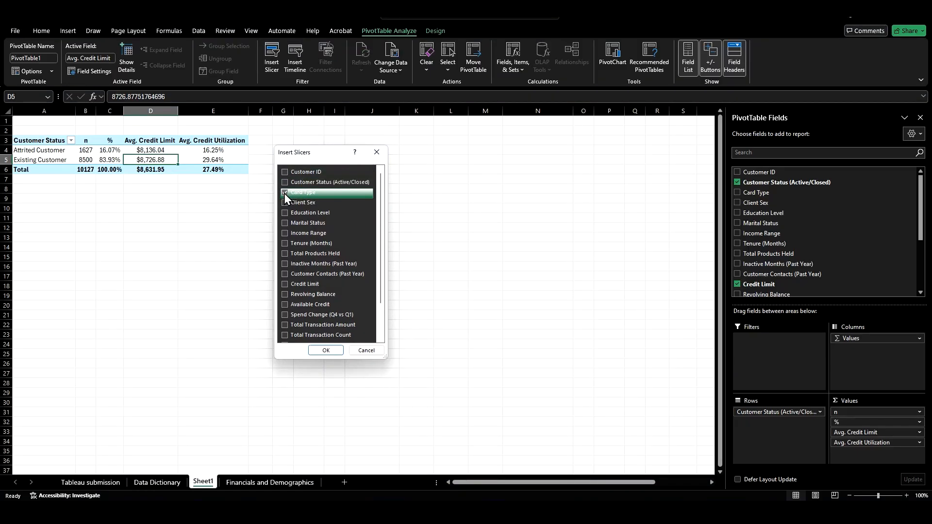
left_click(285, 203)
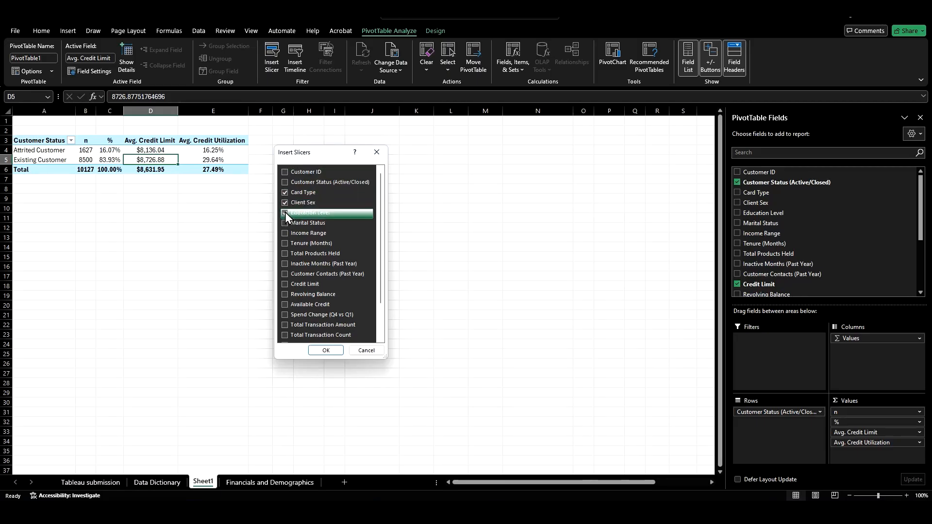
left_click(284, 213)
left_click(325, 351)
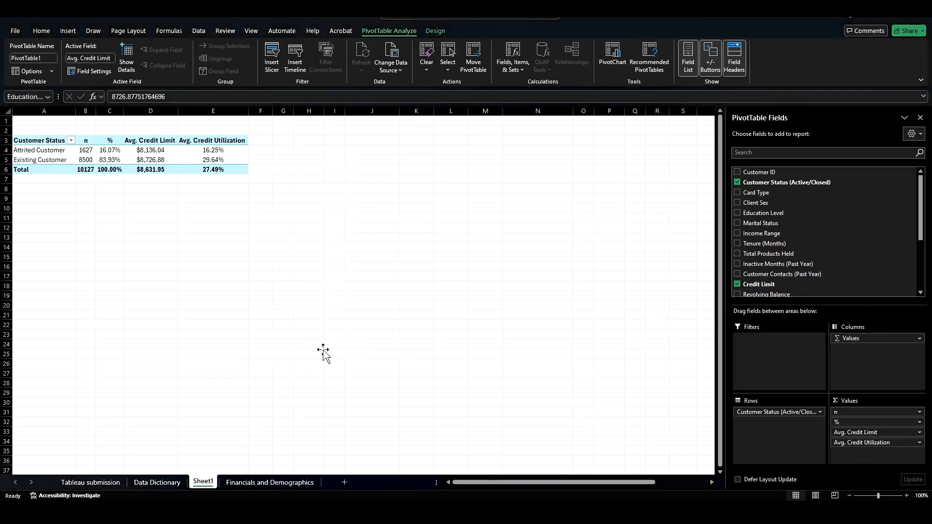
Step: Arrange the Card Type, Client Sex and Education Level slicers side by side just below the PivotTable
left_click_drag(328, 217, 42, 192)
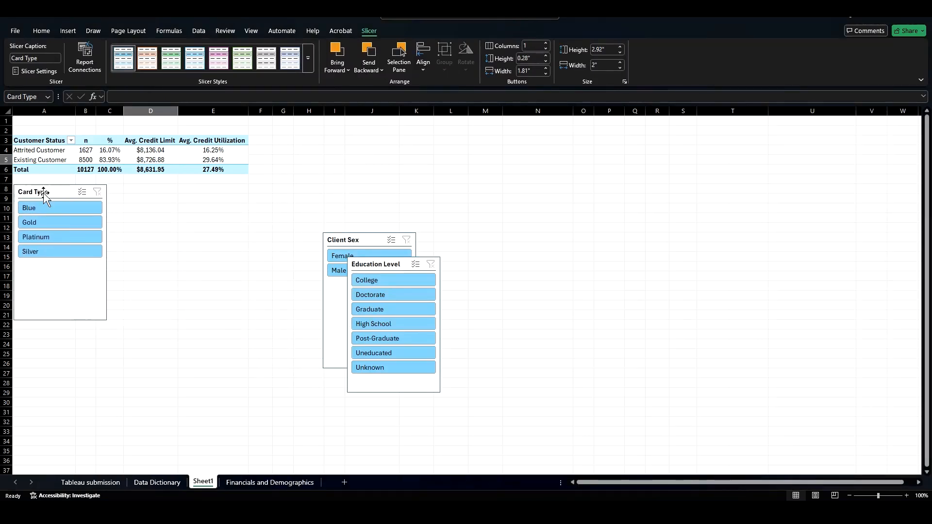
left_click_drag(344, 238, 130, 188)
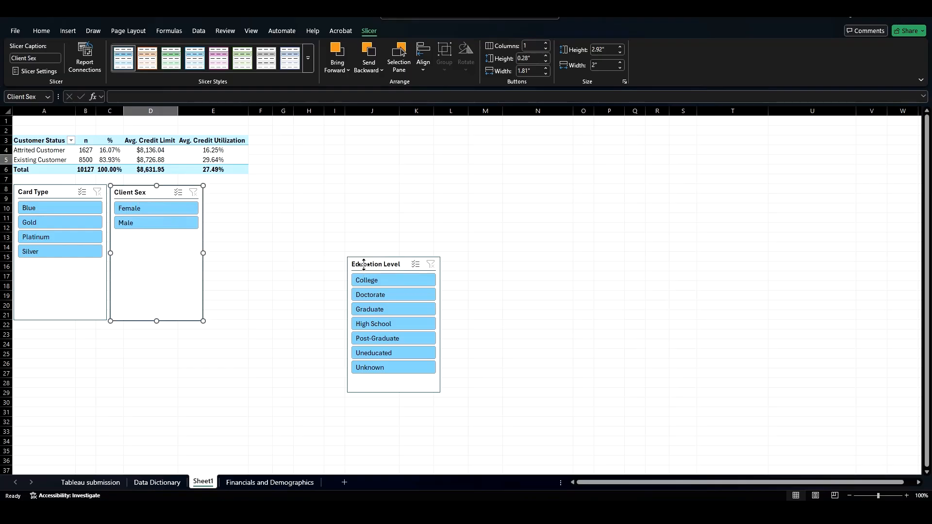
left_click_drag(363, 264, 222, 193)
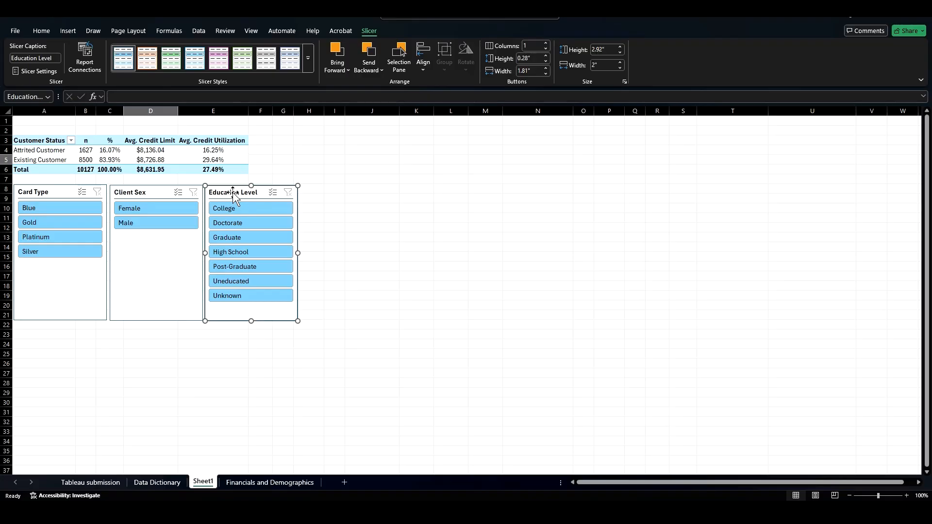
Step: Filter the PivotTable by each card type in turn using the Card Type slicer
left_click(39, 209)
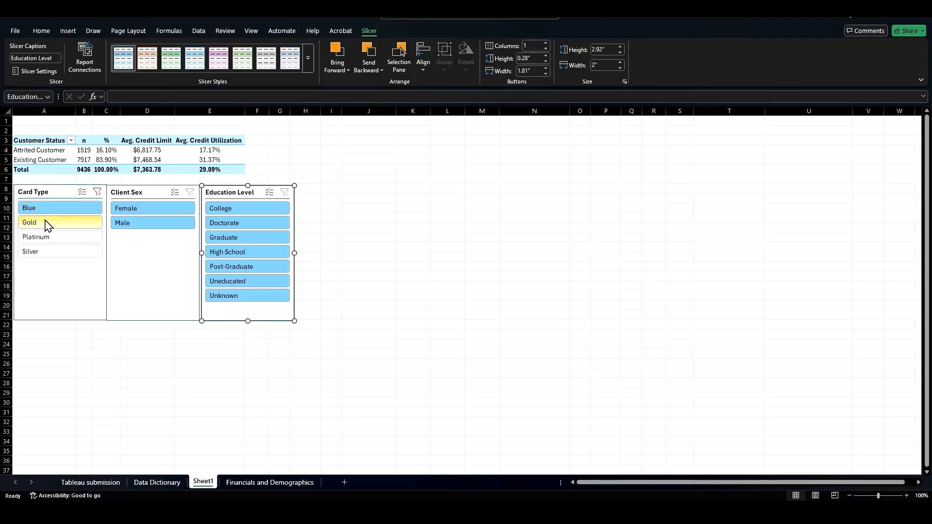
left_click(47, 225)
left_click(77, 237)
left_click(70, 249)
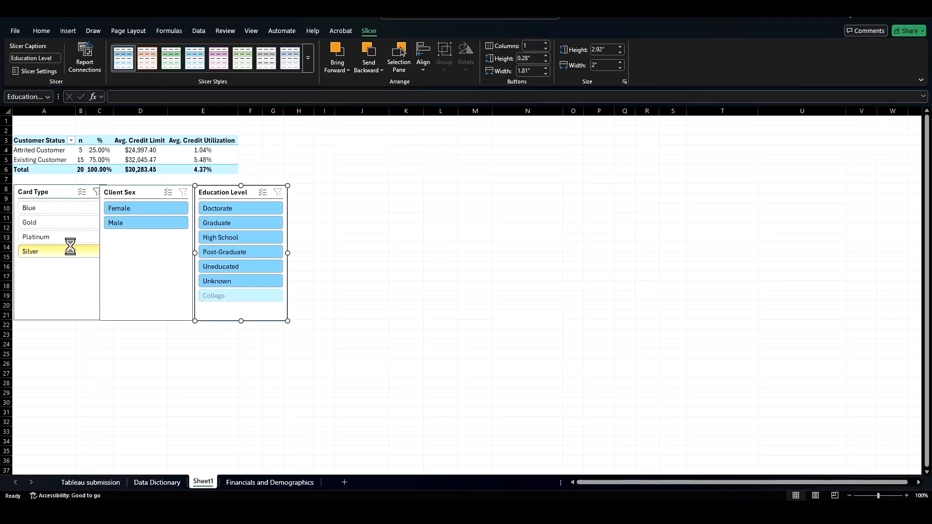
left_click(60, 209)
left_click(64, 225)
left_click(66, 238)
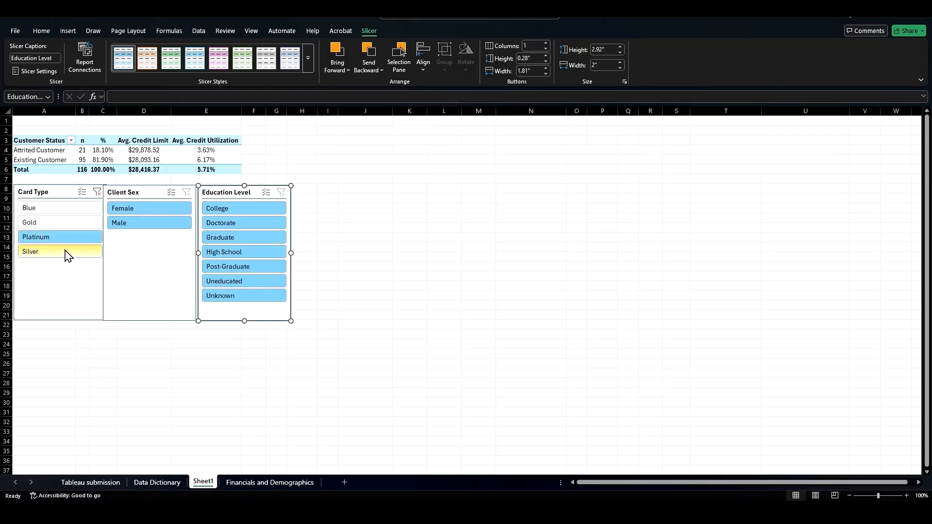
left_click(67, 252)
Step: Combine card types with multi-select in the Card Type slicer, then select all card types again
left_click(82, 192)
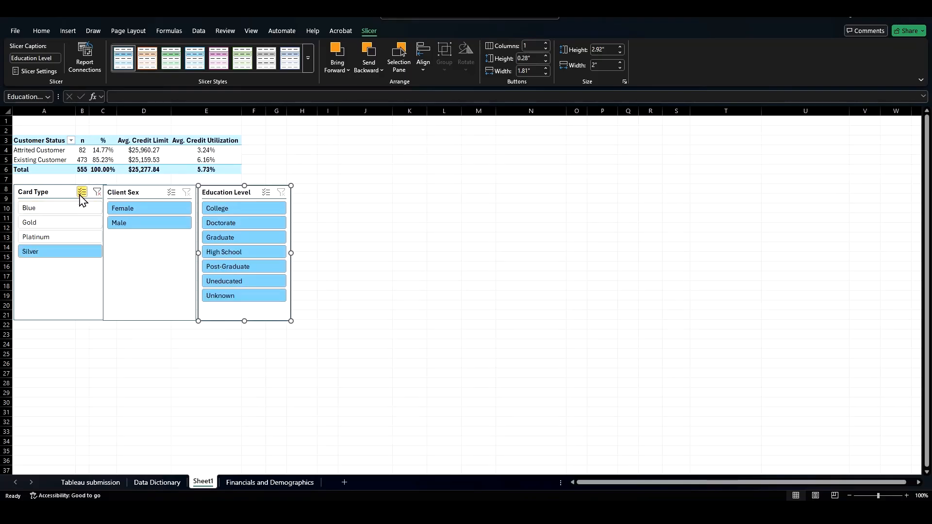
left_click(80, 209)
left_click(72, 226)
left_click(67, 240)
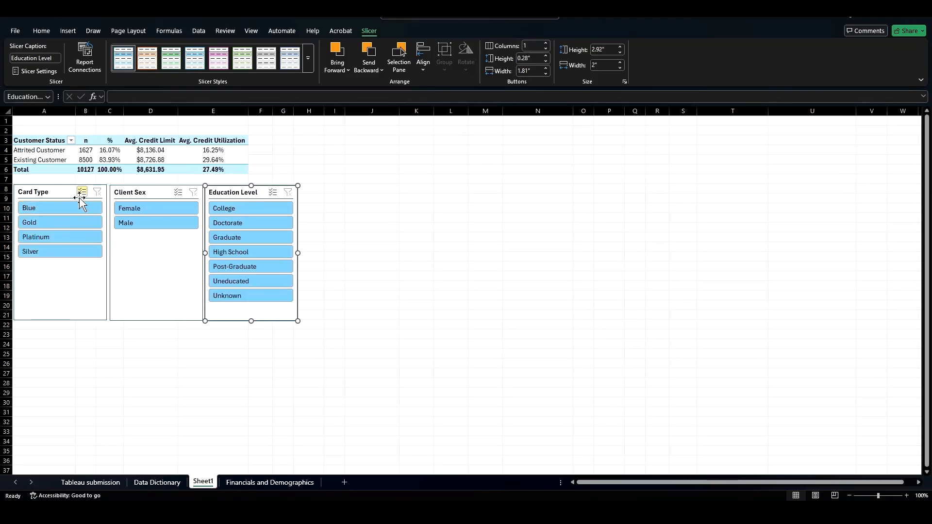
left_click(81, 192)
left_click(75, 222)
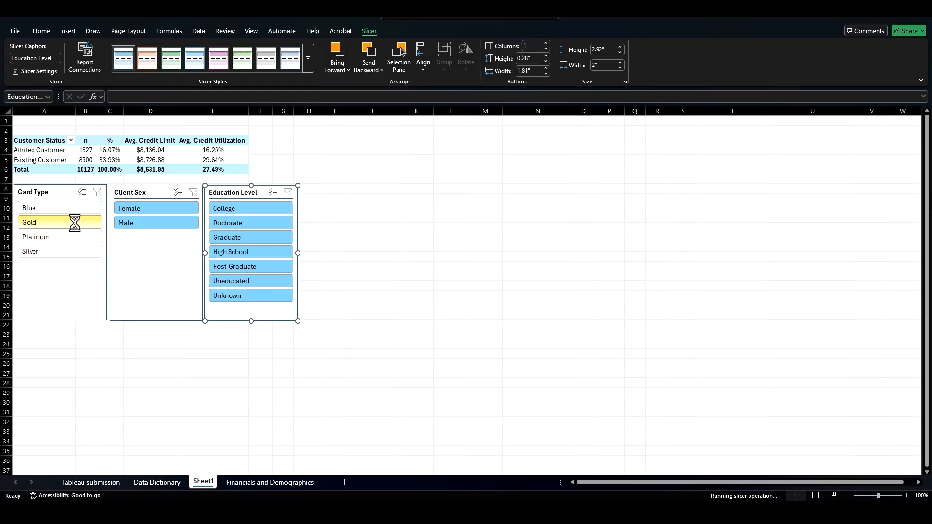
left_click_drag(71, 256, 51, 210)
Step: Filter by Female clients and step through each education level in the Education Level slicer
left_click(147, 225)
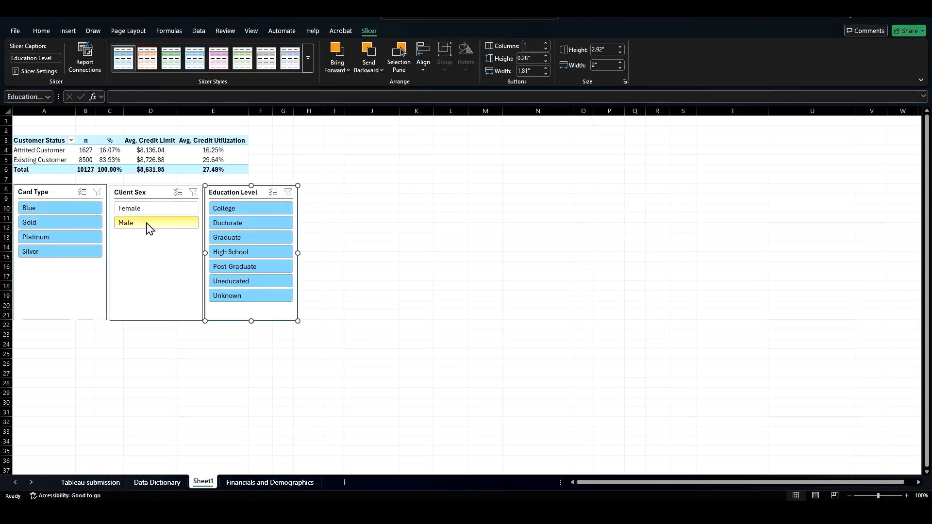
left_click(146, 210)
left_click(254, 238)
left_click(254, 223)
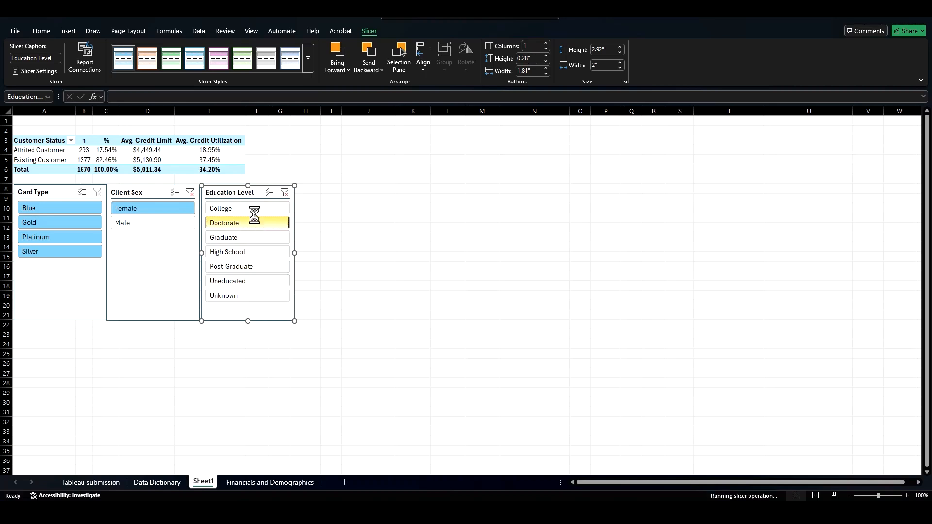
left_click(254, 210)
left_click(258, 237)
left_click(257, 253)
left_click(256, 267)
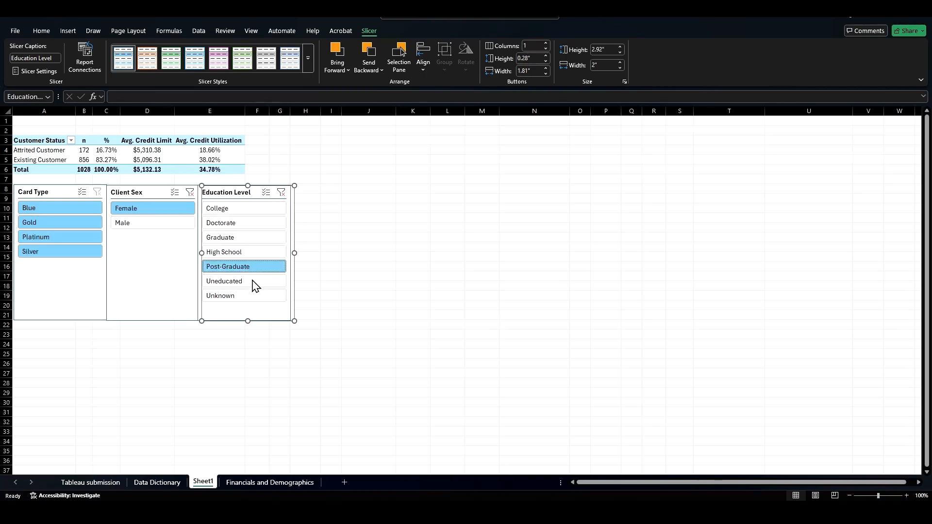
left_click(253, 281)
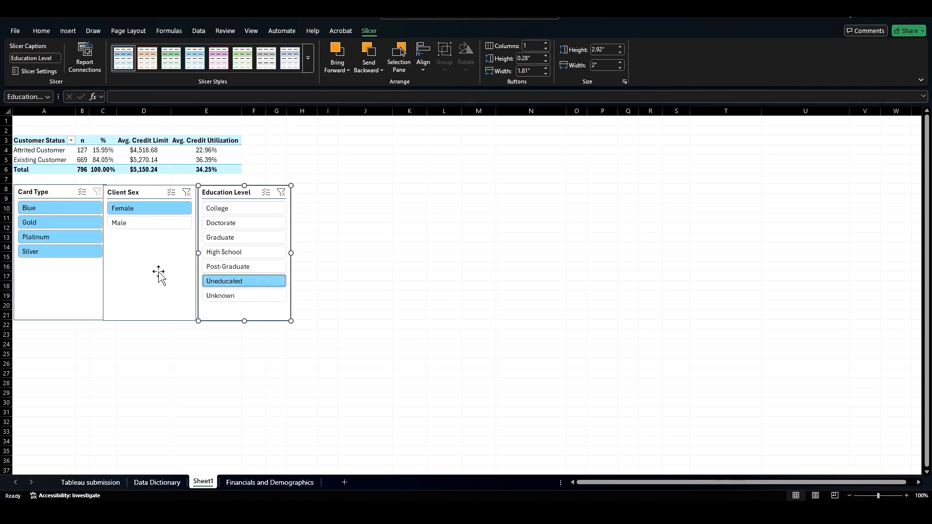
Step: Turn on multi-select in the Education Level slicer and select all education levels again
left_click(265, 193)
left_click(255, 209)
left_click(250, 223)
left_click(250, 237)
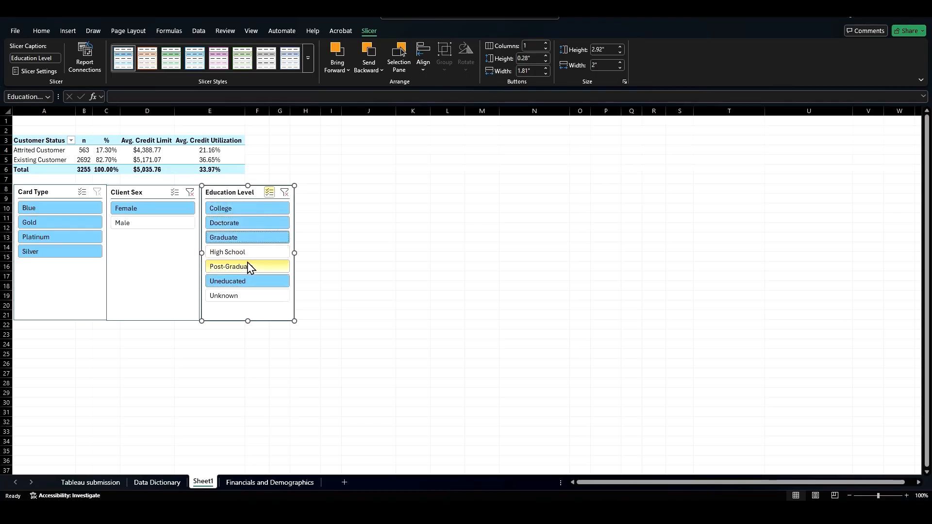
left_click(250, 252)
left_click(250, 267)
left_click(250, 297)
Step: Filter by each client sex, then turn on multi-select for Client Sex and Card Type with all items selected
left_click(163, 225)
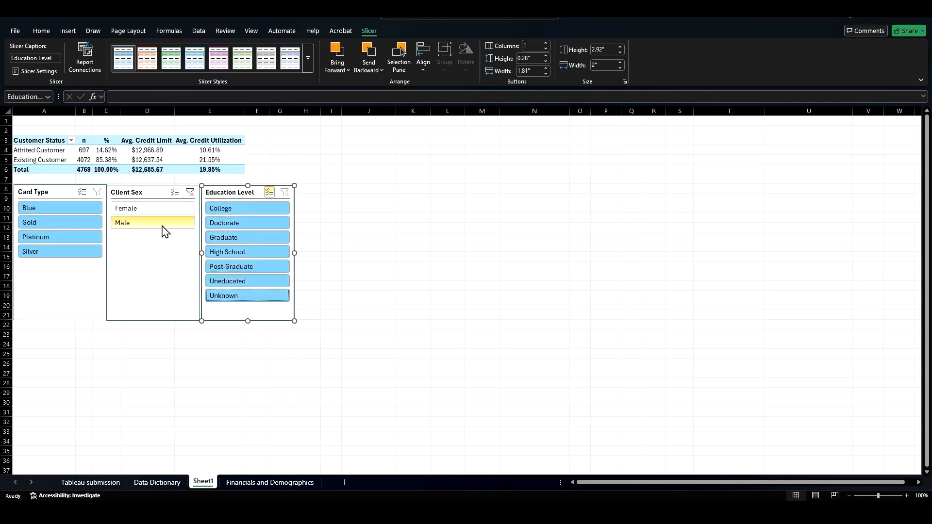
left_click(153, 209)
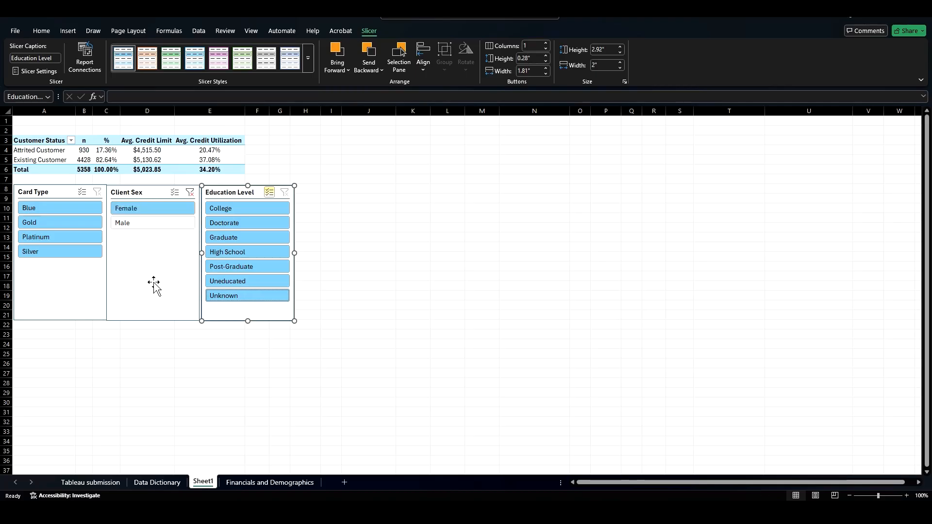
left_click(175, 193)
left_click(167, 222)
left_click(82, 193)
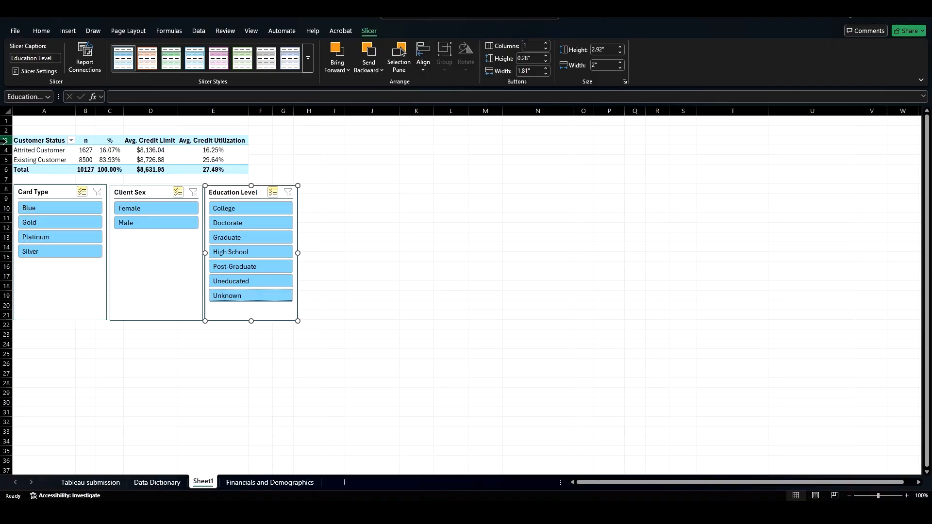
Step: Insert five blank rows above the pivot table
left_click_drag(6, 141, 6, 179)
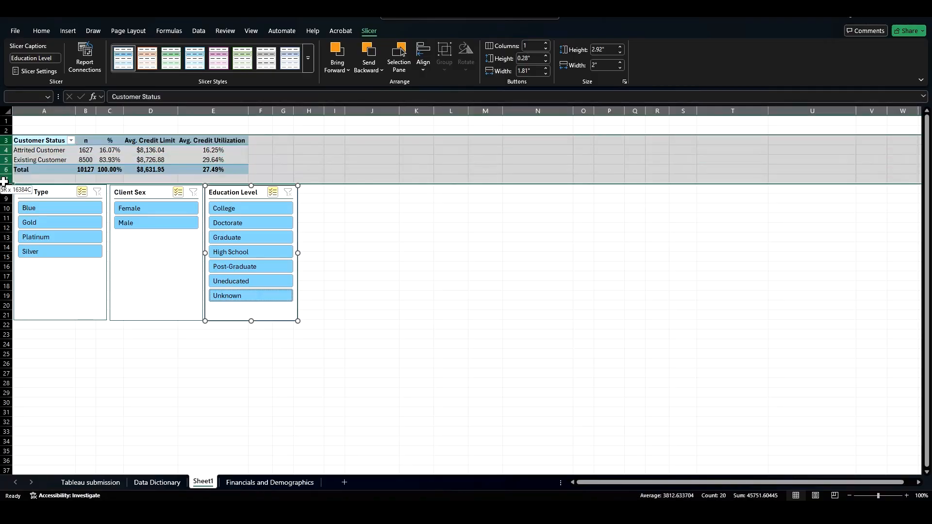
right_click(7, 179)
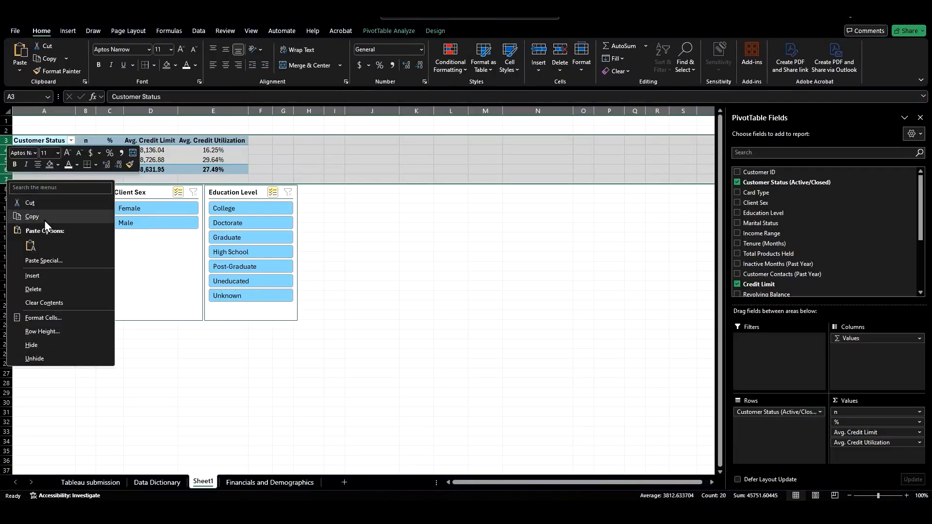
left_click(47, 274)
Step: Shorten the Card Type, Client Sex and Education Level slicers to fit their items
left_click(59, 241)
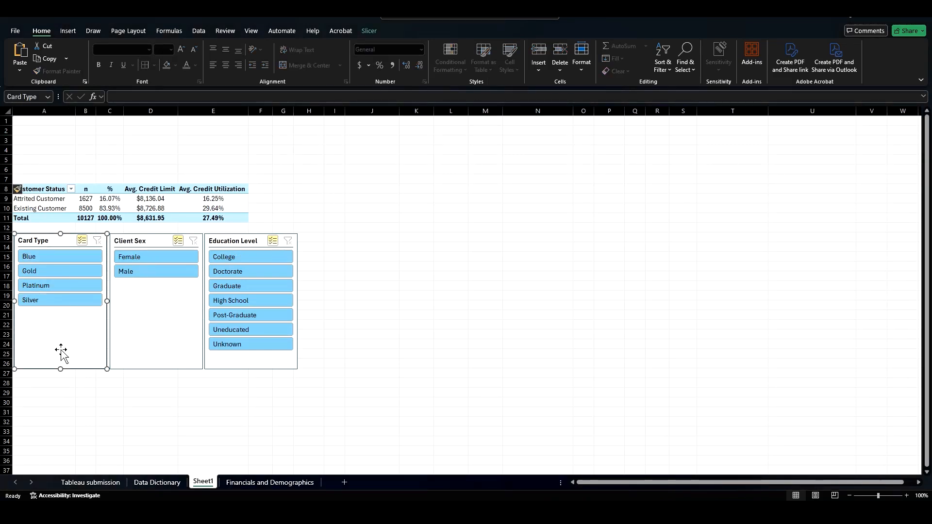
left_click_drag(60, 369, 58, 316)
left_click(162, 329)
left_click_drag(157, 369, 148, 316)
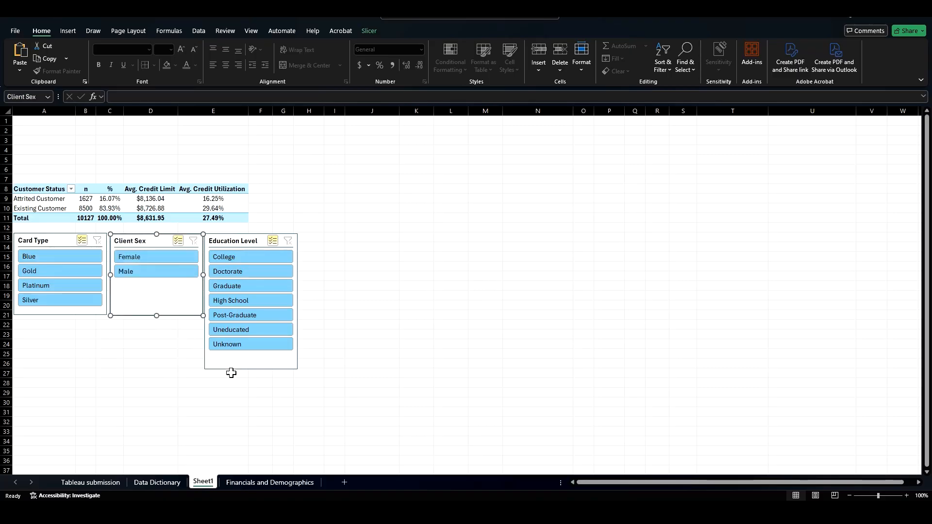
left_click(247, 372)
left_click(249, 366)
mouse_move(250, 370)
left_mouse_down()
mouse_move(246, 341)
mouse_move(247, 356)
left_mouse_up()
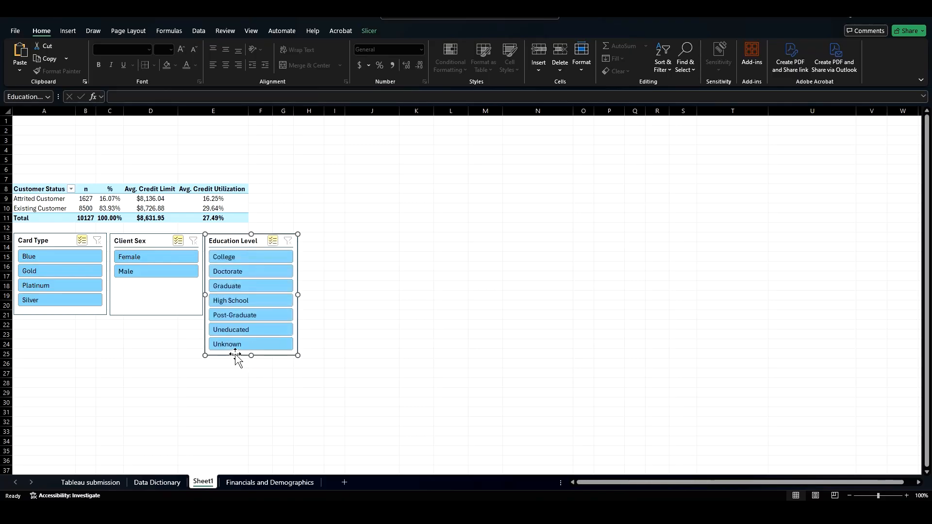
Step: Try moving all three slicers to the top of the sheet and inserting rows below them, then undo both changes
left_click(71, 240)
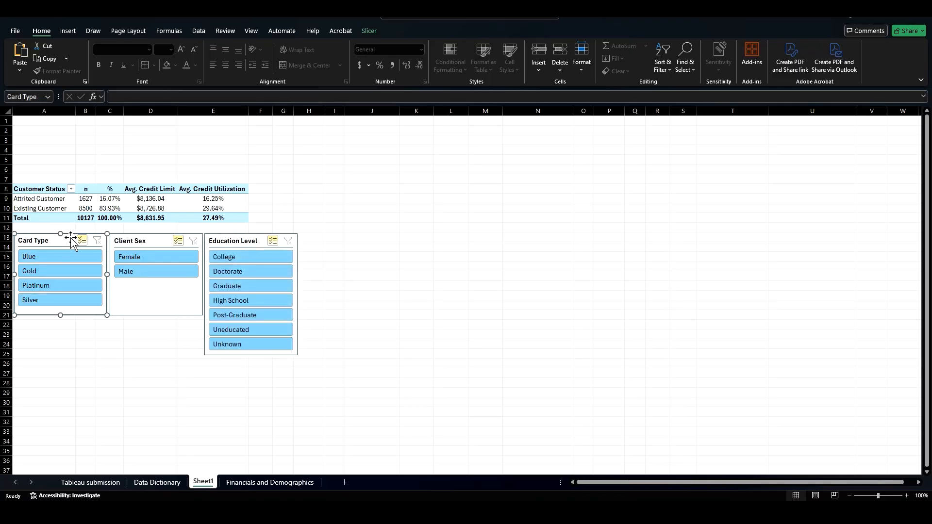
left_click(129, 241, "shift")
left_click(235, 241, "shift")
left_click_drag(202, 231, 201, 113)
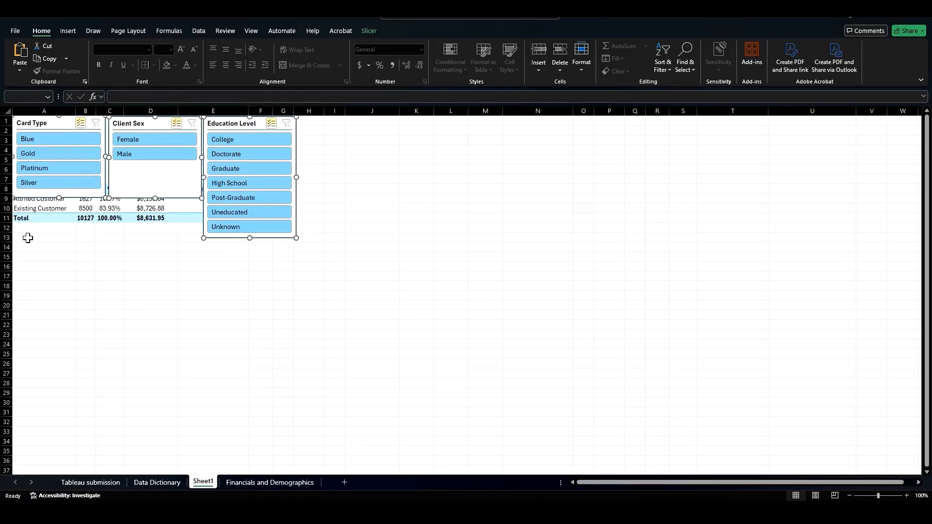
left_click(24, 259)
left_click_drag(7, 175, 7, 222)
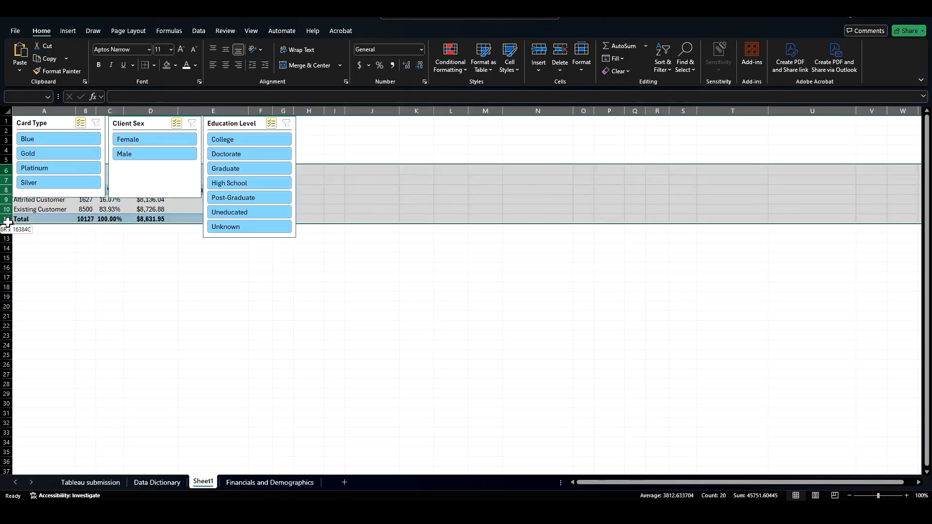
right_click(7, 178)
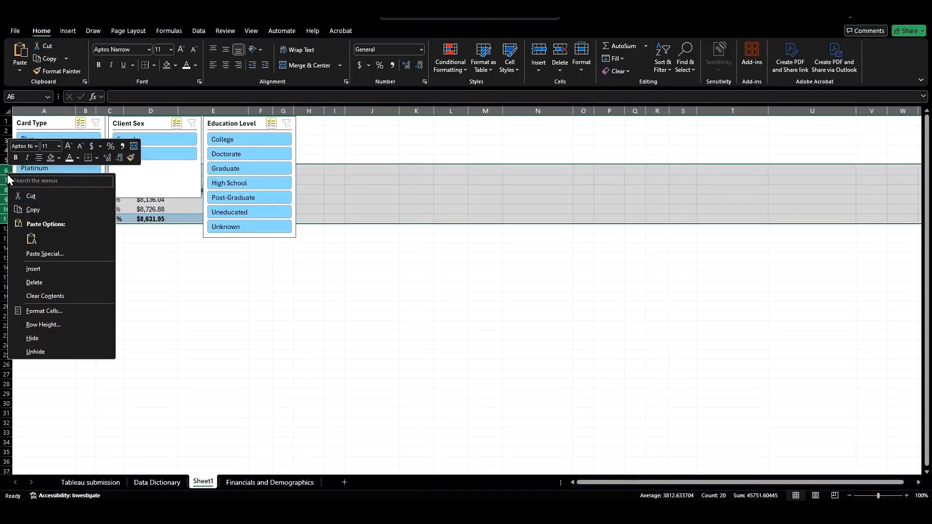
left_click(33, 268)
left_click(110, 287)
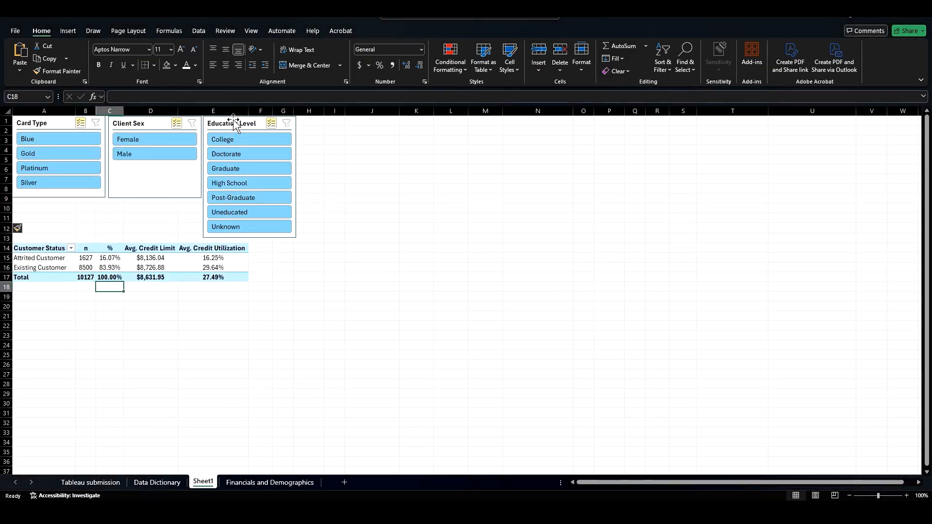
key("ctrl+z")
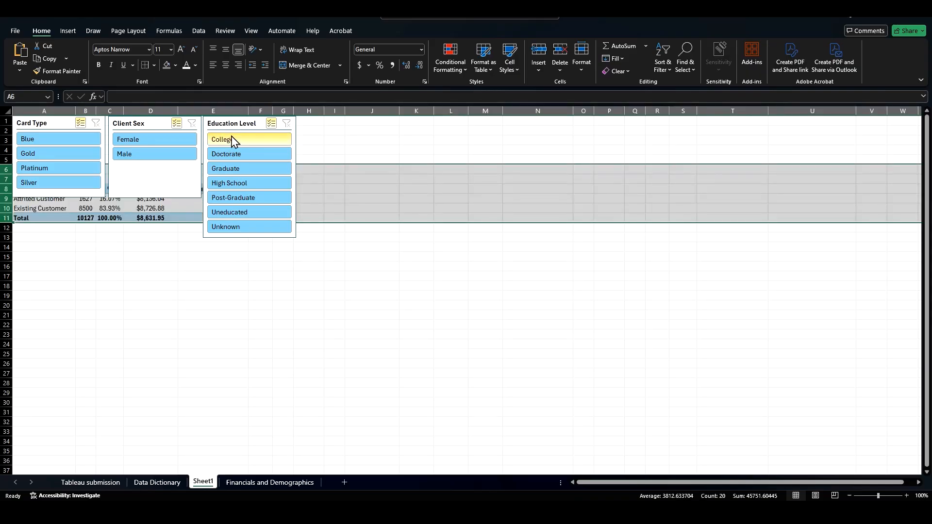
key("ctrl+z")
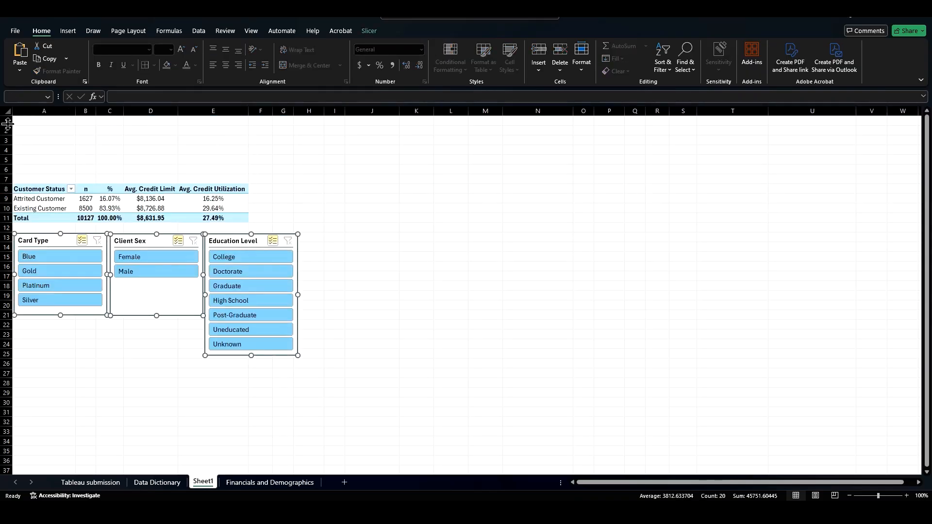
Step: Draw a text box spanning rows 1 to 7 above the pivot table, about 6.13 in wide
left_click_drag(6, 121, 5, 171)
left_click(35, 139)
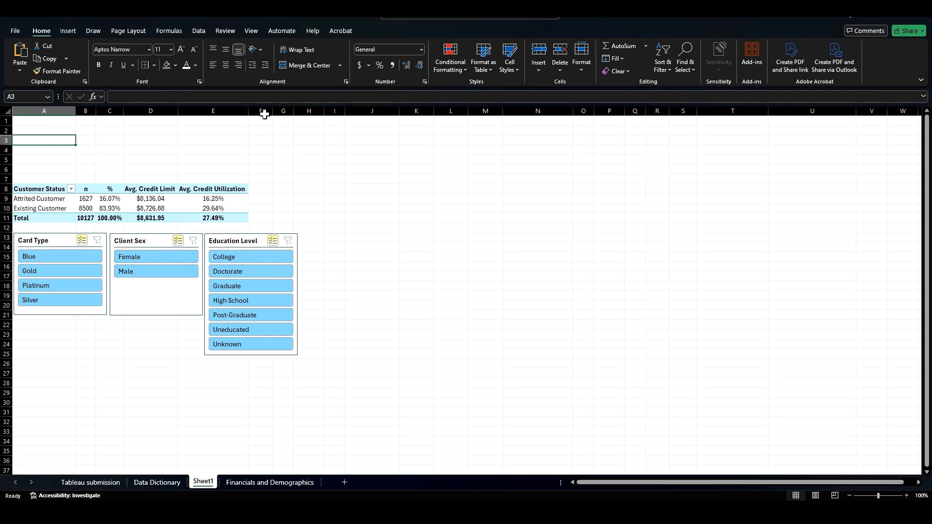
left_click(68, 30)
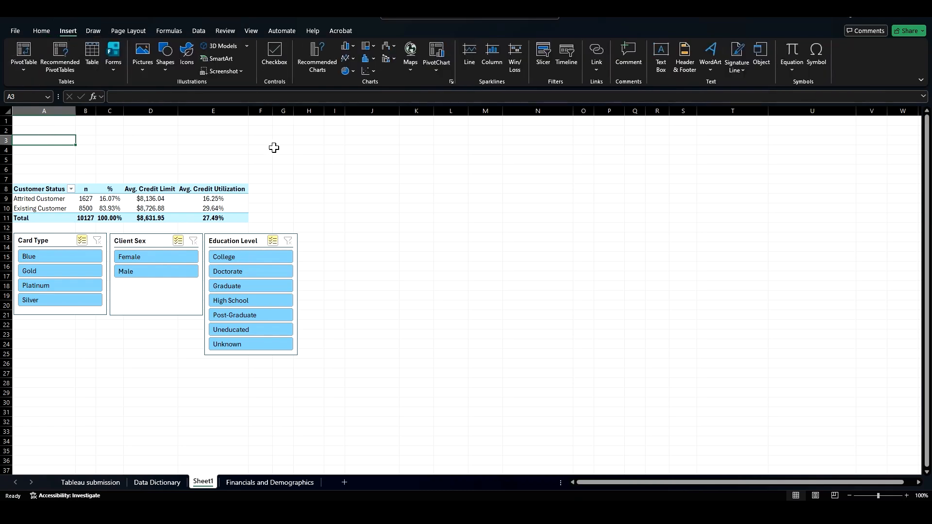
left_click(665, 51)
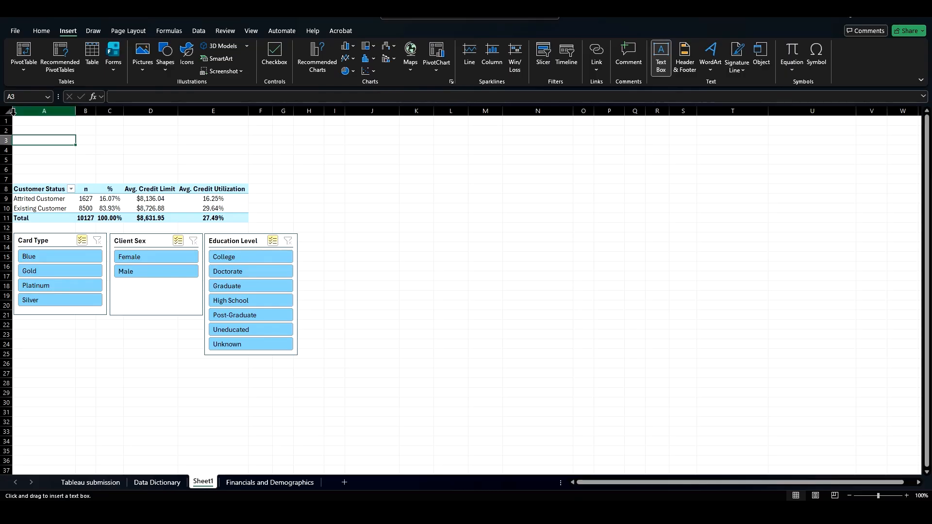
left_click_drag(13, 117, 299, 183)
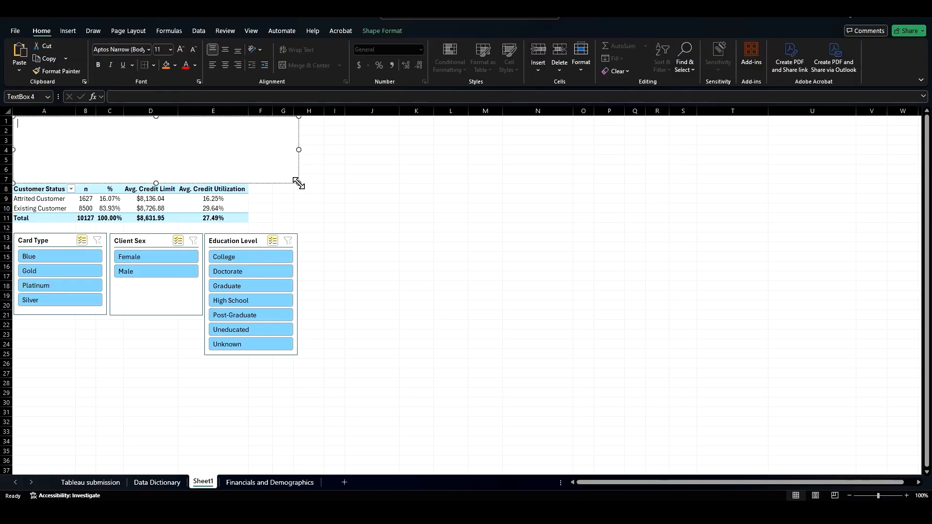
Step: Fill the text box with black
left_click(395, 30)
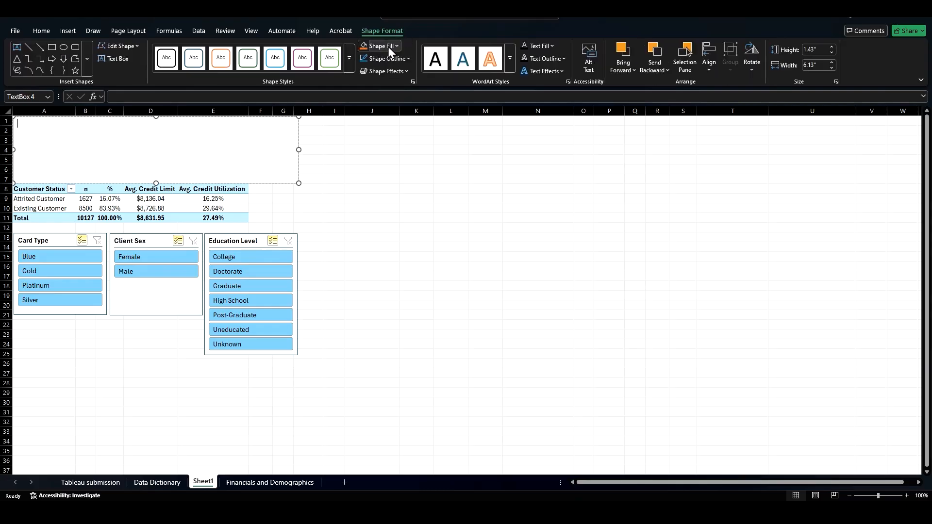
left_click(388, 47)
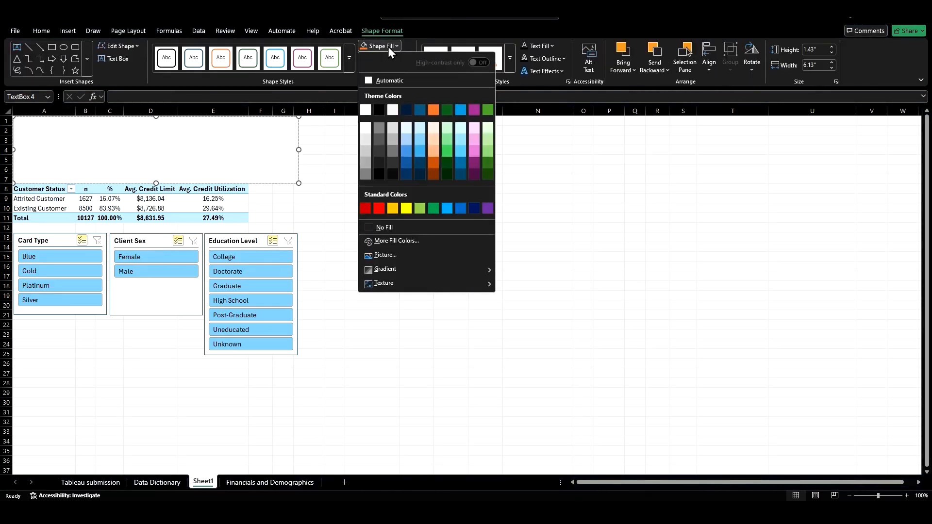
left_click(378, 109)
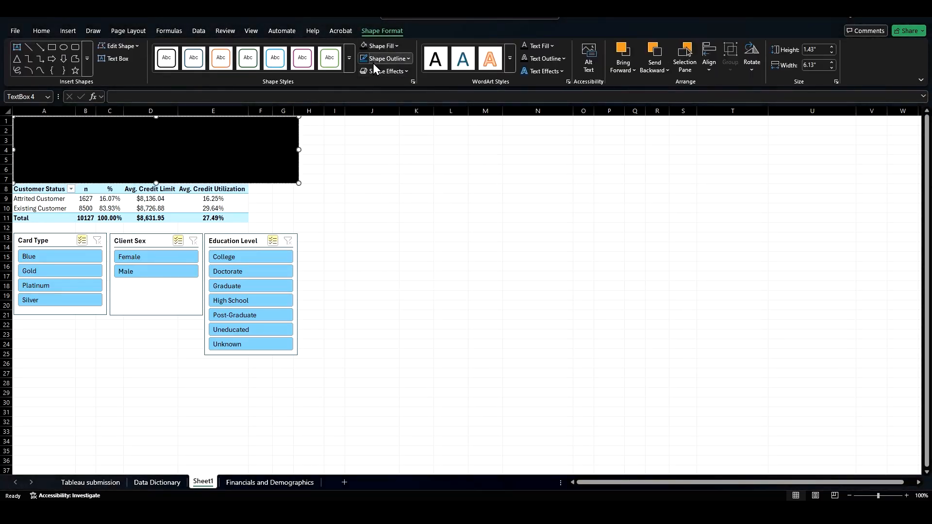
Step: Set the text box's font colour to white
left_click(48, 34)
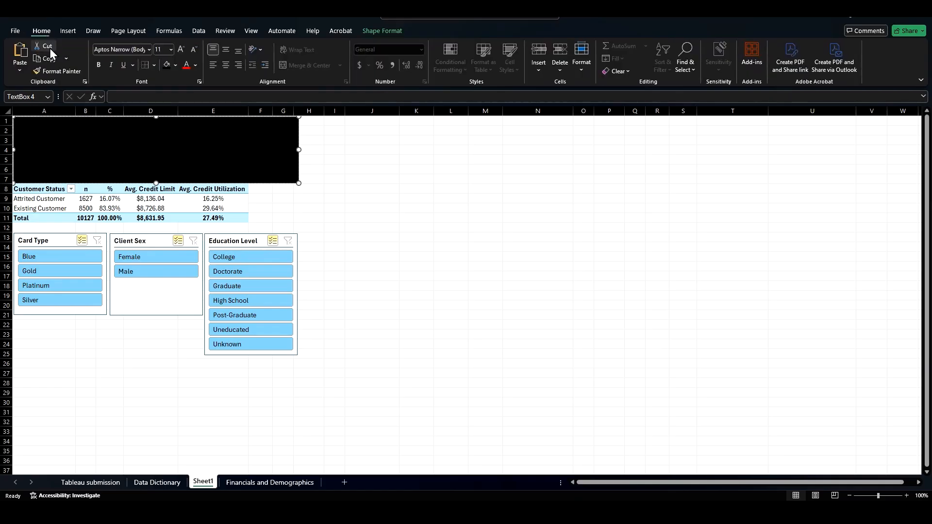
left_click(196, 65)
left_click(182, 130)
Step: Write "Use the slicers below to explore Attrited vs Existing customers by card type, sex, and education level." in the text box
type("Use the slicers below to explore")
type("ited vs ")
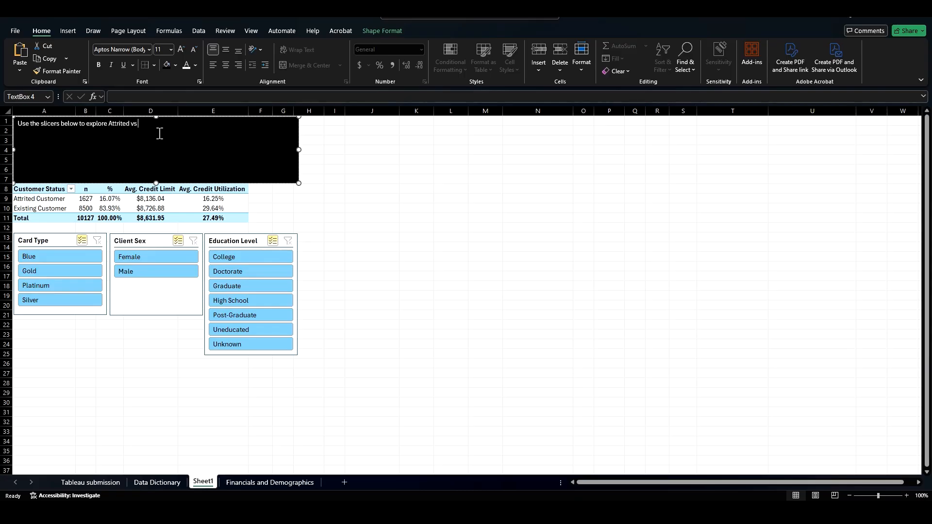
type("Existing")
key("BackSpace")
key("BackSpace")
type("customers bu")
type("y card typ")
type("e, sex, and ed")
type("icatop")
key("BackSpace")
key("BackSpace")
key("BackSpace")
key("BackSpace")
key("BackSpace")
key("BackSpace")
key("BackSpace")
type("ucation level.")
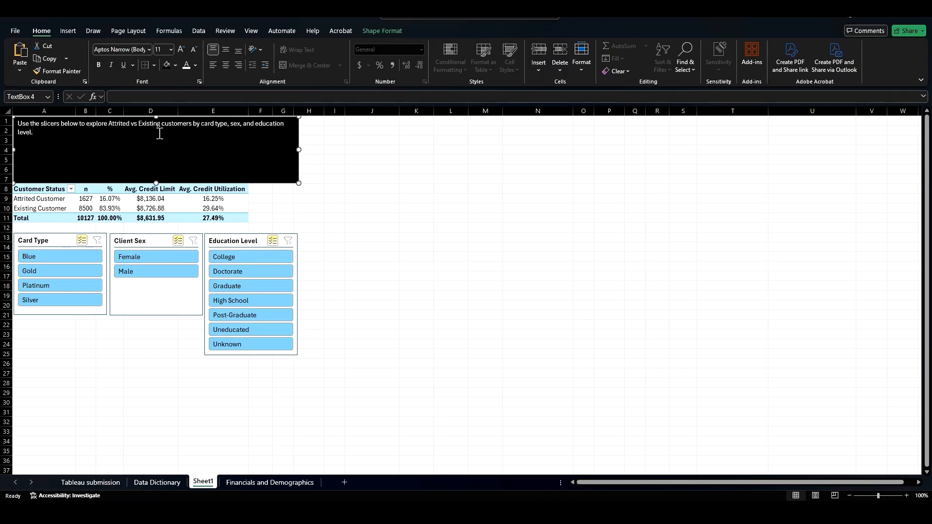
Step: Set the text box's text to font size 14
left_click_drag(38, 135, 3, 120)
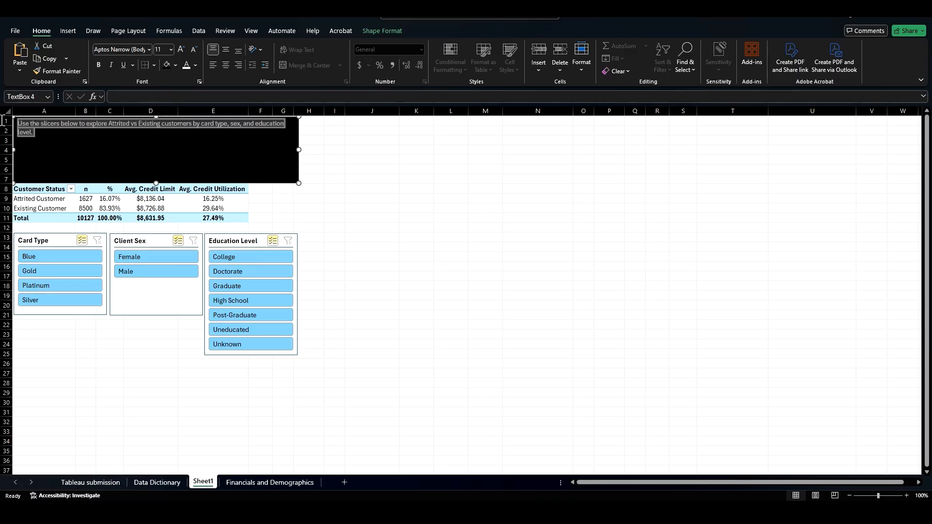
left_click(162, 49)
type("14")
key("Return")
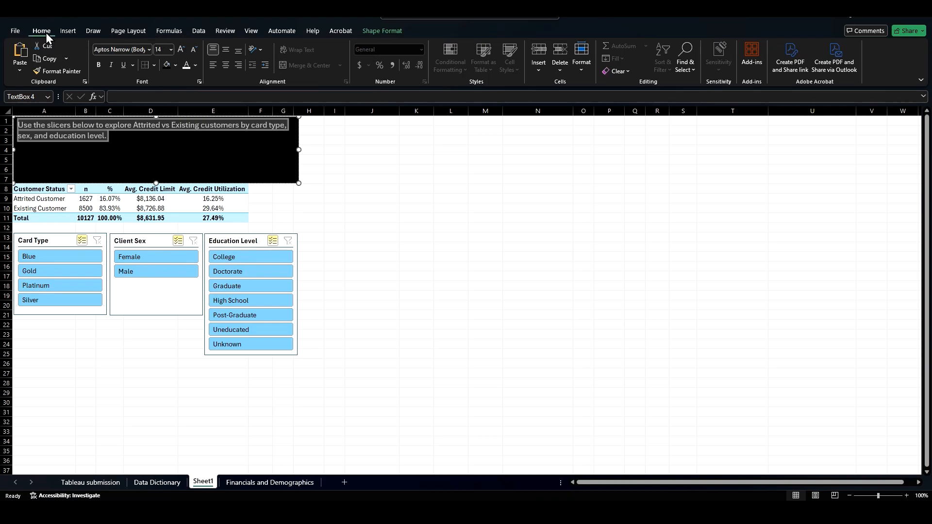
Step: Spell-check the text box and accept the suggested correction "Attired"
left_click(225, 30)
left_click(22, 54)
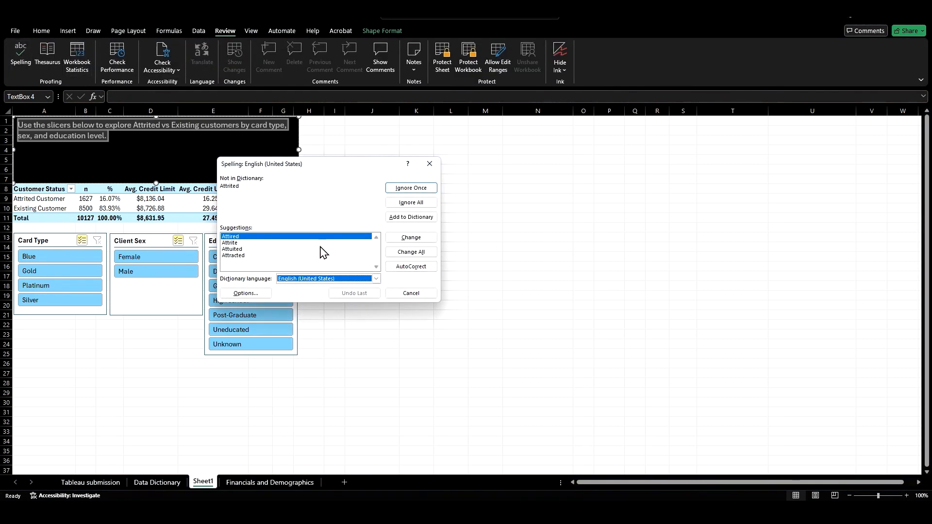
left_click(412, 237)
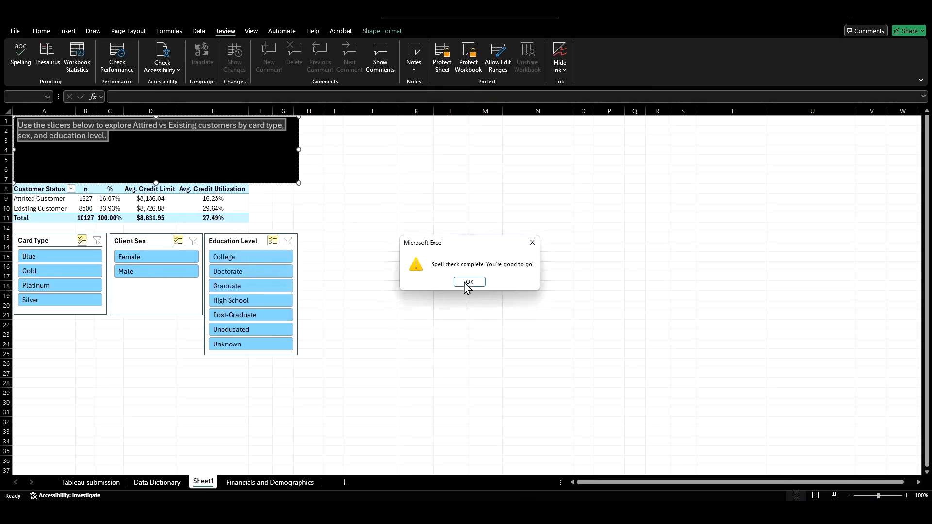
left_click(467, 285)
left_click(126, 354)
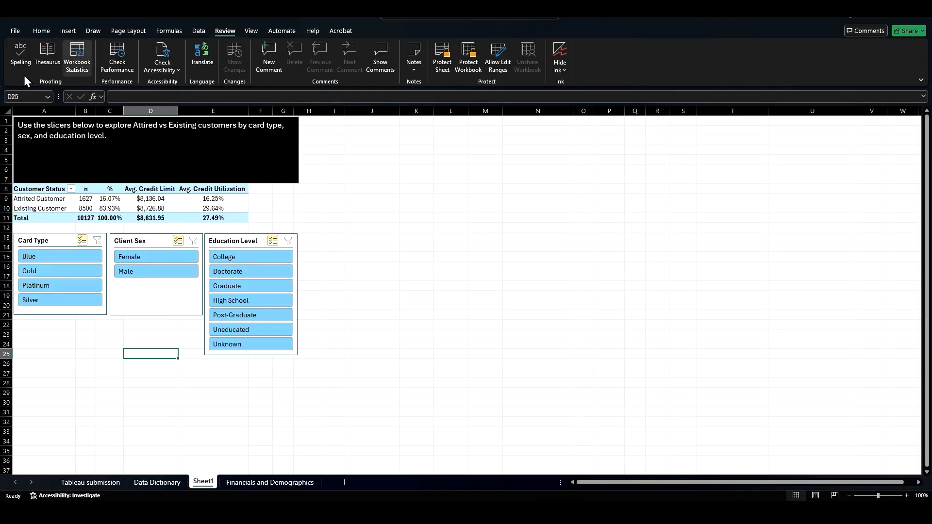
Step: Try filling the whole sheet with a grey background, then undo it
left_click(8, 111)
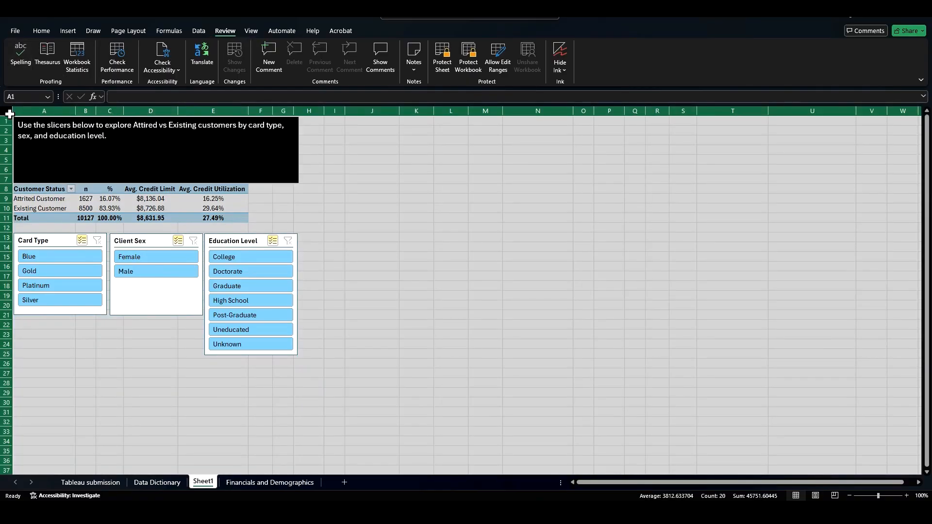
left_click(41, 31)
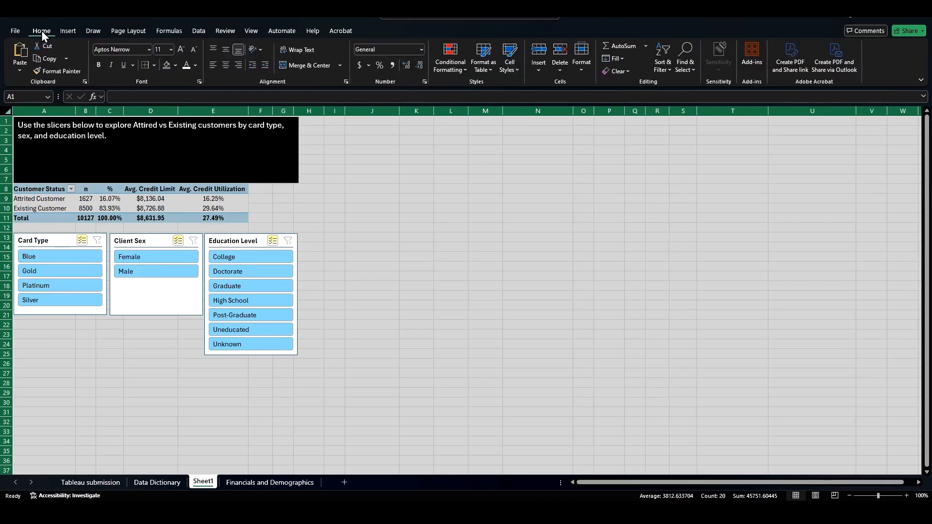
left_click(166, 65)
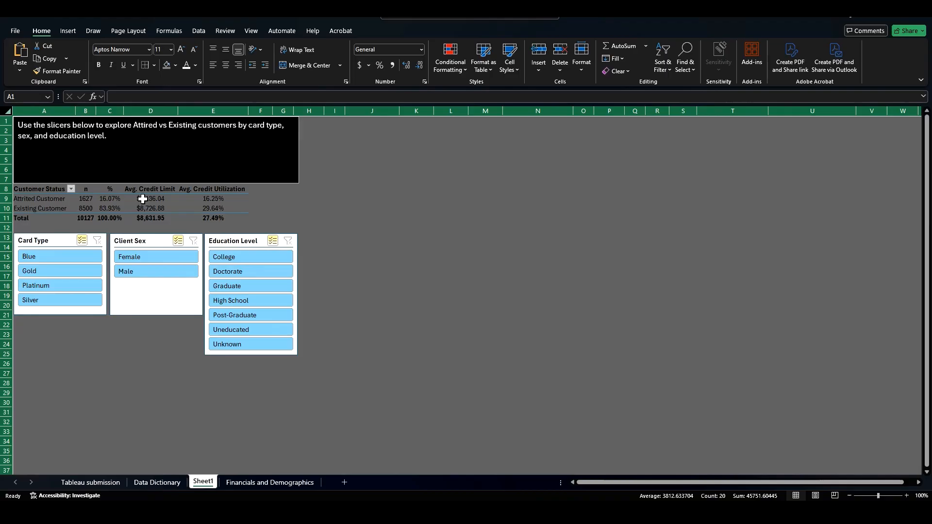
key("ctrl+z")
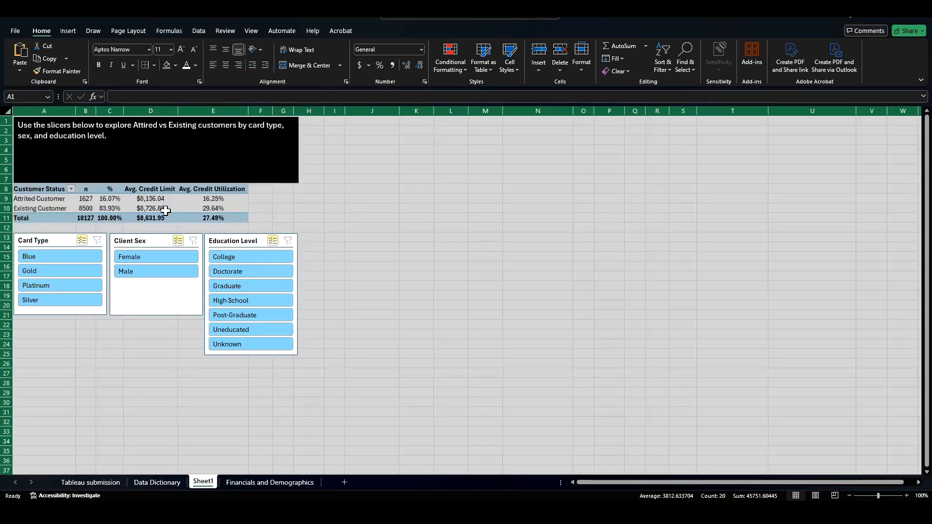
left_click(439, 237)
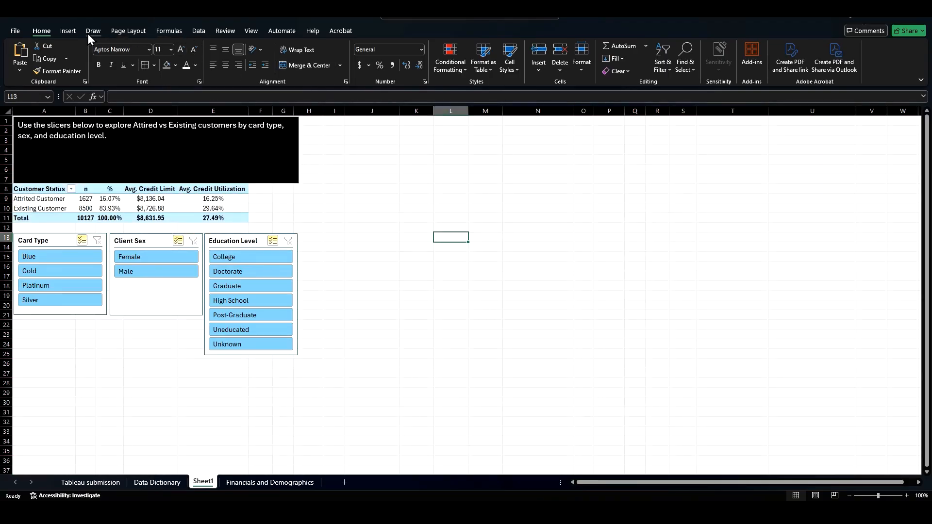
Step: Switch the sheet to dark mode and hide the gridlines
left_click(251, 32)
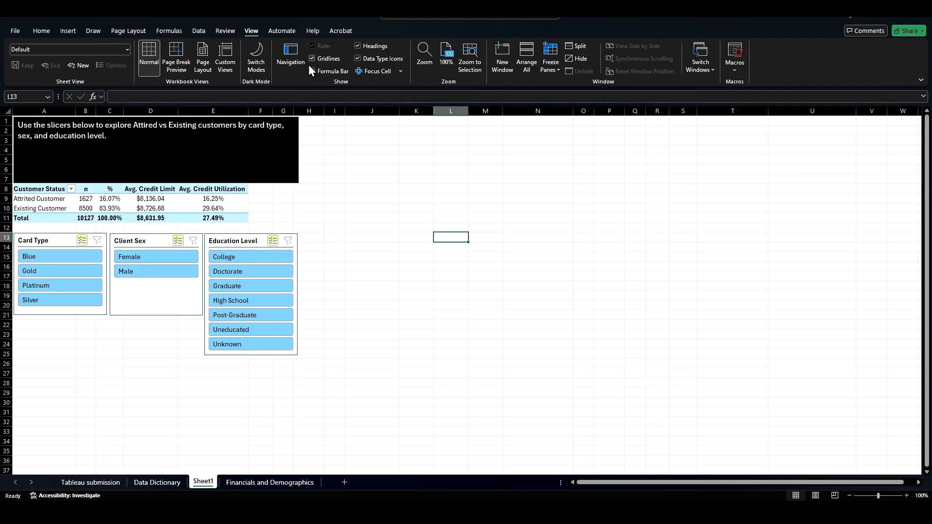
left_click(256, 58)
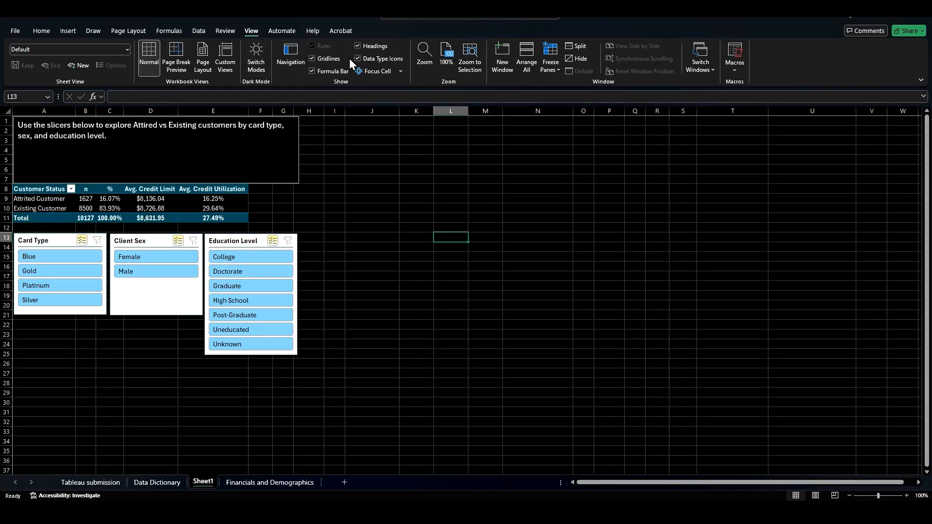
left_click(314, 59)
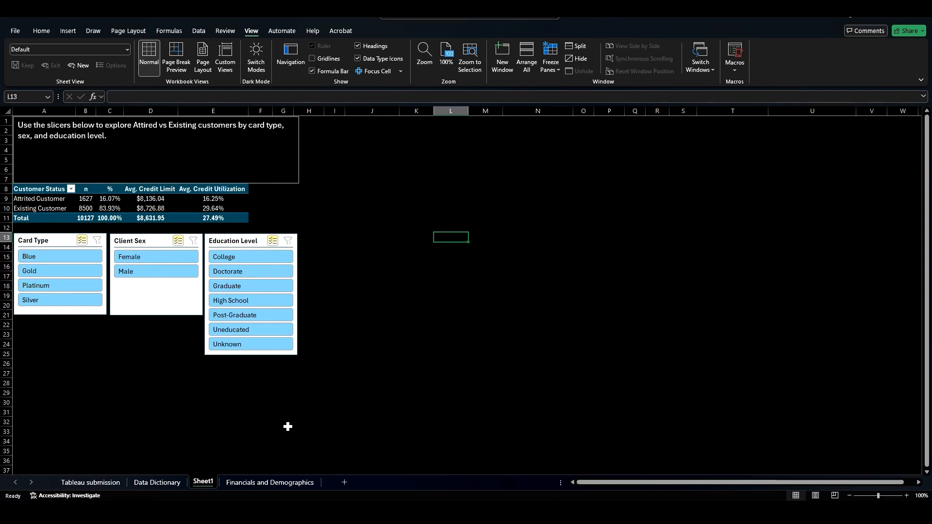
Step: Rename the sheet as "Pivot Table and Chart"
right_click(203, 481)
left_click(237, 359)
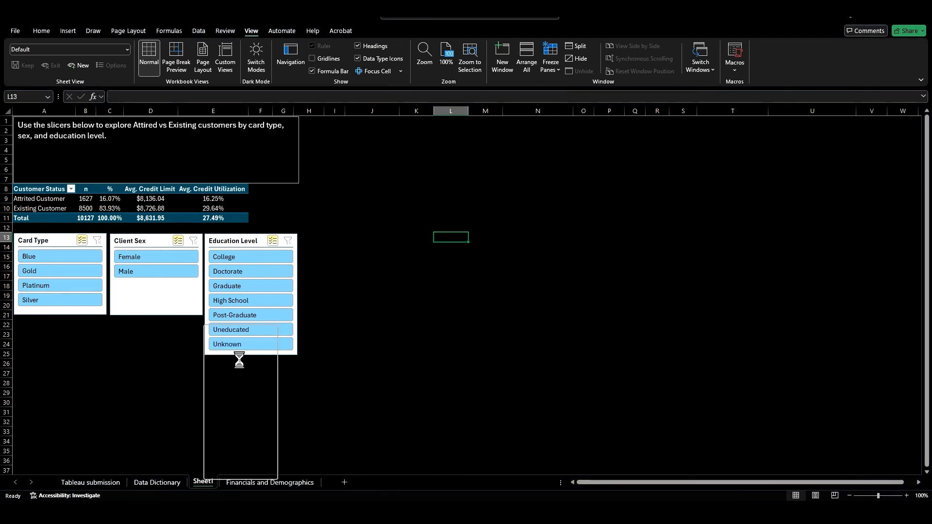
type("Piv")
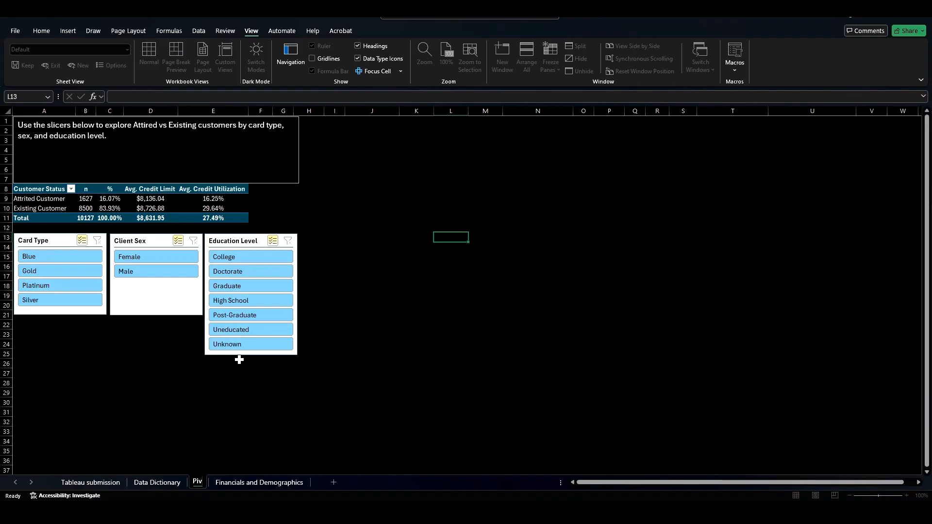
type("ot Table a")
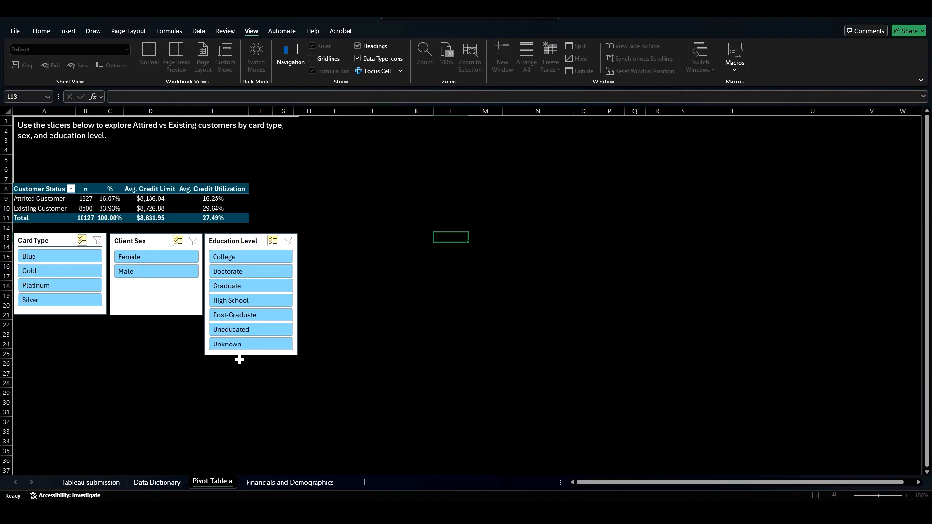
type("nd Vhar")
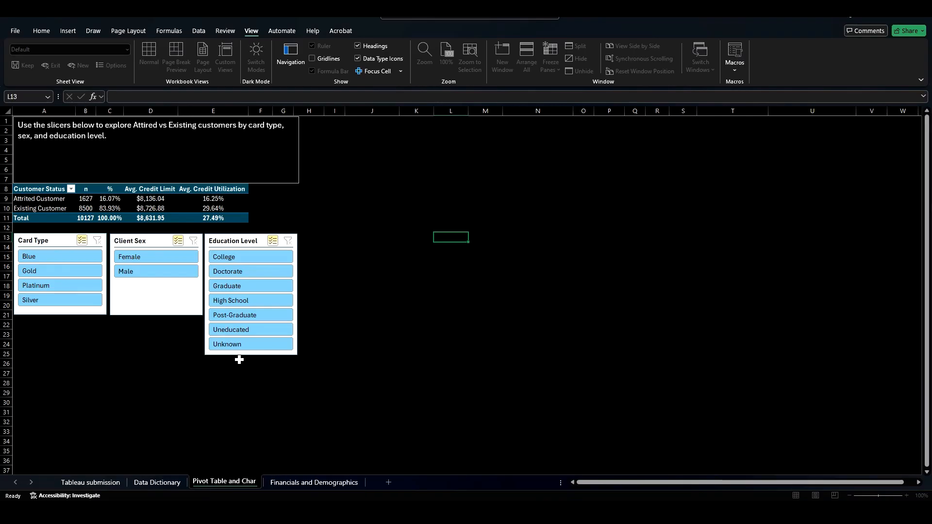
type("t")
Step: Add a line to the text box reading "Student to do: build a pivot table and chart with at least two slicers showing one outcome between attrited vs existing customers on this sheet!"
left_click(142, 129)
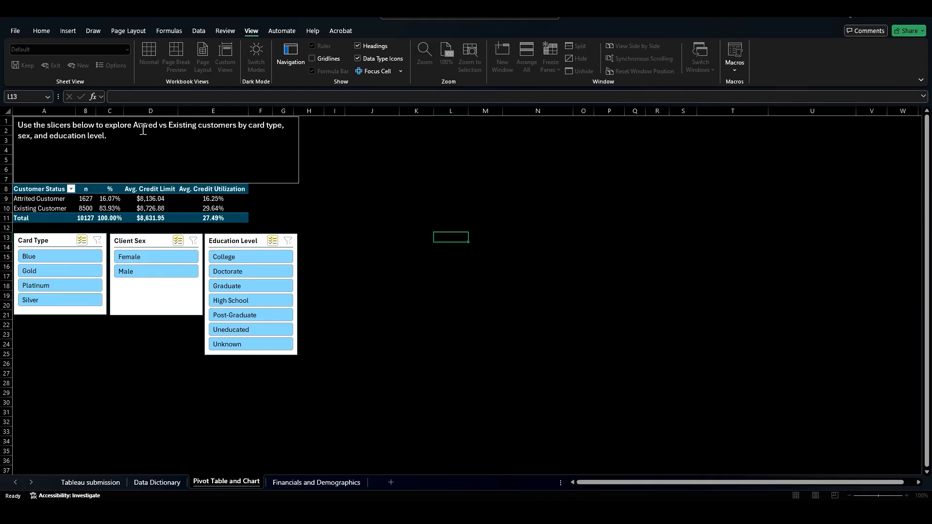
left_click(130, 136)
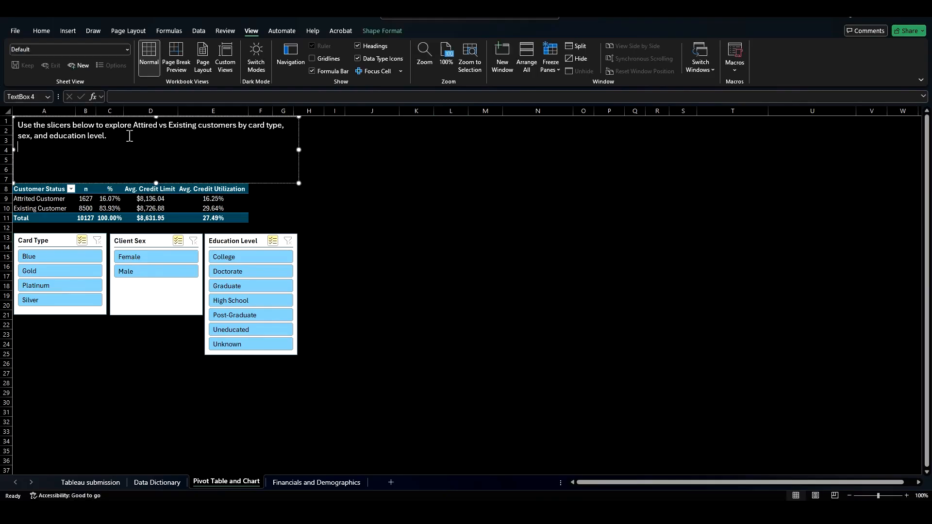
type("Studet")
type("t to do")
type(": Build a p")
key("BackSpace")
key("BackSpace")
key("BackSpace")
key("BackSpace")
key("BackSpace")
key("BackSpace")
key("BackSpace")
key("BackSpace")
key("BackSpace")
type("build a pivo")
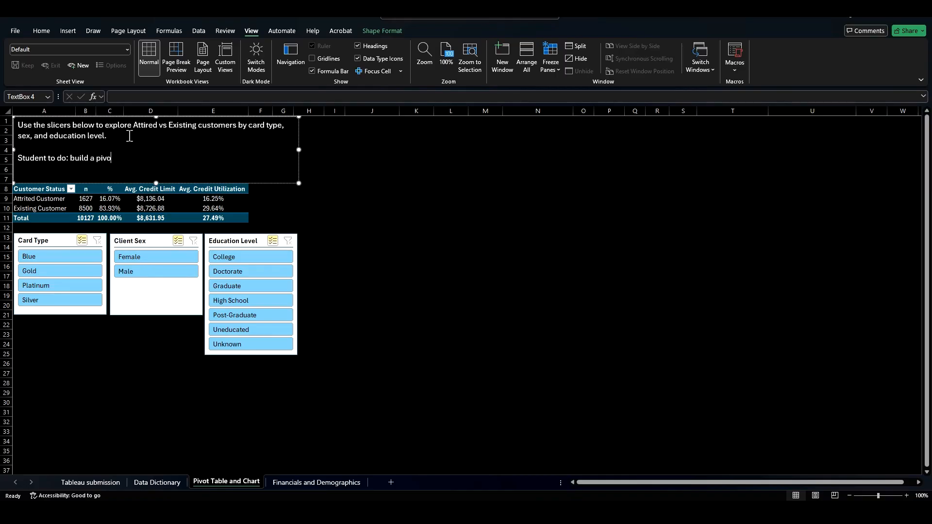
type("t table and chart with at least two")
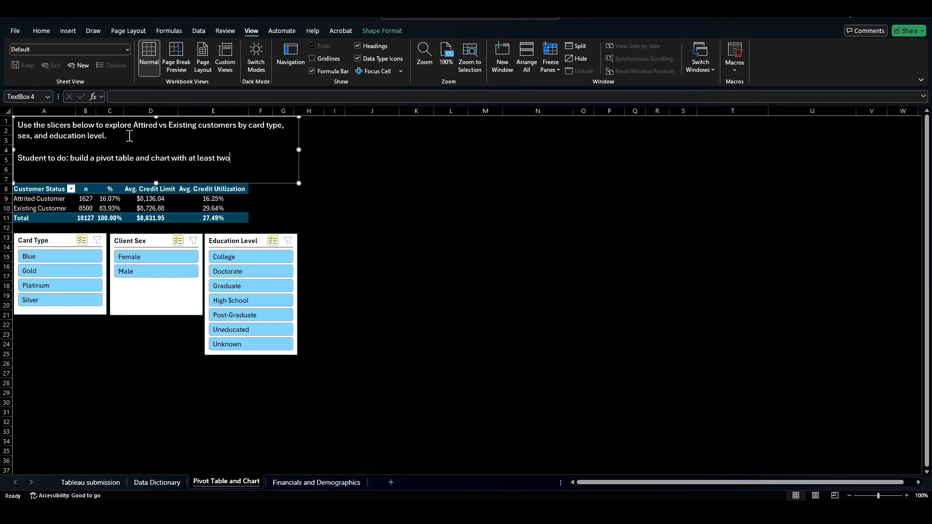
type(" slicers showin")
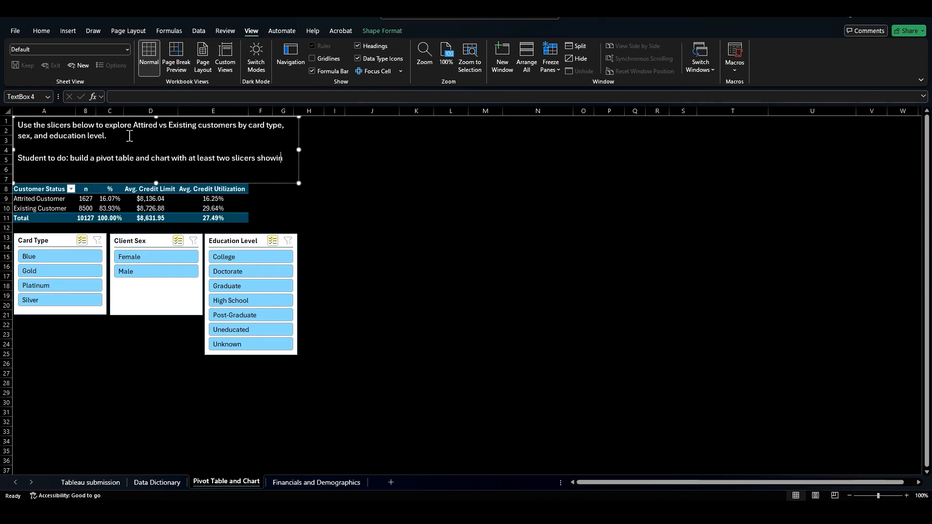
type("g one outcome between ")
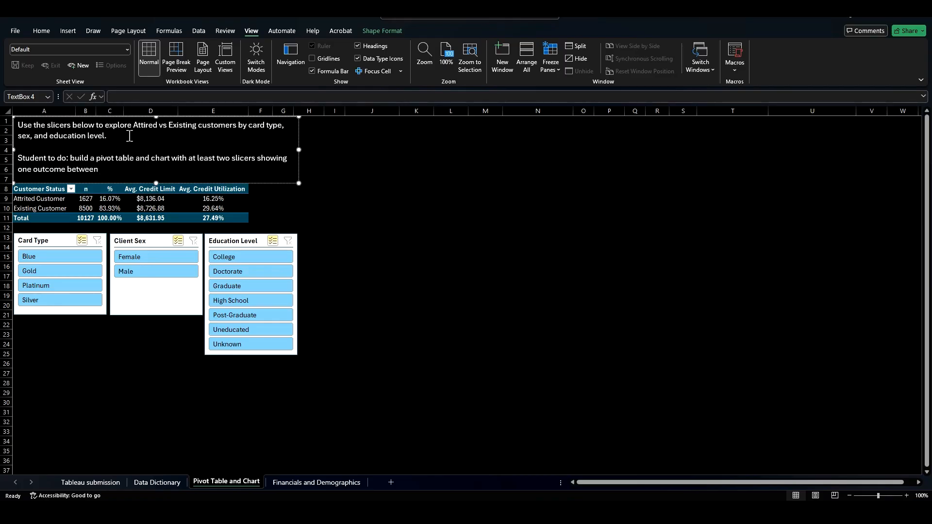
type("attrited vs existing c")
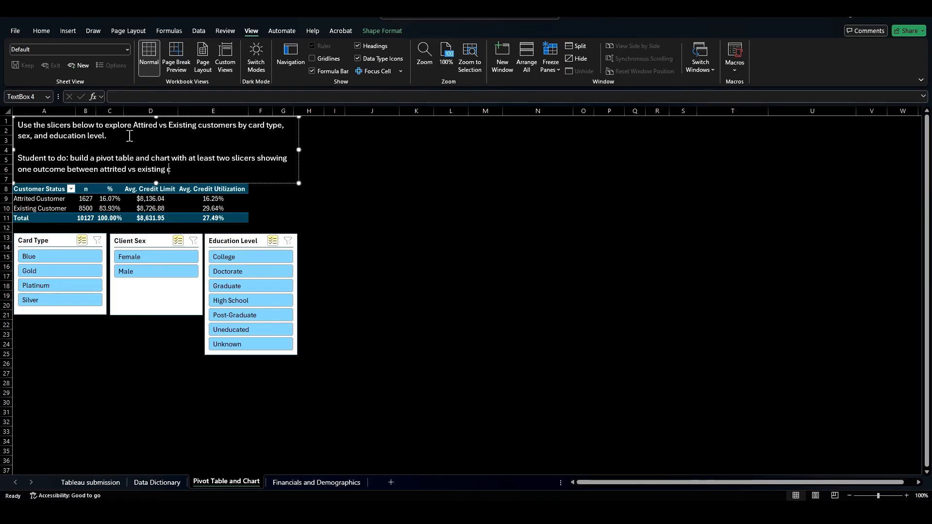
type("ustomers on this sheet!")
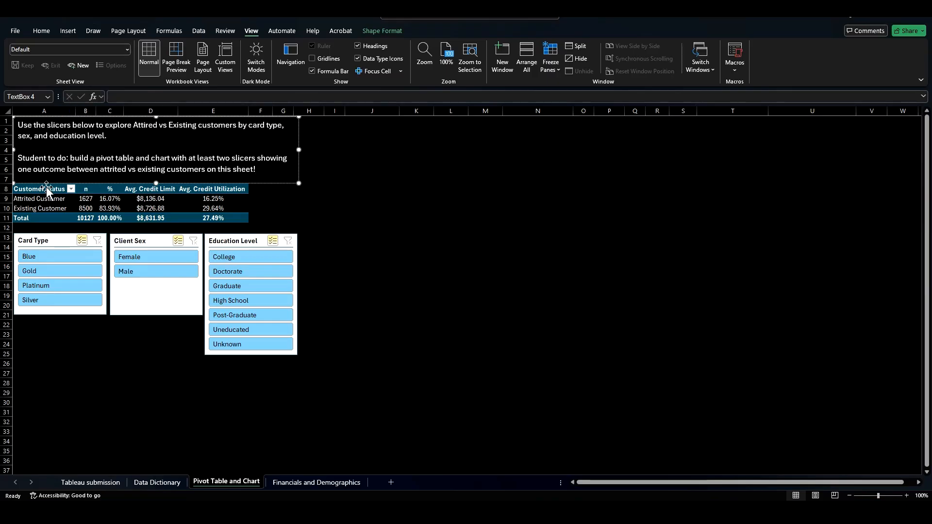
Step: Copy the pivot table and paste it starting at cell J1
left_click_drag(45, 189, 229, 218)
key("ctrl+c")
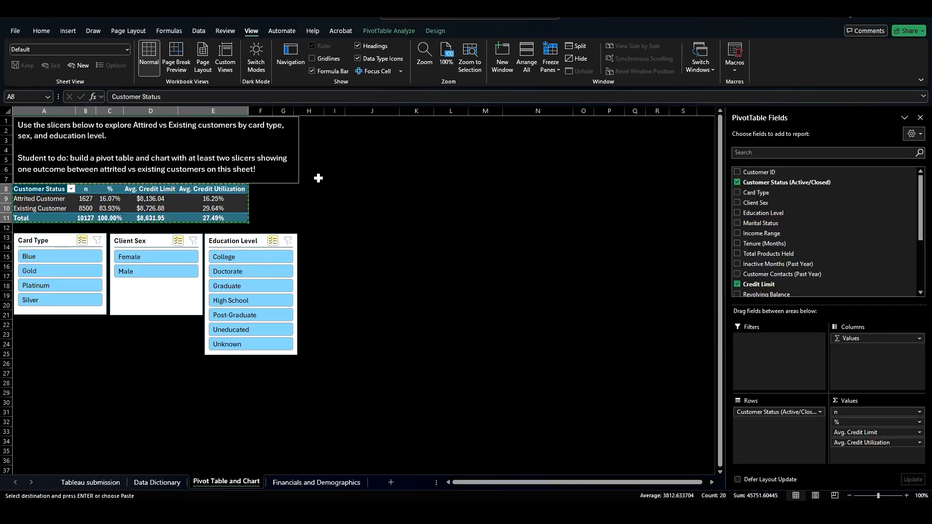
left_click(369, 122)
key("ctrl+v")
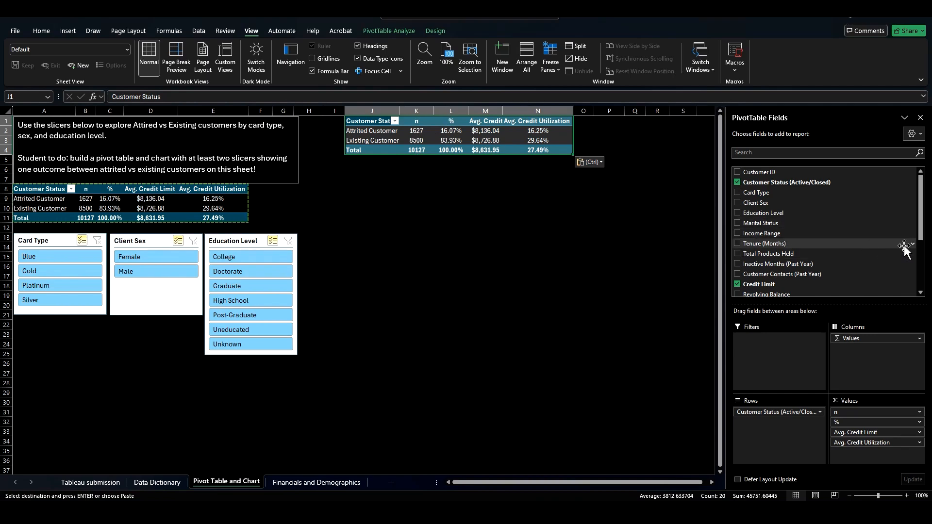
left_click_drag(921, 234, 923, 280)
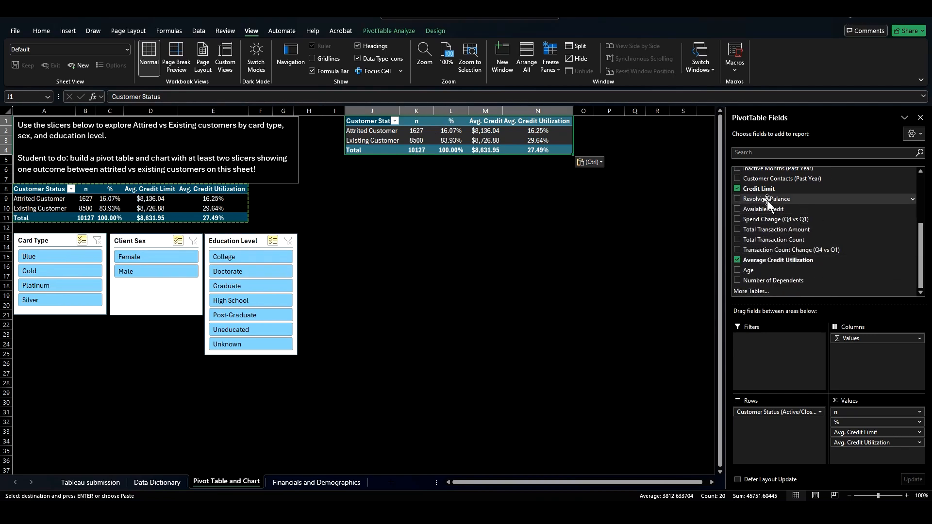
Step: Append "Not allowed to use any variable in this table (except for the slicers)" to the text box instruction
left_click(213, 165)
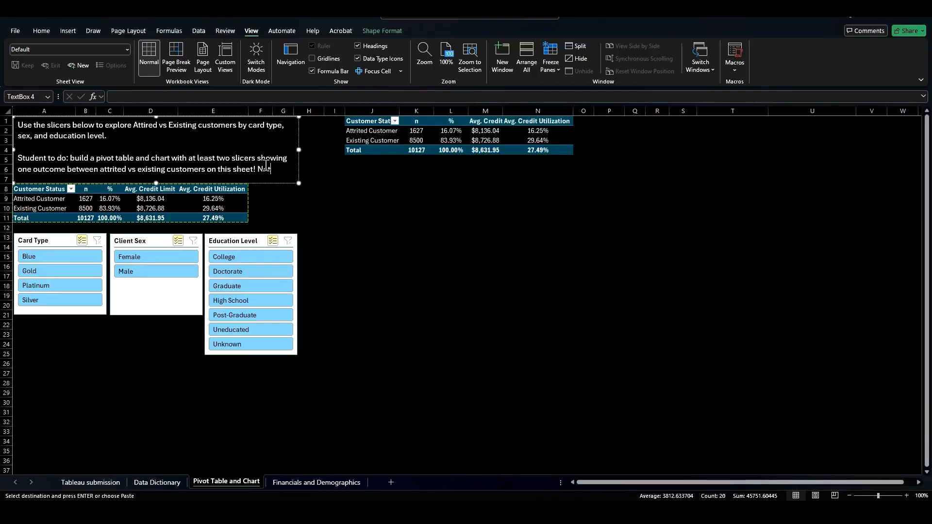
type("to use any variable in this table (")
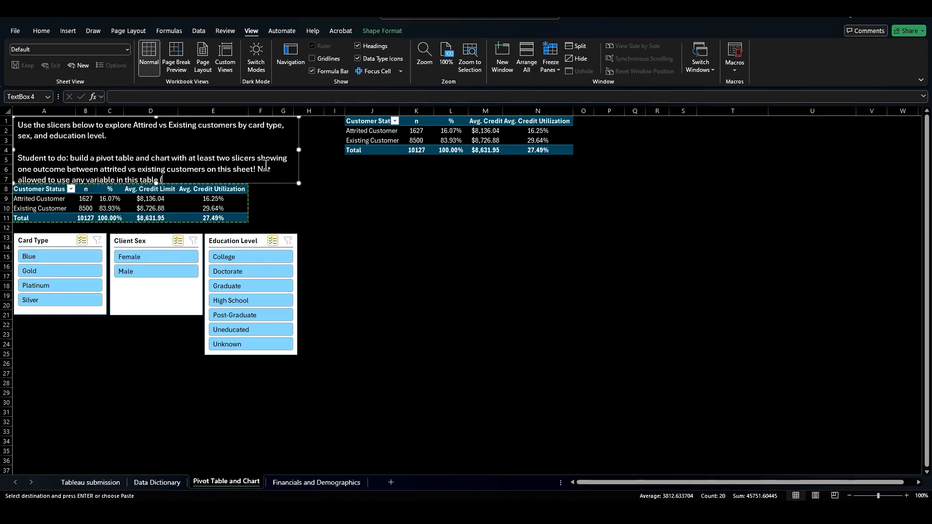
type("except for the slicers")
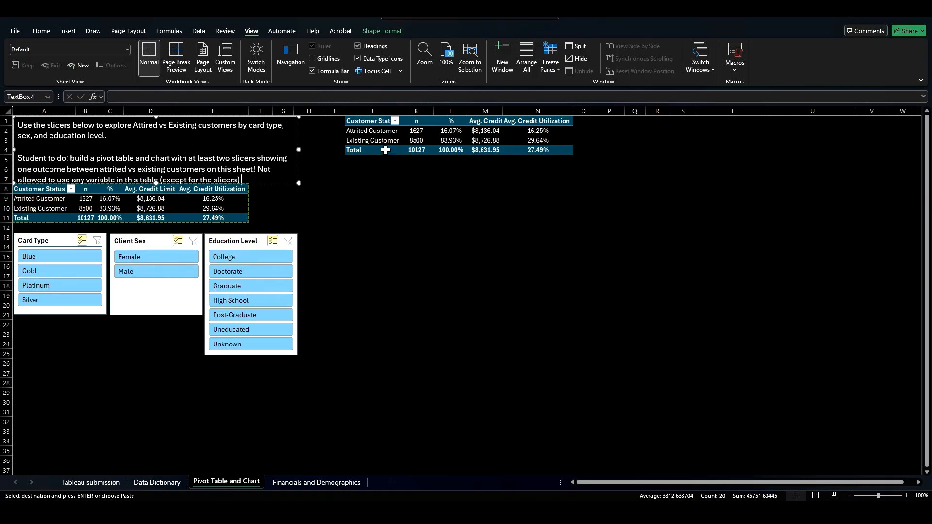
Step: Insert a clustered column PivotChart from the copied pivot table and move it below that table
left_click(384, 131)
left_click_drag(417, 121, 555, 128)
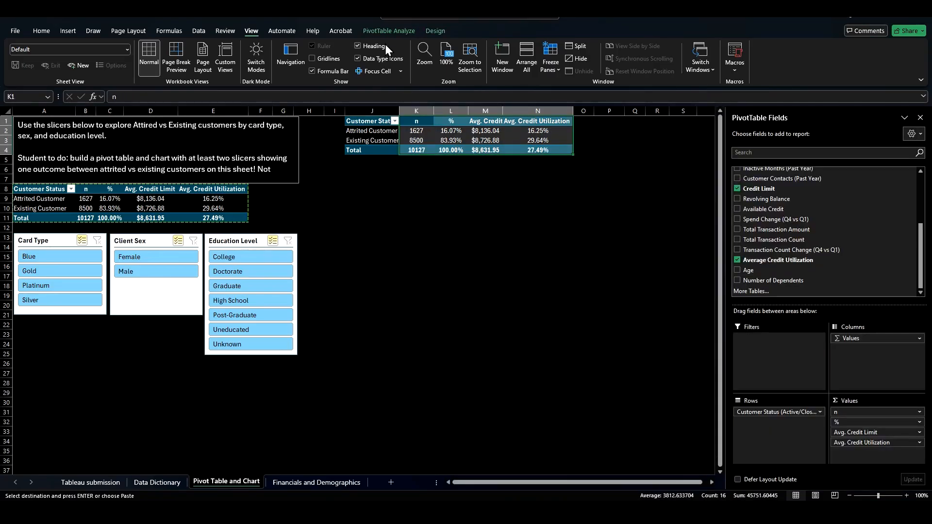
left_click(392, 30)
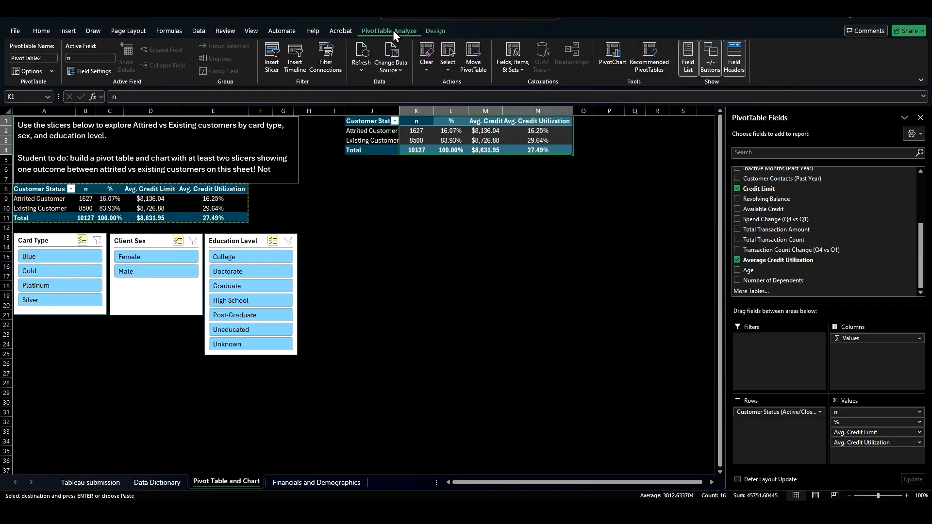
left_click(617, 57)
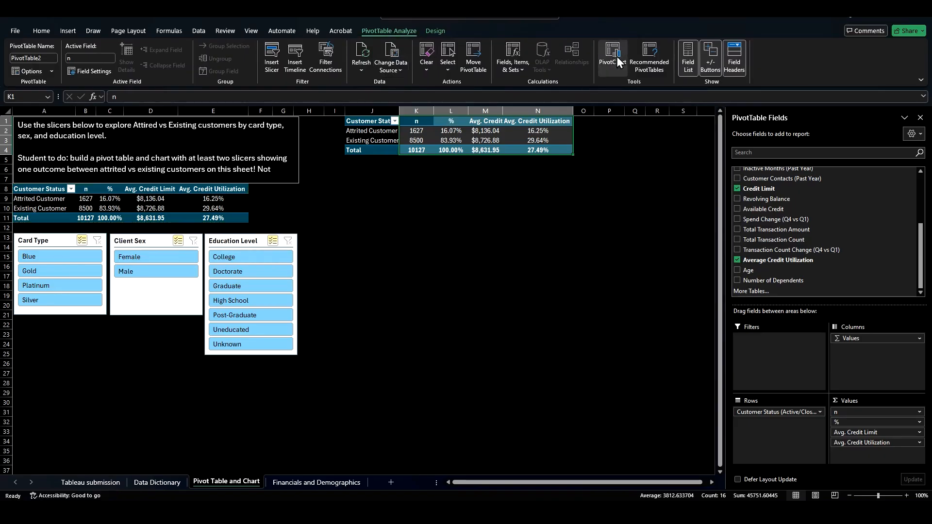
mouse_move(443, 214)
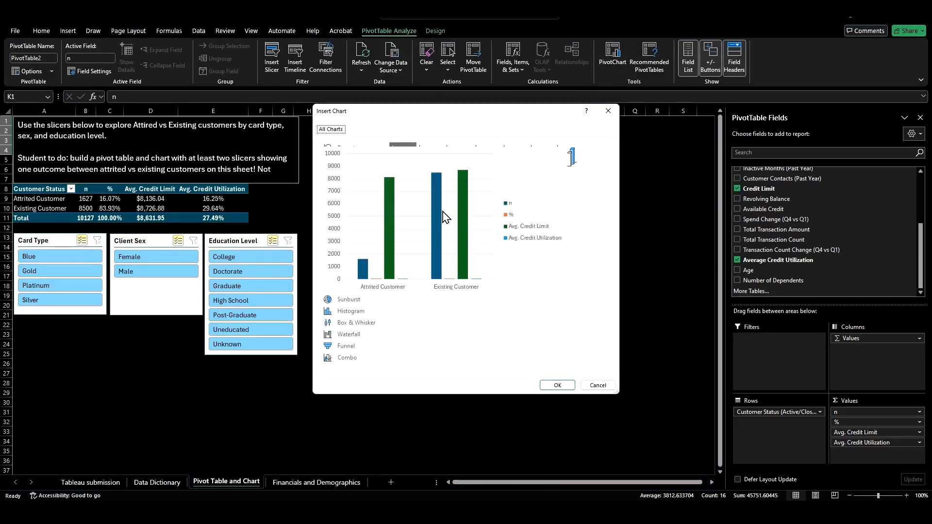
left_click(549, 384)
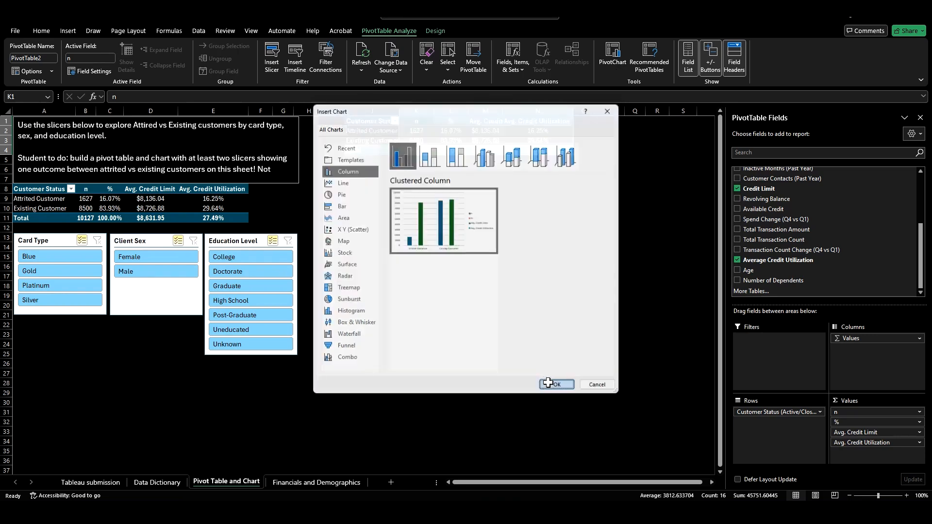
left_click_drag(433, 245, 542, 194)
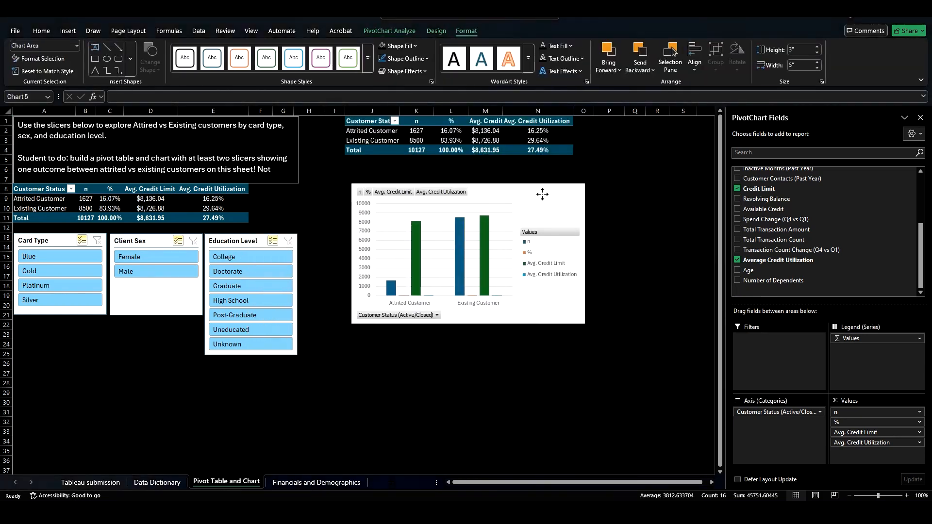
Step: Hide the field buttons on the PivotChart
left_click(437, 31)
left_click(401, 29)
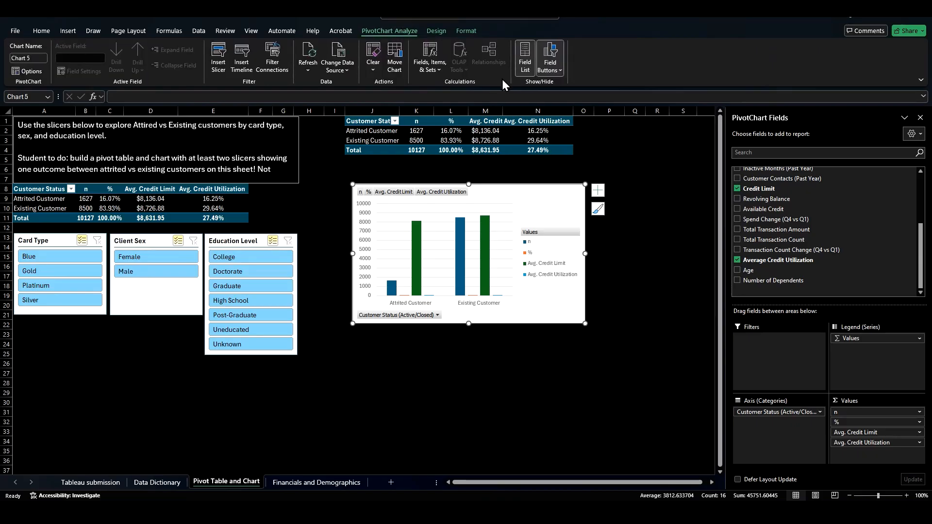
left_click(548, 53)
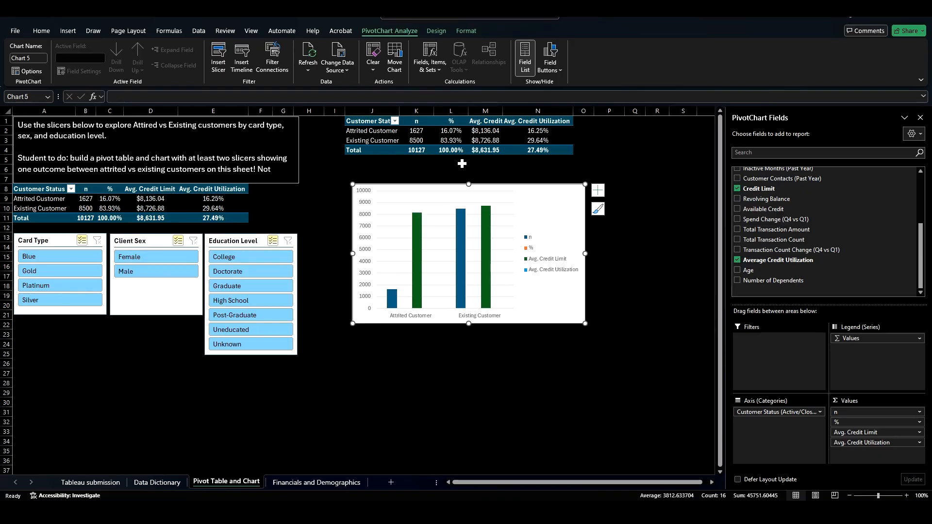
Step: Delete the PivotChart and the copied pivot table
key("Delete")
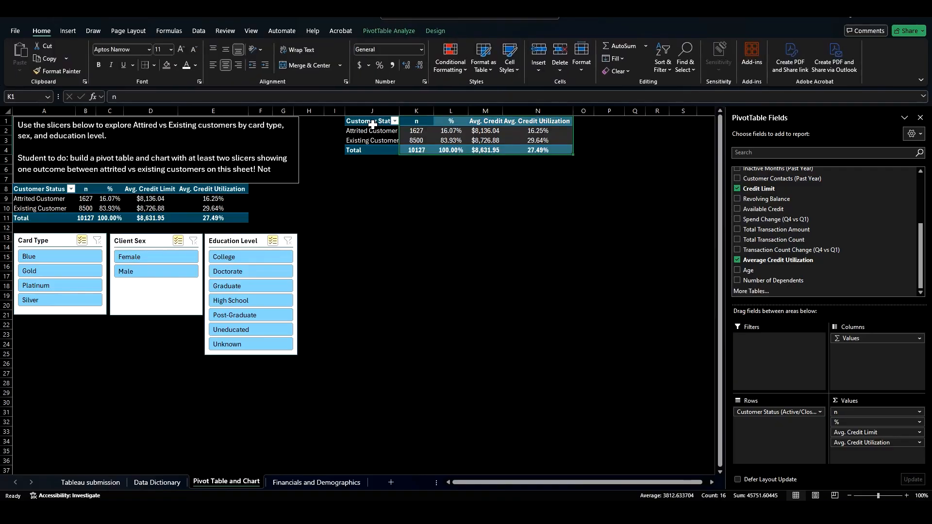
left_click_drag(373, 126, 529, 149)
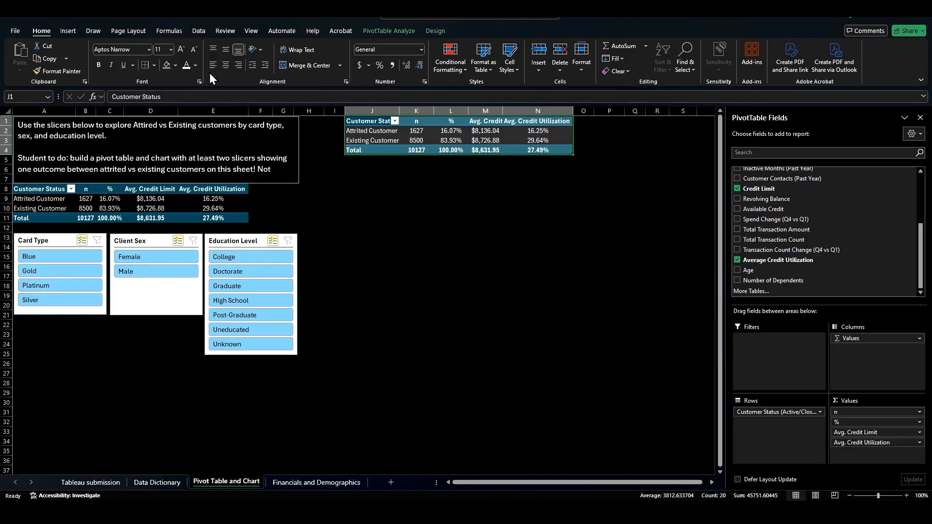
key("Delete")
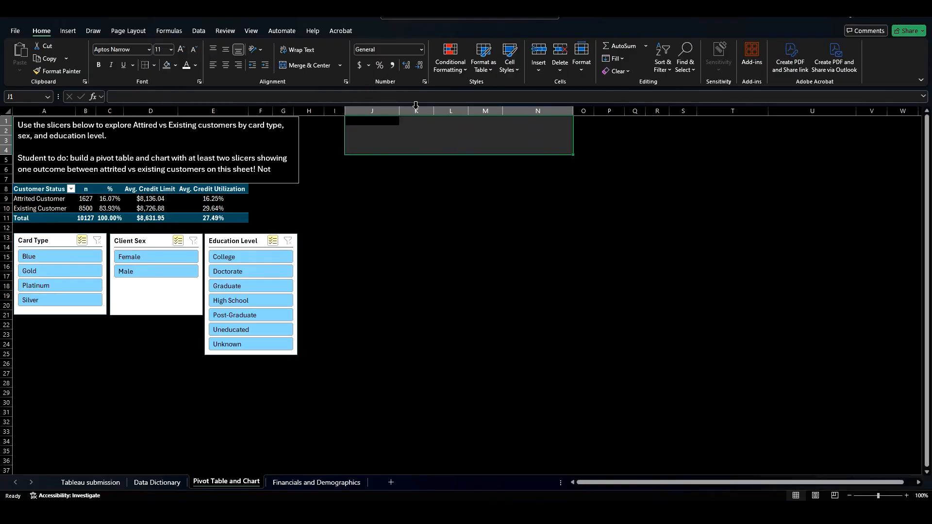
Step: Turn on Focus Cell highlighting for the active cell's row and column
left_click(251, 31)
left_click(368, 226)
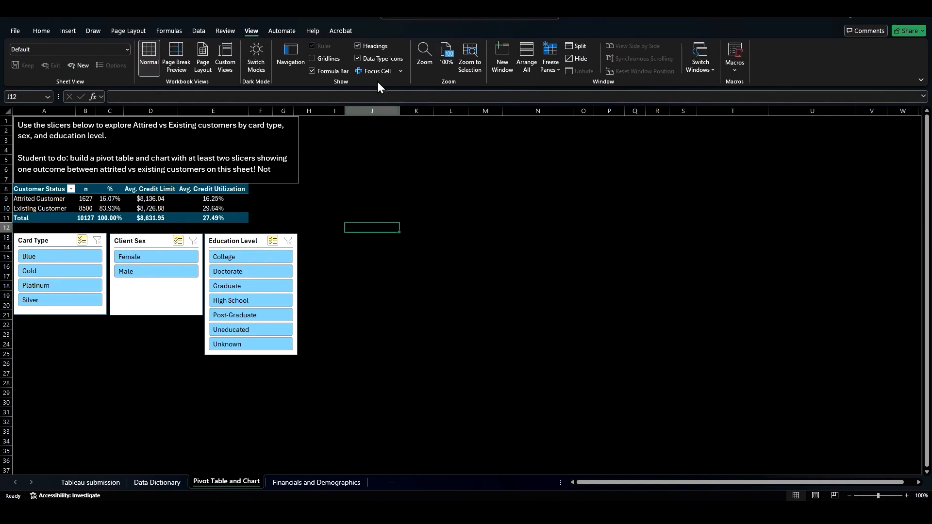
left_click(392, 71)
left_click(427, 169)
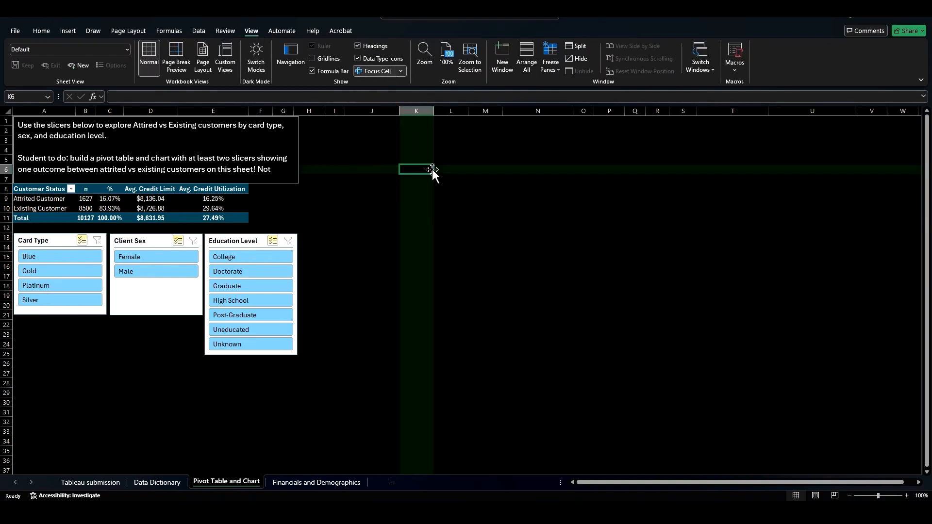
left_click(538, 140)
left_click(570, 166)
left_click(536, 199)
left_click(451, 228)
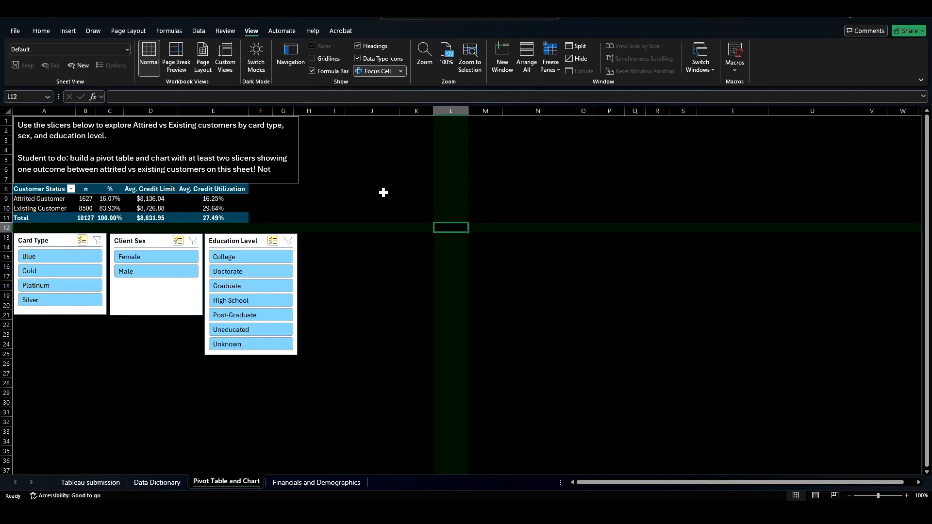
left_click(384, 193)
left_click(366, 227)
left_click(403, 71)
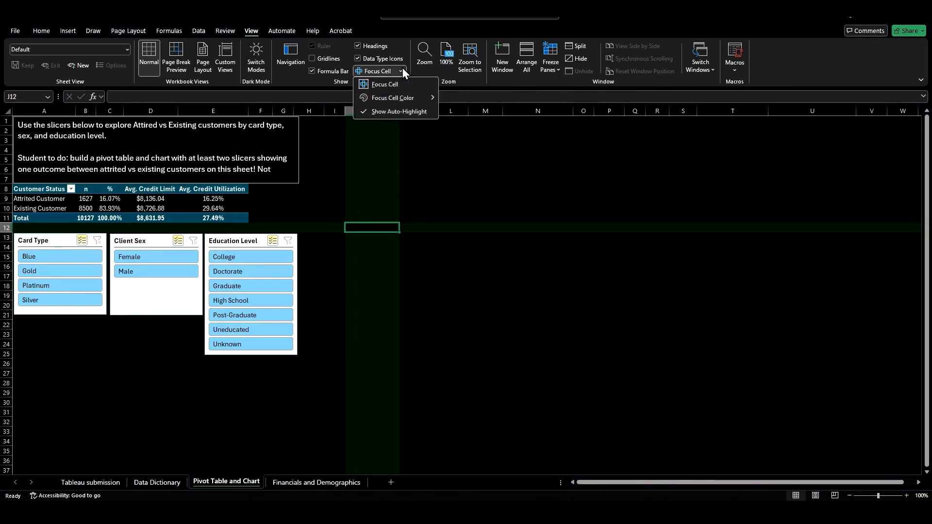
left_click(497, 185)
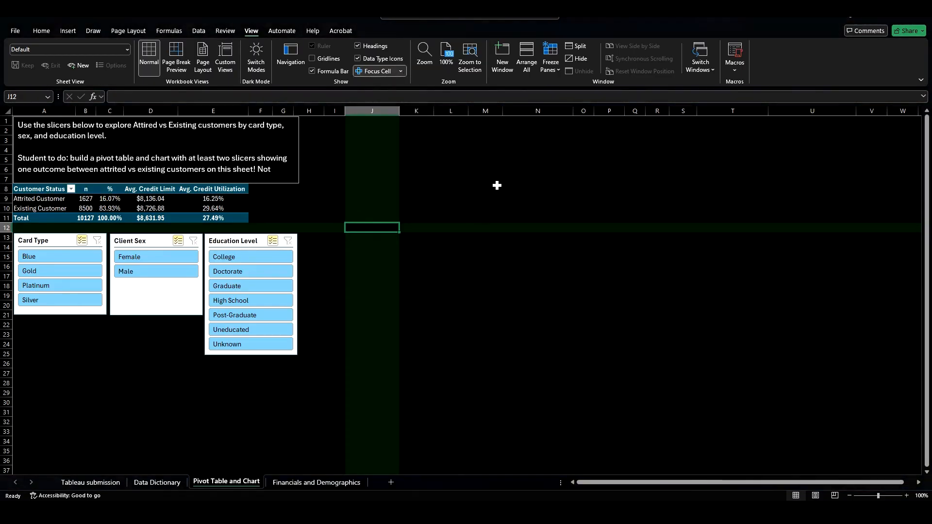
Step: Check the instruction text box's wording and turn off Focus Cell highlighting
left_click(512, 140)
left_click(417, 140)
left_click(286, 144)
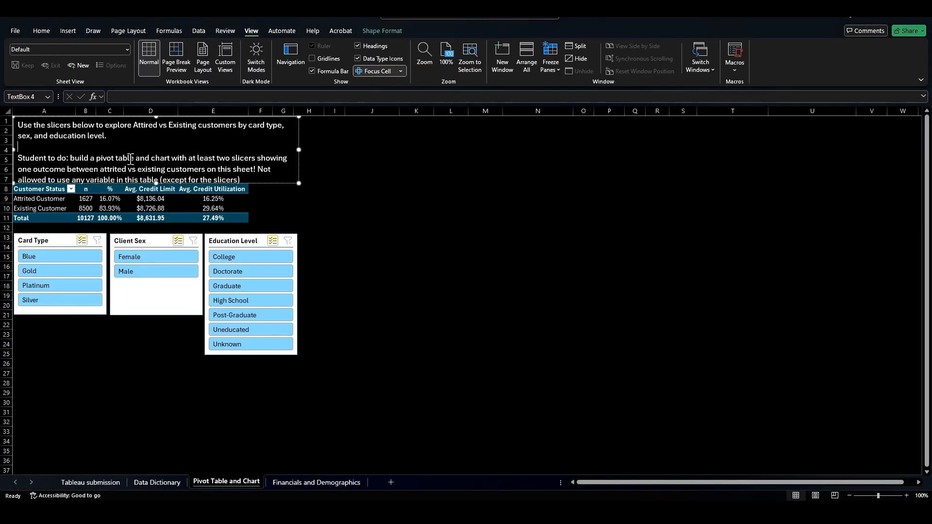
left_click(450, 181)
left_click(413, 247)
left_click(333, 304)
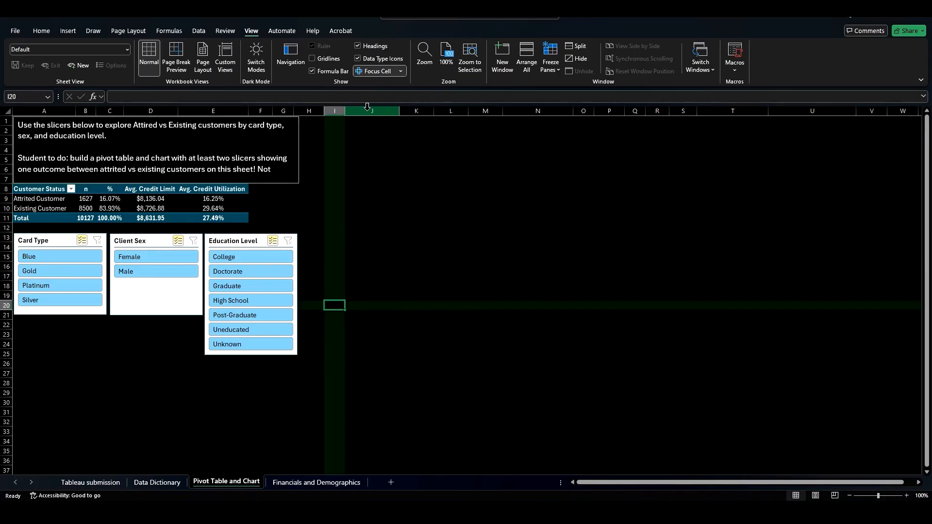
left_click(382, 72)
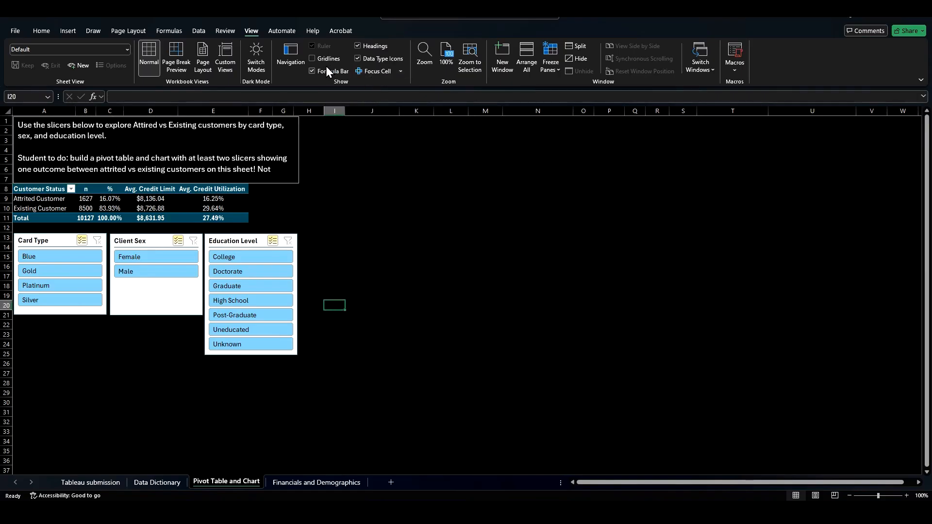
Step: Switch the workbook out of Dark Mode and hide the sheet's gridlines
left_click(313, 57)
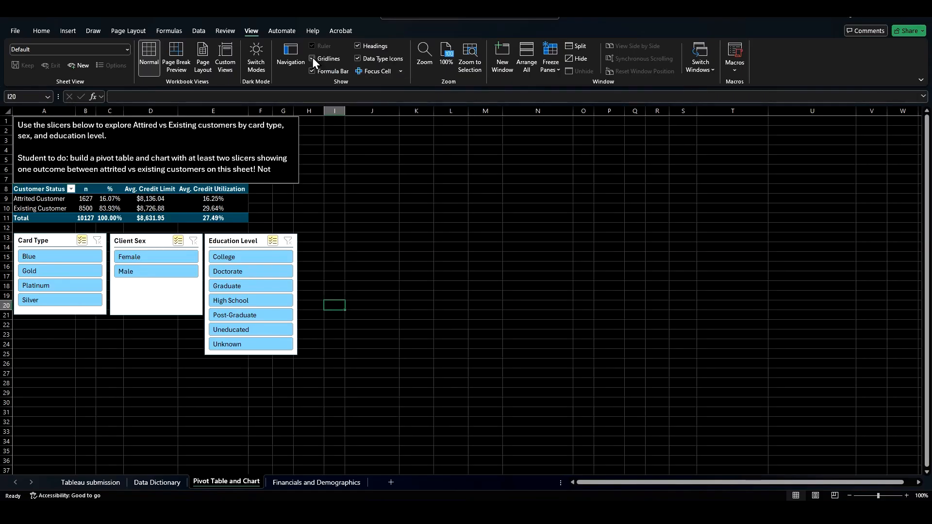
left_click(258, 51)
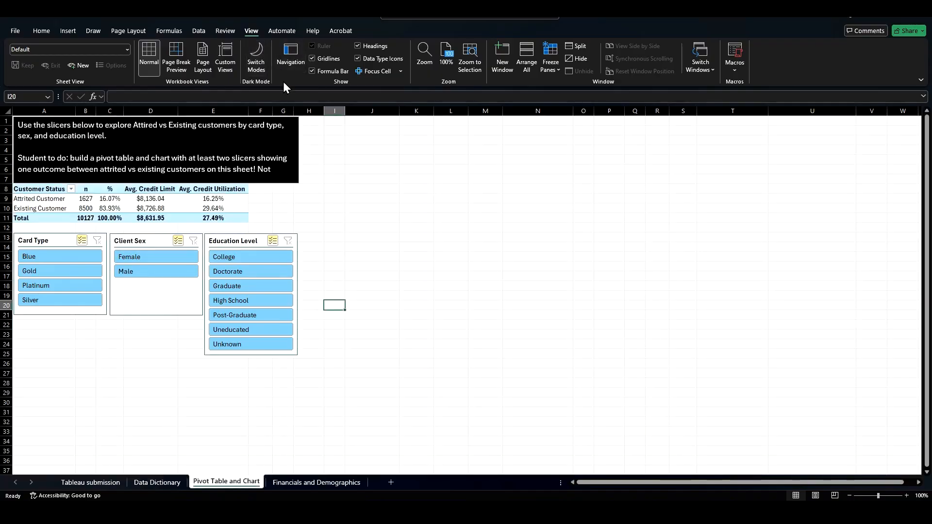
left_click(311, 58)
left_click(389, 157)
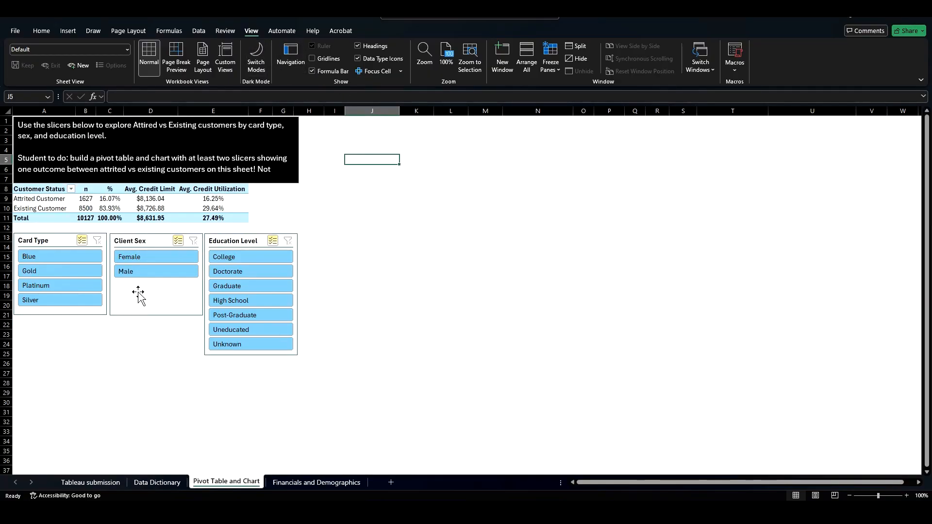
Step: Insert a blank row above the pivot table at row 8
left_click(145, 258)
left_click(147, 272)
left_click(6, 189)
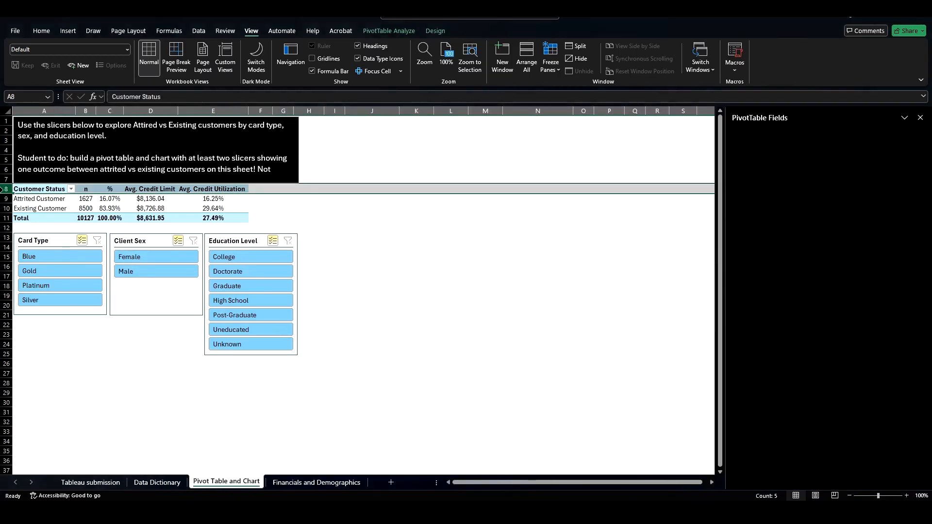
right_click(6, 189)
left_click(52, 287)
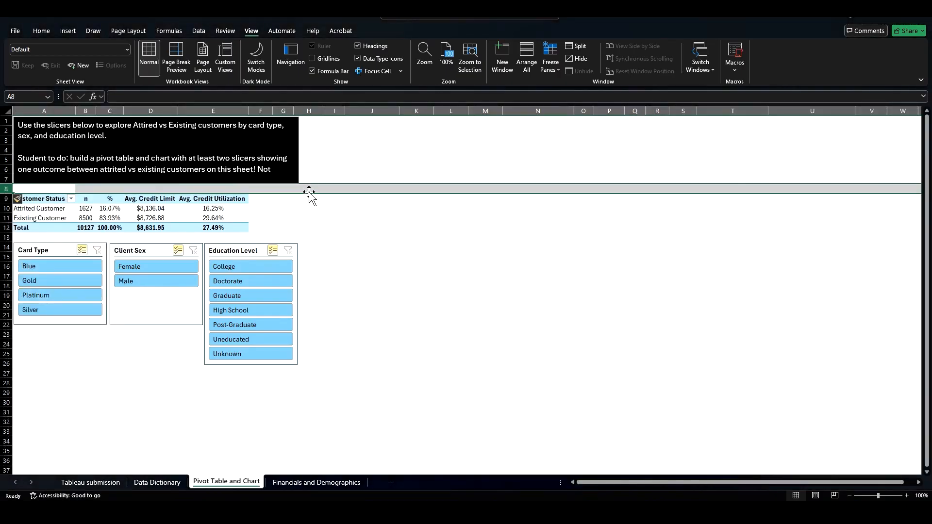
left_click(335, 218)
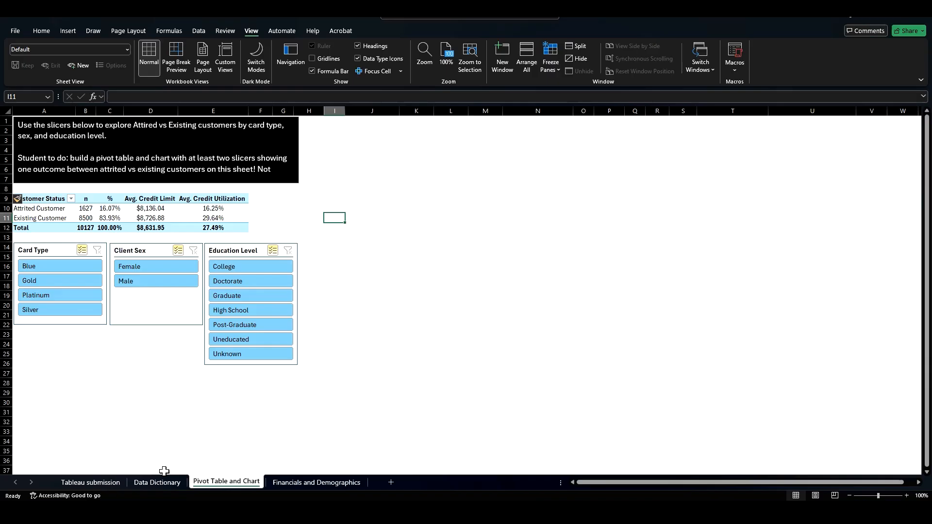
Step: Format the Credit Limit, Revolving Balance and Available Credit columns on the Financials and Demographics sheet as Currency
left_click(158, 485)
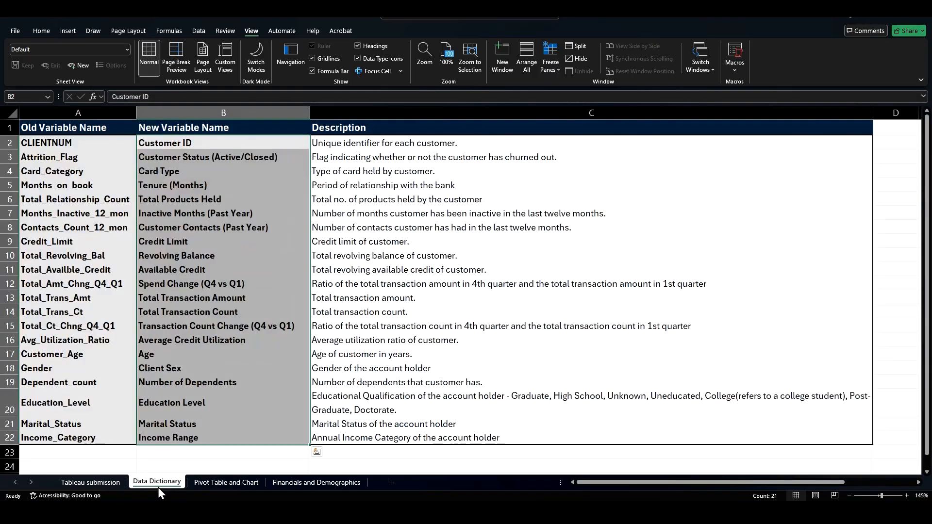
left_click(302, 484)
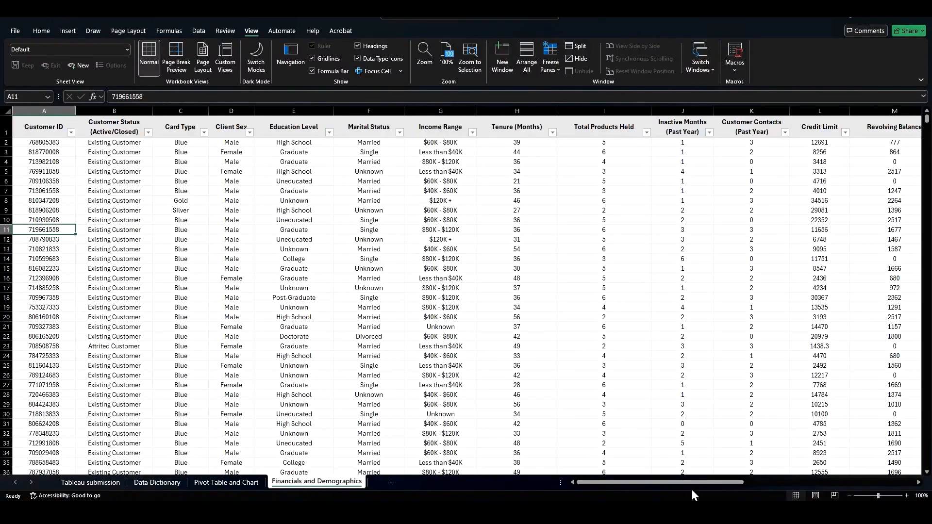
left_click_drag(688, 483, 777, 482)
left_click(349, 111)
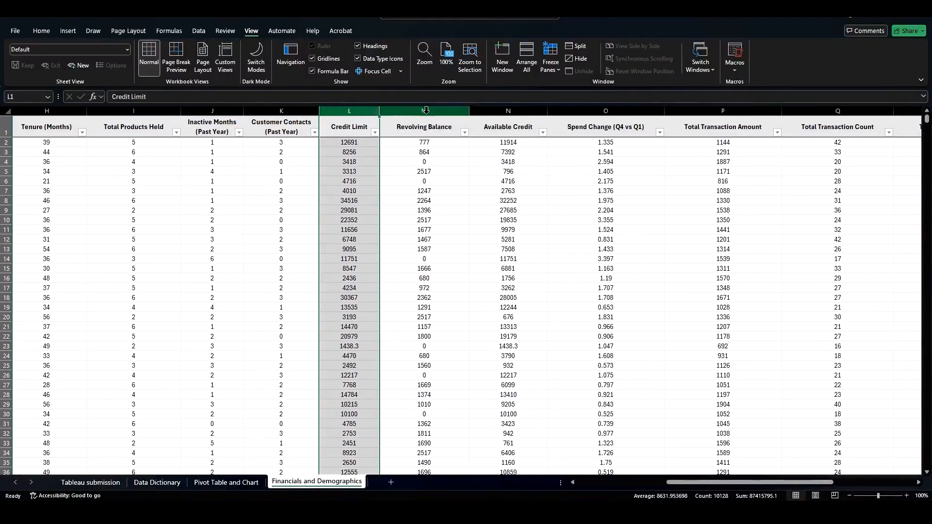
left_click(426, 111, "ctrl")
left_click(500, 111, "ctrl")
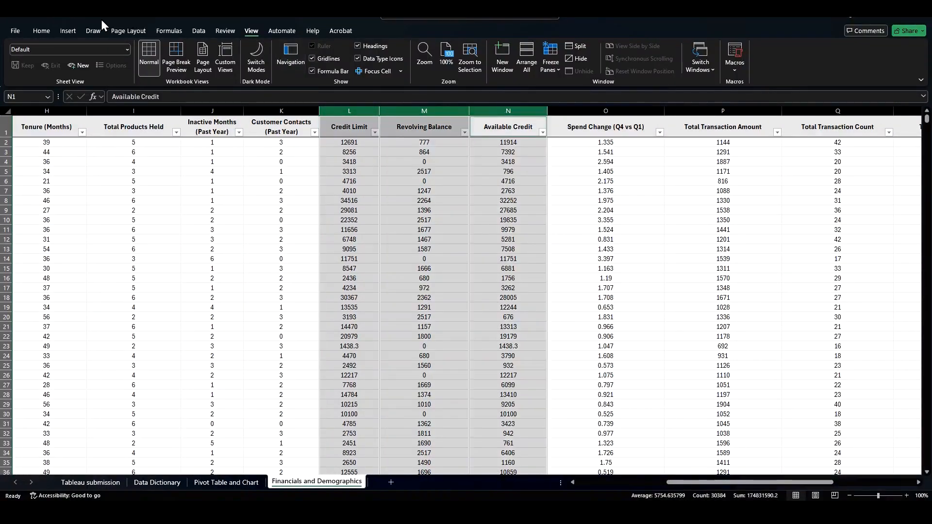
left_click(42, 31)
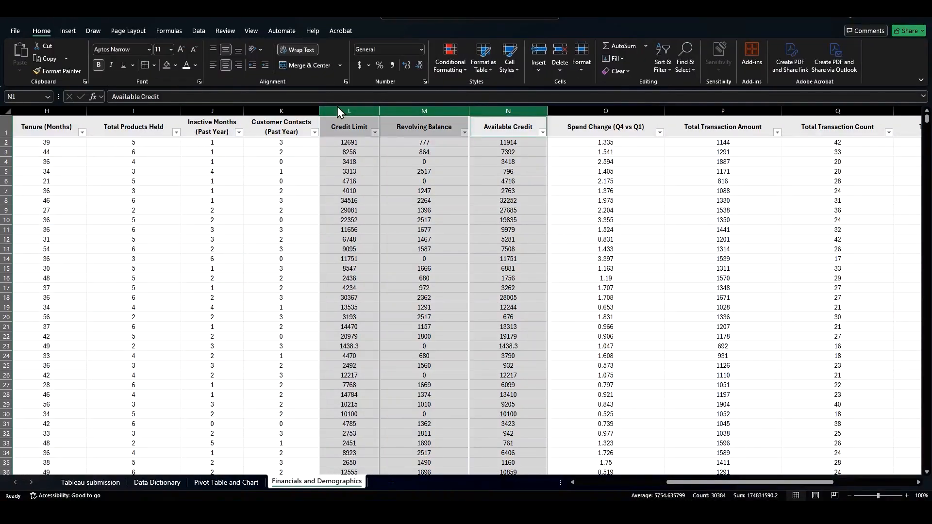
left_click(421, 50)
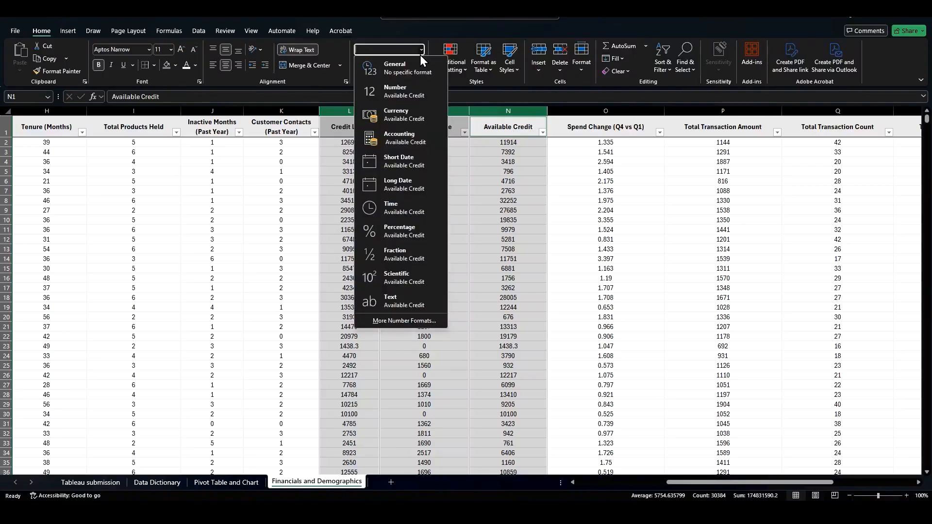
left_click(408, 109)
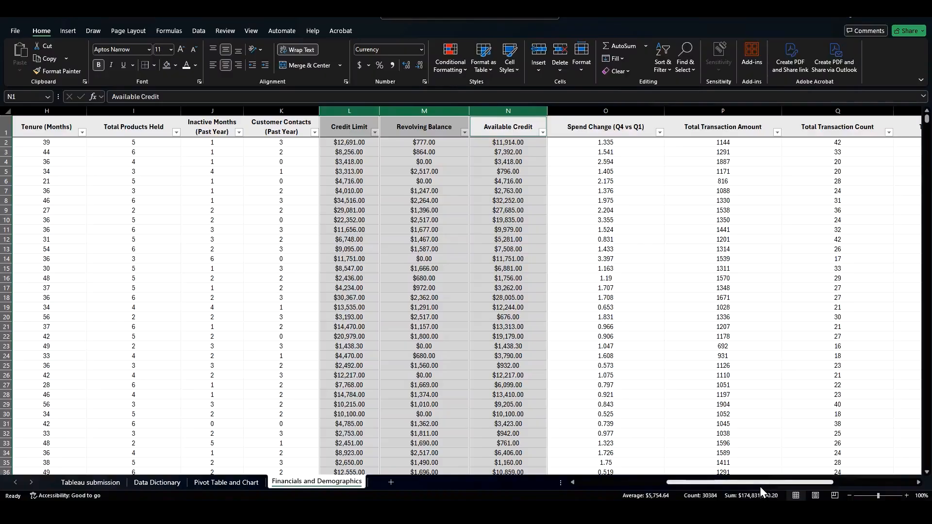
Step: Format the Total Transaction Amount column as Currency
left_click_drag(759, 483, 849, 482)
left_click(206, 127)
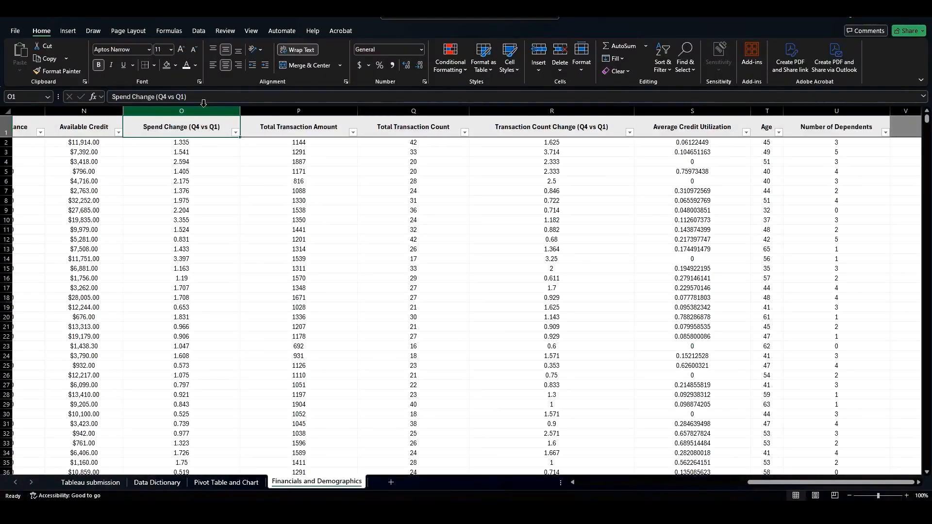
left_click(274, 109)
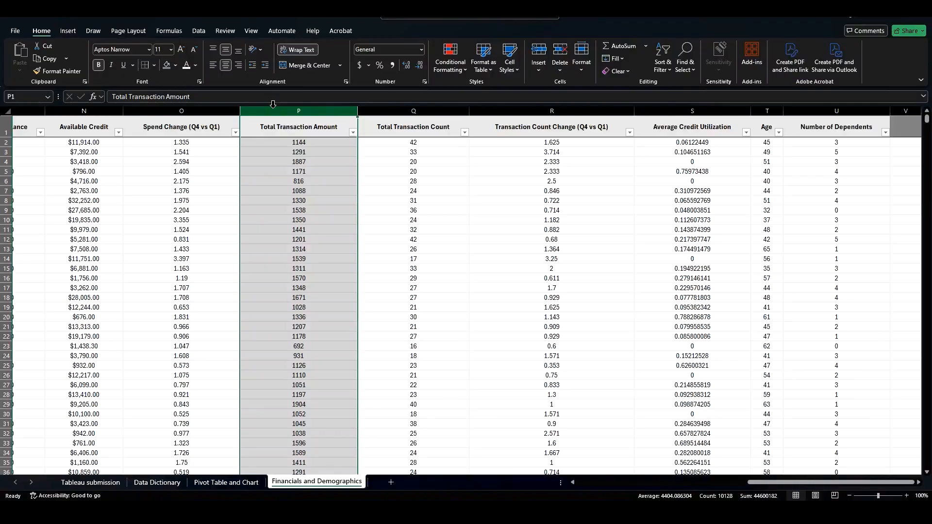
left_click_drag(271, 105, 282, 133)
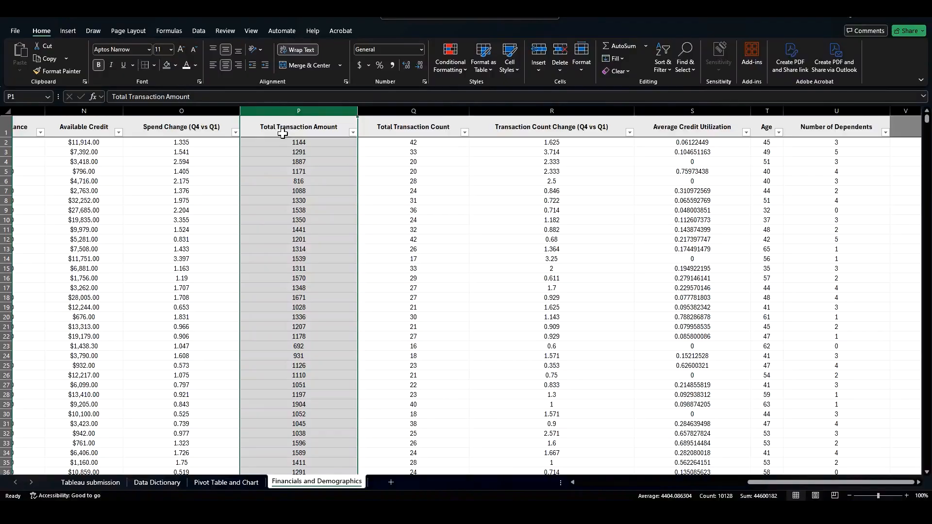
left_click(424, 52)
left_click(421, 114)
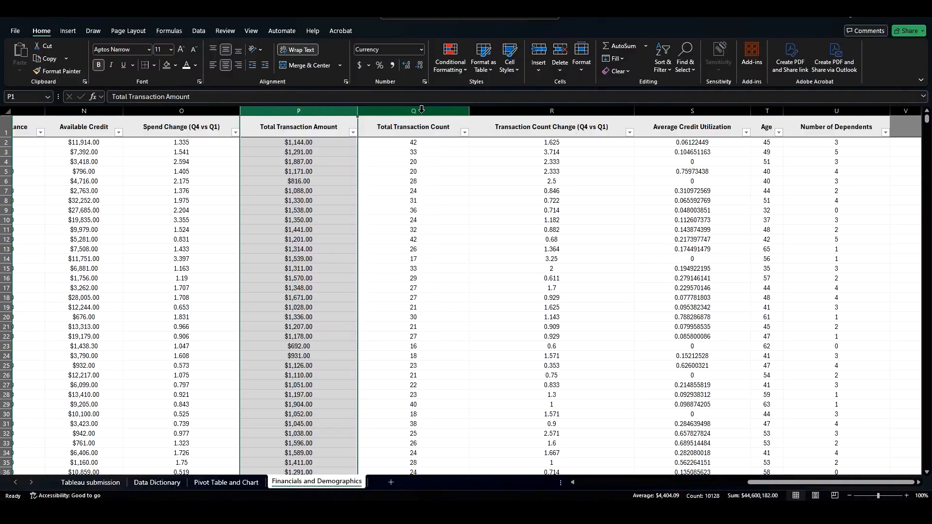
Step: Review the data dictionary entries for Spend Change, Total Transaction Count and Transaction Count Change
left_click(570, 127)
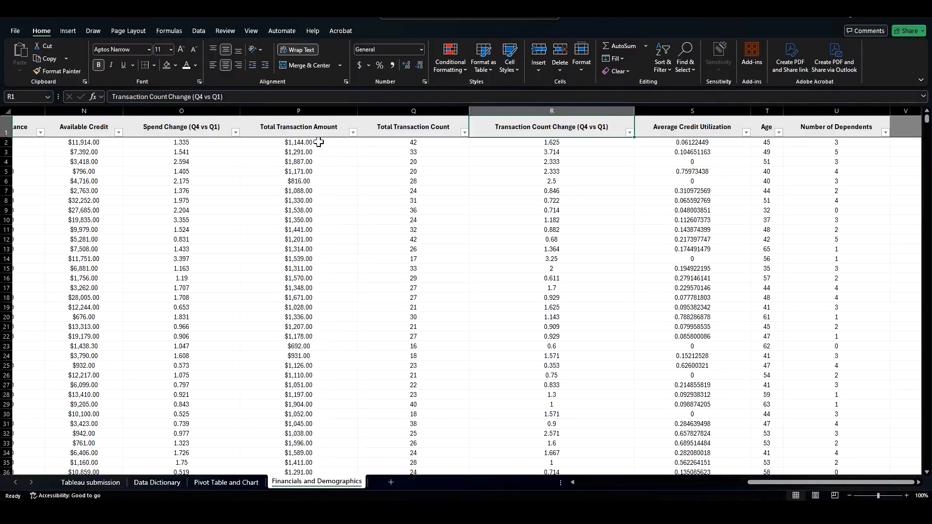
left_click(173, 129)
left_click(138, 483)
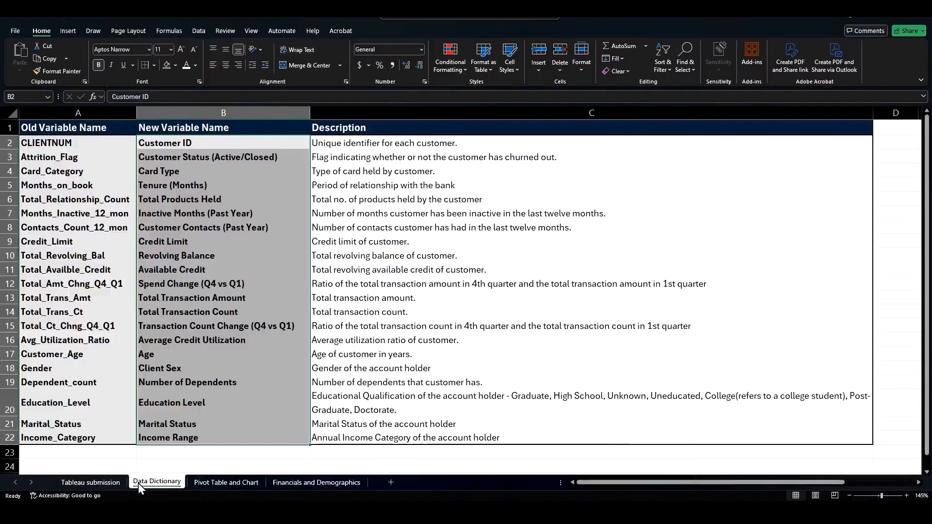
left_click(170, 286)
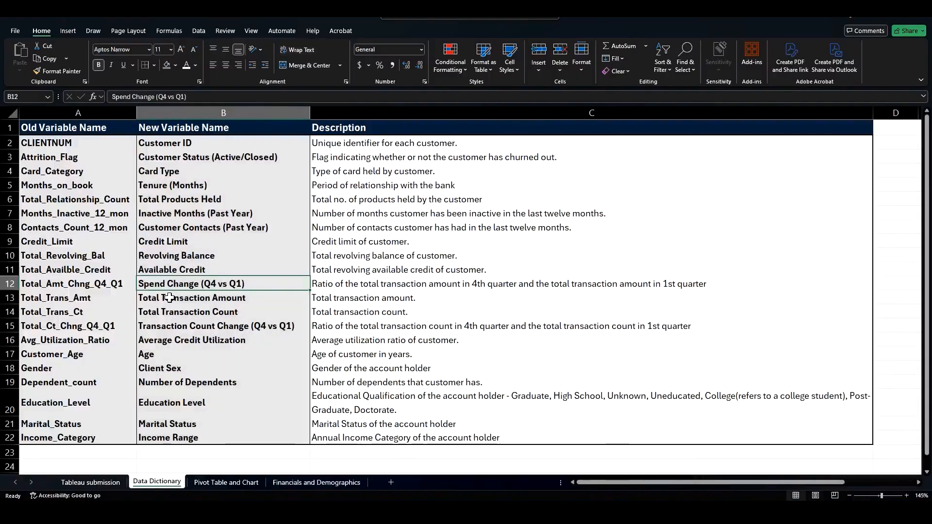
left_click(349, 285)
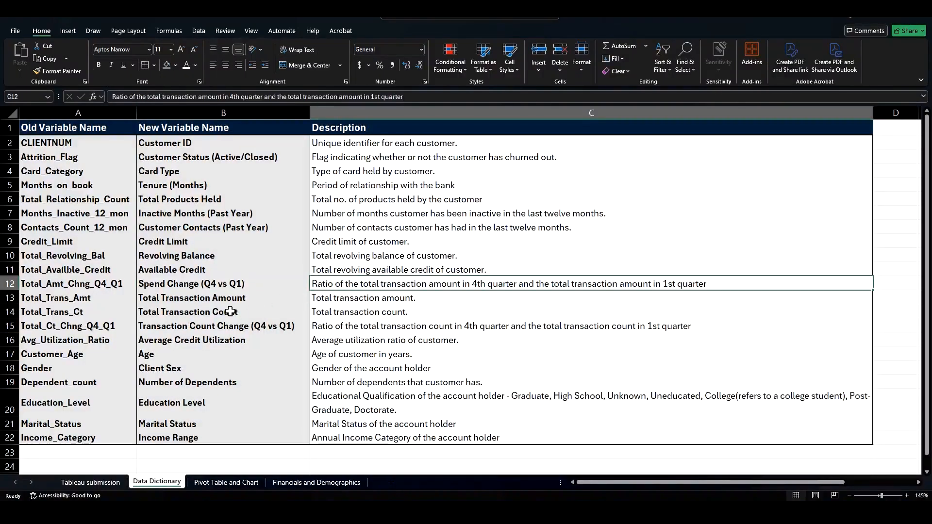
left_click(200, 313)
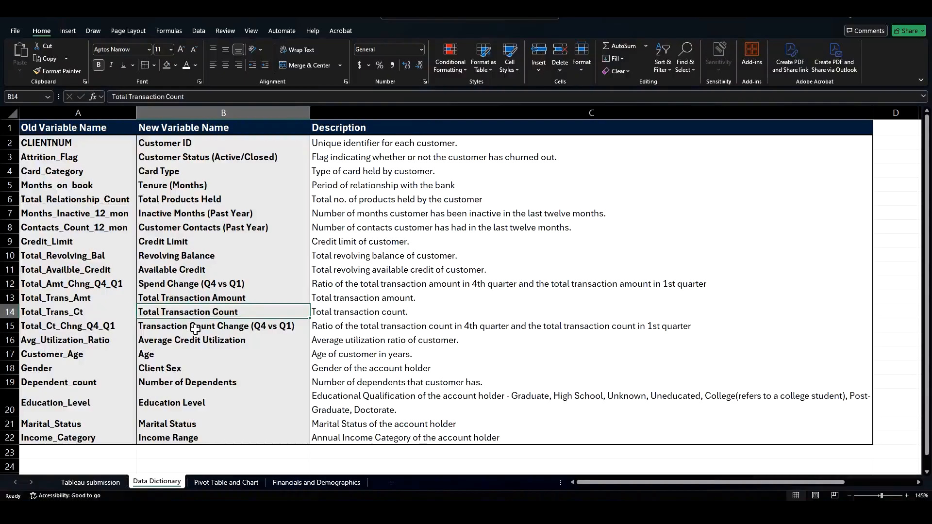
left_click(196, 329)
left_click(332, 330)
left_click(224, 330)
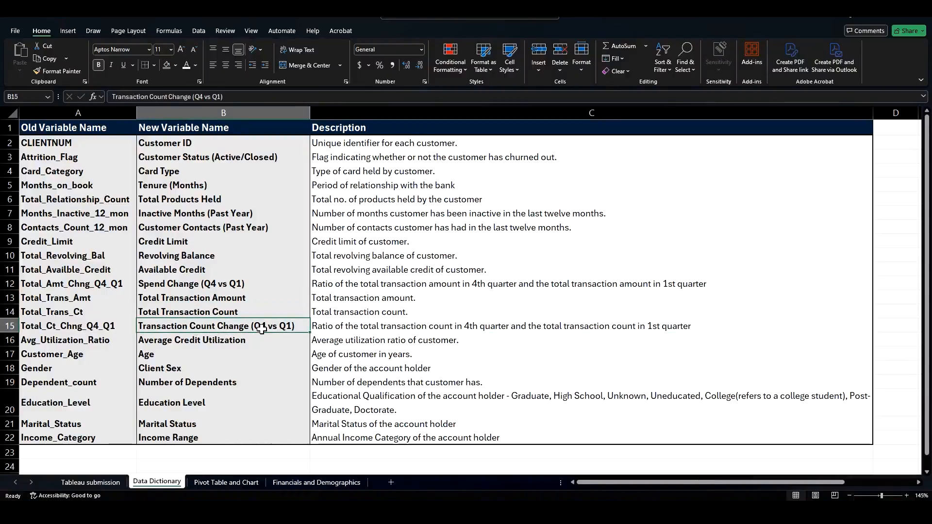
left_click(301, 483)
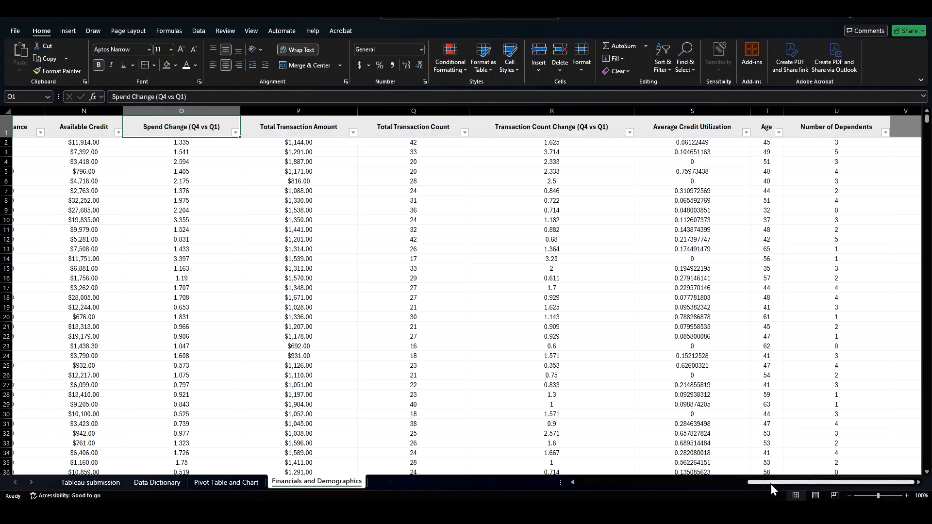
Step: Format the Spend Change, Transaction Count Change and Average Credit Utilization columns as percentages
left_click(704, 104)
left_click_drag(579, 111, 690, 318)
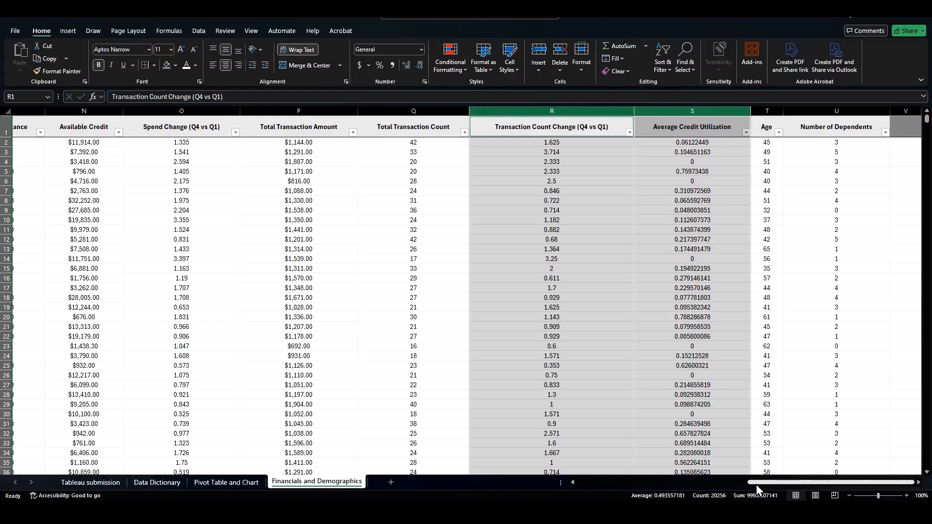
left_click_drag(756, 485, 753, 485)
left_click(241, 109, "ctrl")
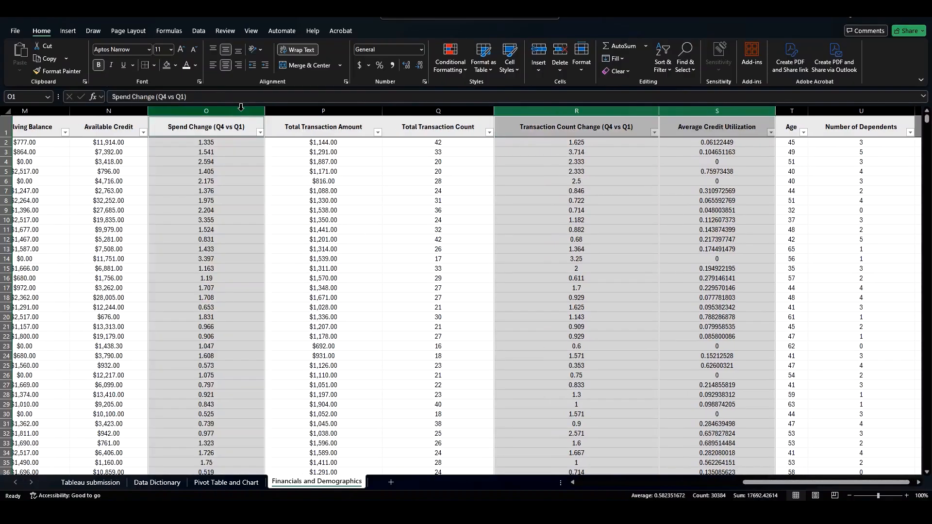
left_click(379, 65)
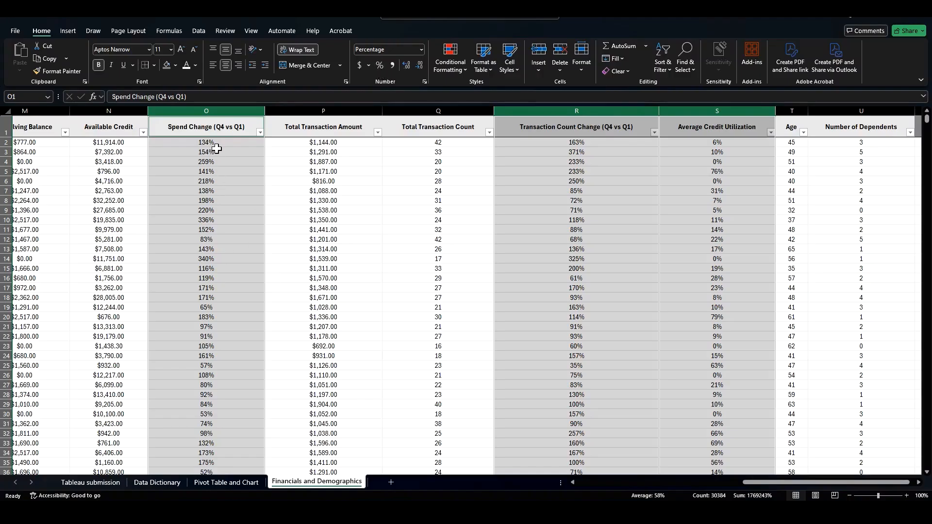
Step: Filter the Education Level slicer on the Pivot Table and Chart sheet to exclude Graduate
left_click(232, 128)
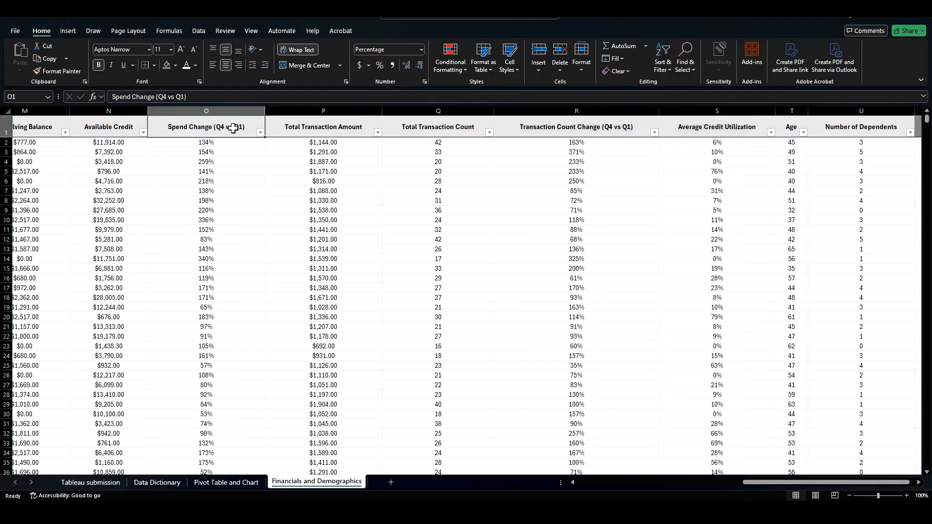
left_click(207, 309)
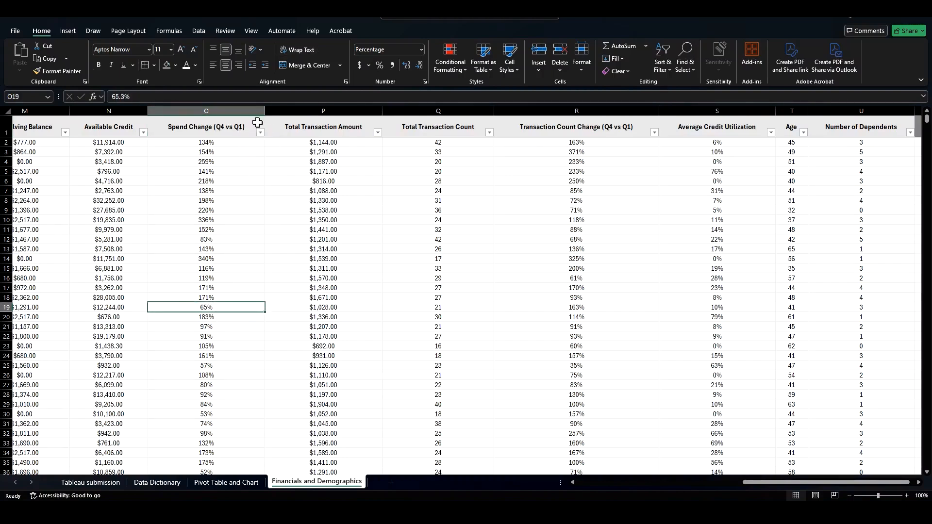
left_click(219, 258)
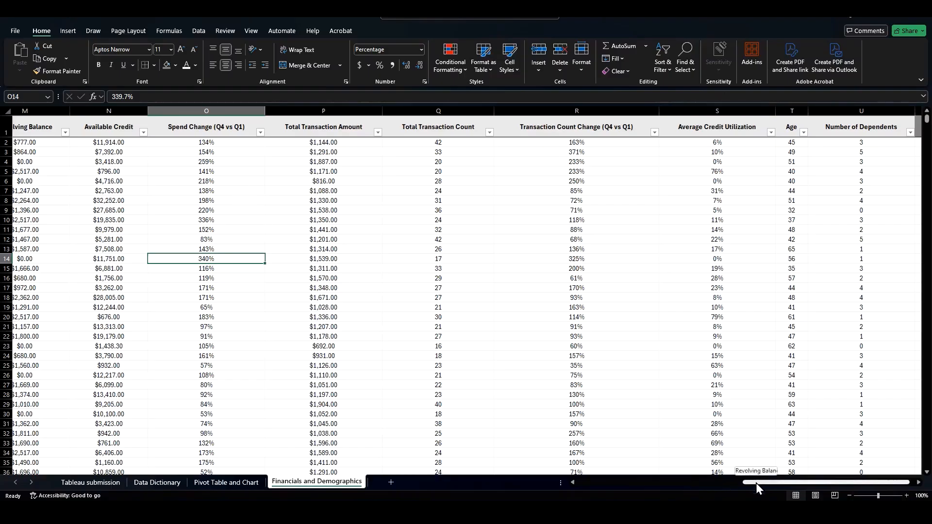
left_click_drag(756, 483, 668, 482)
left_click(227, 483)
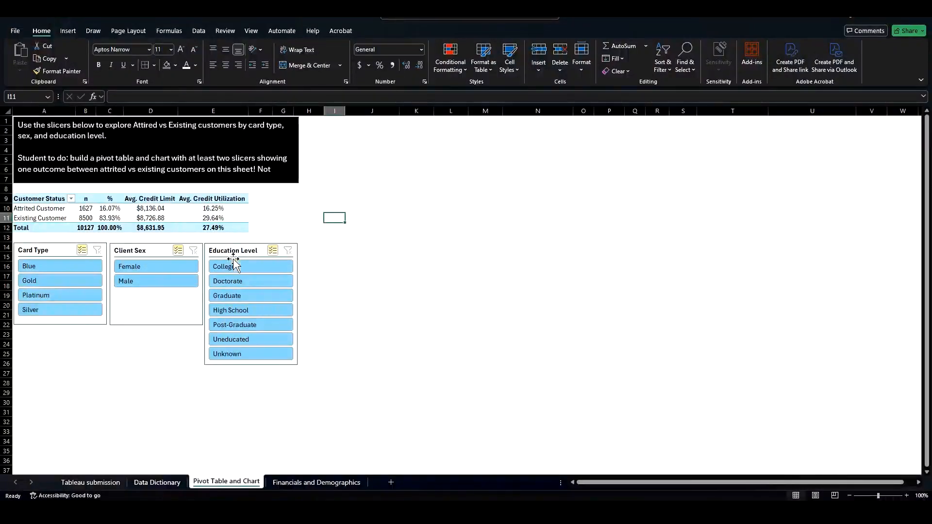
left_click_drag(247, 284, 266, 289)
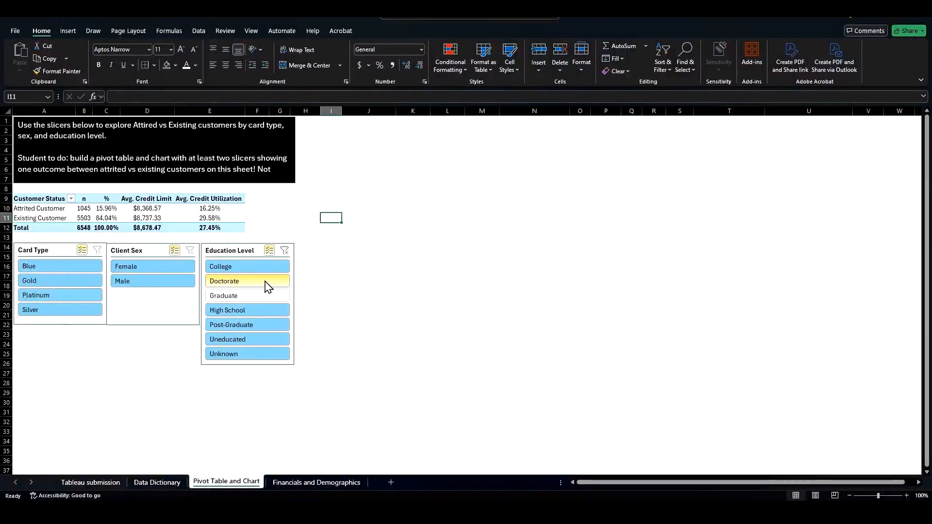
Step: Reselect Doctorate and Graduate so the Education Level slicer includes all education levels again
left_click(265, 281)
left_click(262, 294)
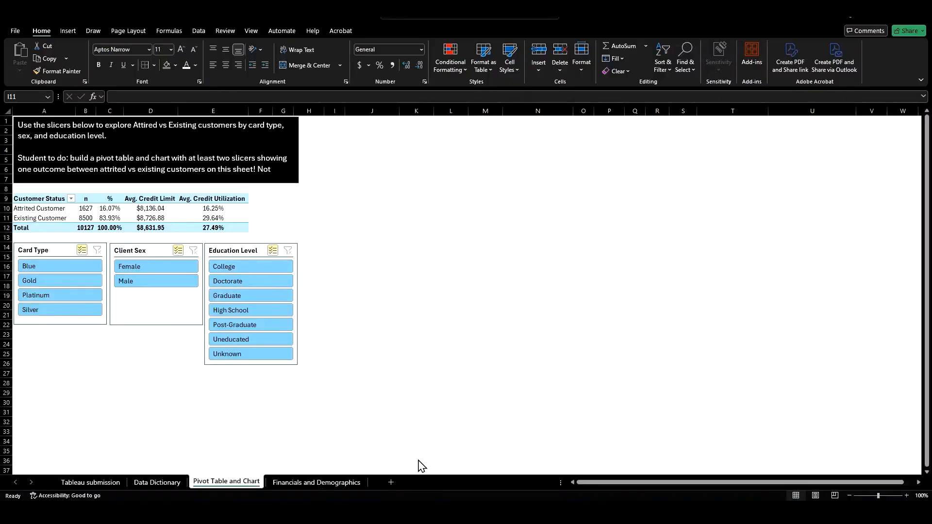
Step: Add a new worksheet and copy the pivot table from the Pivot Table and Chart sheet into it
left_click(391, 484)
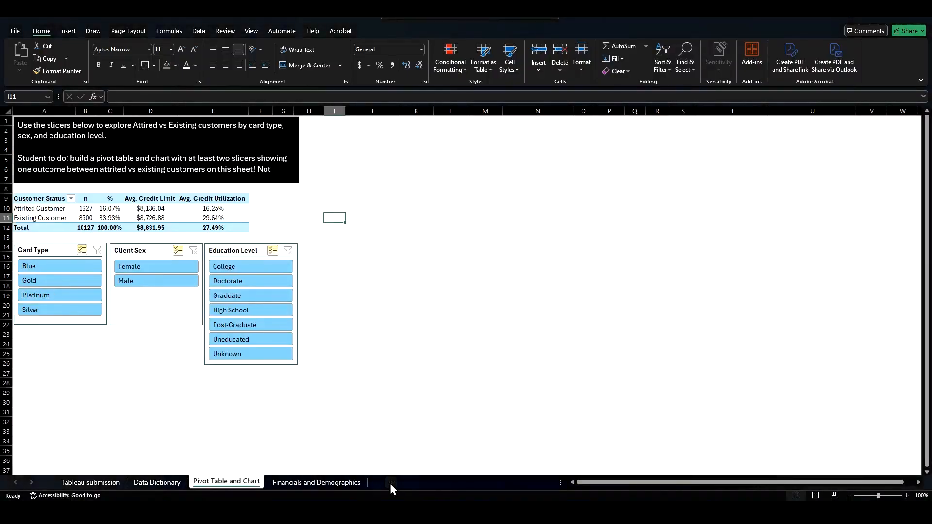
left_click(390, 484)
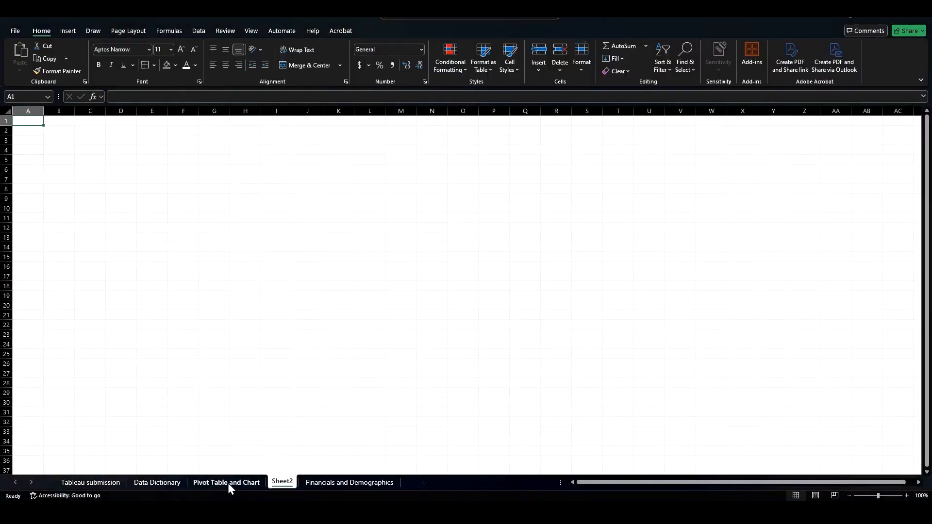
left_click(228, 483)
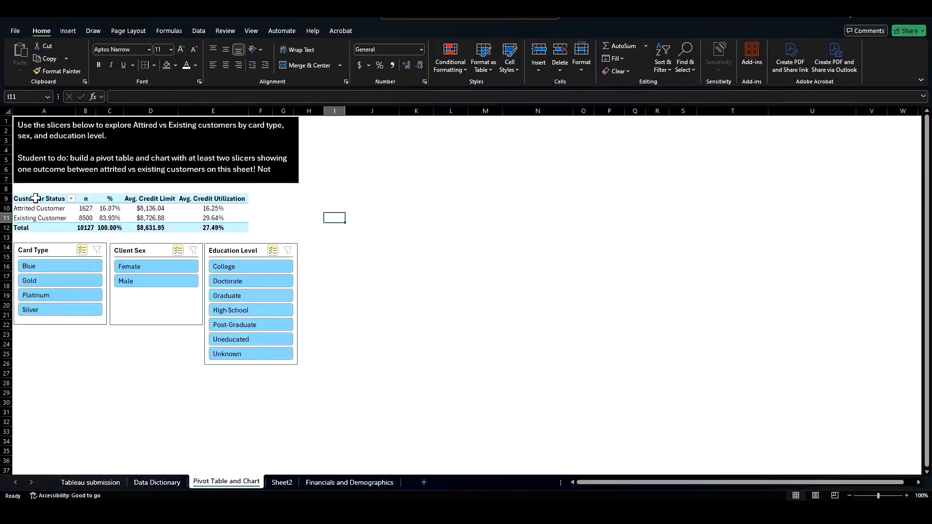
left_click_drag(36, 199, 205, 227)
key("ctrl+c")
left_click(283, 482)
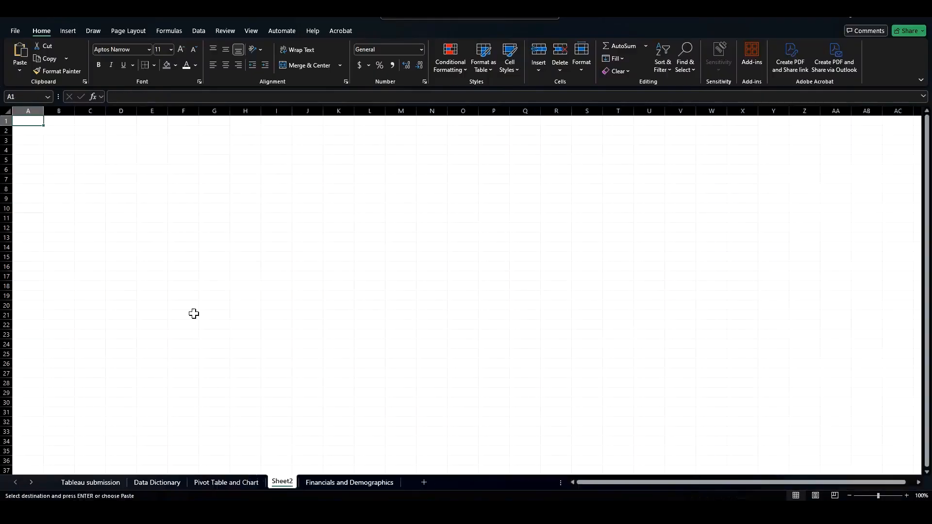
key("ctrl+v")
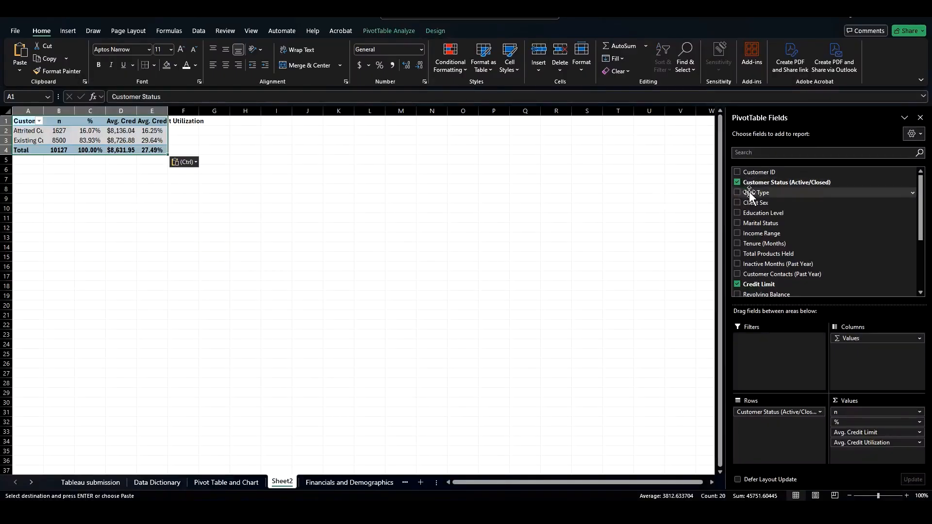
Step: Rearrange the copied pivot with Education Level as the row field and remove all value fields
left_click_drag(765, 214, 680, 372)
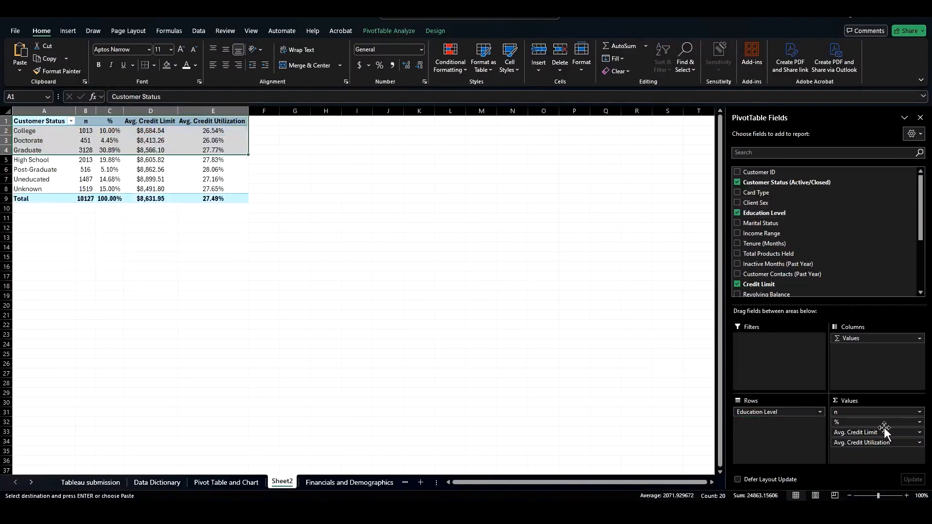
left_click_drag(875, 413, 564, 319)
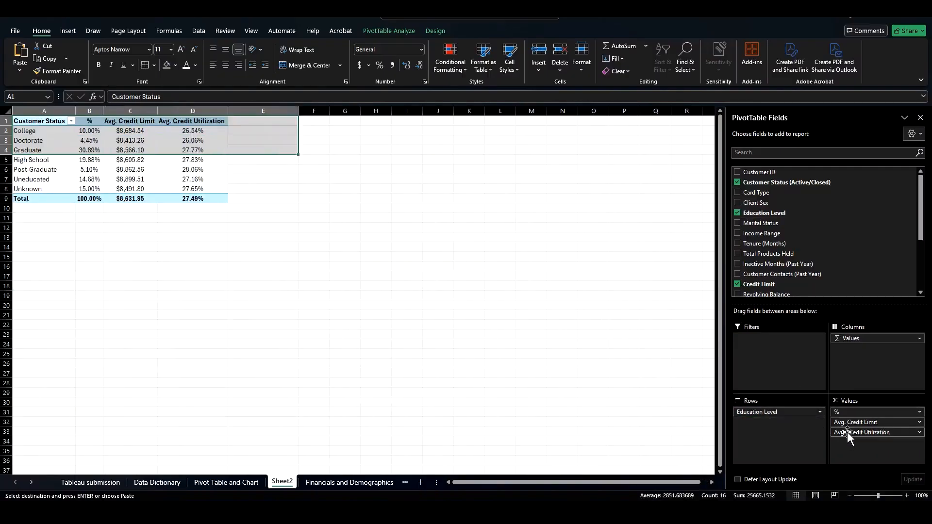
left_click_drag(850, 414, 655, 348)
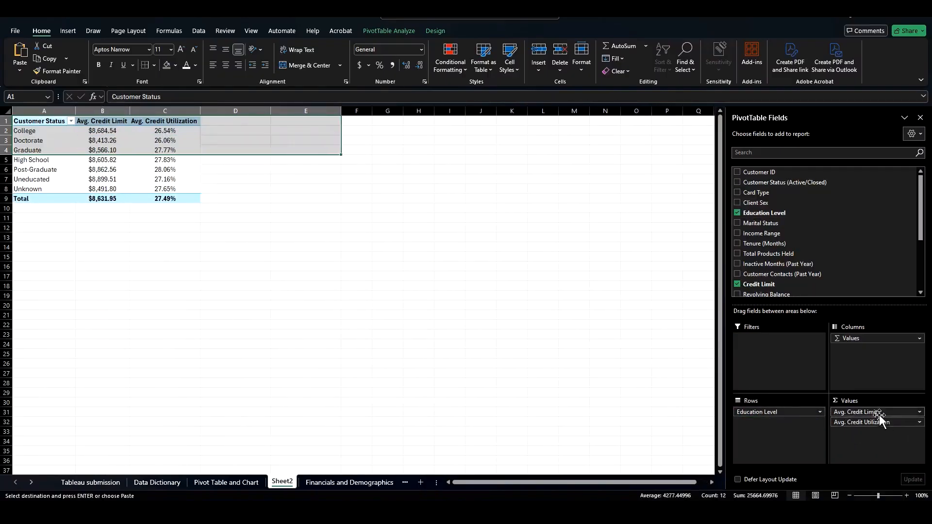
left_click_drag(880, 417, 649, 353)
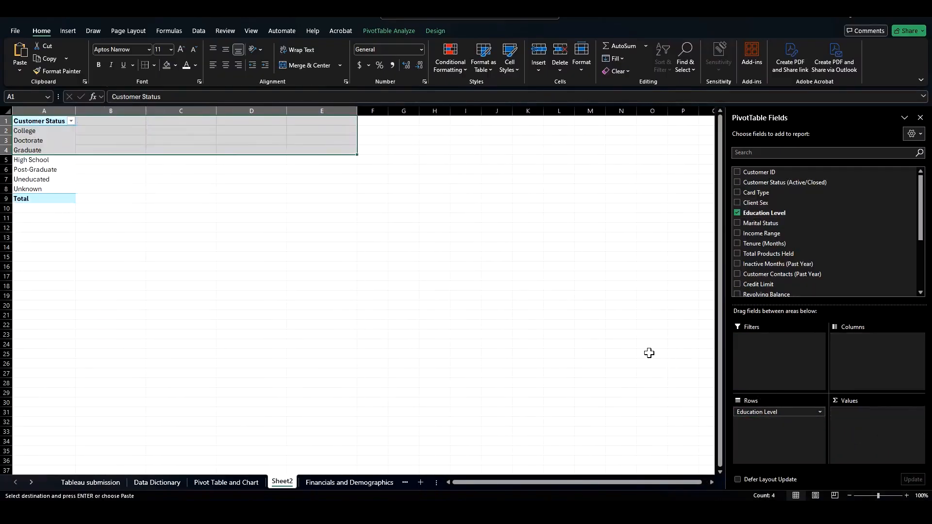
Step: Move Unknown to the top of the pivot's Education Level row items
left_click(22, 141)
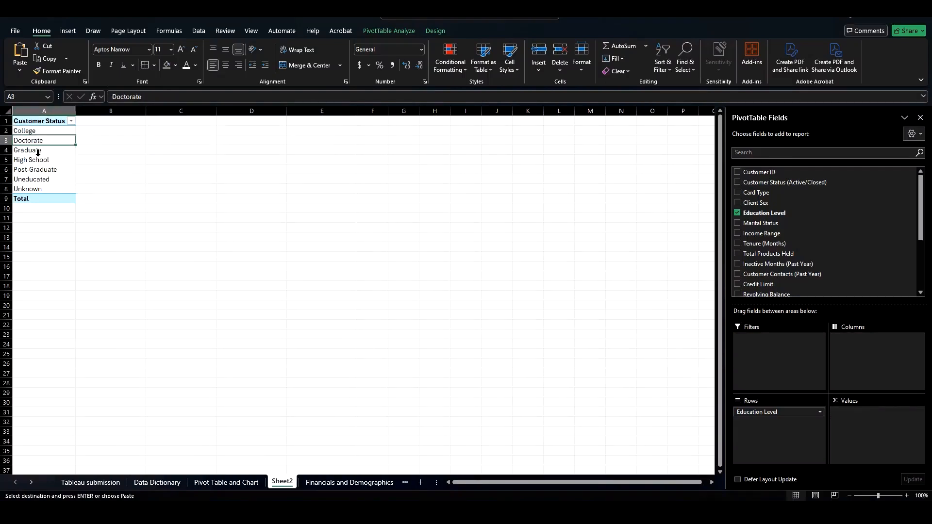
left_click(35, 162)
left_click(33, 189)
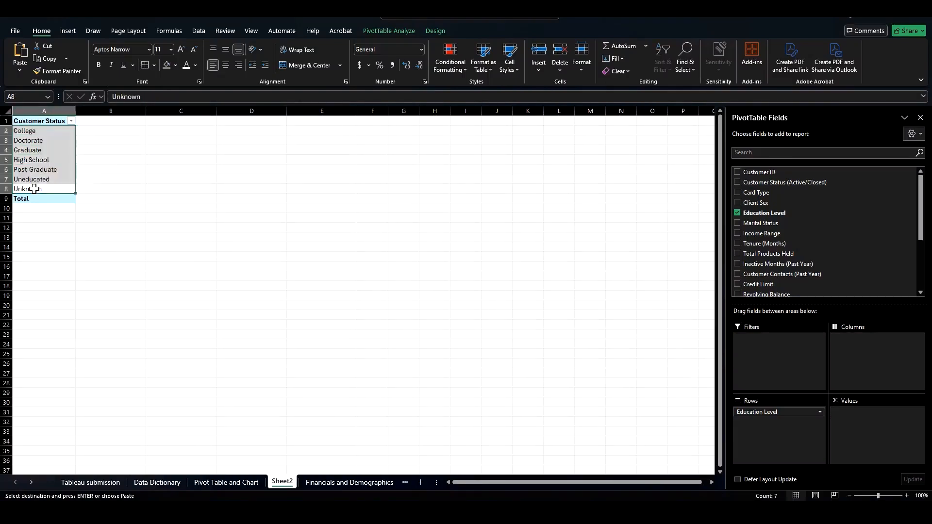
left_click_drag(32, 189, 34, 141)
left_click(36, 171)
left_click(44, 189)
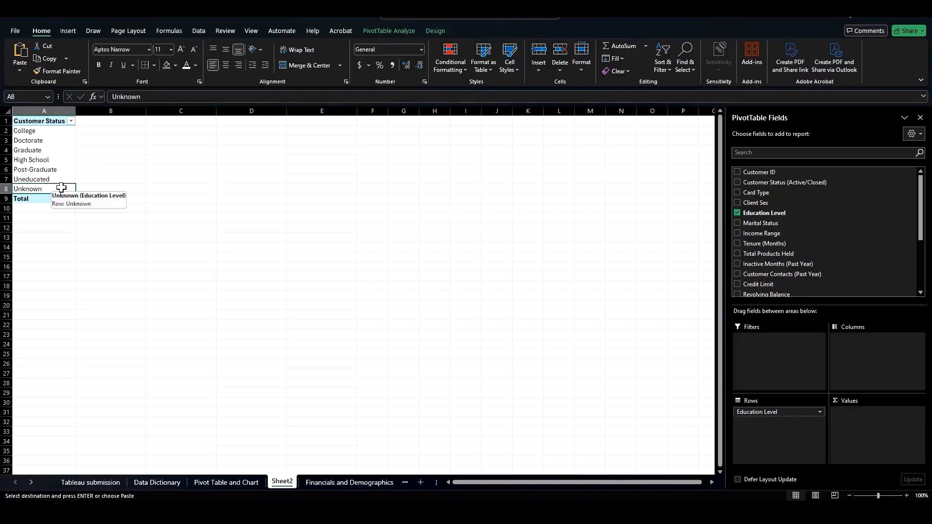
left_click_drag(60, 187, 57, 131)
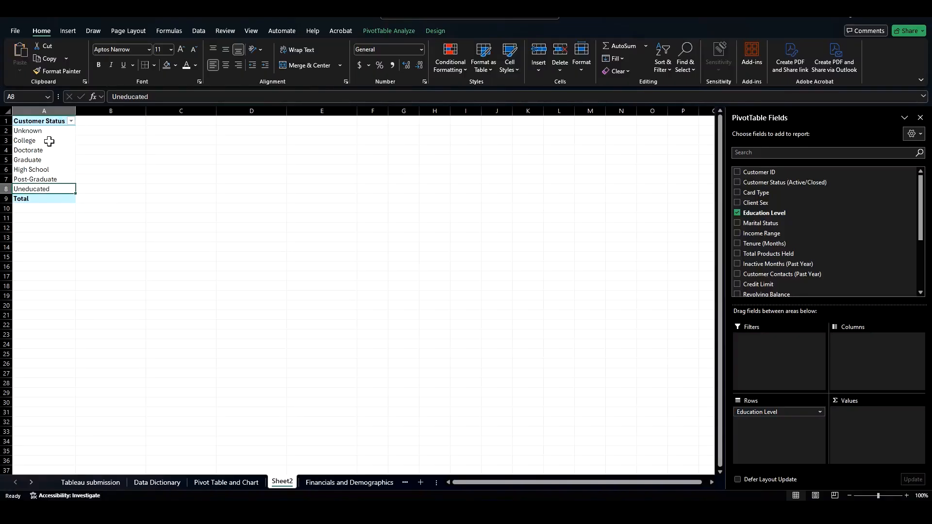
Step: Copy the education level labels from A2:A8 into column B
left_click_drag(50, 132, 58, 181)
key("ctrl+c")
left_click(118, 131)
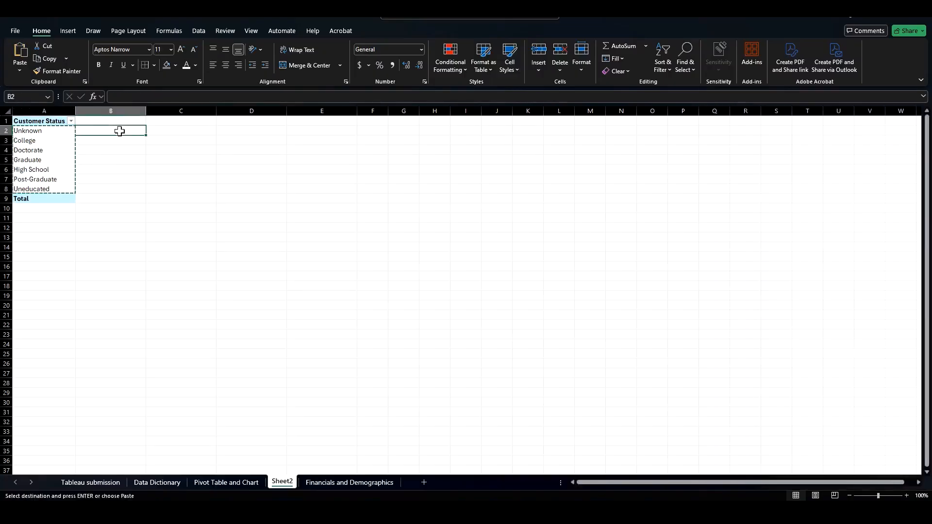
key("ctrl+v")
left_click(118, 130)
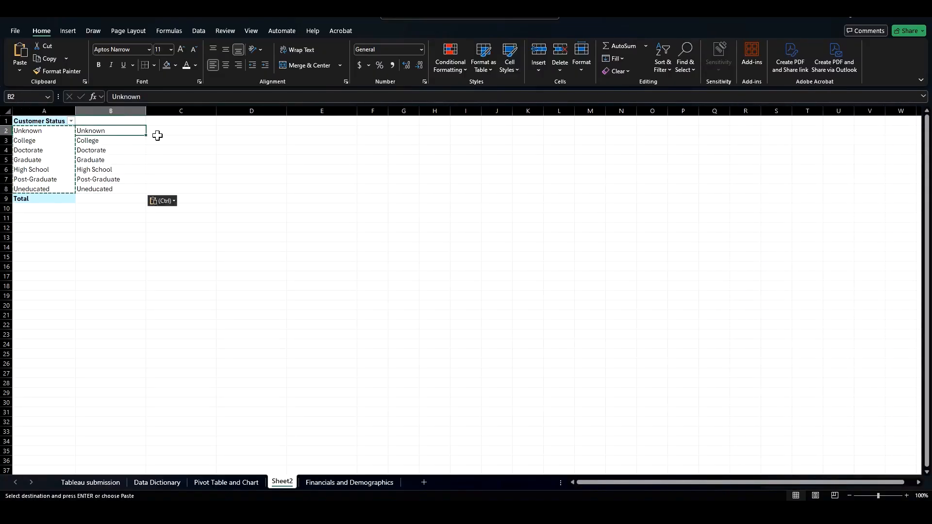
Step: Start a custom education order in column C with Unknown followed by Uneducated
key("ctrl+c")
left_click(171, 128)
key("ctrl+v")
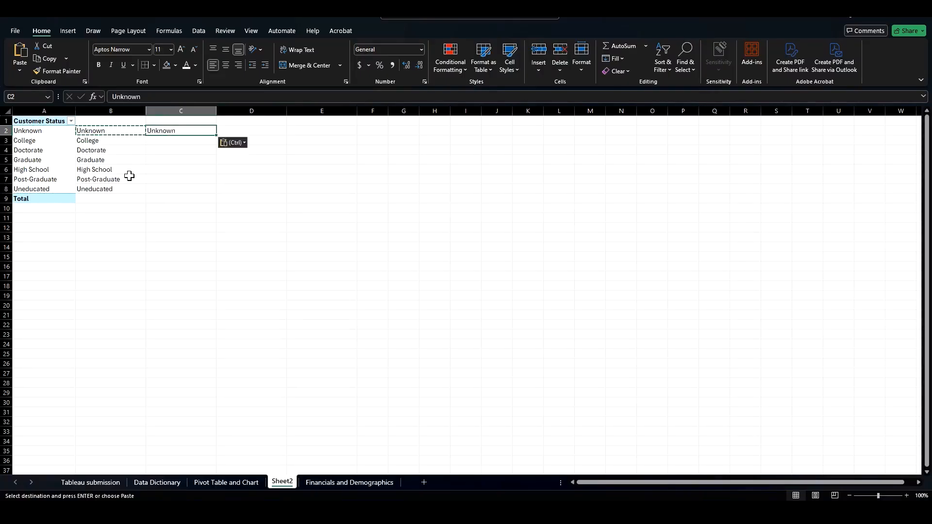
left_click(103, 189)
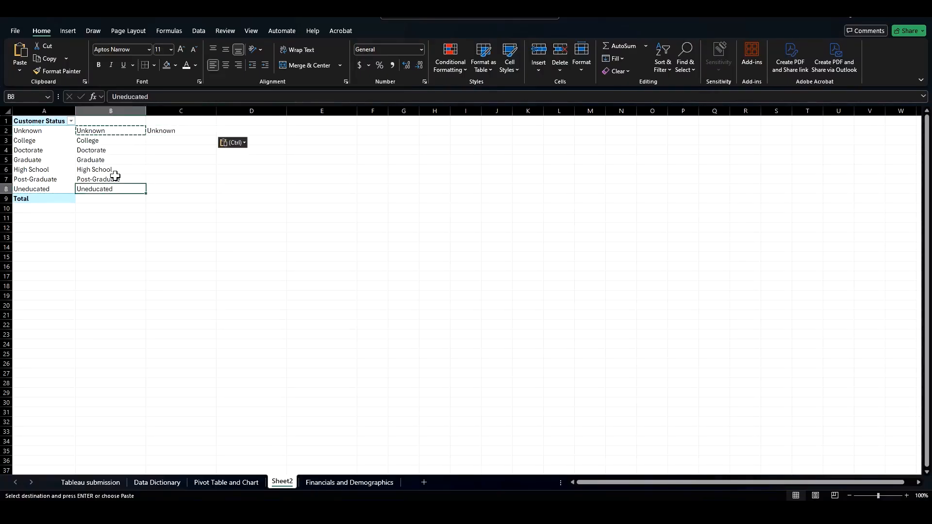
key("ctrl+c")
left_click(160, 141)
key("ctrl+v")
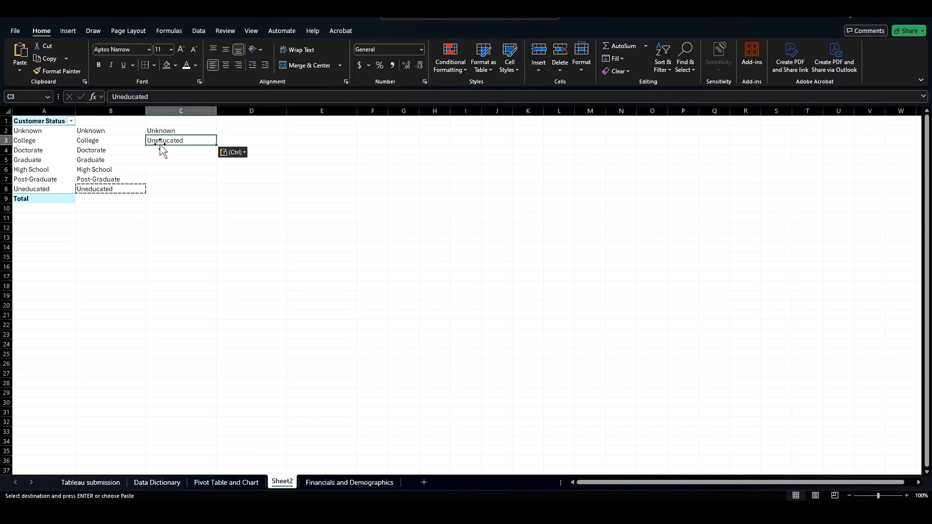
Step: Place High School as the third entry of the column C order
left_click(99, 169)
key("ctrl+c")
left_click(162, 150)
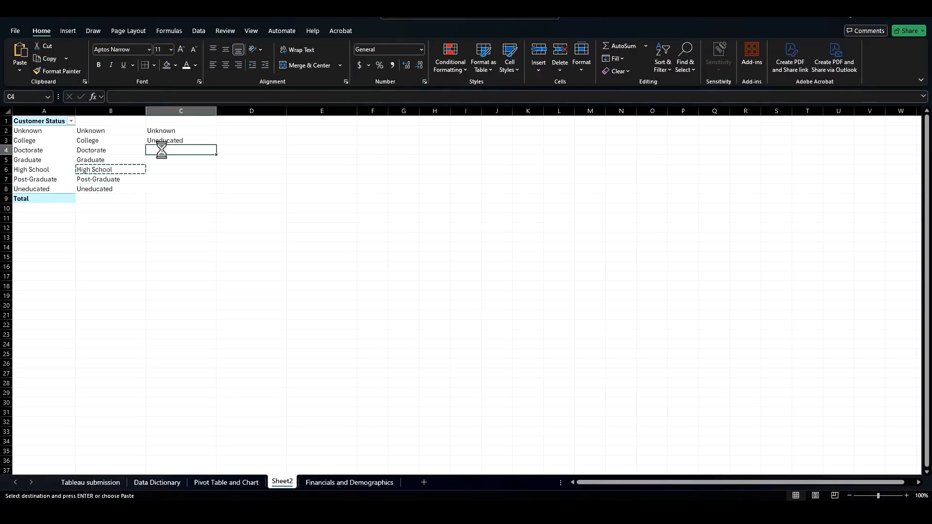
key("ctrl+v")
key("ctrl+z")
left_click(118, 169)
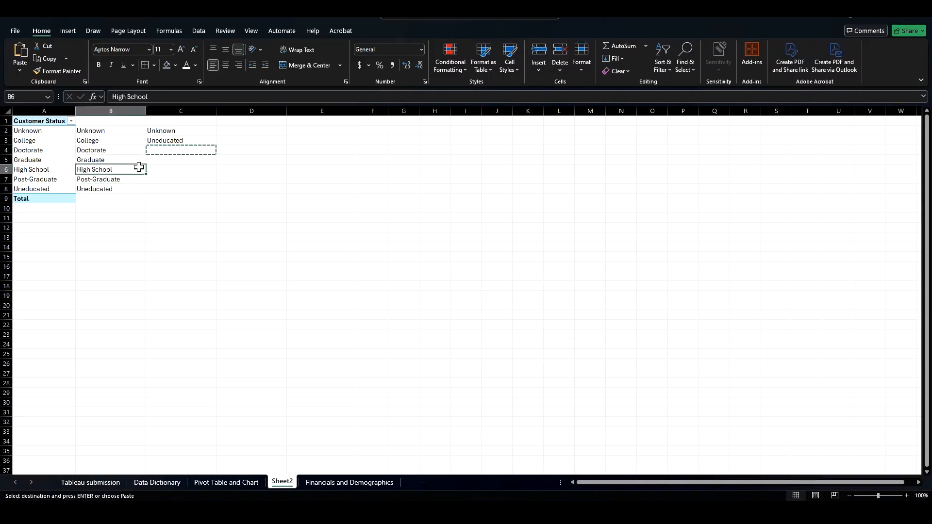
key("ctrl+x")
left_click(161, 151)
key("ctrl+v")
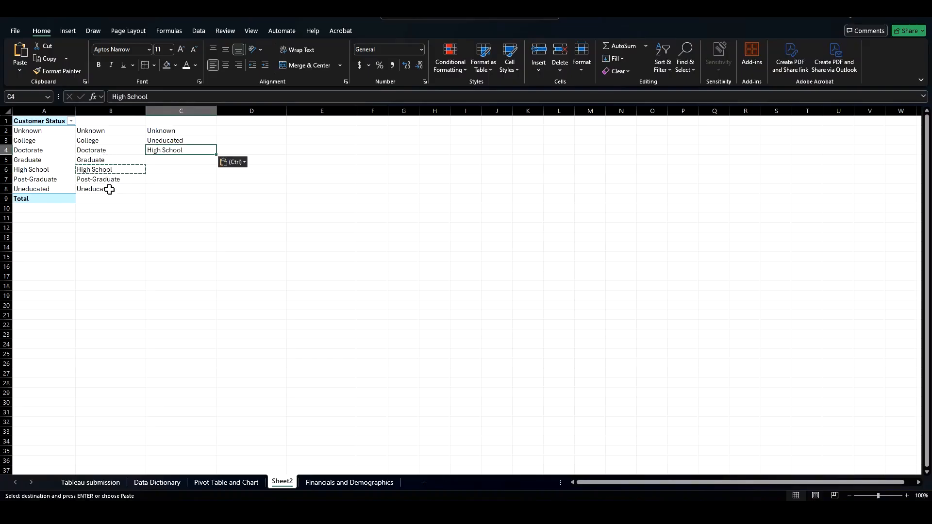
Step: Bold the Unknown, High School and Uneducated labels in column B
left_click(108, 171)
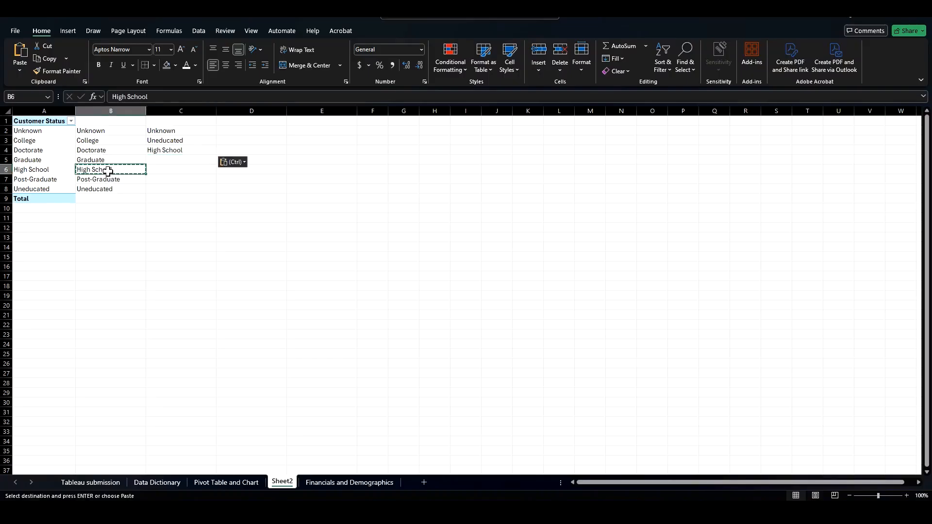
key("ctrl+b")
left_click(106, 189)
key("ctrl+b")
left_click(107, 140)
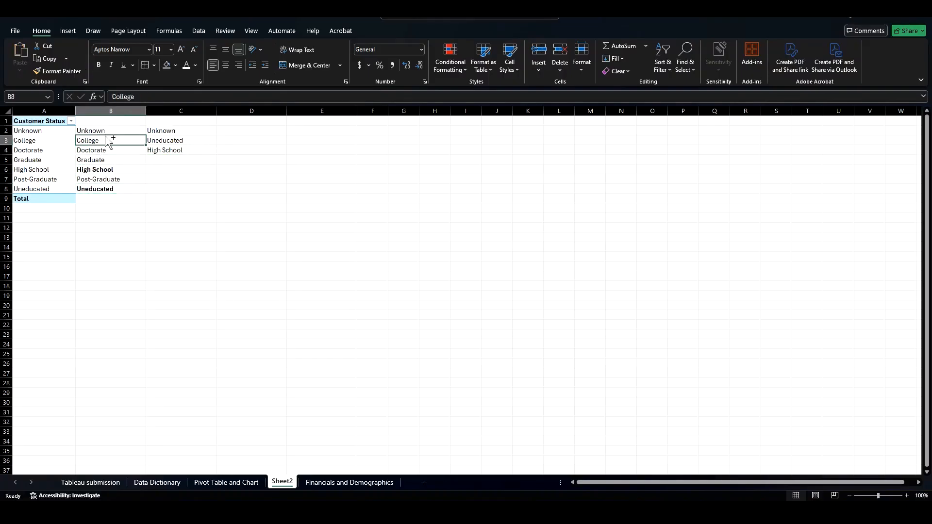
left_click(106, 130)
key("ctrl+b")
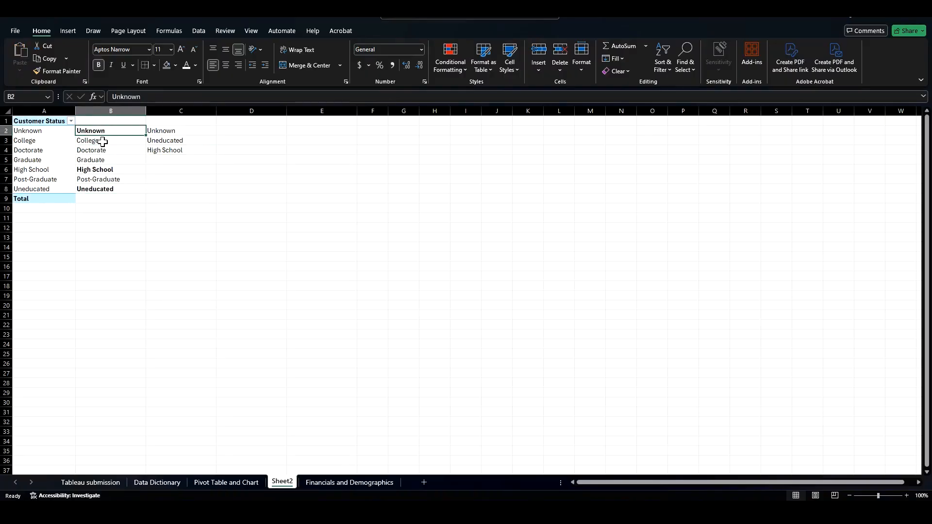
Step: Move College, Graduate, Post-Graduate and Doctorate from column B into column C to complete the order
left_click(103, 141)
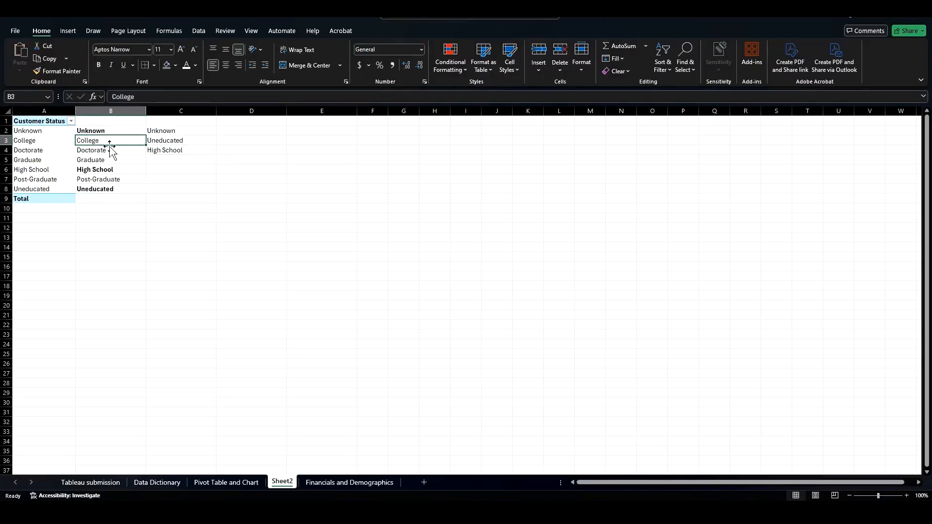
left_click_drag(110, 145, 159, 170)
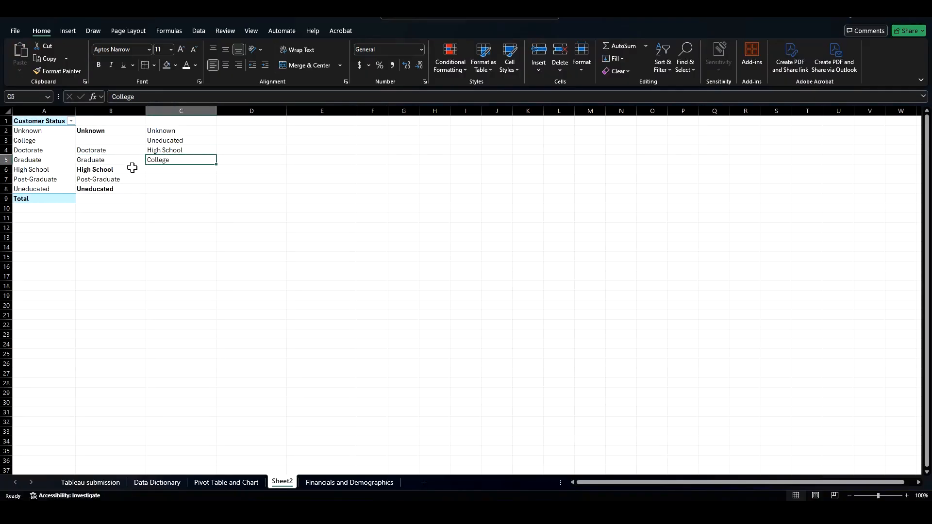
left_click(112, 151)
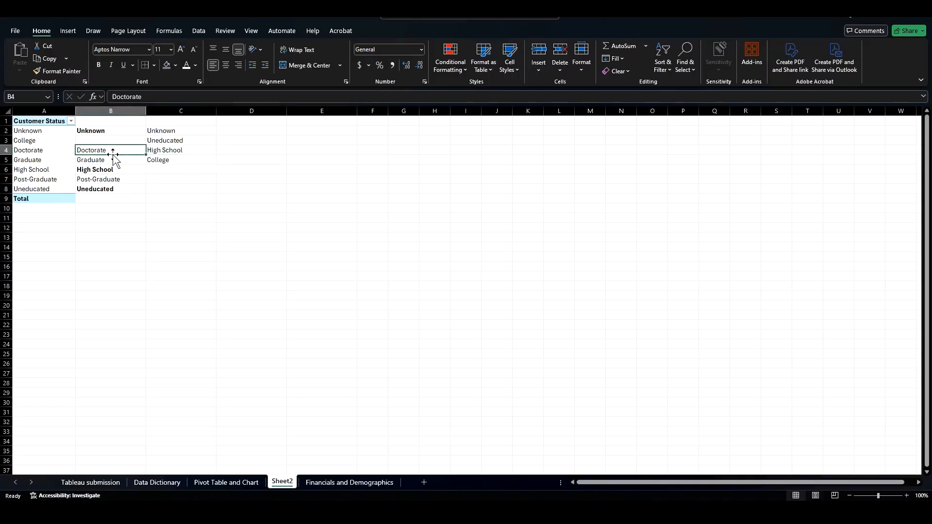
left_click(114, 159)
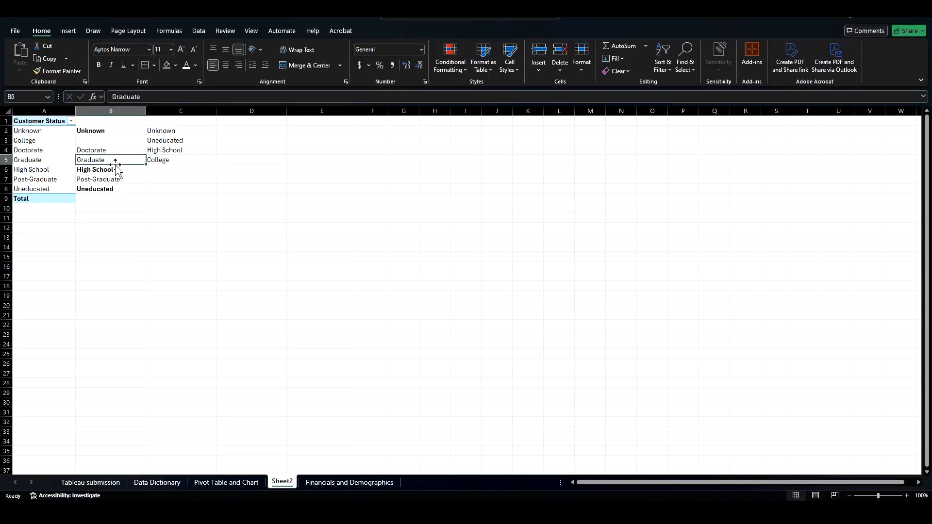
left_click_drag(116, 165, 173, 190)
left_click(122, 181)
left_click(111, 155)
left_click_drag(112, 156, 164, 183)
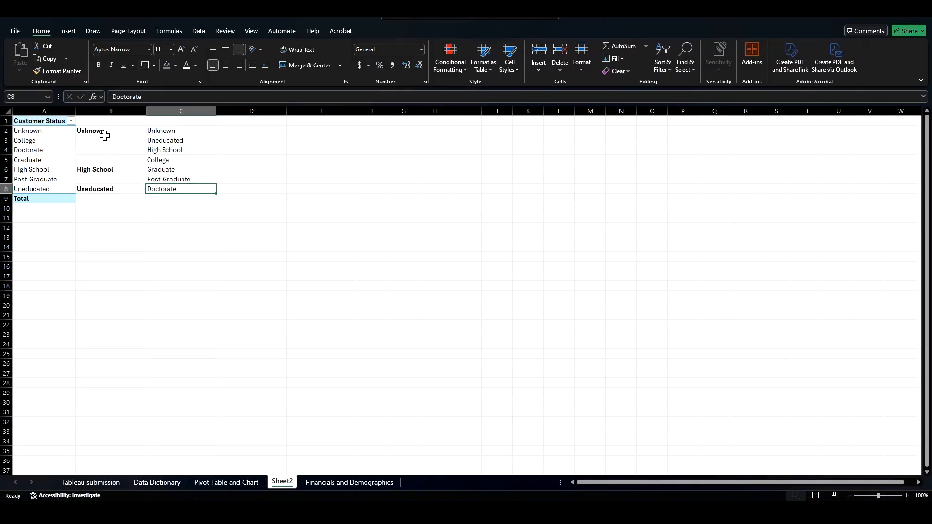
Step: Create a custom sort list from the education order in cells C2:C8
left_click(187, 132)
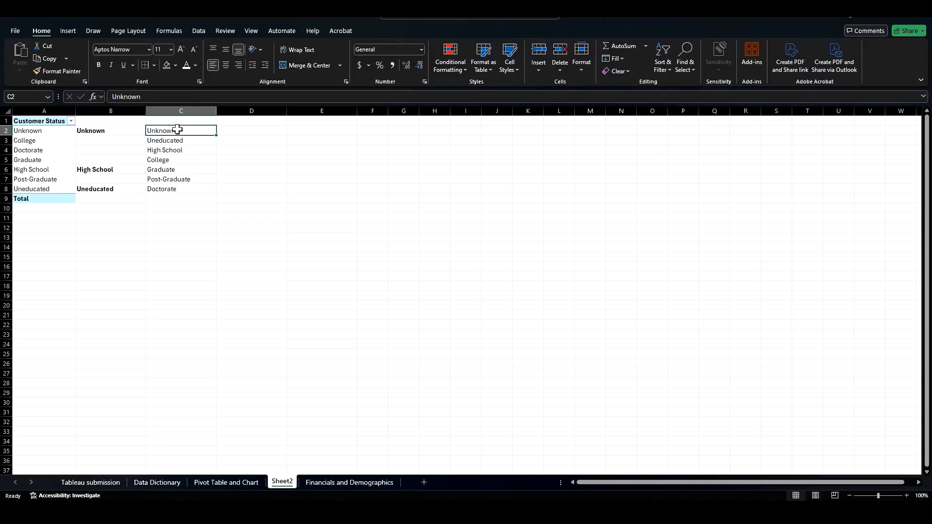
left_click_drag(177, 129, 184, 188)
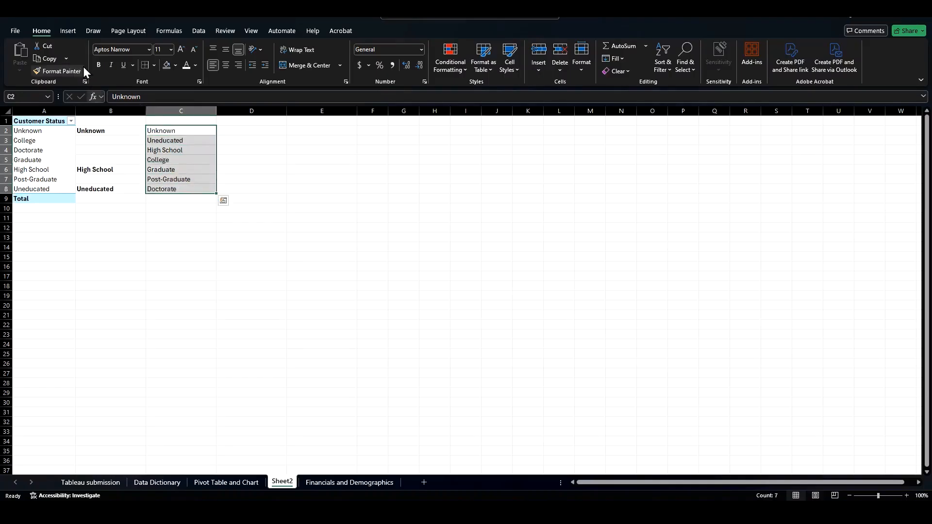
left_click(18, 31)
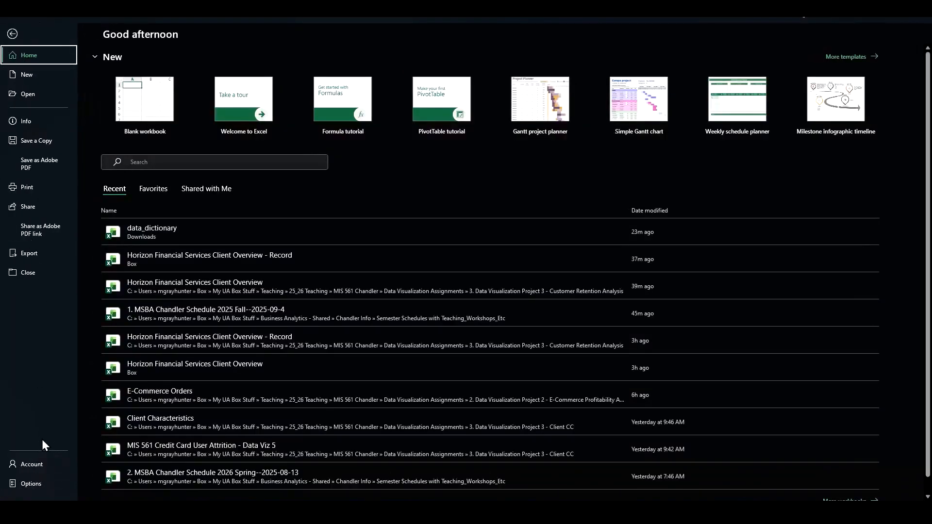
left_click(29, 484)
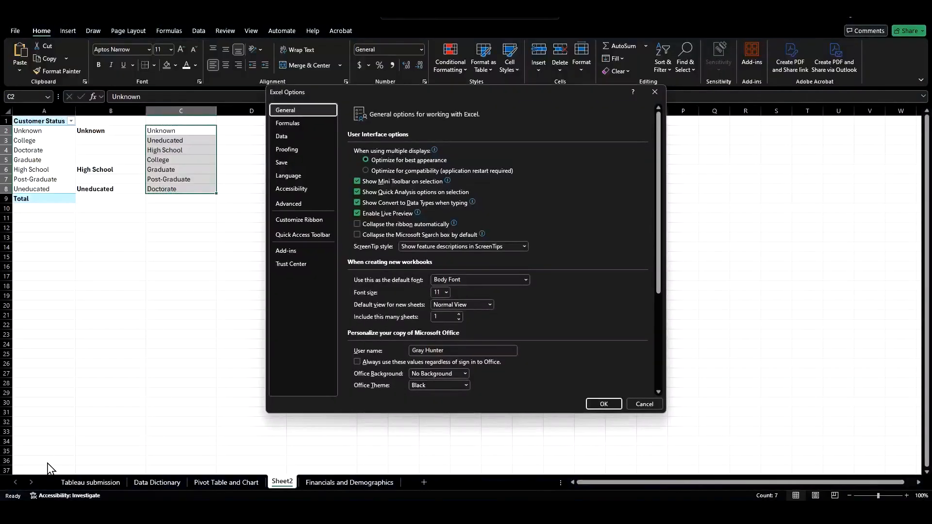
left_click(304, 204)
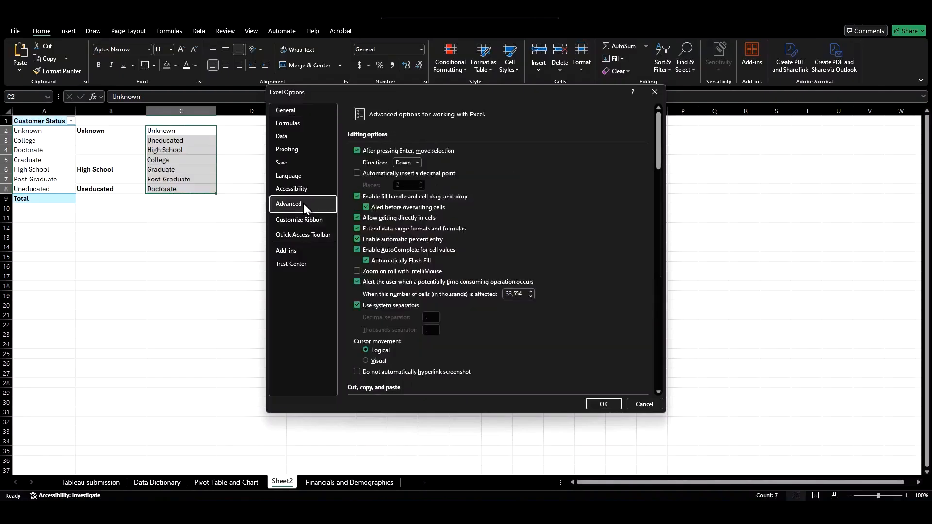
left_click_drag(659, 139, 658, 381)
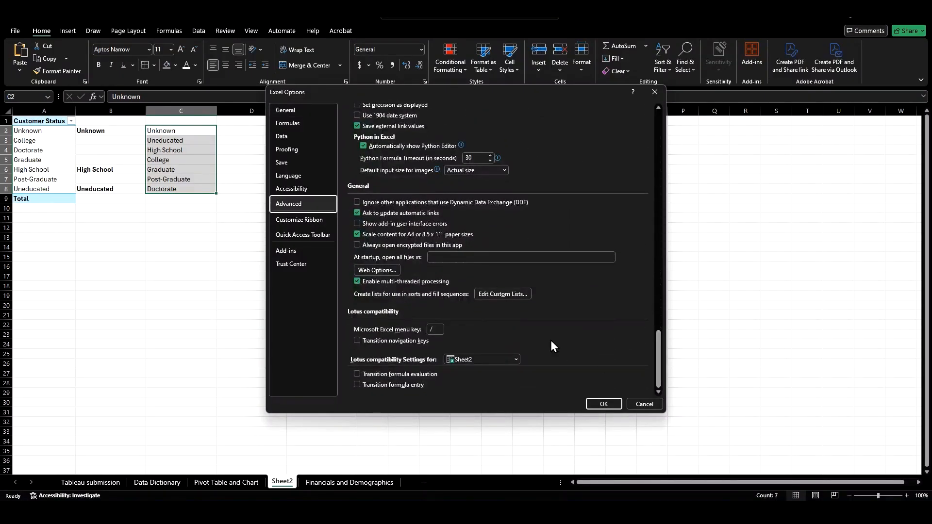
left_click(505, 294)
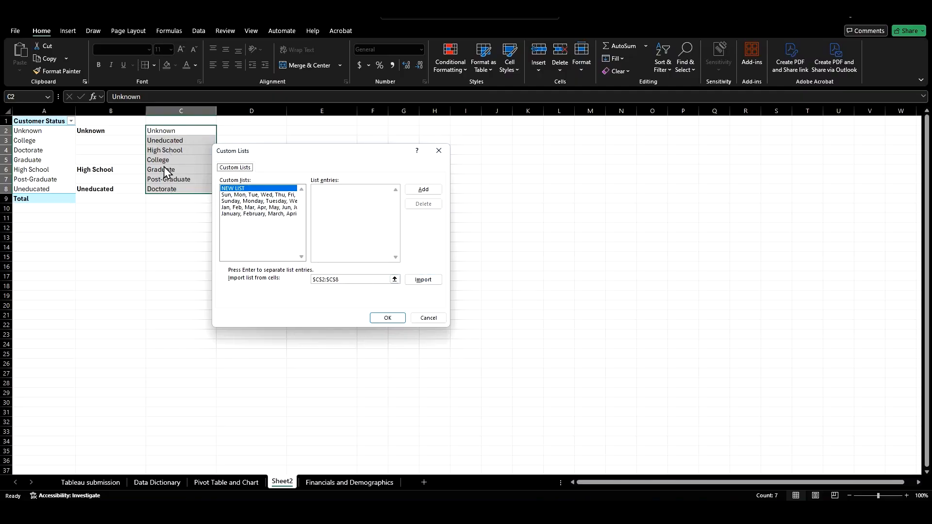
left_click(395, 279)
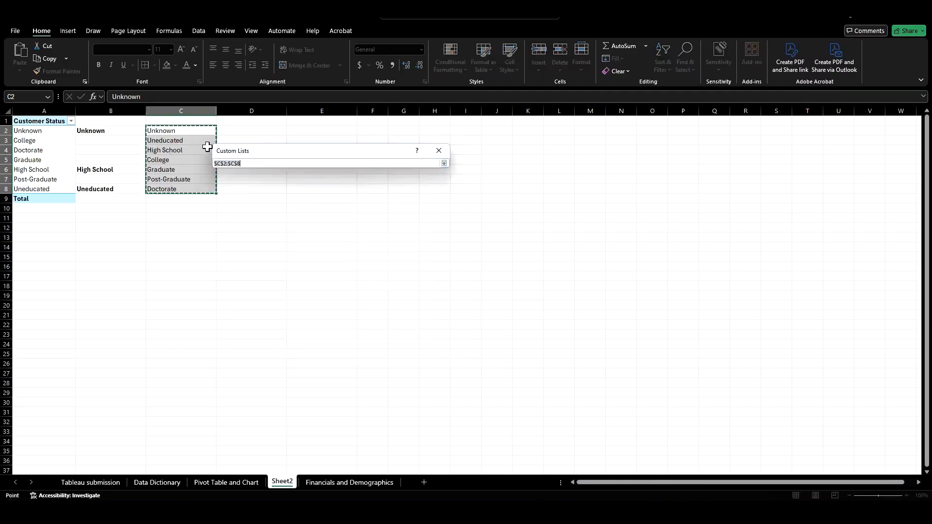
left_click_drag(191, 131, 193, 184)
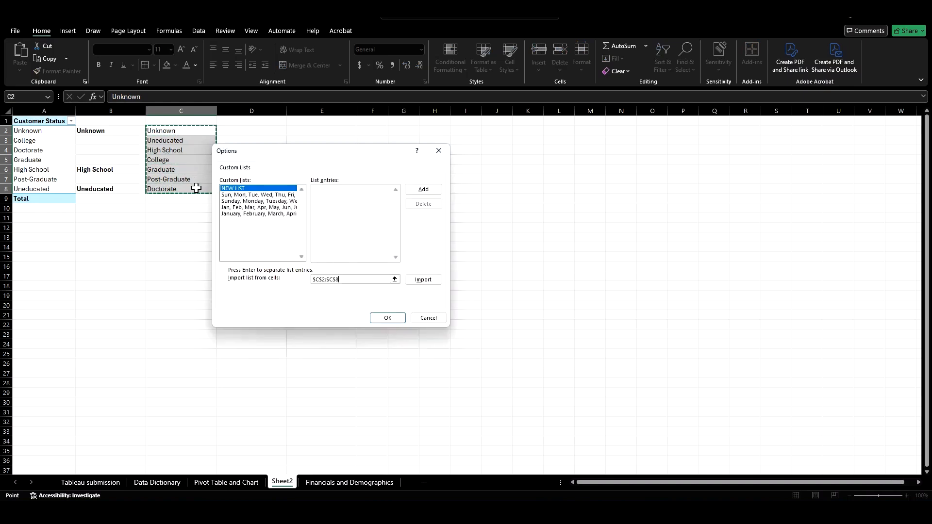
left_click(376, 318)
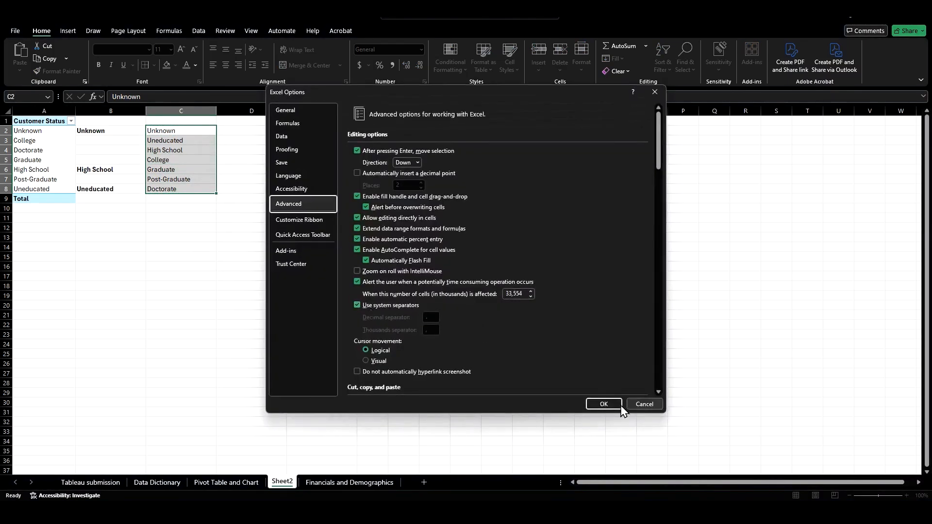
left_click(604, 404)
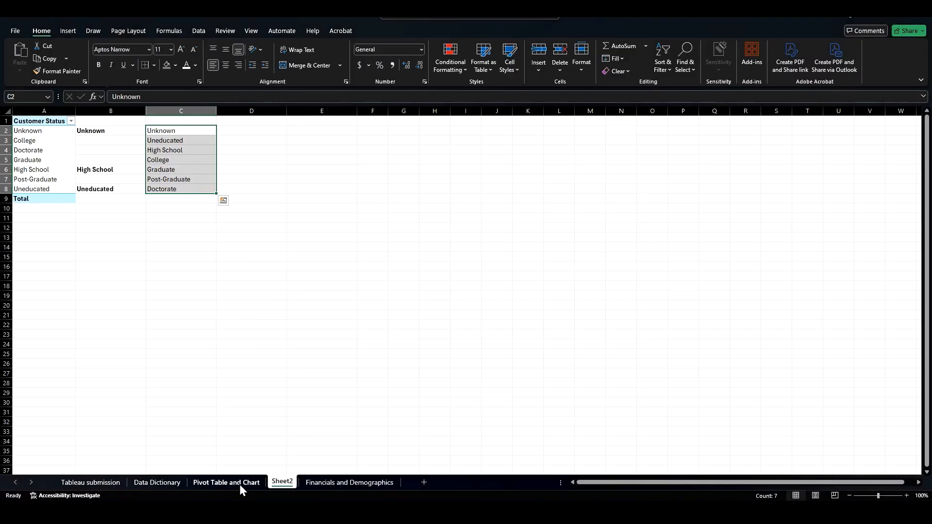
Step: On the Pivot Table and Chart sheet, refresh the pivot table and delete the Education Level slicer
left_click(240, 484)
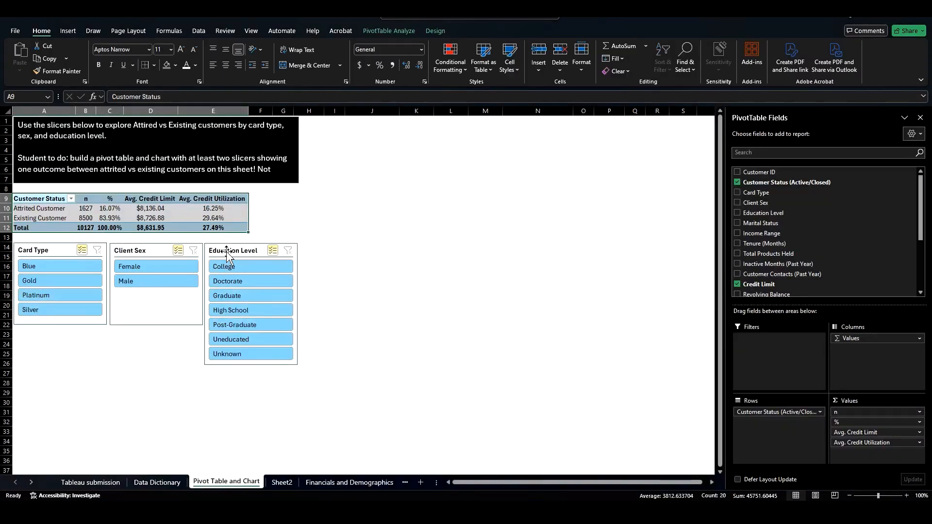
left_click(384, 31)
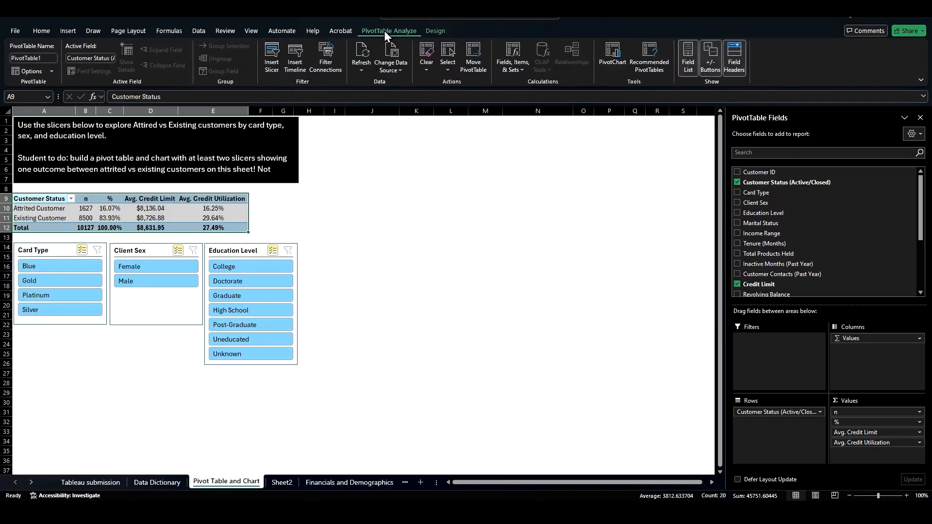
left_click(364, 49)
left_click(242, 252)
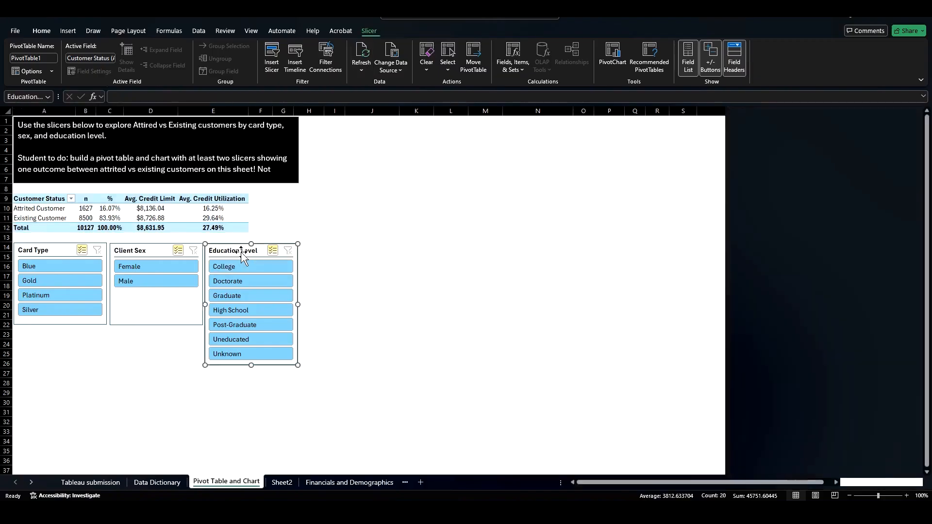
key("Delete")
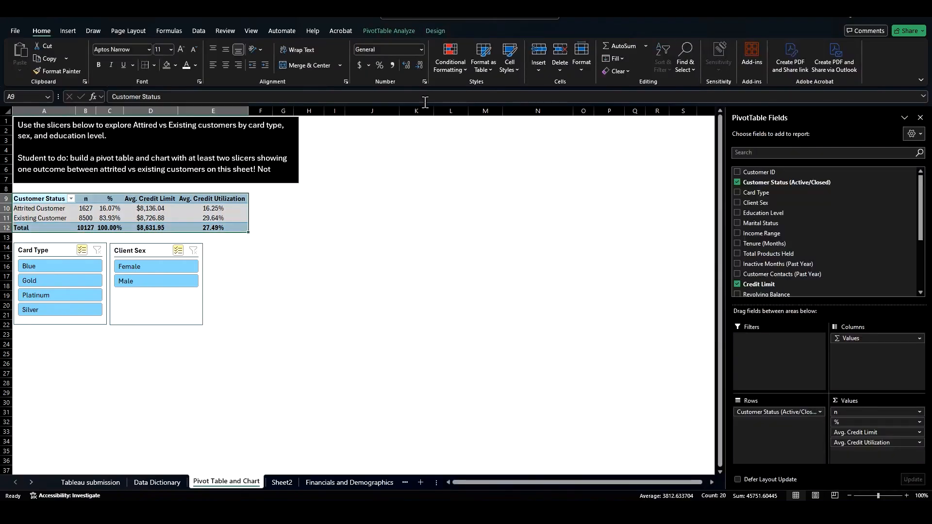
Step: Insert a new Education Level slicer and place it beside the Client Sex slicer
left_click(404, 31)
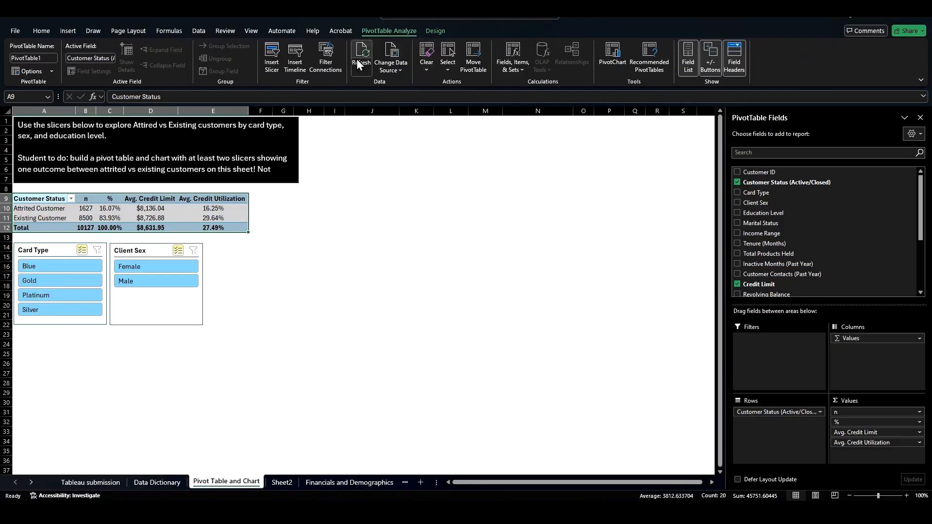
left_click(274, 56)
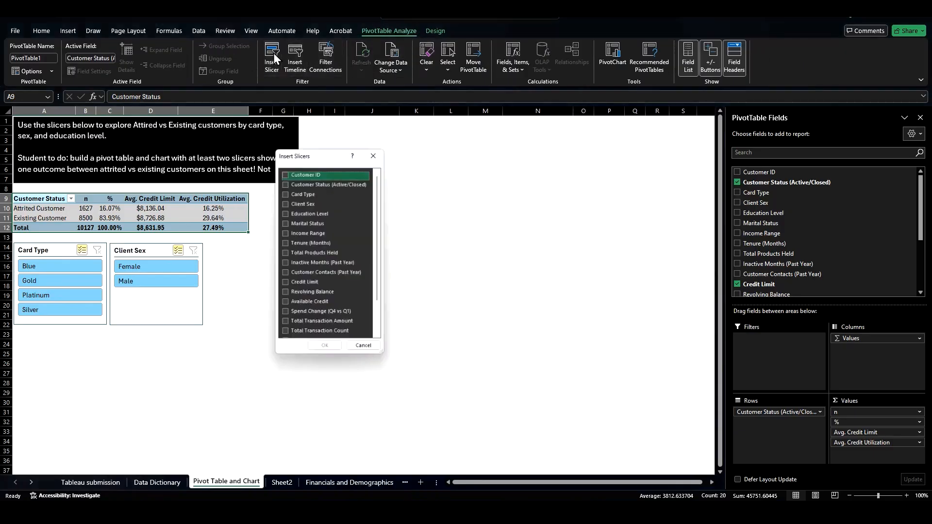
left_click(284, 213)
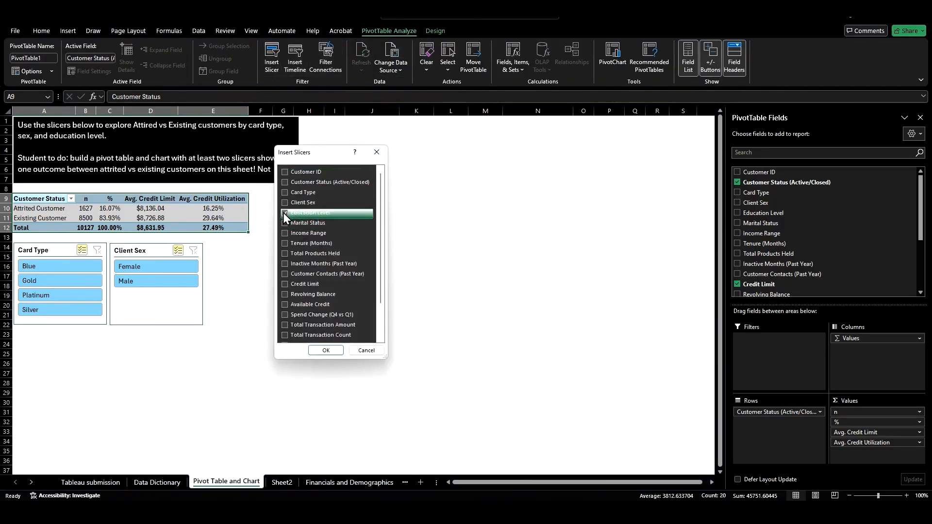
left_click(326, 350)
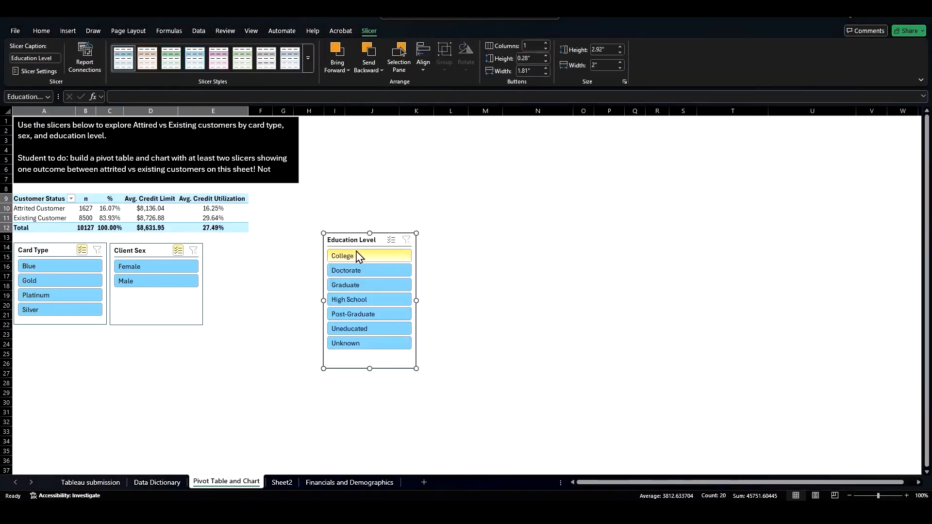
left_click_drag(349, 242, 237, 253)
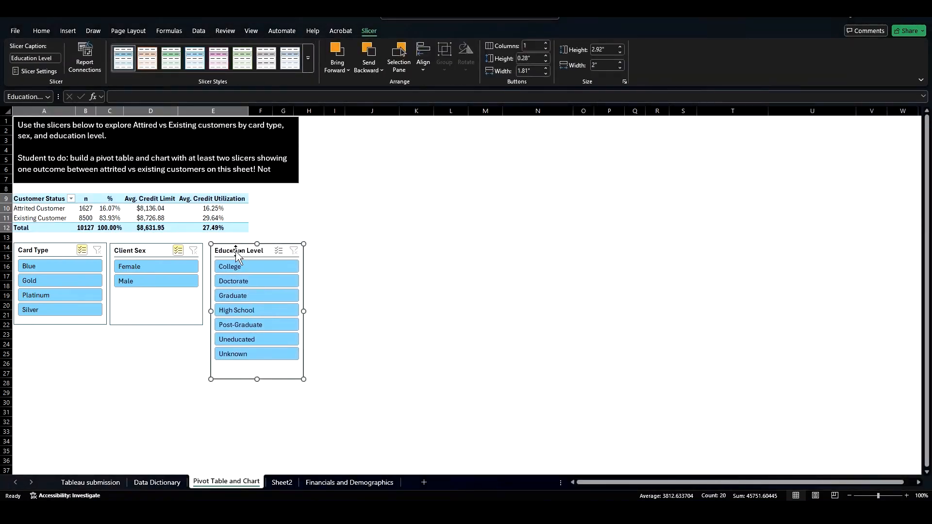
left_click(151, 218)
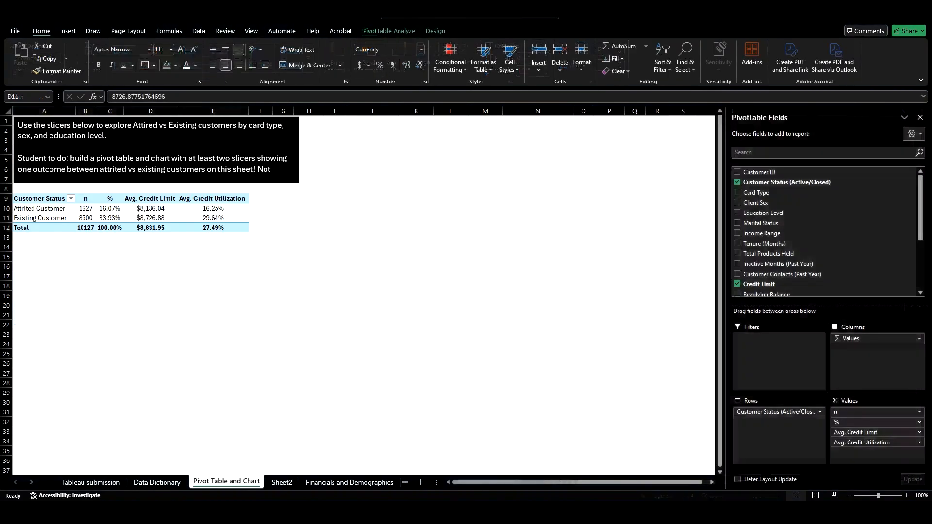
Step: Delete the existing Unknown, Uneducated, High School custom list from the custom lists
left_click(13, 31)
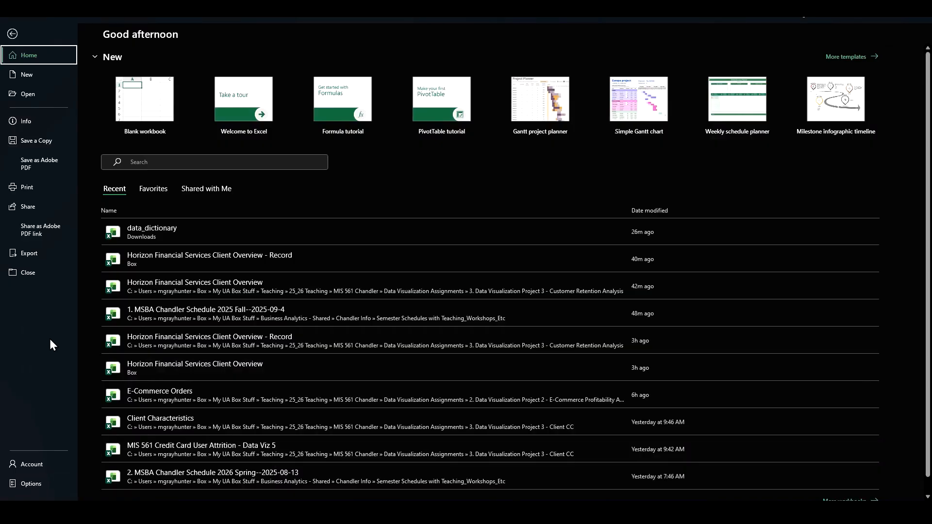
left_click(30, 484)
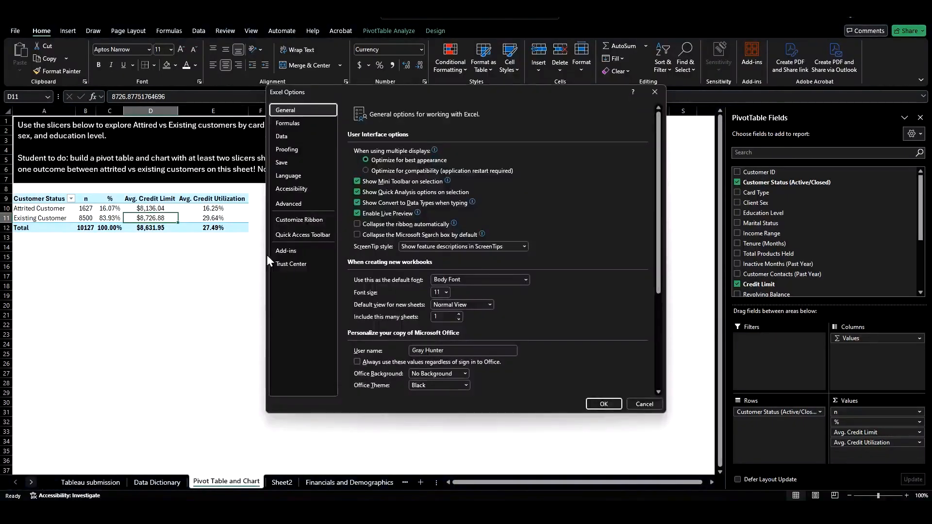
left_click(306, 200)
scroll(505, 282, "down", 15)
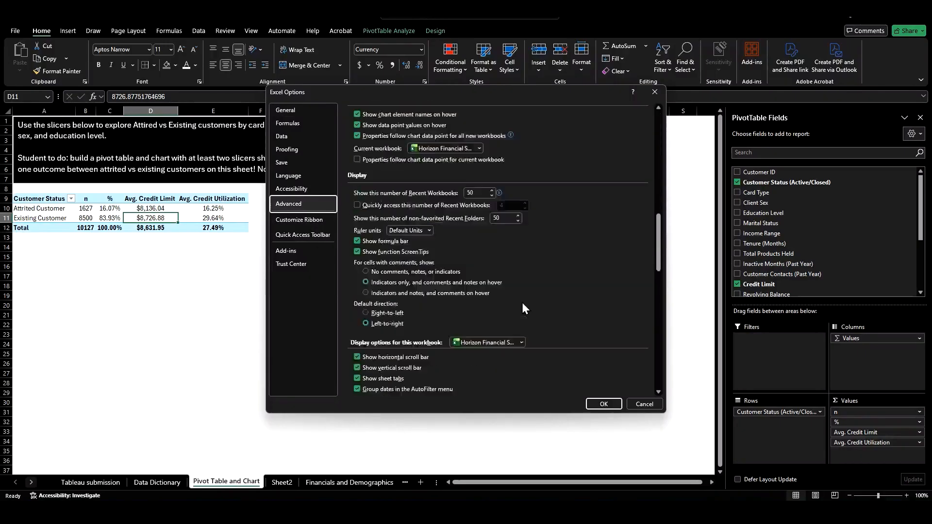
scroll(526, 297, "down", 5)
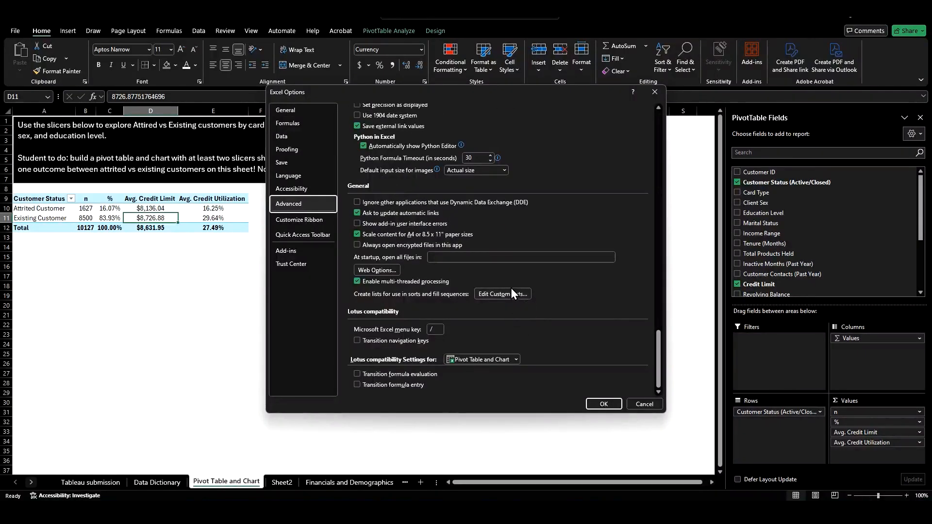
key("Escape")
left_click(250, 221)
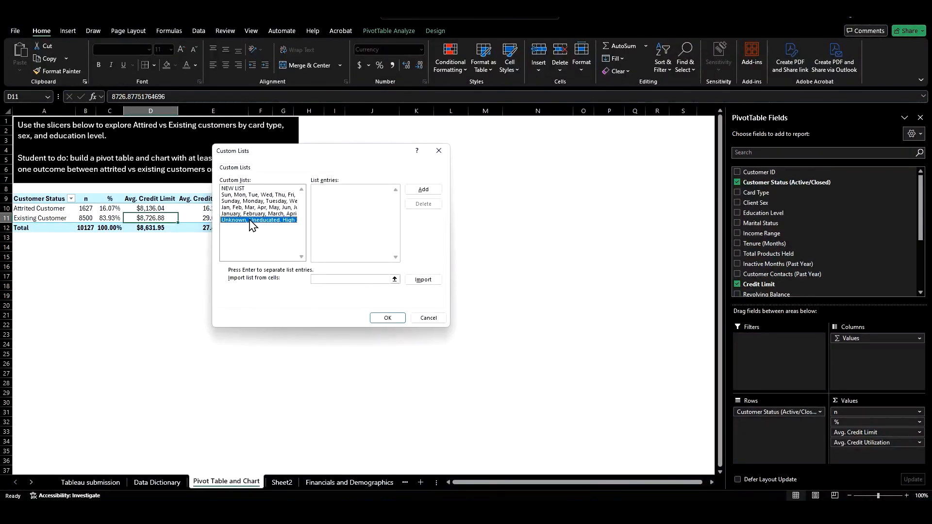
left_click(423, 204)
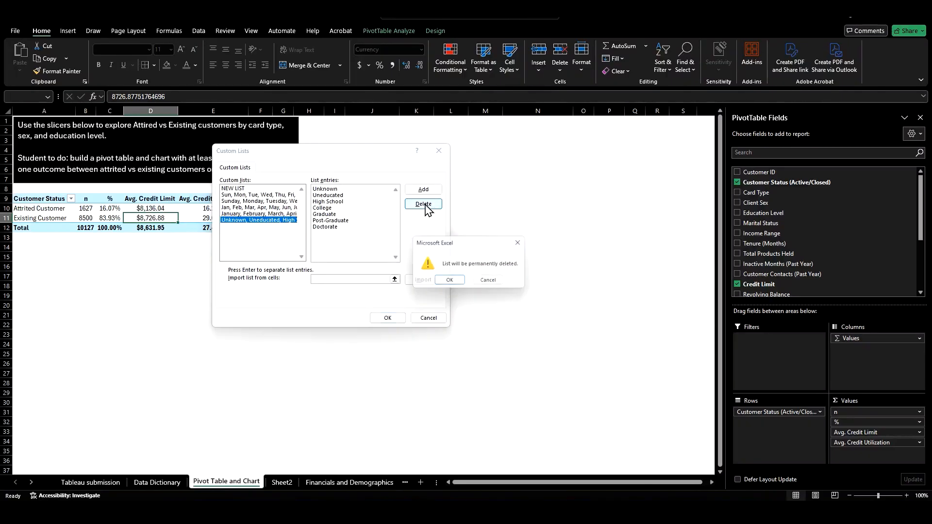
left_click(445, 282)
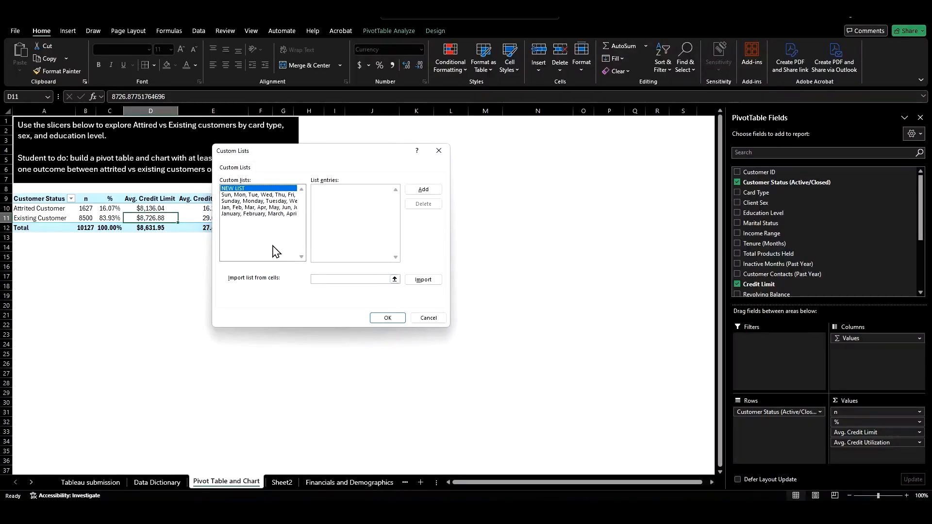
Step: Import the education order from Sheet2 cells C2:C8 as a new custom list and apply the options
left_click(394, 280)
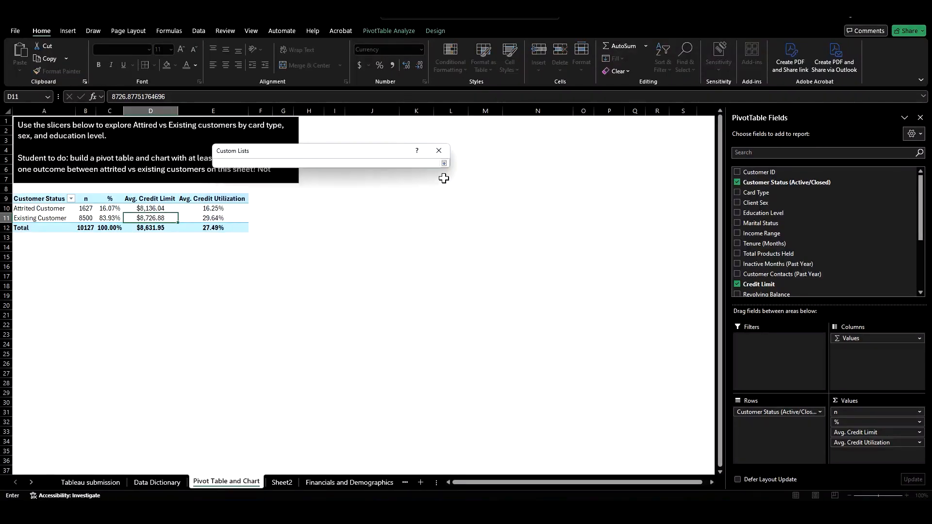
left_click(281, 483)
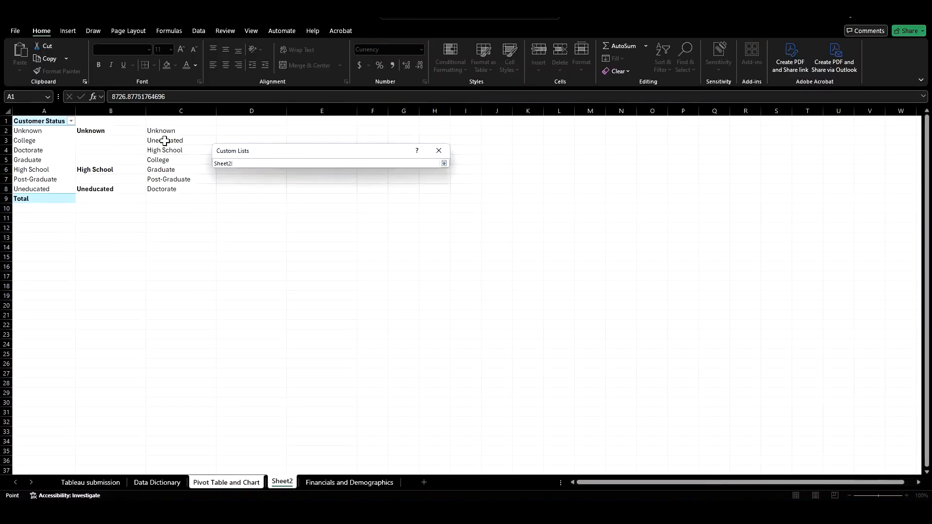
left_click_drag(166, 130, 167, 188)
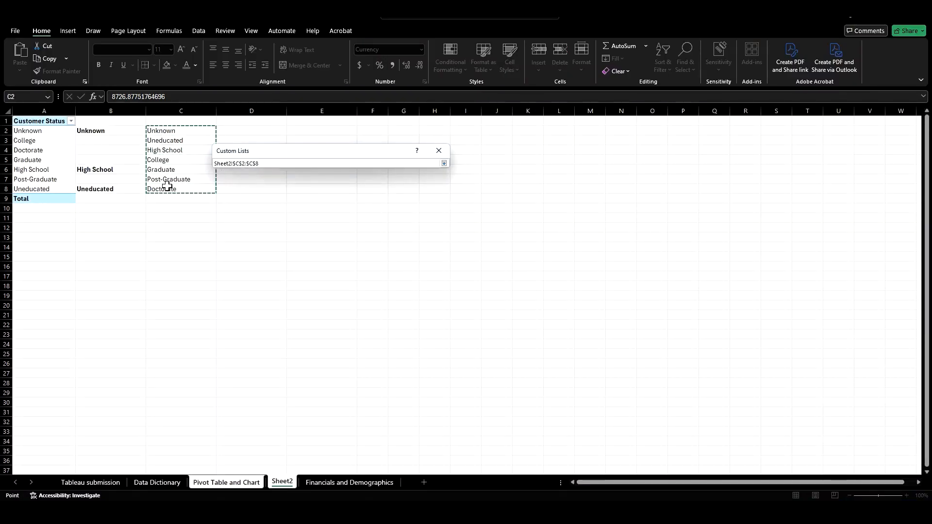
key("Return")
left_click(423, 281)
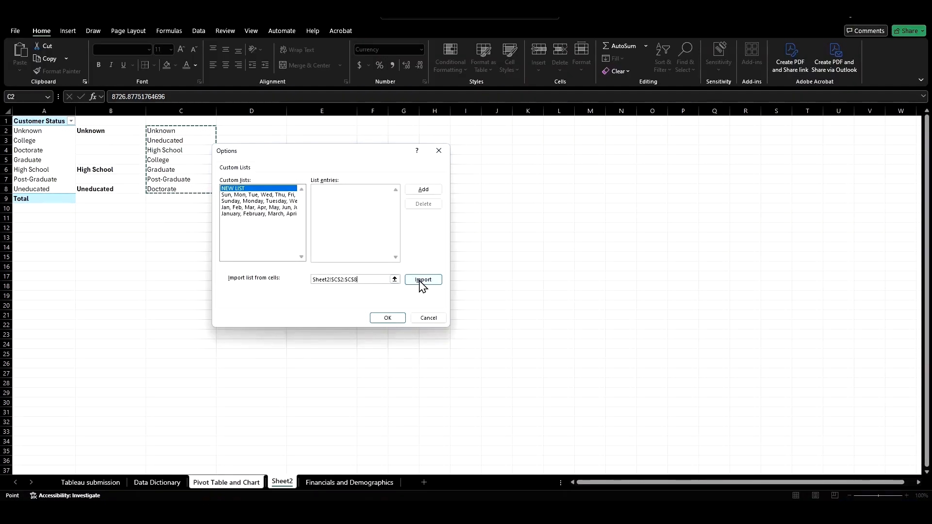
left_click(387, 318)
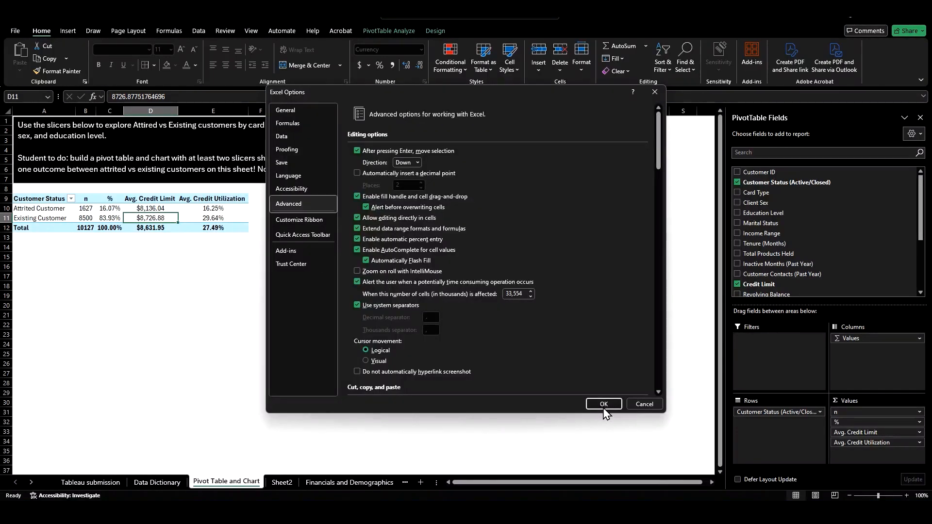
left_click(604, 404)
Step: Insert slicers for Card Type, Client Sex and Education Level on the pivot table
left_click(377, 30)
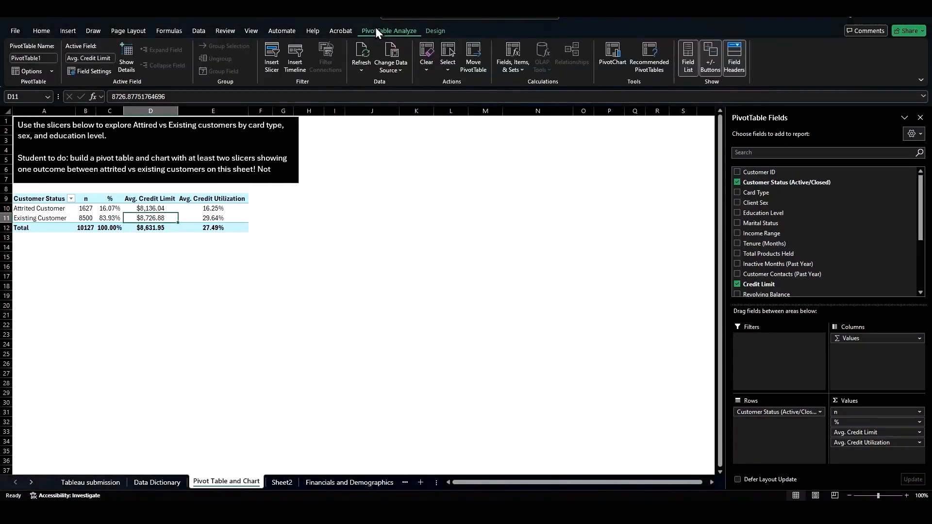
left_click(272, 56)
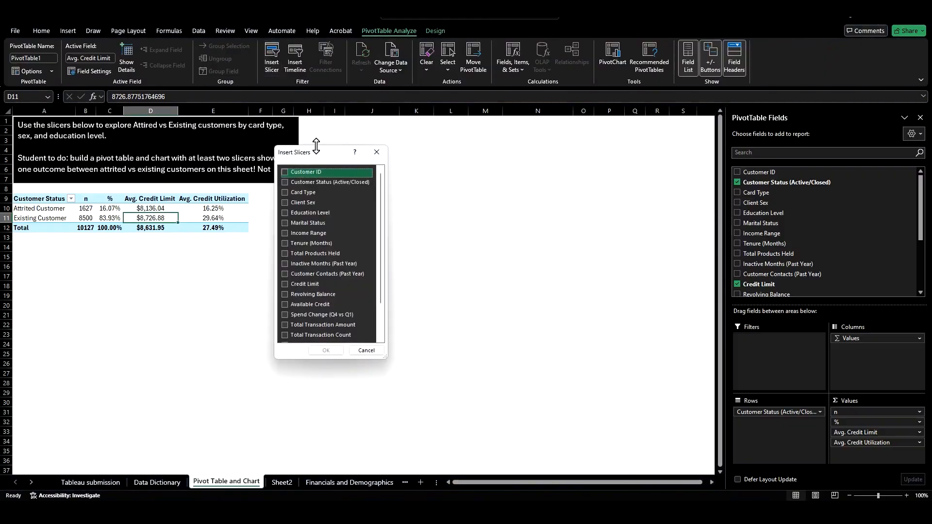
left_click(284, 193)
left_click(284, 203)
left_click(285, 214)
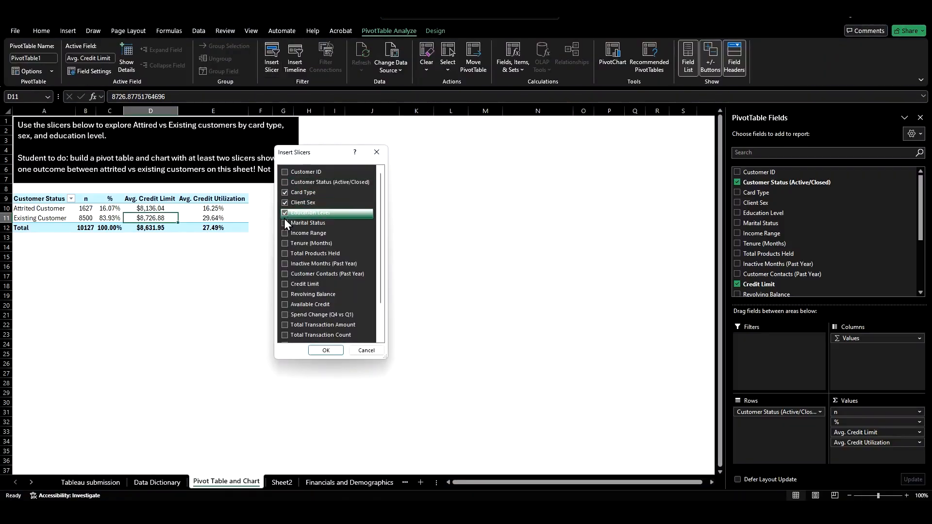
left_click(324, 351)
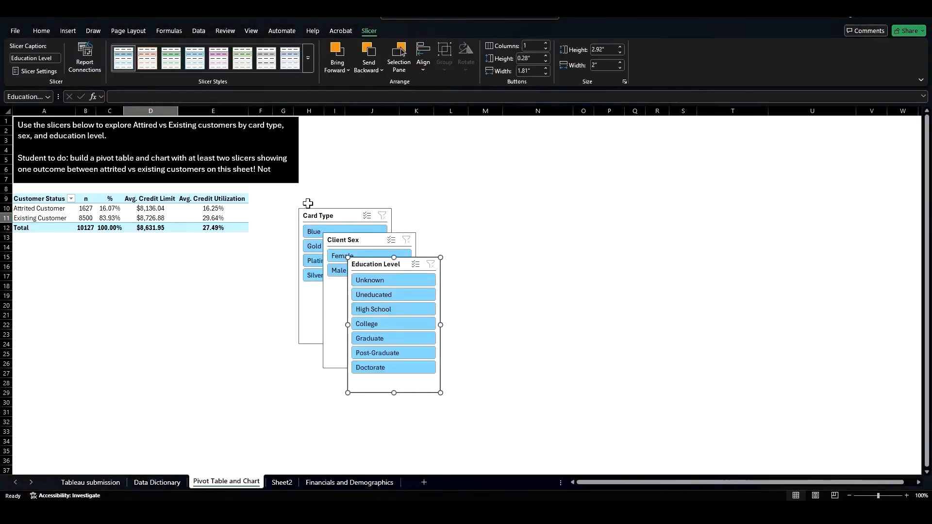
Step: Arrange the Card Type, Client Sex and Education Level slicers side by side below the pivot table
left_click_drag(323, 216, 38, 244)
left_click(345, 243)
left_click_drag(344, 242, 132, 243)
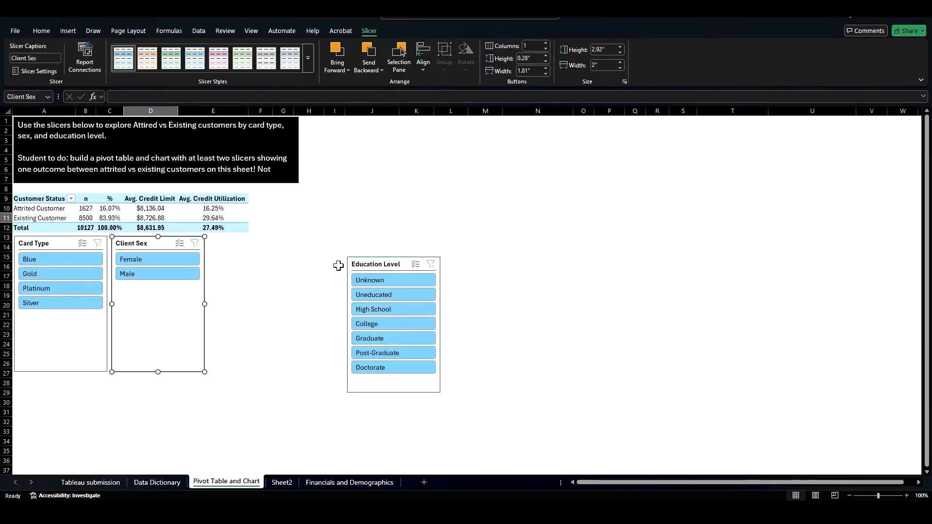
left_click_drag(346, 264, 220, 246)
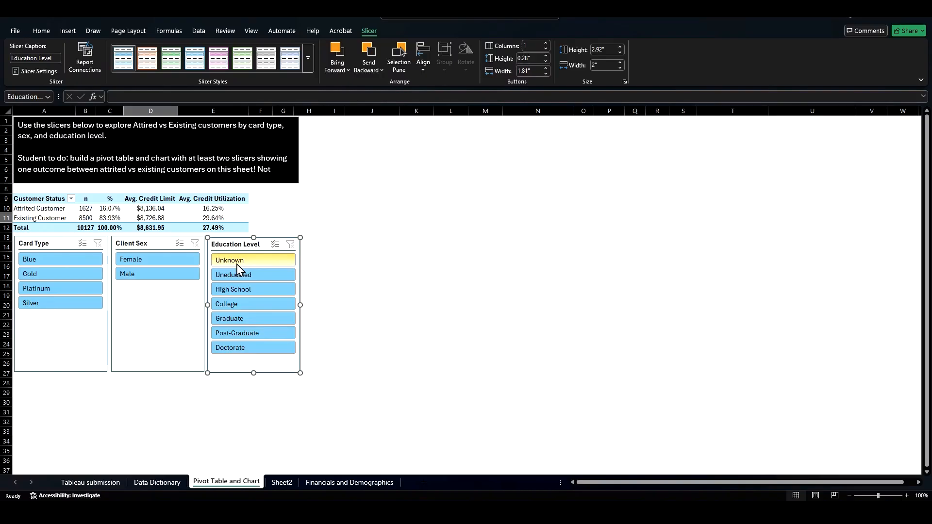
Step: Delete Sheet2 from the workbook
left_click(163, 140)
left_click(282, 481)
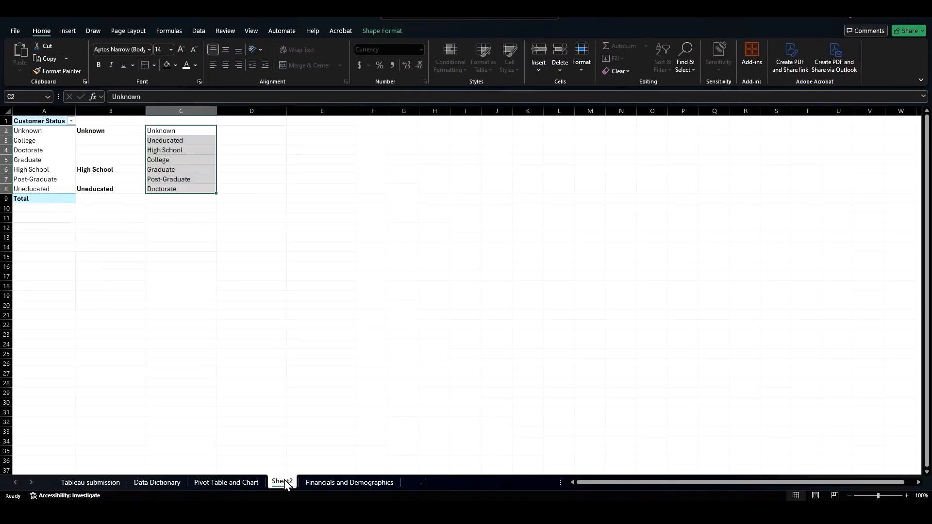
right_click(284, 480)
left_click(324, 347)
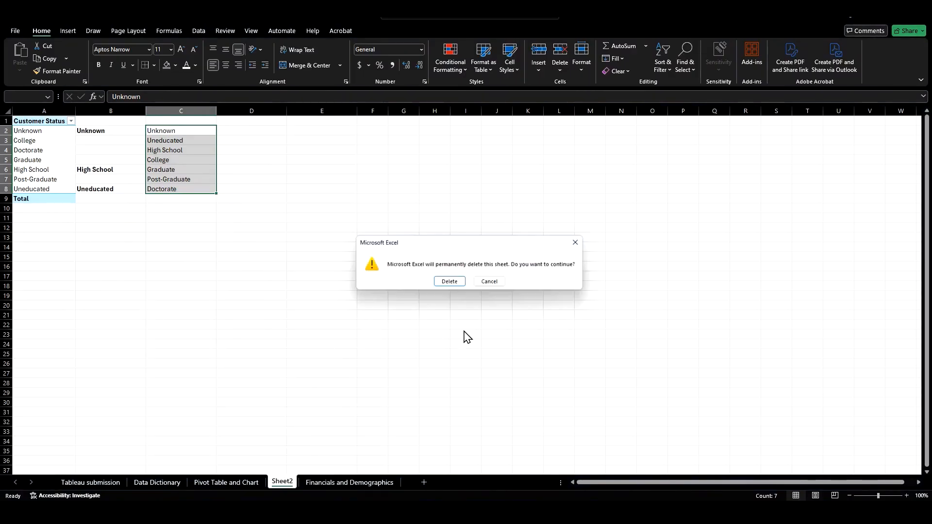
left_click(449, 281)
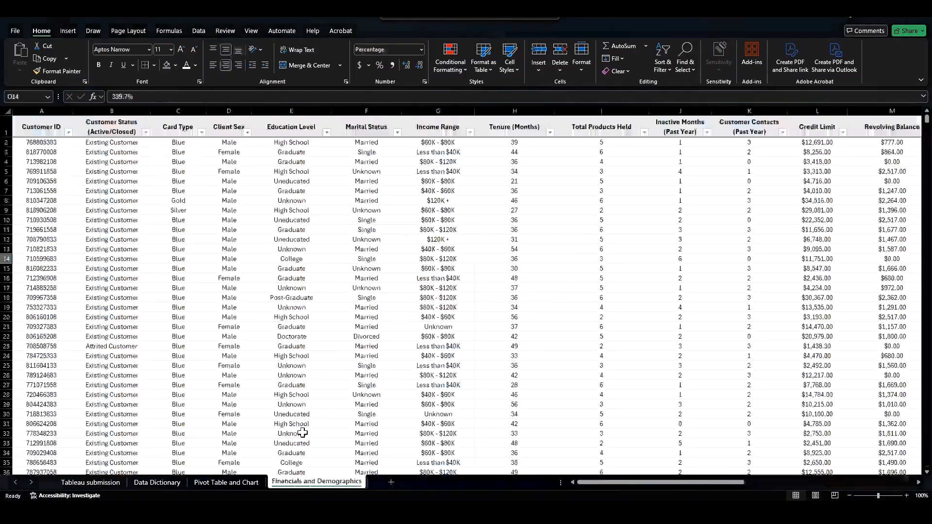
Step: Move the Pivot Table and Chart sheet to the end, after Financials and Demographics
left_click(246, 484)
left_click_drag(243, 486, 375, 479)
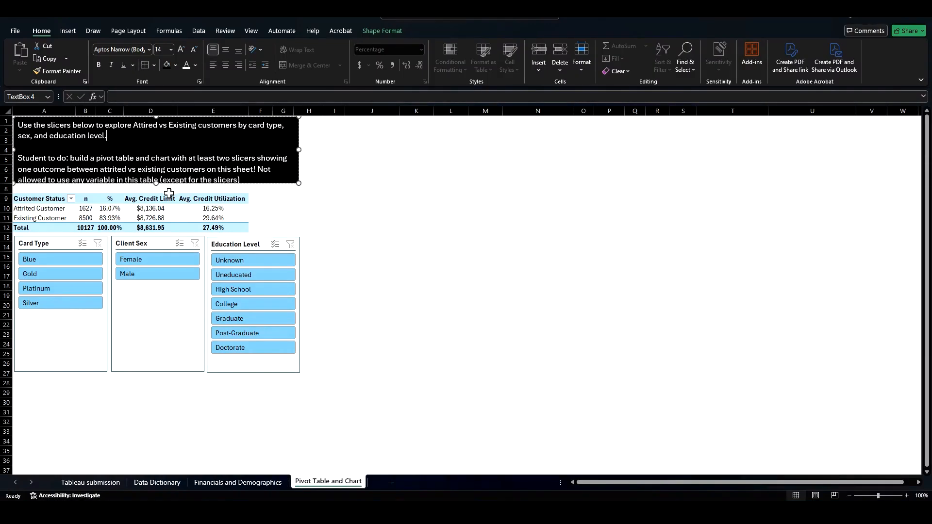
Step: Resize the instructions text box above the pivot table slightly taller
left_click_drag(155, 182, 156, 185)
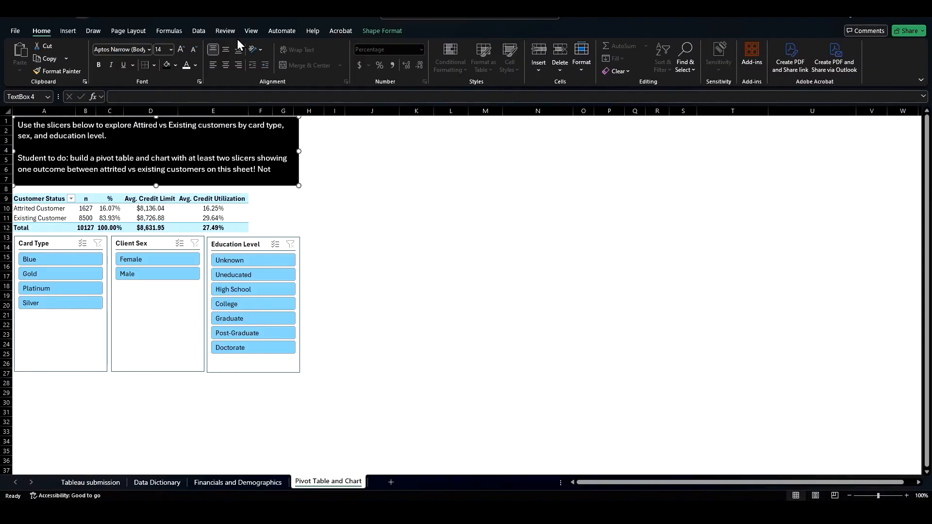
key("alt+Tab")
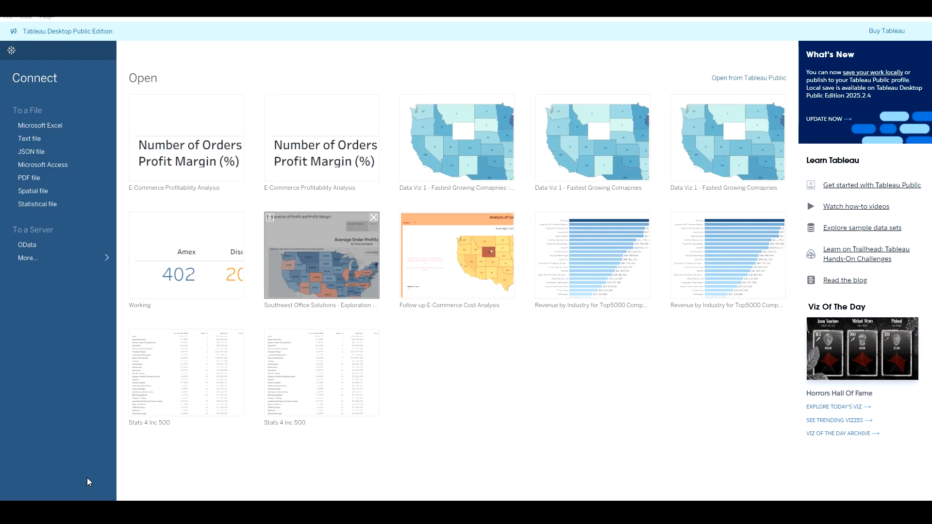
key("alt+Tab")
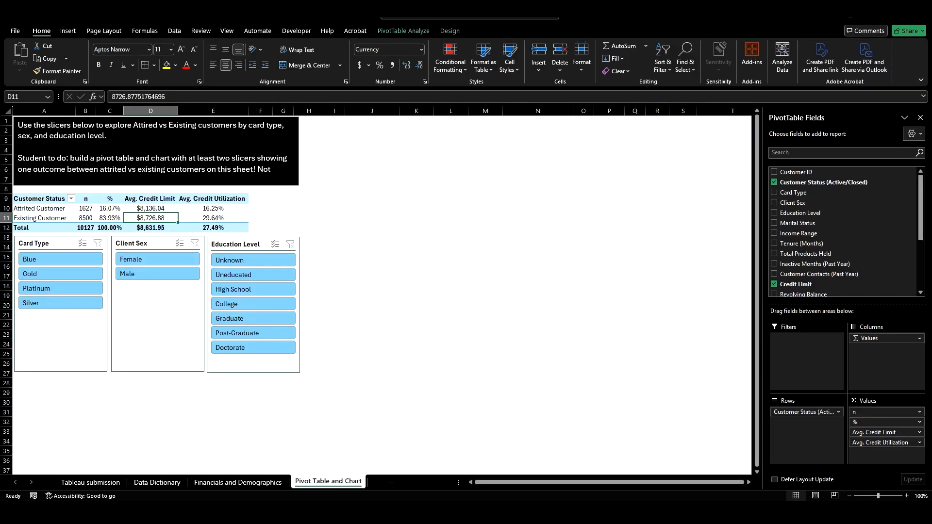
Step: Switch to Tableau and connect to the Horizon Financial Services Client Overview - Record Excel workbook
left_click(238, 483)
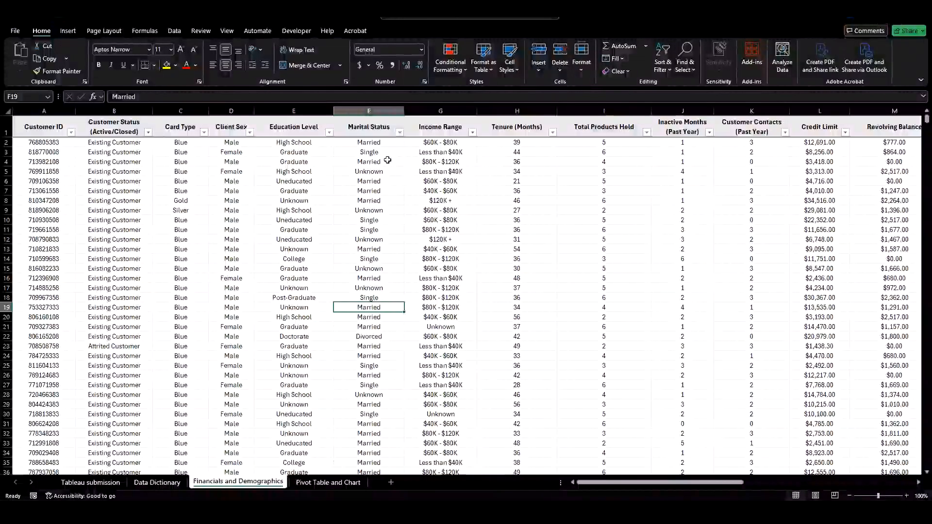
left_click(880, 17)
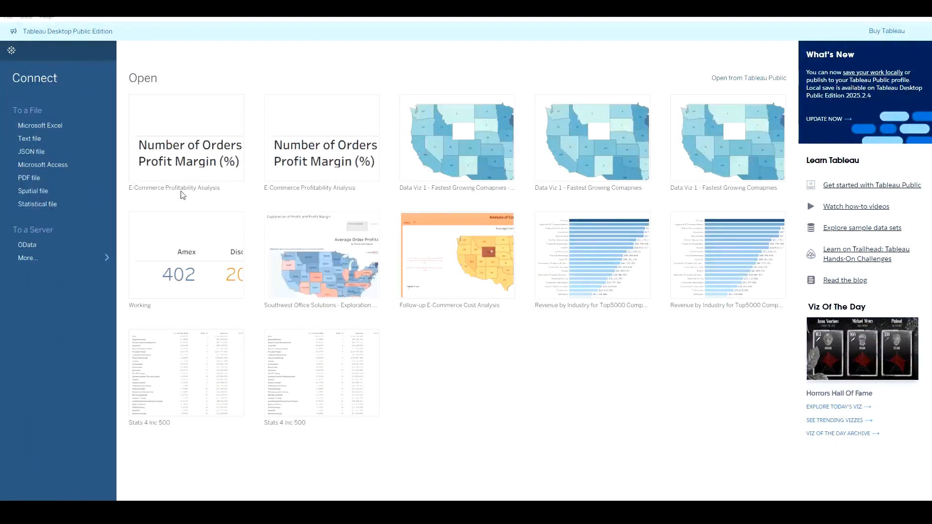
left_click(55, 128)
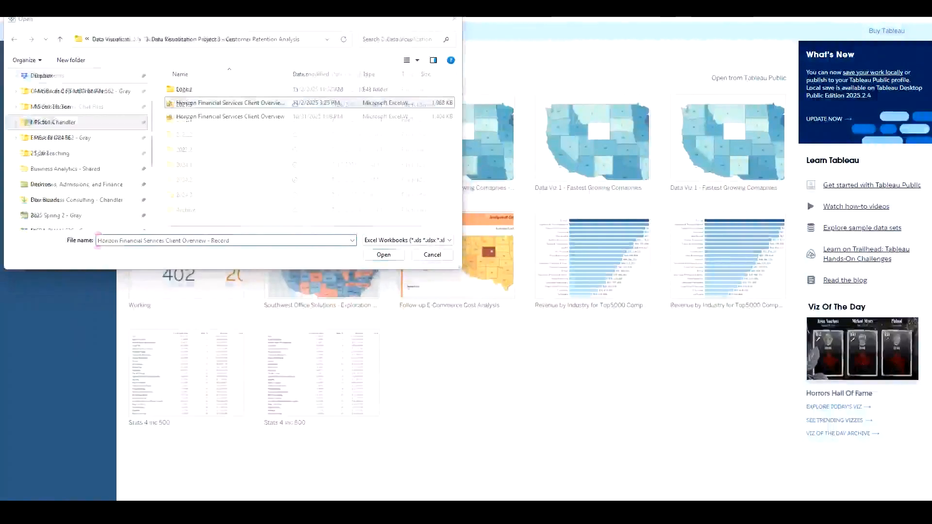
left_click(384, 255)
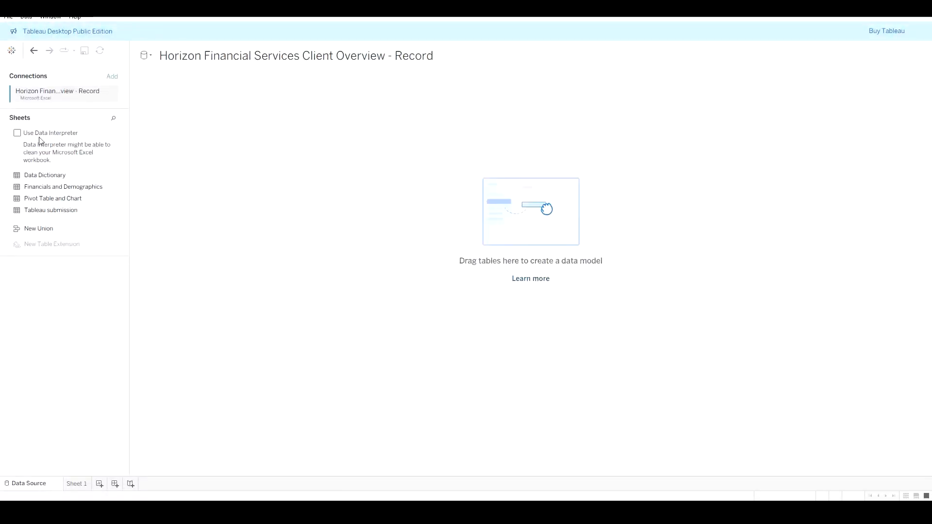
Step: Turn on Data Interpreter to clean the connected workbook's sheets
left_click(18, 133)
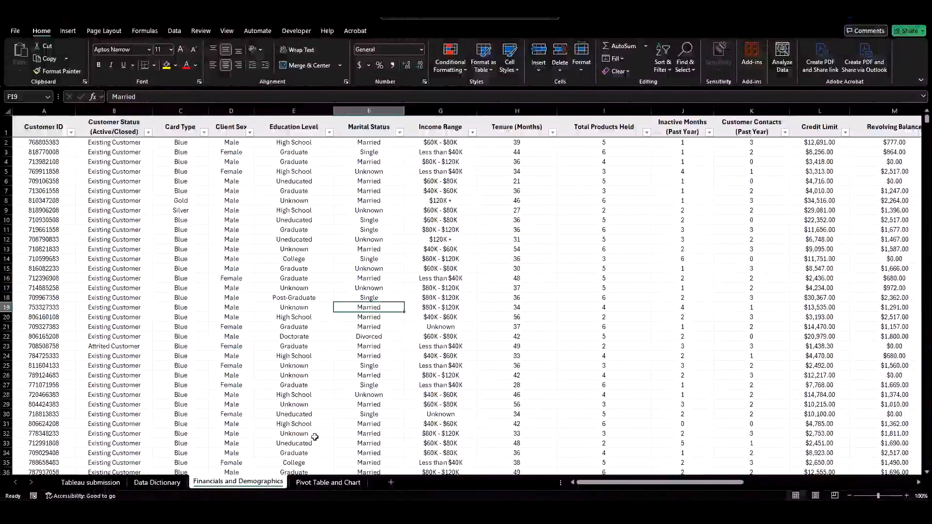
left_click(356, 485)
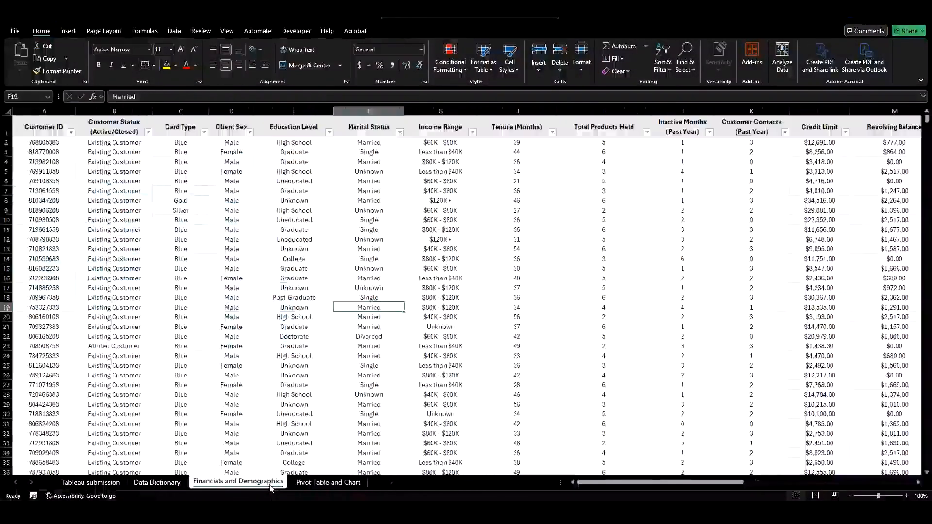
left_click(238, 483)
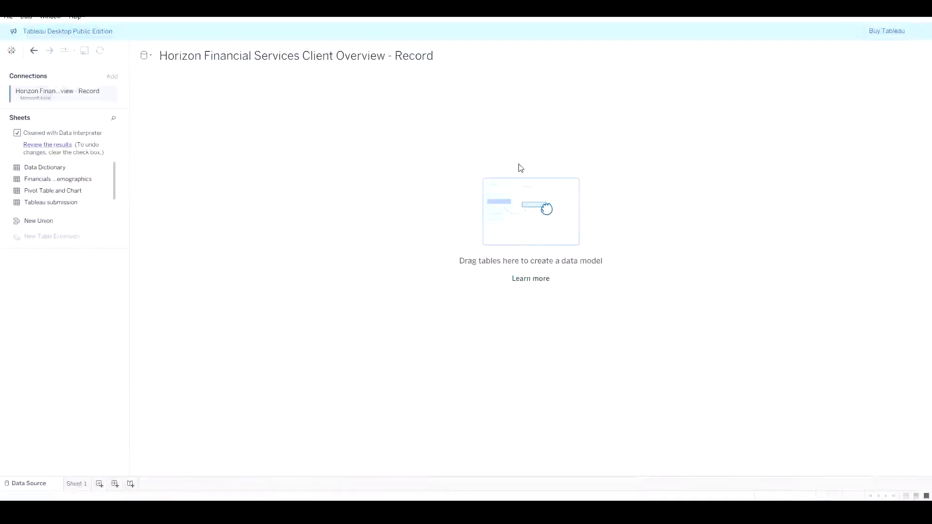
Step: Add the Financials and Demographics sheet to the data source canvas
left_click_drag(69, 182, 225, 164)
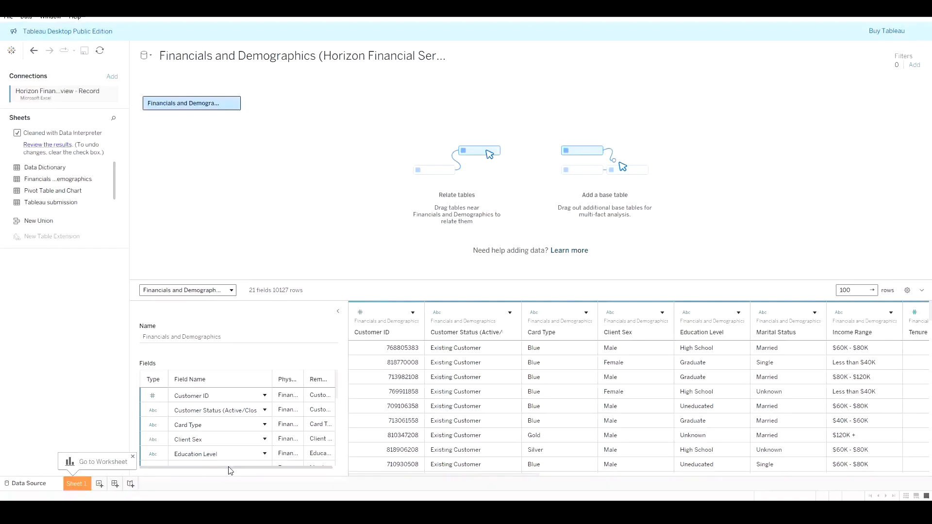
left_click_drag(229, 467, 263, 470)
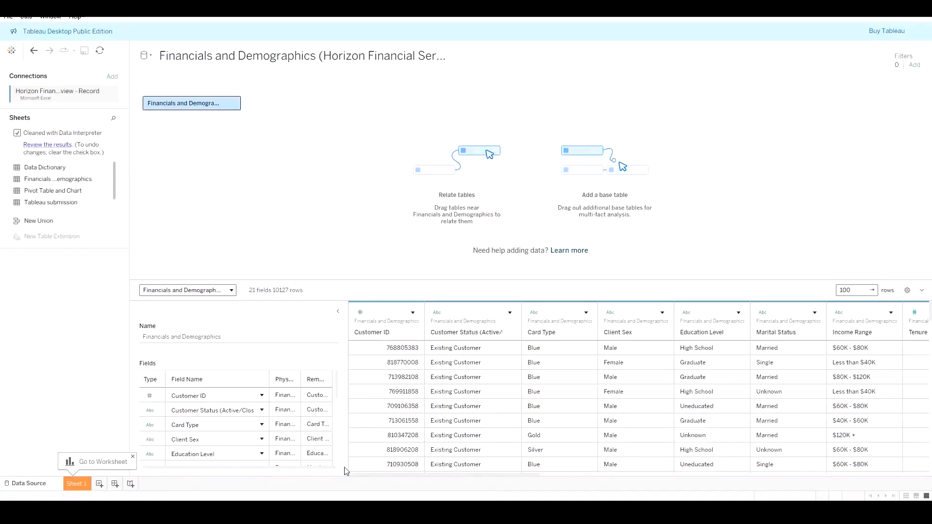
Step: Review the data grid's field types and column options for Credit Limit and Income Range
left_click_drag(392, 475, 597, 465)
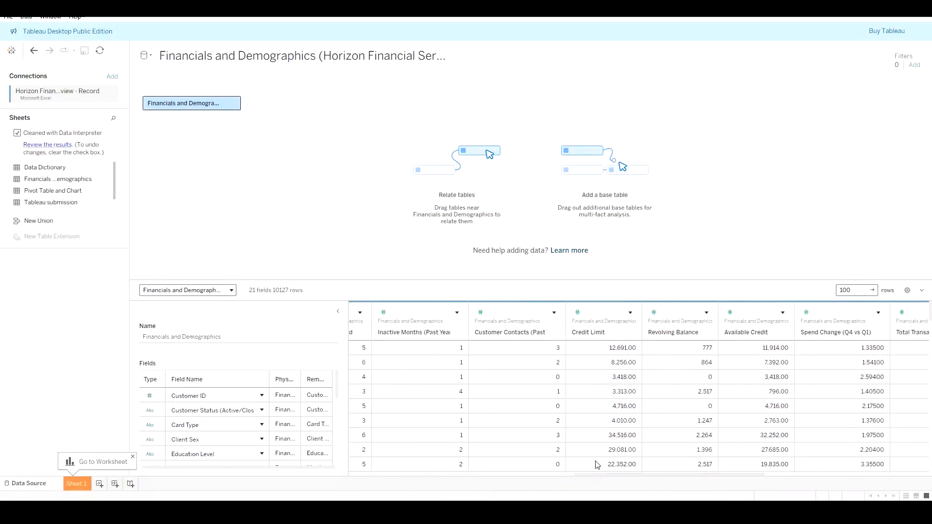
left_click(580, 313)
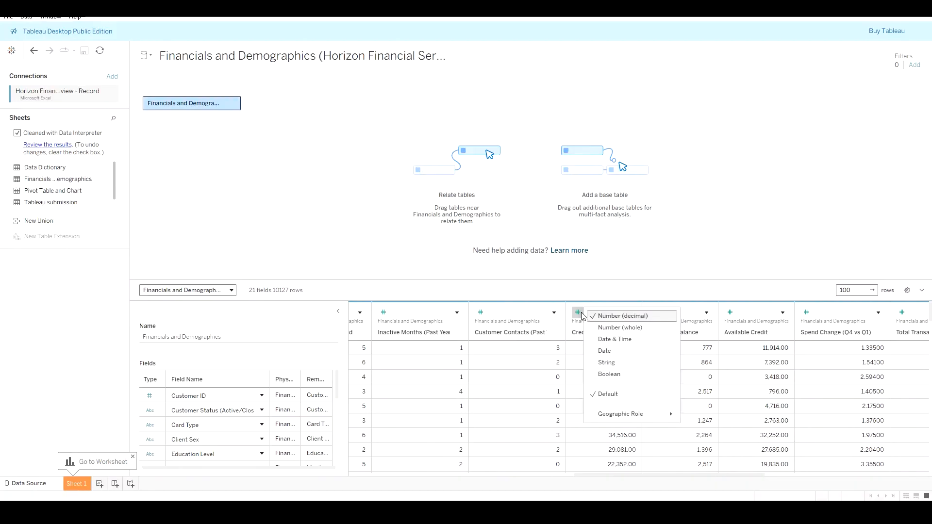
left_click(584, 316)
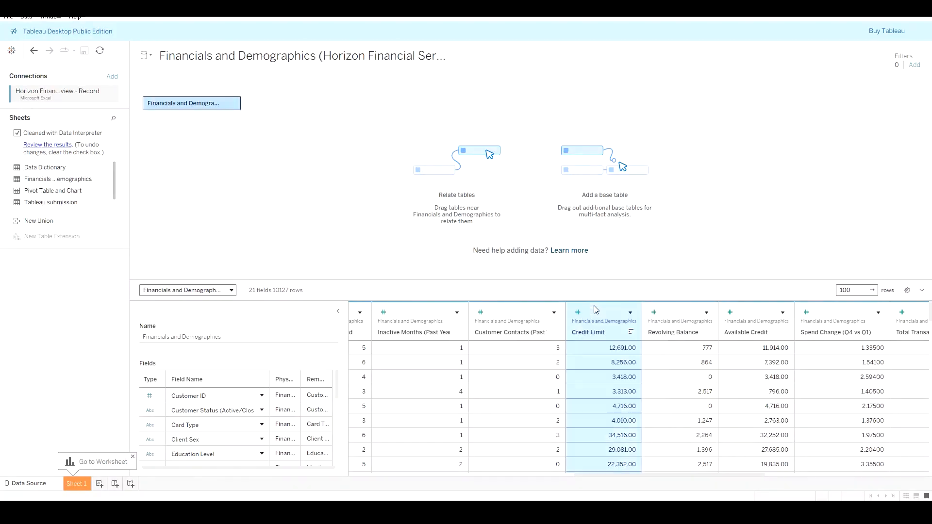
left_click(631, 315)
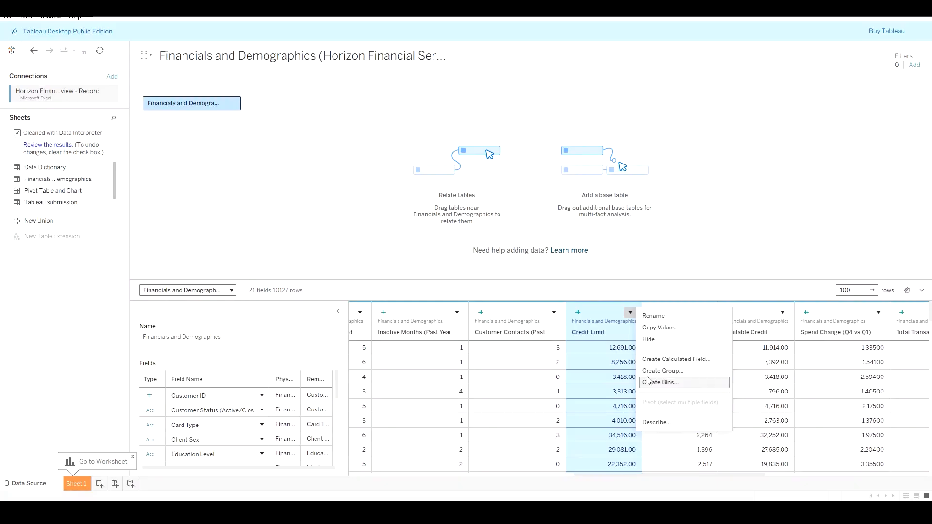
left_click(439, 333)
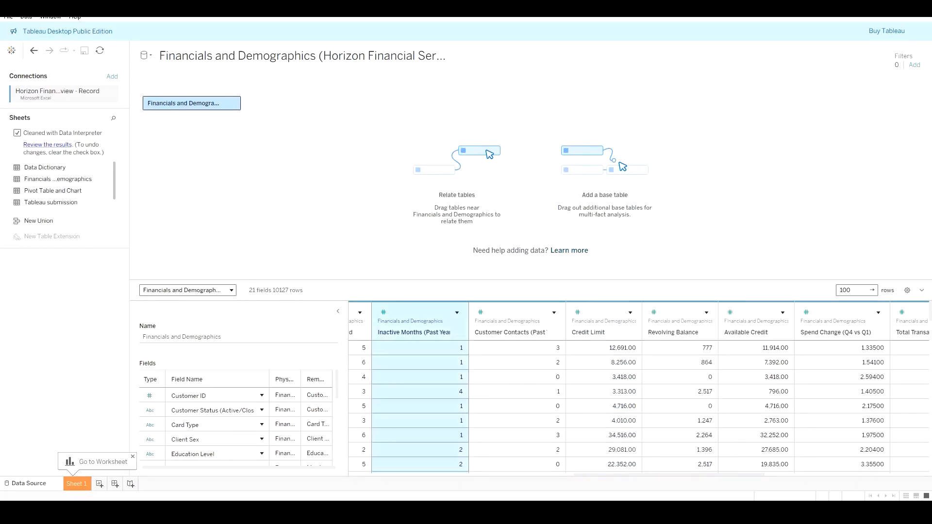
left_click_drag(649, 480, 493, 478)
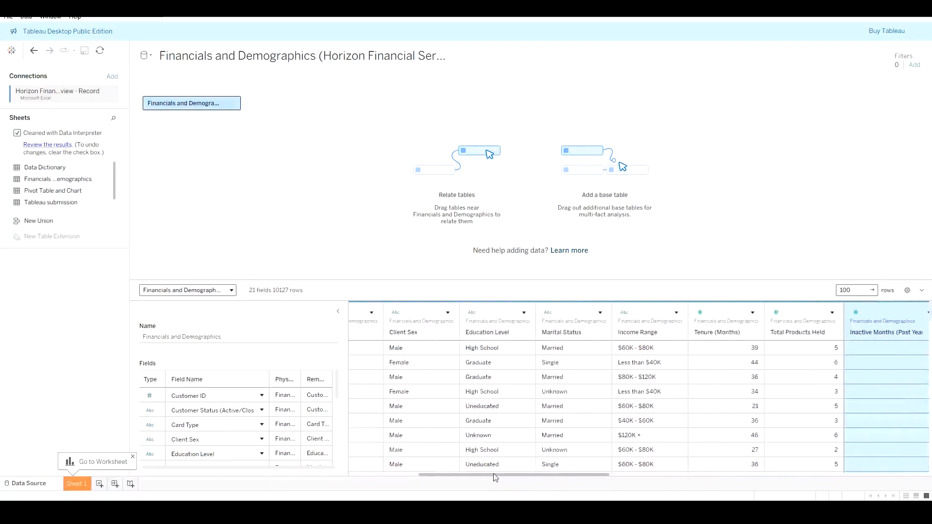
left_click(677, 314)
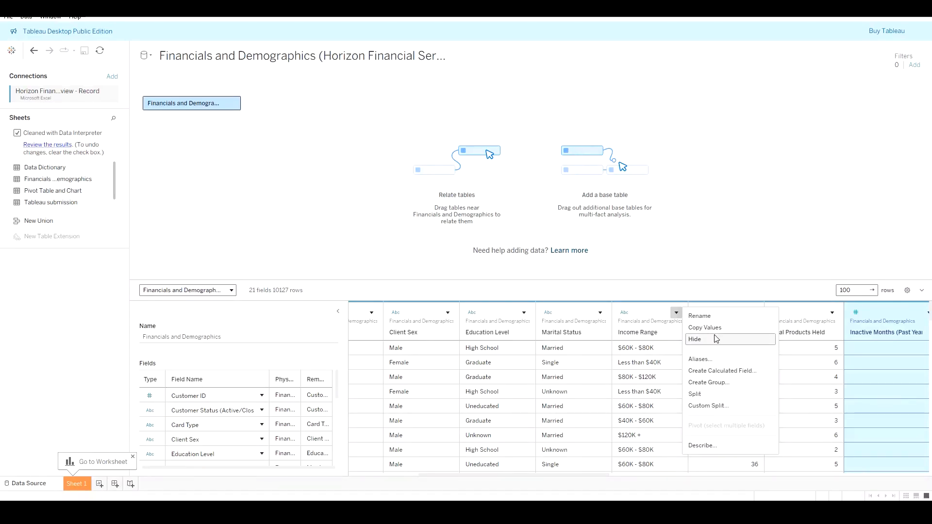
left_click(625, 313)
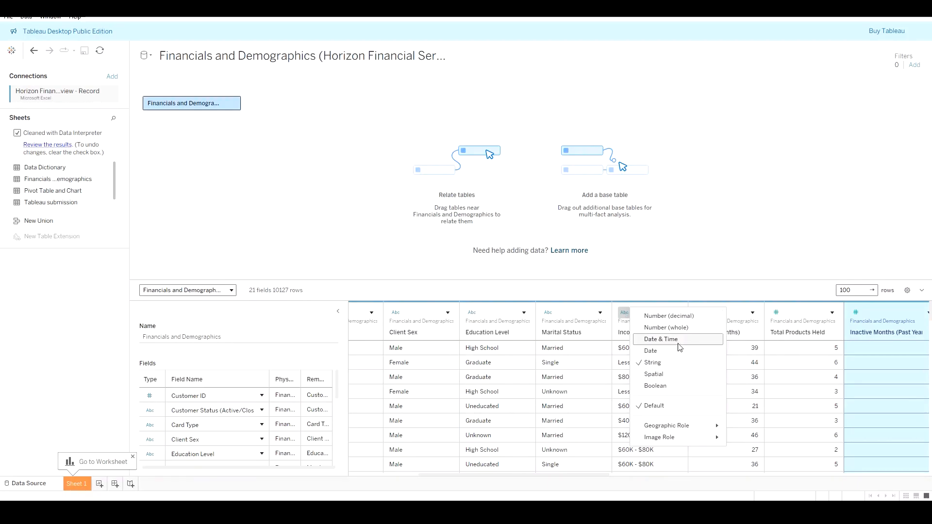
mouse_move(696, 431)
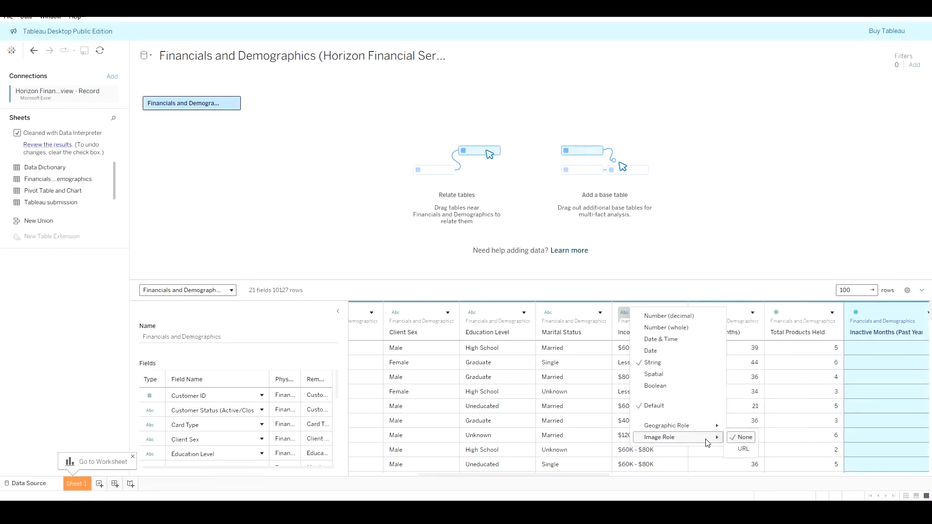
left_click(608, 481)
left_click_drag(608, 481, 481, 483)
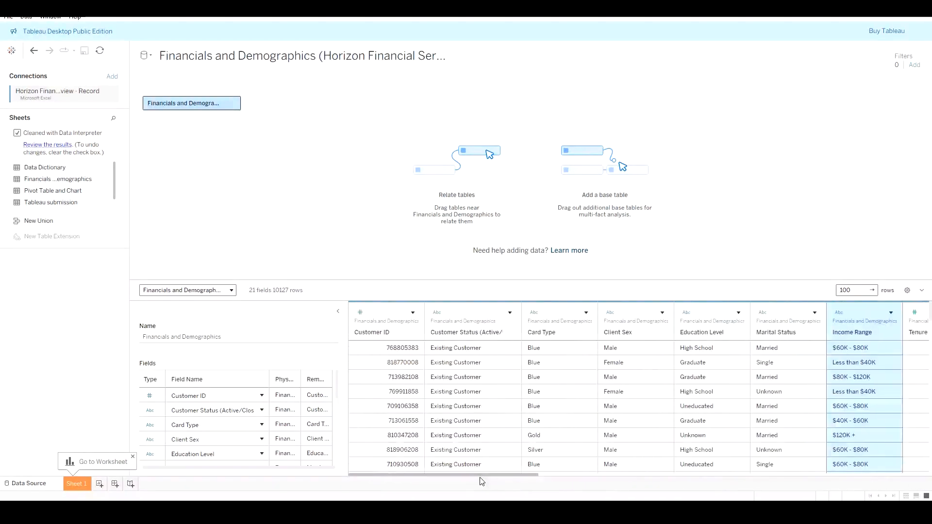
Step: Open Sheet 1 to start building a worksheet view
left_click(75, 485)
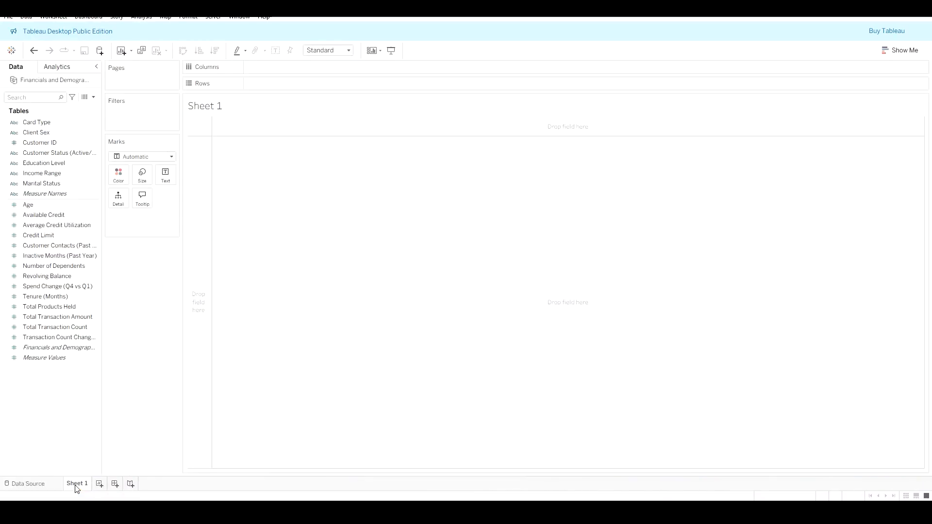
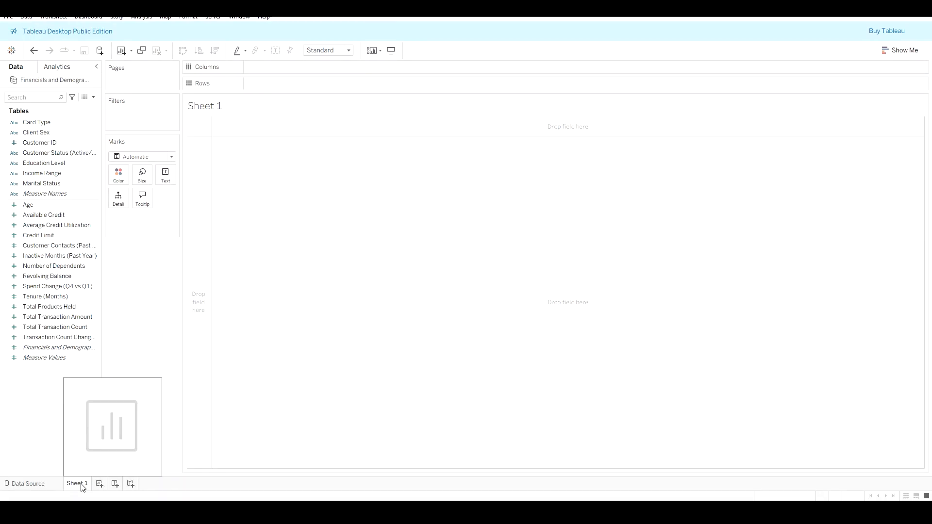
Step: Create a new dashboard and rename it Explanatory Dashboard
left_click(115, 484)
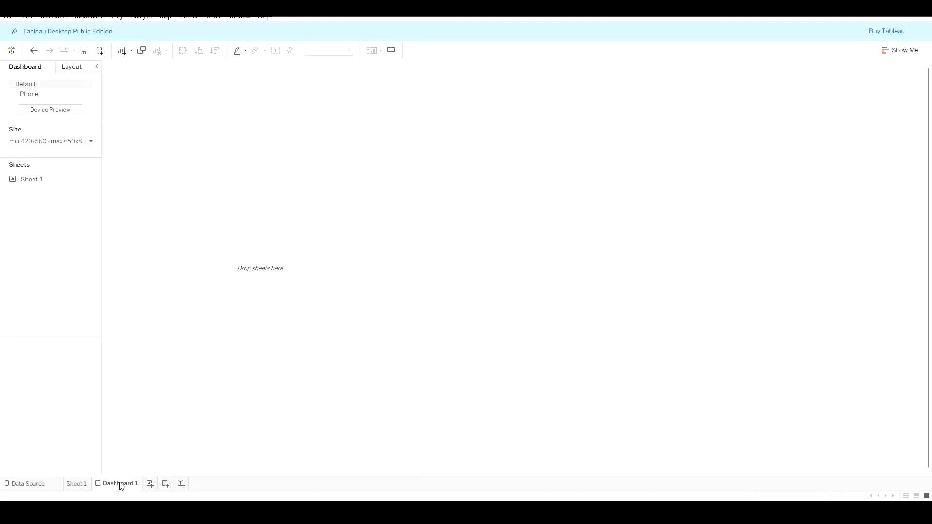
right_click(120, 485)
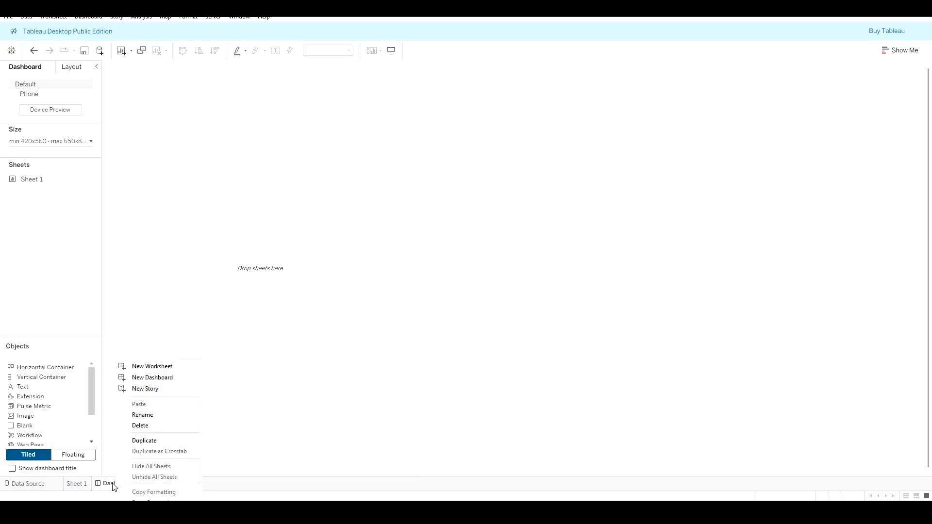
left_click(115, 485)
double_click(114, 485)
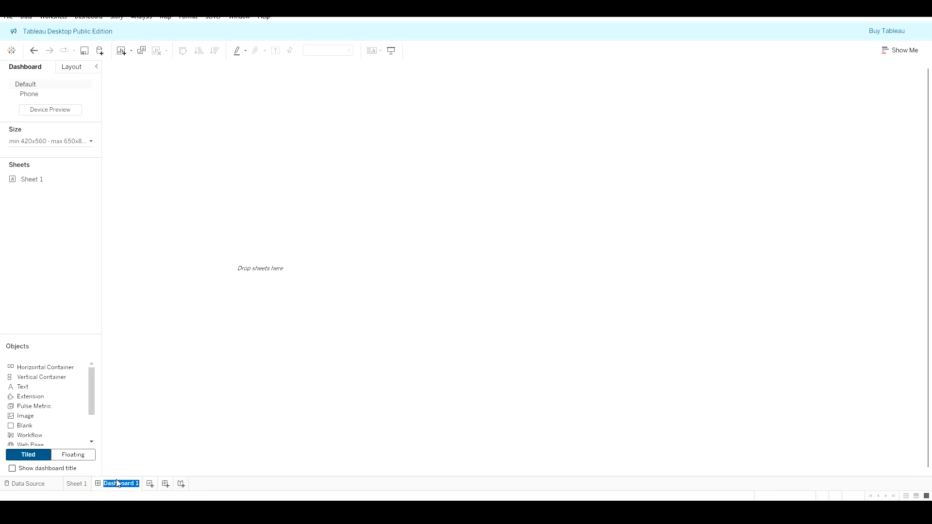
type("Expl")
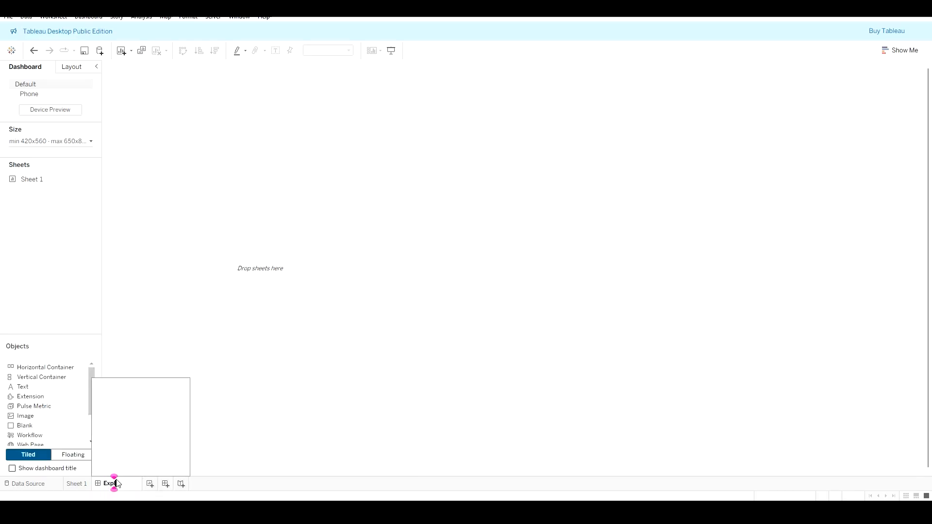
type("anatory Dashboard")
key("Return")
Step: Create a second dashboard and rename it Exploratory Dashboard
left_click(196, 488)
right_click(195, 487)
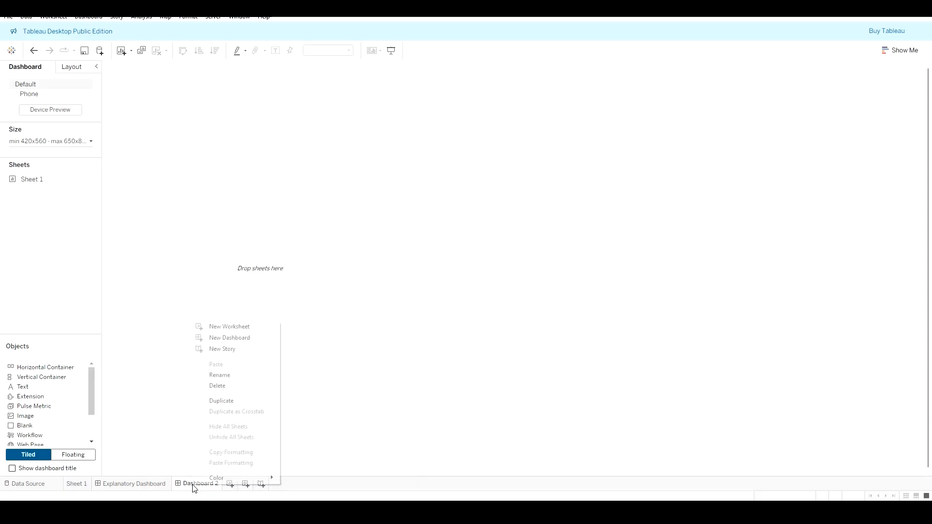
left_click(241, 375)
type("E")
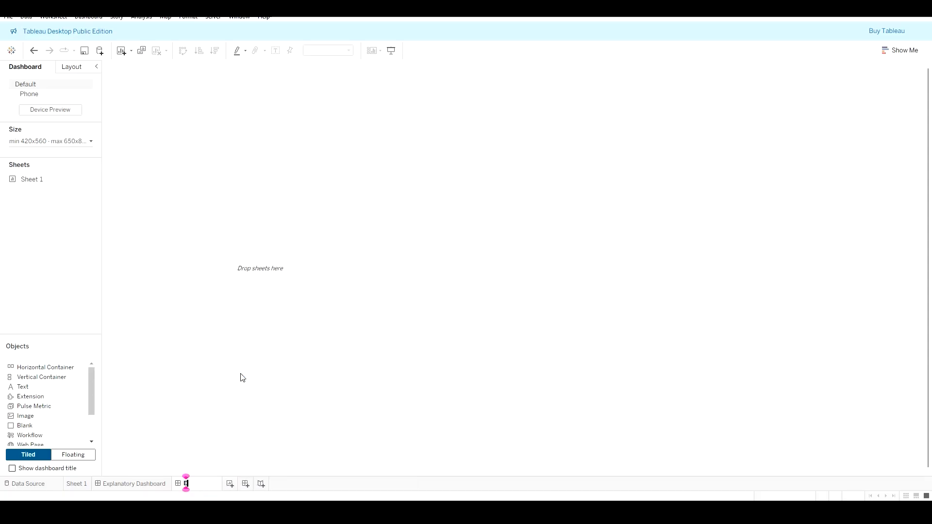
type("xploratory D")
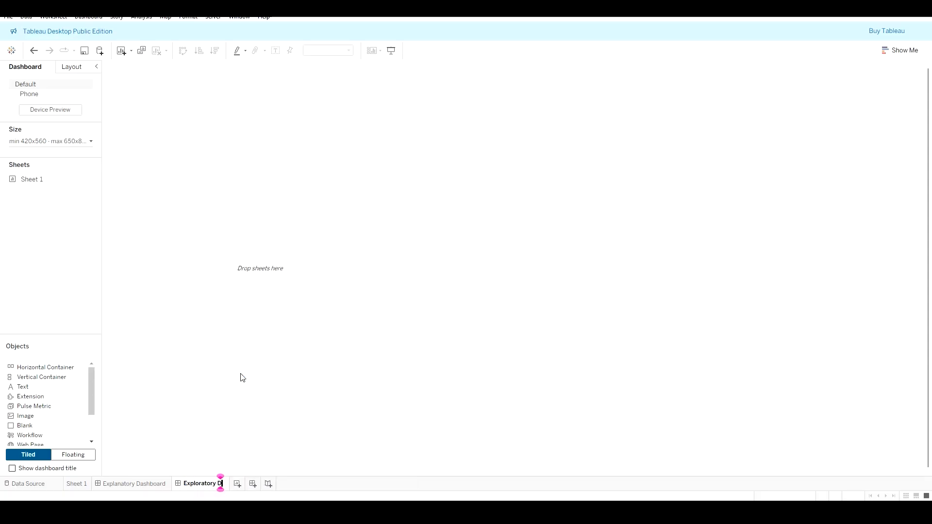
type("ashboar")
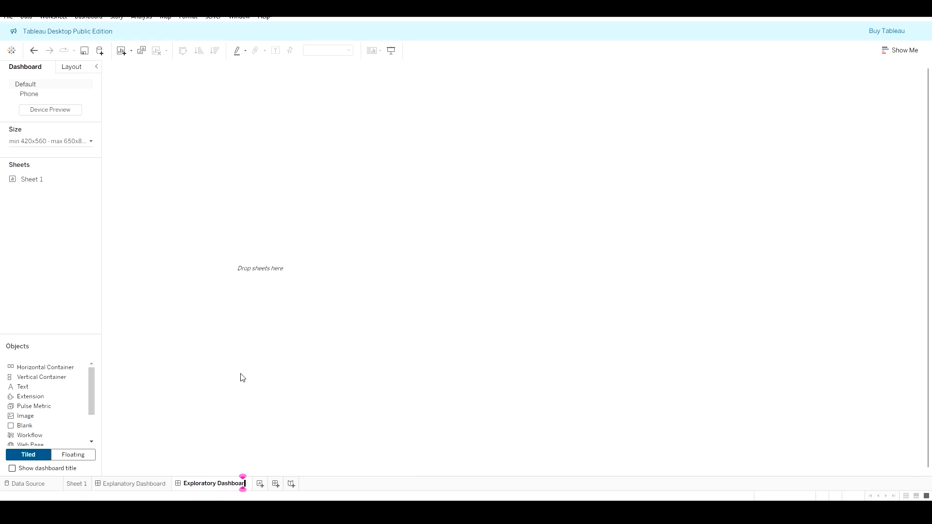
type("d")
key("Return")
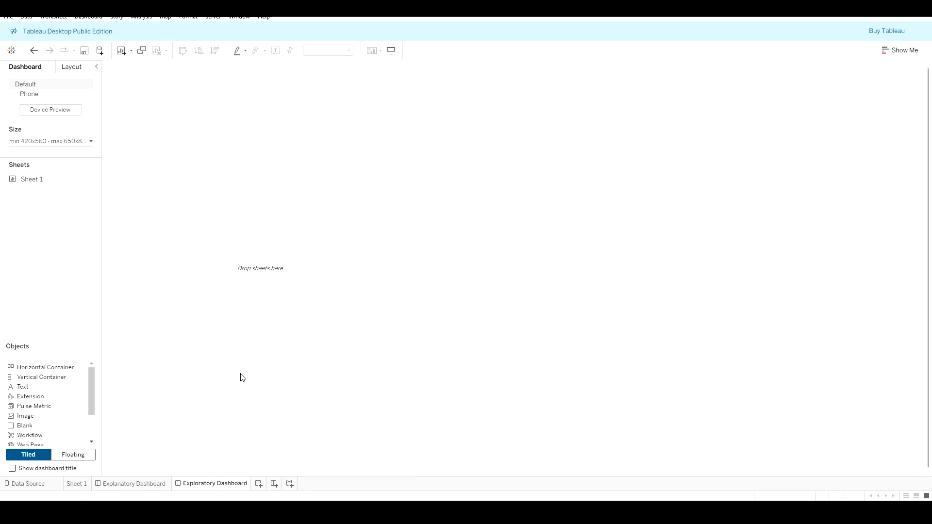
Step: Turn on the dashboard title for both the Explanatory and Exploratory dashboards
left_click(145, 485)
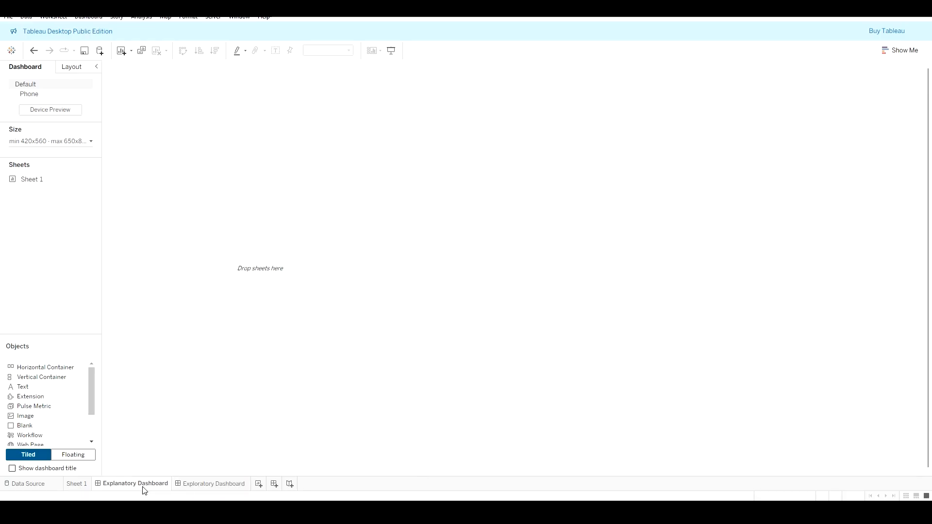
left_click(12, 469)
left_click(214, 484)
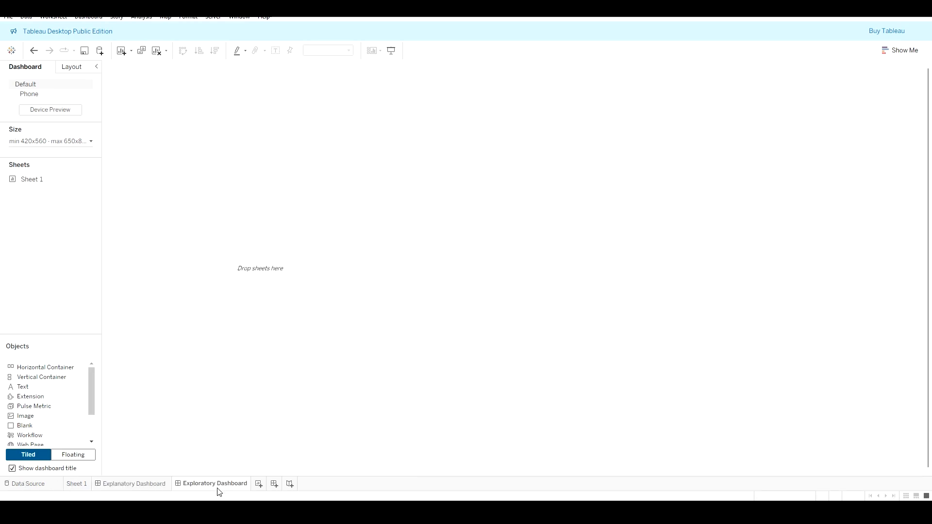
left_click(13, 469)
left_click(12, 469)
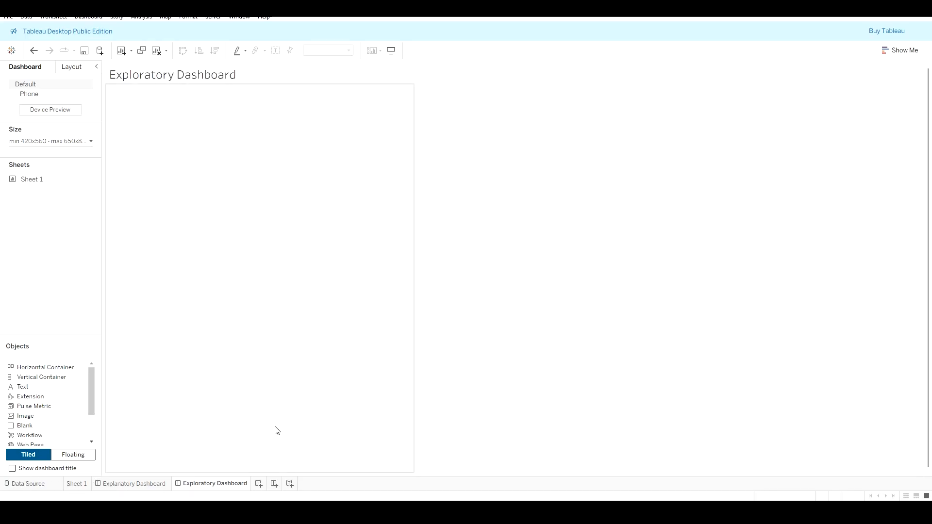
left_click(139, 489)
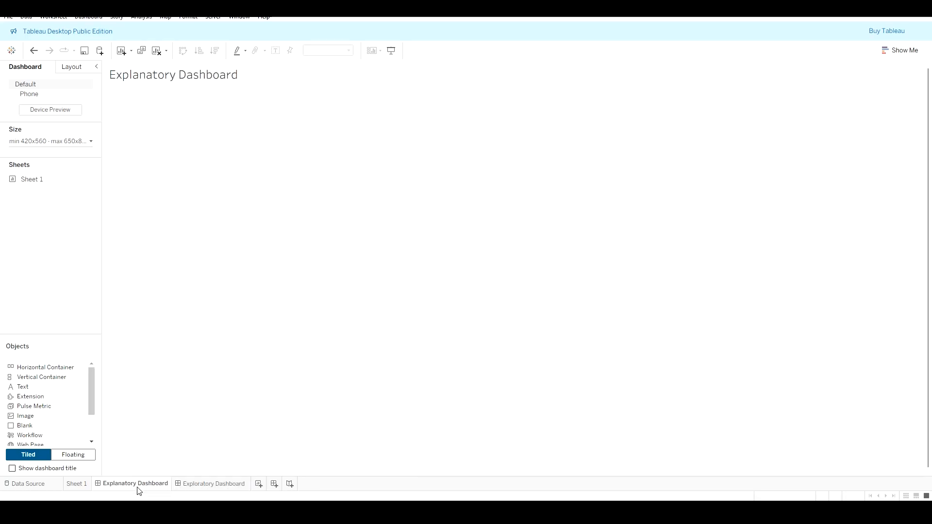
Step: Set the size of both the Explanatory and Exploratory dashboards to Automatic
left_click(206, 490)
left_click(153, 491)
left_click(84, 145)
left_click(79, 160)
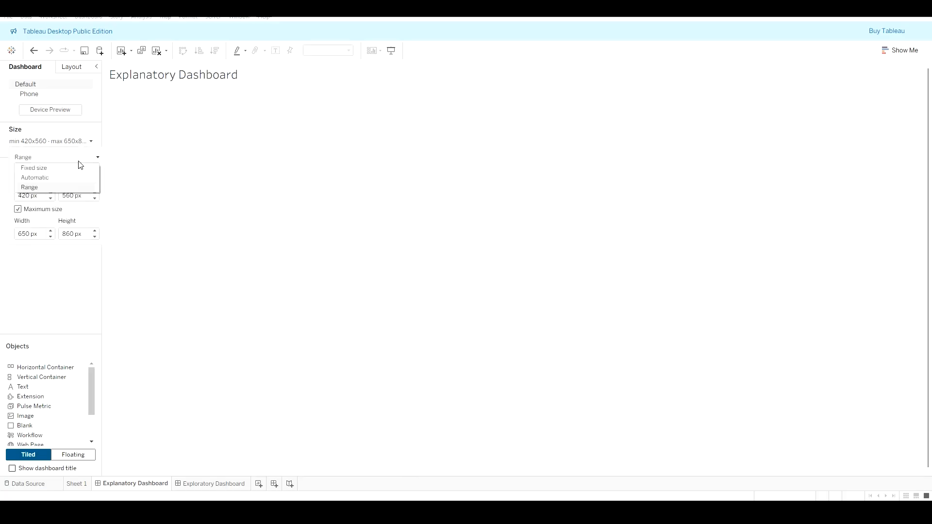
left_click(72, 182)
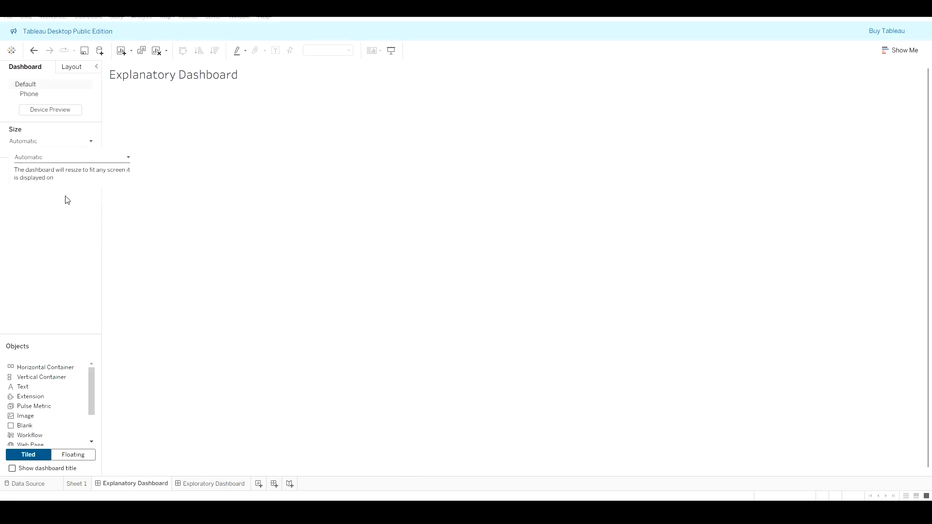
left_click(61, 200)
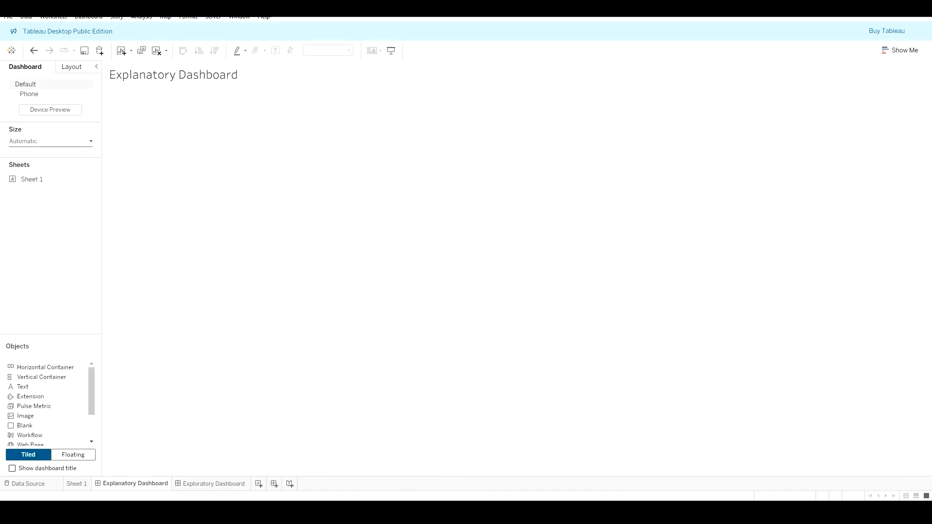
left_click(225, 484)
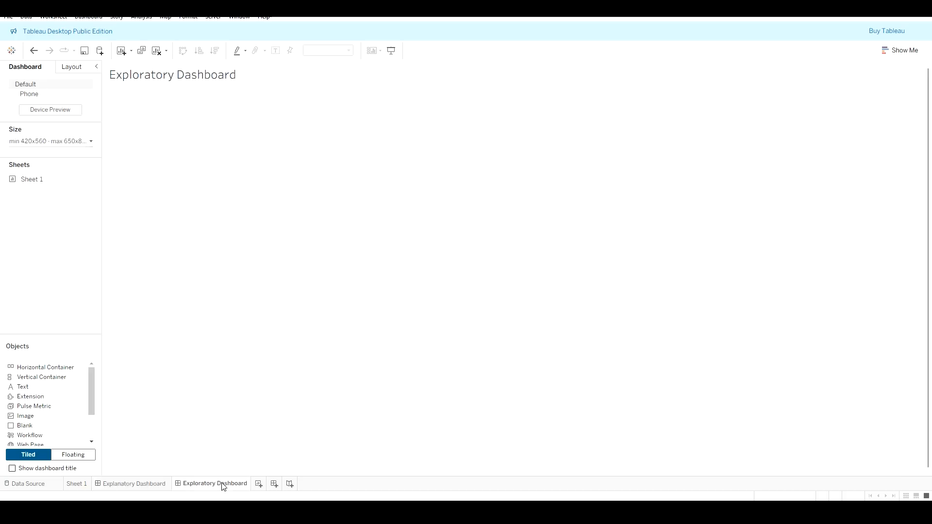
left_click(86, 144)
left_click(79, 158)
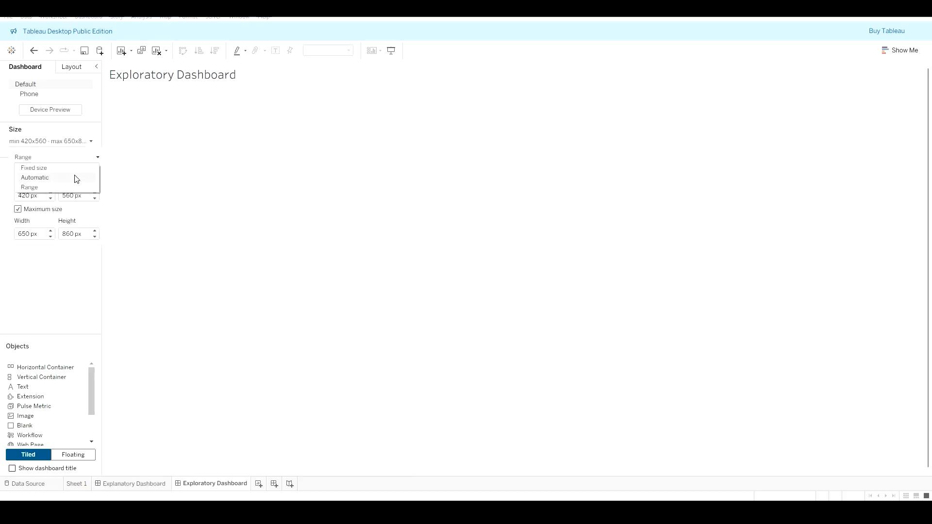
left_click(77, 178)
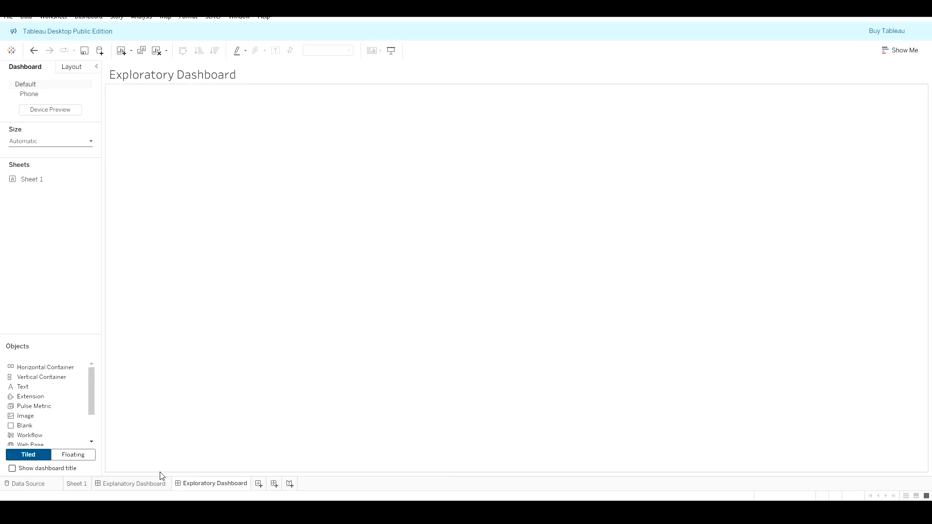
Step: Center-align the Explanatory Dashboard title text
left_click(153, 489)
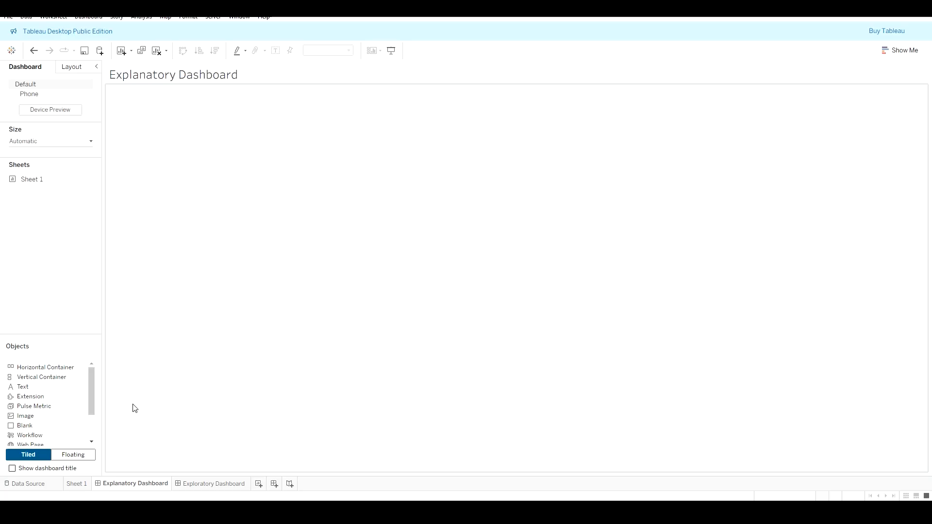
left_click(272, 81)
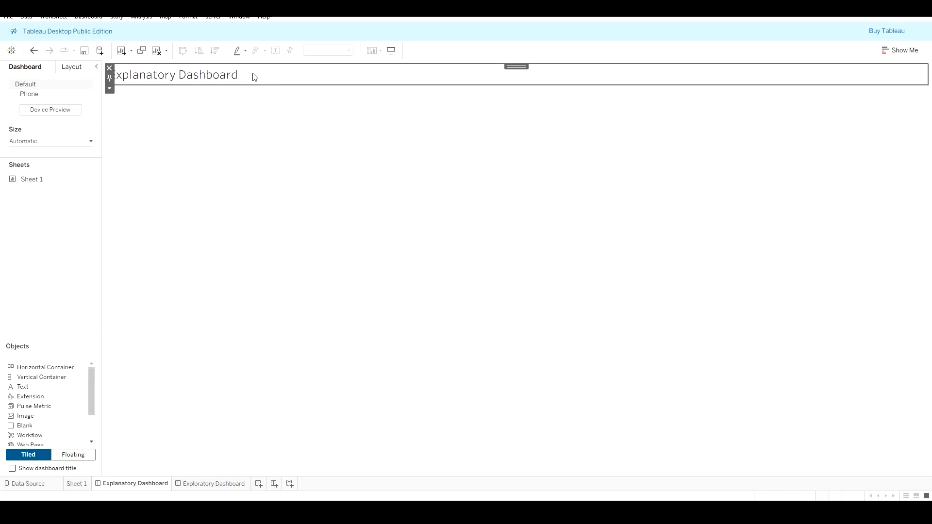
double_click(183, 78)
left_click(602, 138)
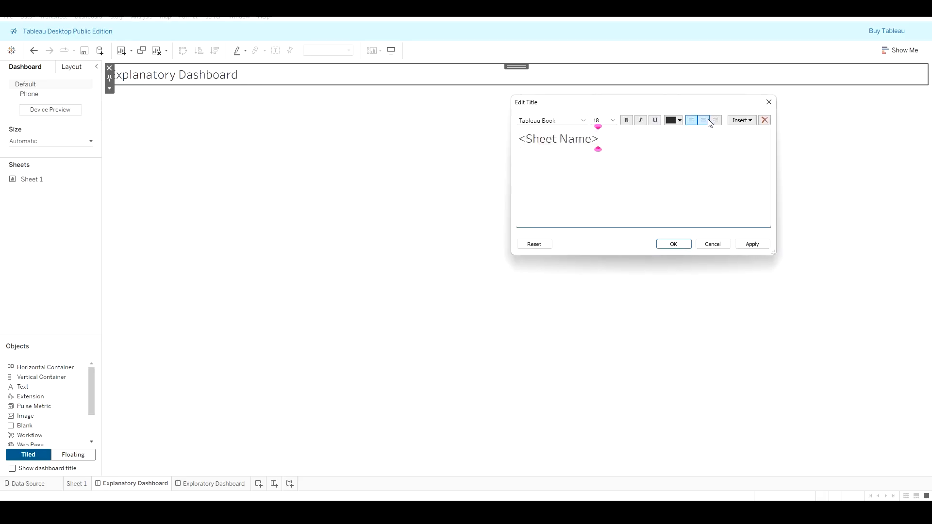
left_click(703, 120)
left_click(678, 246)
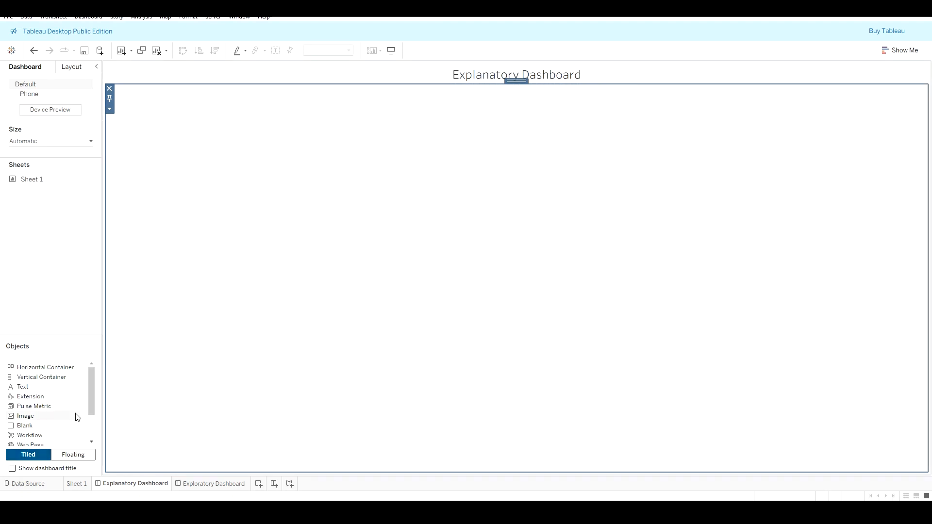
Step: Add a floating Navigation button to the top-right corner of the Explanatory Dashboard, beside the title
left_click(71, 457)
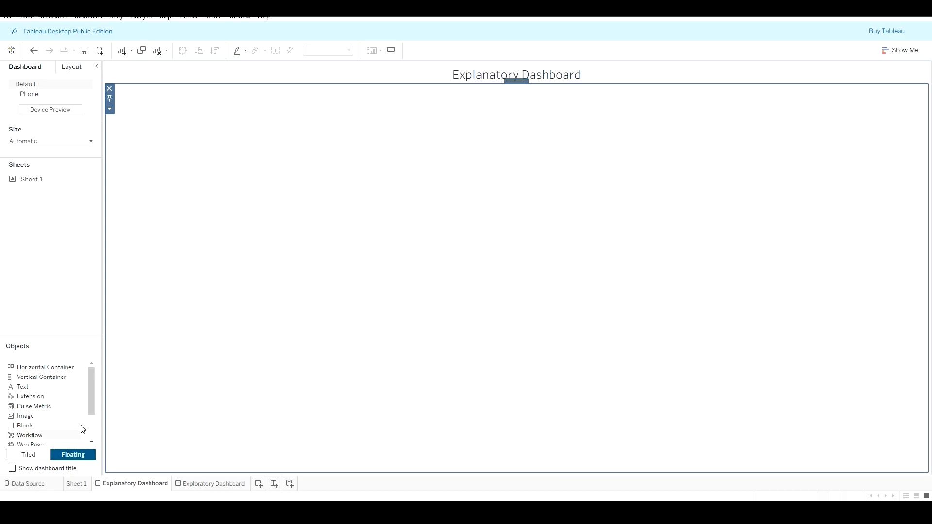
left_click_drag(91, 382, 91, 406)
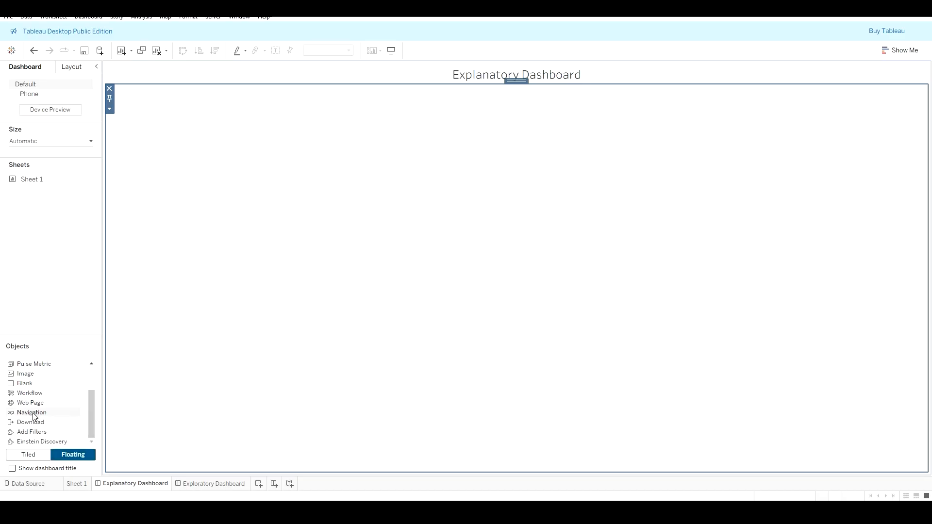
left_click_drag(31, 417, 385, 395)
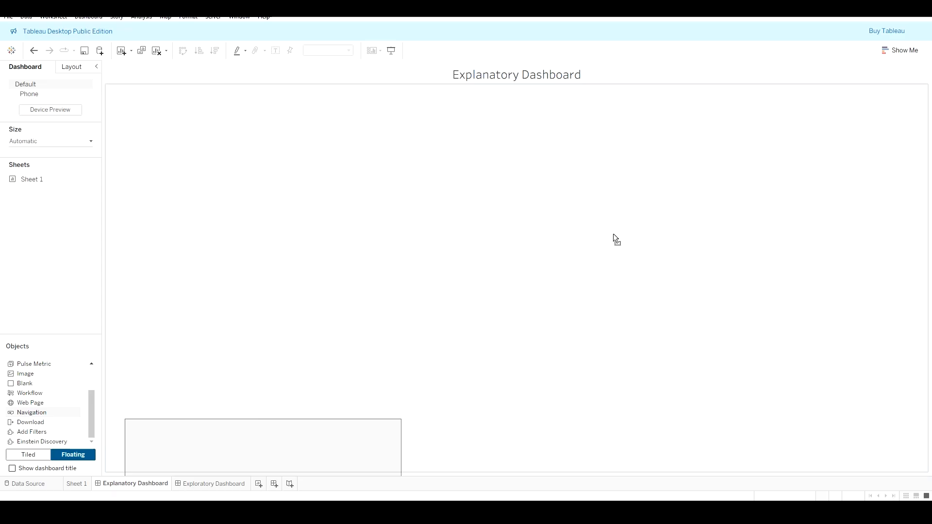
left_click_drag(798, 103, 651, 65)
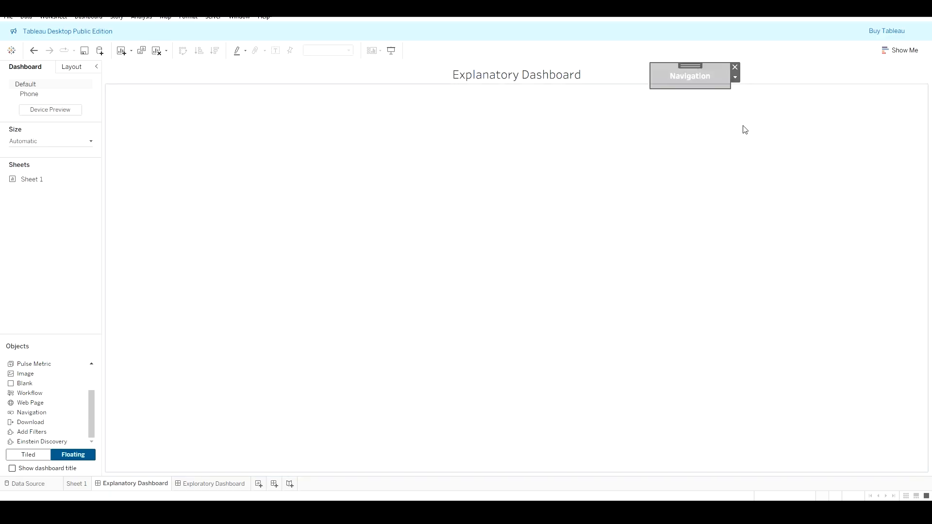
left_click_drag(691, 65, 882, 65)
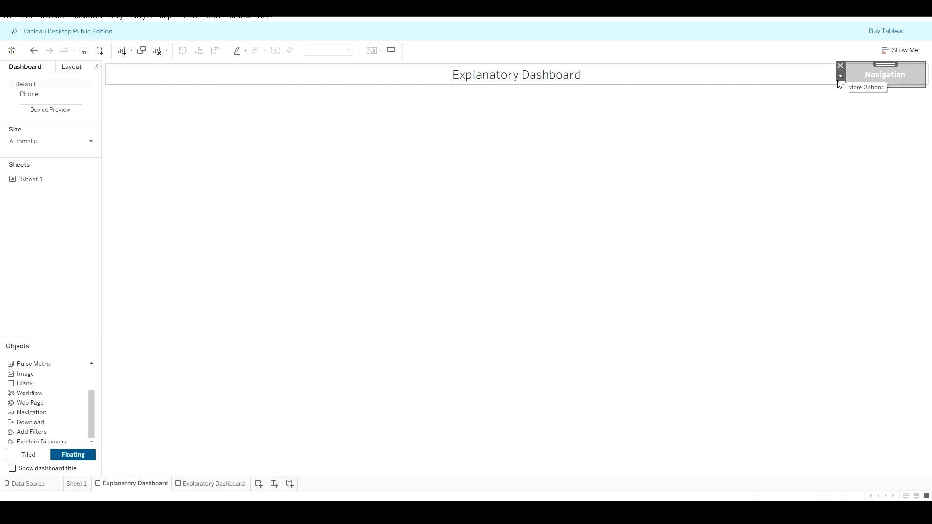
left_click_drag(852, 88, 851, 82)
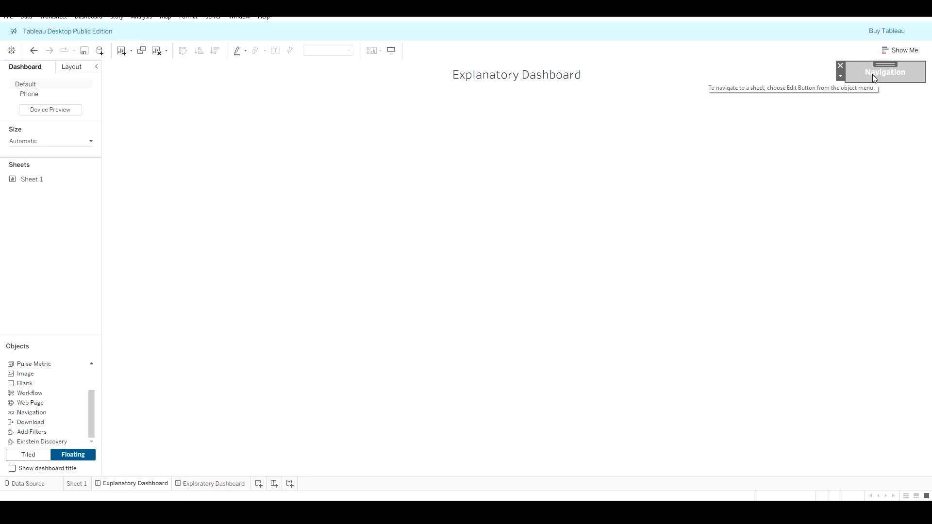
Step: Set the navigation button to go to Exploratory Dashboard with the title Exploratory Analysis
left_click(840, 77)
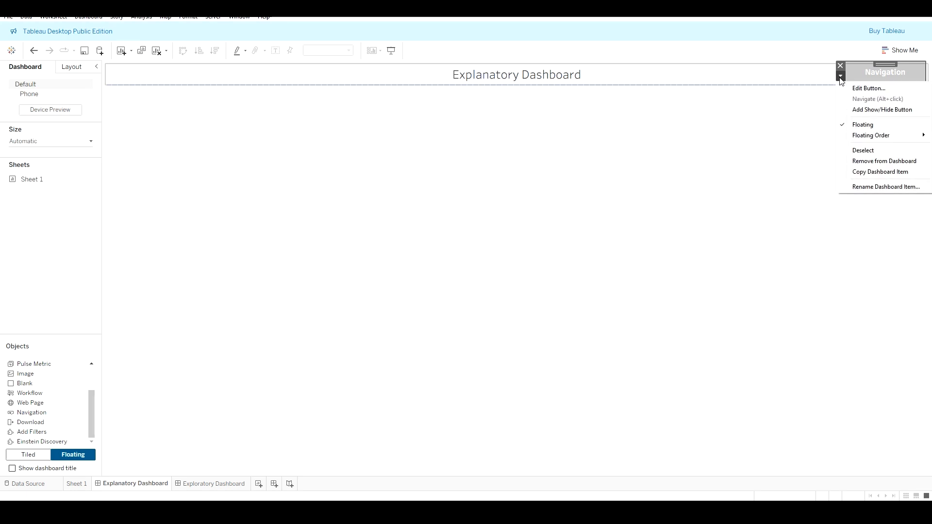
left_click(877, 89)
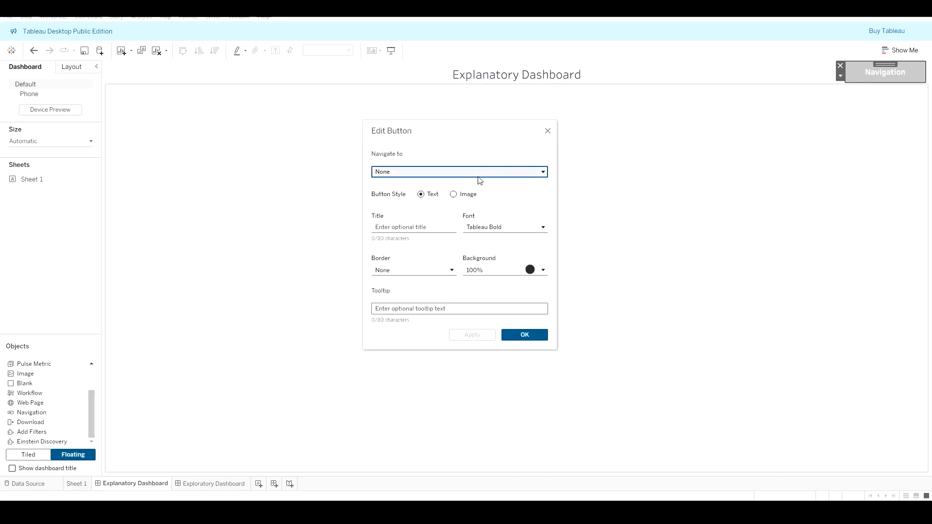
left_click(482, 173)
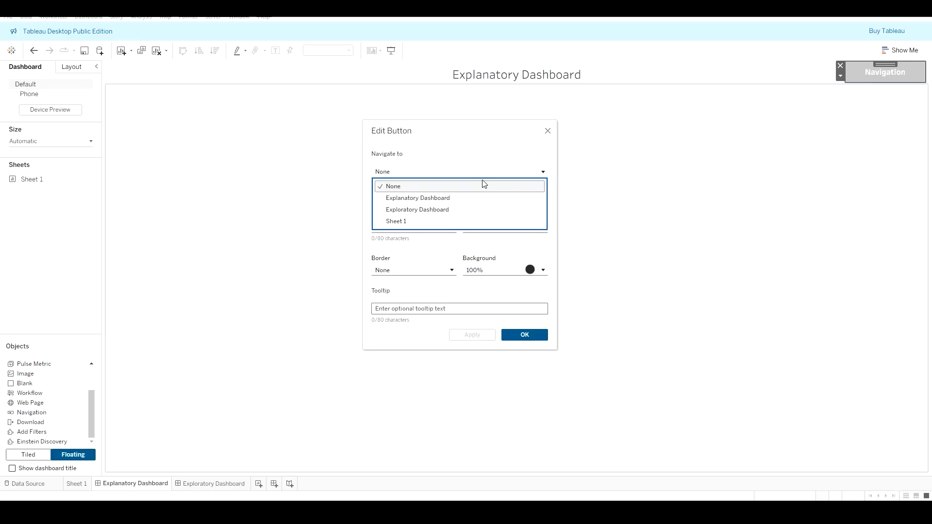
left_click(431, 210)
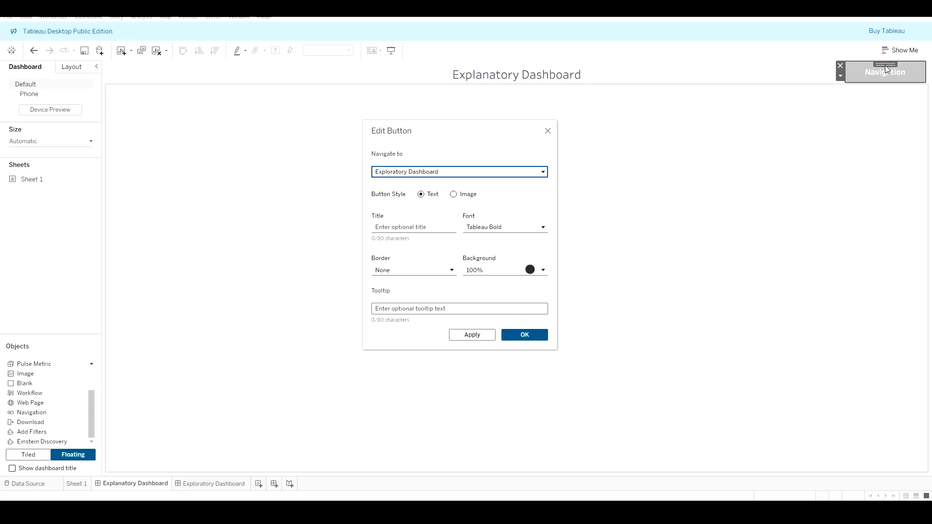
left_click(408, 227)
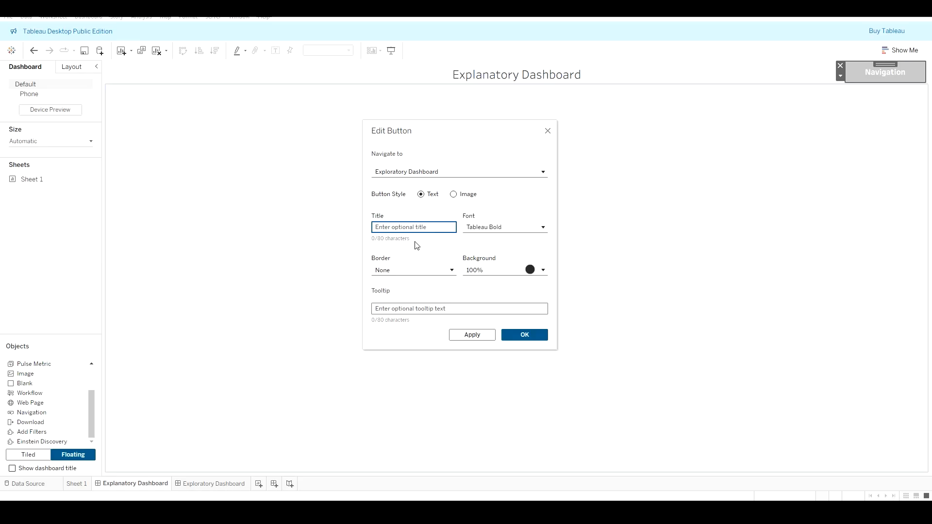
type("E")
key("BackSpace")
type("Exploratory Analysis")
Step: Format the navigation button's font as size 10, bold, in black
left_click(527, 228)
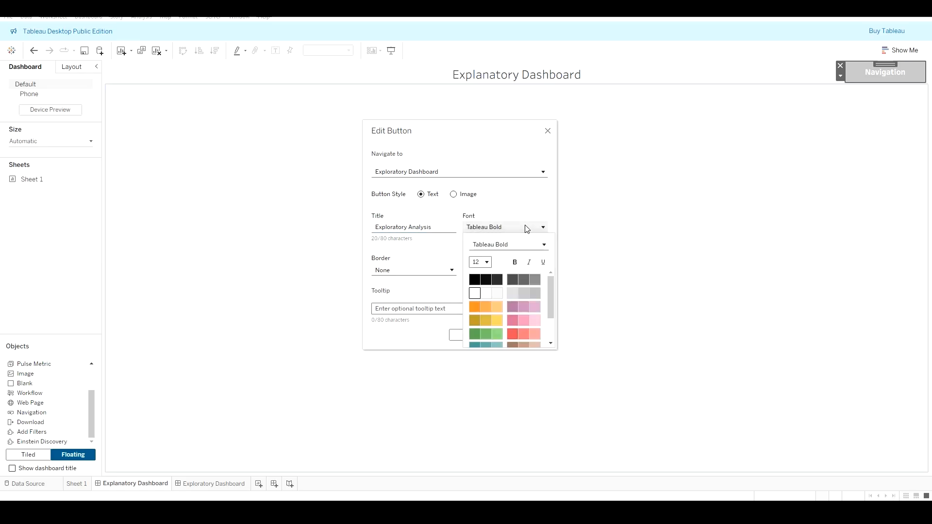
left_click(481, 263)
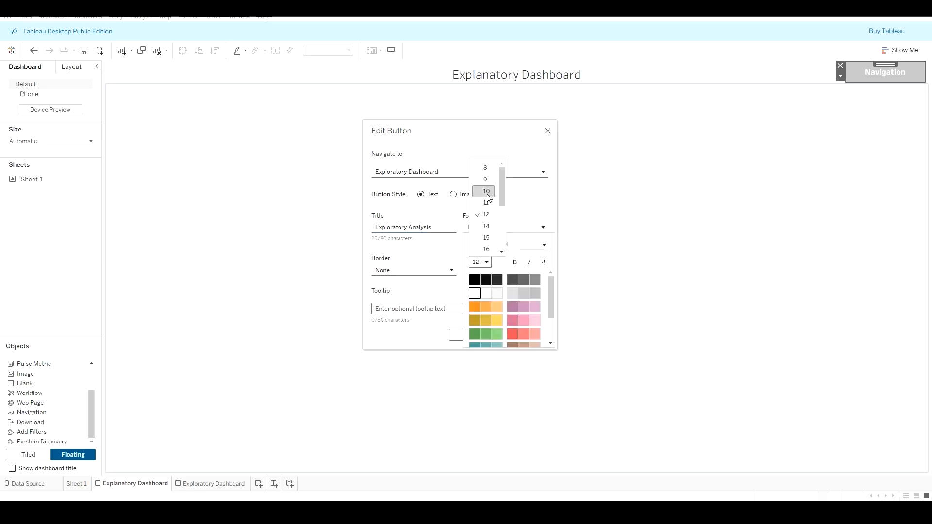
left_click(487, 192)
left_click(515, 263)
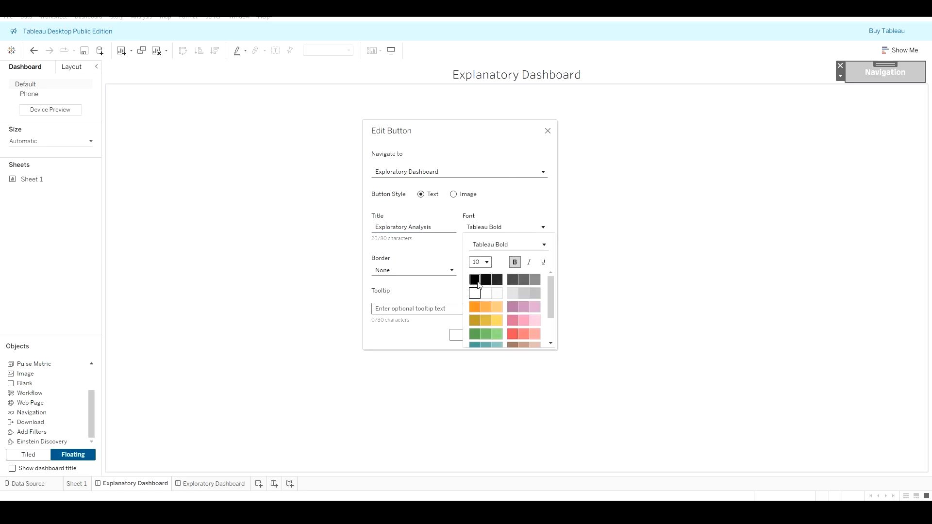
left_click(477, 283)
left_click(447, 255)
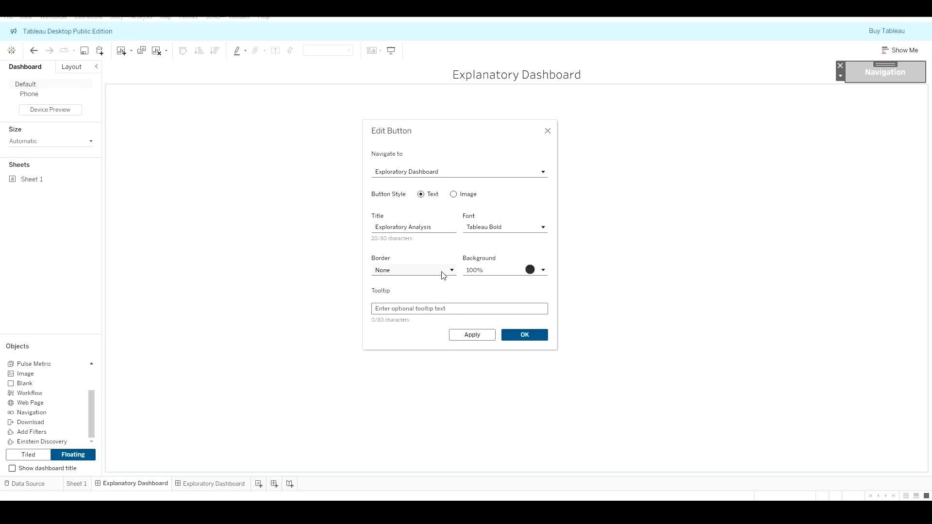
Step: Give the navigation button a solid line border and apply the changes
left_click(444, 274)
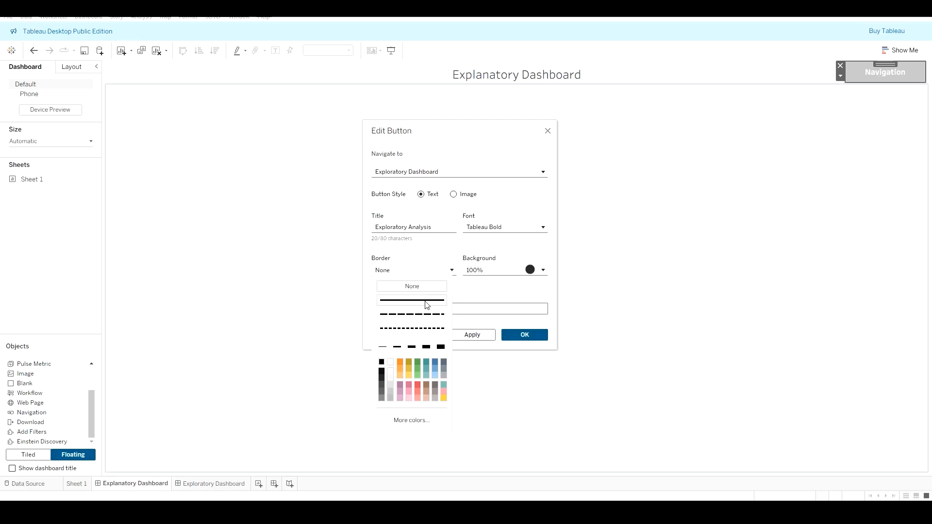
left_click(426, 301)
left_click(477, 338)
Step: Set the button tooltip to "Click here to navigate to the exploratory dashboard" and confirm the dialog
left_click(441, 311)
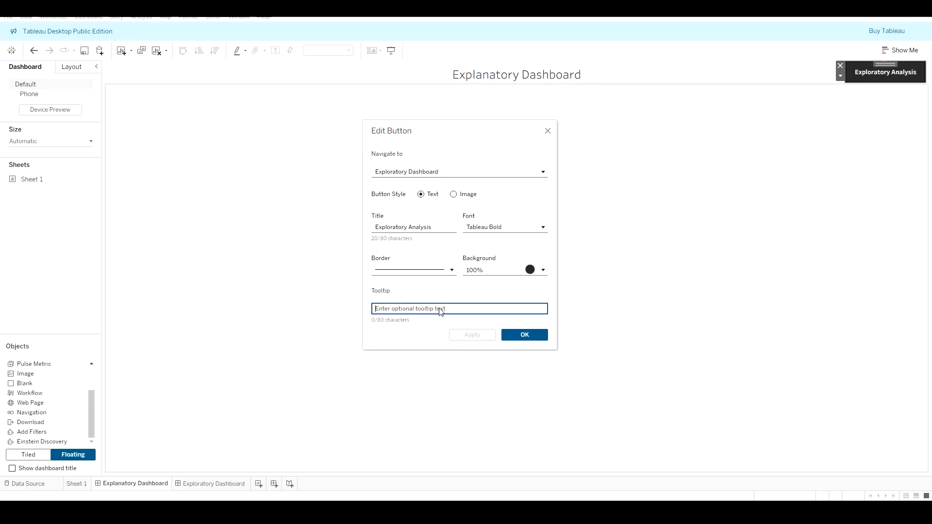
type("Click here to n")
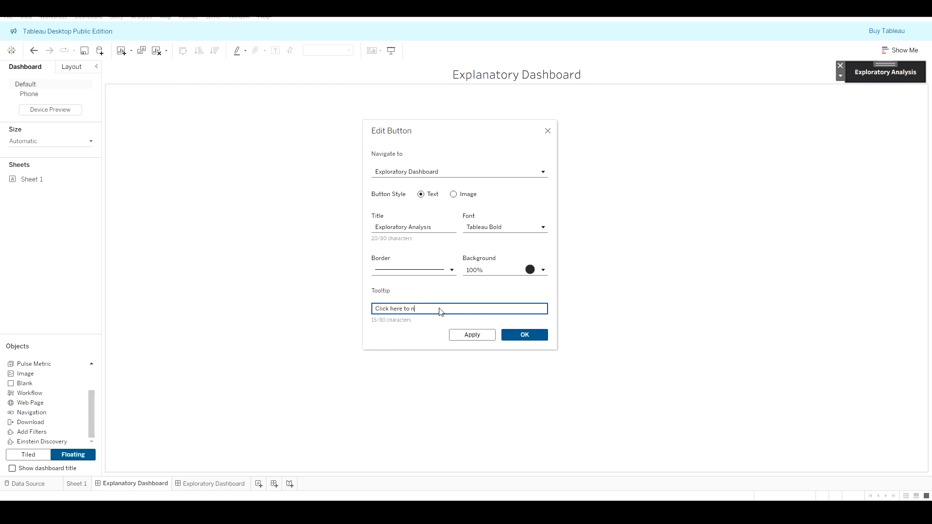
type("avigate to the exploratory dashboard")
left_click(469, 336)
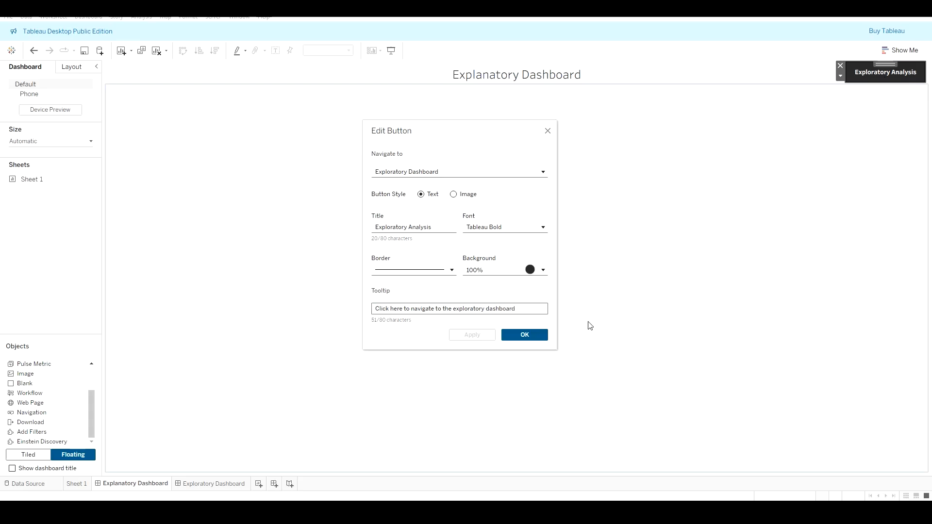
left_click(534, 336)
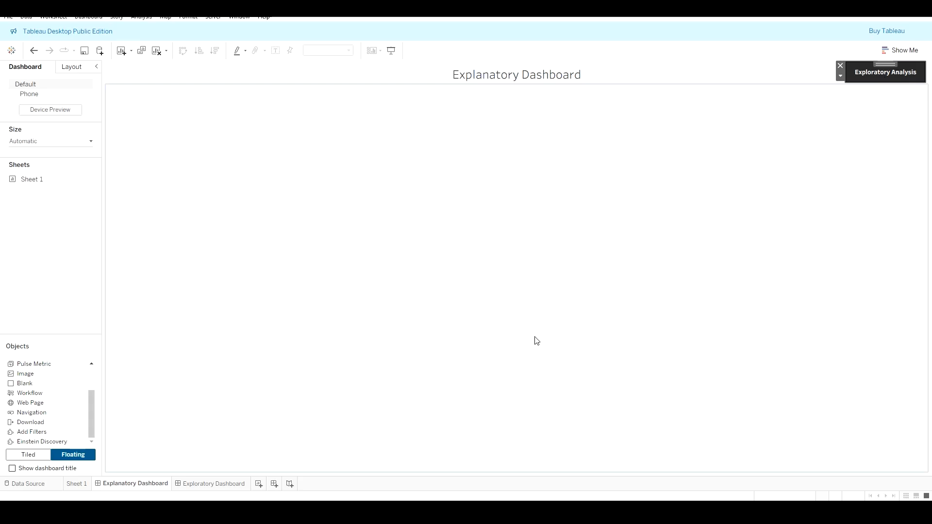
Step: Test the navigation button, then return to the Explanatory Dashboard
left_click(870, 76, "alt")
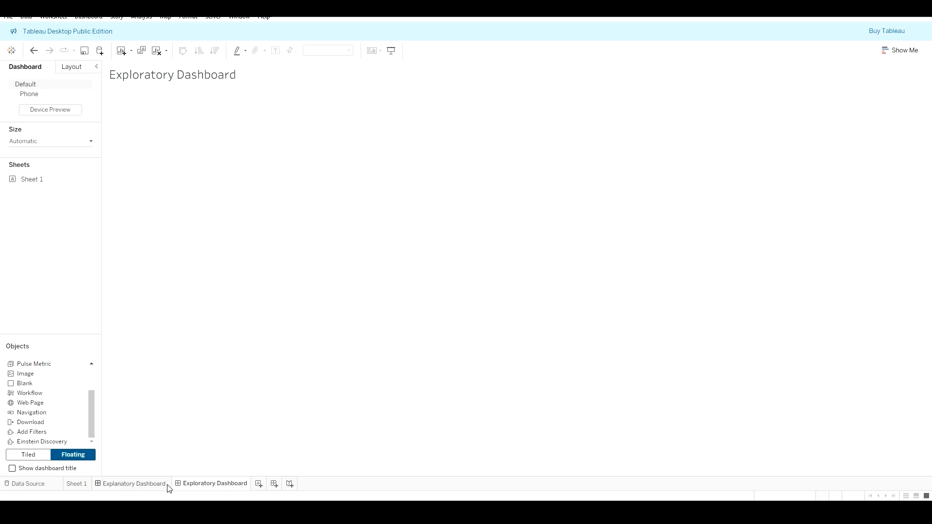
left_click(152, 488)
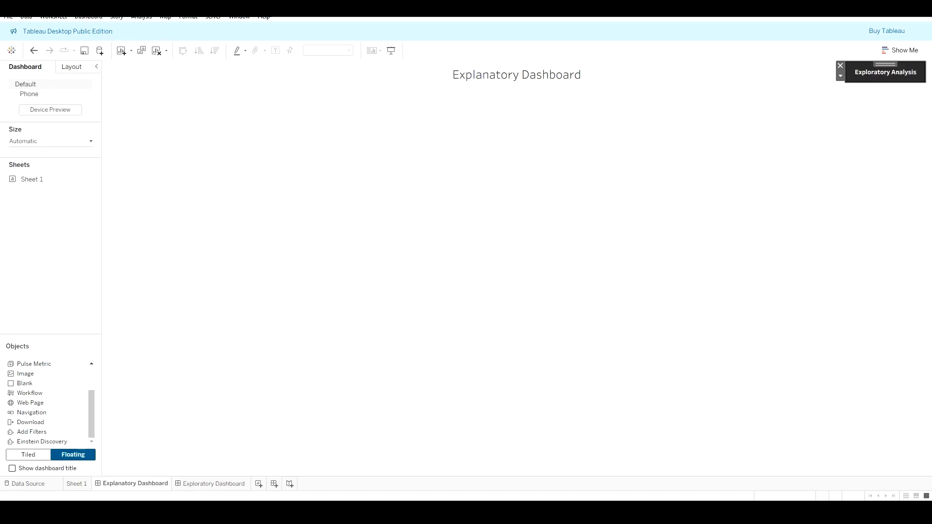
key("alt+Tab")
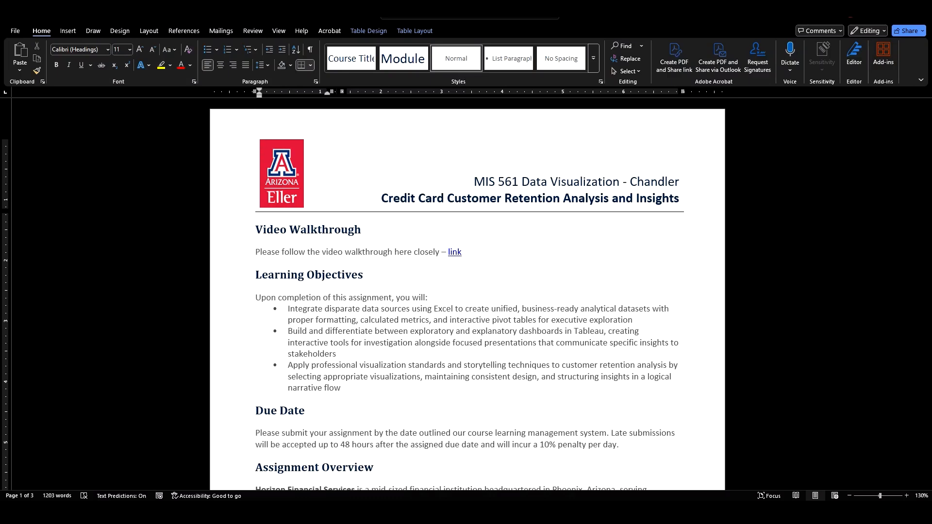
key("alt+Tab")
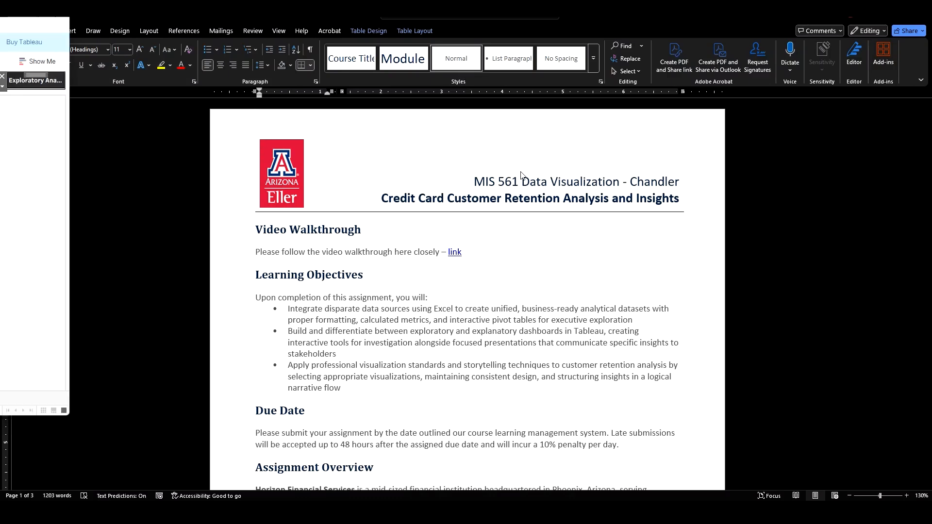
key("super+shift+Right")
left_click(736, 48)
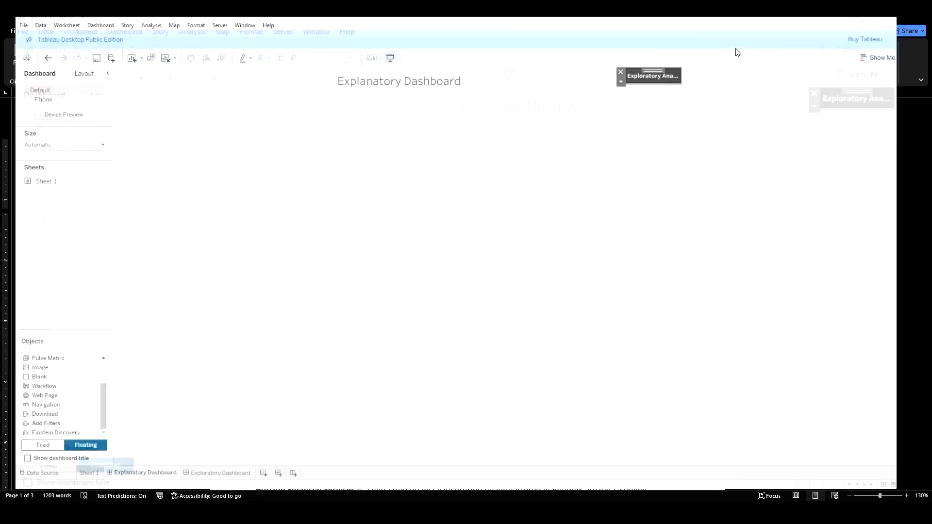
Step: Test the navigation button in presentation mode and exit presentation mode
left_click(390, 51)
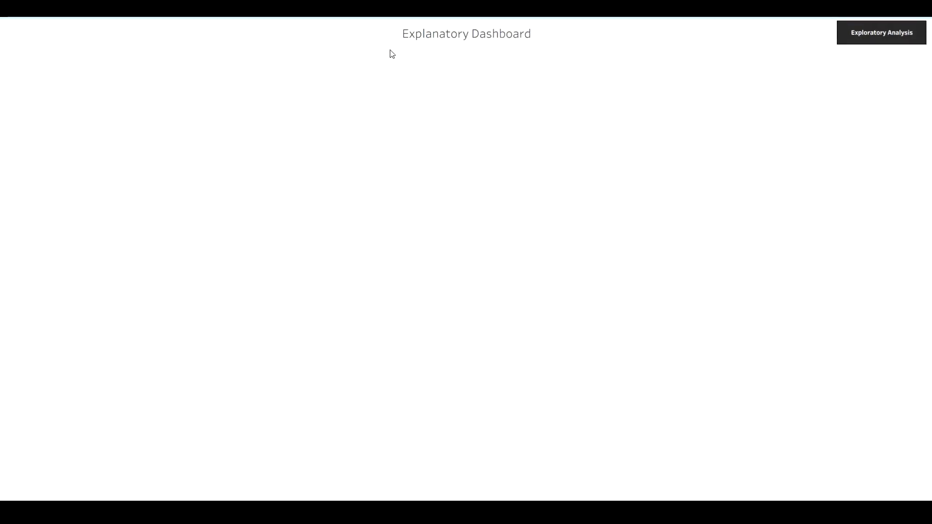
left_click(876, 31)
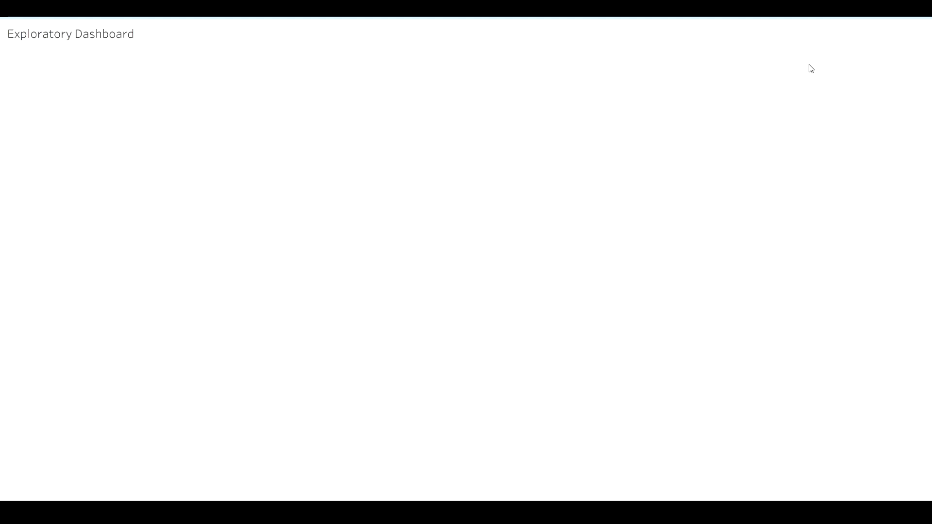
key("Escape")
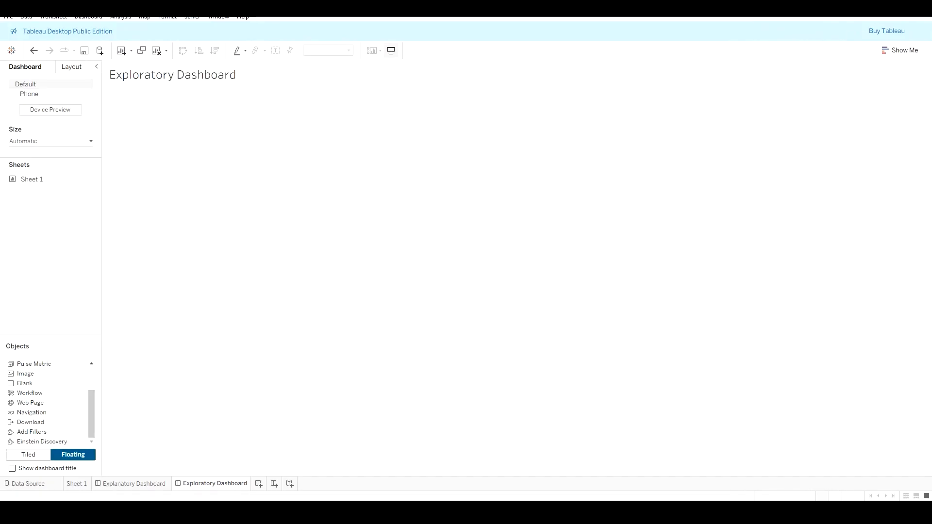
Step: Delete the empty Exploratory Dashboard sheet
left_click(146, 485)
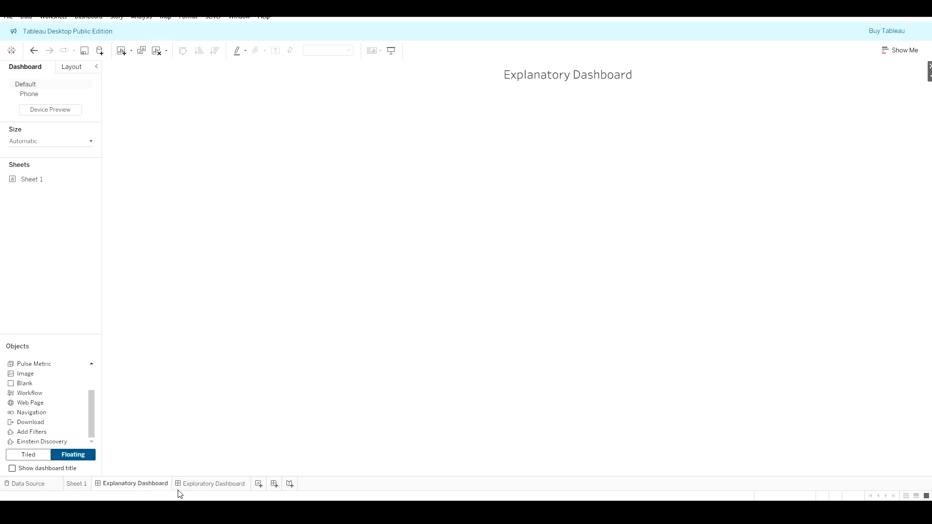
left_click(198, 485)
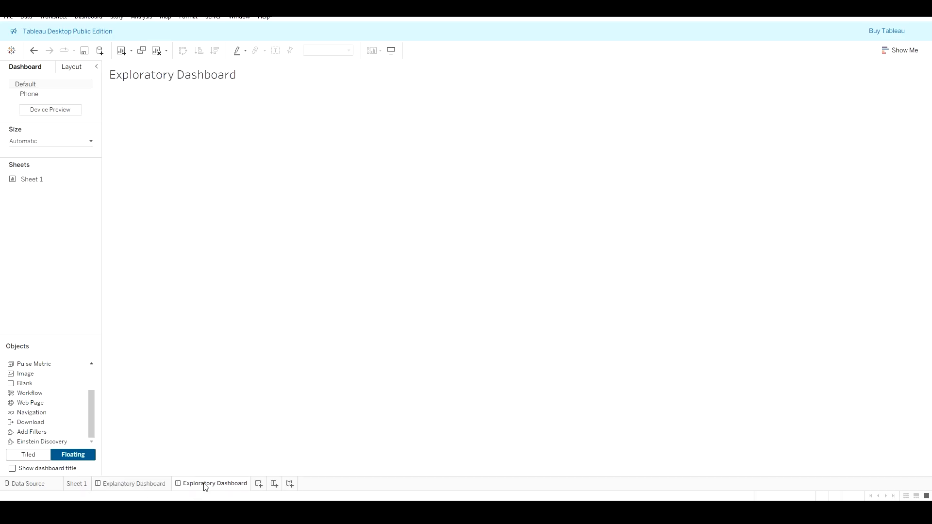
left_click(138, 486)
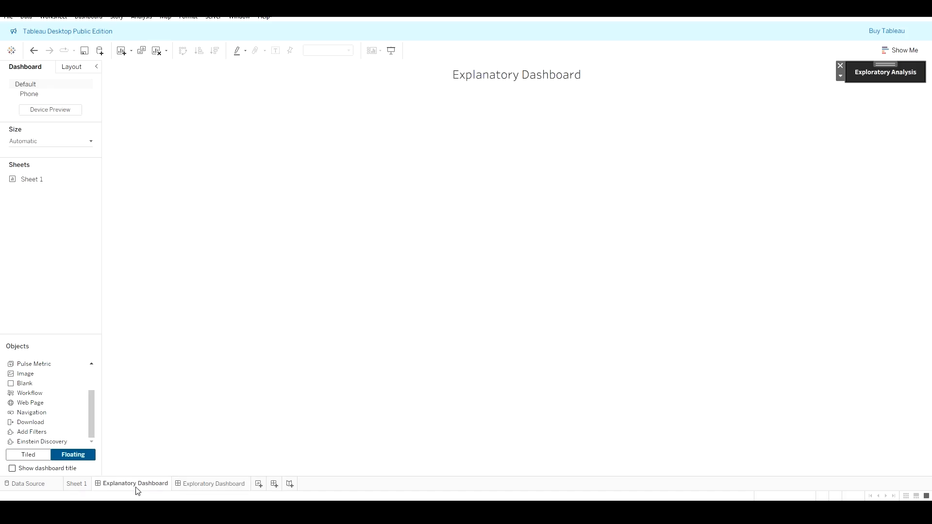
left_click(210, 485)
right_click(206, 488)
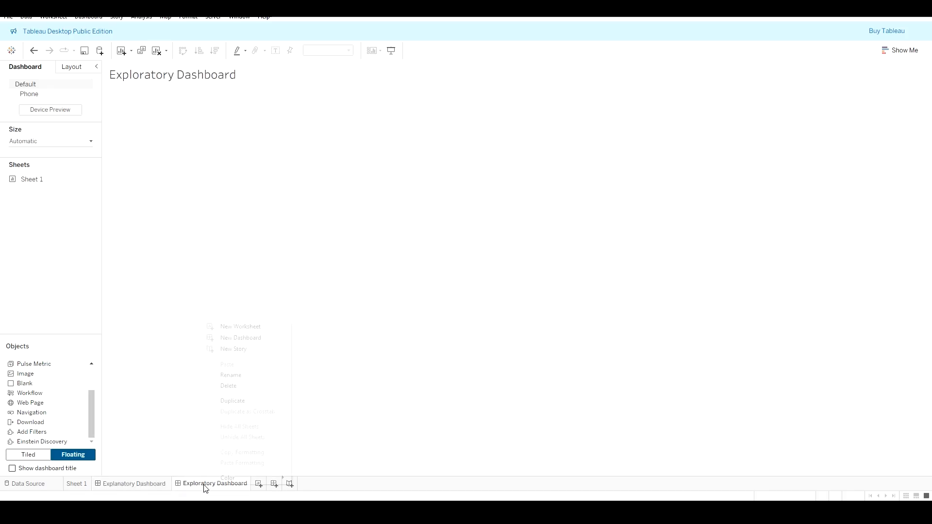
left_click(252, 383)
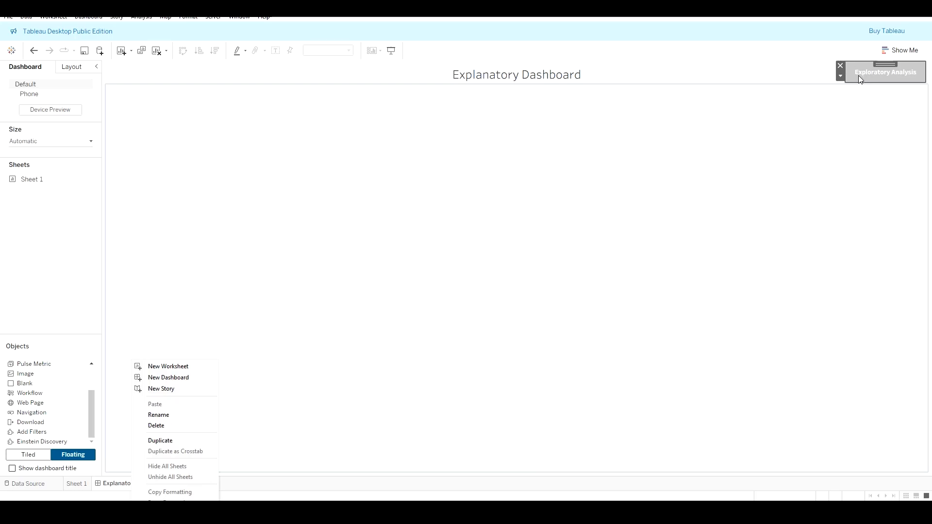
Step: Duplicate the Explanatory Dashboard and rename the copy Exploratory Dashboard
left_click(189, 440)
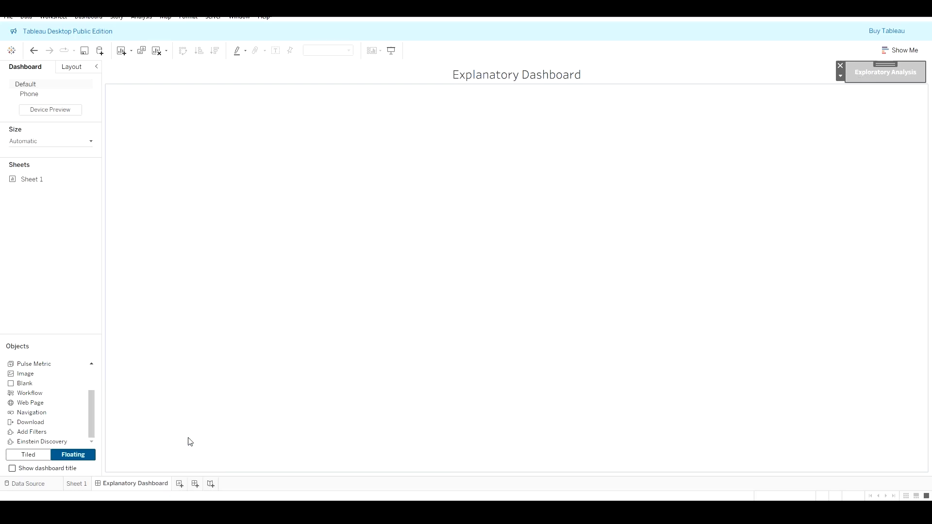
right_click(198, 485)
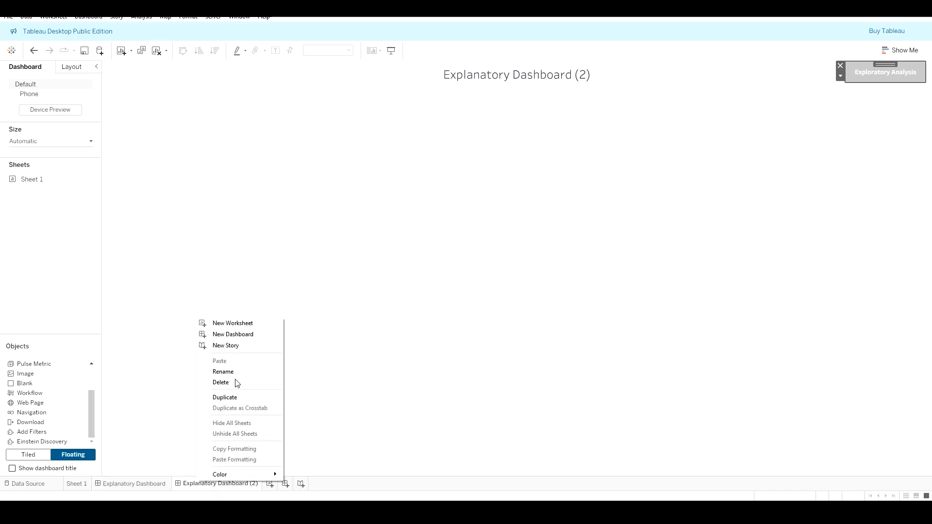
left_click(234, 374)
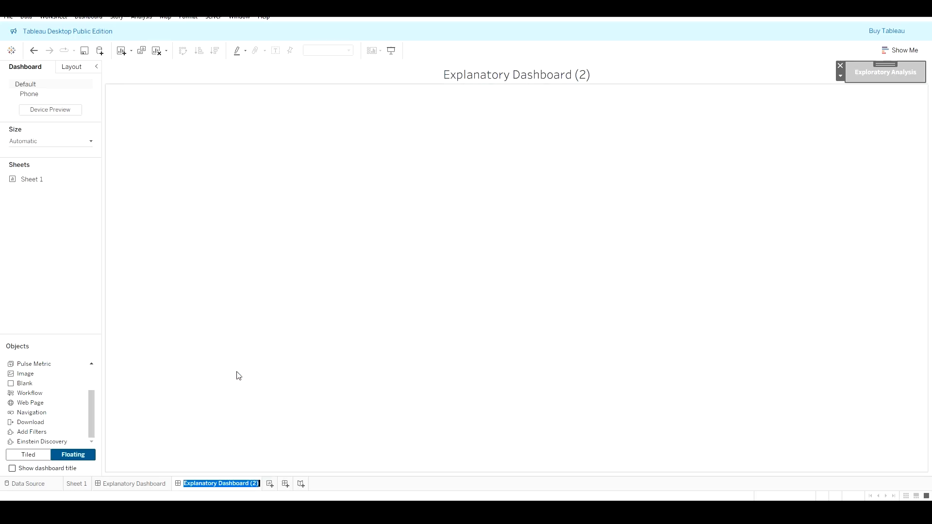
type("E")
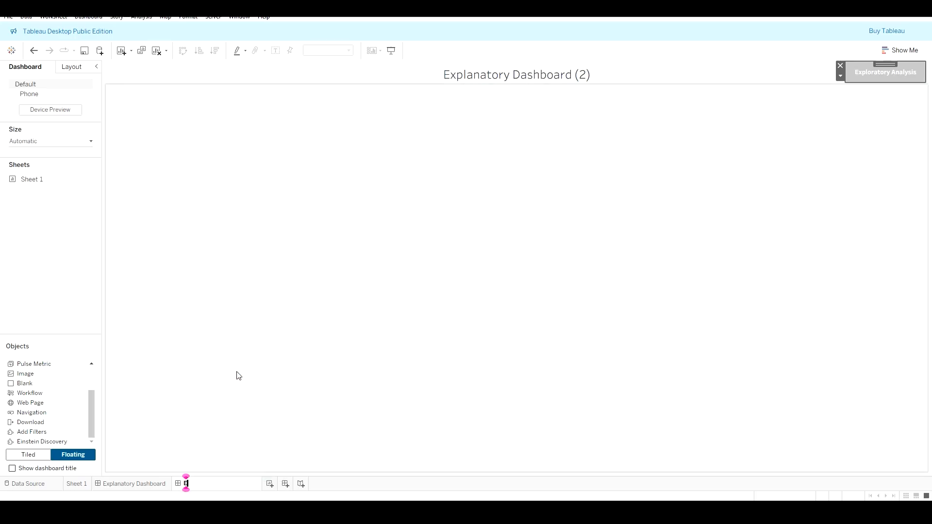
type("xploratory Dashboard")
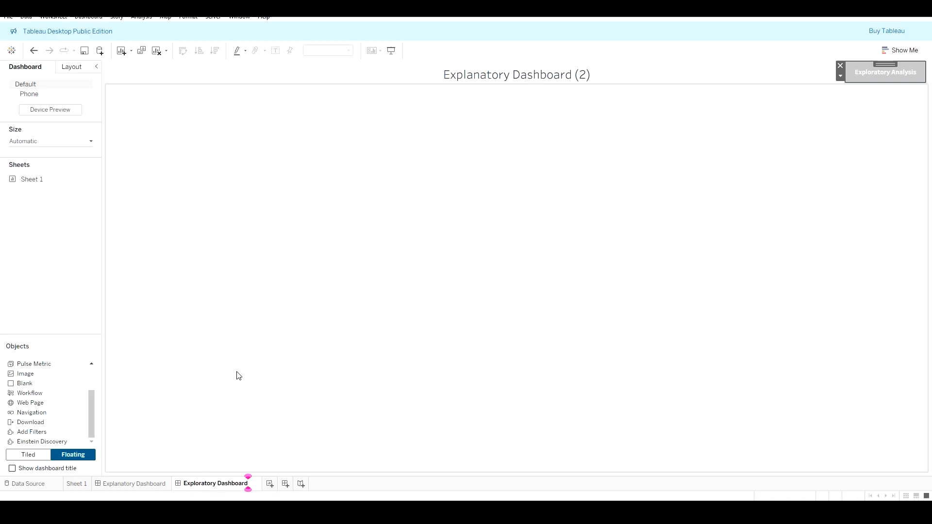
key("Return")
Step: Move the Exploratory Dashboard tab ahead of the Explanatory Dashboard tab
double_click(209, 485)
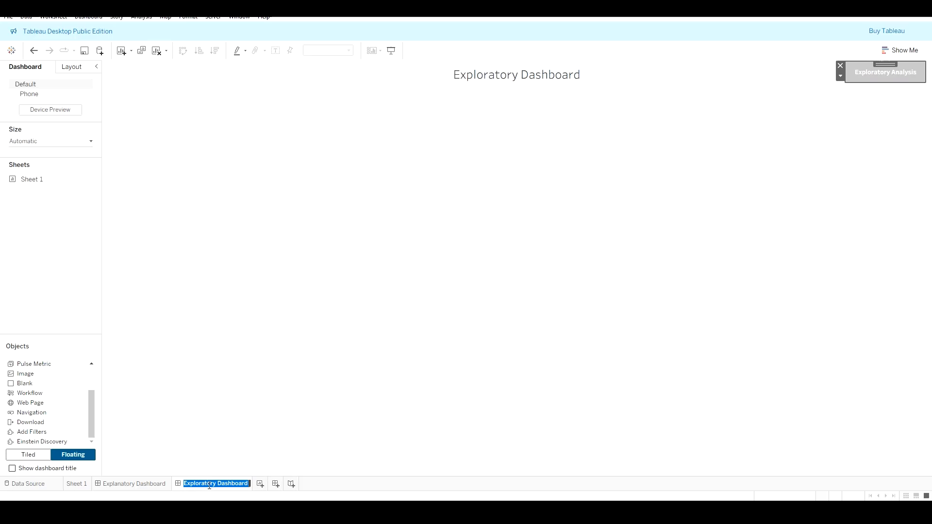
left_click(519, 82)
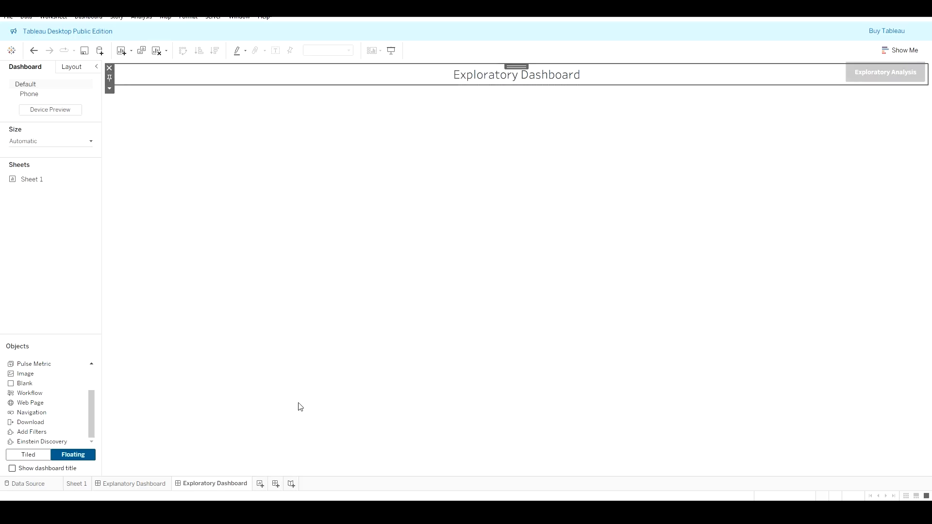
left_click_drag(209, 485, 100, 485)
left_click(234, 485)
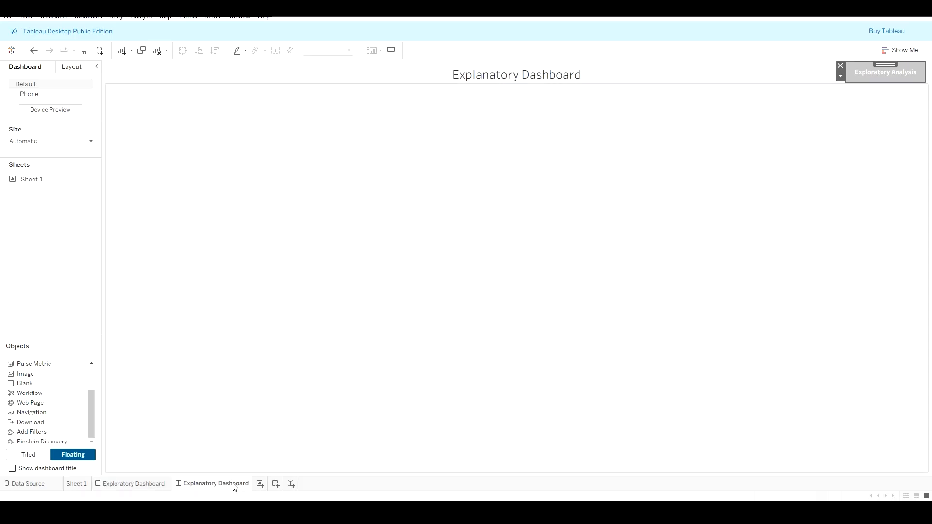
left_click(156, 488)
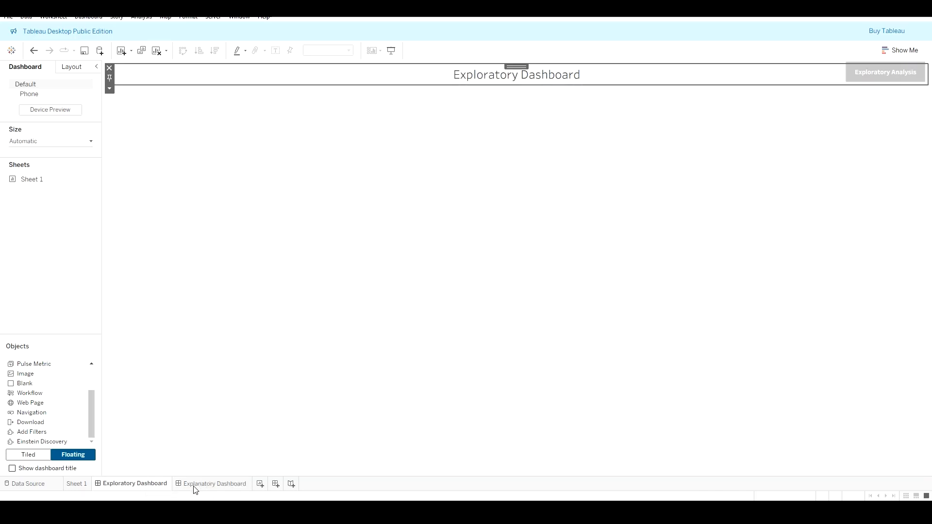
Step: On the Exploratory Dashboard, edit the navigation button to navigate to the Explanatory Dashboard
left_click(881, 76)
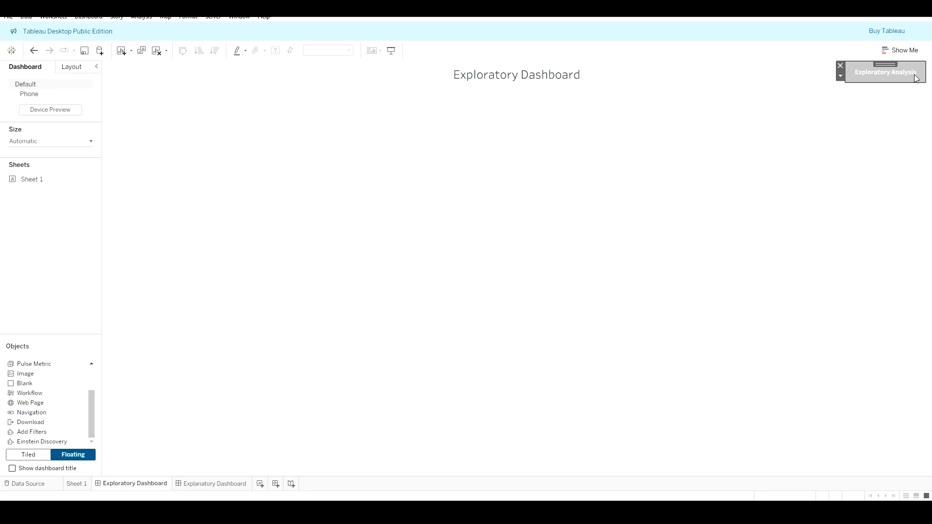
left_click(841, 76)
left_click(861, 89)
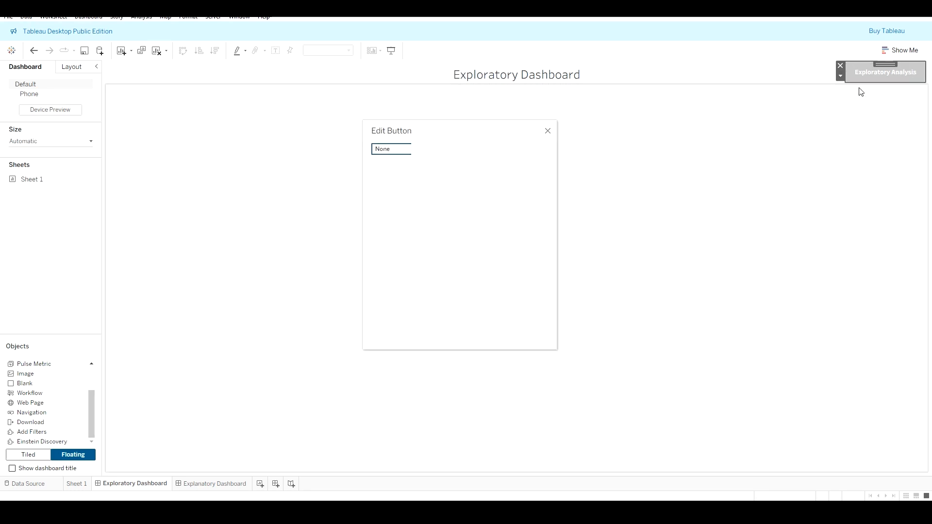
left_click(411, 174)
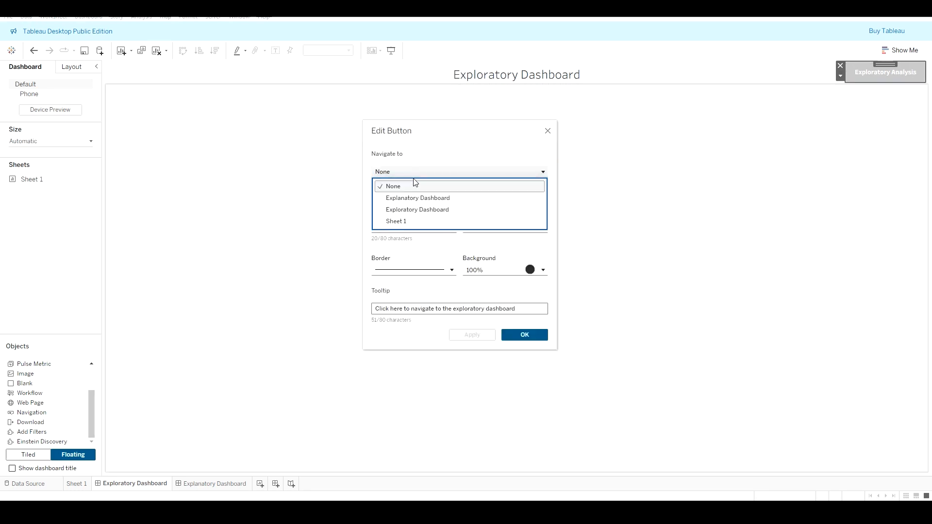
left_click(421, 198)
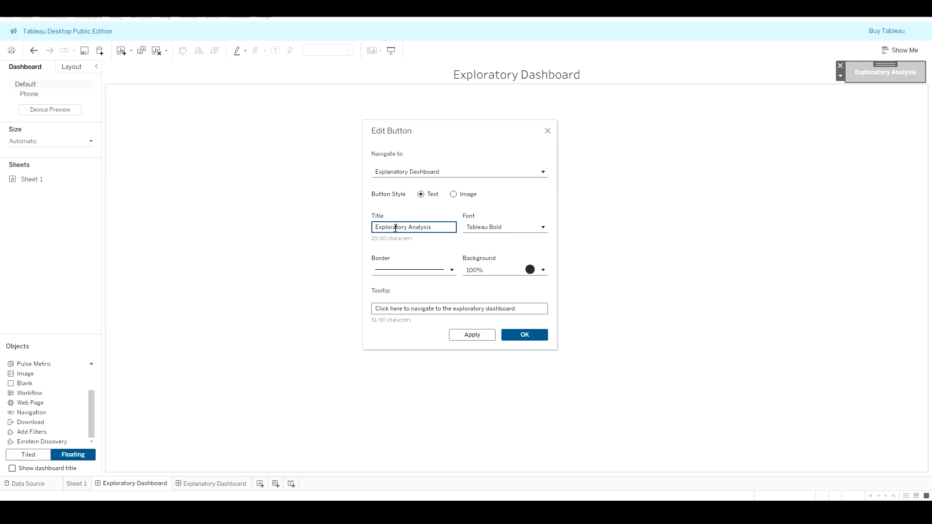
Step: Change the button title to Explanatory Analysis and its tooltip to 'Click here to navigate to the explanatory dashboard', then apply
left_click_drag(407, 228, 387, 229)
type("anatory")
left_click(469, 310)
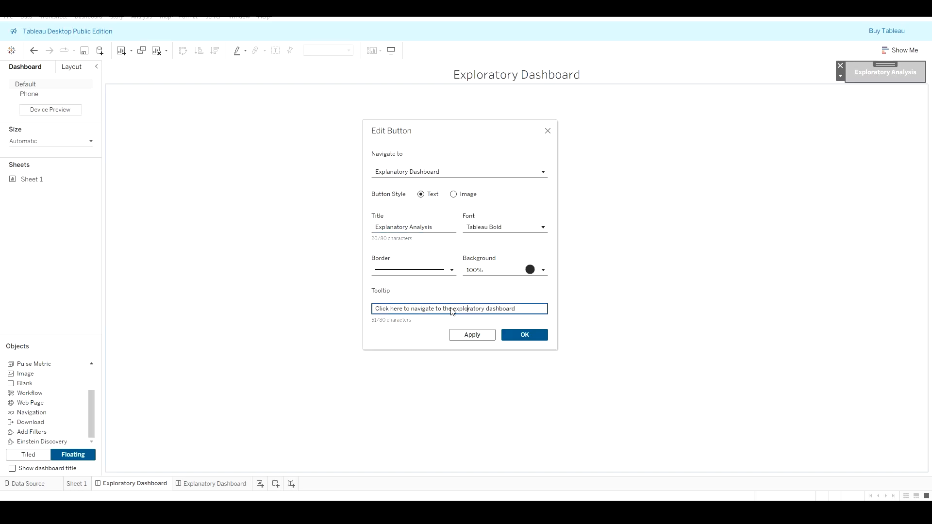
left_click(484, 310)
key("BackSpace")
key("BackSpace")
key("BackSpace")
key("BackSpace")
key("BackSpace")
key("BackSpace")
key("BackSpace")
type("anatory")
left_click(473, 335)
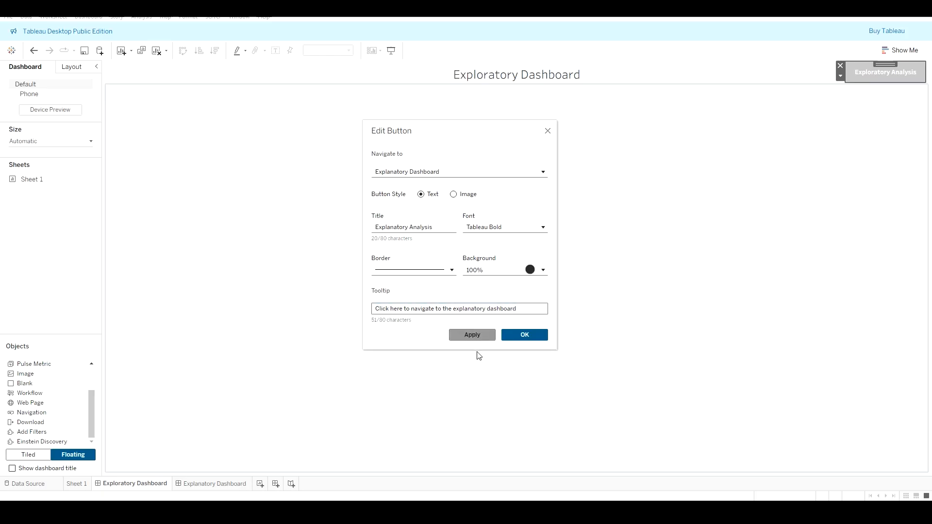
left_click(525, 334)
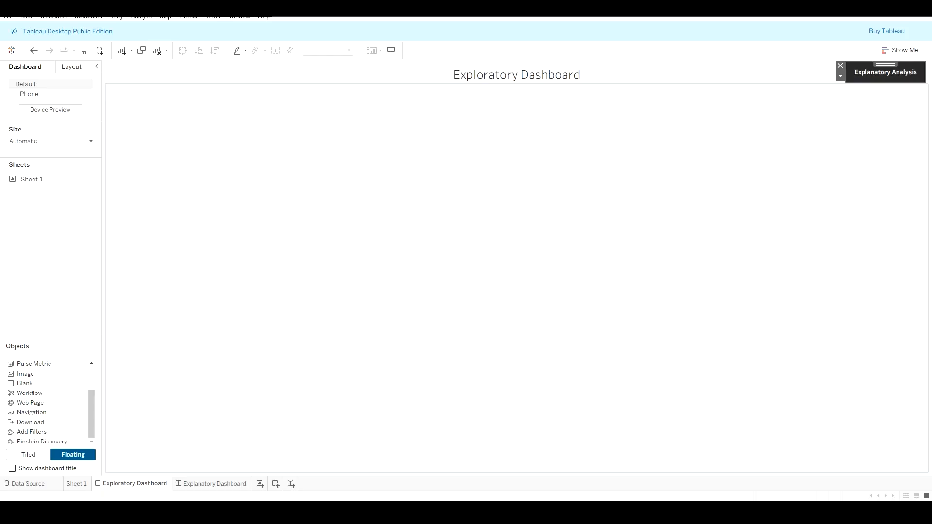
Step: Go to the Explanatory Dashboard and set its navigation button to navigate to the Exploratory Dashboard
left_click(874, 79, "alt")
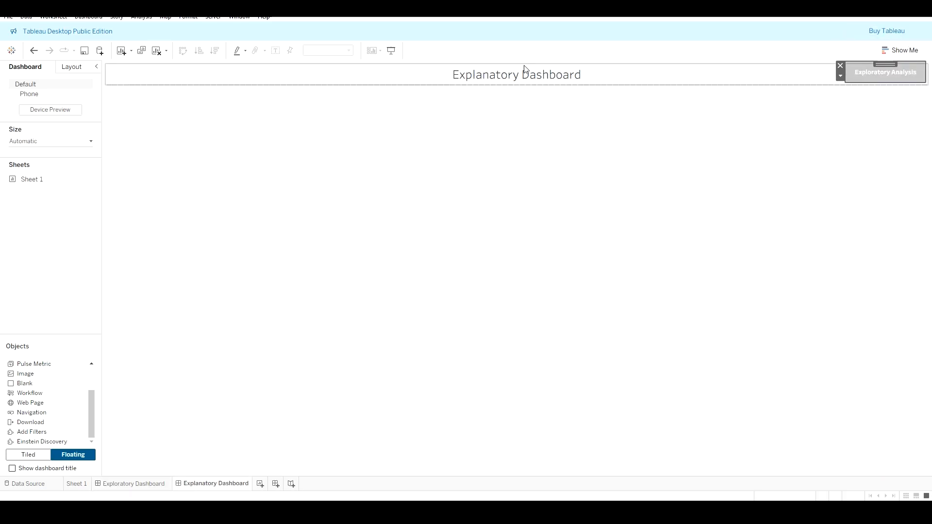
left_click(841, 79)
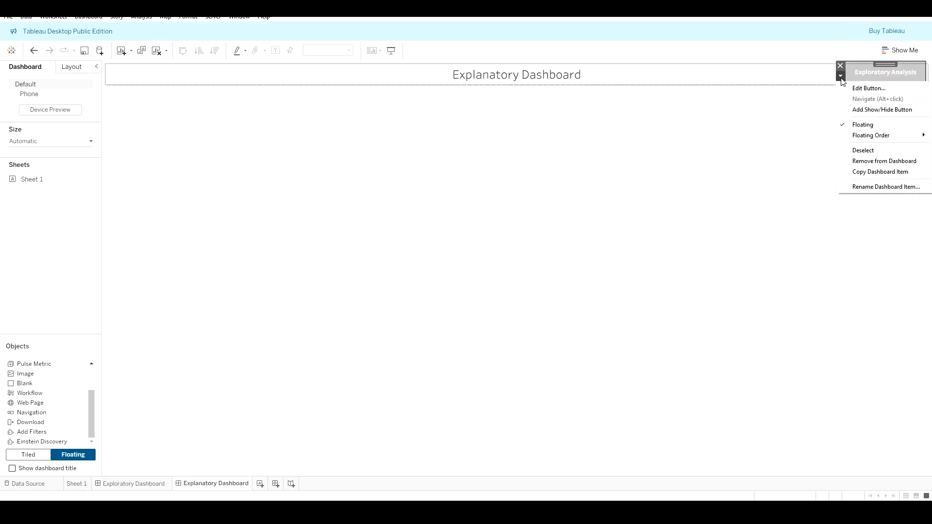
left_click(877, 92)
left_click(474, 173)
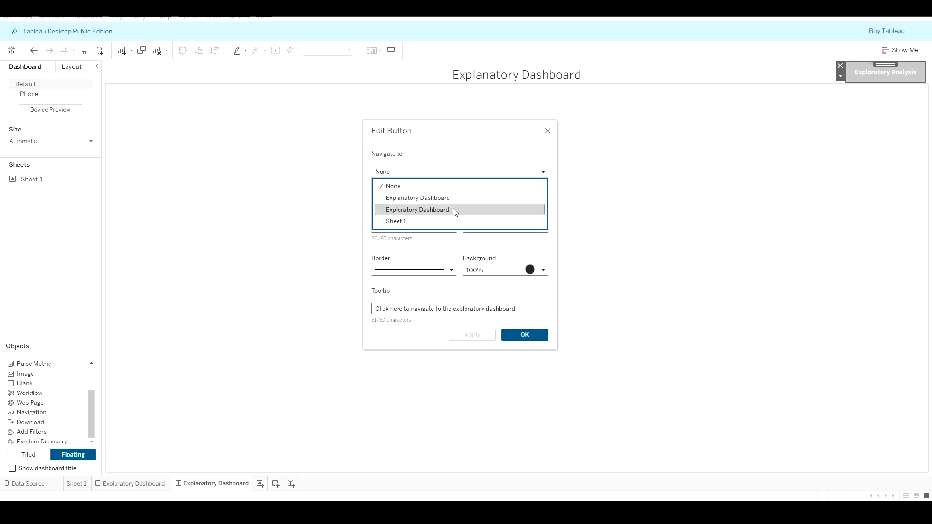
left_click(455, 211)
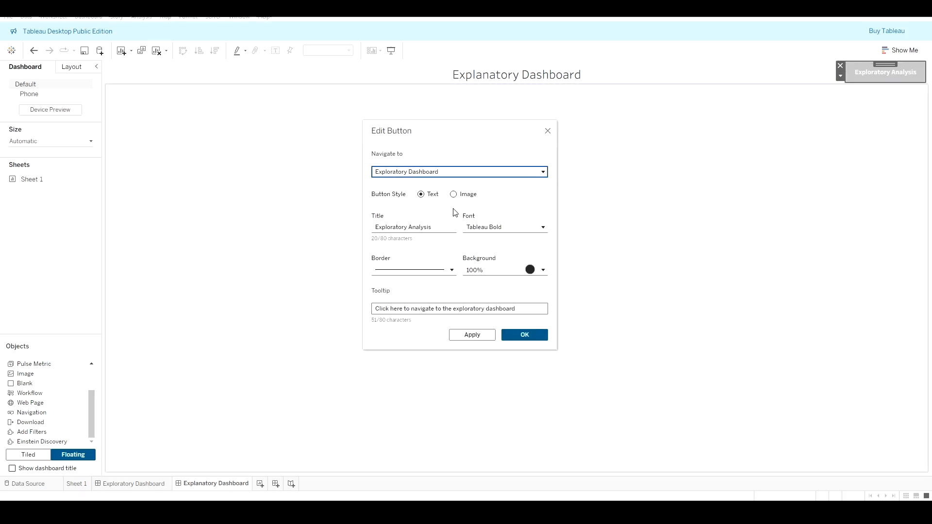
left_click(525, 335)
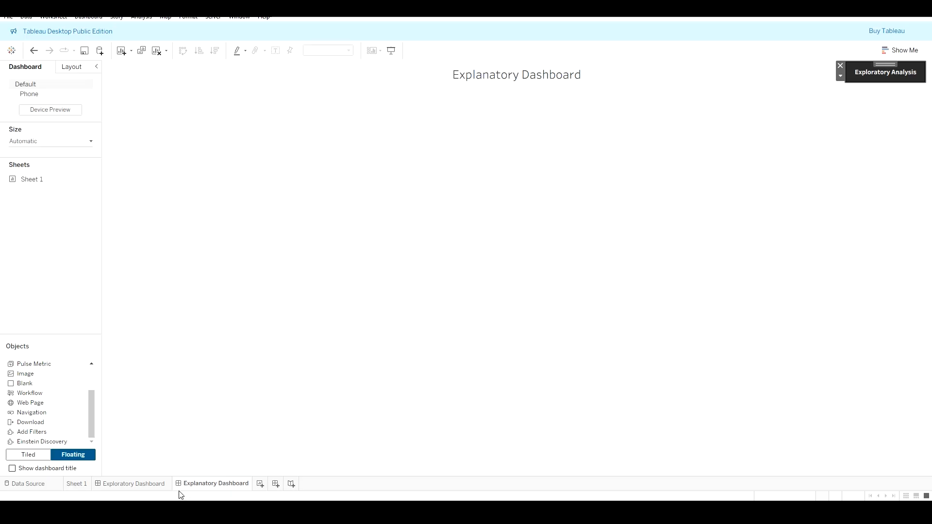
Step: On the Exploratory Dashboard, add a floating Text object placed in the top-left corner
left_click(142, 487)
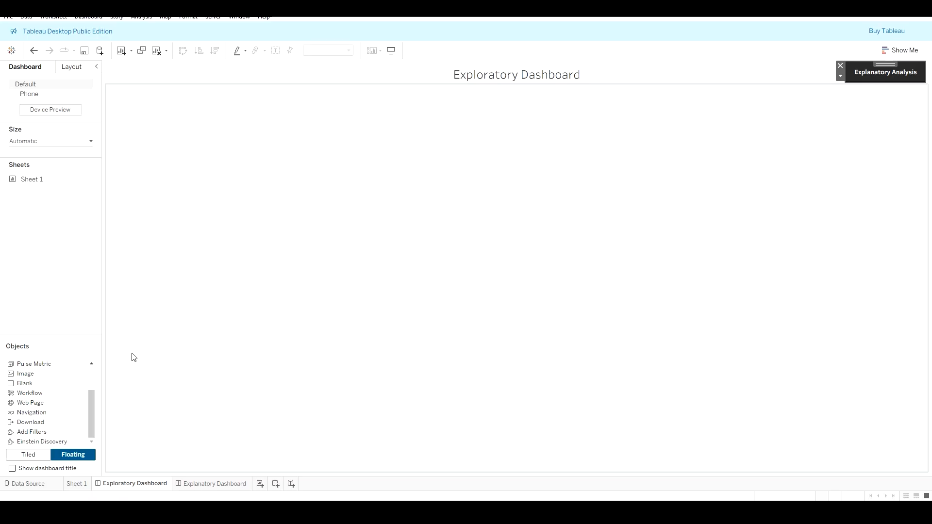
mouse_move(93, 420)
left_mouse_down()
mouse_move(91, 392)
mouse_move(91, 426)
mouse_move(91, 402)
left_mouse_up()
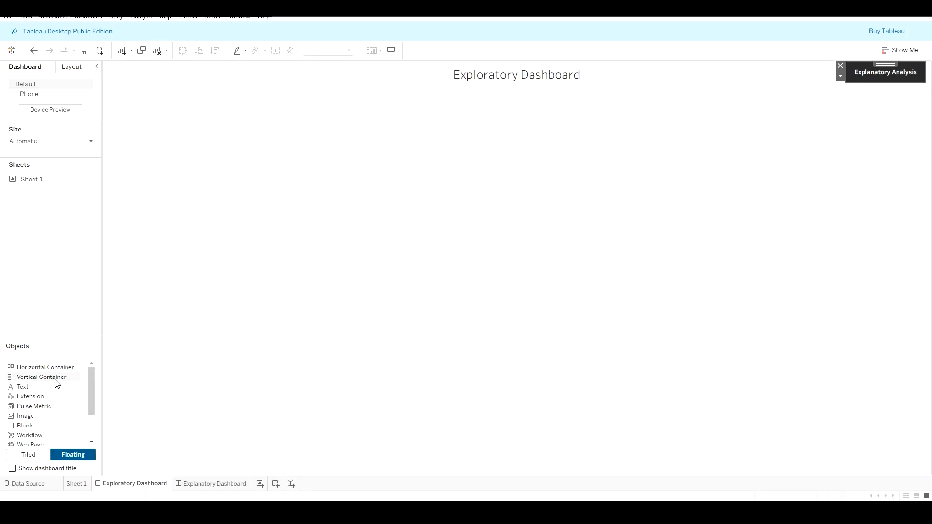
left_click(13, 469)
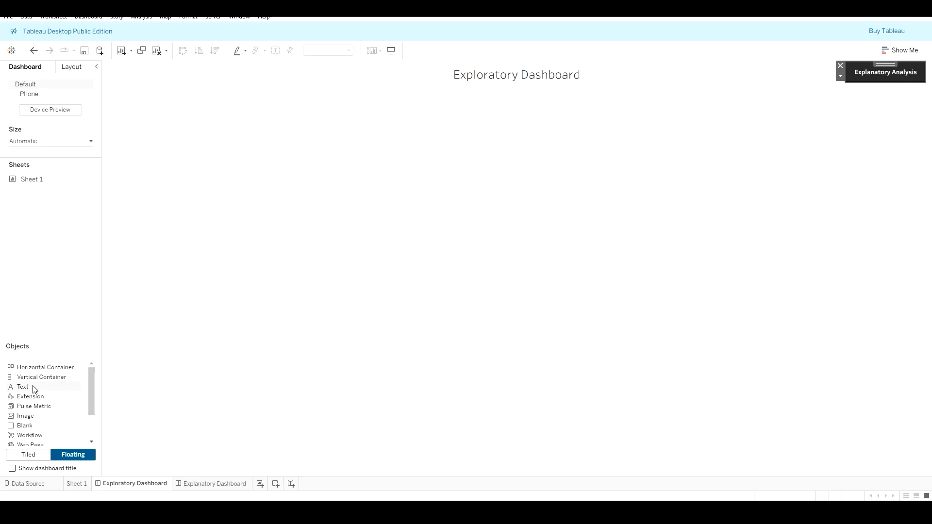
left_click_drag(34, 389, 143, 406)
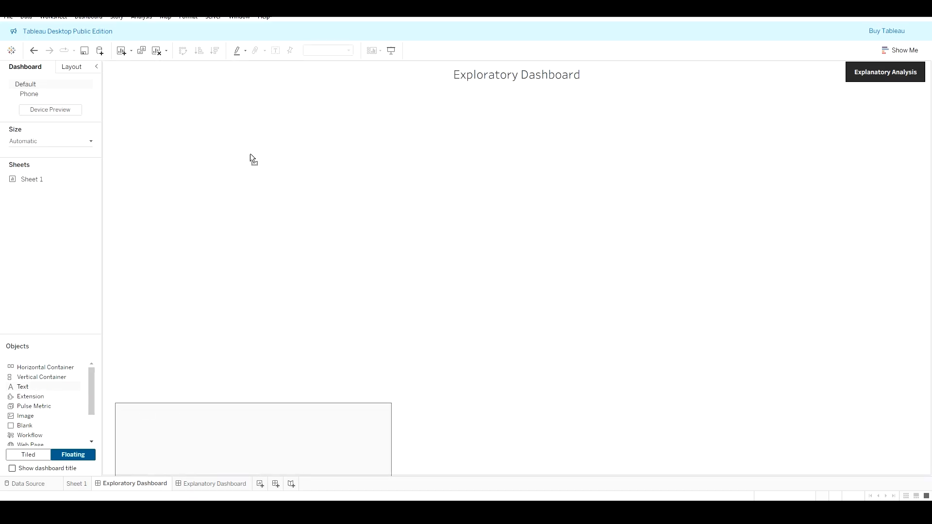
left_click_drag(251, 155, 107, 64)
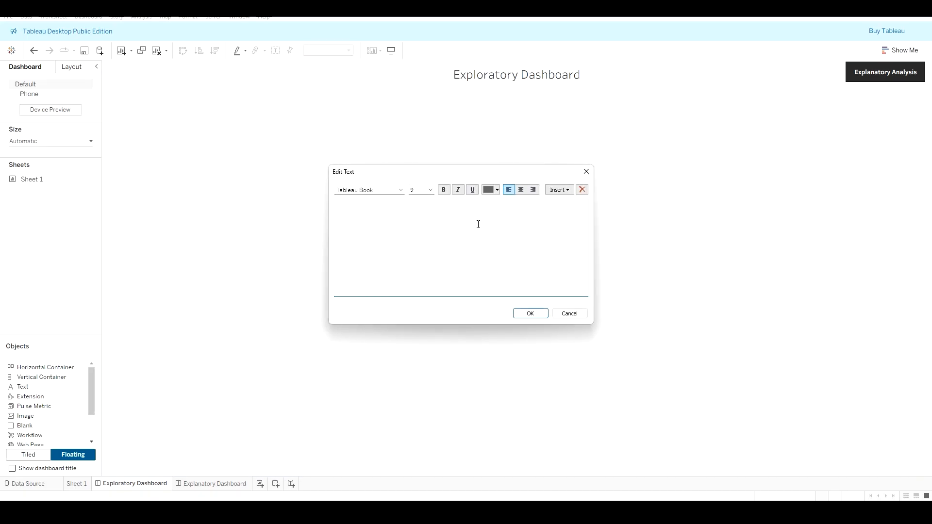
Step: Enter the text 'This will help me give the user more info about the data/case' followed by lines Objective:, Data Source:, Current Date:
type("This will help me give the user more info about the data ")
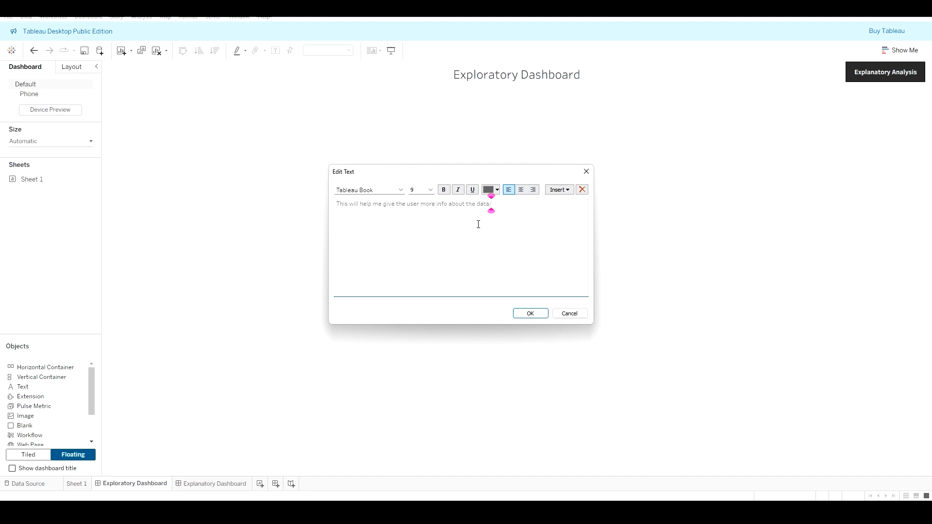
type("/case")
key("Return")
type("Objective :")
key("Return")
type("Data Soruce")
key("BackSpace")
key("BackSpace")
key("BackSpace")
key("BackSpace")
type("urce:")
key("Return")
type("Current")
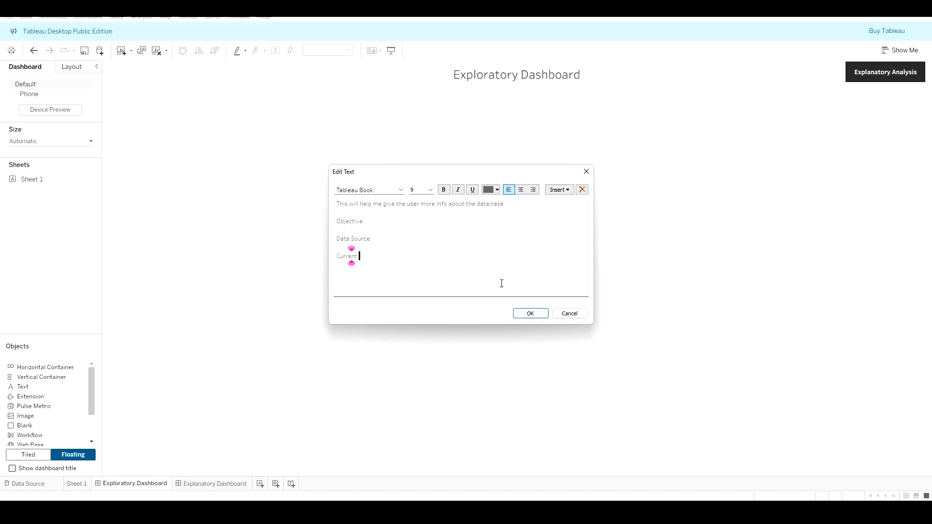
type(" Date:")
Step: Select all the text, change its font colour, and confirm the text edit
left_click_drag(375, 256, 313, 196)
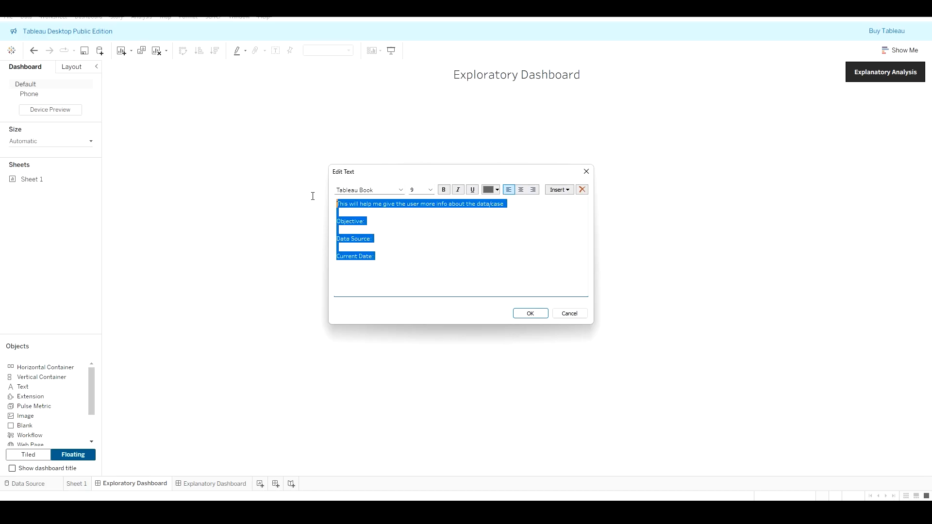
left_click(497, 189)
left_click(489, 199)
left_click(530, 314)
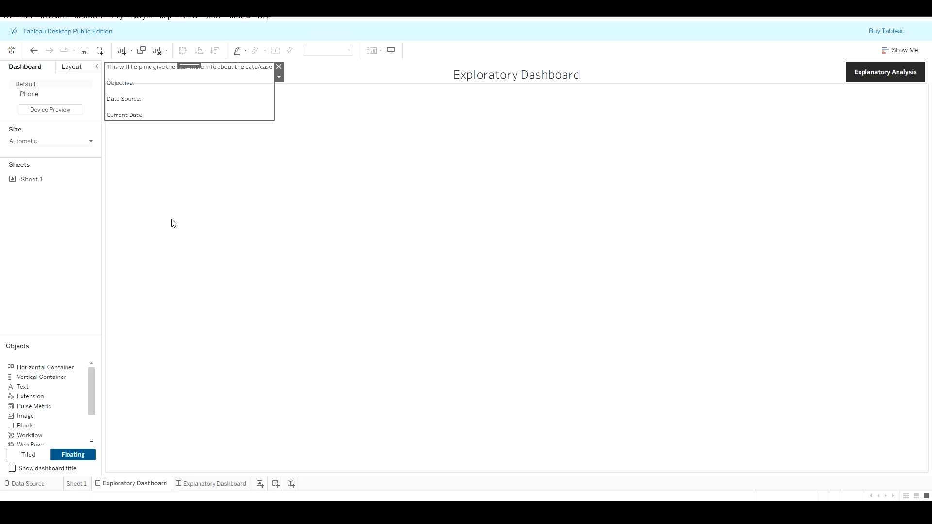
Step: Select the text object through the layout item hierarchy and add a Show/Hide button for it
left_click(237, 173)
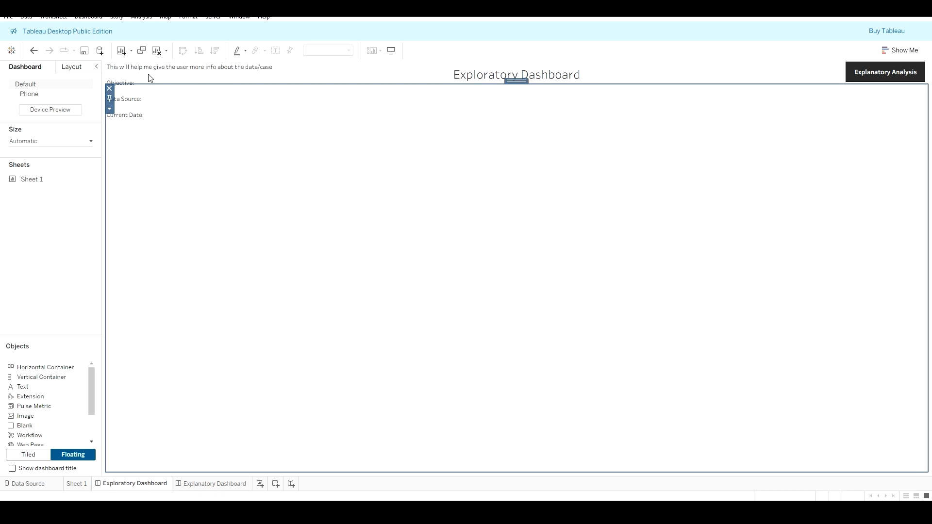
left_click(116, 78)
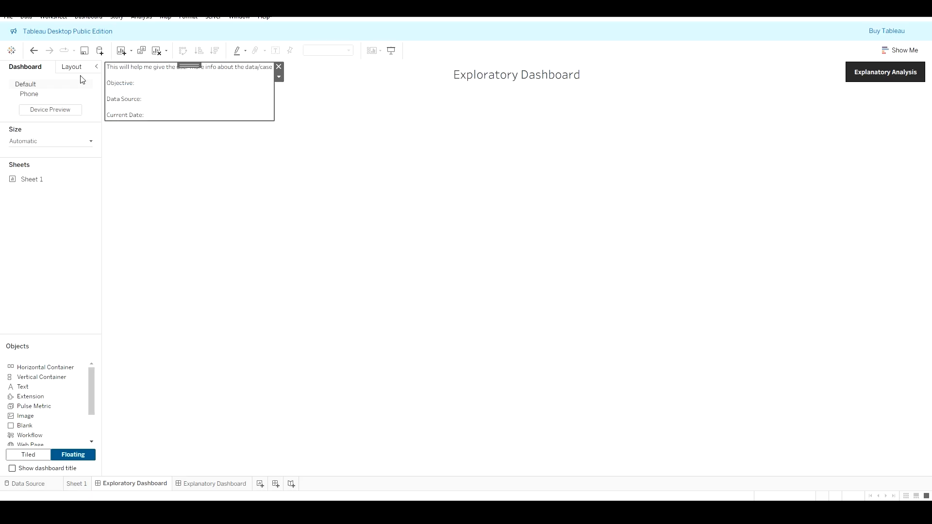
left_click(72, 69)
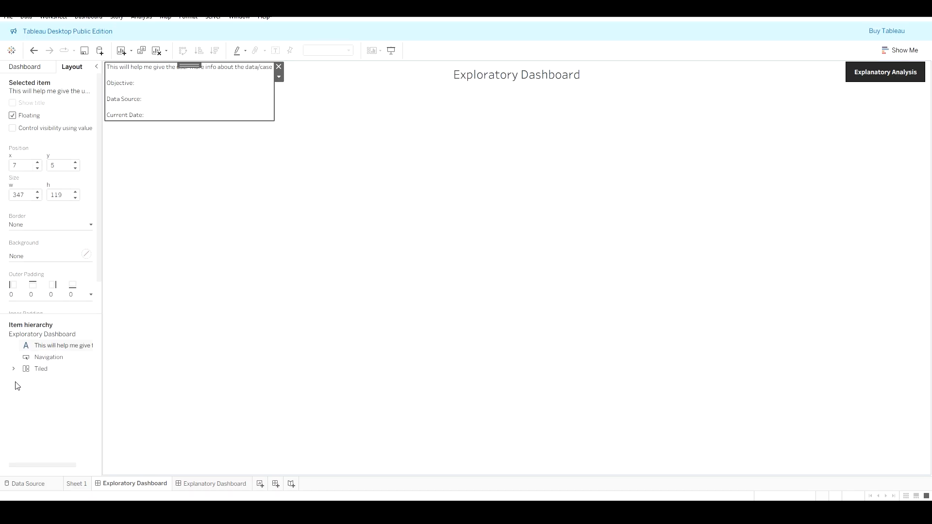
left_click(45, 359)
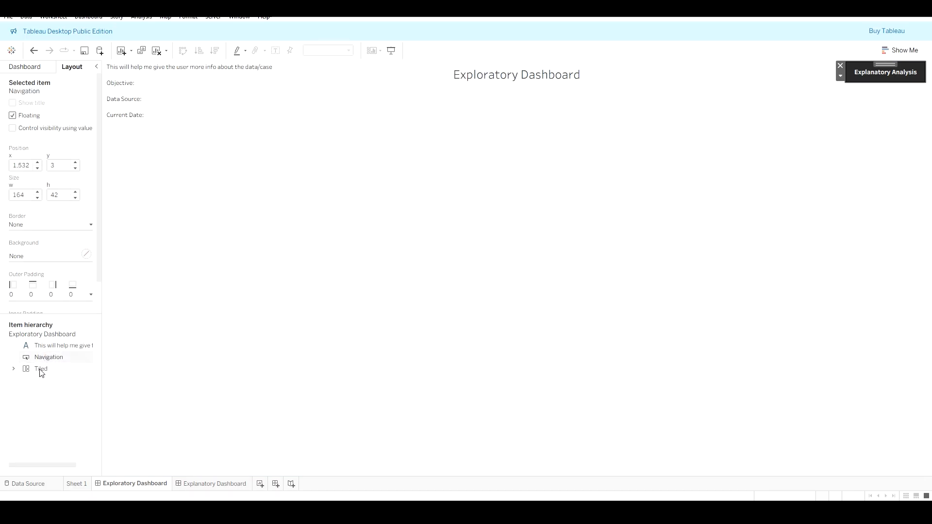
left_click(44, 365)
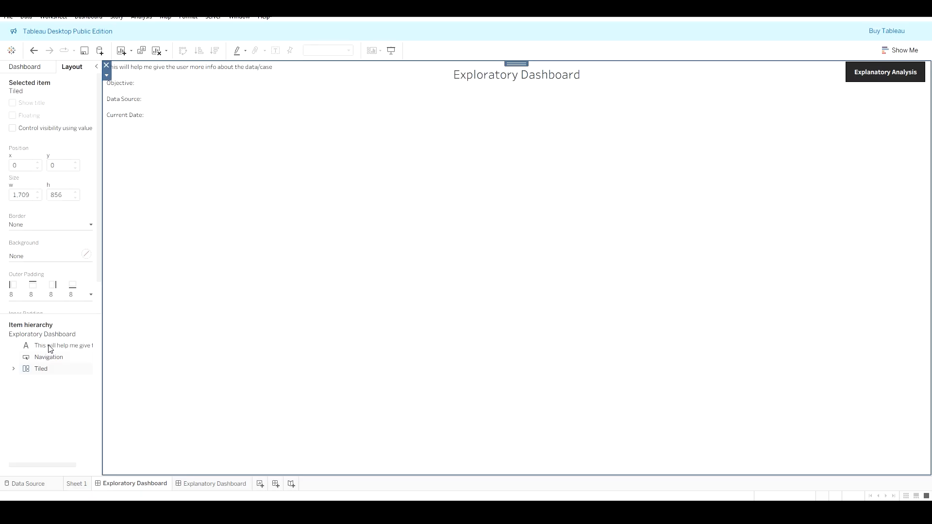
left_click(73, 346)
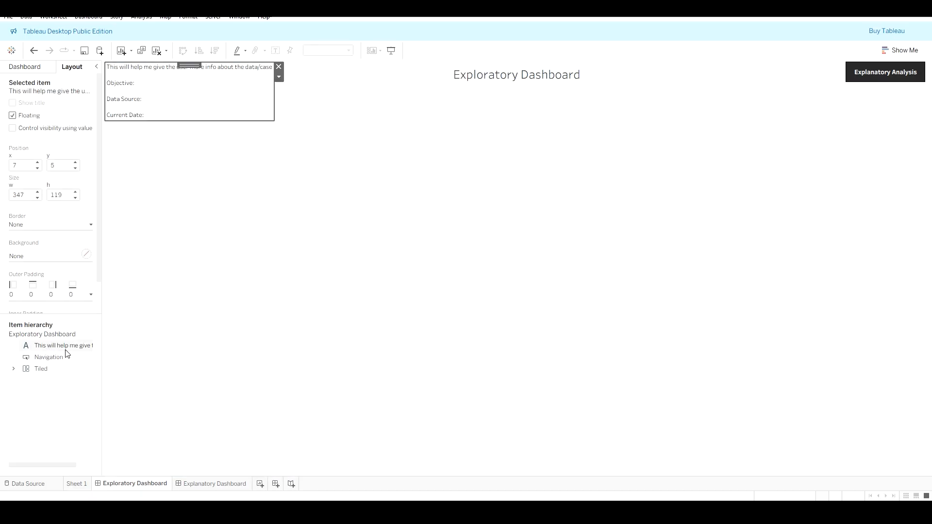
left_click(280, 78)
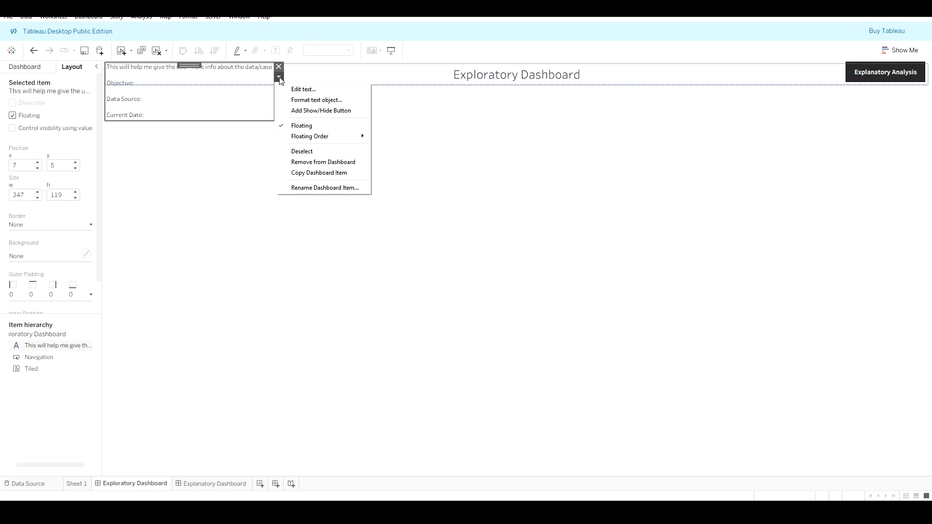
left_click(352, 115)
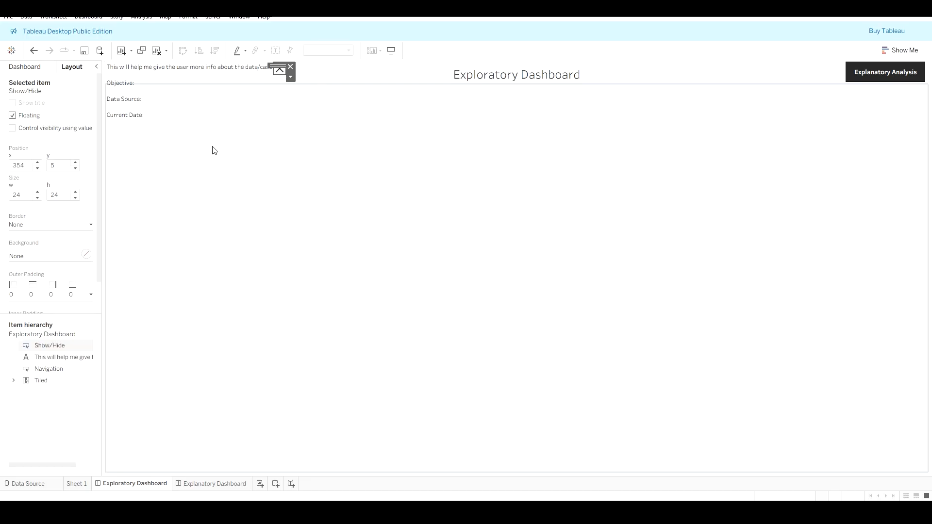
Step: Move the show/hide button to about x 465, y 42, beside the text block
left_click(285, 83)
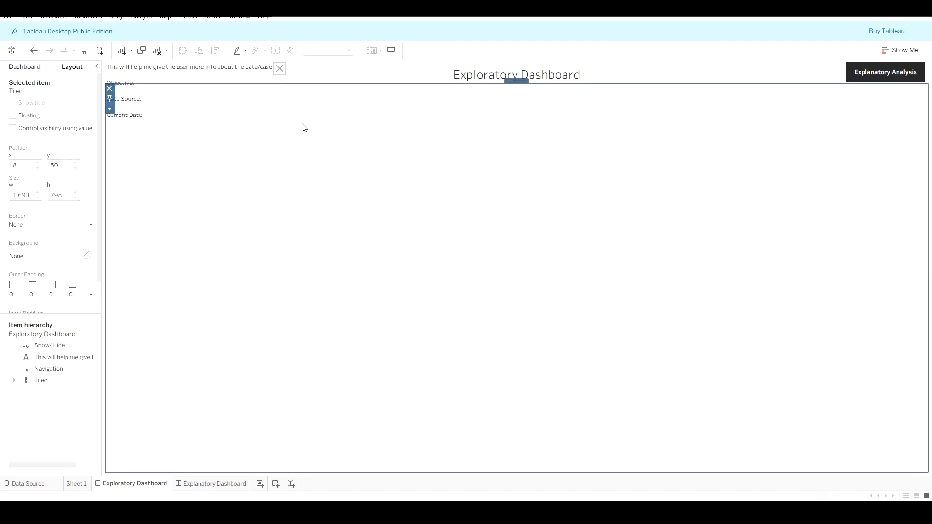
left_click(279, 69)
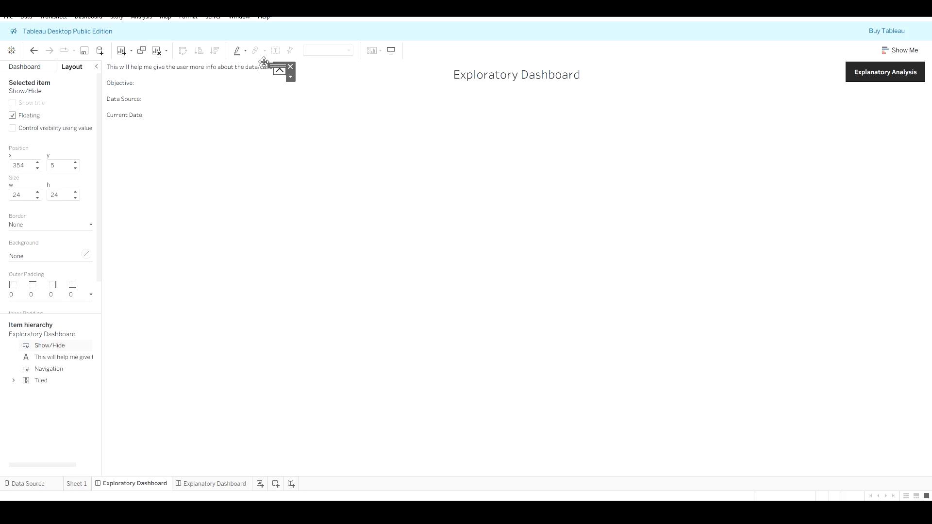
left_click_drag(277, 66, 333, 88)
left_click(335, 91)
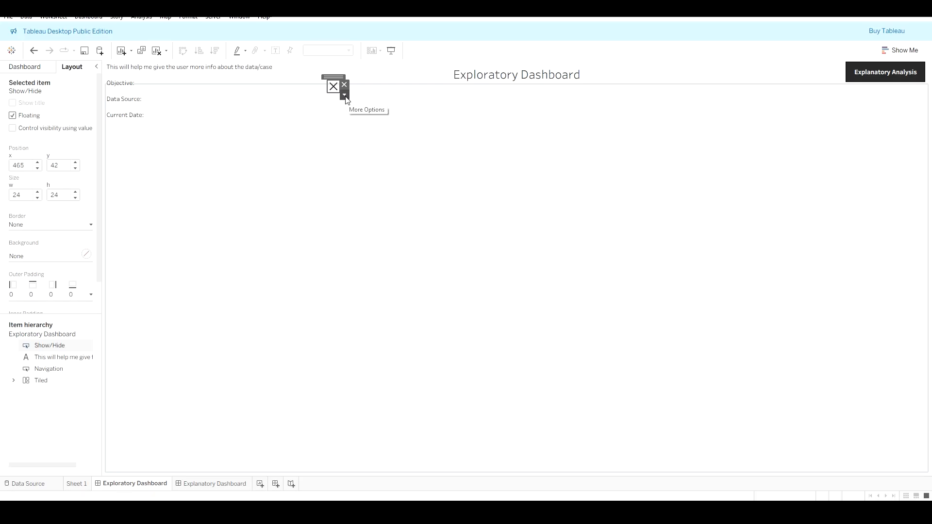
Step: Edit the show/hide button to use a text style titled 'Hide information' and apply it
left_click(344, 96)
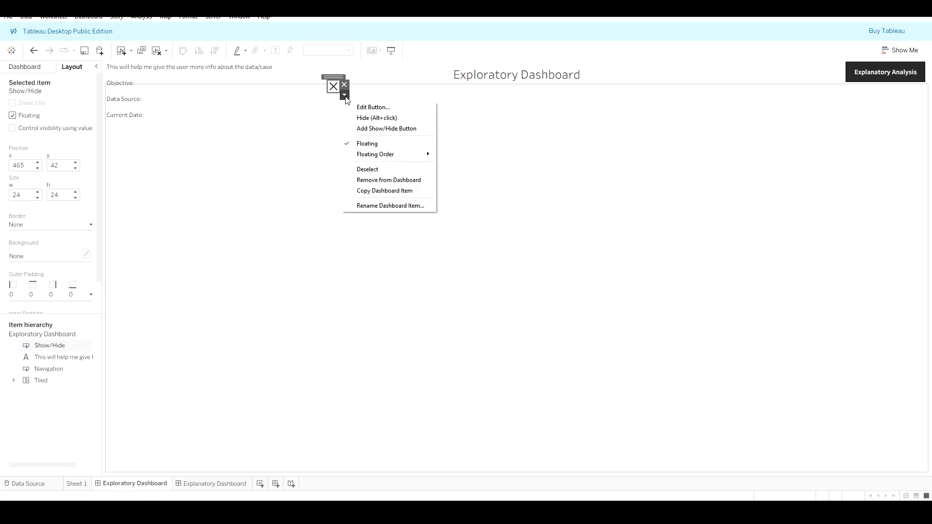
left_click(377, 107)
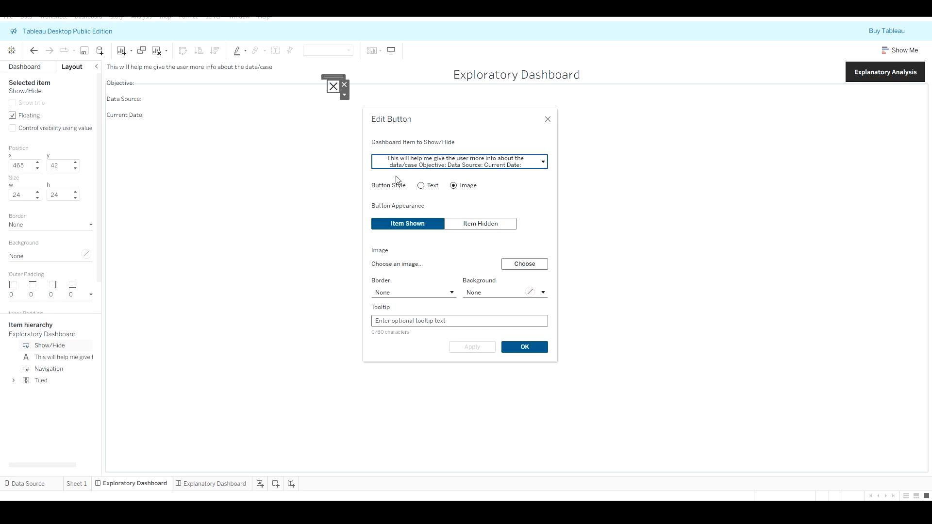
left_click(421, 186)
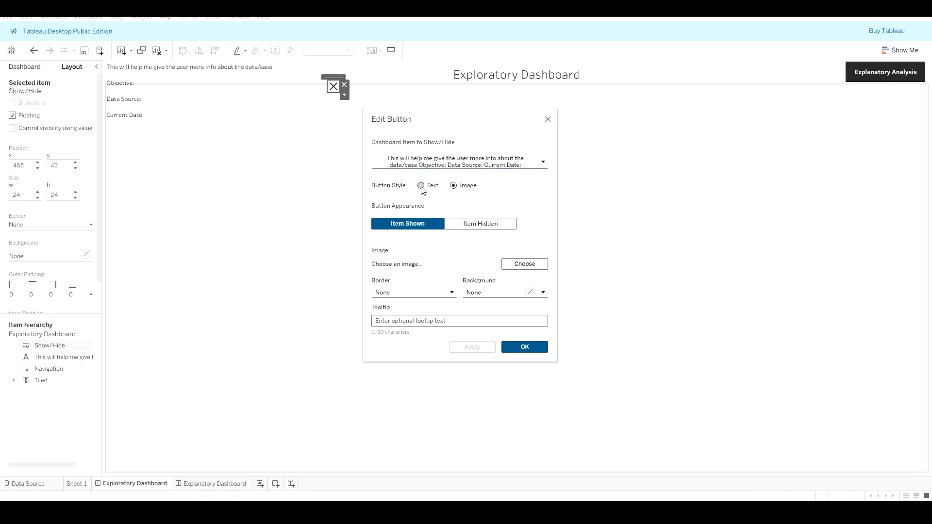
left_click(399, 254)
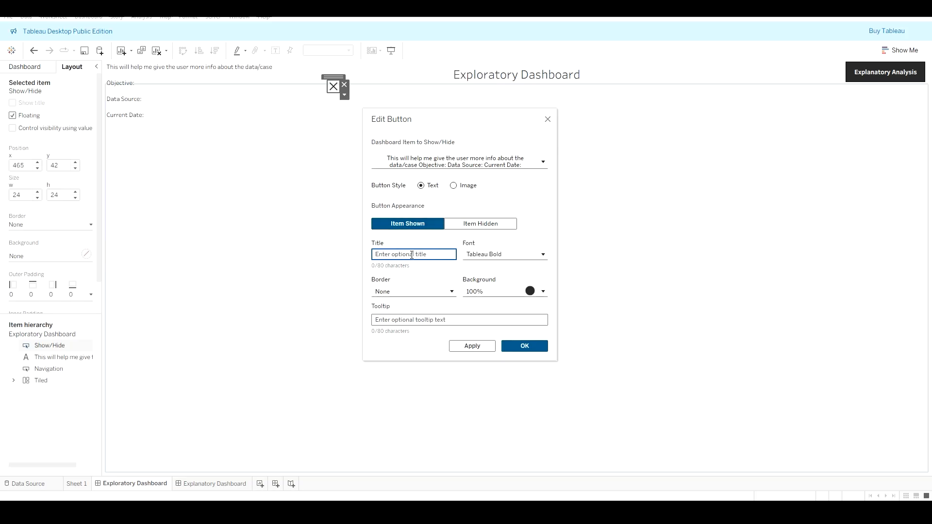
type("Hide information")
left_click(461, 346)
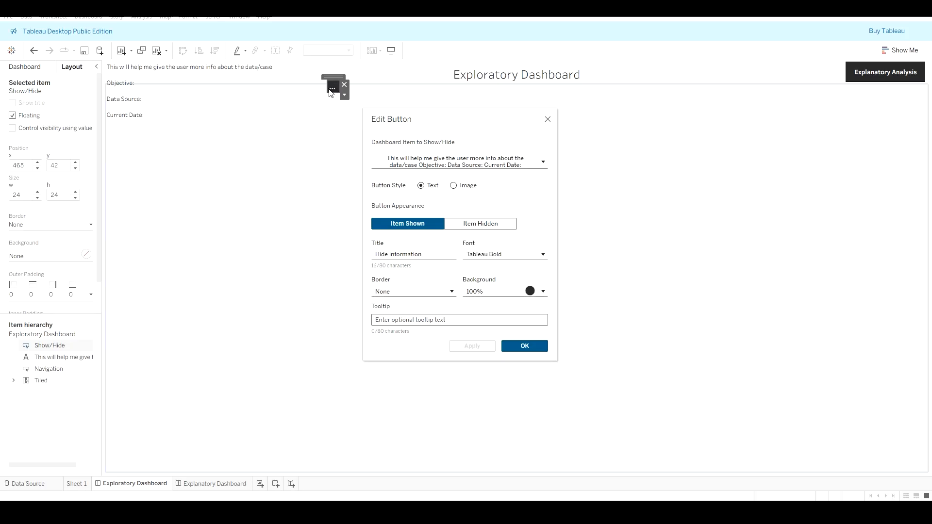
left_click(527, 347)
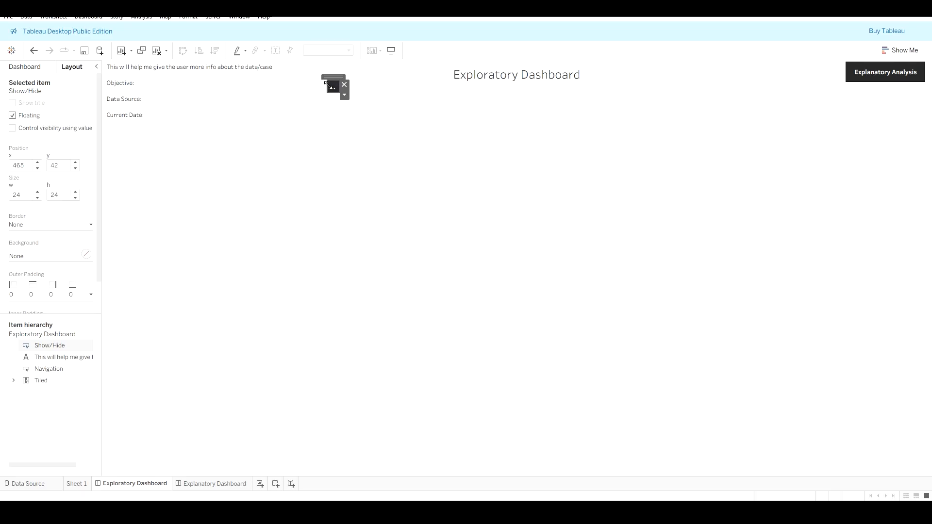
Step: Enlarge the show/hide button to about 150 by 76 so its title fits
mouse_move(330, 86)
left_mouse_down()
mouse_move(303, 89)
mouse_move(322, 90)
mouse_move(325, 101)
left_mouse_up()
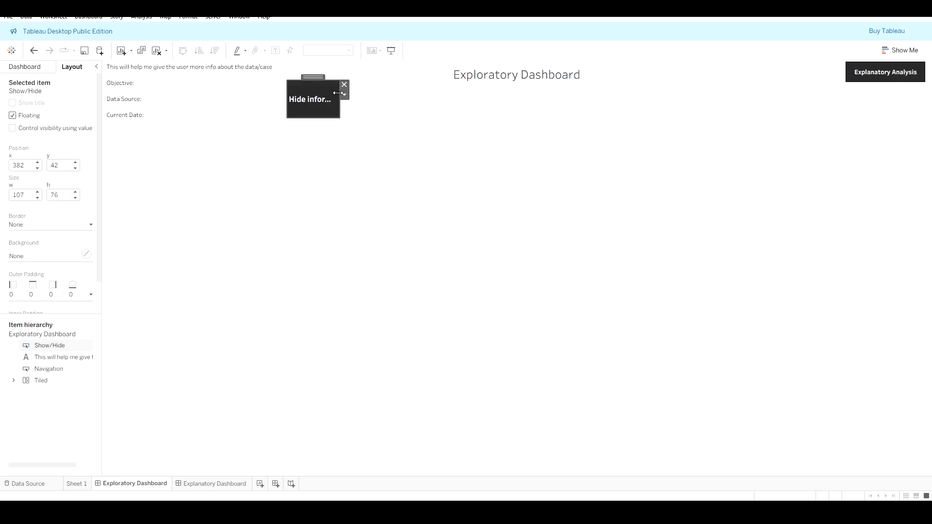
left_click_drag(340, 95, 316, 61)
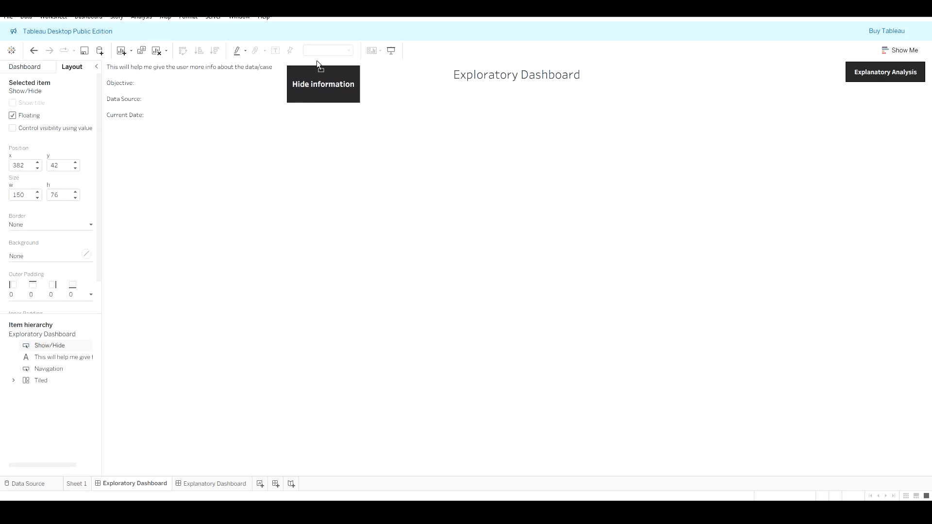
Step: Give the button's hidden-state appearance the title 'Click to learn more' and apply it
left_click(331, 82)
left_click(365, 81)
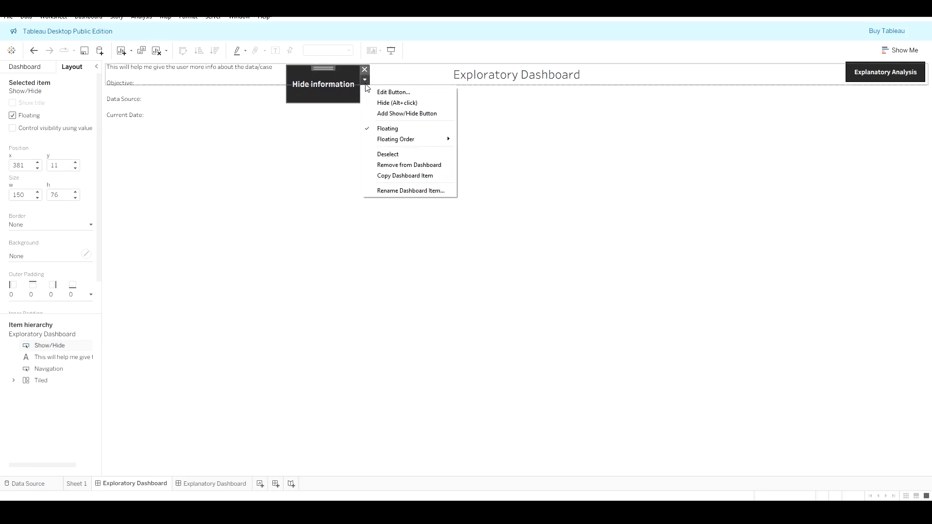
left_click(394, 92)
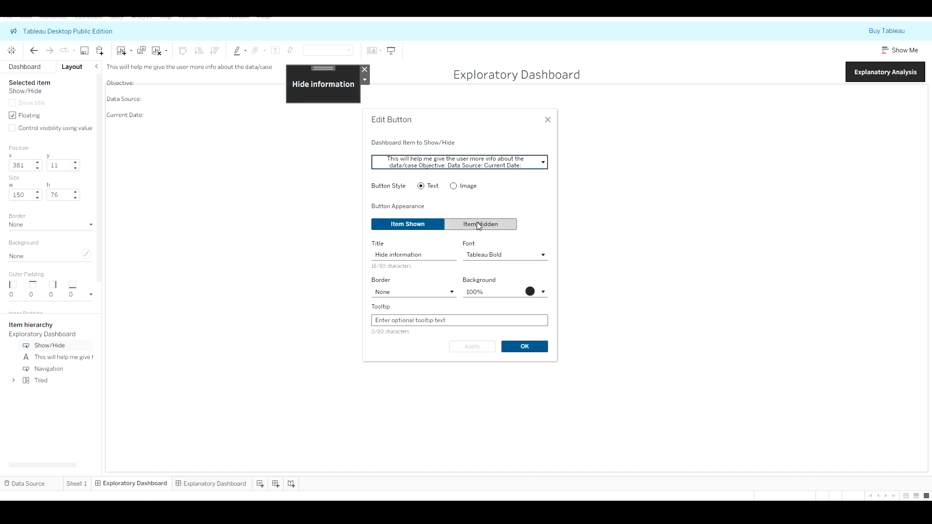
left_click(458, 225)
left_click(423, 255)
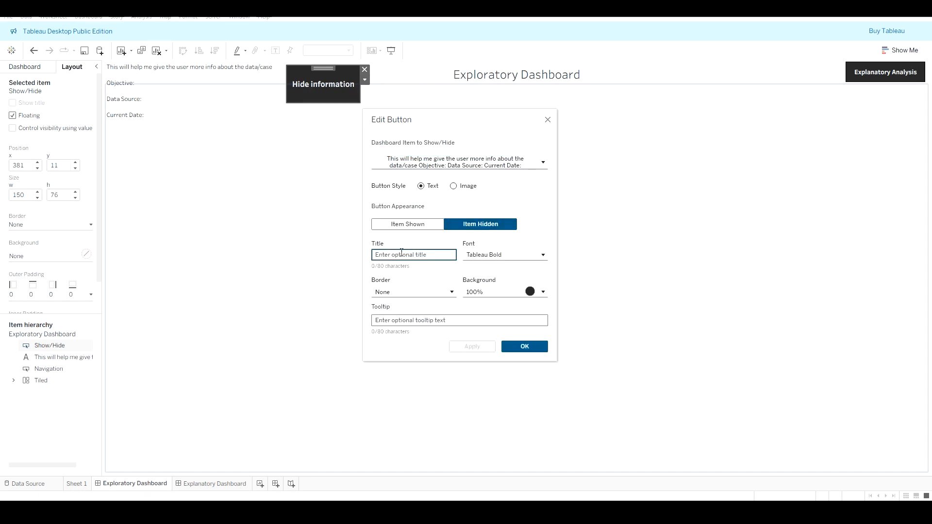
type("Click to l")
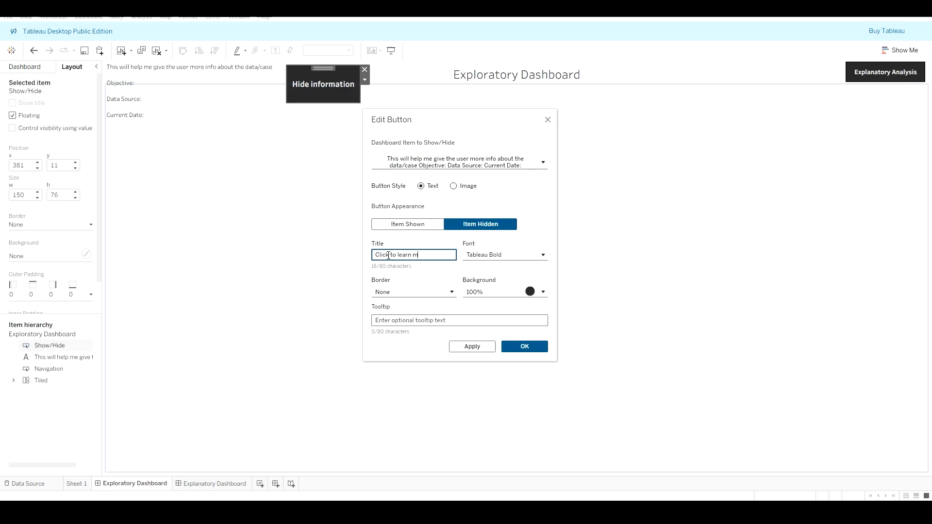
type(" earn more")
left_click(477, 350)
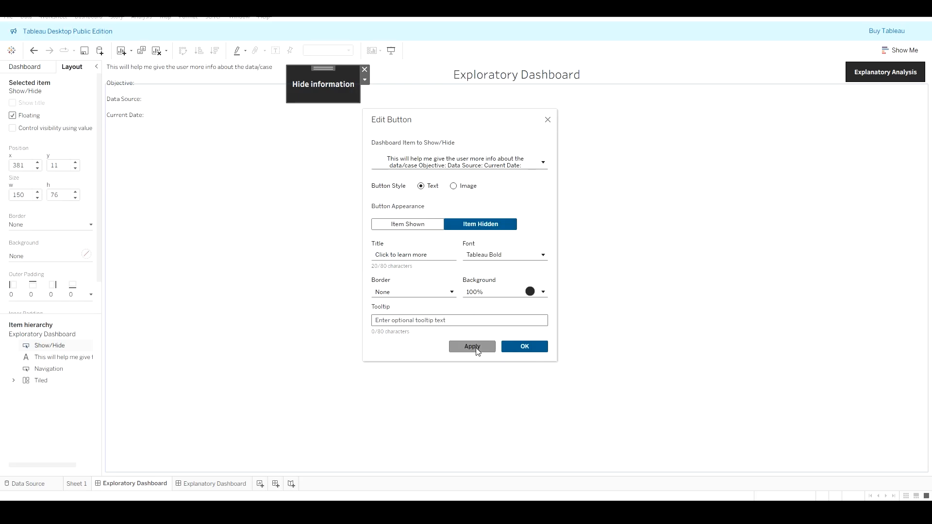
left_click(531, 347)
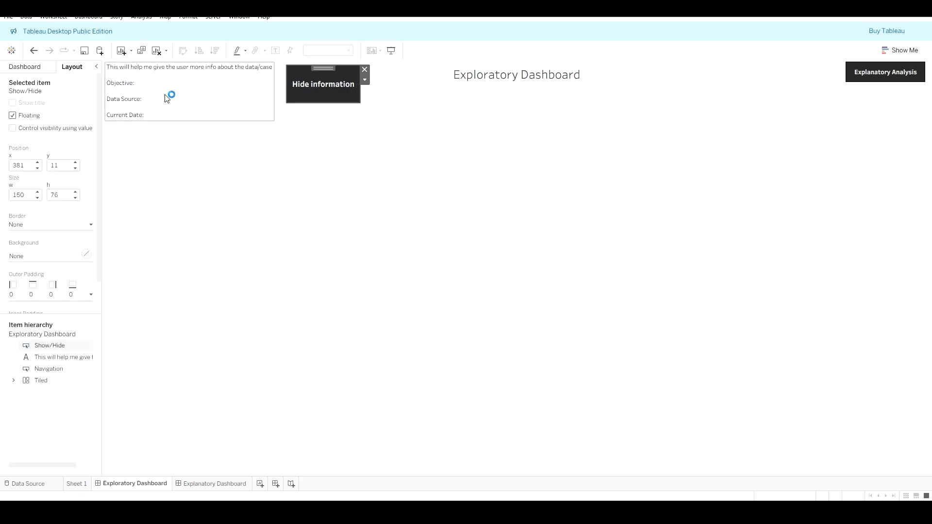
Step: Toggle the text hidden, widen the button to about 199, and move it to the top-left corner at x 5, y 3
left_click(321, 93)
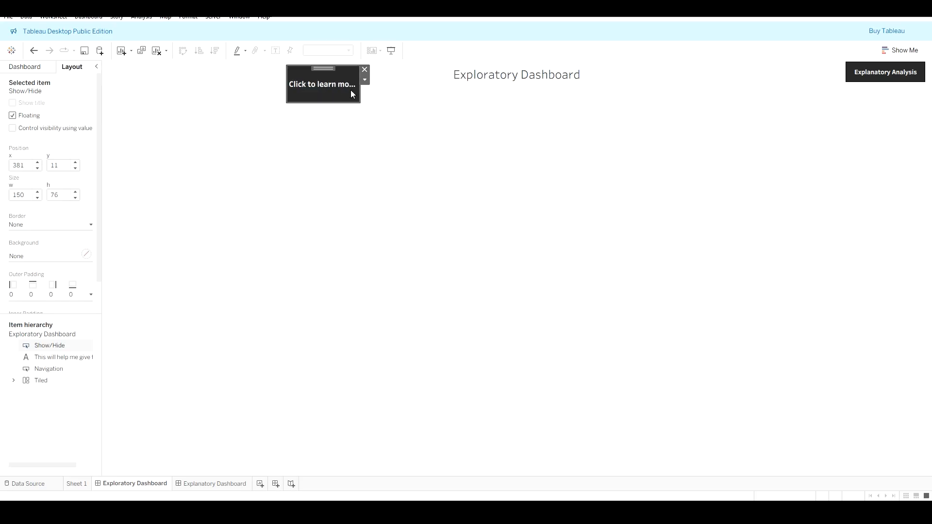
left_click_drag(360, 91, 384, 86)
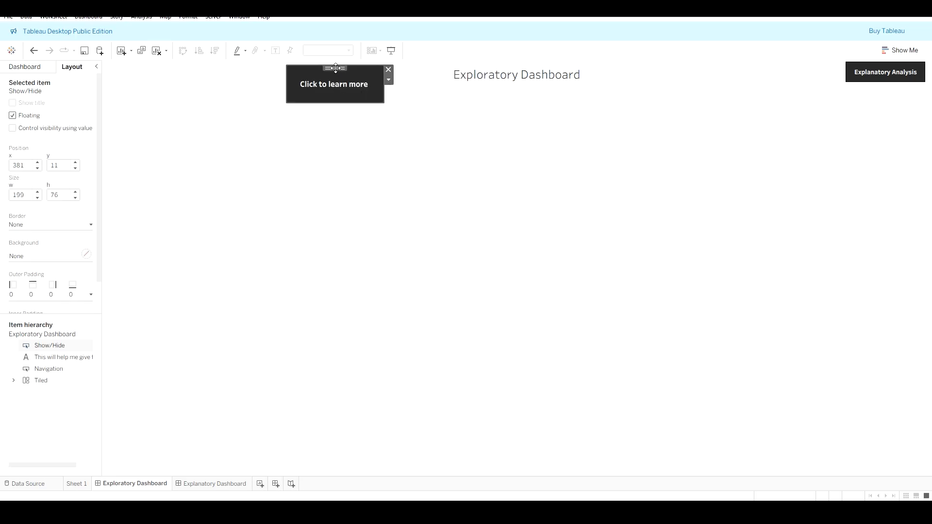
left_click_drag(335, 68, 153, 63)
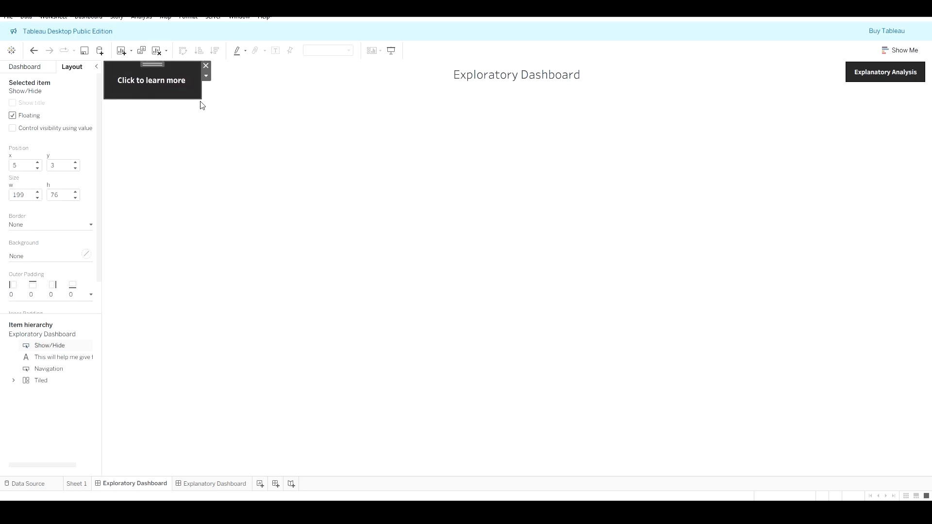
Step: Show the info text again and move the text panel out from under the button to about x 282, y 158
left_click(183, 82)
left_click(246, 83)
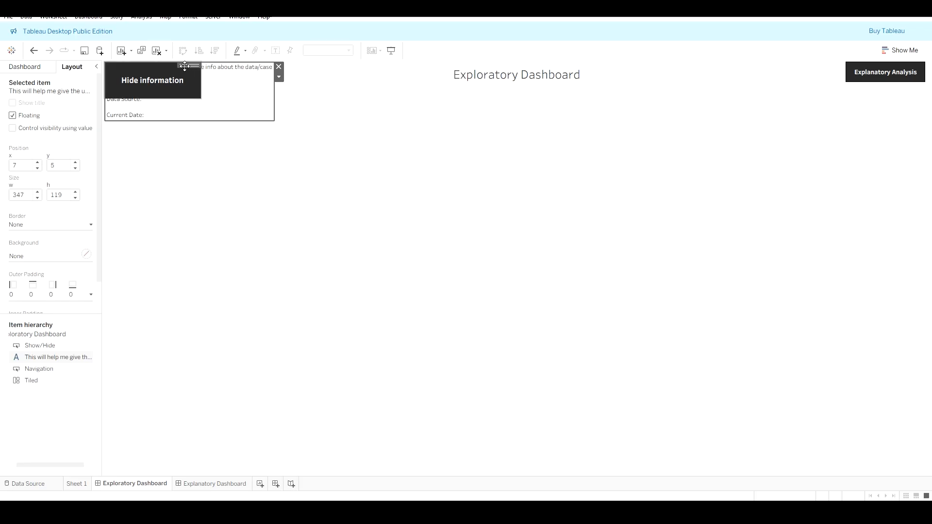
left_click_drag(195, 65, 330, 140)
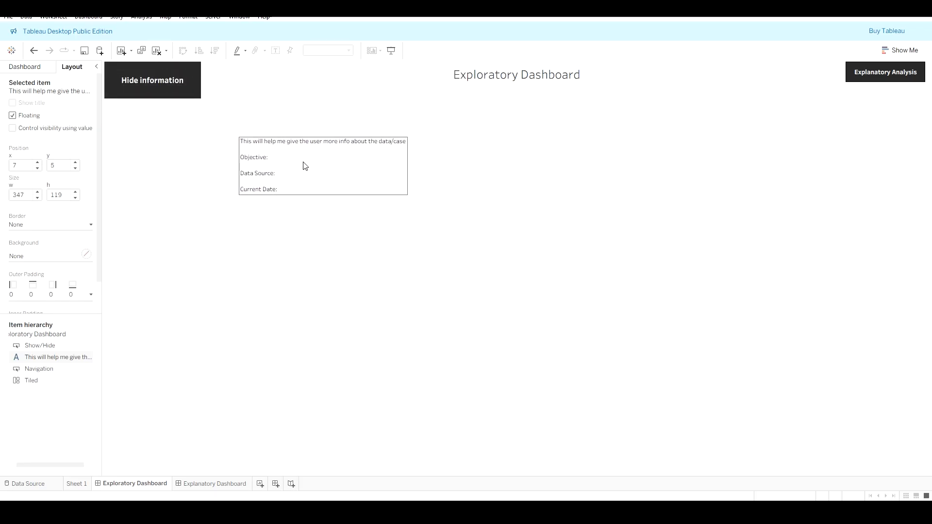
double_click(331, 181)
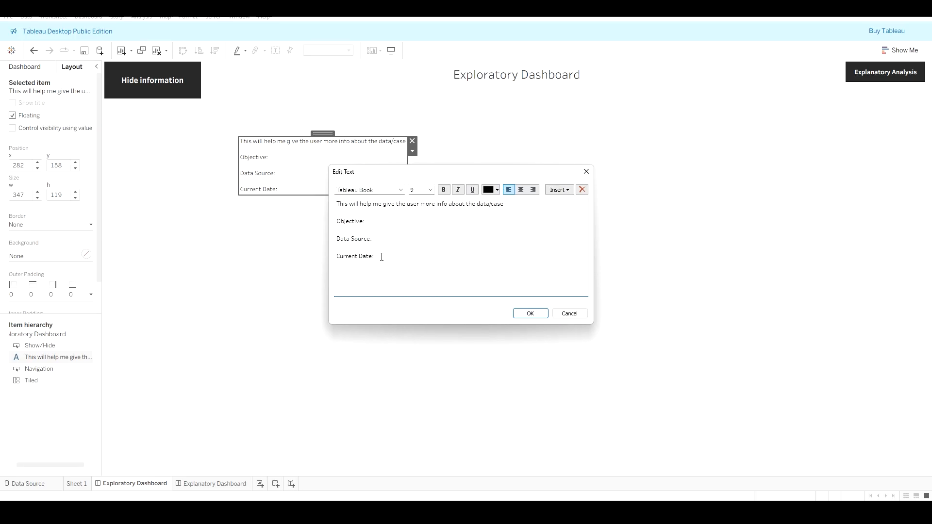
left_click_drag(333, 230, 497, 214)
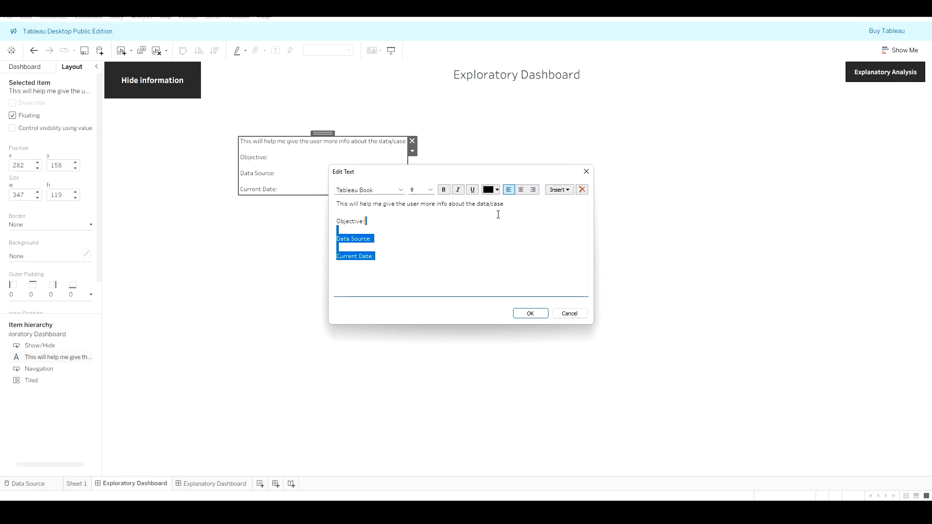
left_click(586, 171)
left_click(413, 152)
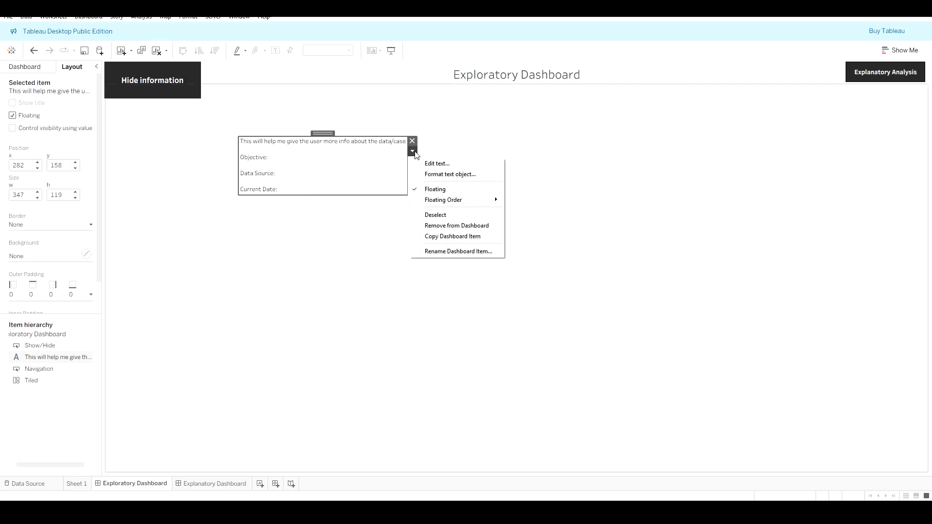
left_click(454, 175)
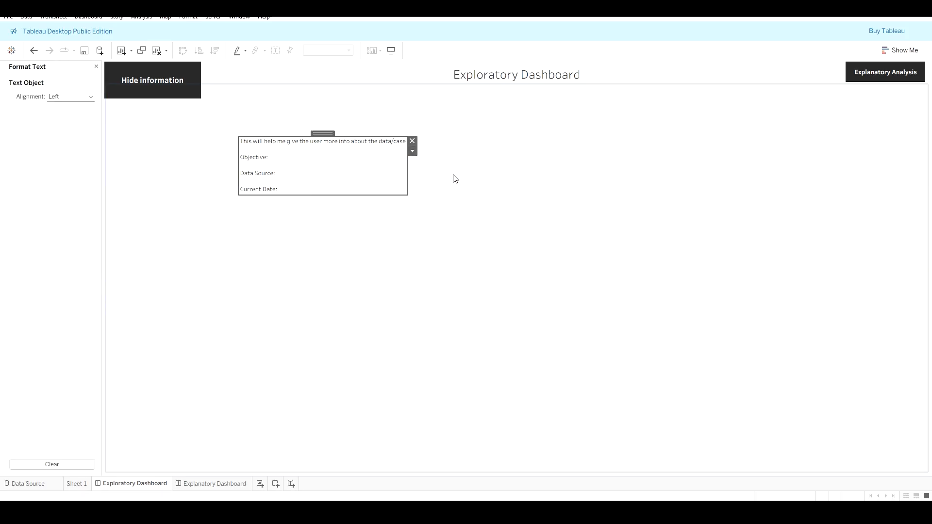
left_click(96, 66)
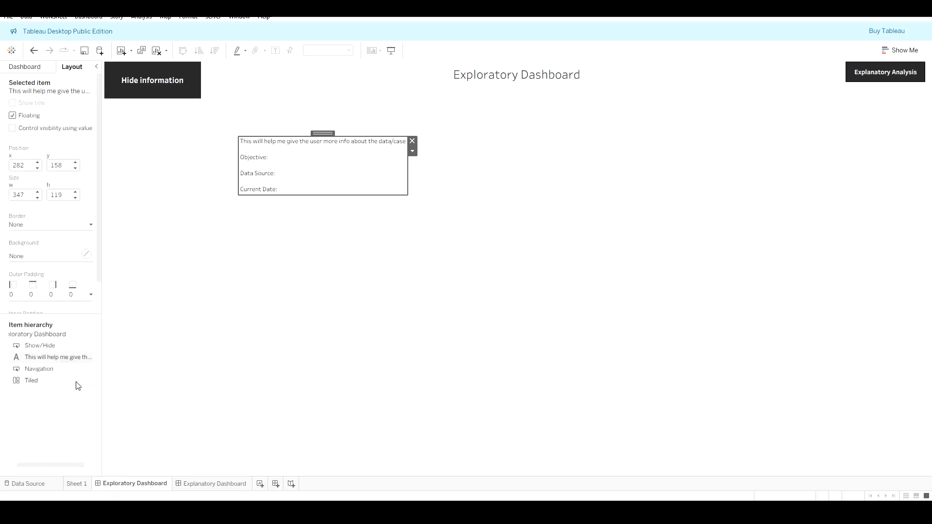
Step: Set the text panel's background colour to light grey
left_click_drag(79, 312, 74, 352)
left_click(63, 257)
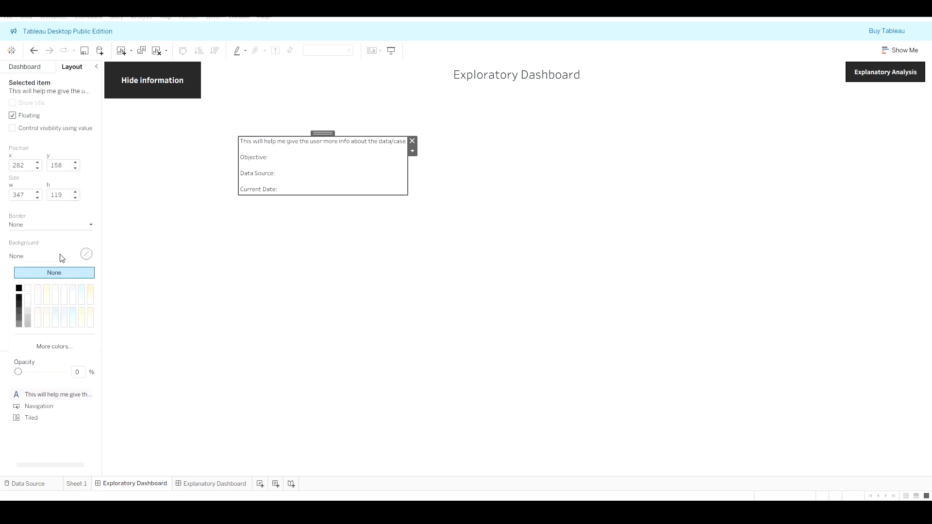
left_click(28, 312)
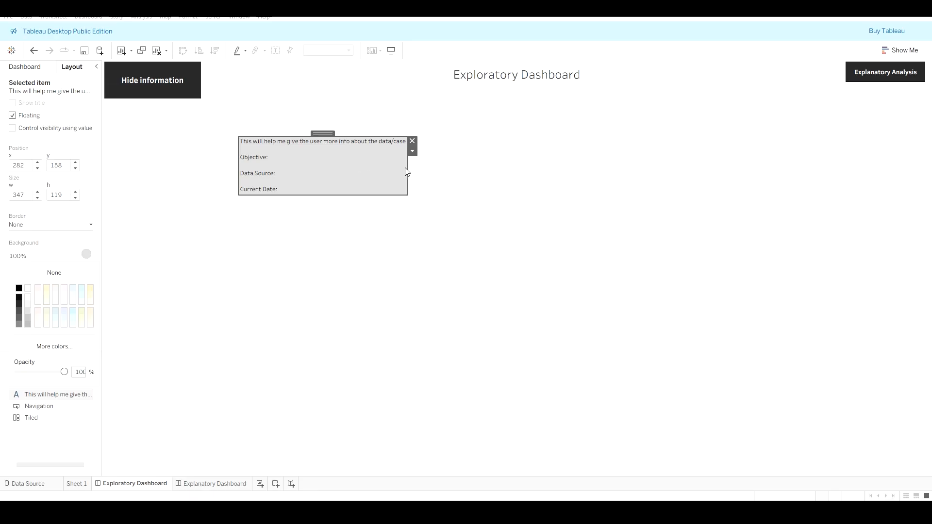
Step: Resize the text panel to about 495 by 433 and place it directly below the button at x 7, y 81
left_click_drag(412, 172, 402, 153)
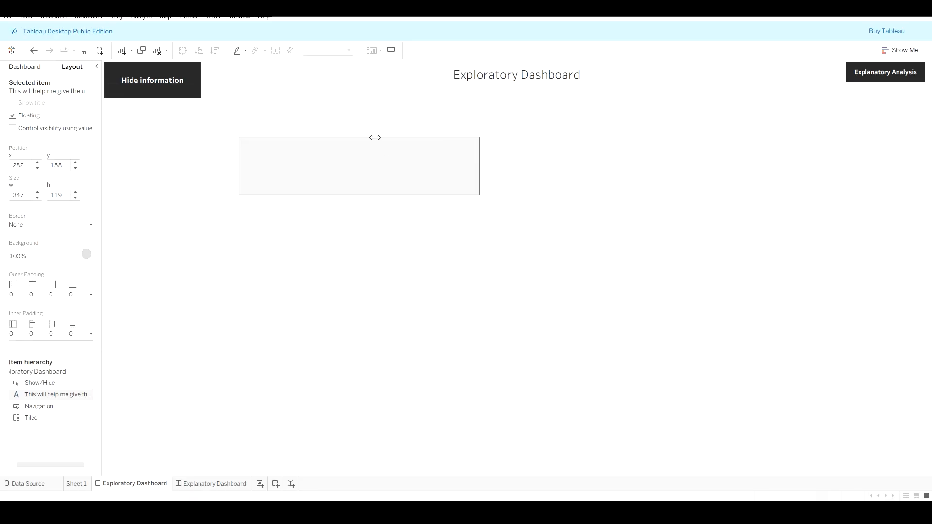
left_click_drag(358, 130, 225, 98)
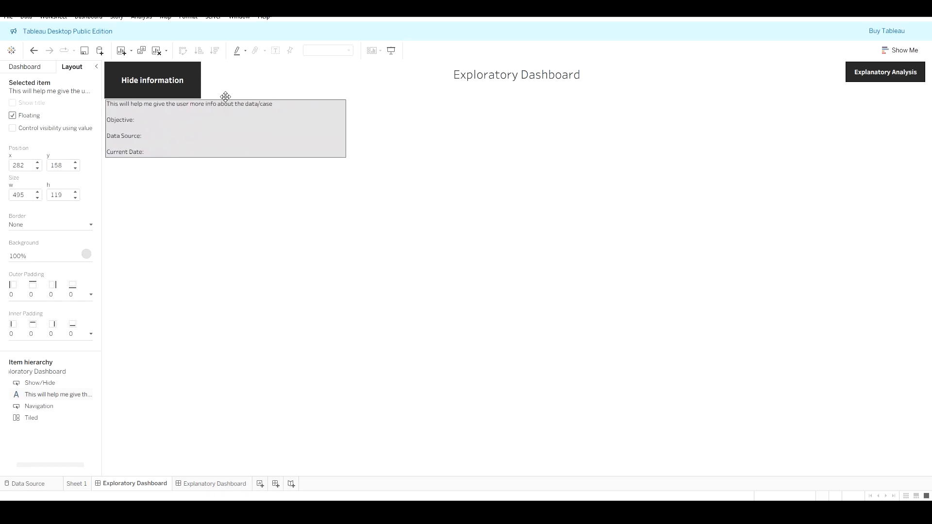
left_click(223, 141)
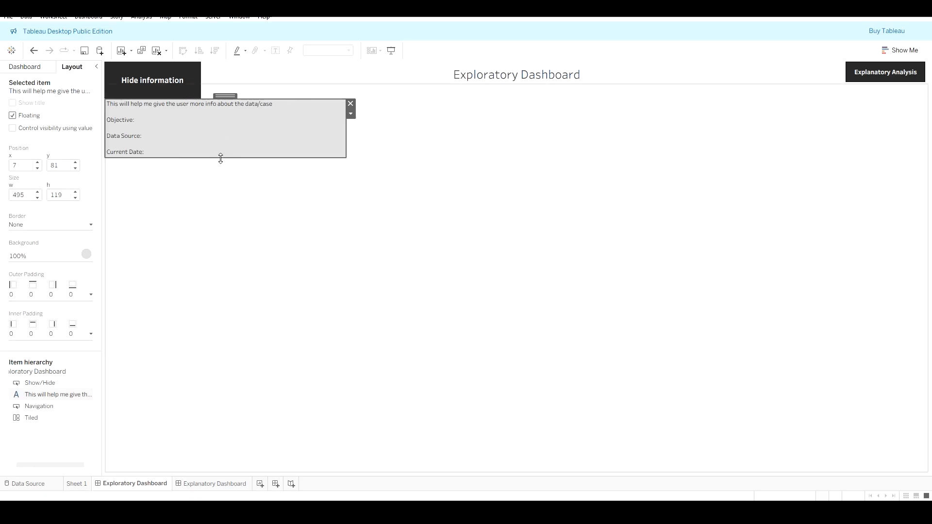
left_click_drag(221, 158, 217, 310)
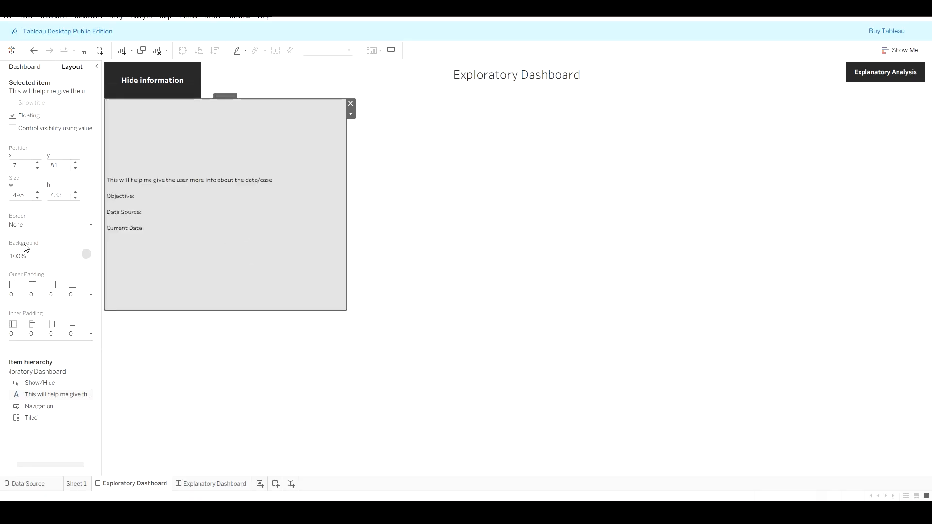
Step: Lower the text panel's background opacity to 49%
left_click(27, 256)
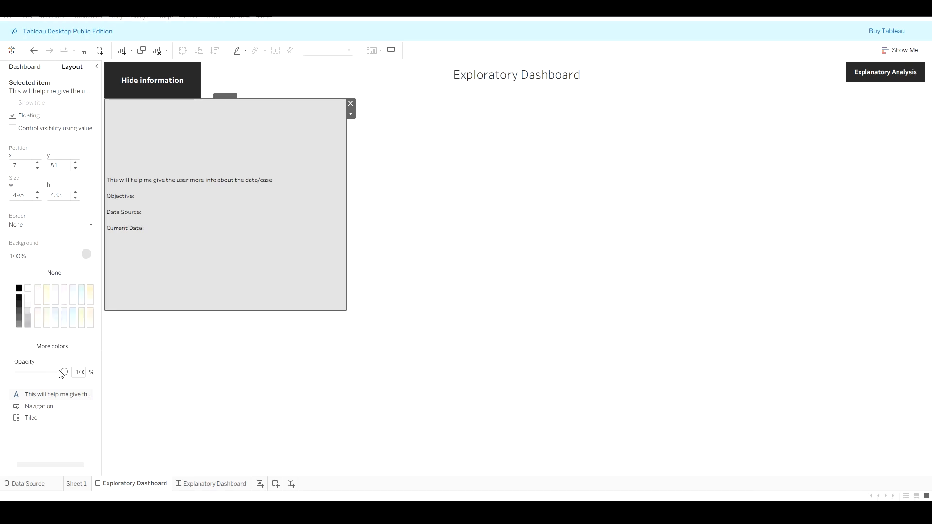
left_click_drag(64, 372, 41, 377)
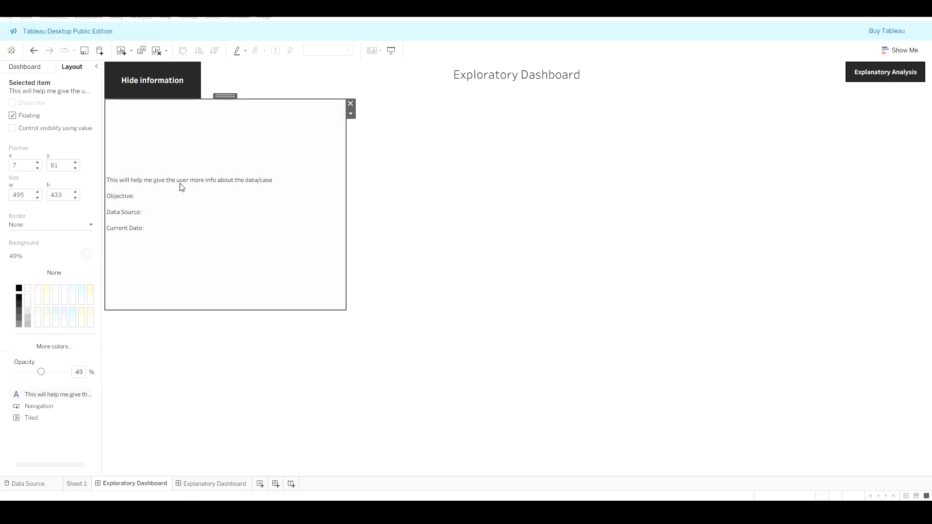
Step: Open the show/hide button's edit dialog, switch its style to Image for the shown state and apply
left_click(165, 90)
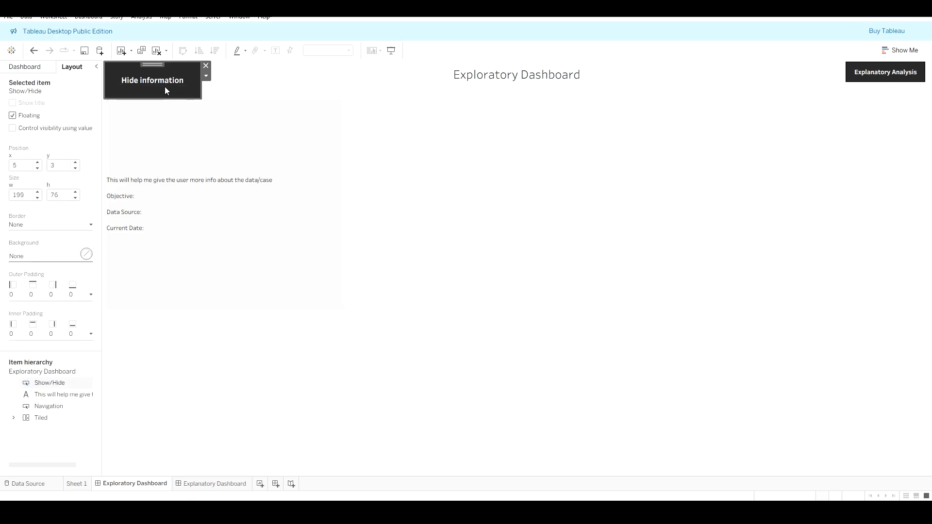
left_click(206, 76)
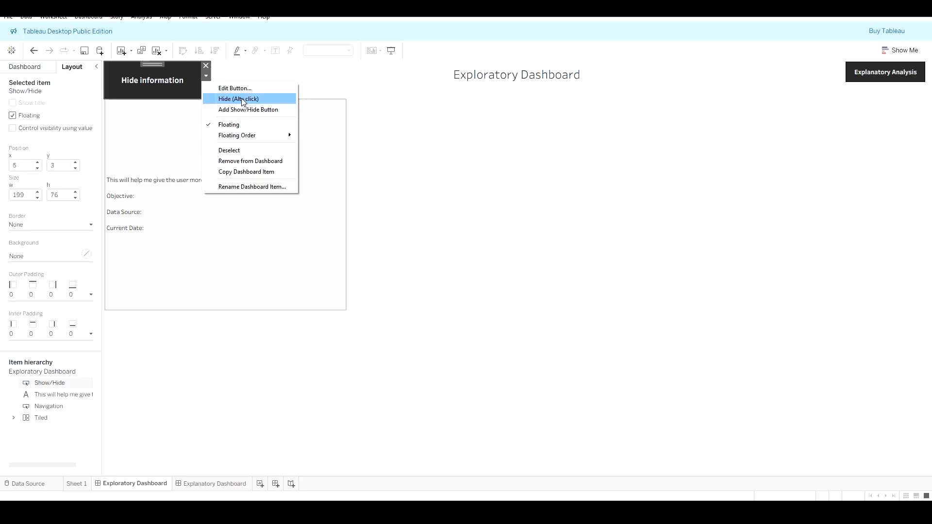
left_click(257, 87)
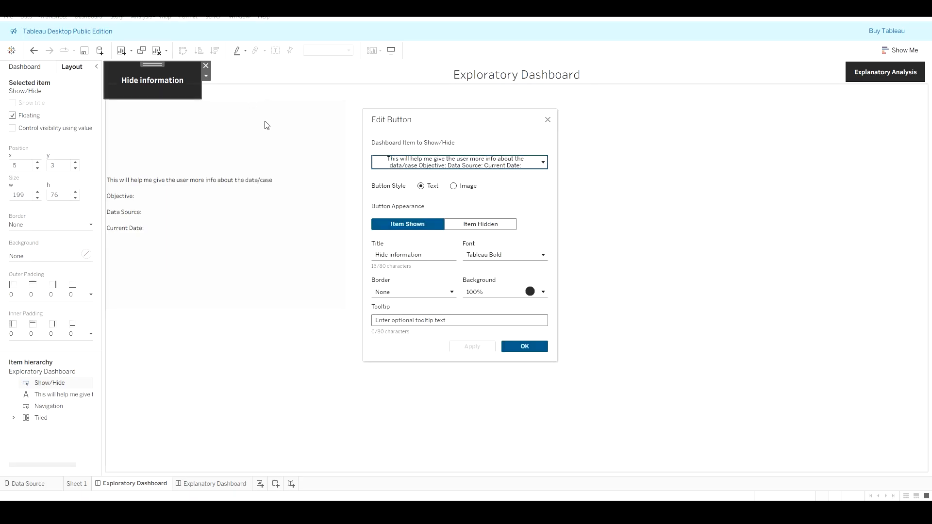
left_click(474, 226)
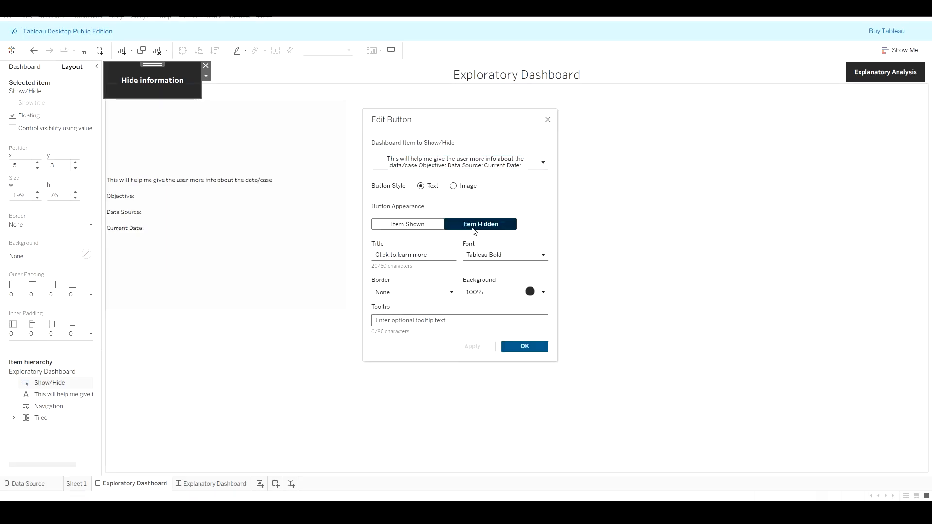
left_click(407, 226)
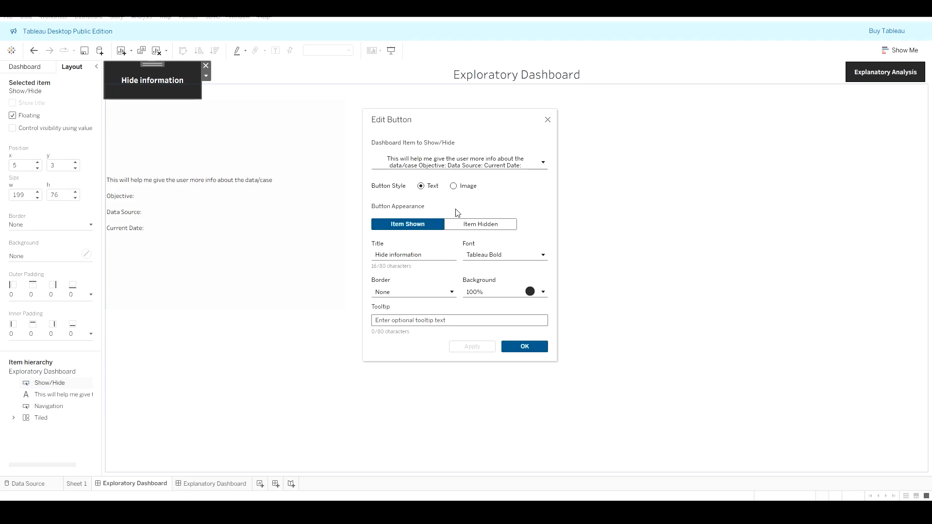
left_click(455, 186)
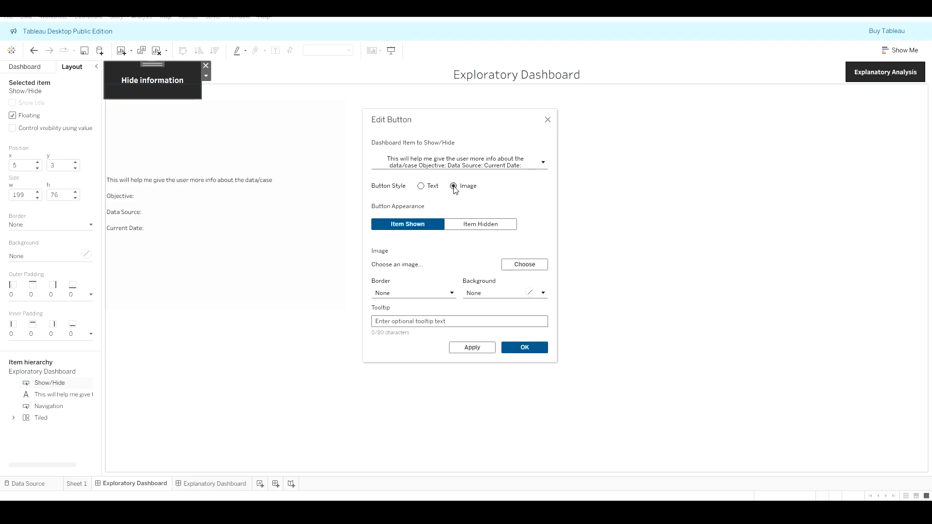
left_click(472, 348)
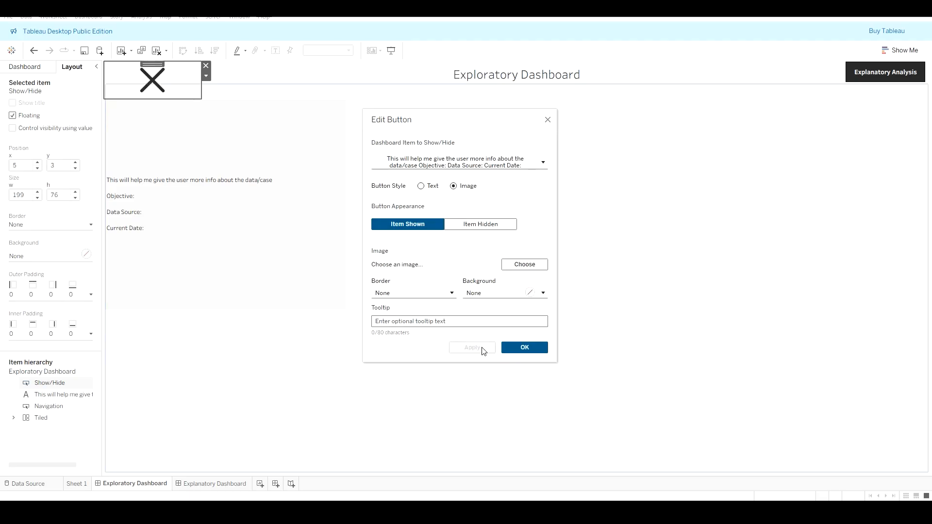
Step: Switch the show/hide button's style back to Text and apply
left_click(421, 187)
left_click(454, 185)
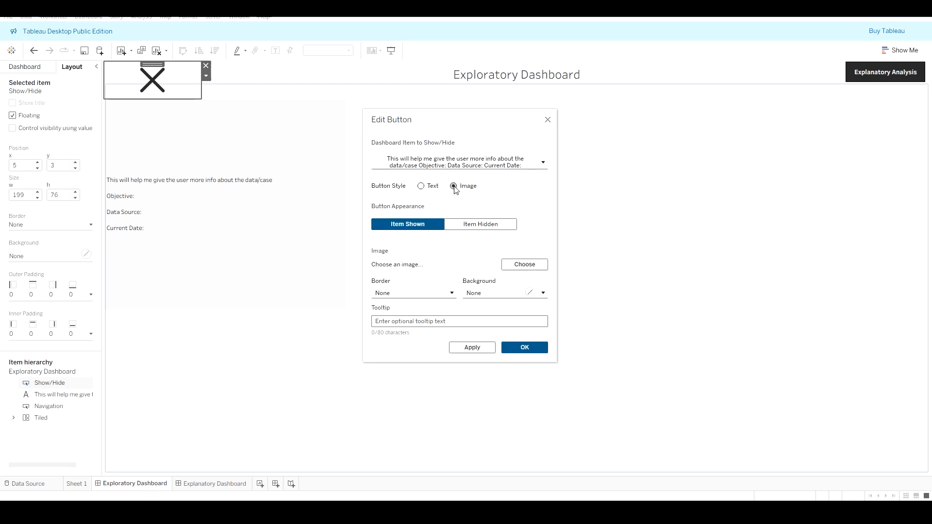
left_click(421, 186)
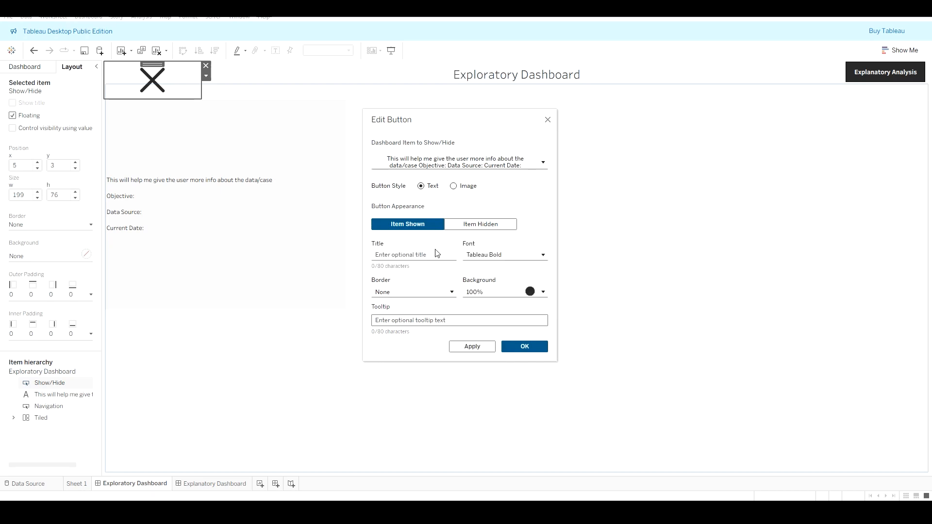
left_click(481, 346)
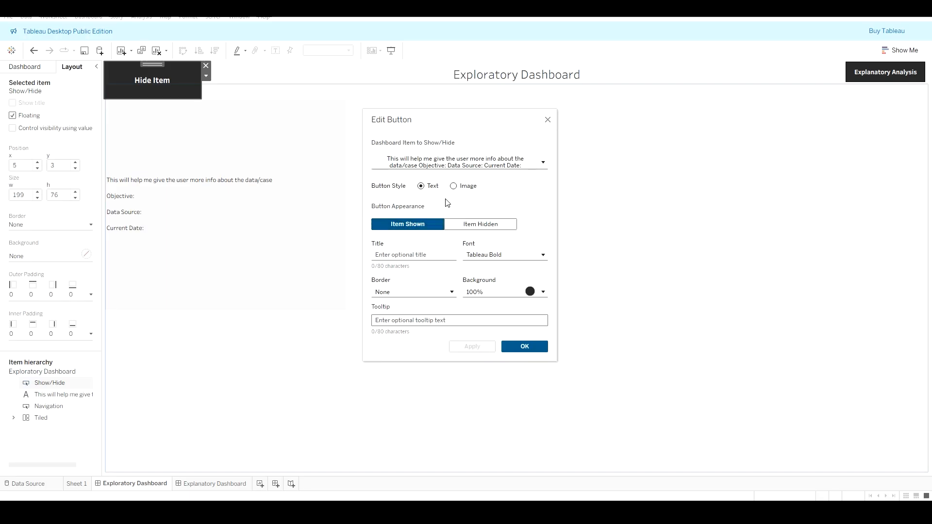
Step: Set the Image style for the button's hidden state, apply, close the dialog and toggle the info text hidden
left_click(464, 225)
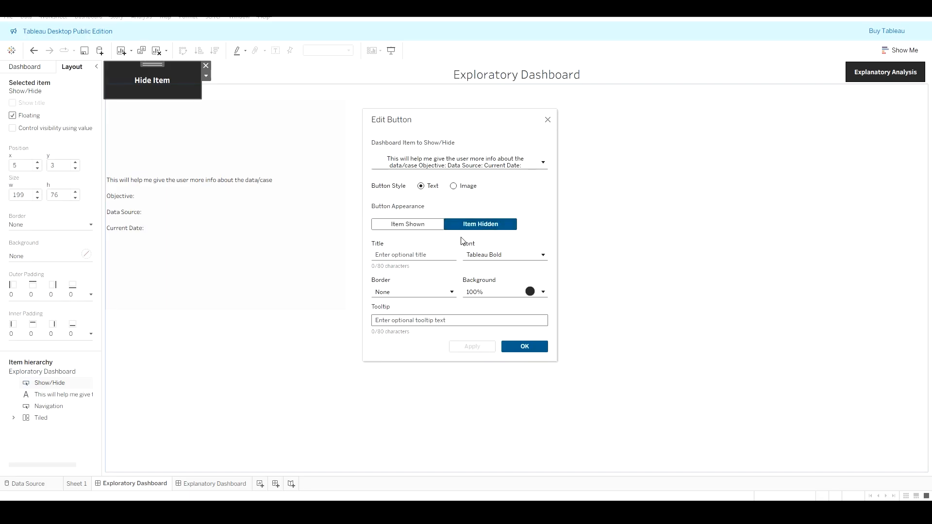
left_click(454, 187)
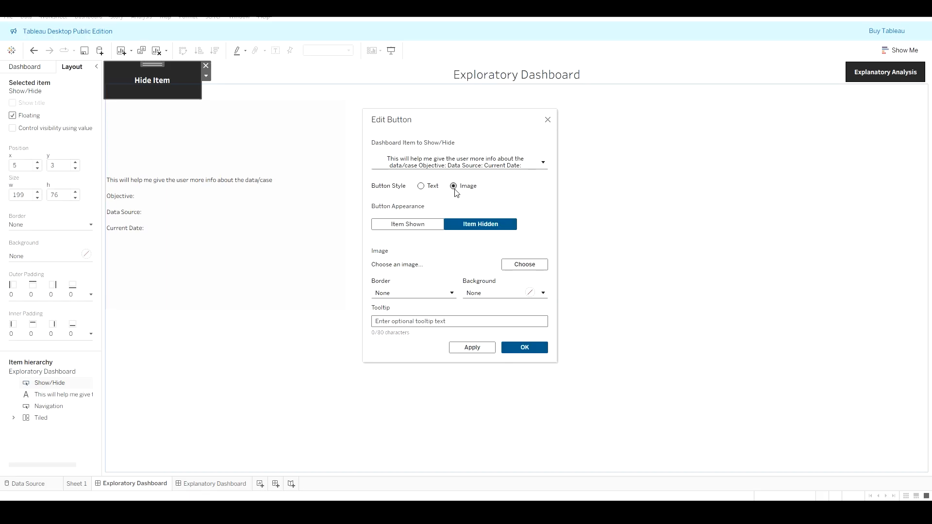
left_click(468, 349)
left_click(470, 349)
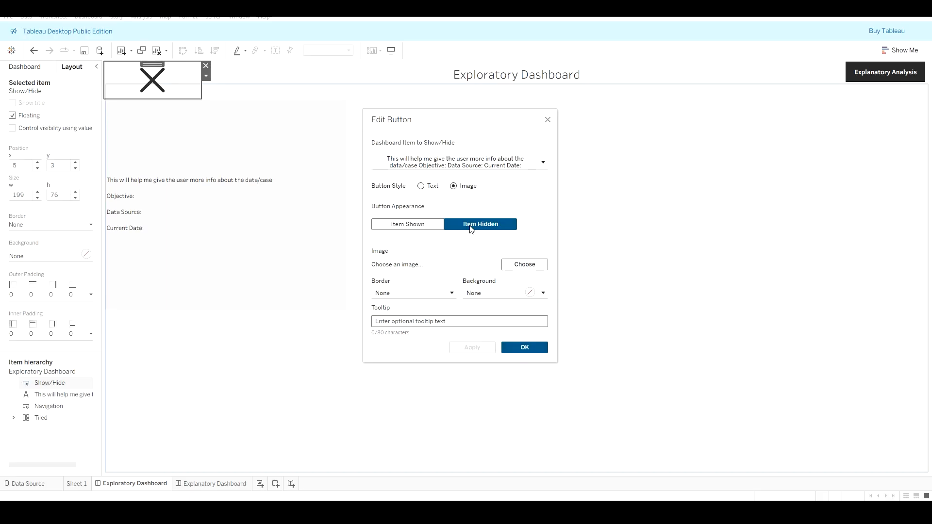
left_click(419, 225)
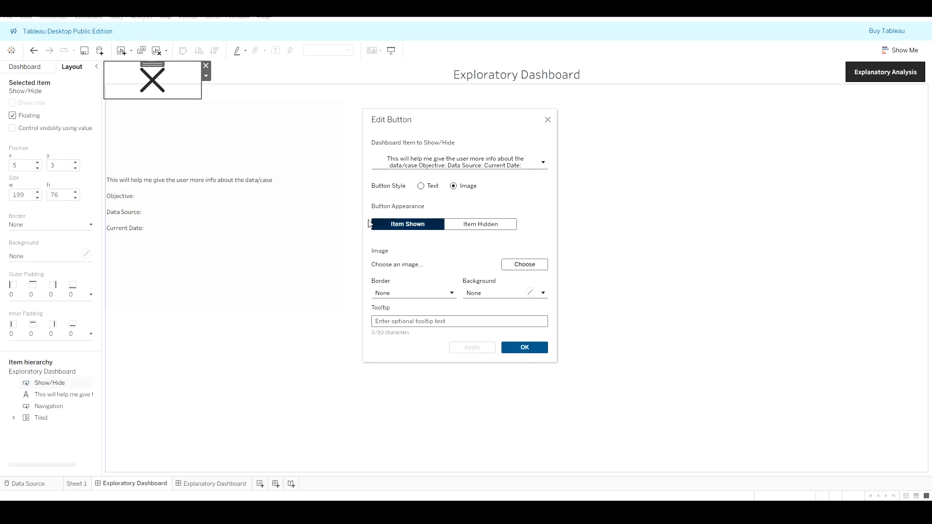
left_click(527, 349)
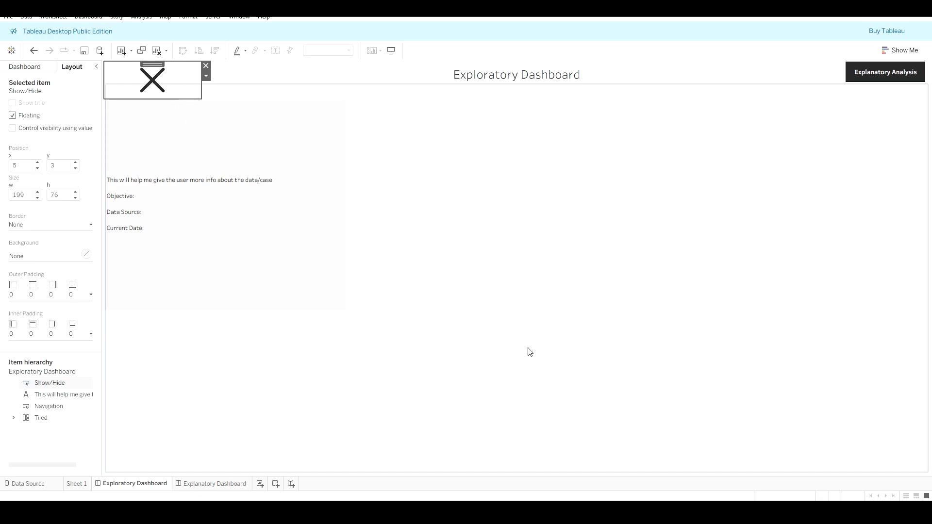
left_click(179, 88)
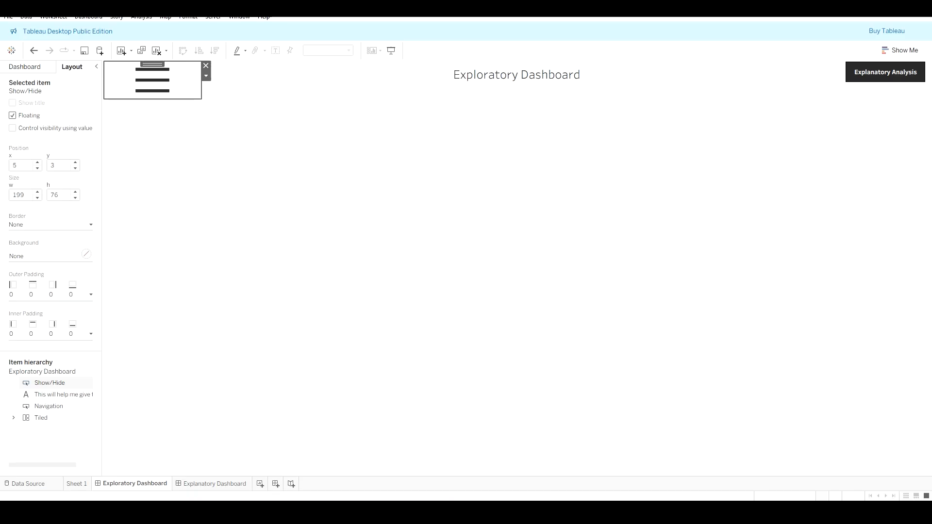
Step: Switch to the web browser and search Google for image png
left_click(360, 265)
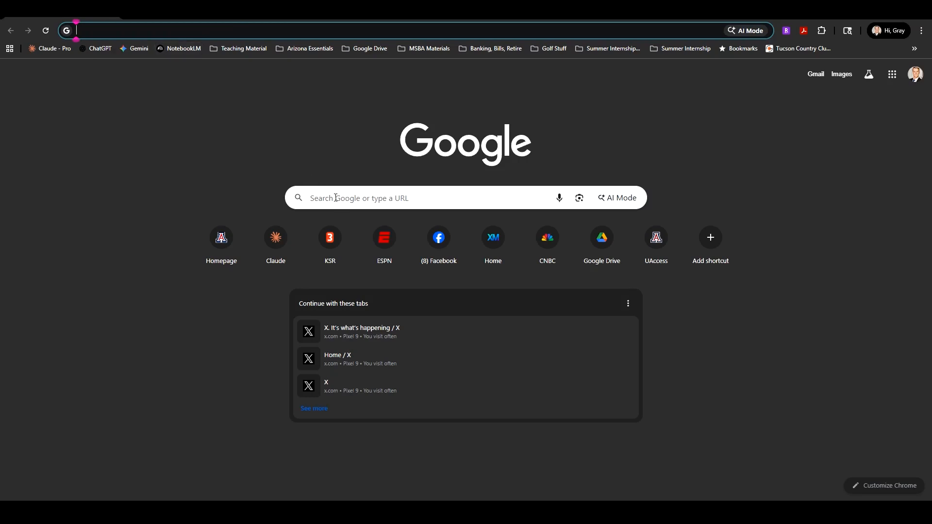
left_click(342, 198)
type("im")
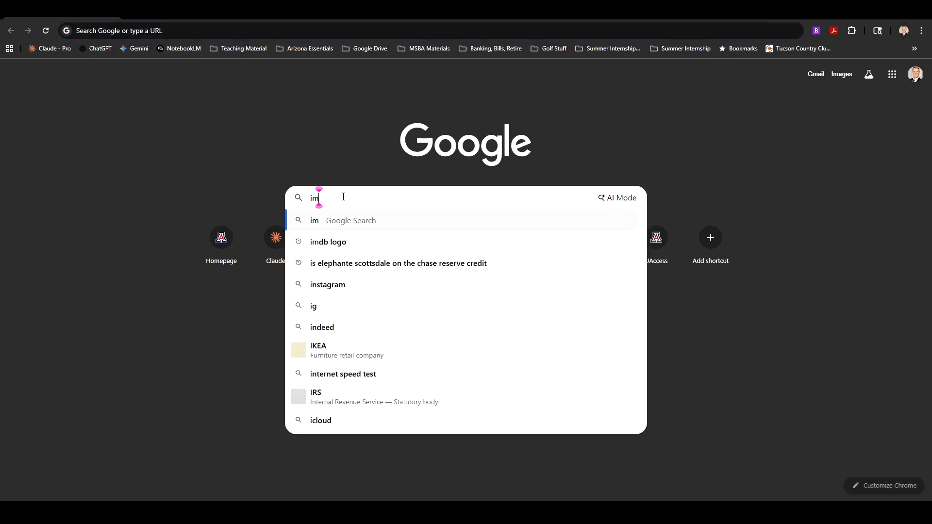
type("age png")
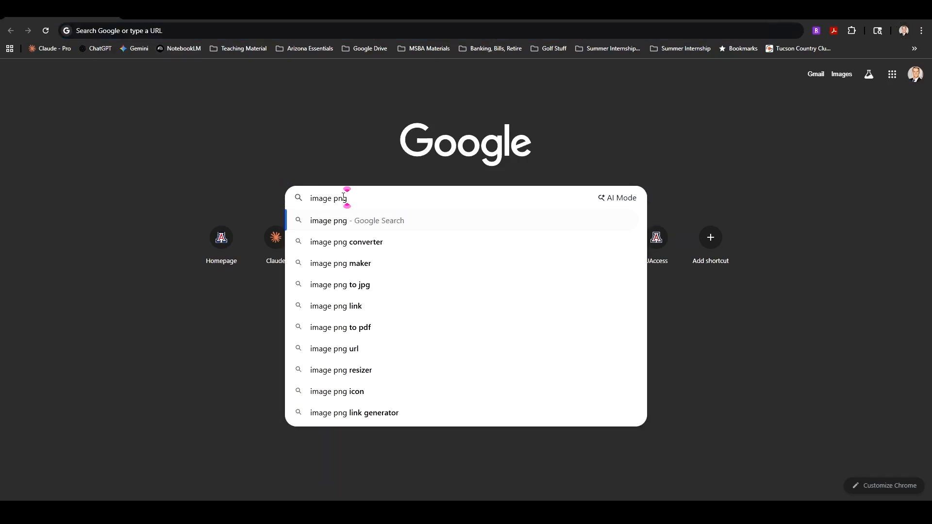
key("Return")
Step: Replace the search query with information image png and run it
left_click_drag(141, 76, 80, 78)
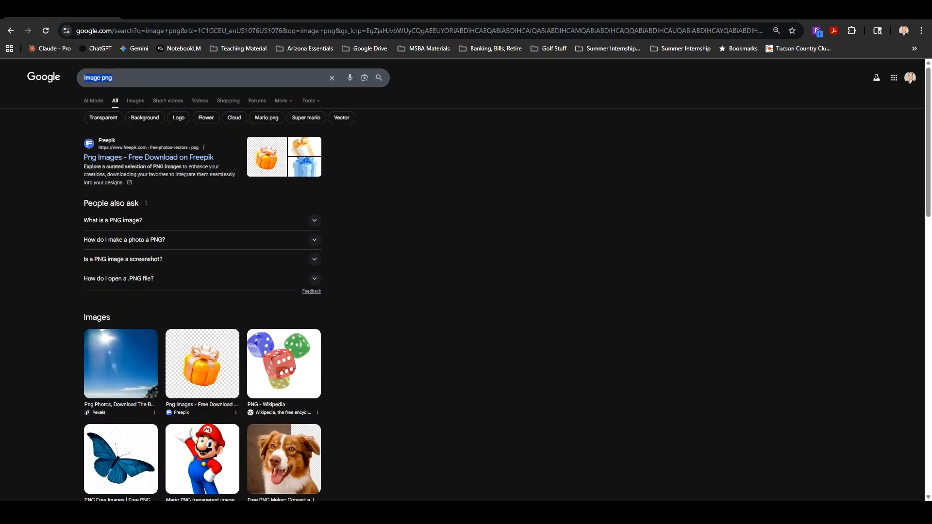
type("inform")
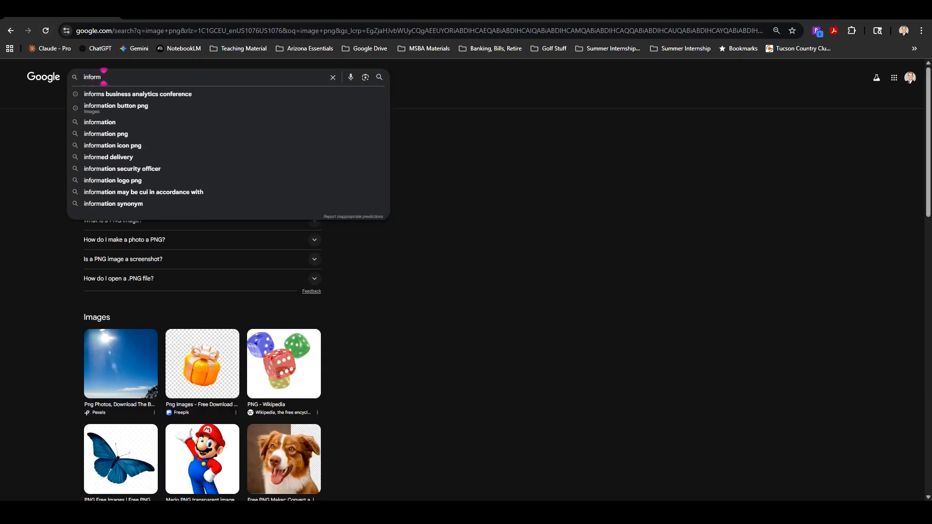
type("ation i")
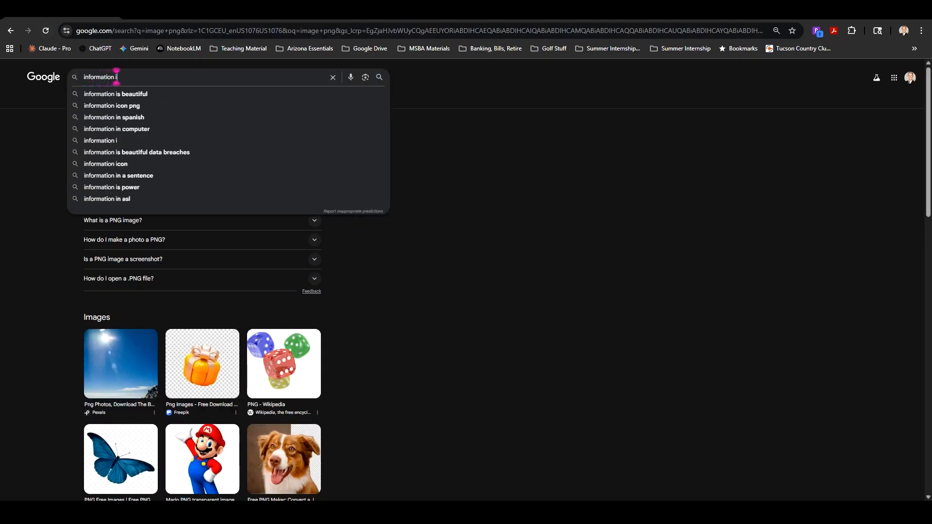
type("mage png")
key("Return")
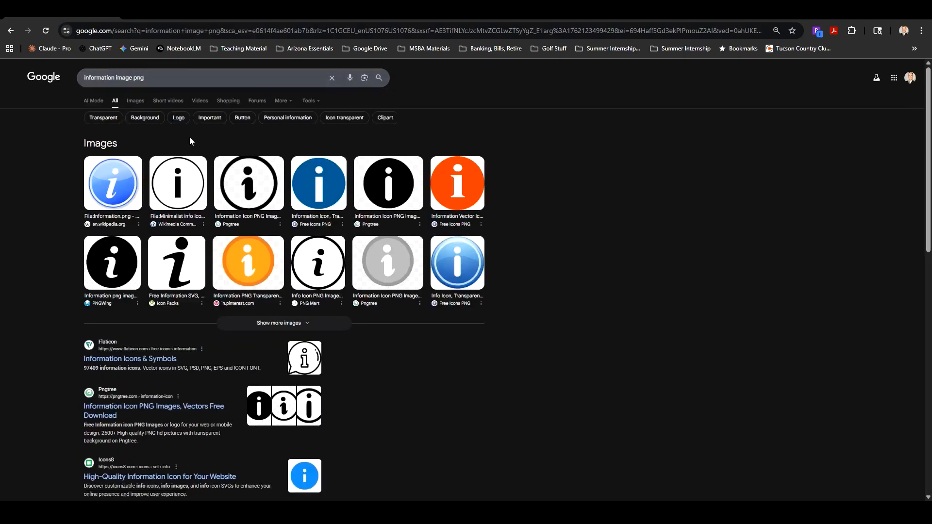
Step: Switch to image results and open Google's Advanced Image Search for the query
left_click(136, 101)
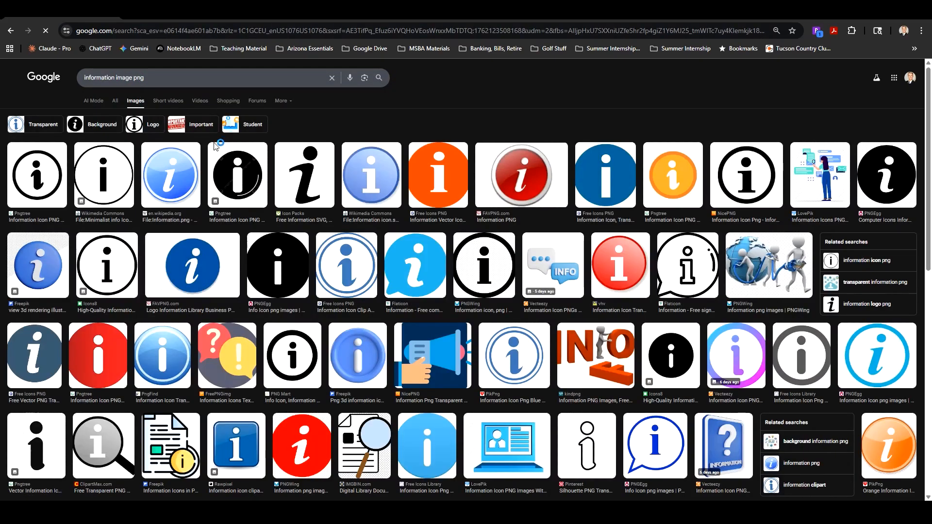
left_click(378, 101)
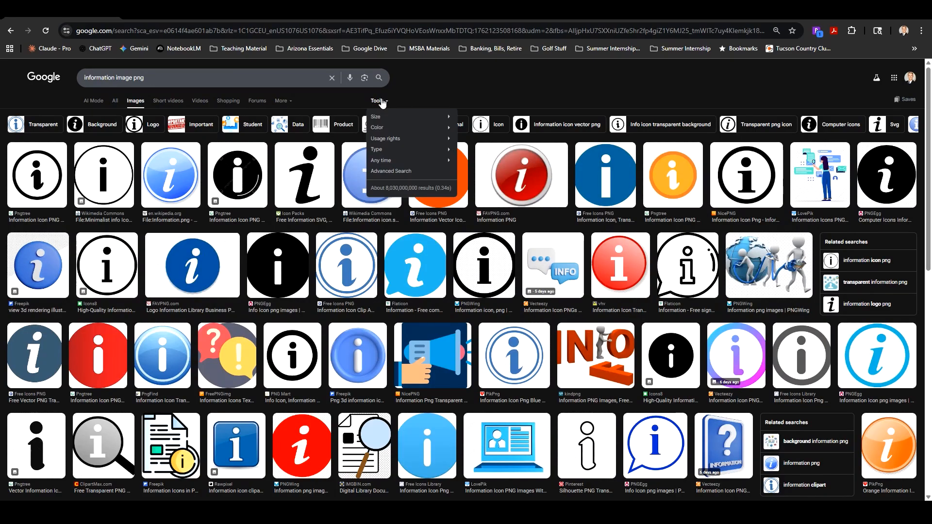
mouse_move(400, 153)
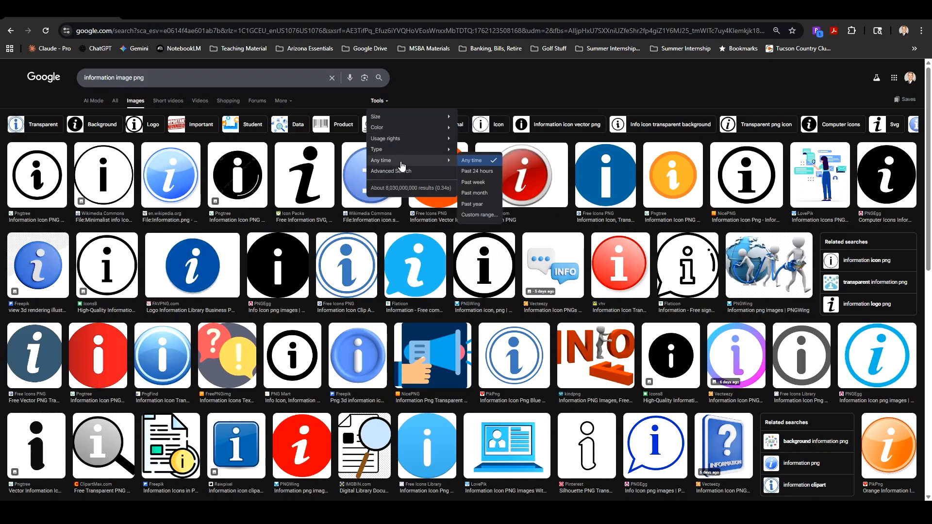
left_click(286, 104)
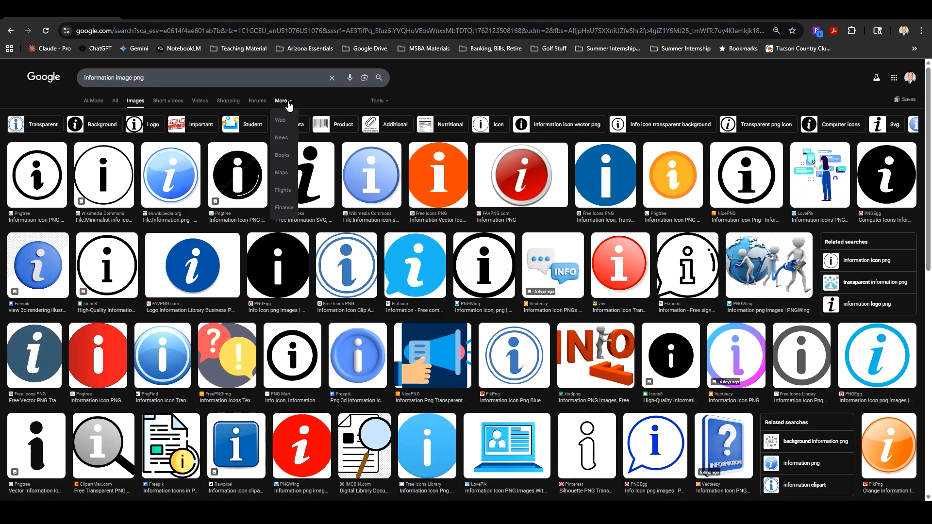
left_click(378, 102)
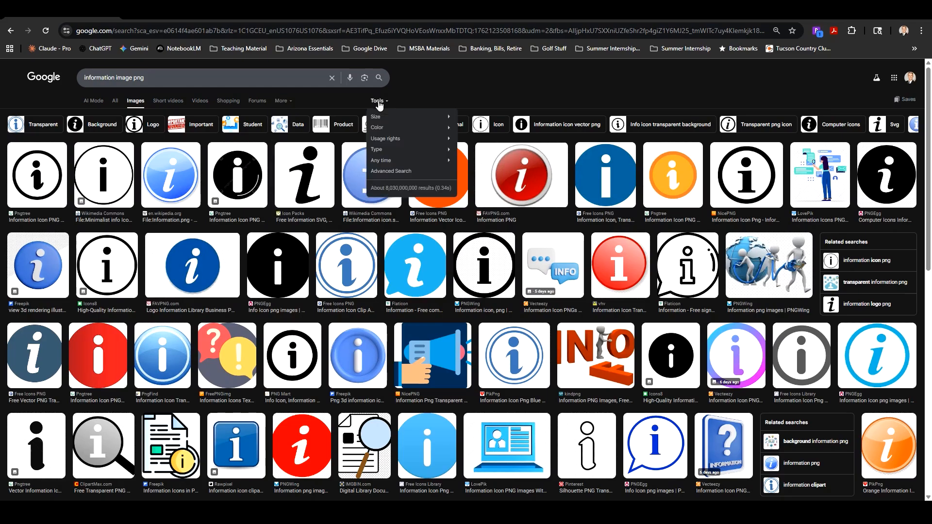
left_click(389, 171)
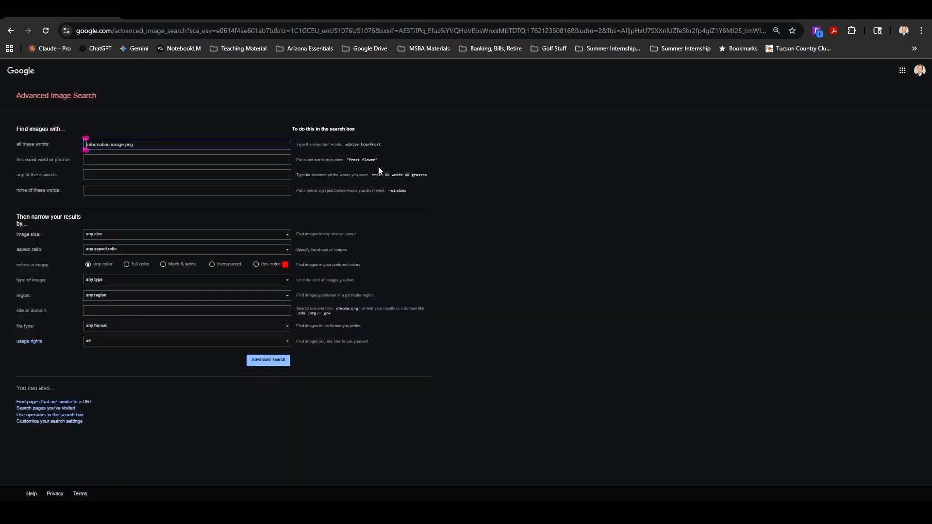
Step: Restrict the advanced image search to PNG files and run it
left_click(102, 280)
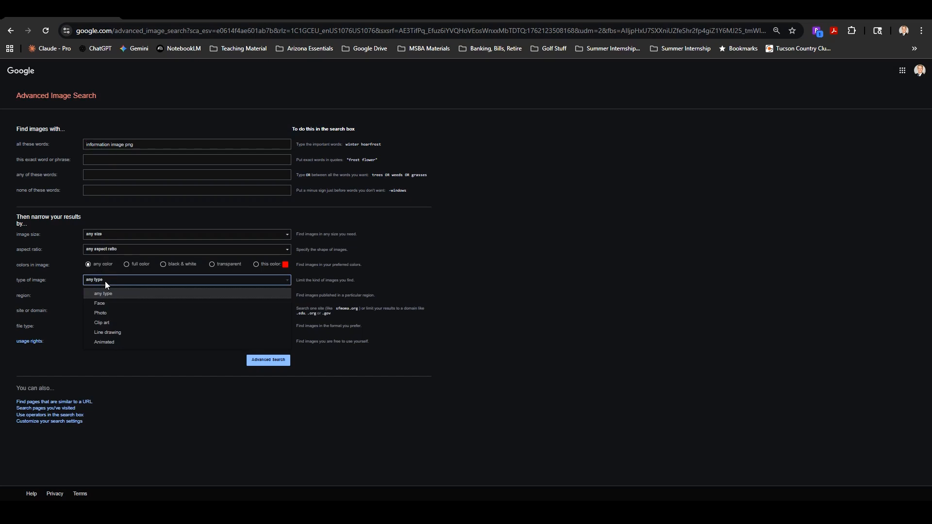
left_click(105, 281)
left_click(121, 326)
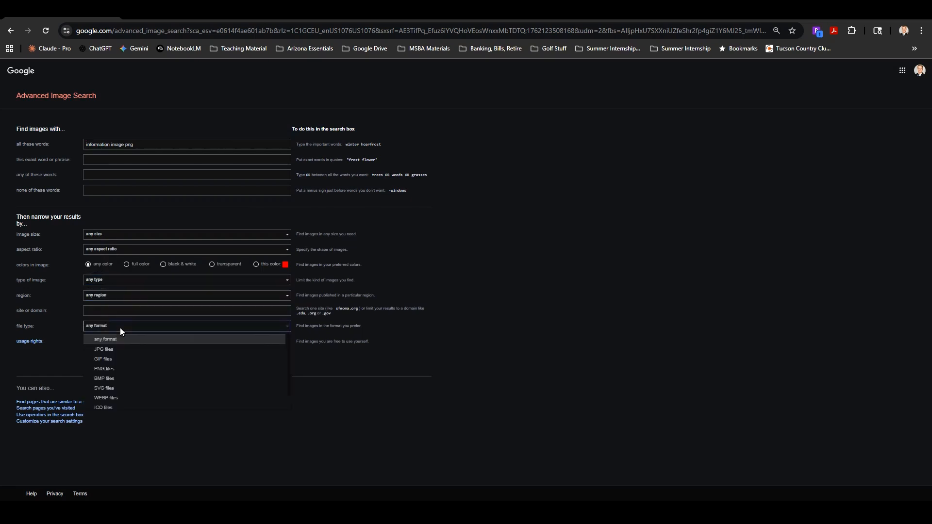
left_click(124, 369)
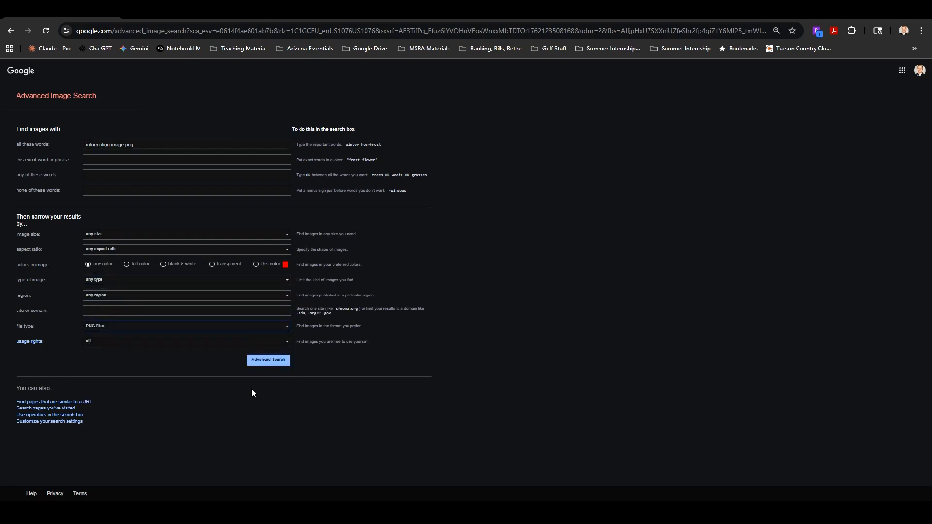
left_click(267, 359)
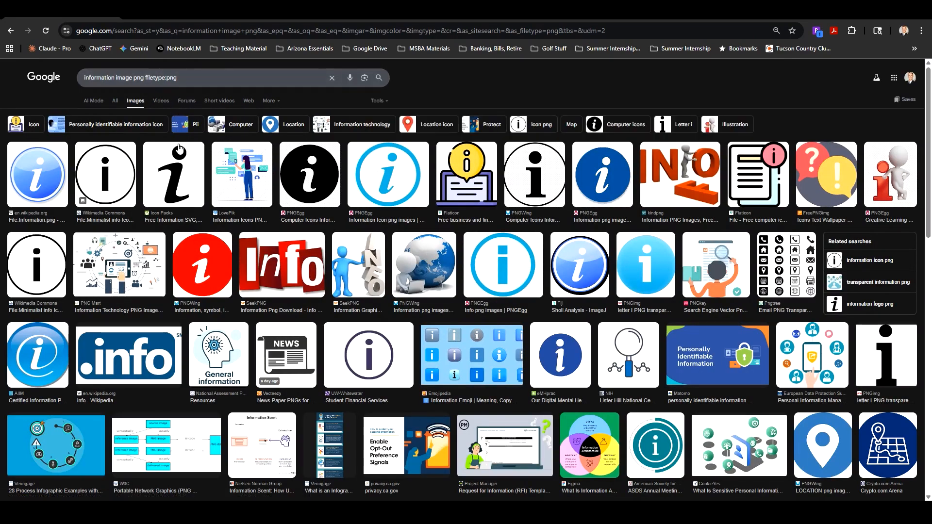
Step: Save the PNGWing circled information icon image as a PNG into the Downloads folder
left_click(543, 175)
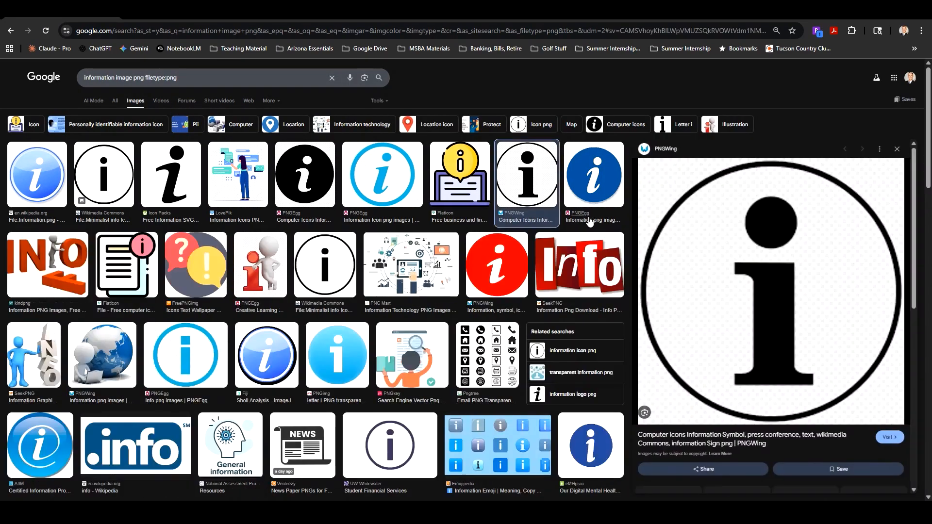
right_click(720, 256)
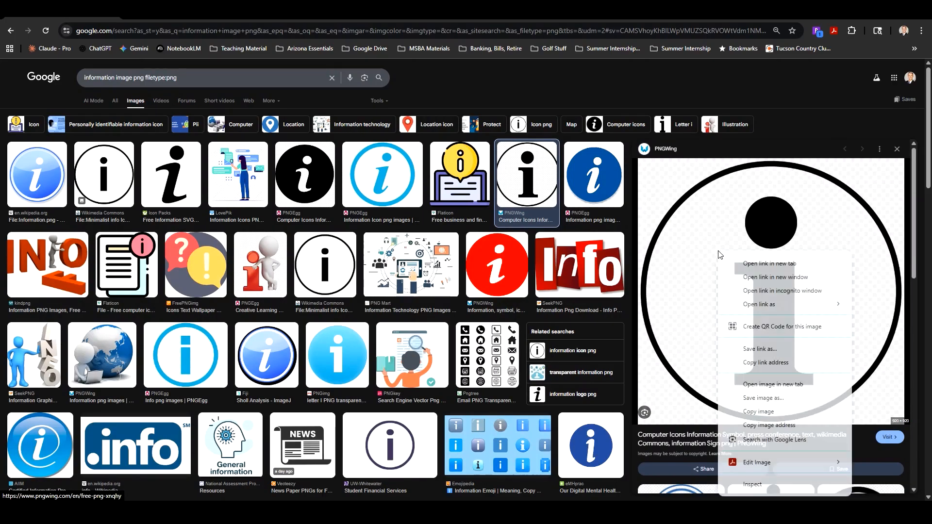
left_click(761, 399)
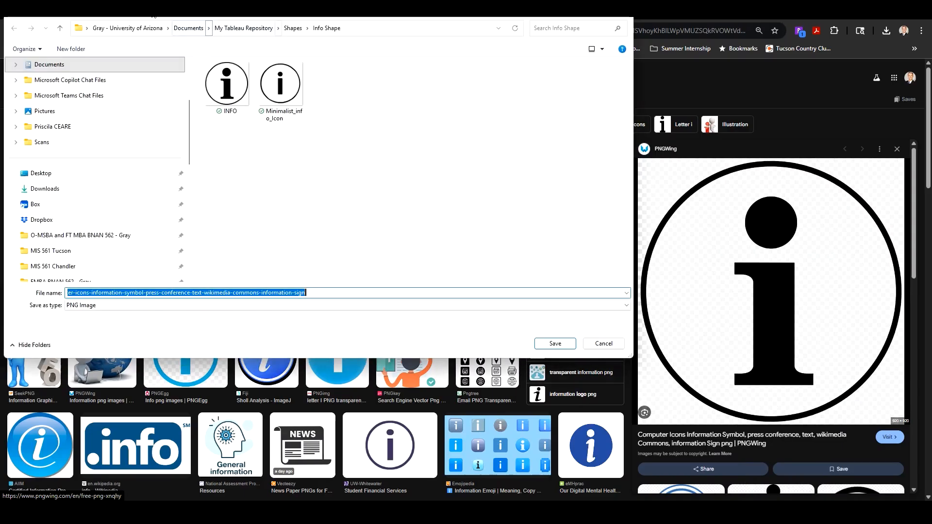
left_click(64, 194)
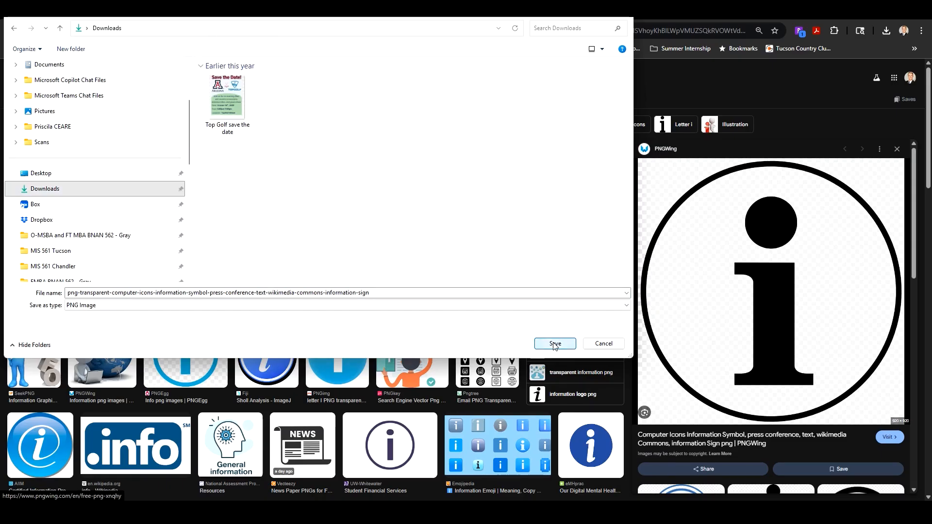
left_click(554, 344)
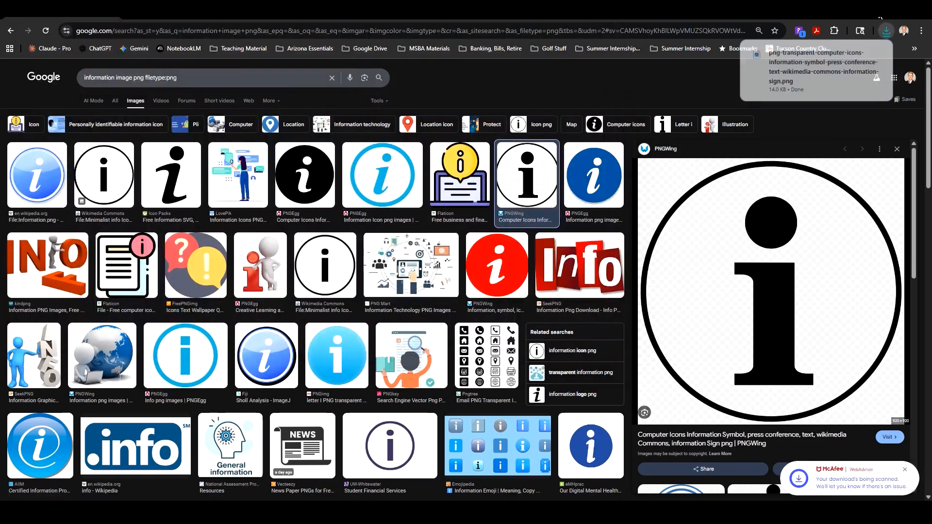
Step: Switch to Tableau and test the Show/Hide button by showing and then hiding the info text panel
left_click(881, 18)
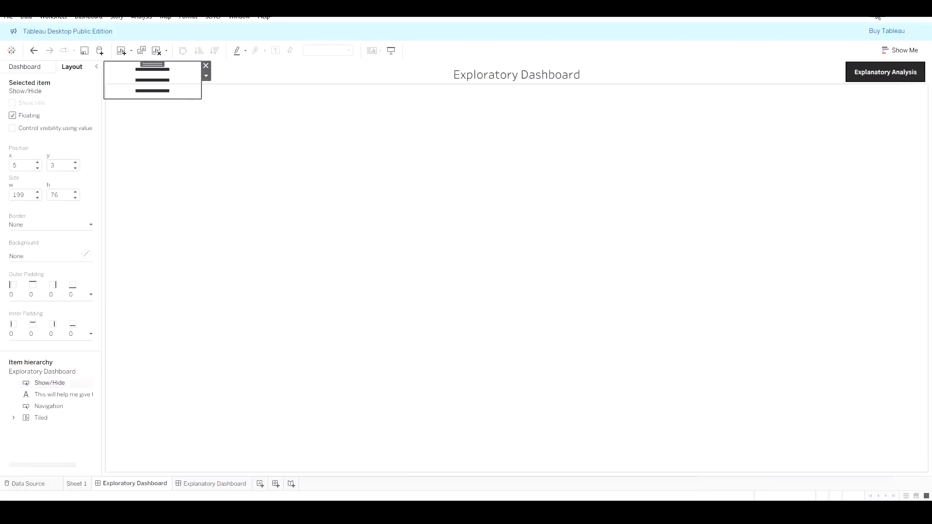
left_click(207, 77)
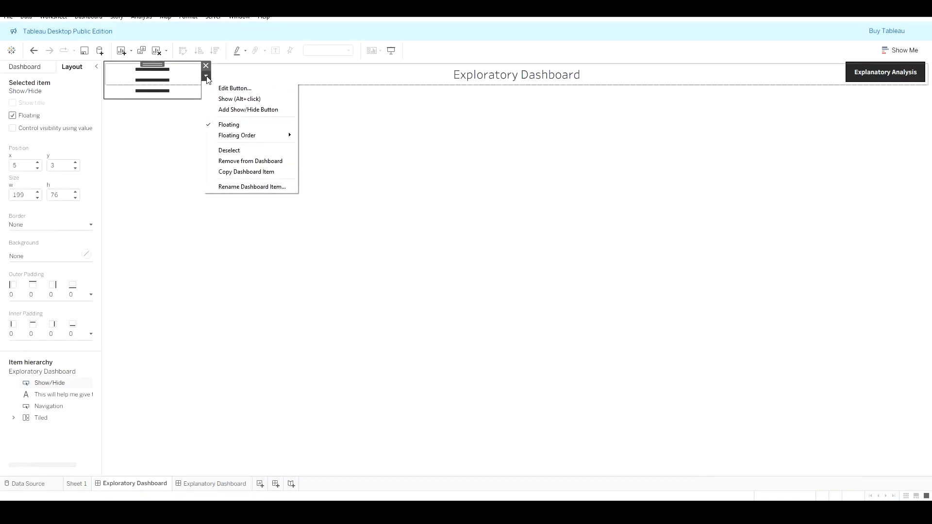
left_click(247, 99)
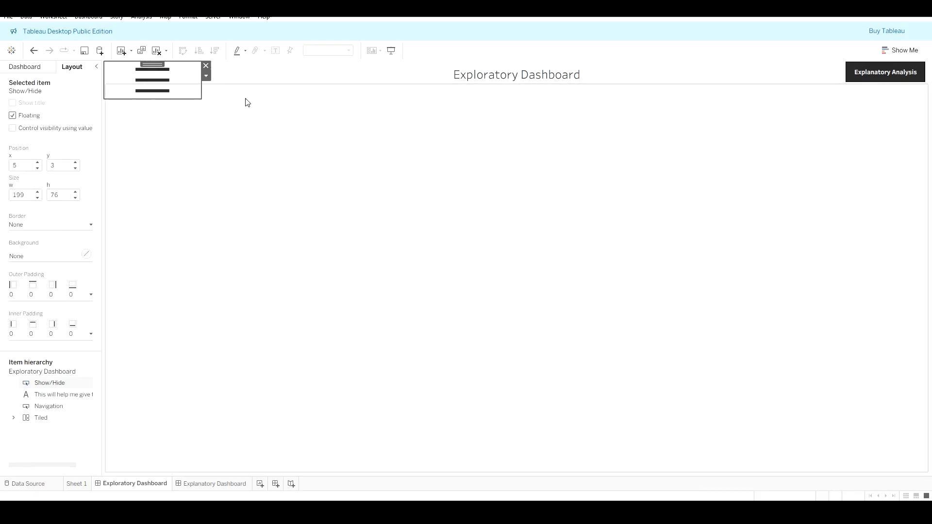
left_click(206, 76)
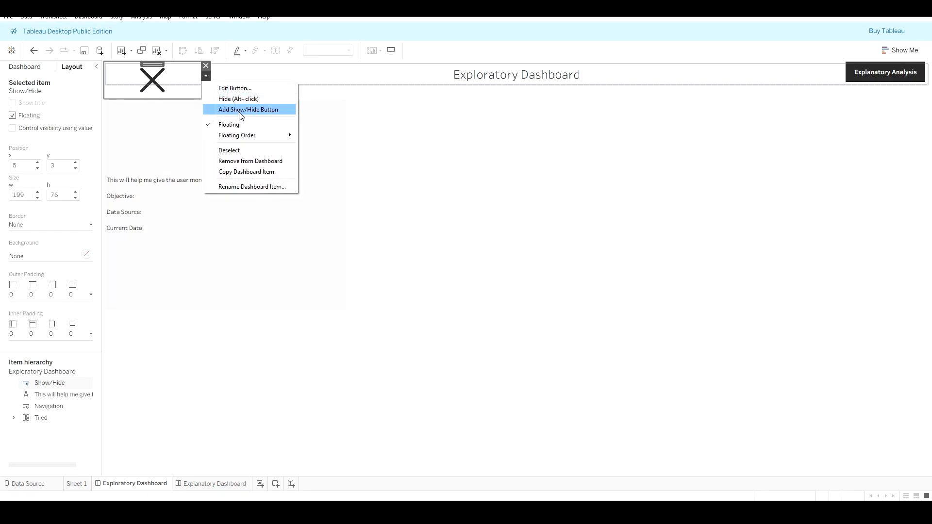
left_click(244, 100)
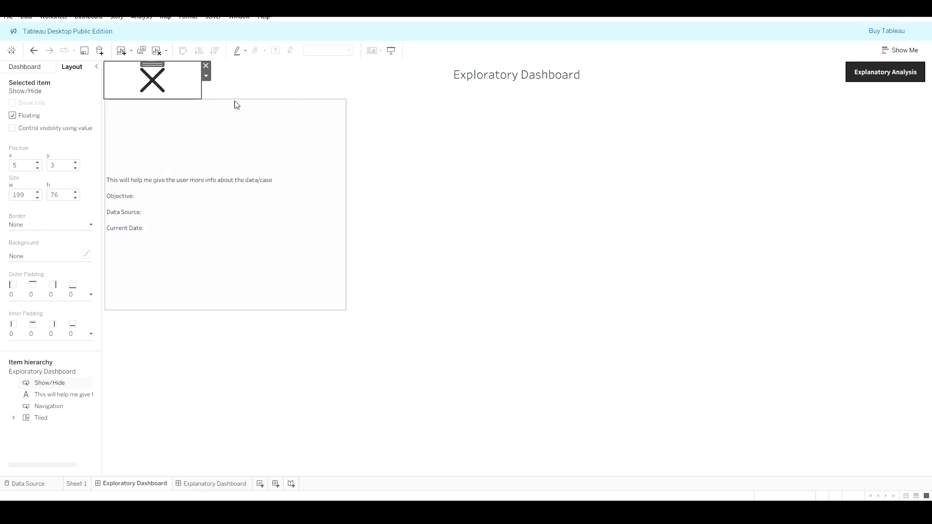
Step: Edit the Show/Hide button and choose the downloaded circled information icon from Downloads as its image
left_click(207, 77)
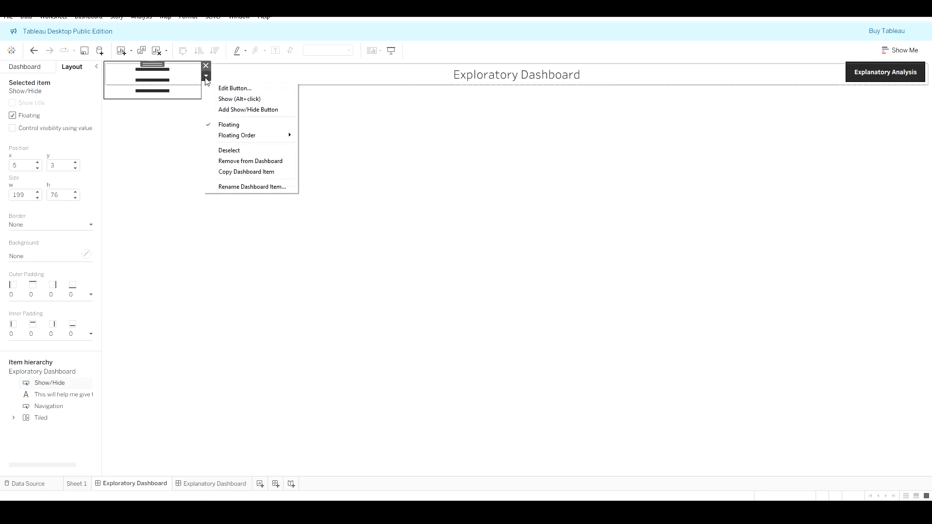
left_click(246, 90)
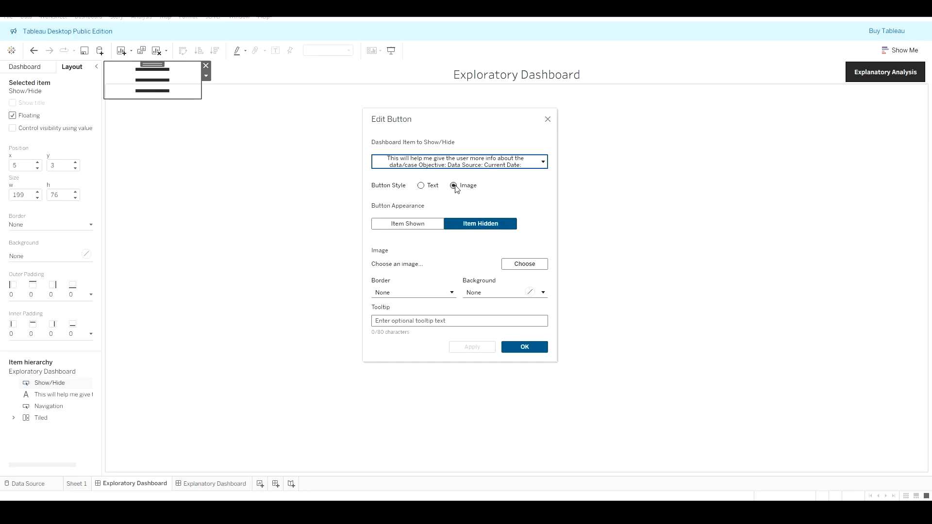
left_click(526, 265)
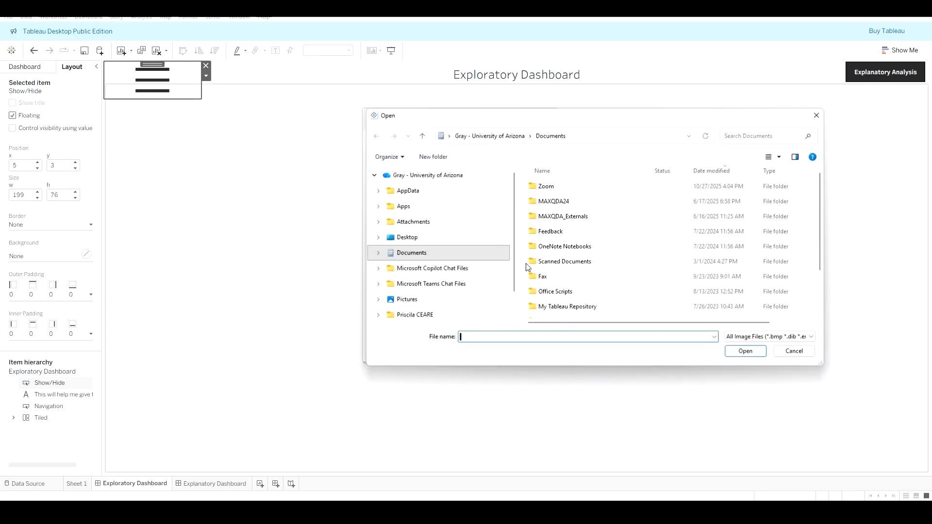
left_click(407, 297)
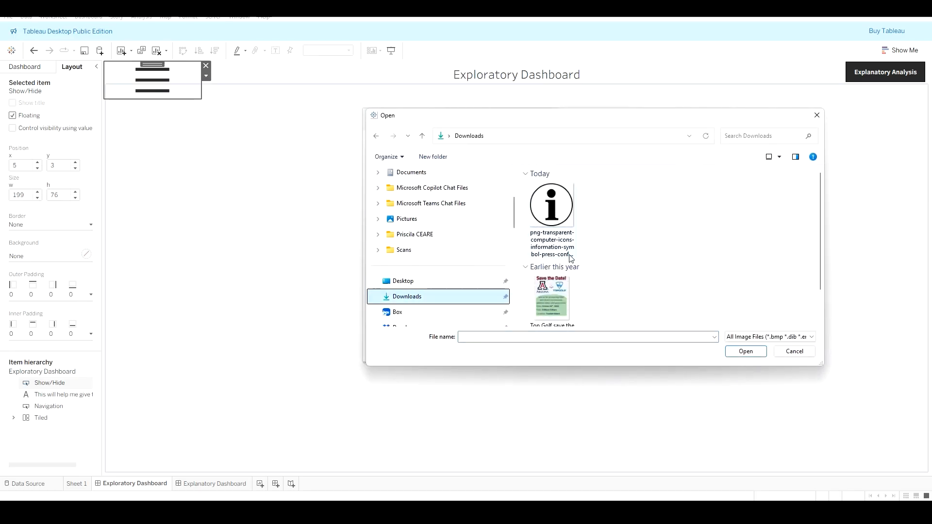
left_click(552, 214)
left_click(746, 351)
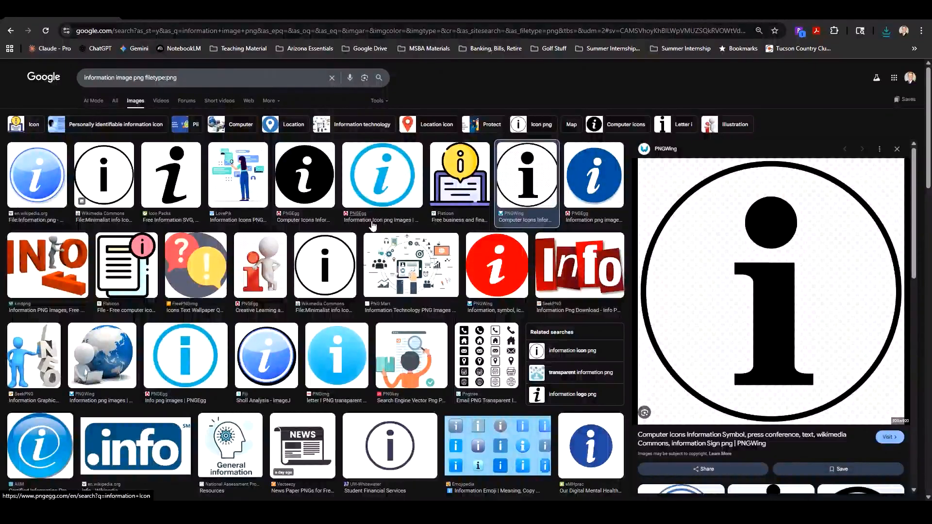
Step: Save the PNGEgg solid black information icon image as a PNG into Downloads
left_click(304, 175)
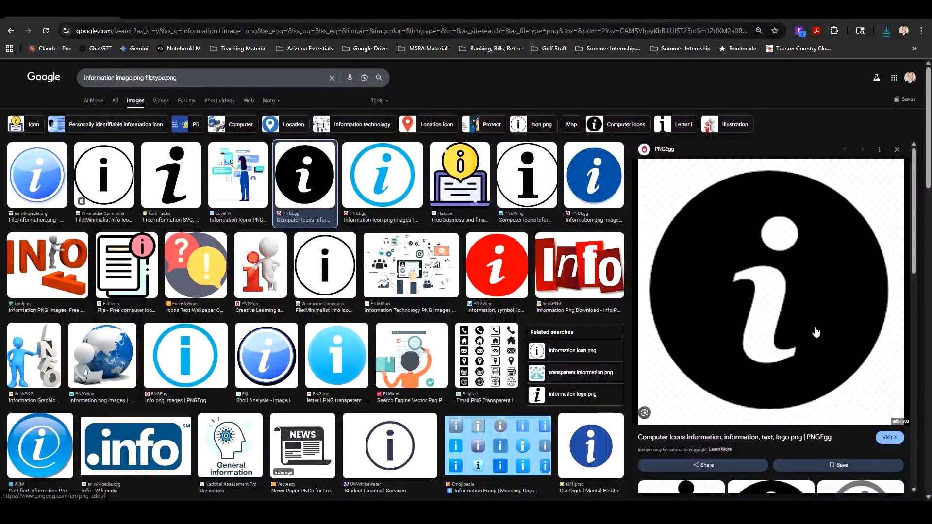
right_click(721, 408)
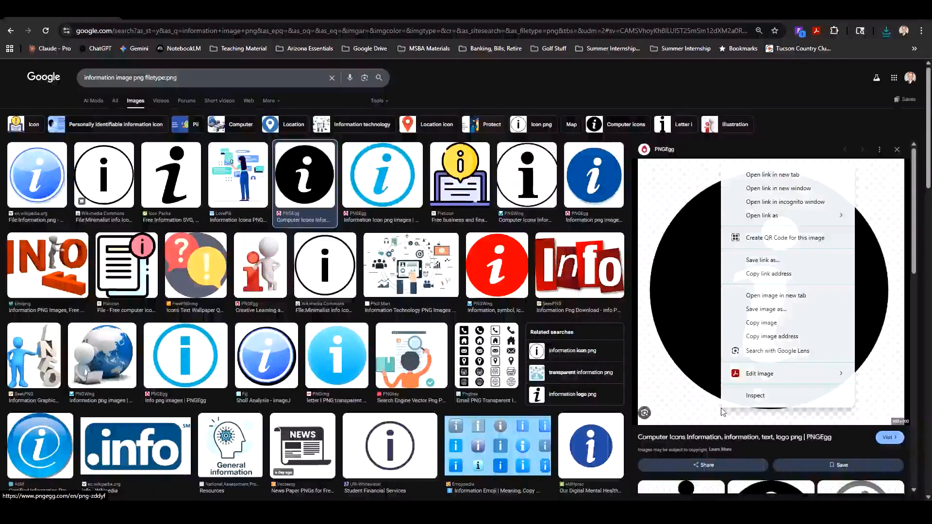
left_click(766, 322)
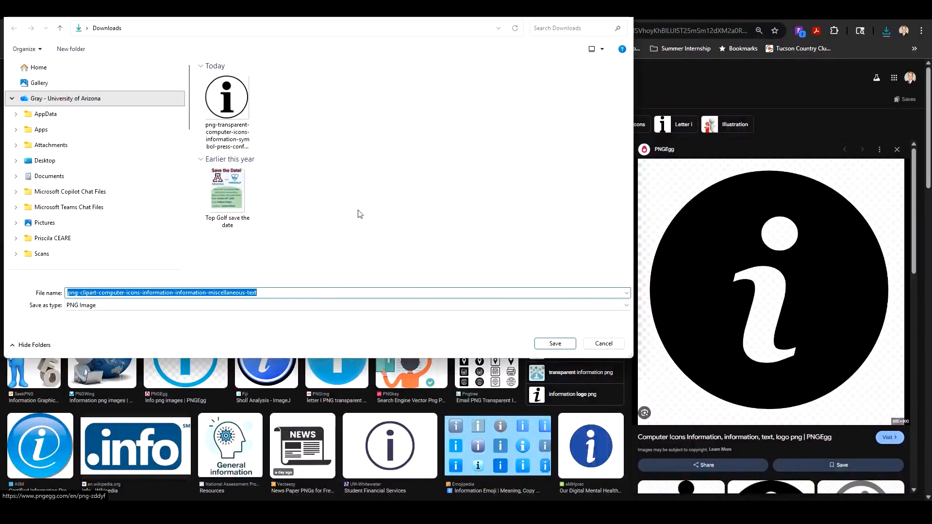
left_click(556, 344)
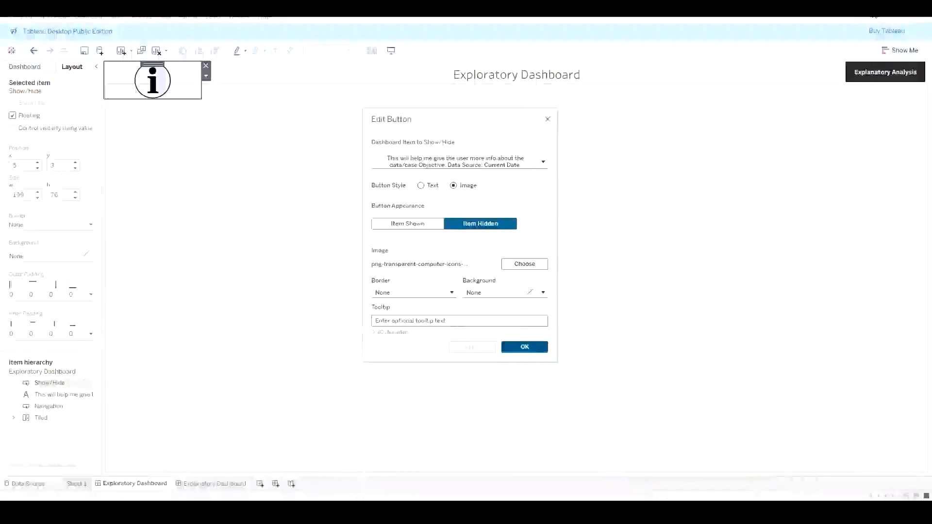
Step: Reselect the circled information icon as the button image and apply it
left_click(527, 266)
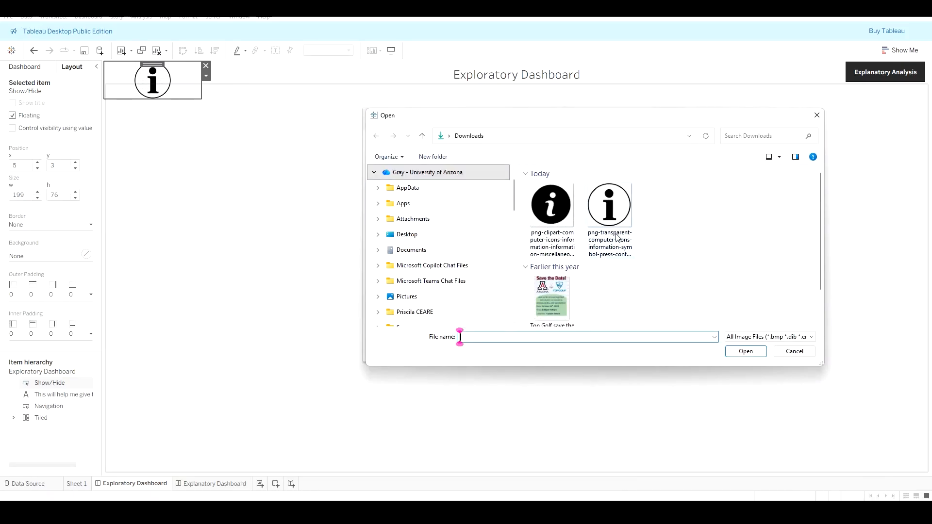
left_click(610, 205)
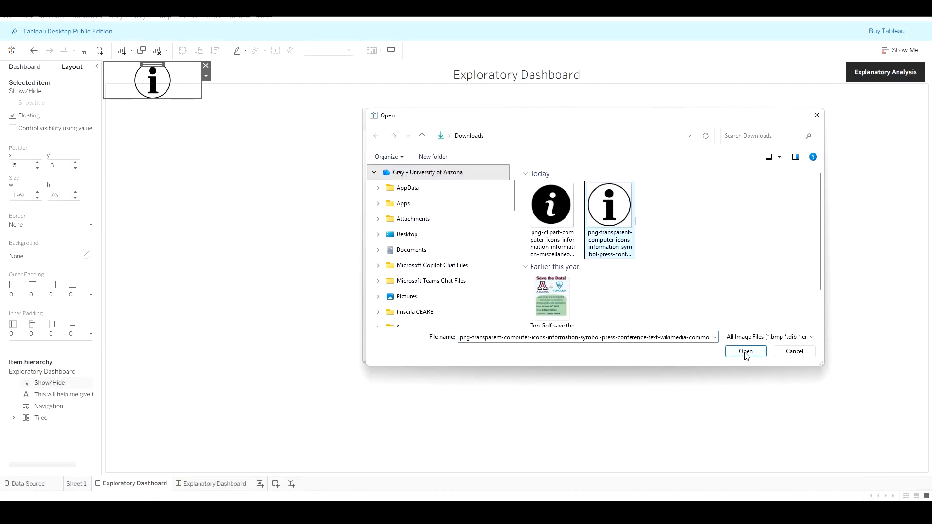
left_click(745, 351)
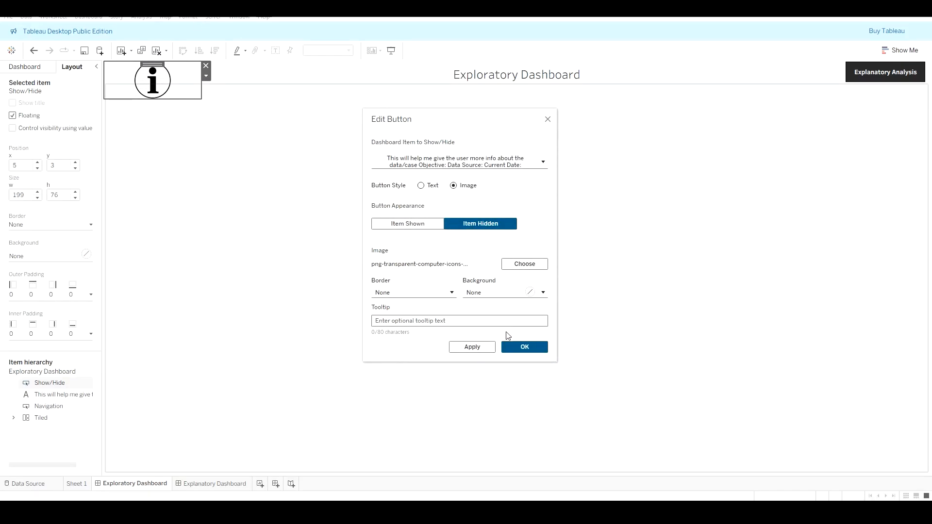
left_click(481, 348)
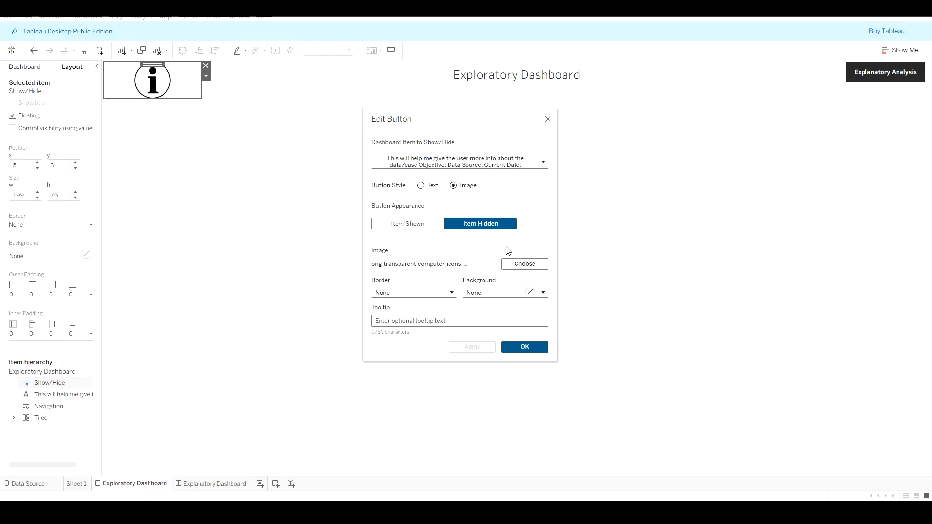
Step: Replace the button image with the solid black png-clipart information icon, apply, and close the dialog
left_click(522, 266)
left_click(552, 207)
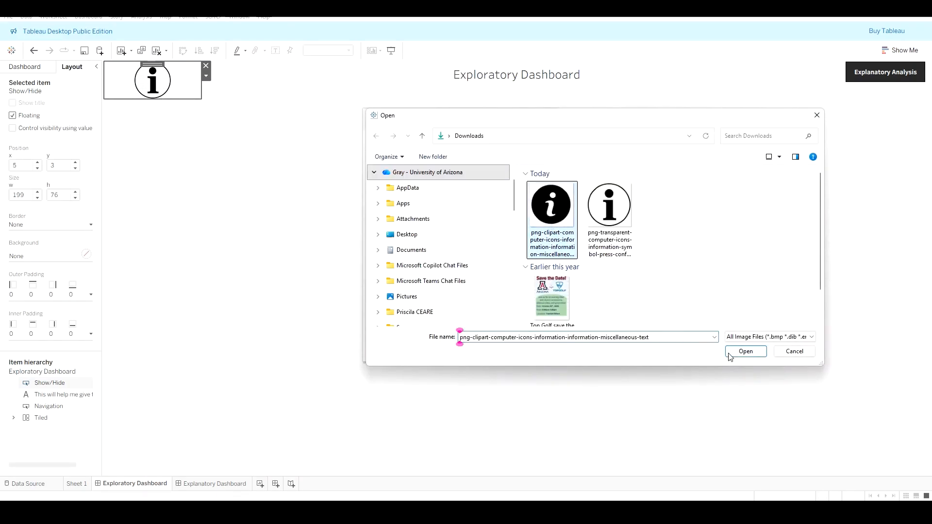
left_click(743, 350)
left_click(485, 348)
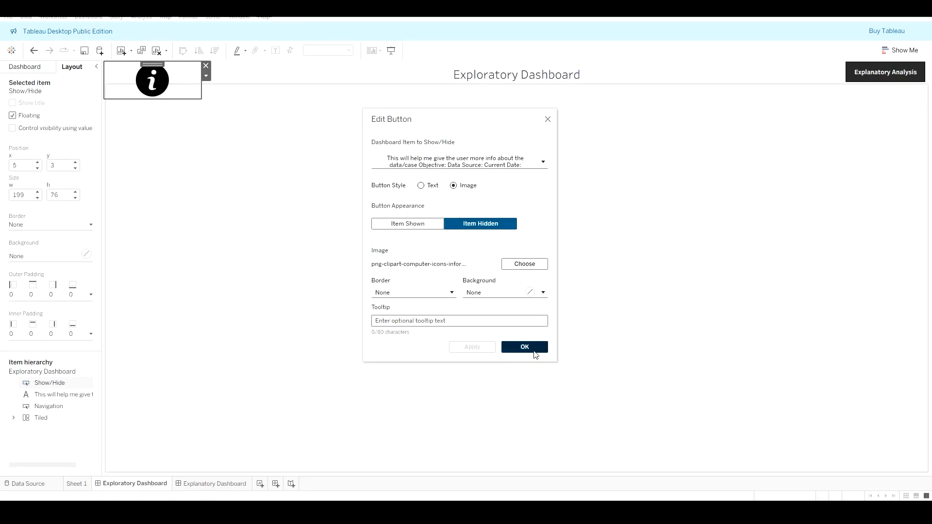
left_click(539, 347)
Step: Return to the browser, open the PNGWing page of the circled information icon and examine its download options
key("alt+Tab")
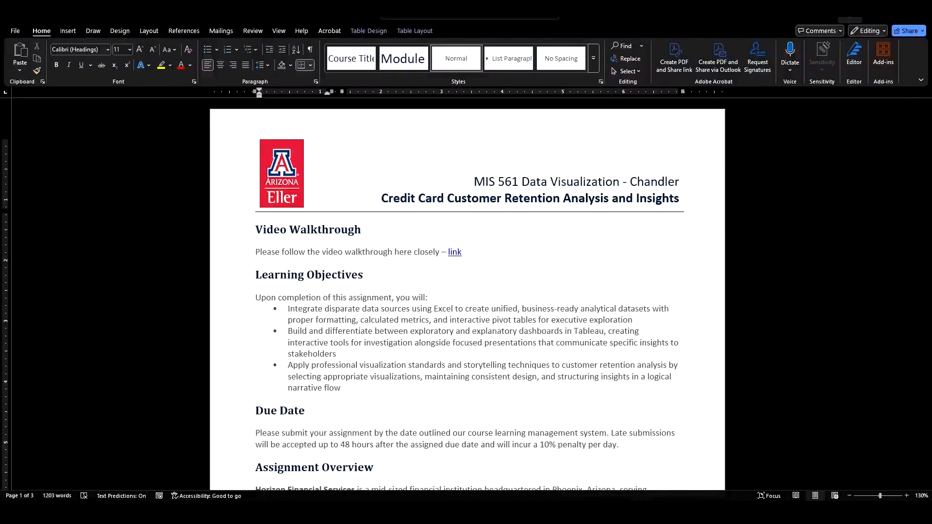
key("alt+Tab")
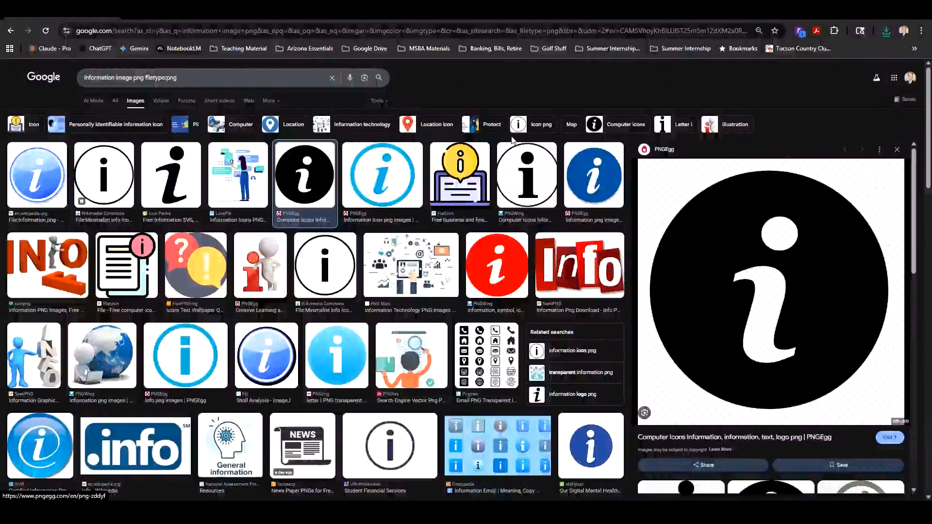
left_click(531, 189)
left_click(726, 310)
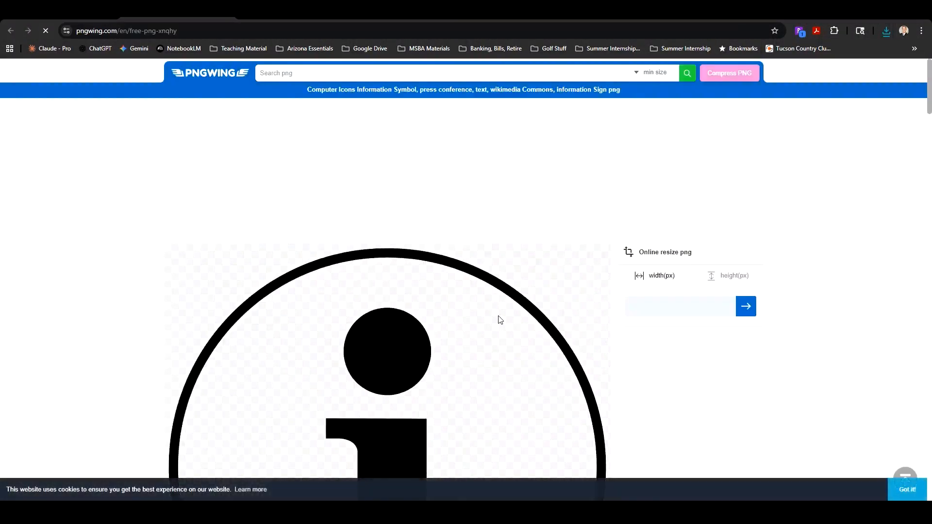
scroll(501, 306, "down", 3)
scroll(509, 295, "down", 3)
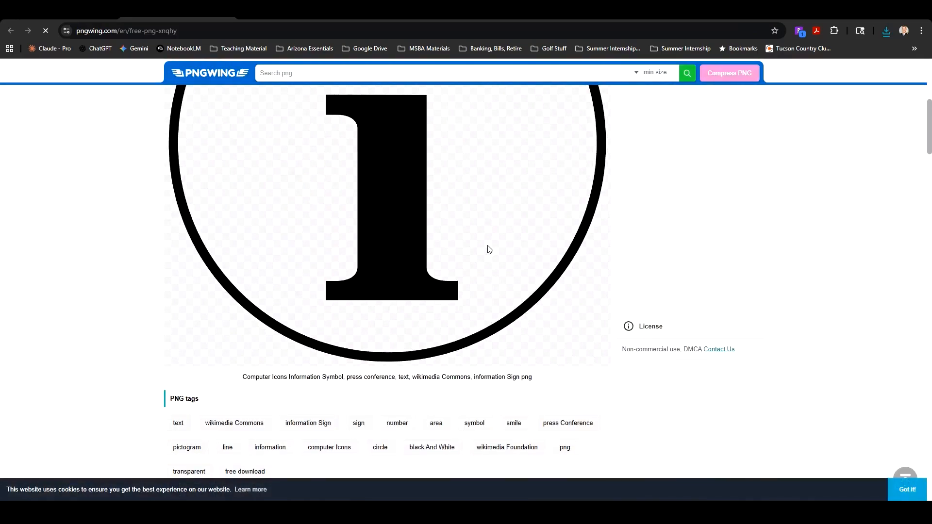
scroll(489, 247, "up", 2)
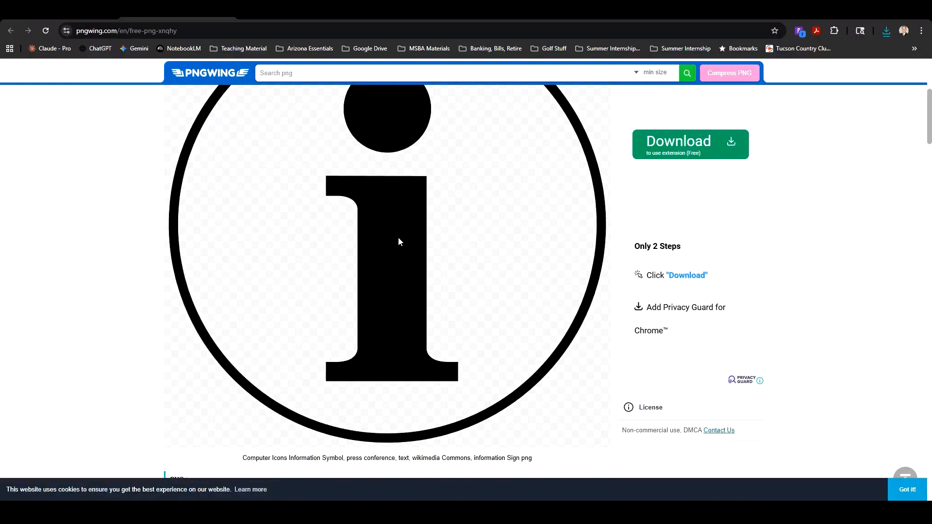
scroll(399, 237, "down", 3)
scroll(400, 242, "up", 5)
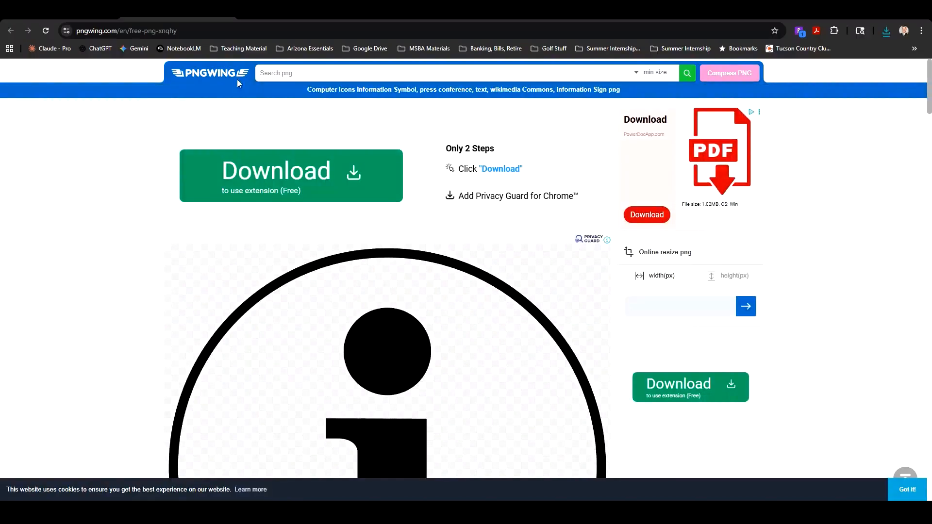
Step: Open Claude and ask it to create a simple downloadable information symbol PNG that indicates you can click on it to learn more
left_click(53, 49)
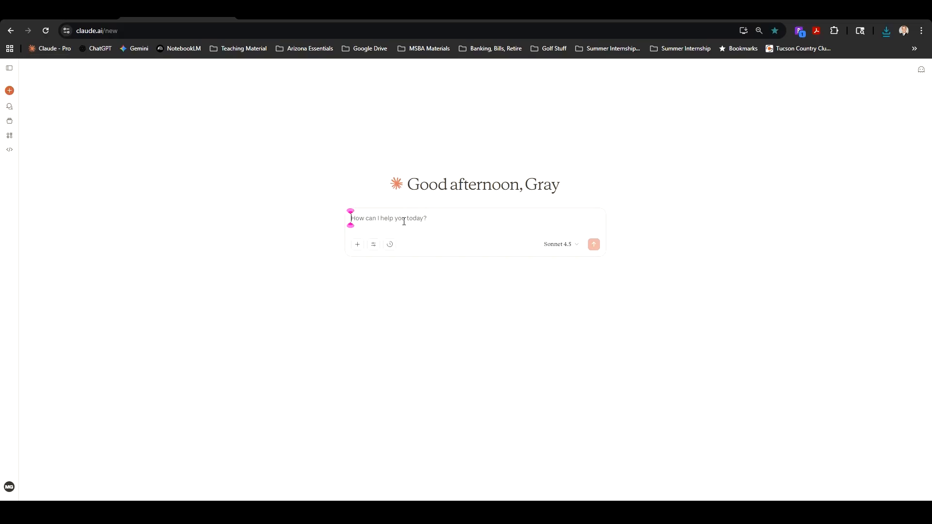
type("create an infr")
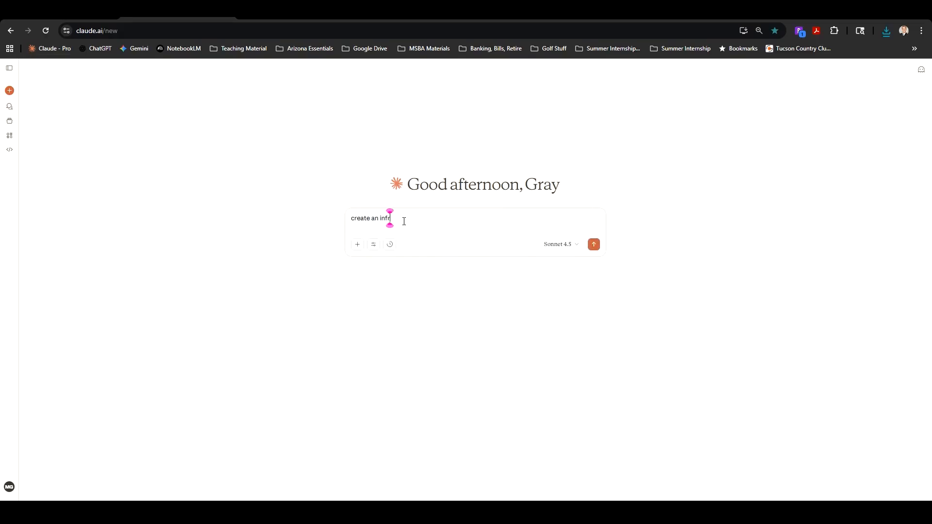
key("BackSpace")
type("ormation symbol png I can download. It sh")
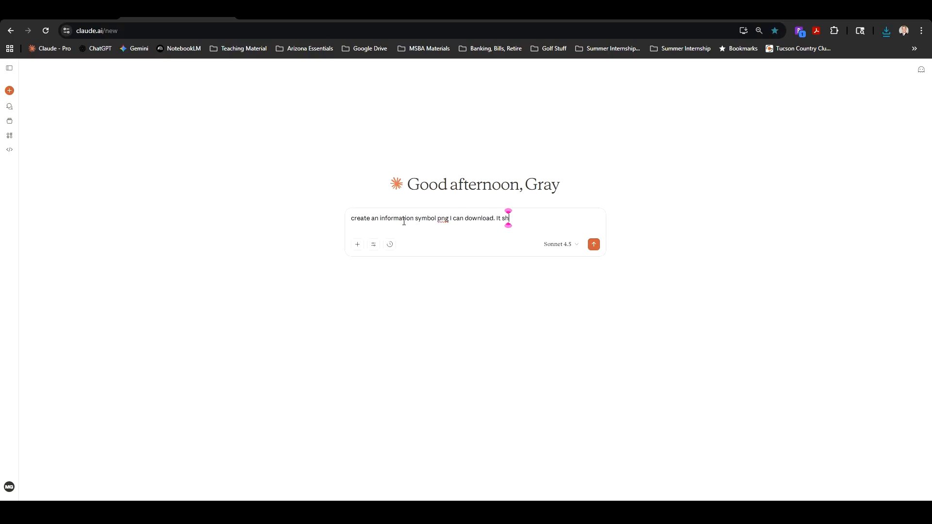
type("ould just be a simple i that in")
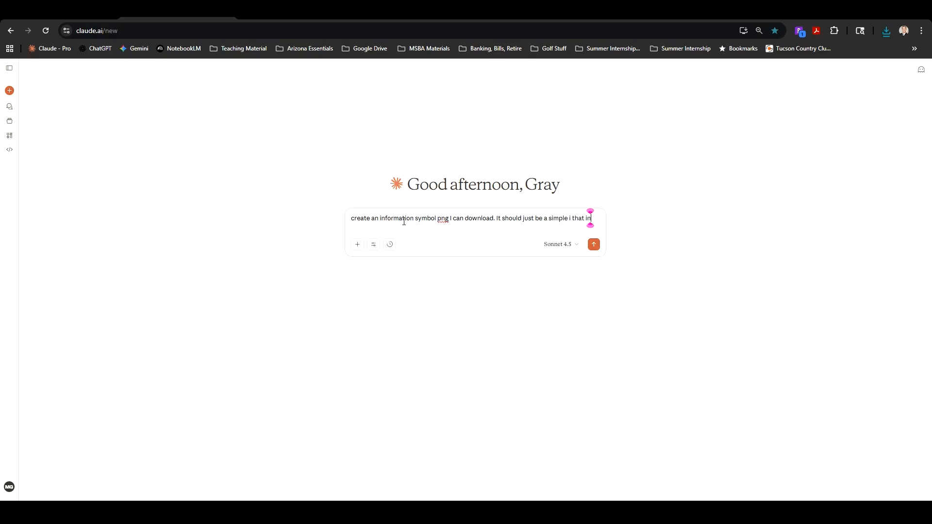
type("dicates you cna click on it to learn more")
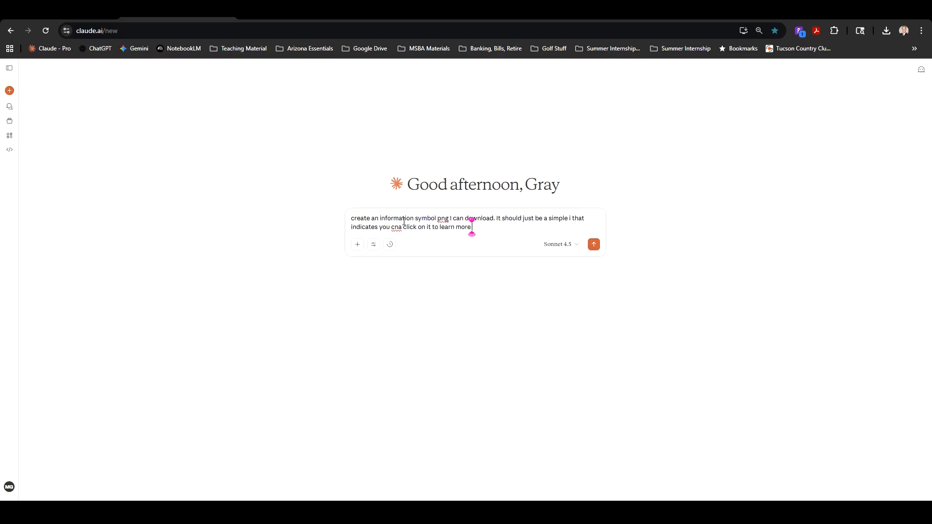
left_click(400, 228)
key("BackSpace")
key("Right")
type("n")
key("Return")
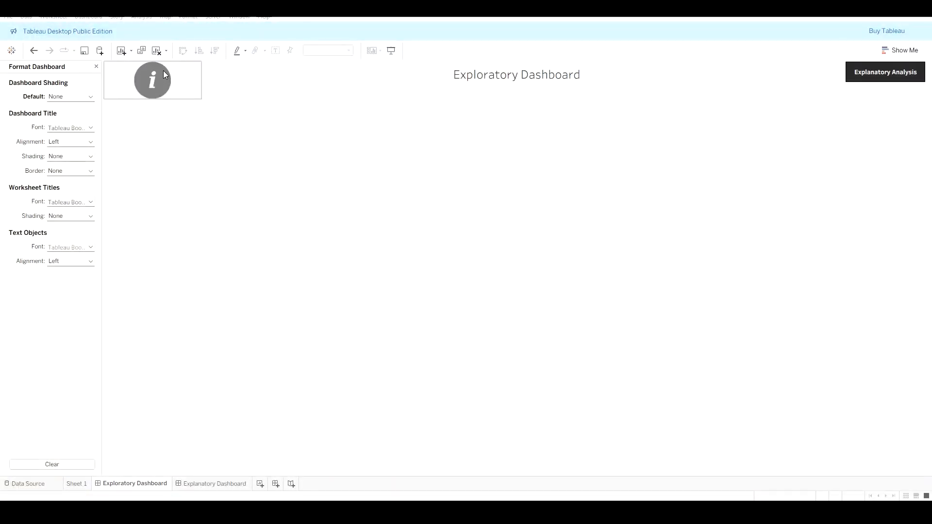
Step: Color the Exploratory Dashboard sheet tab blue
left_click(188, 91)
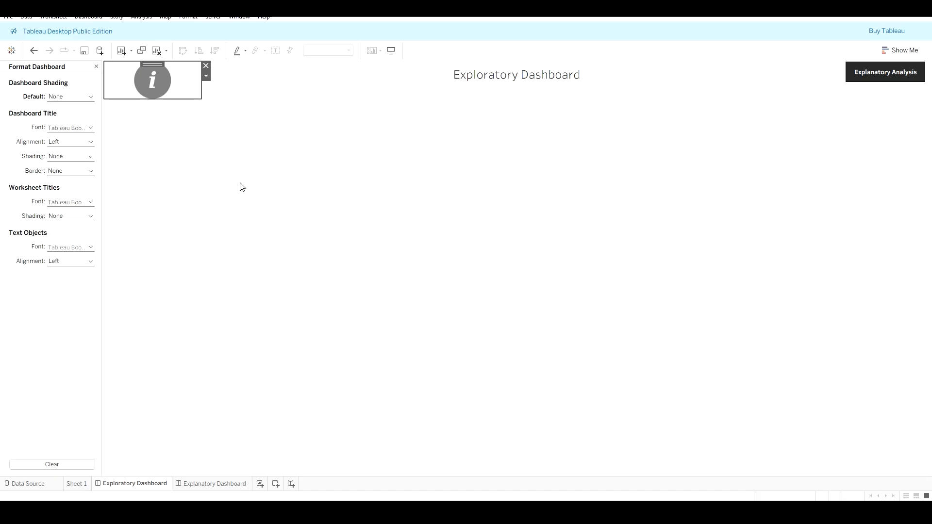
left_click(428, 312)
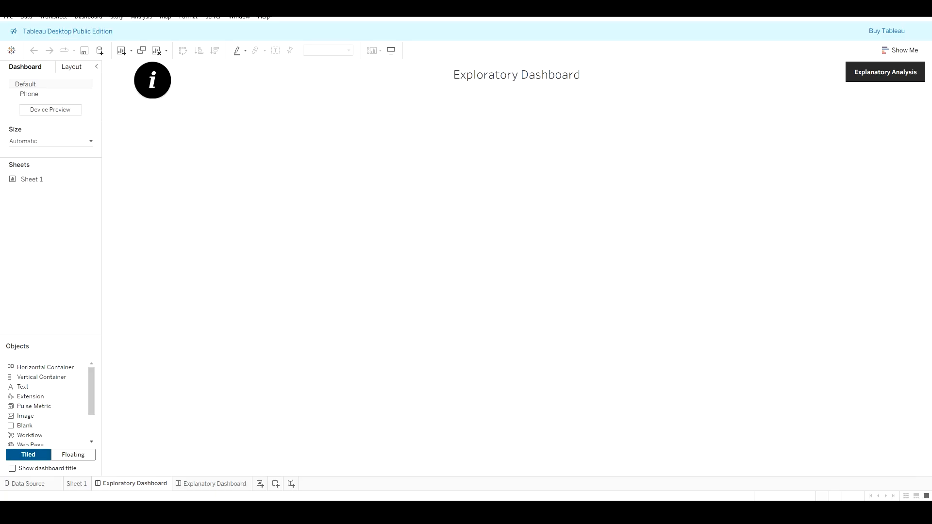
right_click(152, 484)
mouse_move(204, 479)
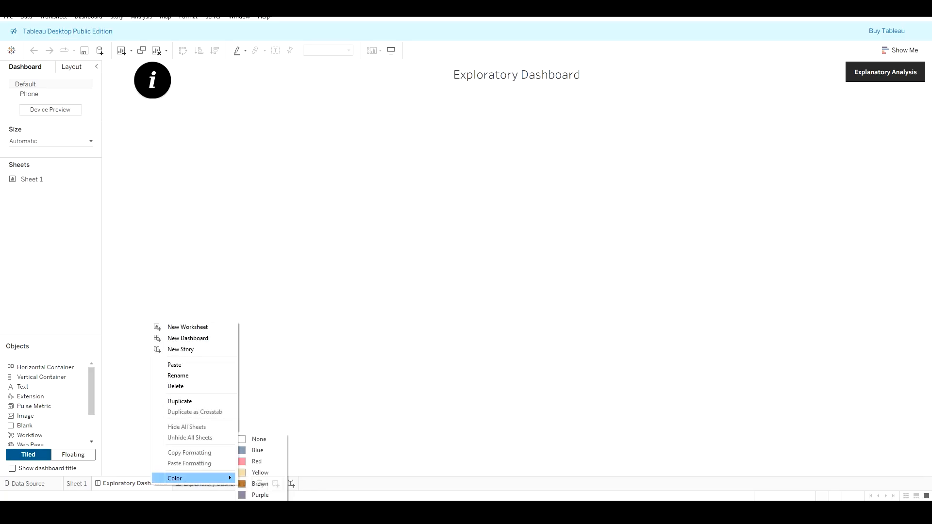
left_click(257, 451)
Step: Color the Explanatory Dashboard sheet tab red and switch to Sheet 1
right_click(194, 484)
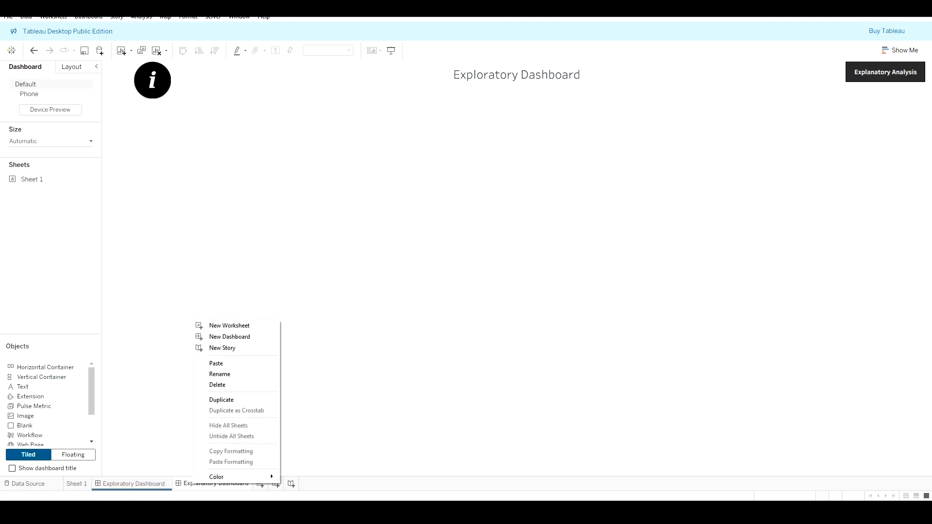
mouse_move(228, 477)
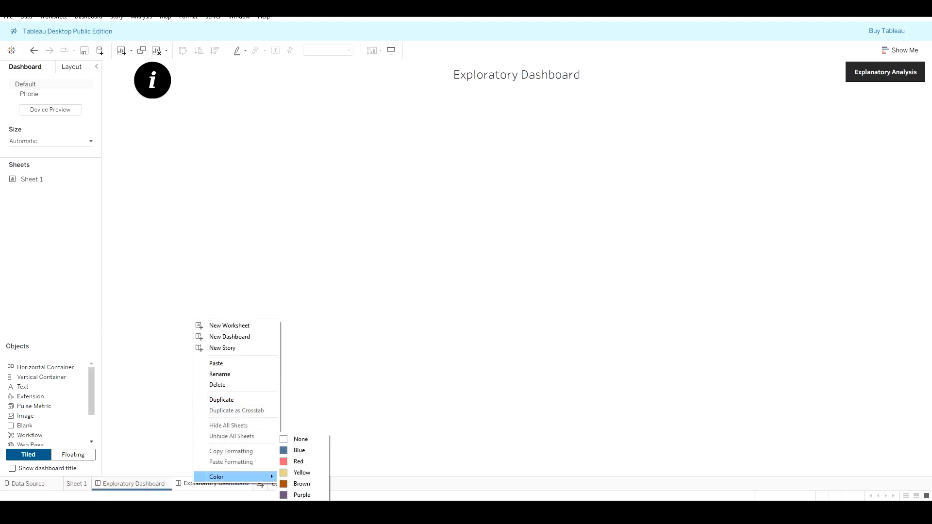
left_click(299, 461)
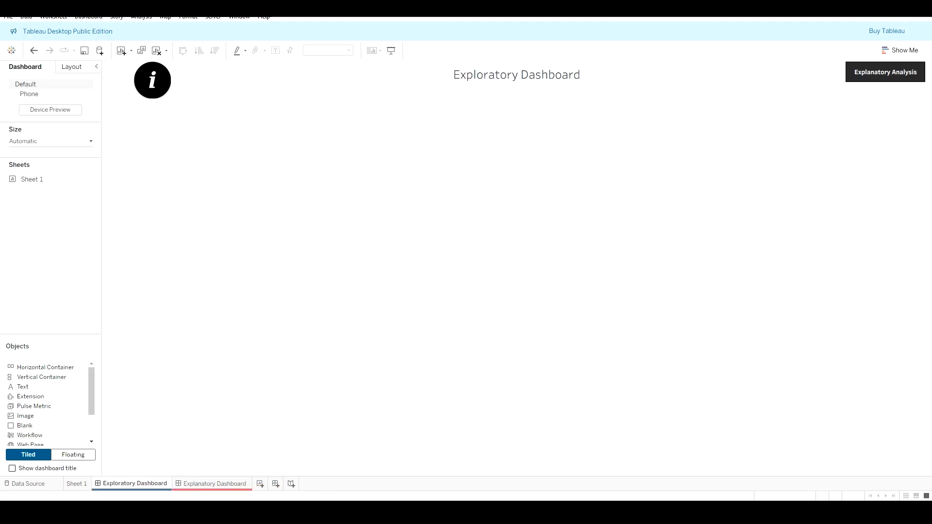
mouse_move(76, 484)
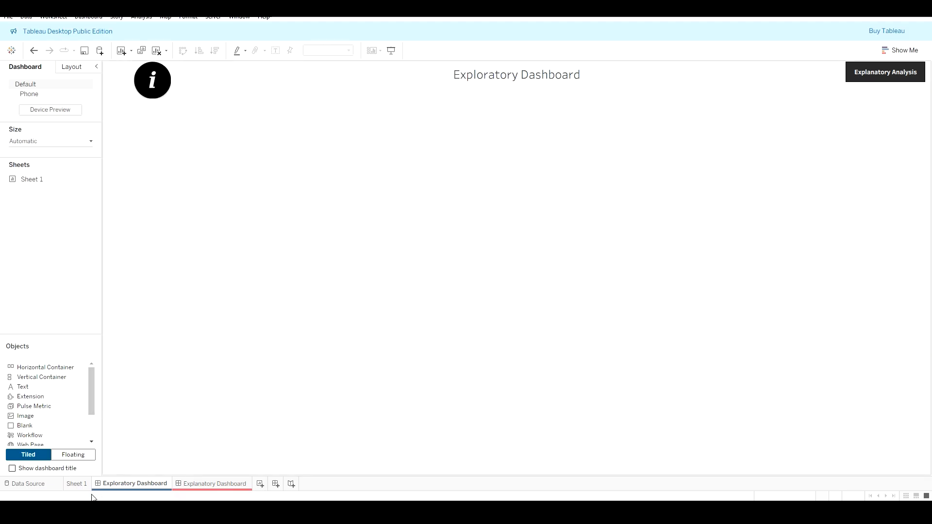
left_click(78, 484)
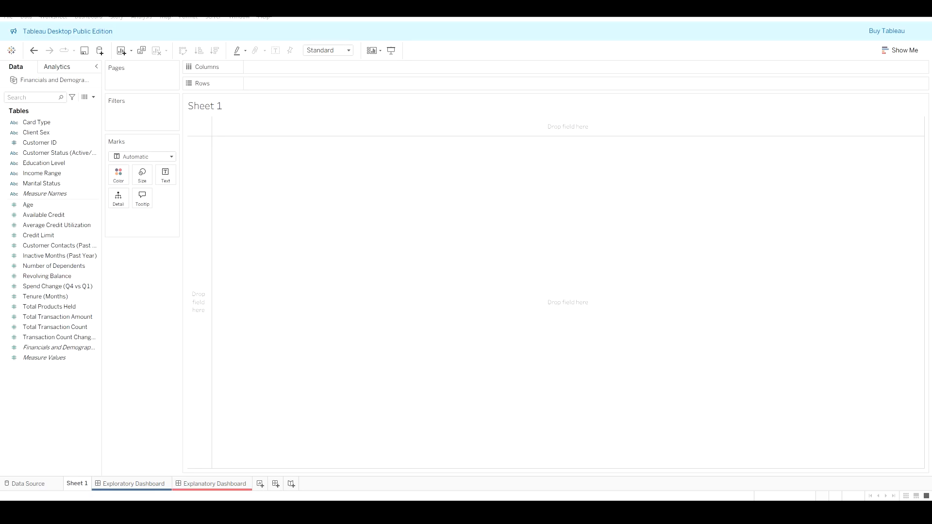
Step: Review the assignment's dashboard requirements in the document and the pivot table sheet in the workbook
left_click_drag(1, 152, 611, 69)
scroll(370, 297, "down", 12)
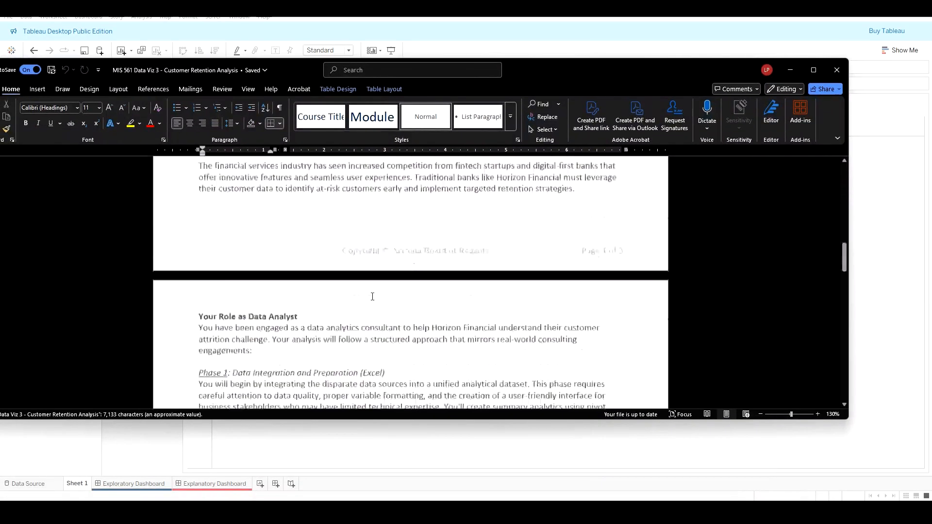
scroll(373, 296, "down", 10)
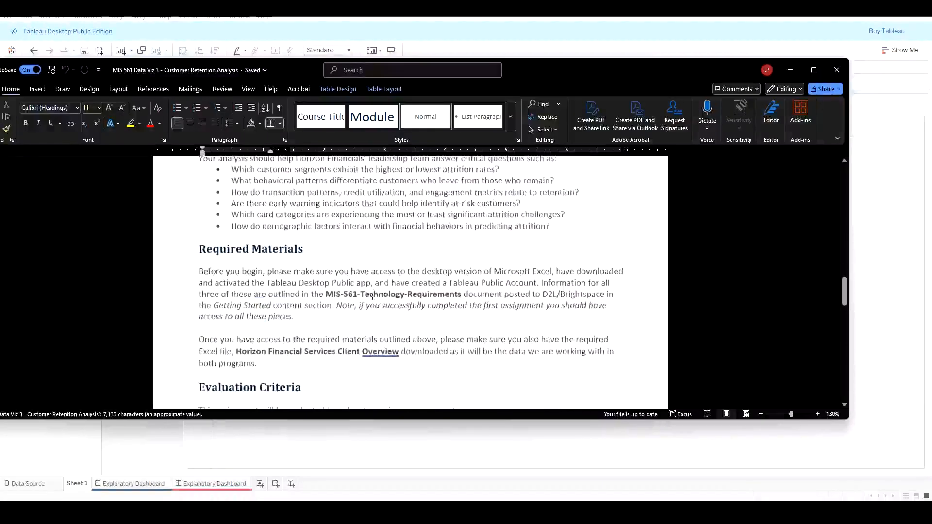
scroll(373, 297, "down", 8)
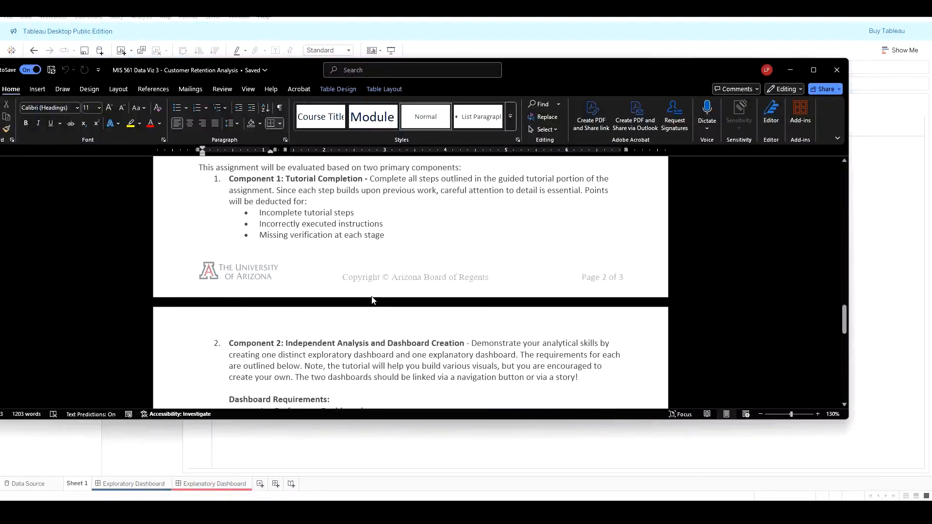
scroll(430, 220, "down", 5)
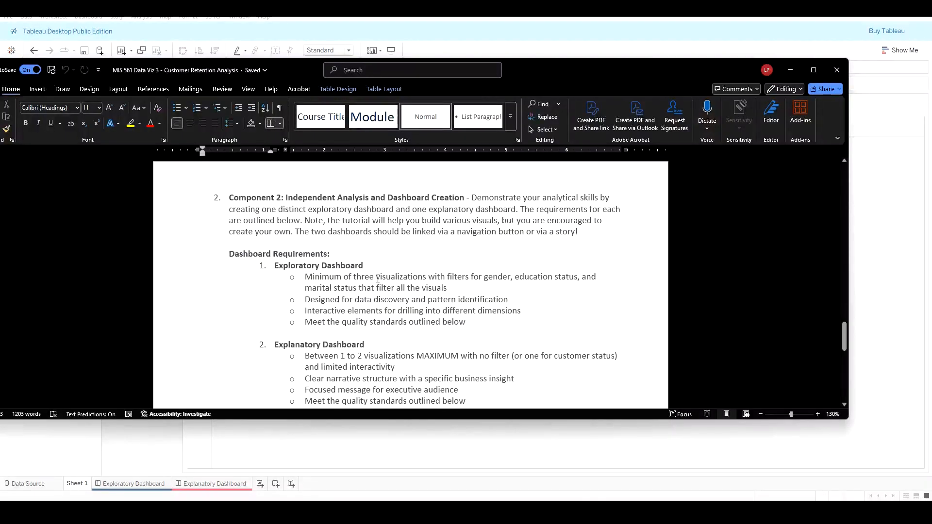
left_click_drag(484, 278, 357, 289)
left_click(405, 288)
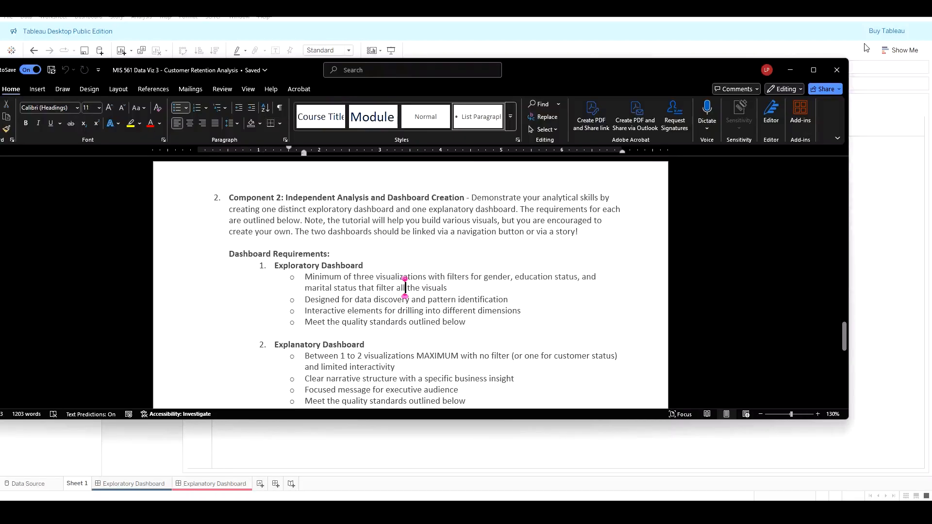
left_click(791, 71)
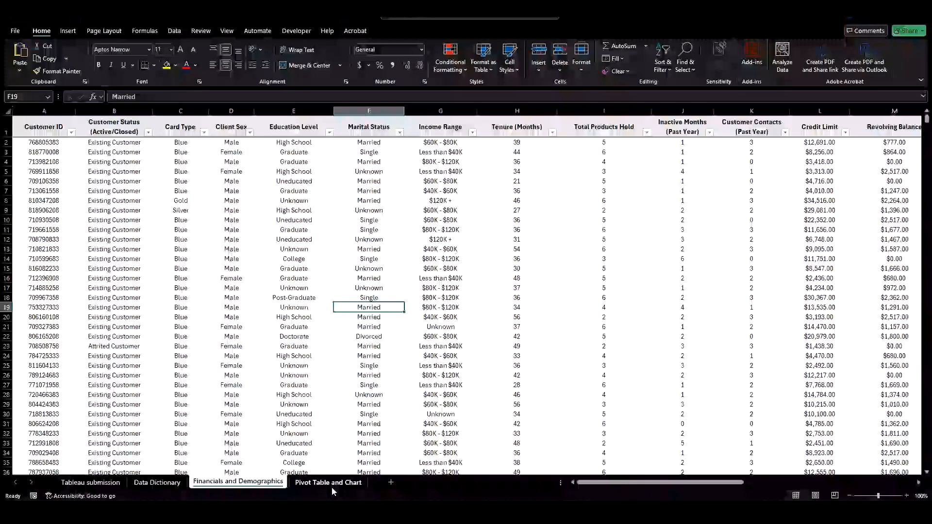
left_click(331, 487)
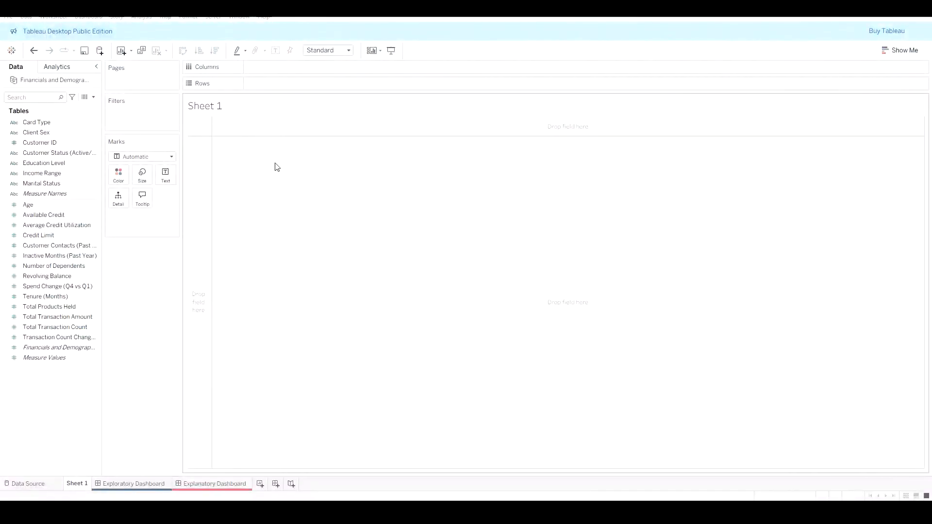
Step: Place Customer Status (Active/Closed) on Columns
left_click(32, 144)
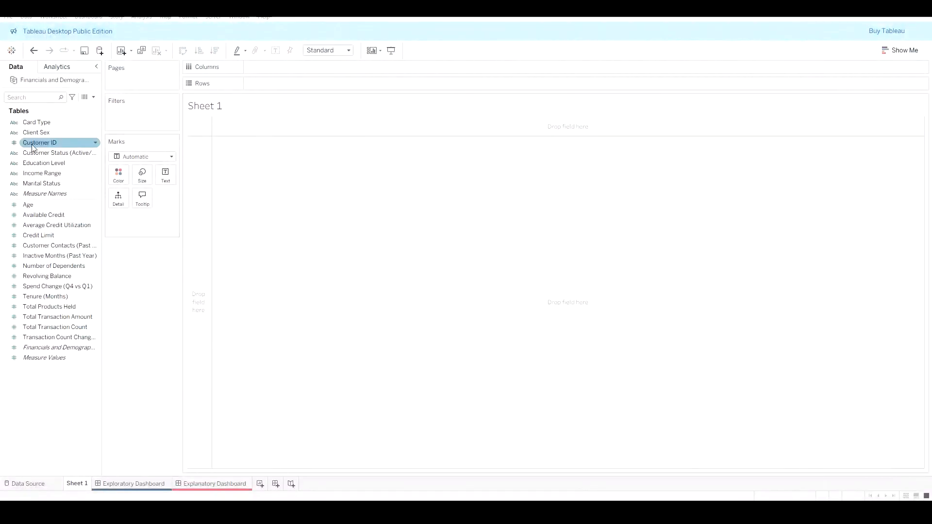
left_click(48, 153)
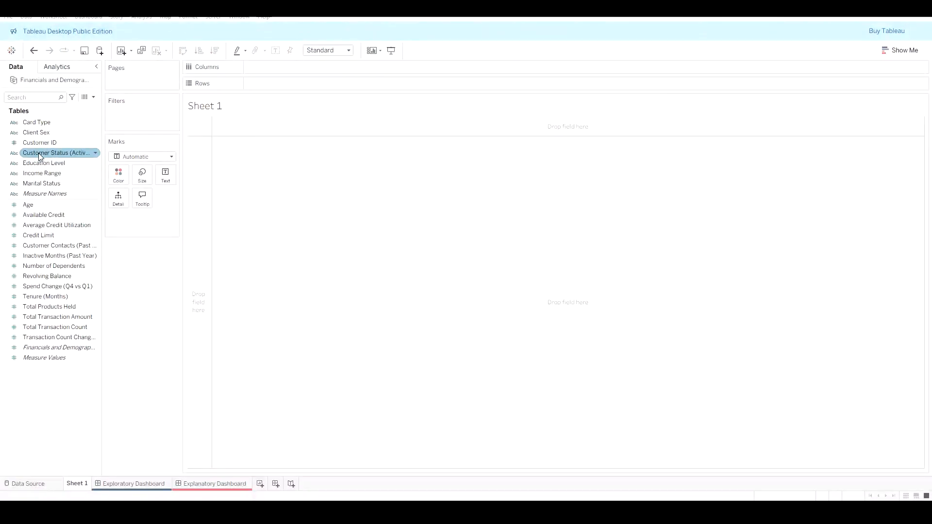
left_click_drag(40, 156, 269, 70)
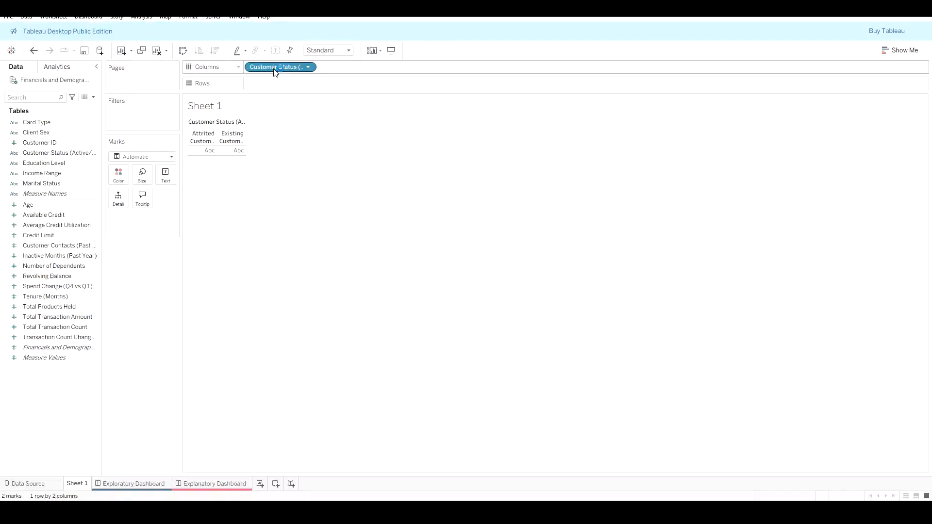
Step: Convert the view to a text table with Show Me
left_click(900, 50)
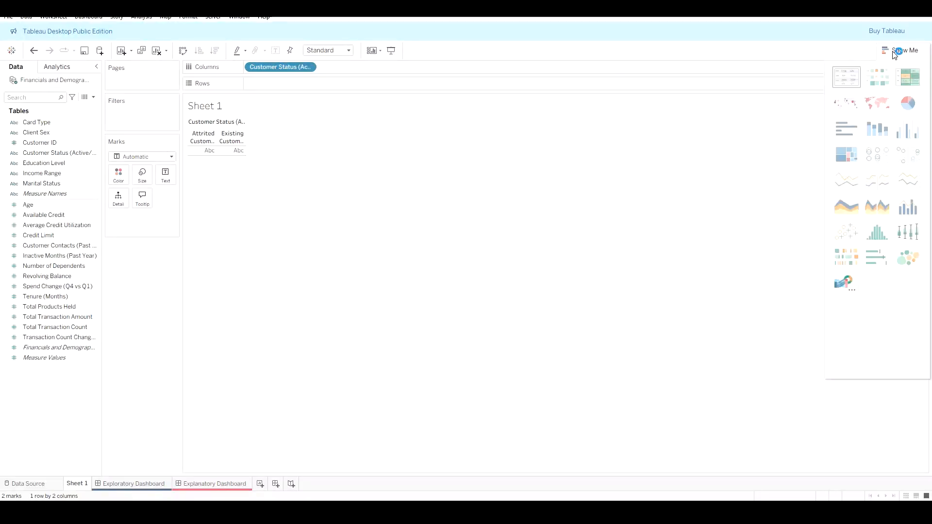
left_click(841, 78)
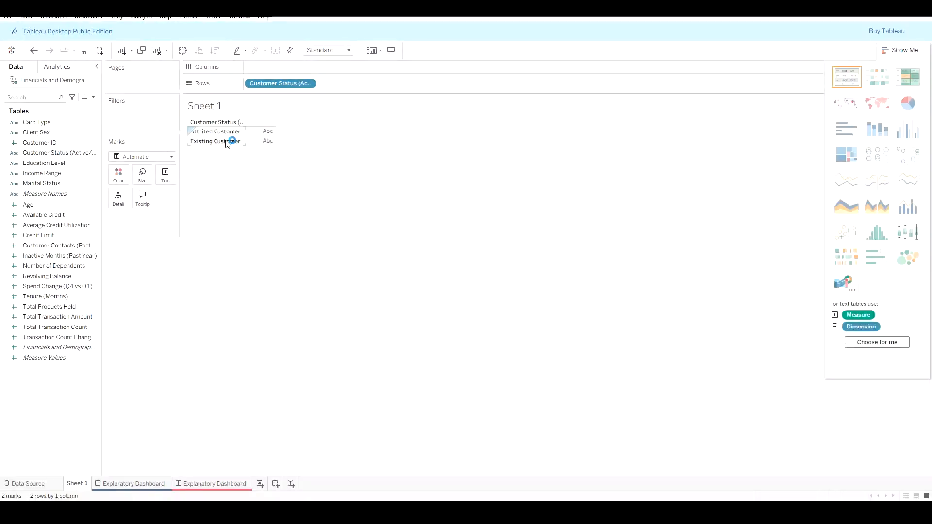
mouse_move(264, 136)
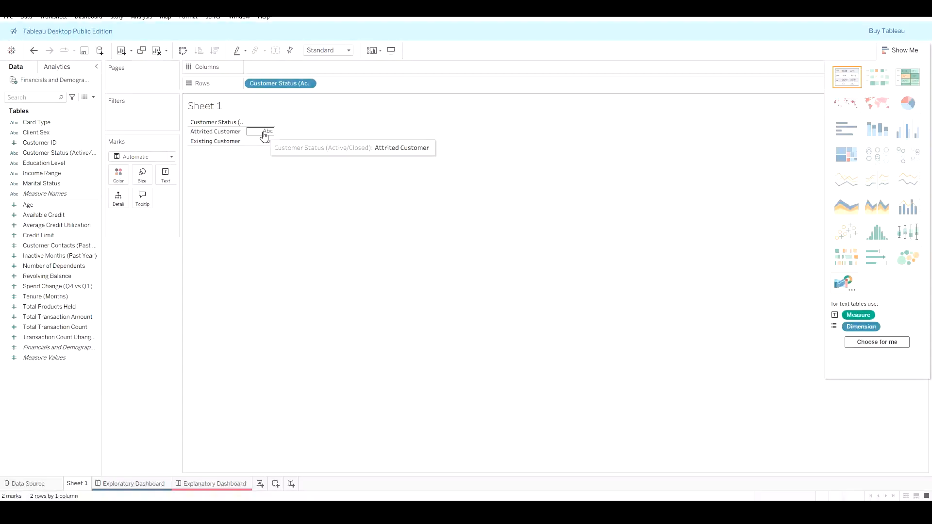
Step: Put Customer Status on the Text mark and change it to a Count measure
left_click(51, 144)
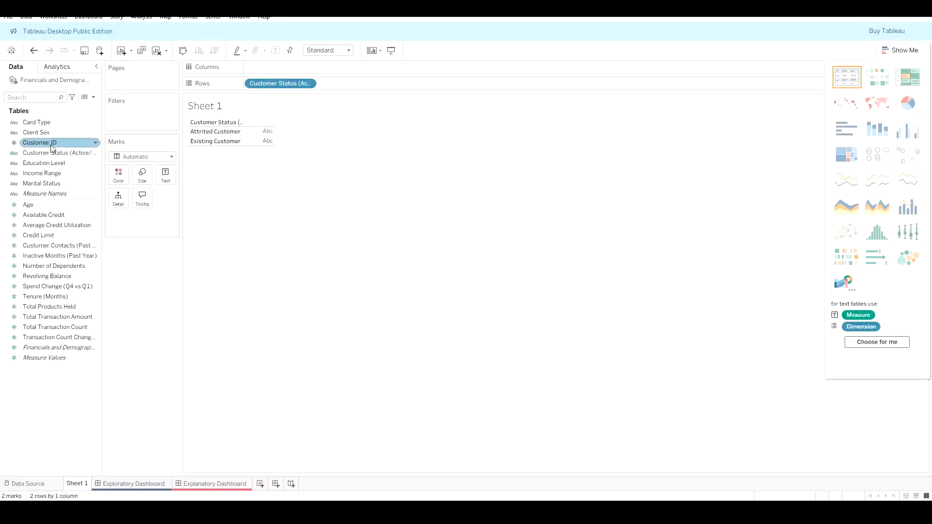
left_click_drag(53, 152, 855, 87)
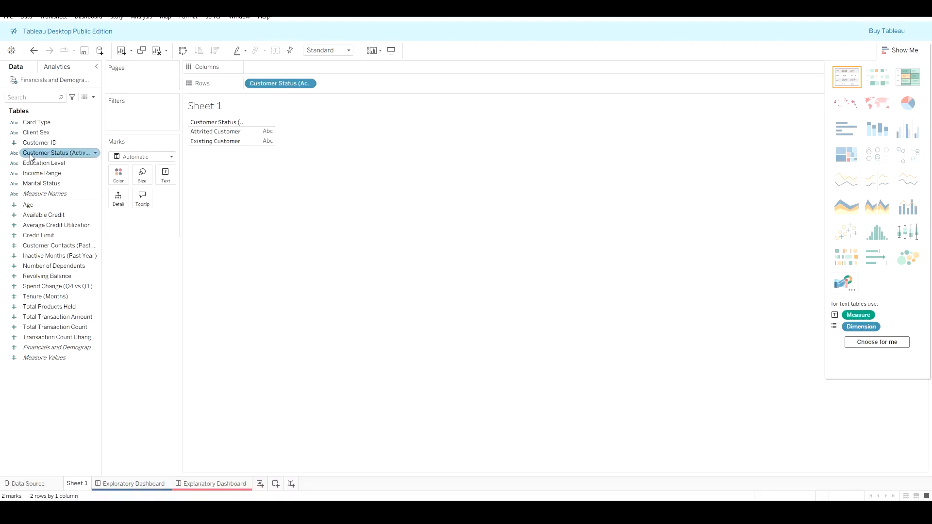
left_click_drag(30, 156, 166, 178)
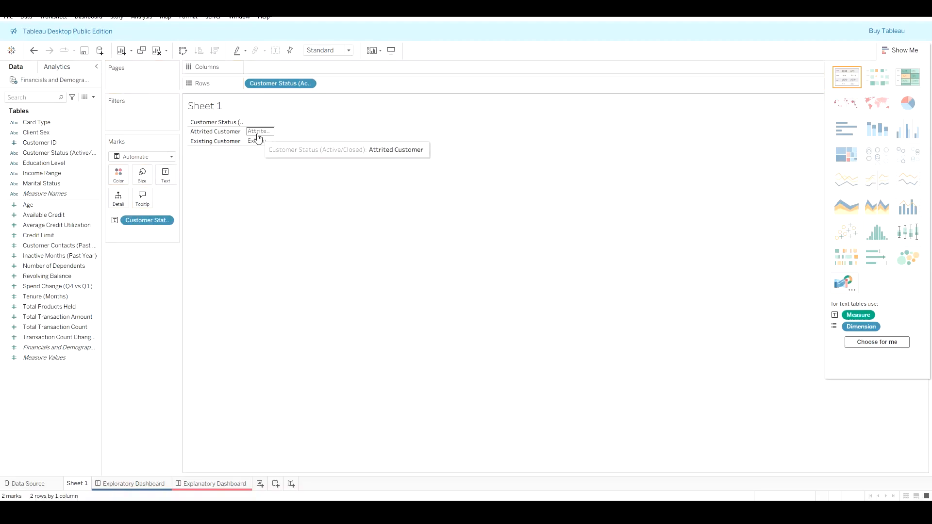
left_click(165, 220)
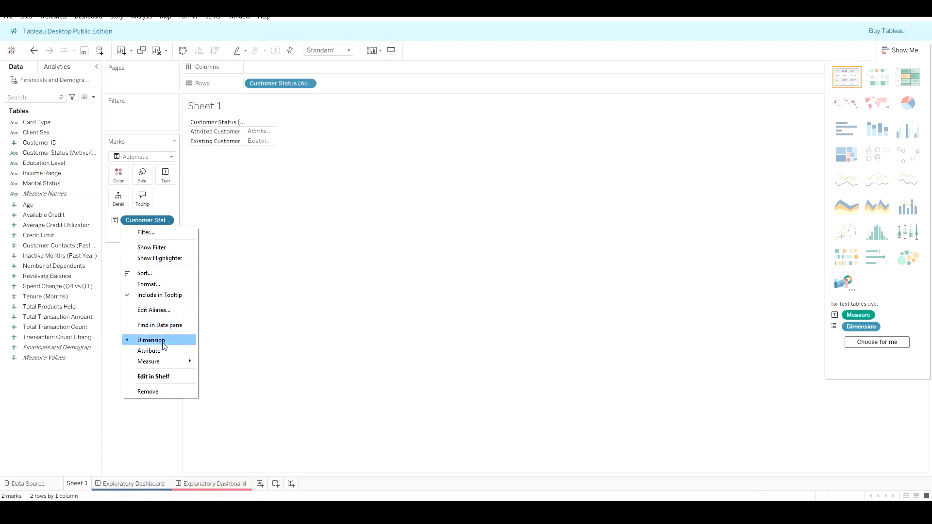
mouse_move(162, 364)
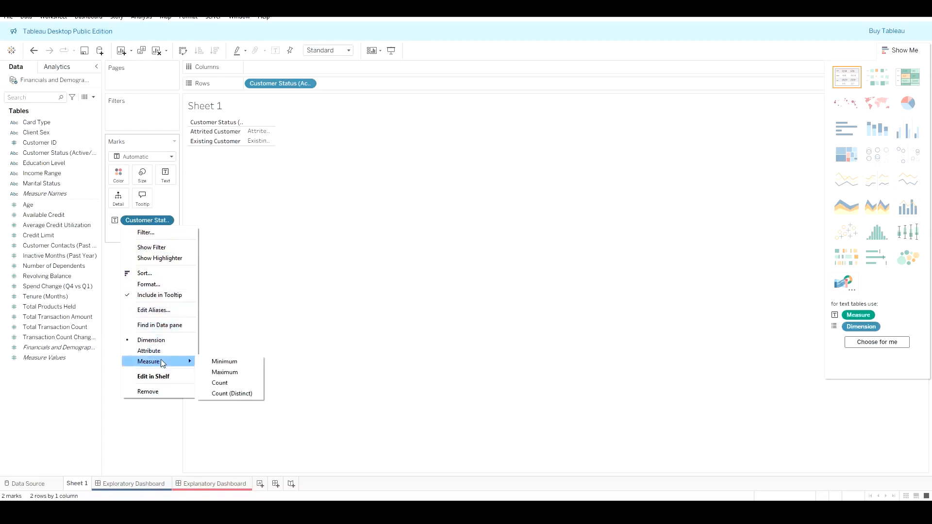
left_click(238, 384)
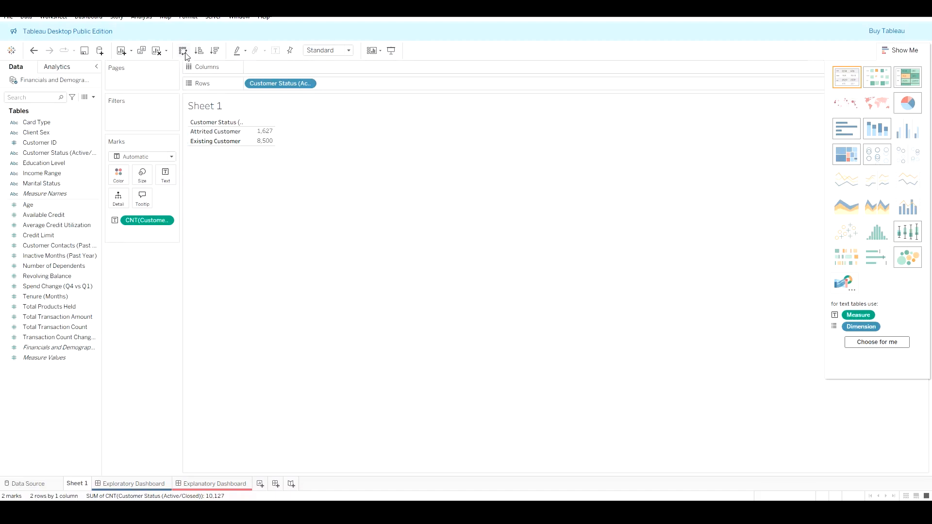
Step: Swap rows and columns so the customer statuses run across the columns
left_click(904, 52)
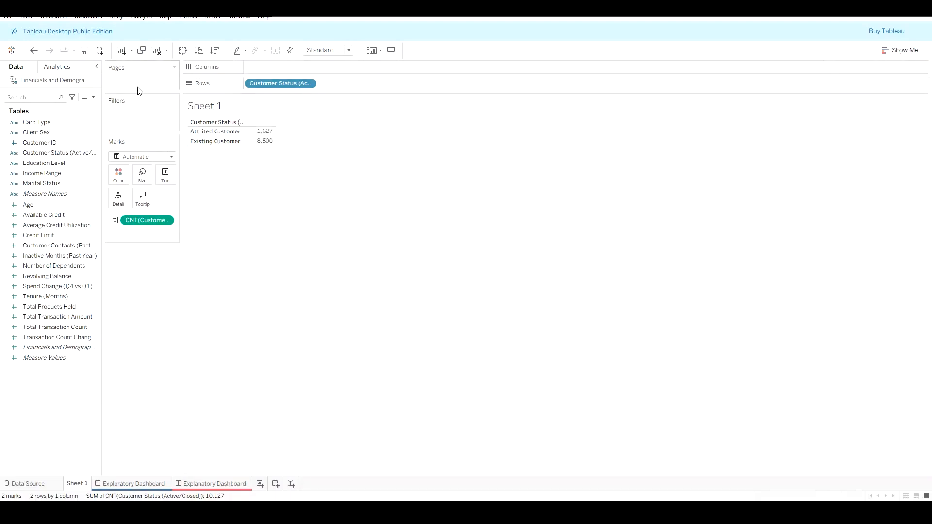
left_click(186, 53)
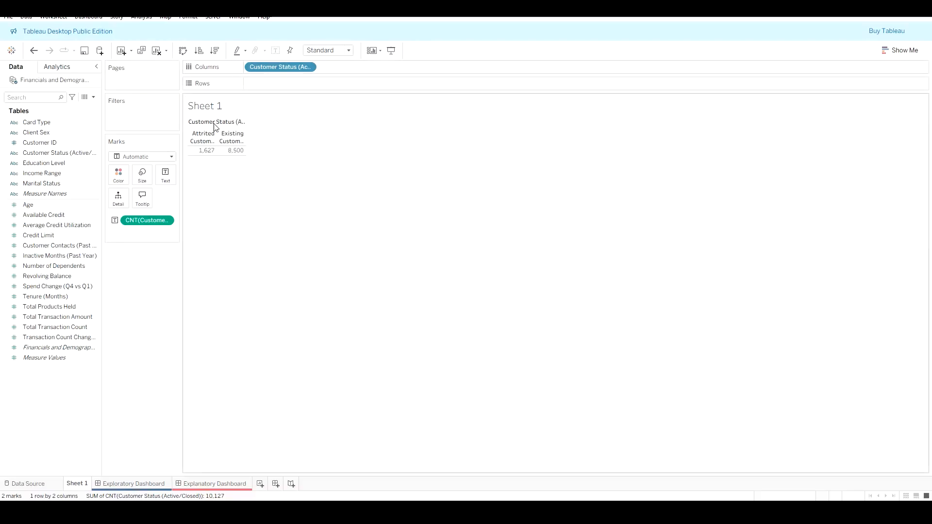
Step: Try Fit Width sizing for the view, then return it to Standard
left_click(349, 51)
left_click(335, 72)
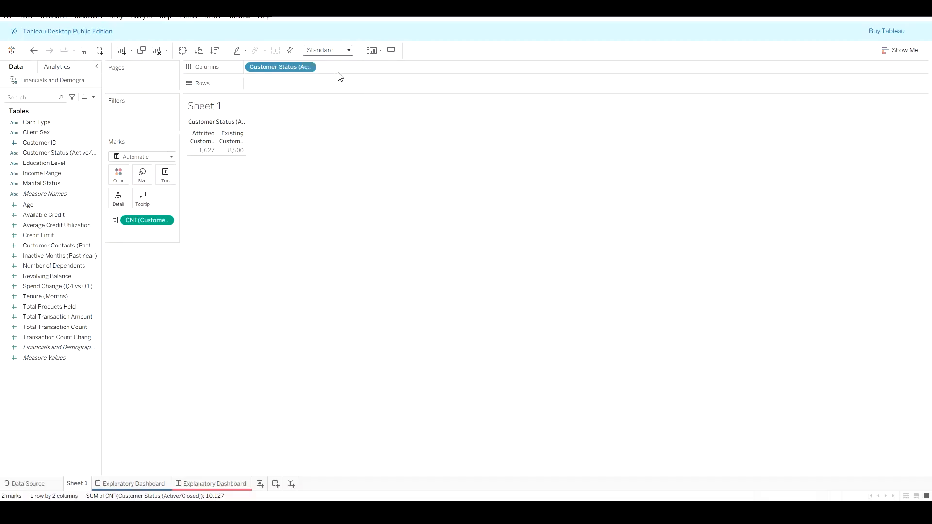
mouse_move(556, 157)
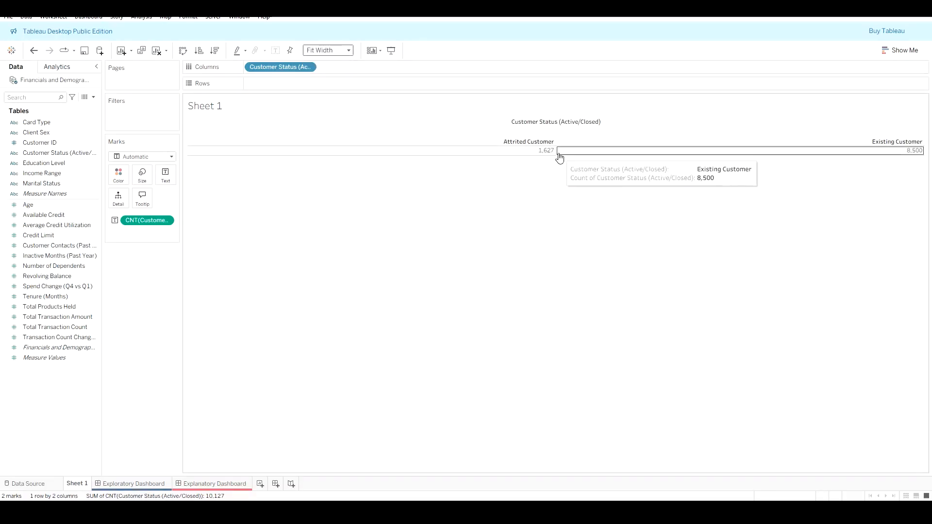
left_click(349, 51)
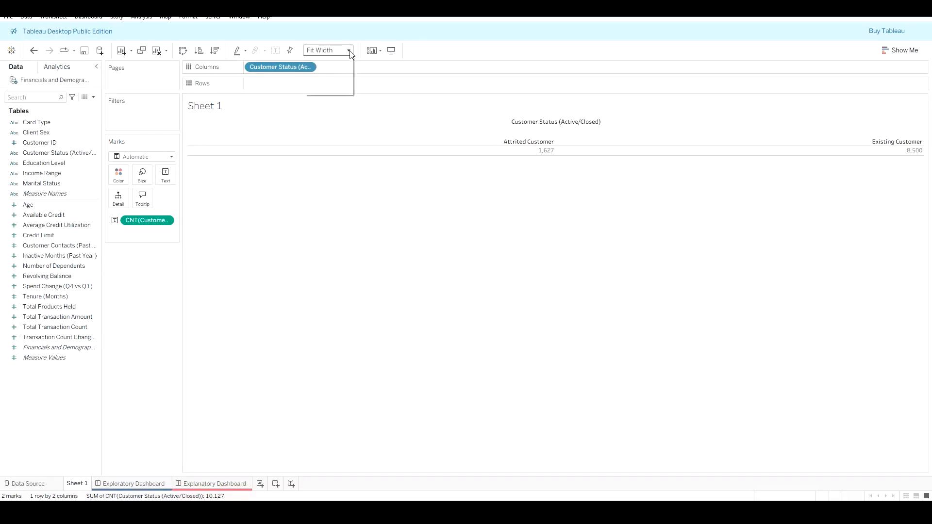
left_click(343, 61)
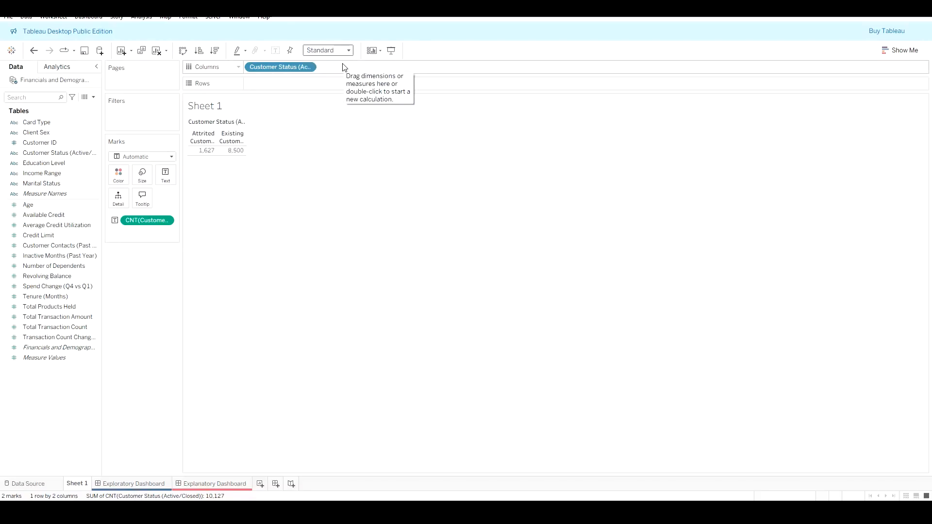
Step: Increase the worksheet's text size by six steps
key("ctrl+shift+b")
key("ctrl+shift+b")
key("ctrl+shift+b")
key("ctrl+shift+b")
key("ctrl+shift+b")
key("ctrl+shift+b")
key("ctrl+shift+b")
key("ctrl+shift+b")
key("ctrl+shift+b")
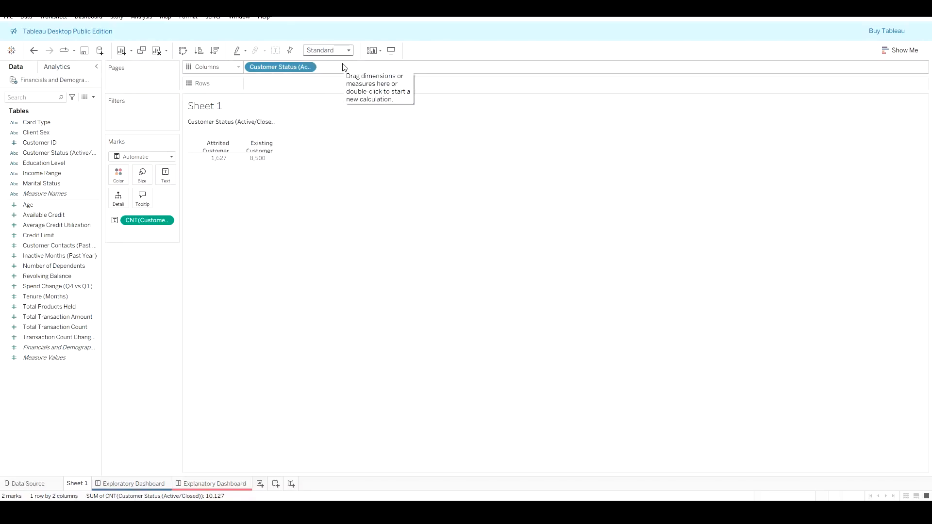
key("ctrl+shift+b")
key("ctrl+shift+b")
key("ctrl+shift+b")
key("ctrl+shift+b")
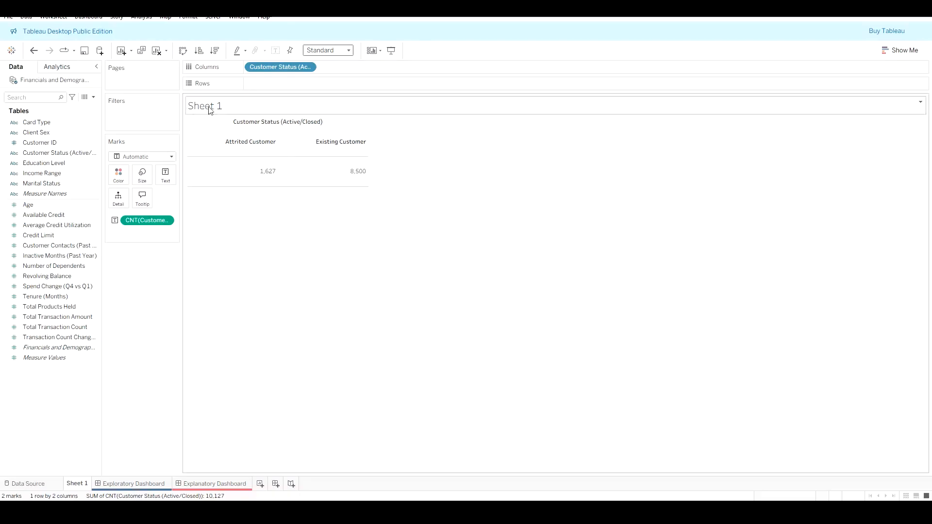
Step: Hide the sheet title and the field labels for columns
right_click(224, 110)
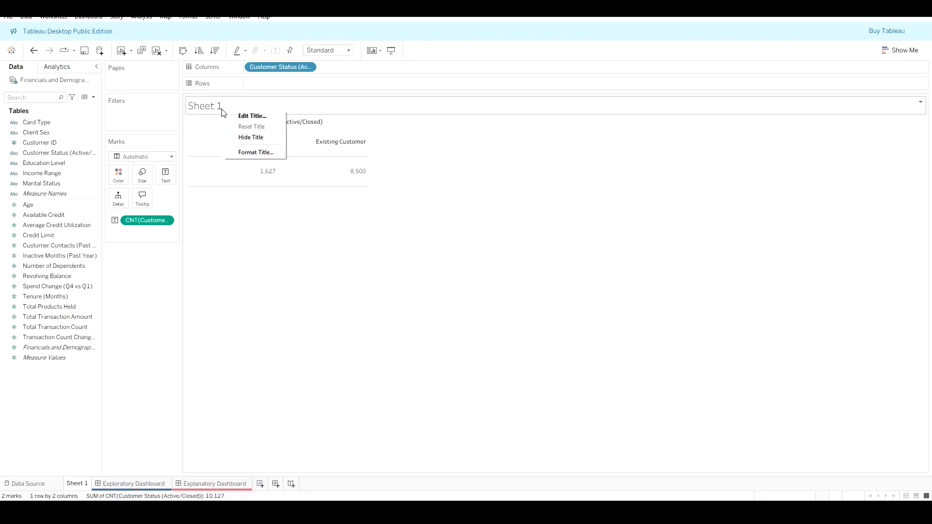
left_click(260, 139)
right_click(258, 107)
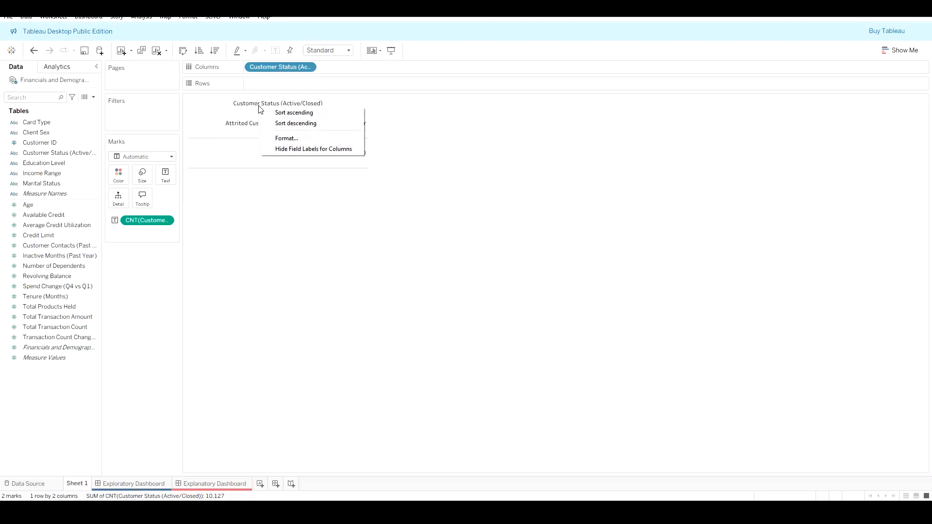
left_click(298, 149)
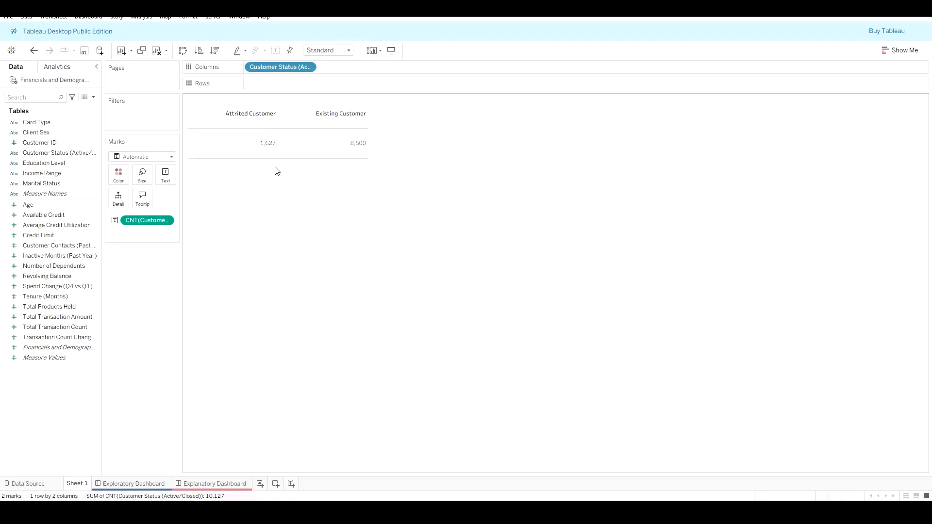
Step: Select the Attrited Customer and Existing Customer headers in turn
mouse_move(298, 151)
left_click(246, 112)
left_click(308, 113)
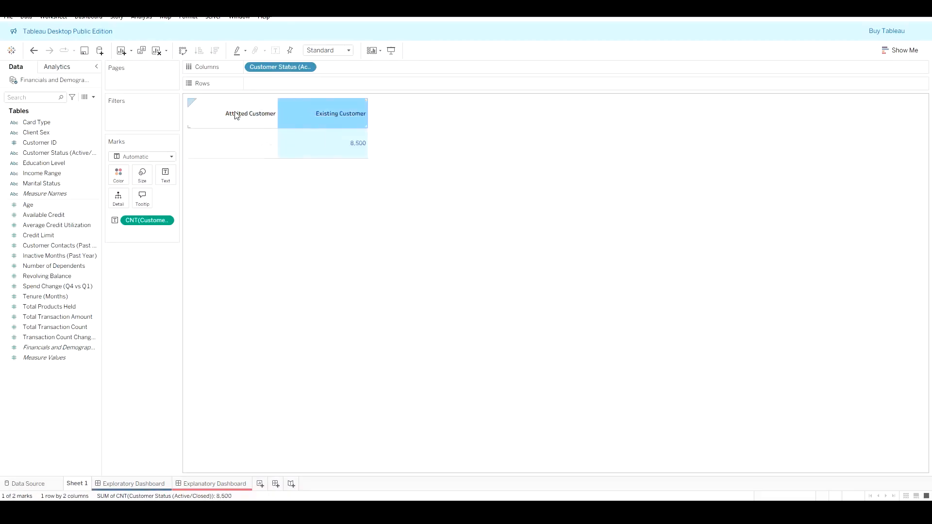
left_click(246, 113)
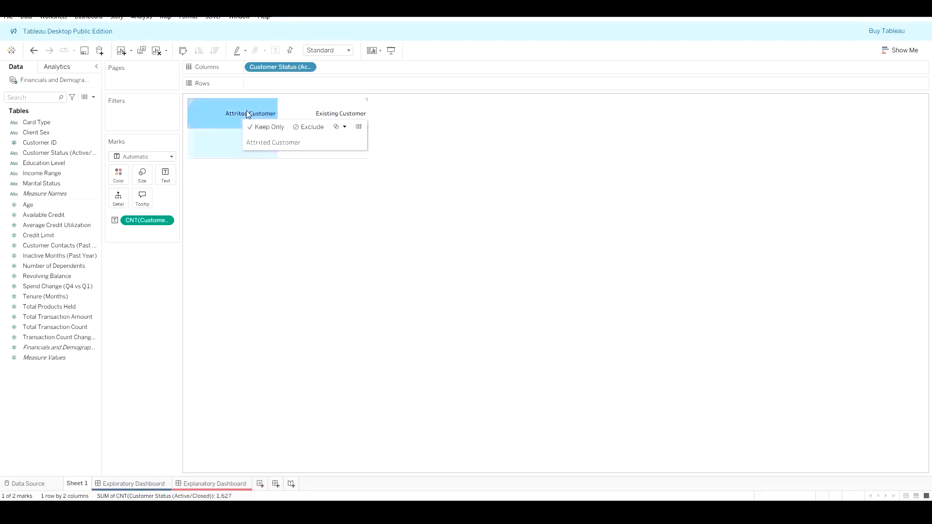
Step: Turn the worksheet title back on
left_click(54, 17)
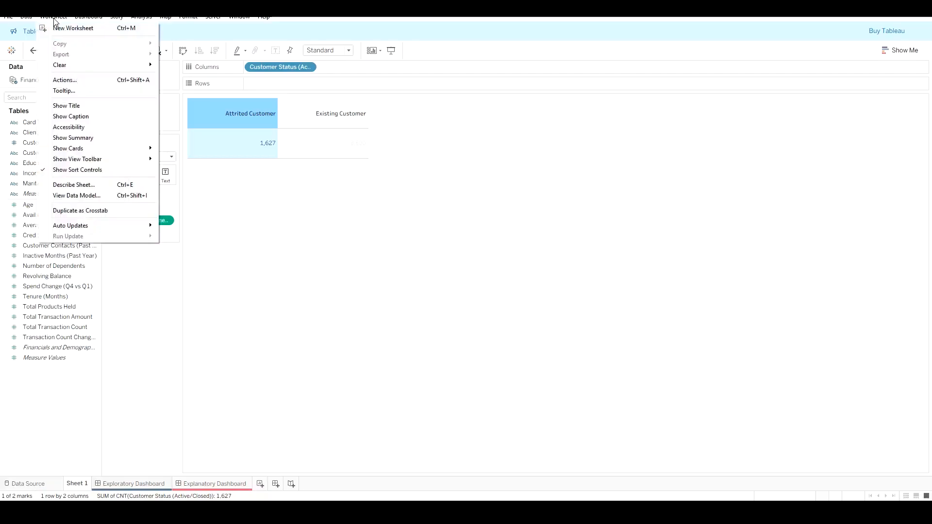
left_click(116, 105)
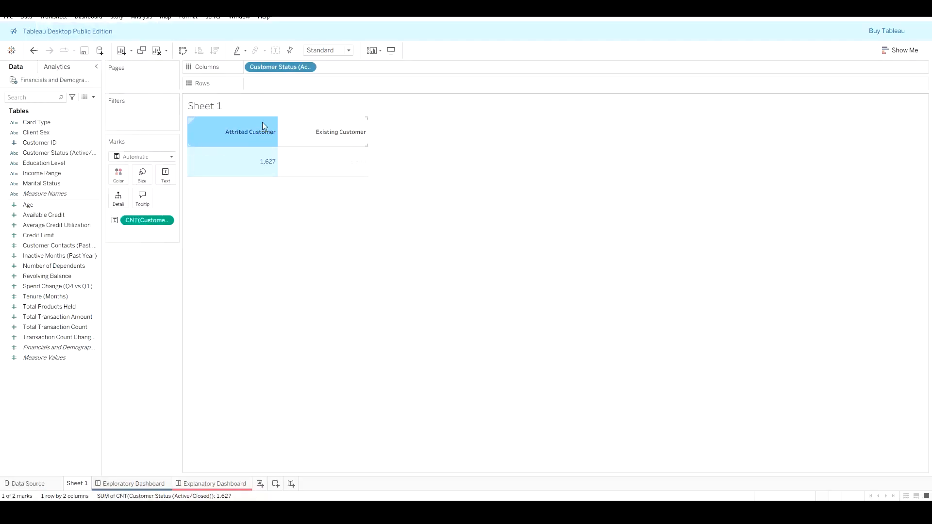
left_click(55, 19)
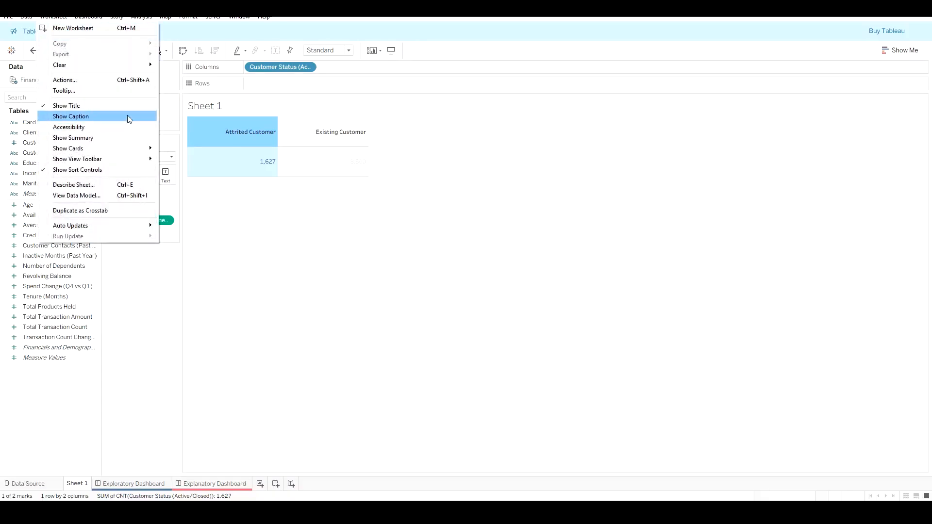
mouse_move(117, 149)
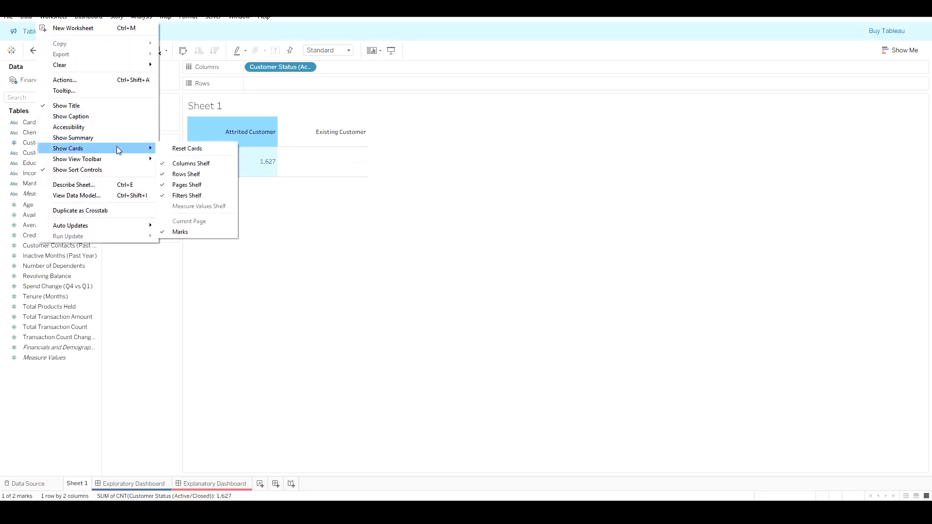
Step: Hide the Customer Status column headers and undo it
left_click(307, 68)
left_click(308, 68)
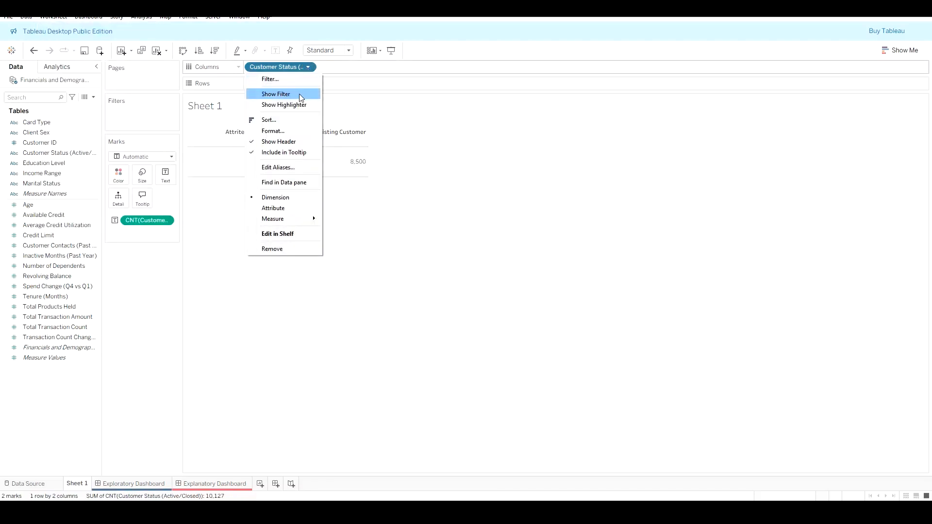
left_click(294, 146)
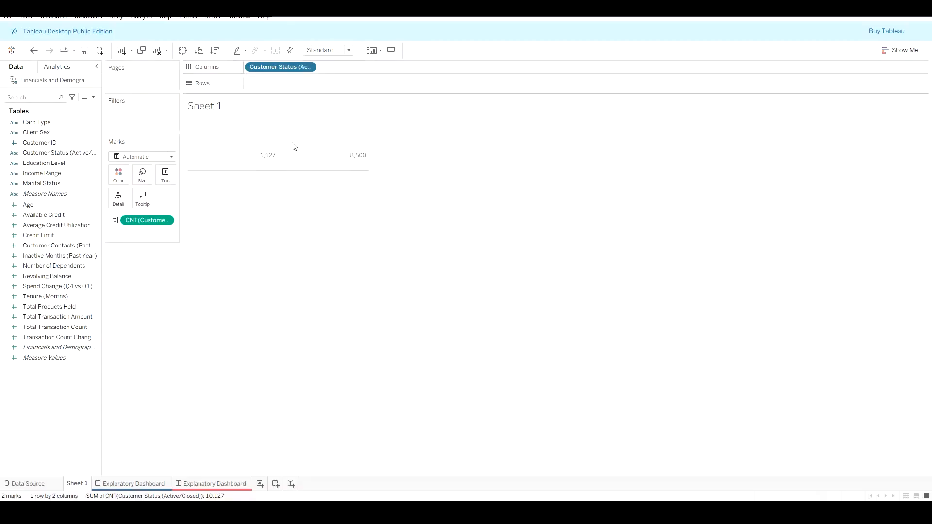
key("ctrl+z")
left_click(309, 69)
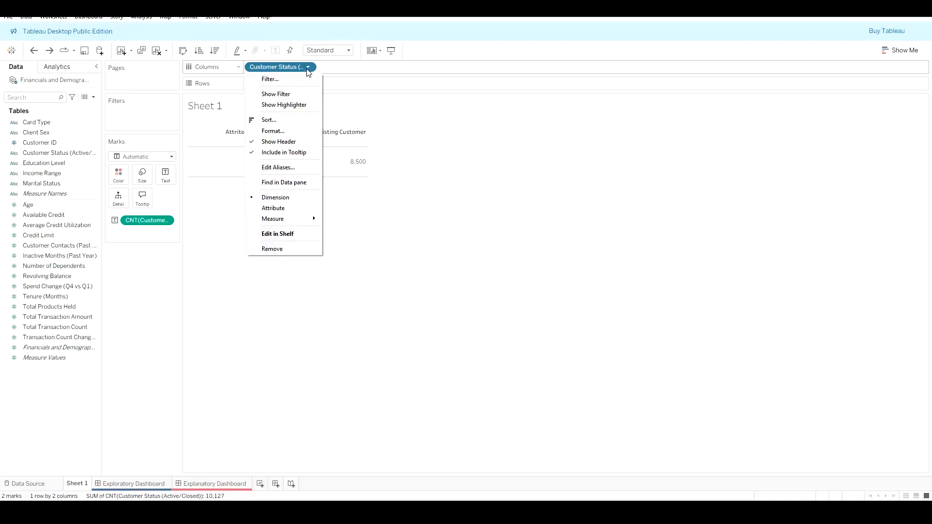
left_click(54, 16)
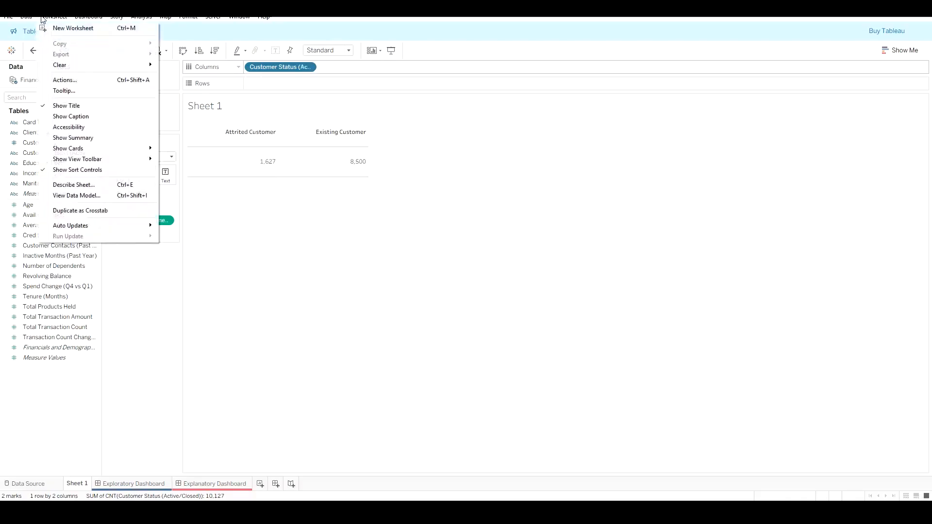
left_click(86, 137)
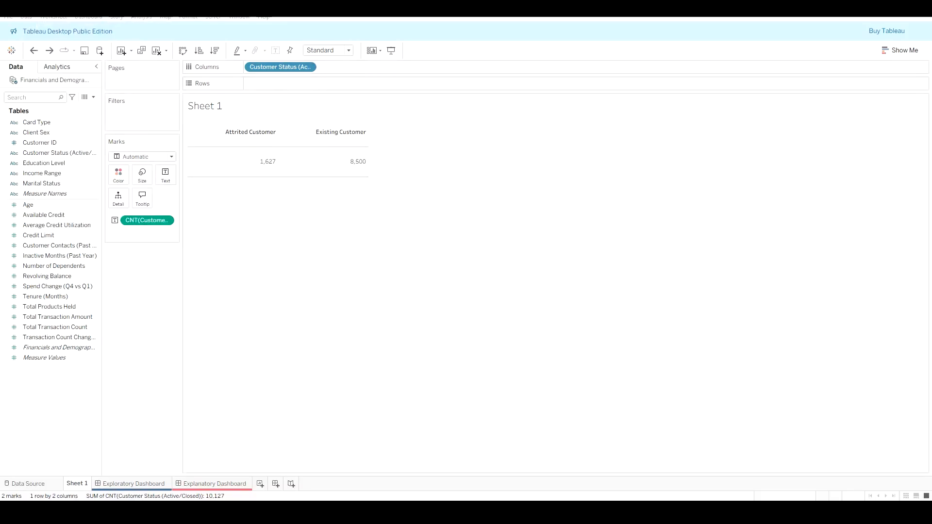
left_click(142, 19)
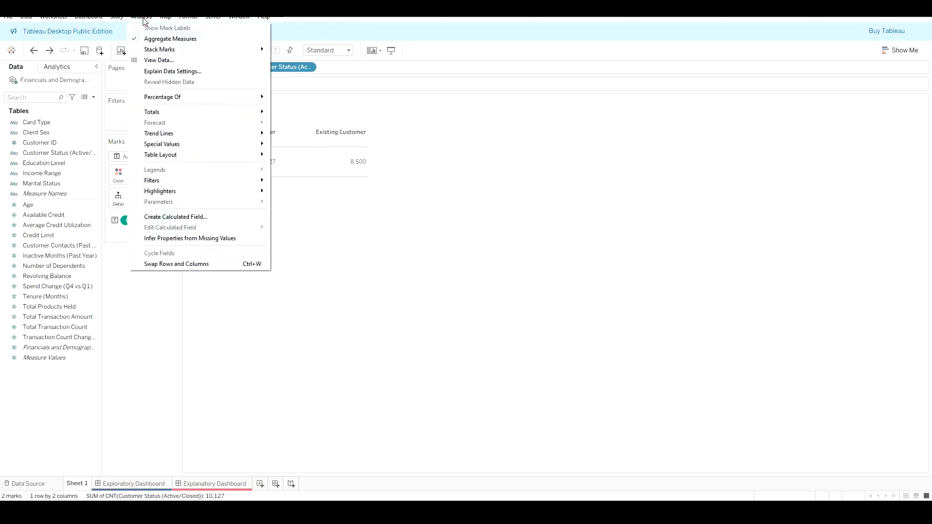
left_click(144, 19)
left_click(140, 18)
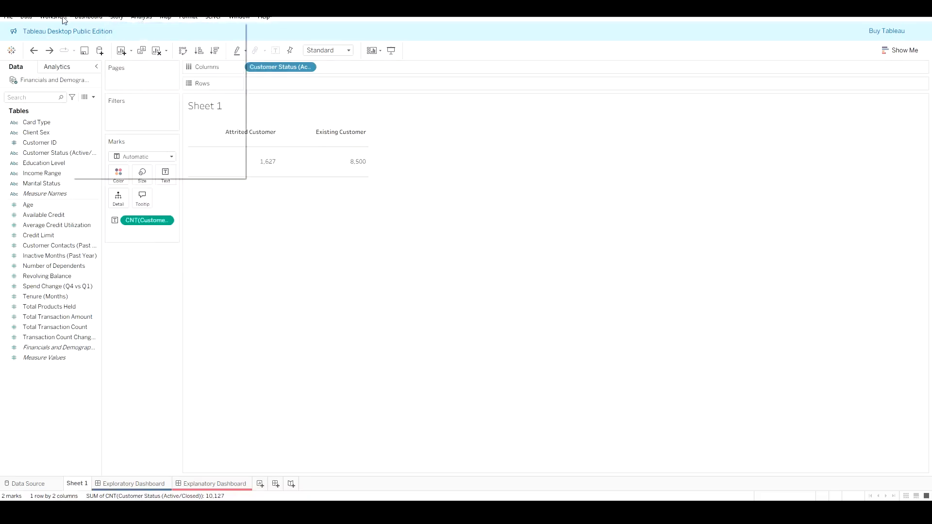
mouse_move(43, 20)
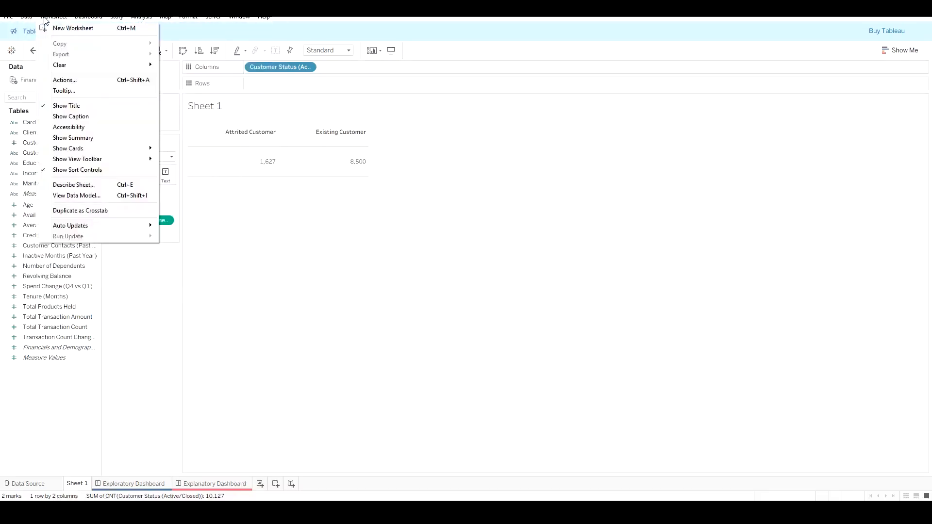
Step: Show the field labels for columns in the table layout and undo it
mouse_move(142, 18)
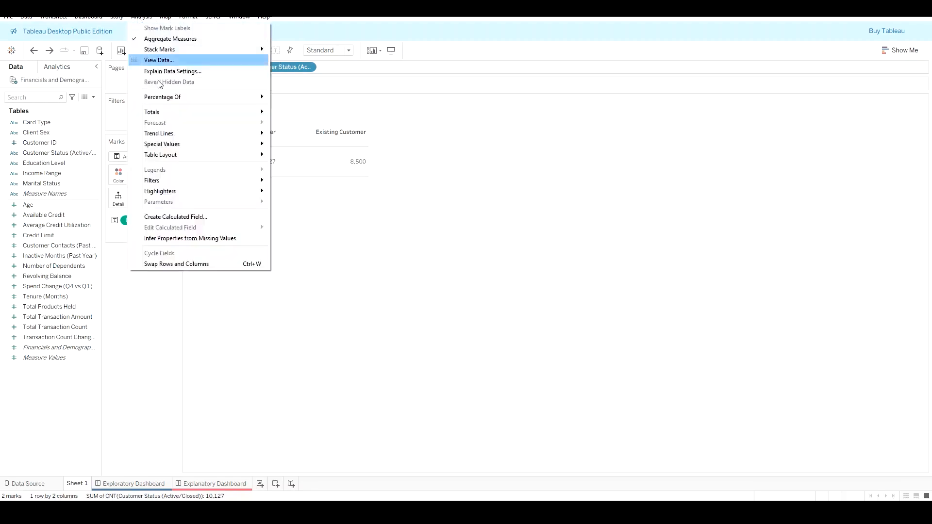
mouse_move(196, 154)
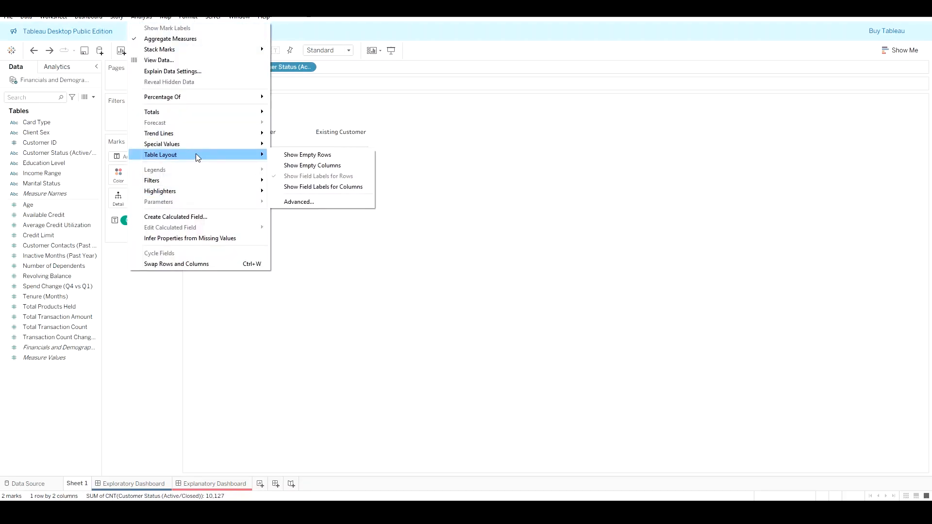
left_click(314, 187)
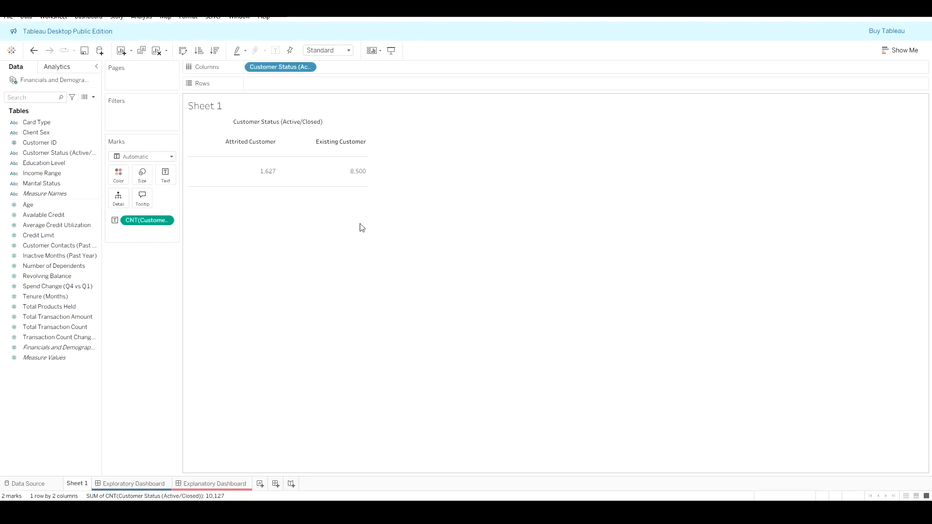
key("ctrl+z")
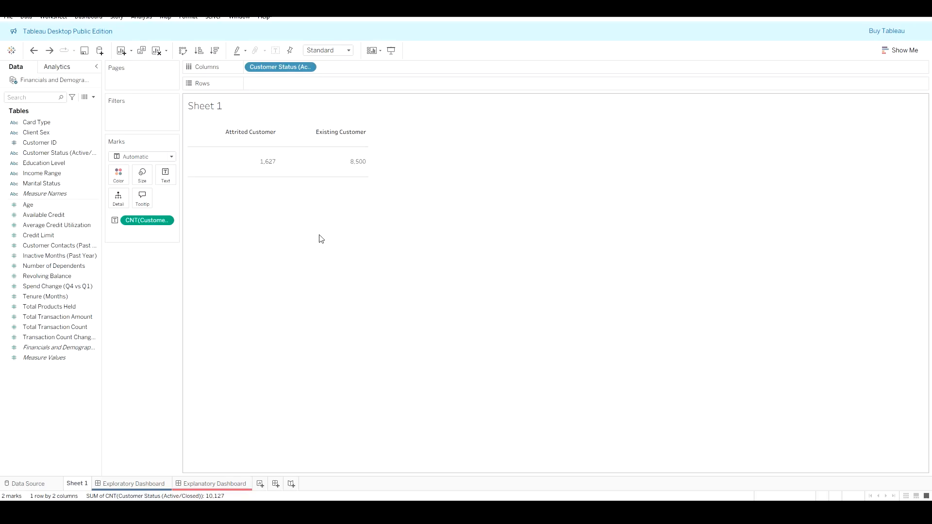
Step: Hide the worksheet title
right_click(228, 112)
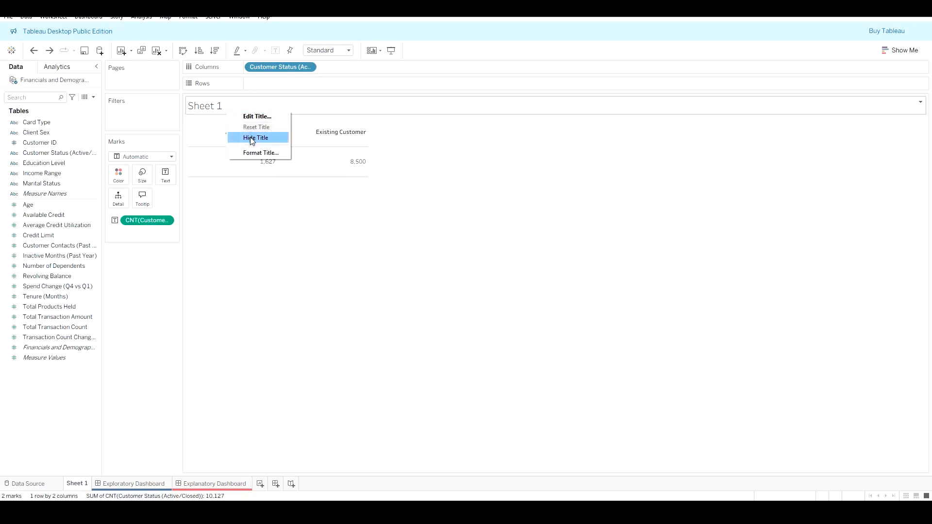
left_click(253, 137)
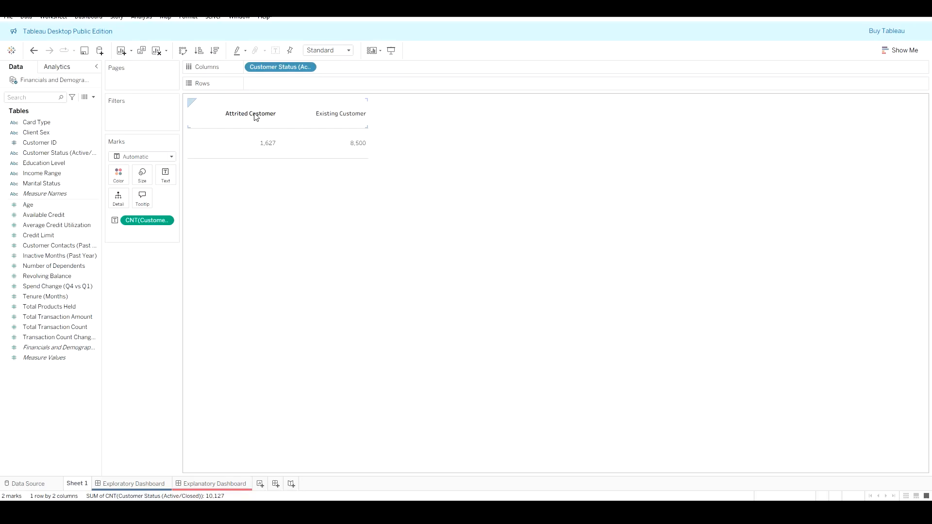
right_click(255, 116)
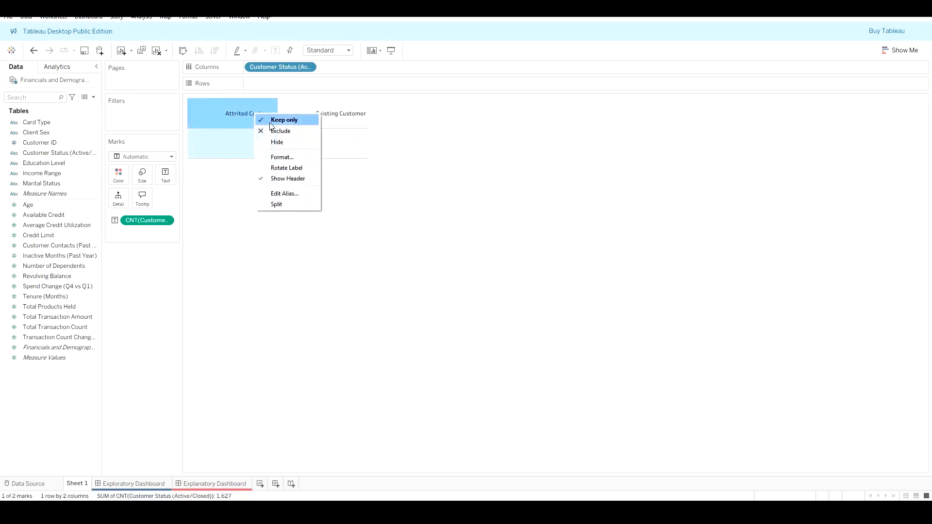
left_click(298, 159)
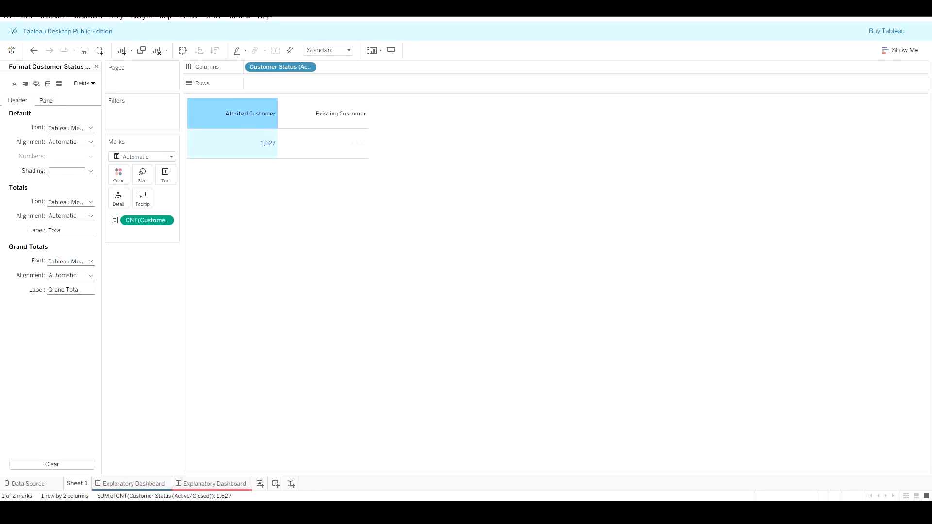
left_click(14, 85)
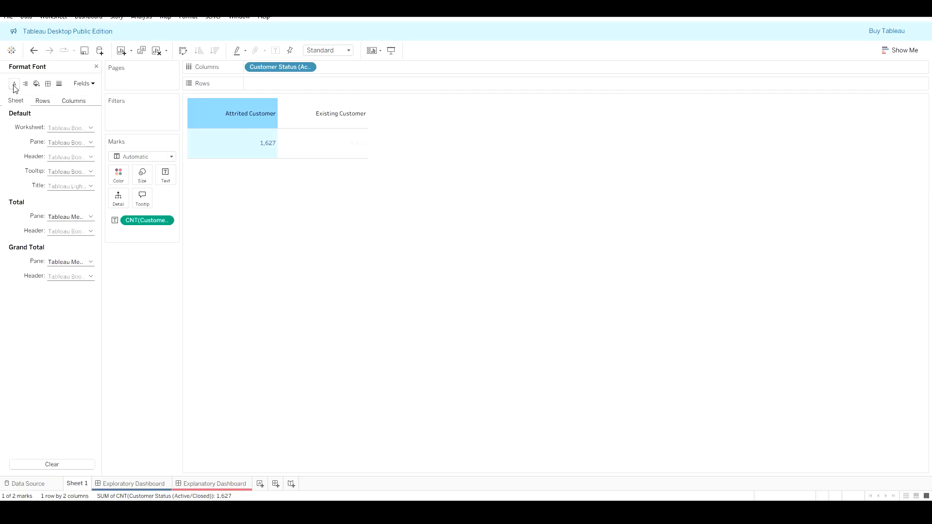
left_click(252, 122)
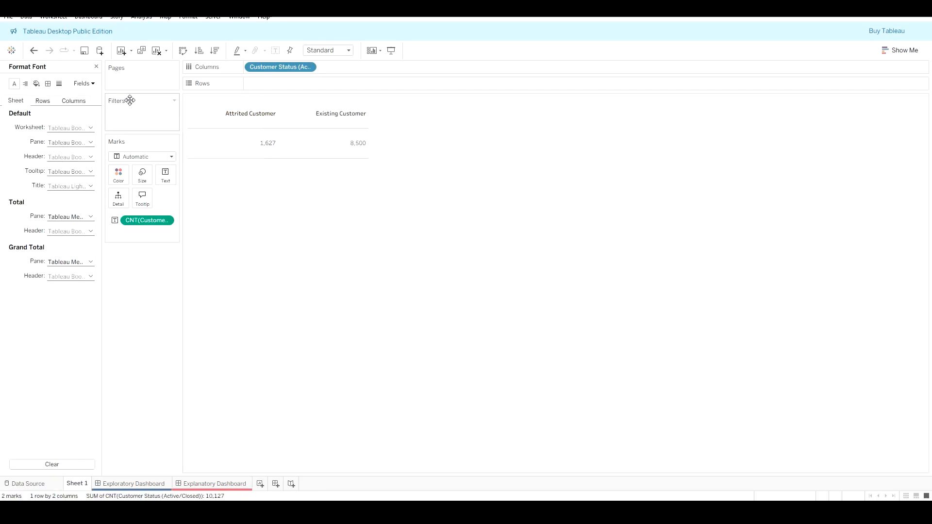
left_click(96, 66)
Step: Set the Customer Status header alignment to center
left_click(251, 112)
right_click(252, 112)
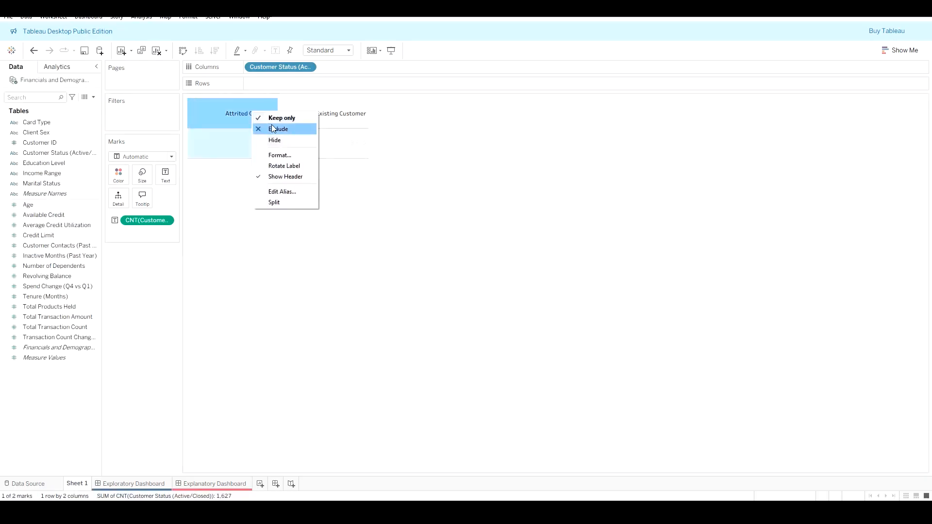
left_click(291, 154)
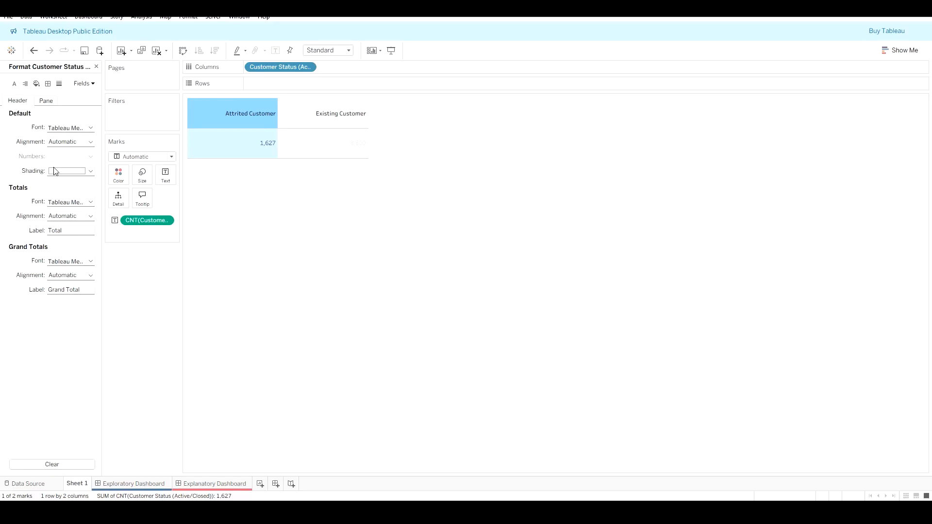
left_click(73, 143)
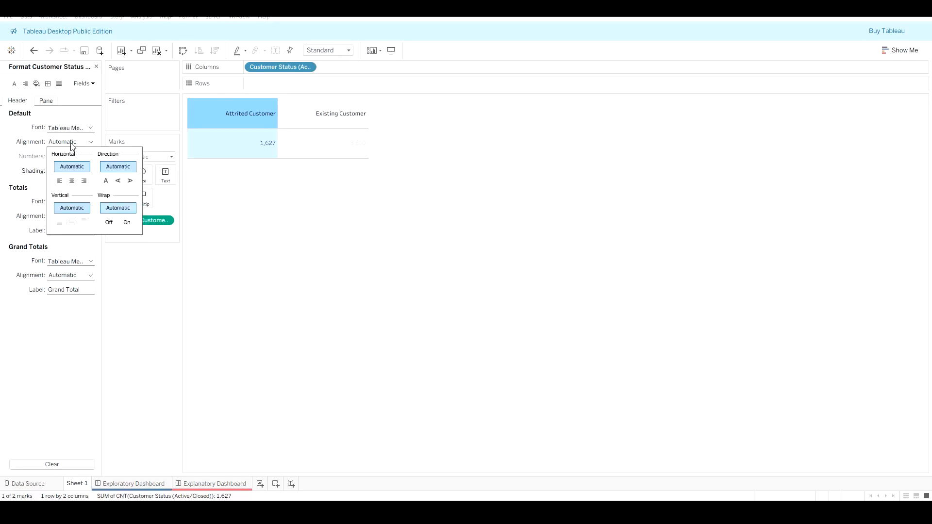
left_click(72, 181)
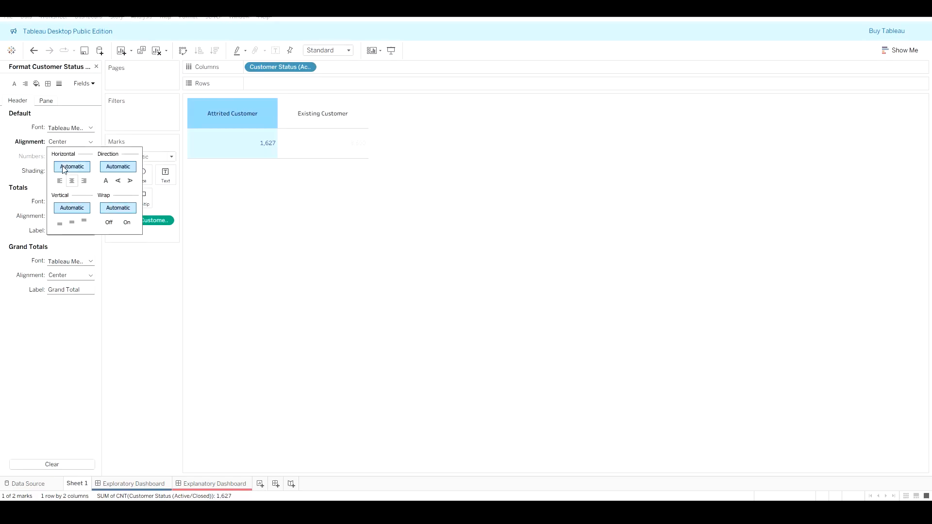
Step: Set the Customer Status pane alignment to center
left_click(48, 103)
left_click(58, 127)
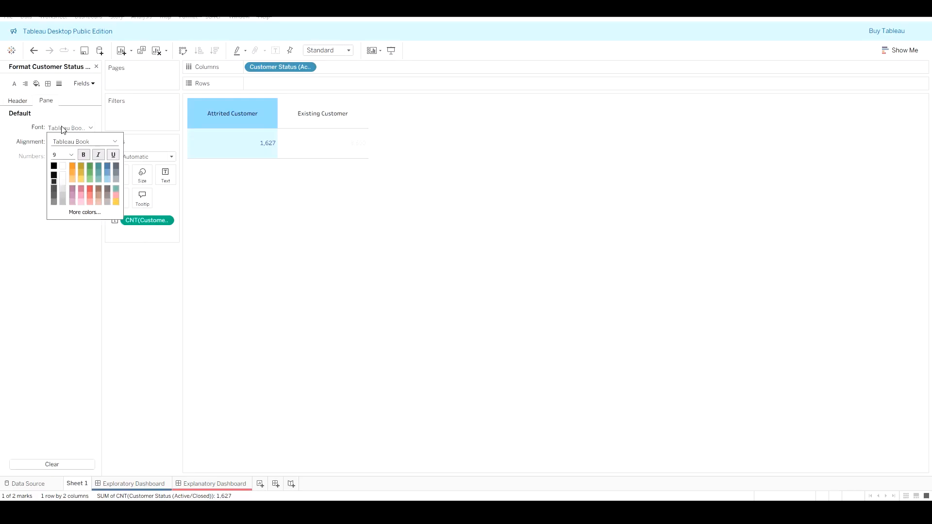
left_click(80, 125)
left_click(73, 143)
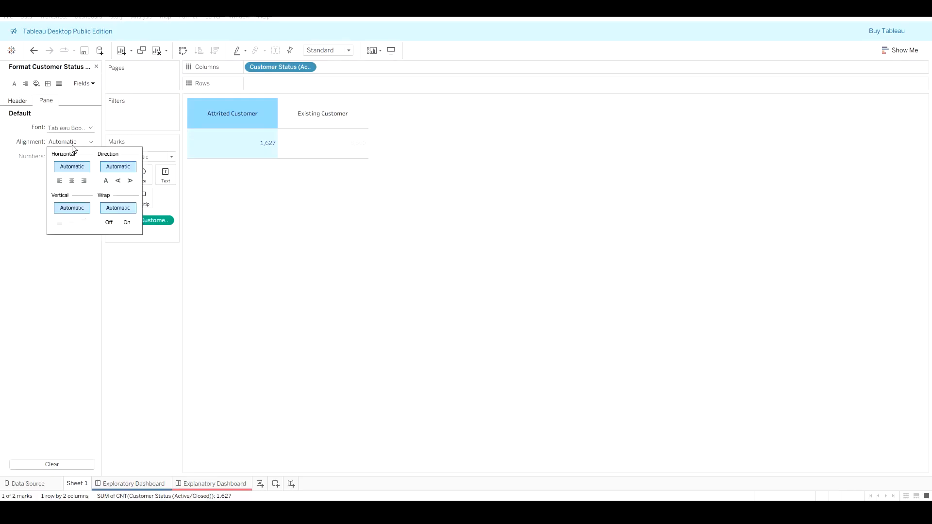
left_click(72, 181)
left_click(34, 186)
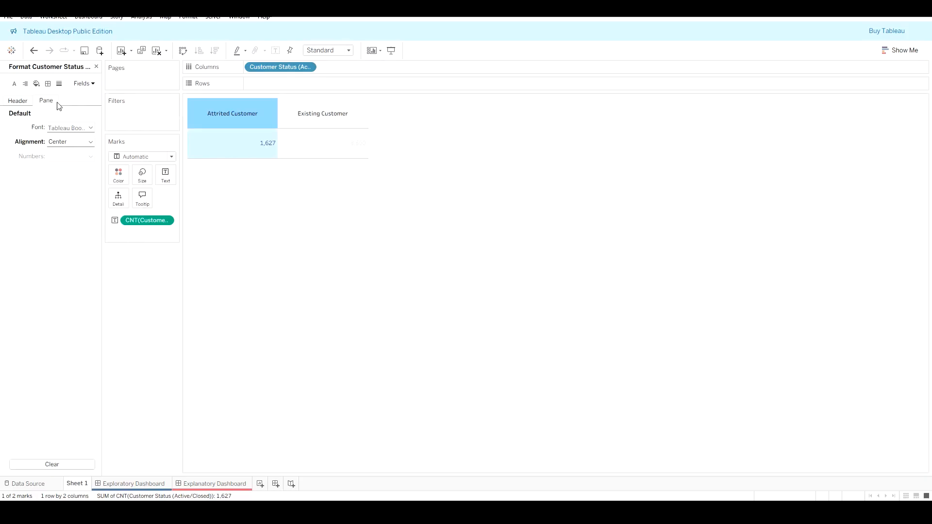
Step: Set the worksheet's default pane alignment to center for the count values
left_click(15, 85)
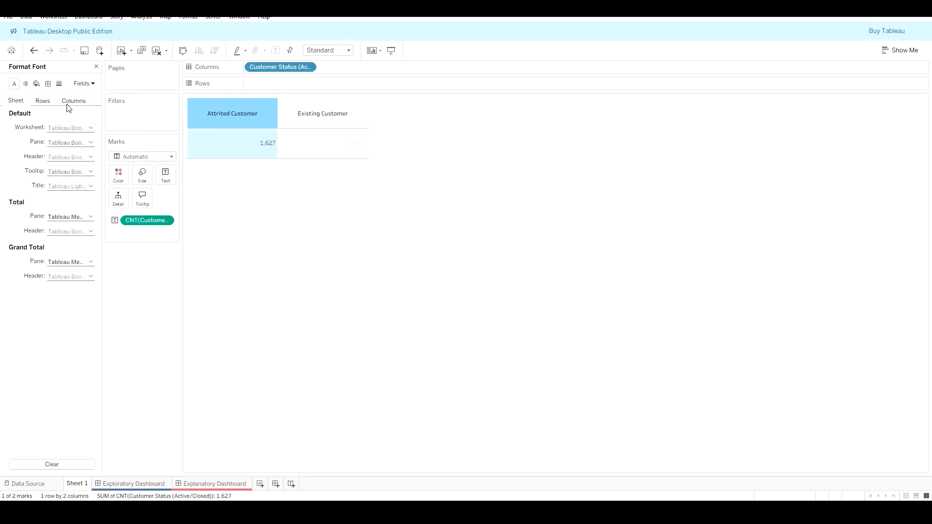
left_click(73, 131)
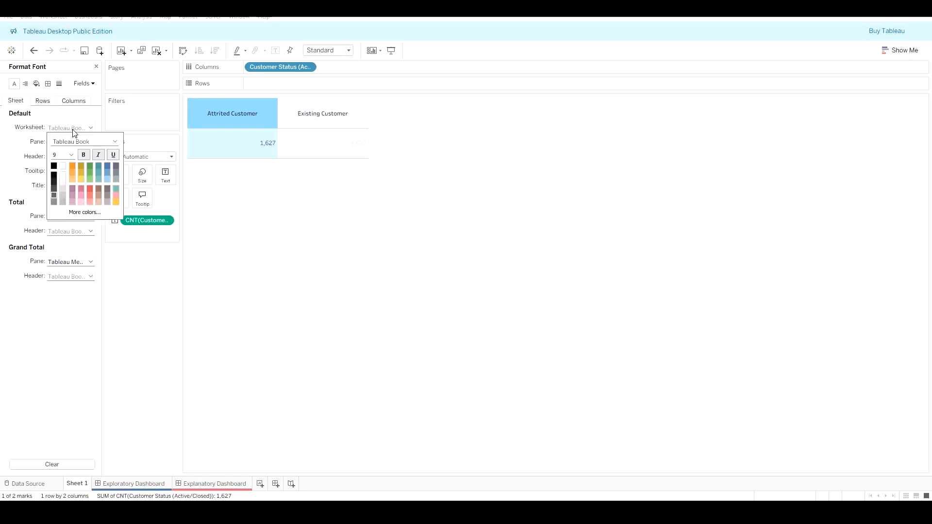
left_click(73, 130)
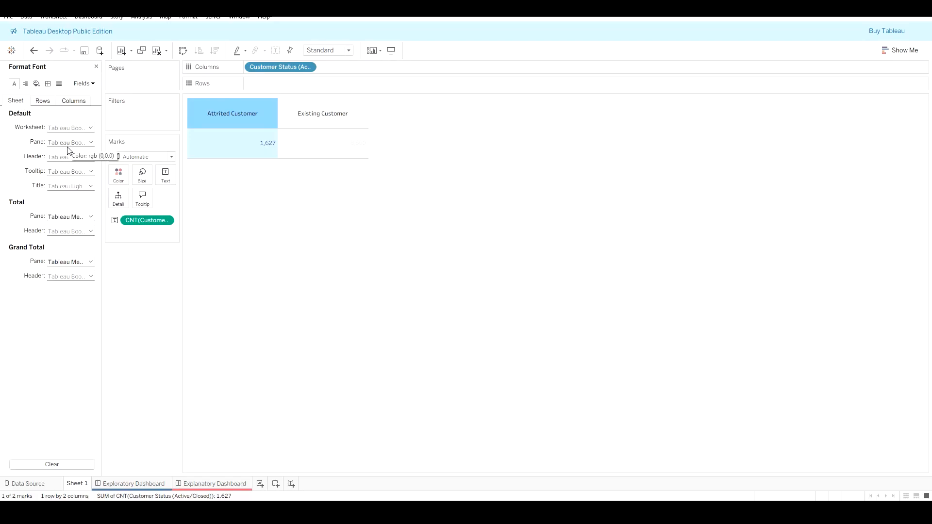
left_click(26, 85)
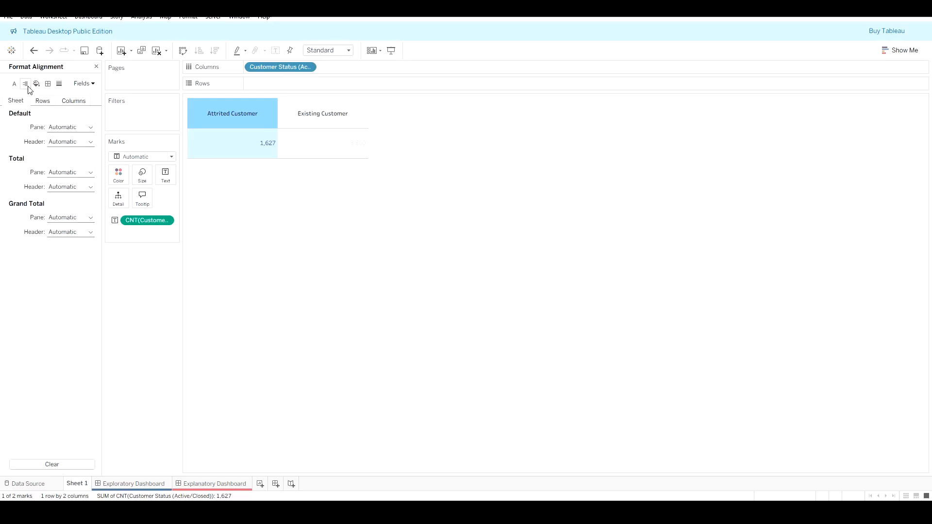
left_click(63, 127)
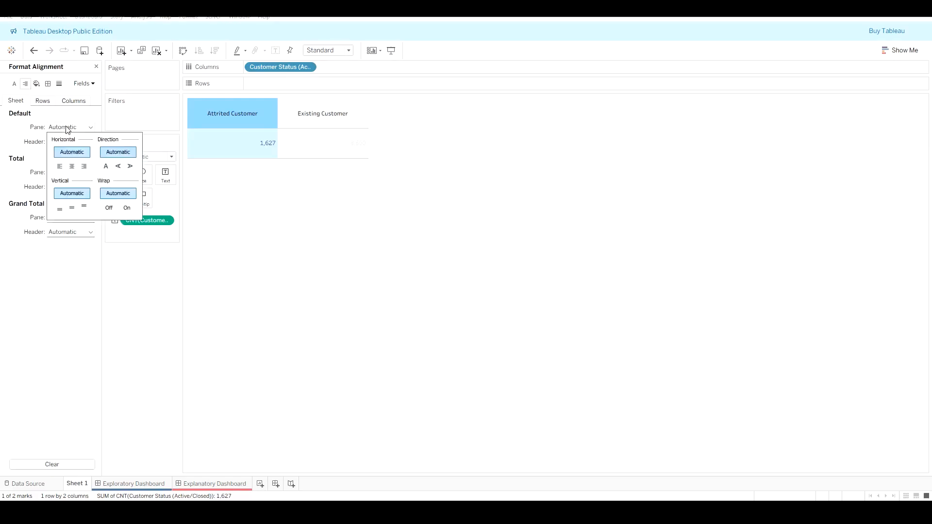
left_click(72, 166)
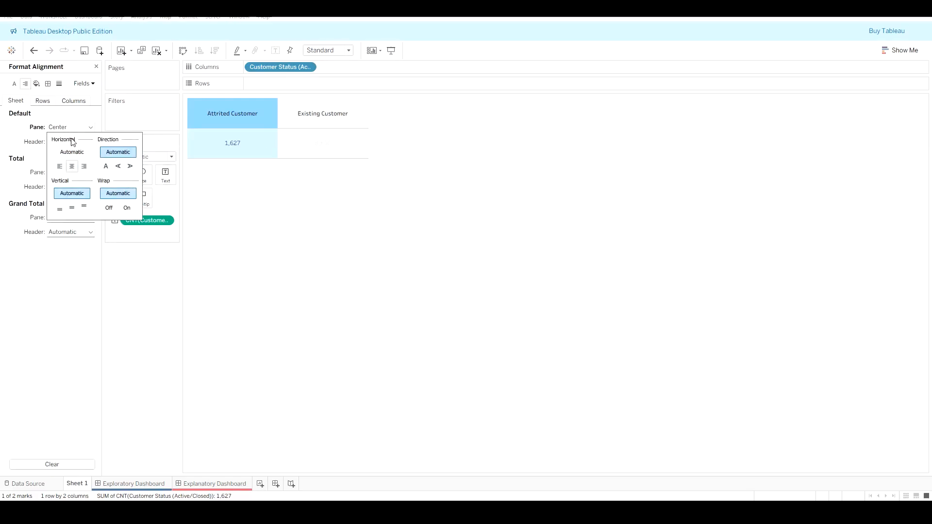
left_click(20, 132)
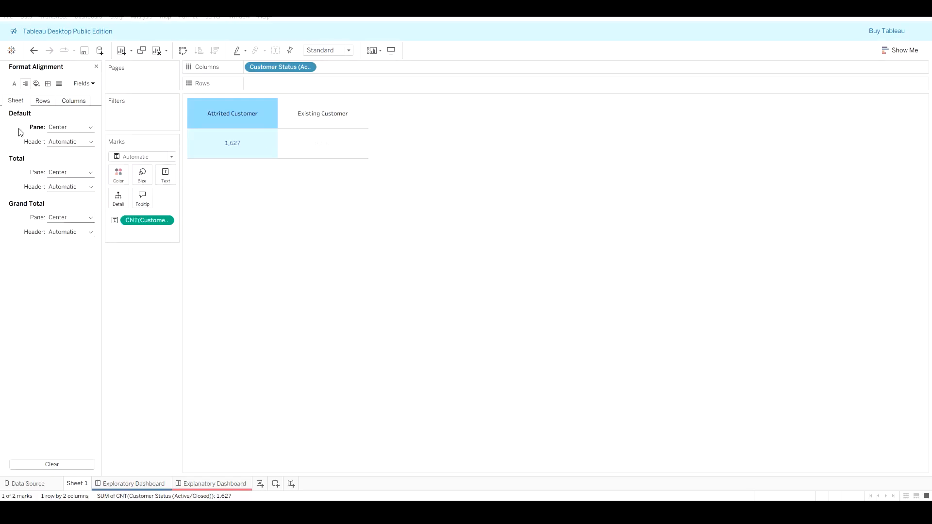
left_click(14, 83)
left_click(66, 128)
left_click(66, 128)
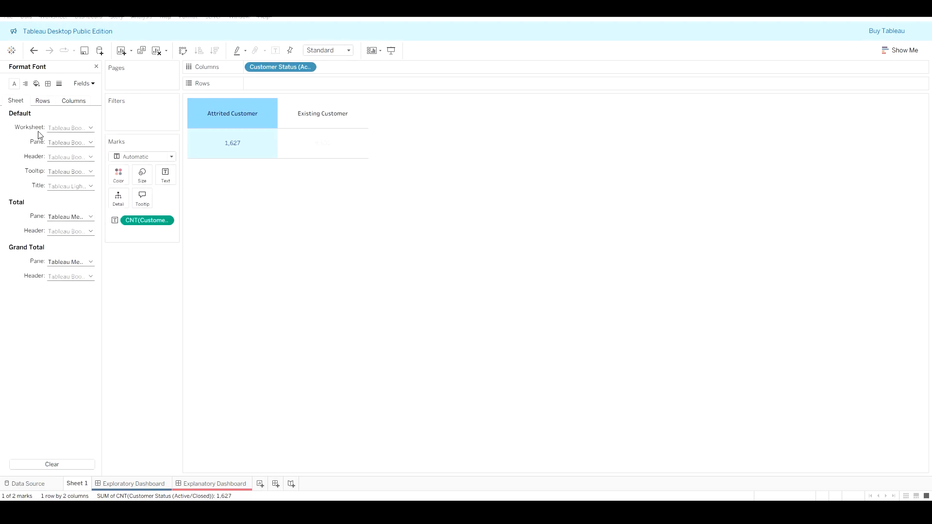
Step: Set the header font size to 16
left_click(70, 157)
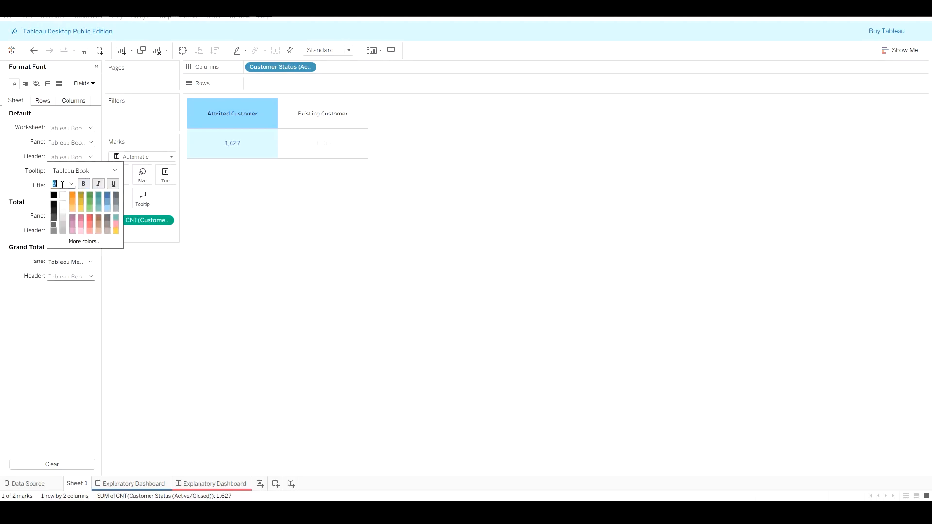
type("16")
key("Return")
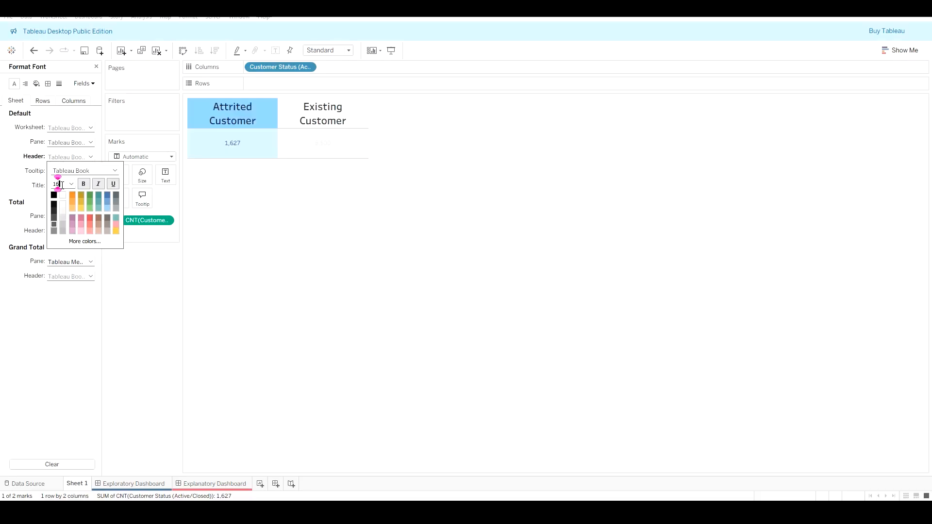
left_click(35, 186)
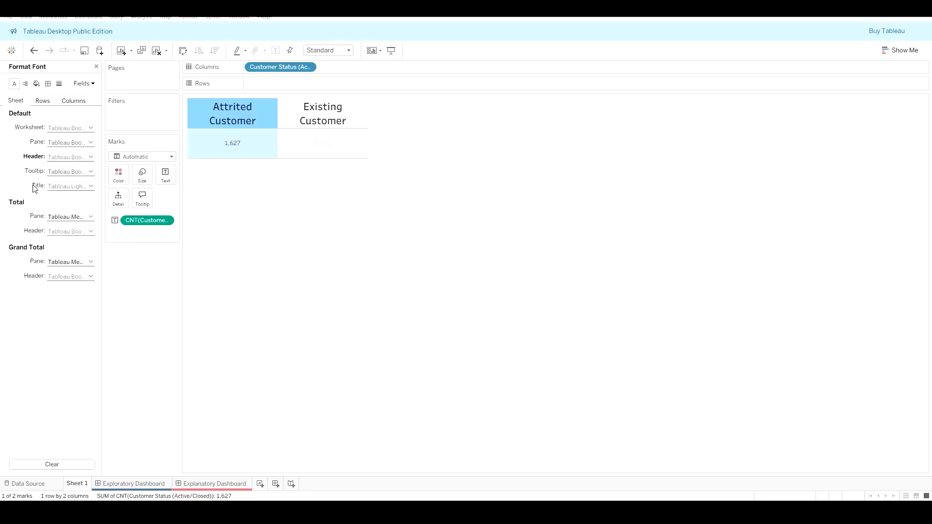
Step: Set the pane font size to 12 for the count values
left_click(71, 146)
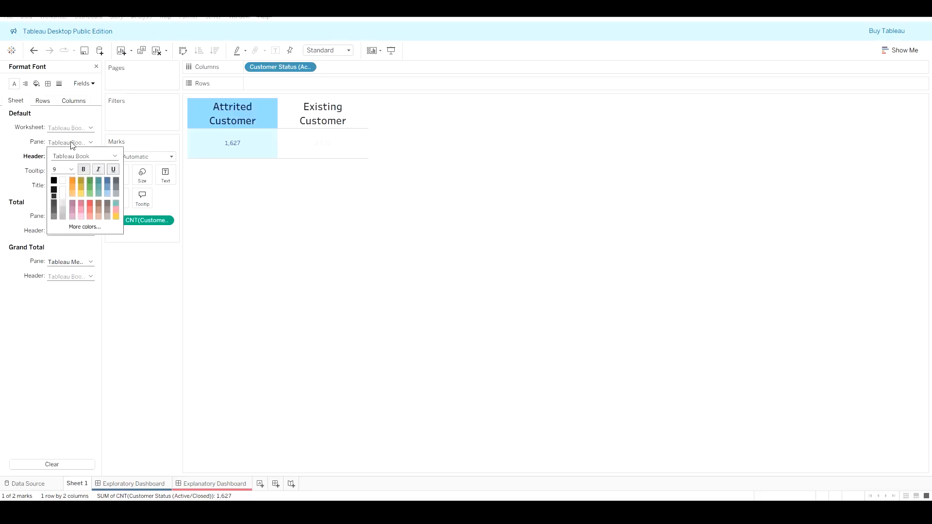
left_click_drag(59, 170, 50, 170)
type("12")
key("Return")
key("BackSpace")
left_click(549, 249)
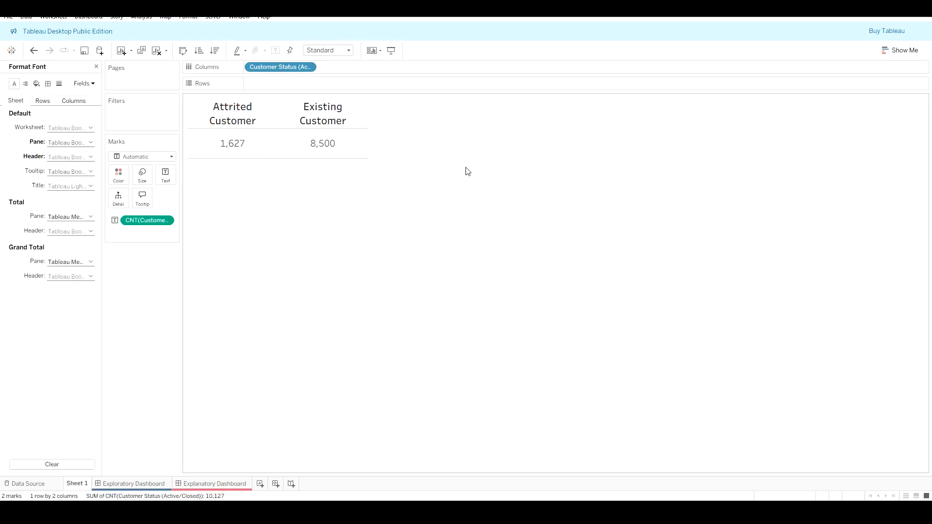
Step: Rename the worksheet as n
right_click(87, 483)
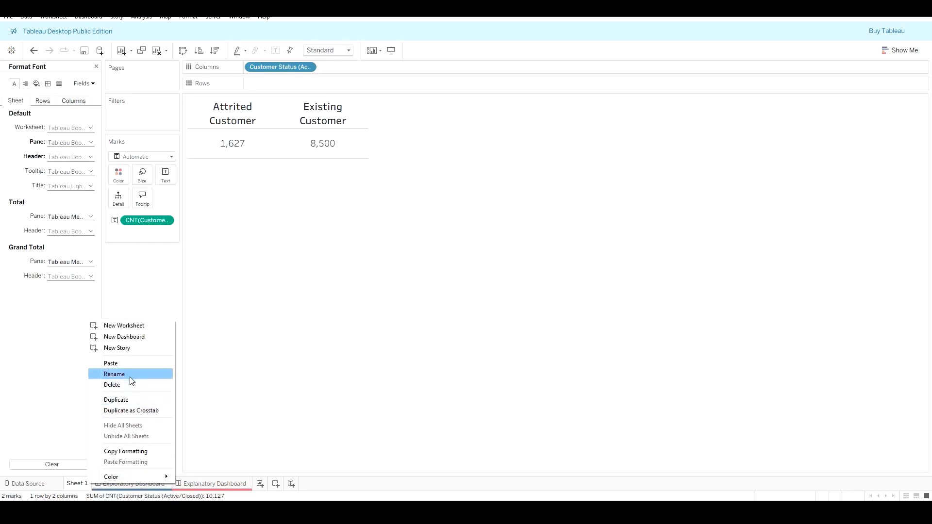
left_click(130, 376)
type("n")
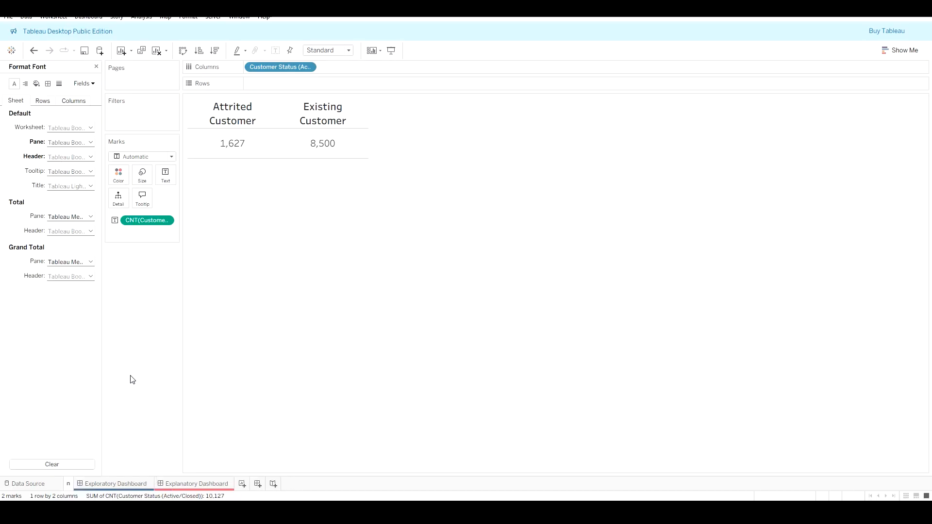
Step: Duplicate the n sheet and rename the copy as %
right_click(72, 485)
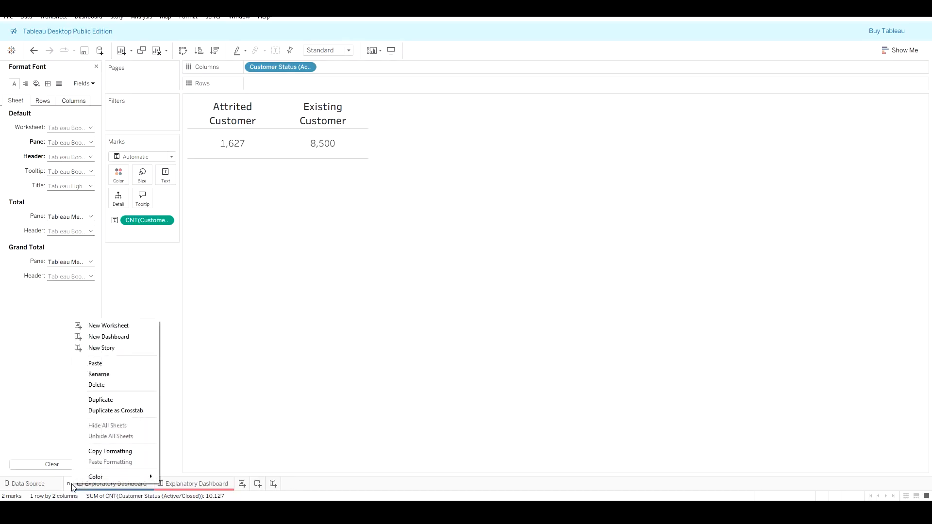
left_click(113, 399)
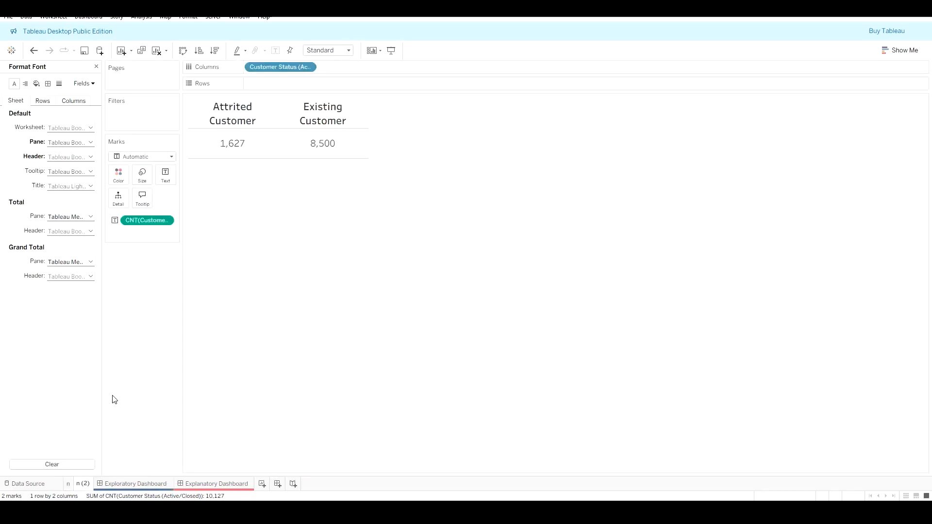
right_click(83, 483)
left_click(129, 375)
type("%")
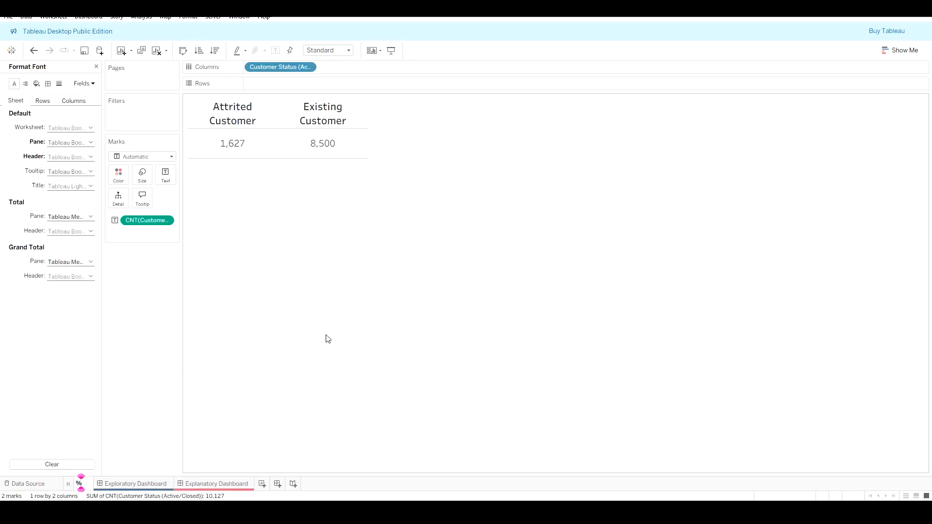
Step: Close the Format Font pane and try aggregating the count measure as Maximum, undoing that change
left_click(100, 70)
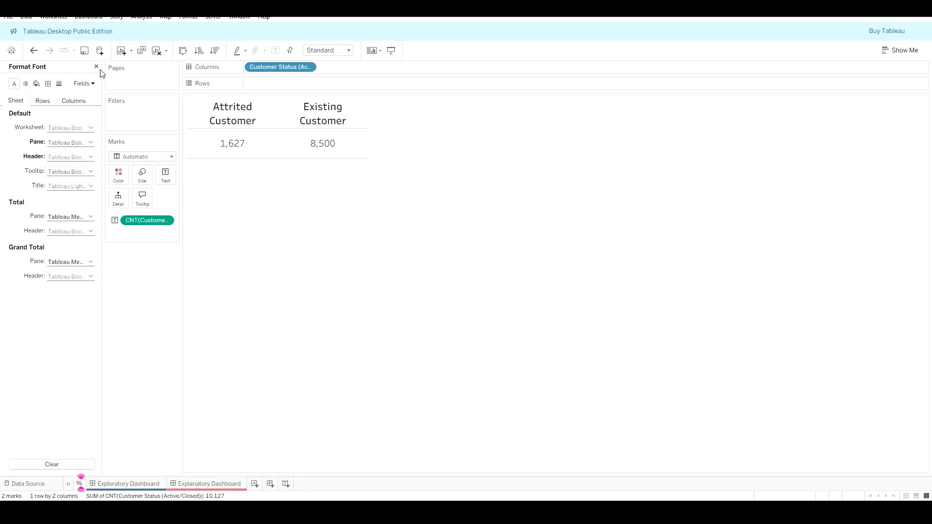
left_click(97, 67)
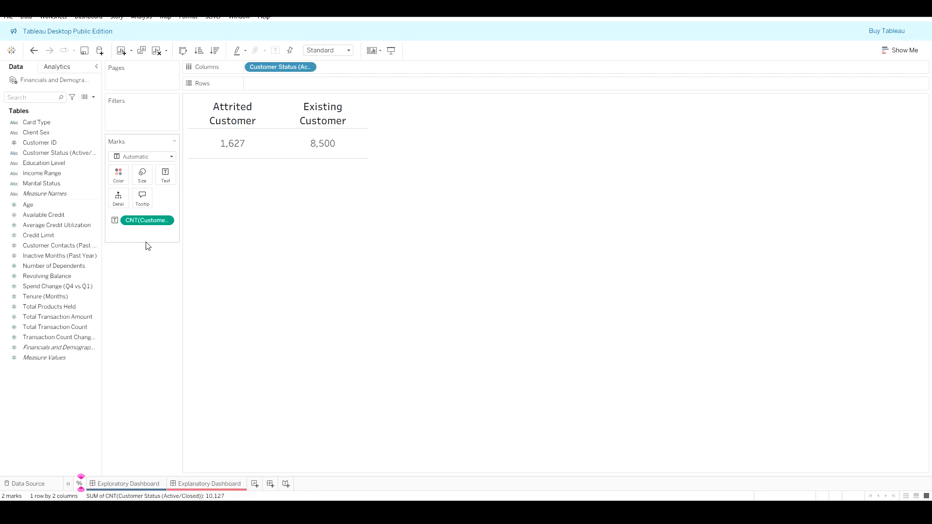
left_click(167, 222)
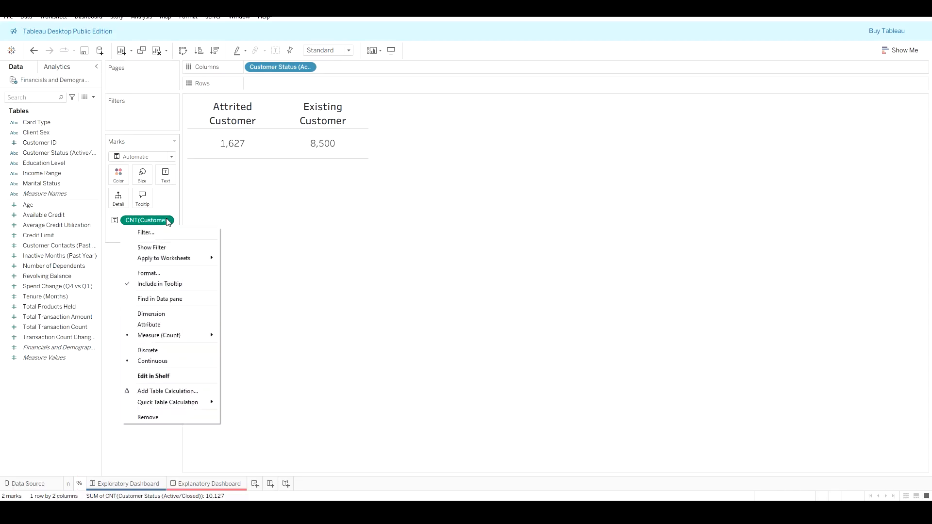
mouse_move(204, 336)
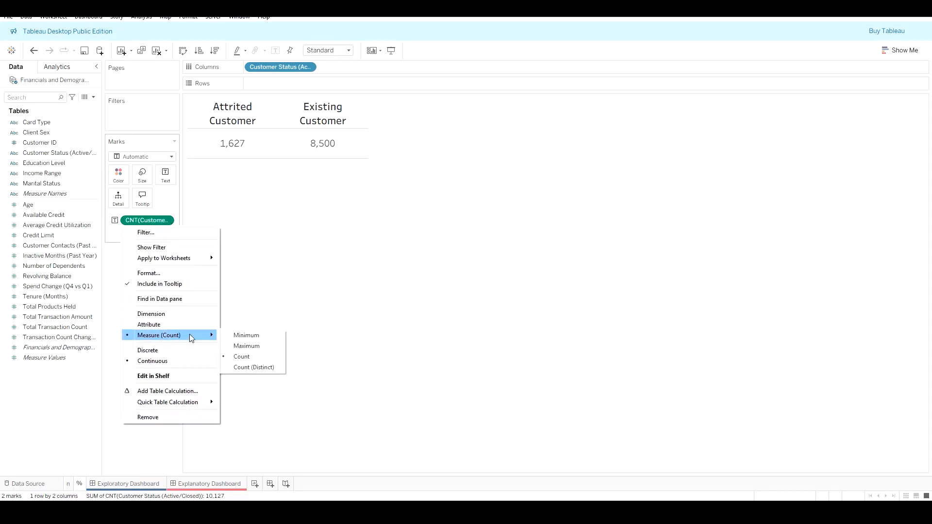
left_click(258, 346)
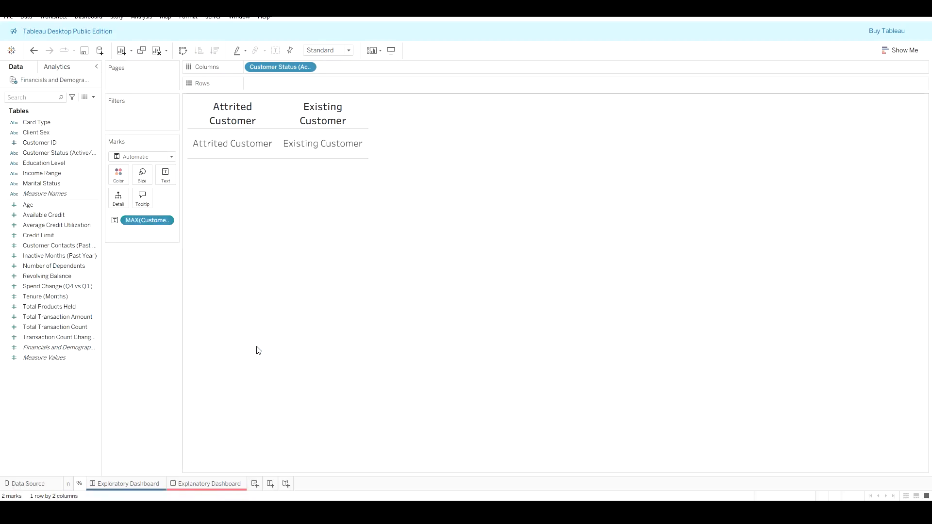
key("ctrl+z")
Step: Apply a Percent of Total quick table calculation to the count measure
right_click(169, 222)
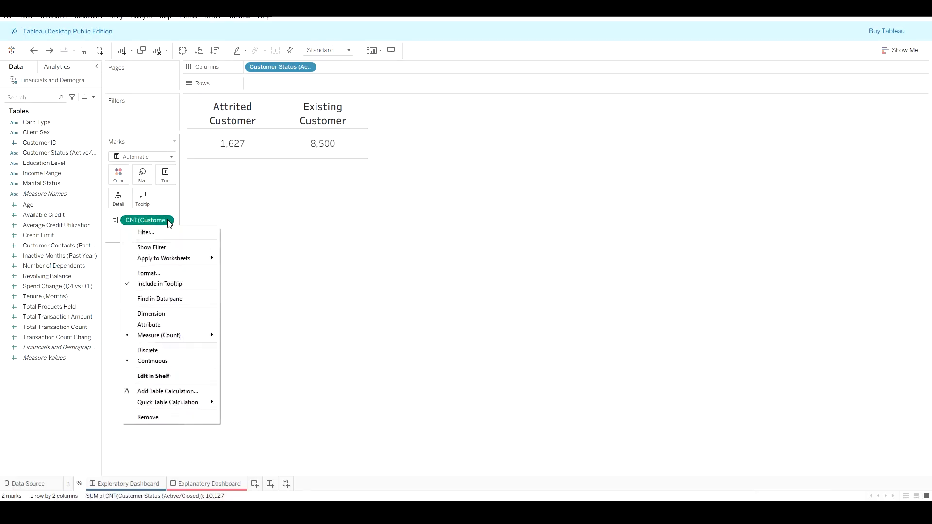
mouse_move(188, 403)
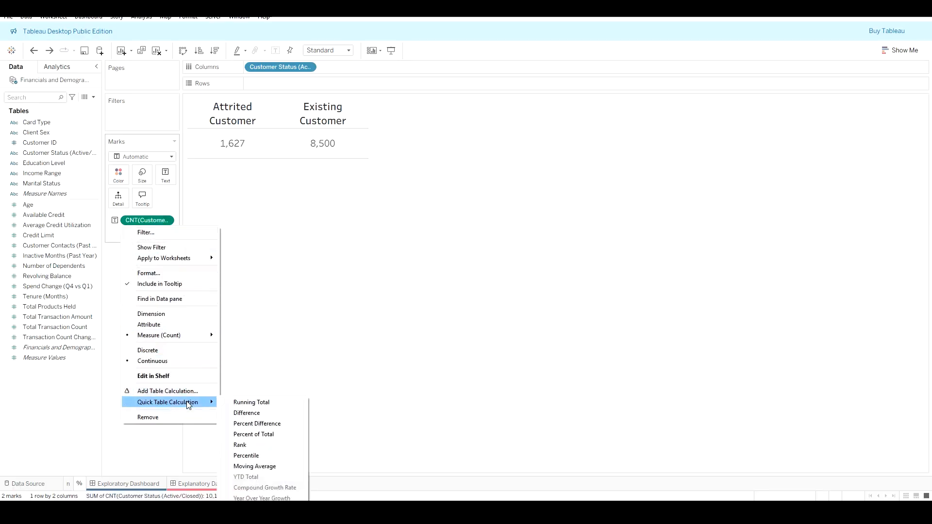
left_click(269, 435)
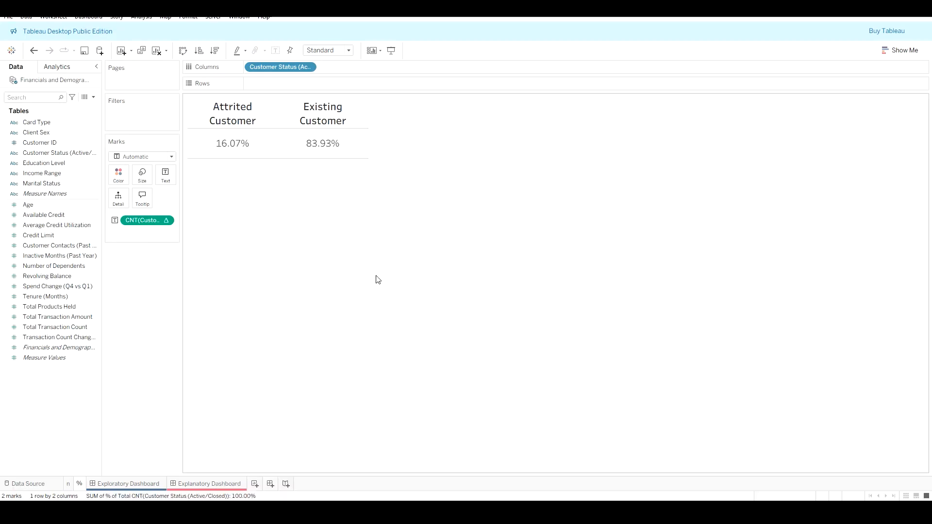
mouse_move(235, 135)
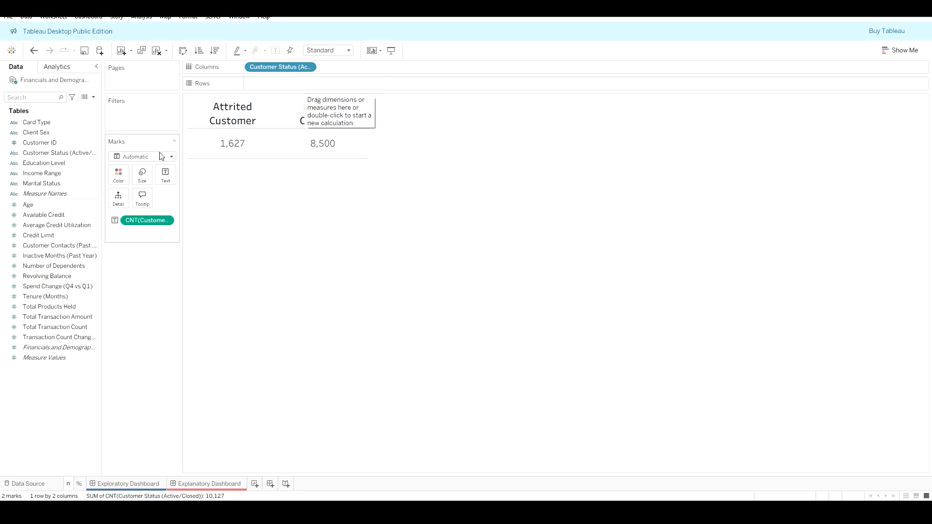
Step: Add Customer Status to the text labels and try converting it to a Count (Distinct) measure
left_click_drag(47, 153, 165, 179)
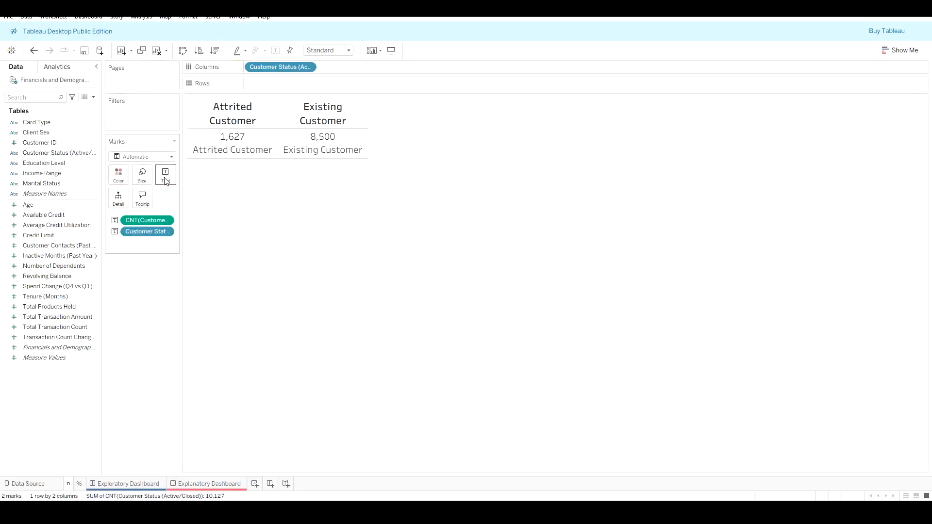
left_click(168, 232)
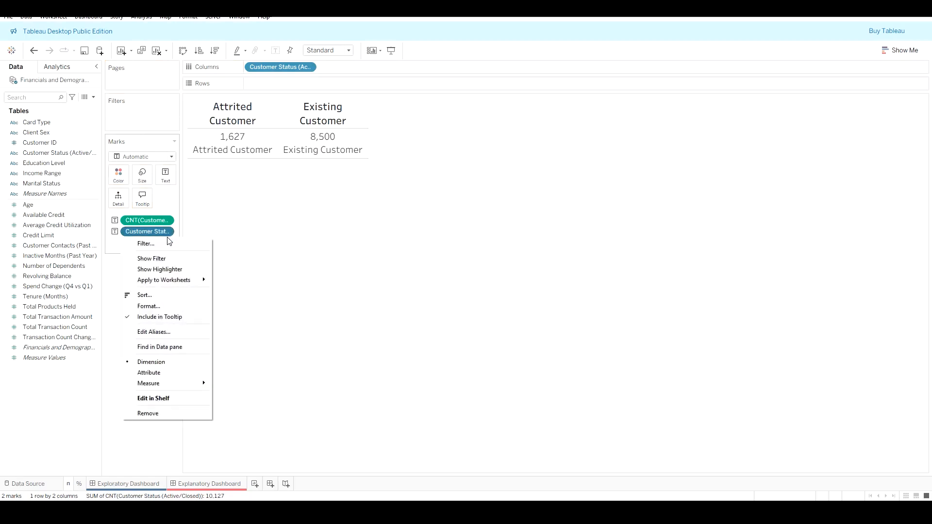
mouse_move(178, 383)
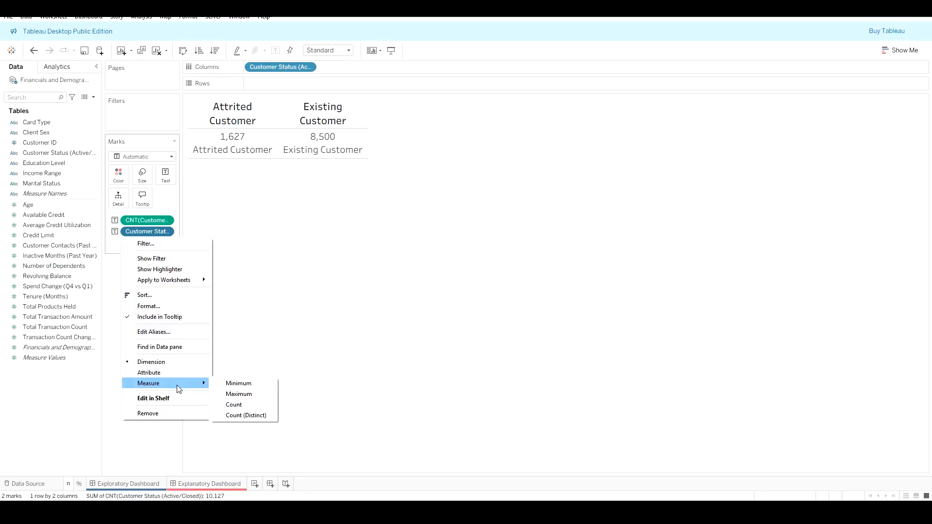
left_click(247, 415)
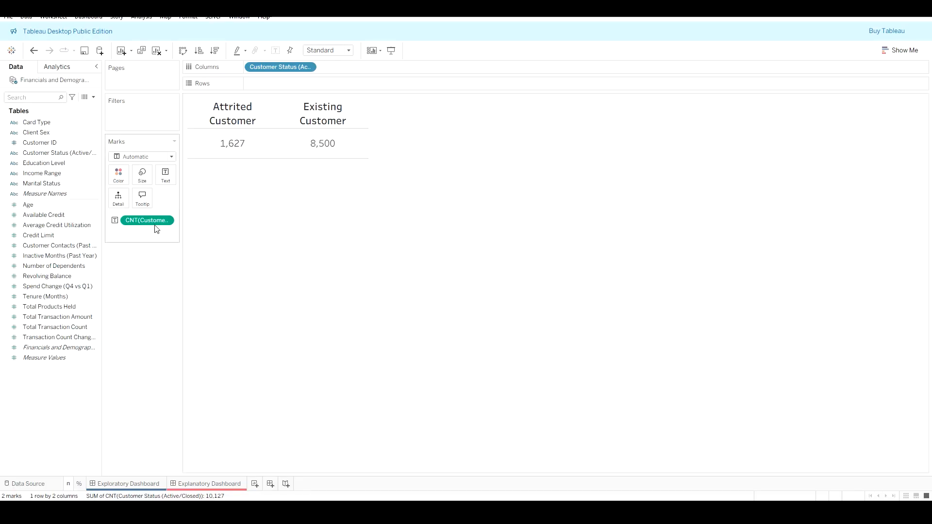
Step: Add Customer Status to the text labels again and move it onto Rows
left_click(62, 155)
left_click_drag(62, 155, 165, 176)
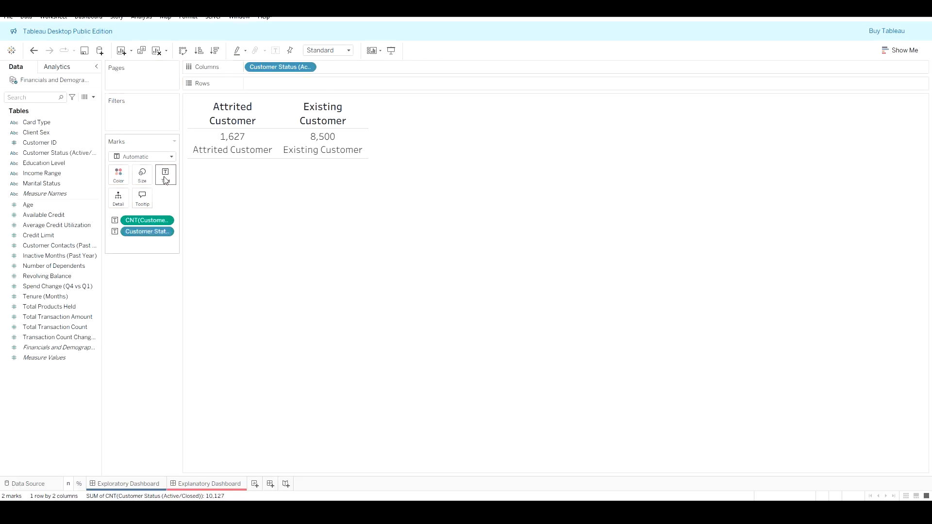
left_click(166, 232)
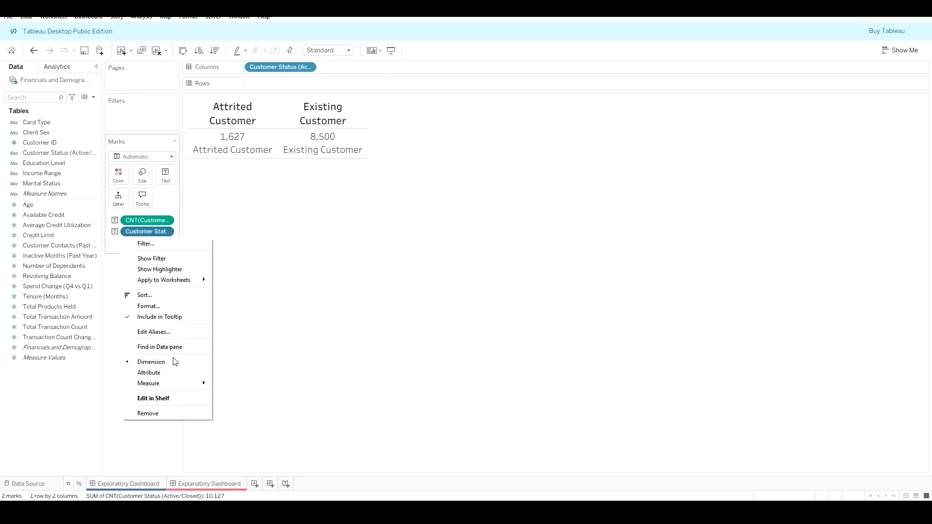
mouse_move(171, 384)
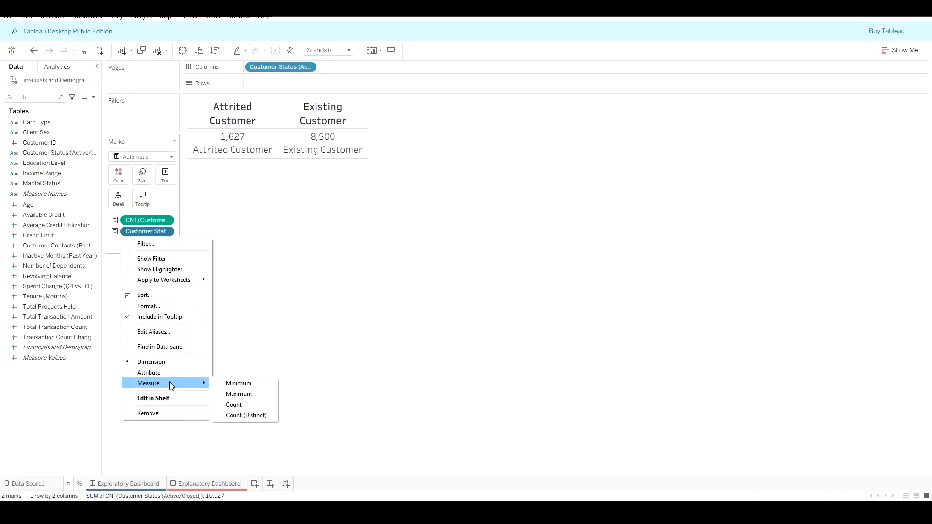
left_click(145, 232)
left_click_drag(146, 232, 316, 89)
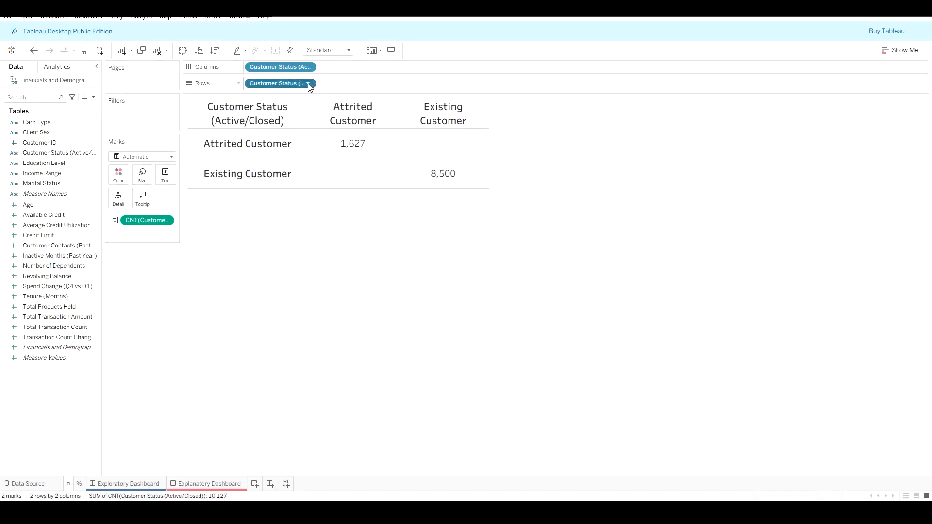
Step: Try a Count (Distinct) of Customer Status with a Percent Difference calculation on the text labels, and remove it
left_click(308, 83)
mouse_move(313, 250)
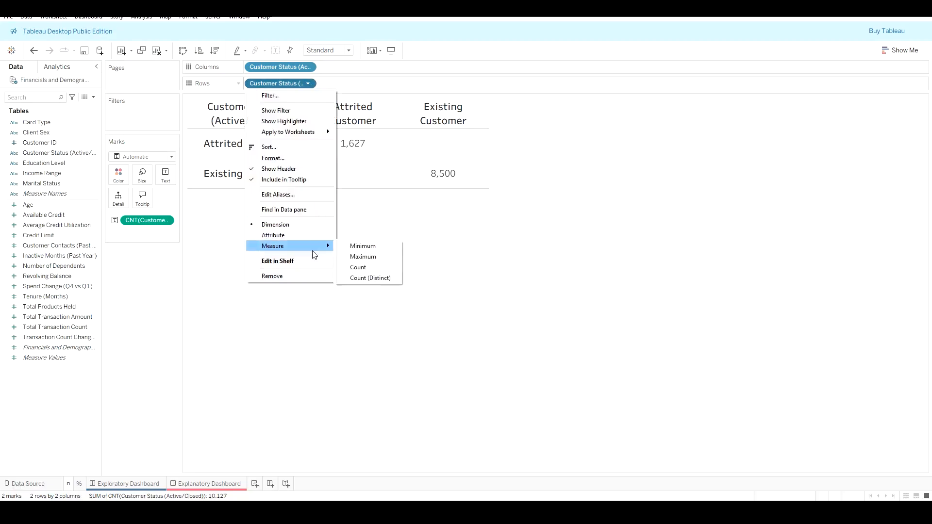
left_click(377, 277)
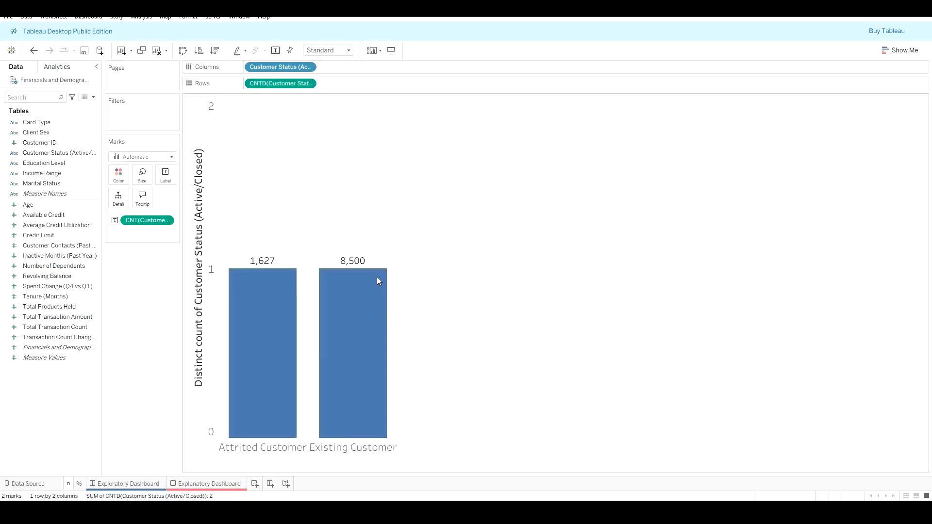
left_click(308, 83)
mouse_move(322, 276)
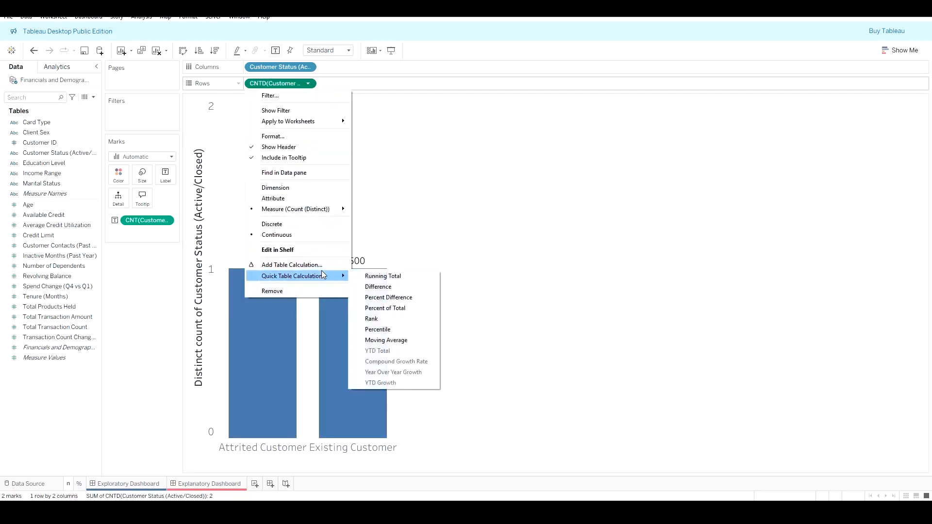
left_click(401, 298)
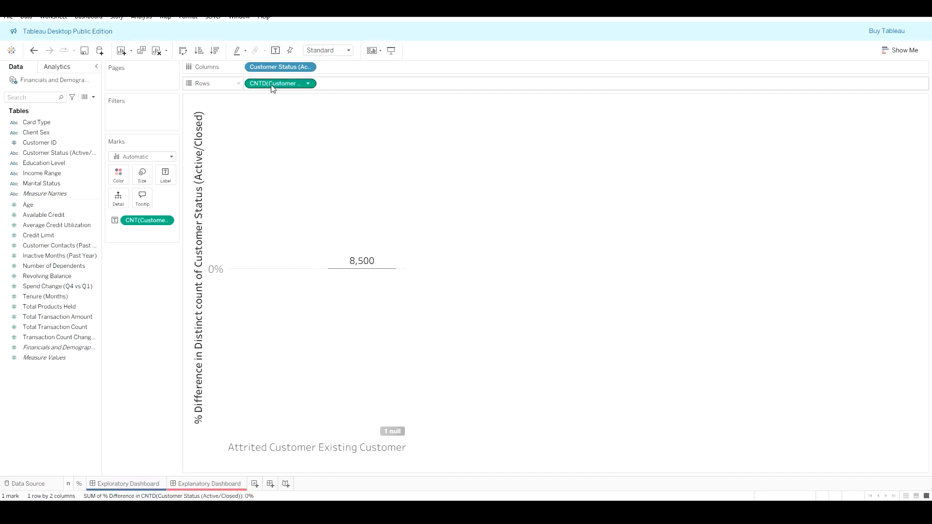
left_click_drag(273, 85, 165, 179)
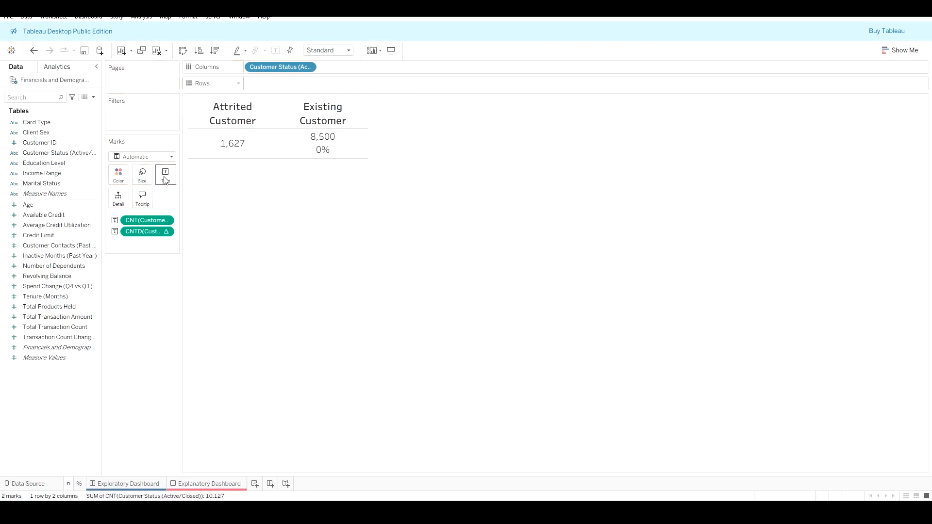
left_click_drag(156, 235, 418, 314)
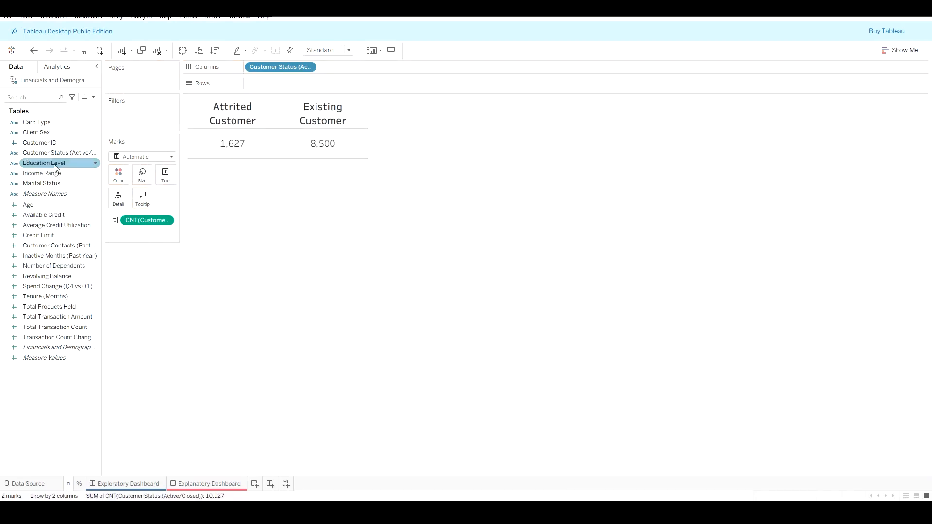
Step: Add Customer Status to the text labels of the count table
left_click(73, 152)
left_click_drag(88, 156, 171, 177)
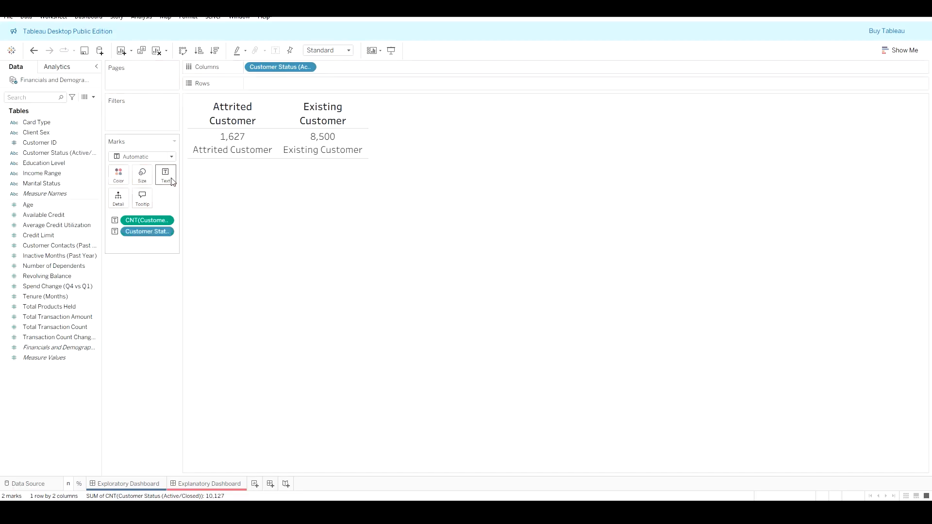
left_click(167, 232)
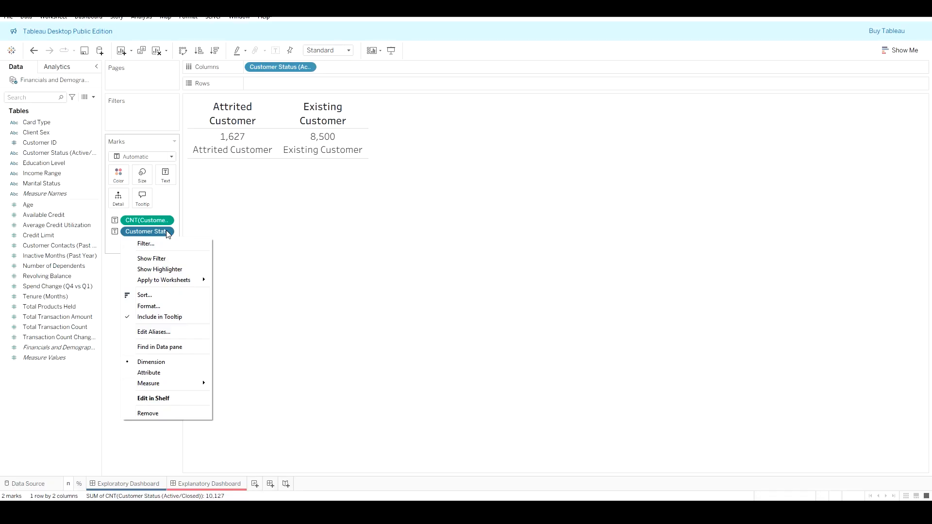
left_click(901, 50)
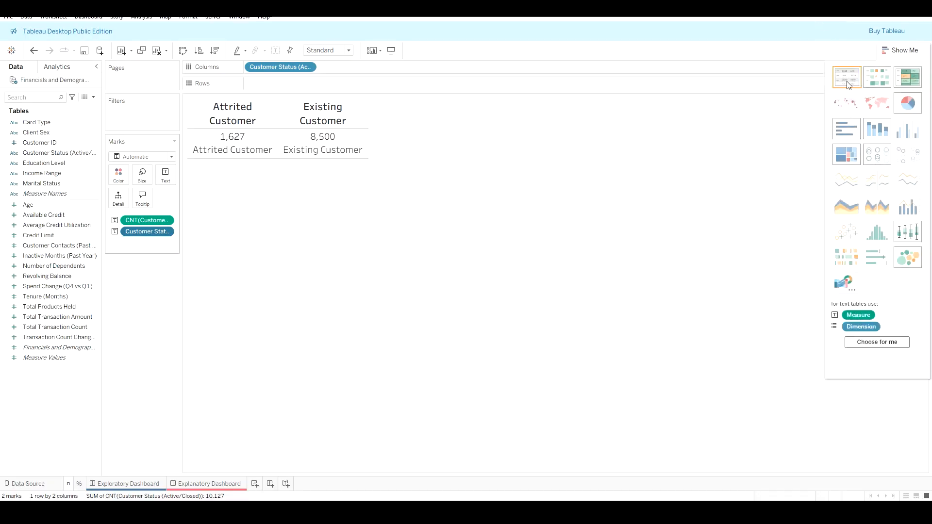
left_click(847, 85)
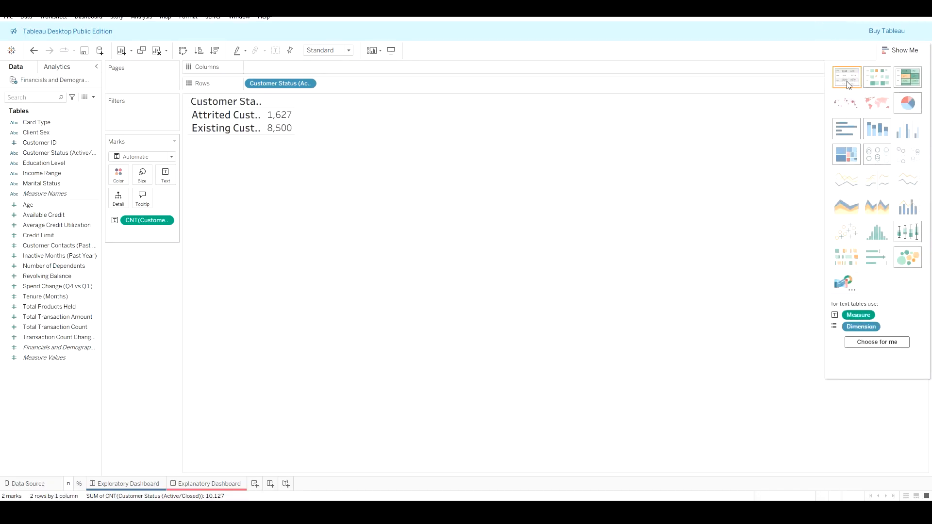
key("ctrl+z")
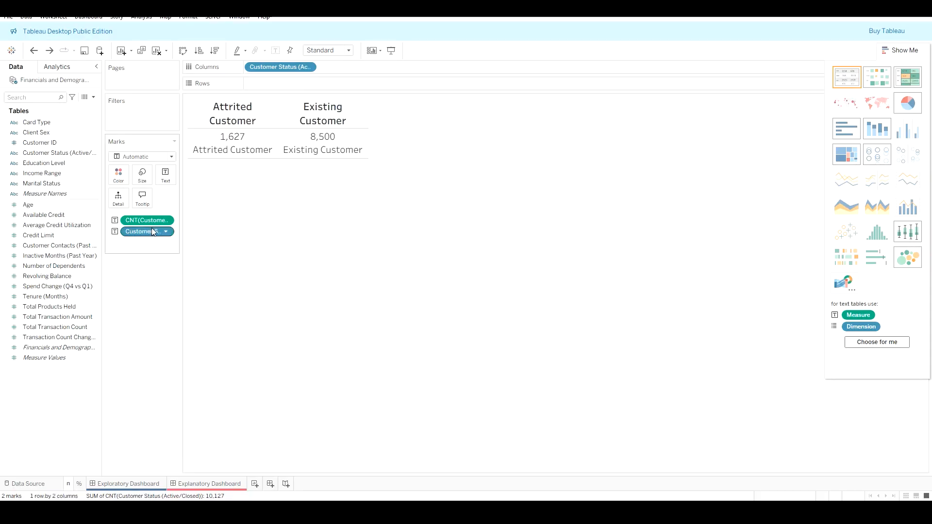
Step: Convert the Customer Status label to an attribute, then to a Count (Distinct) measure
left_click(166, 232)
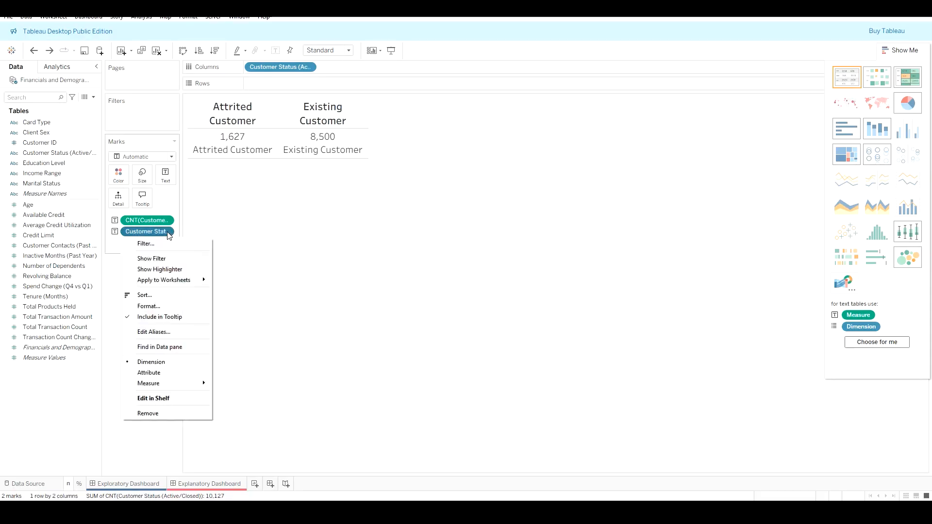
mouse_move(188, 384)
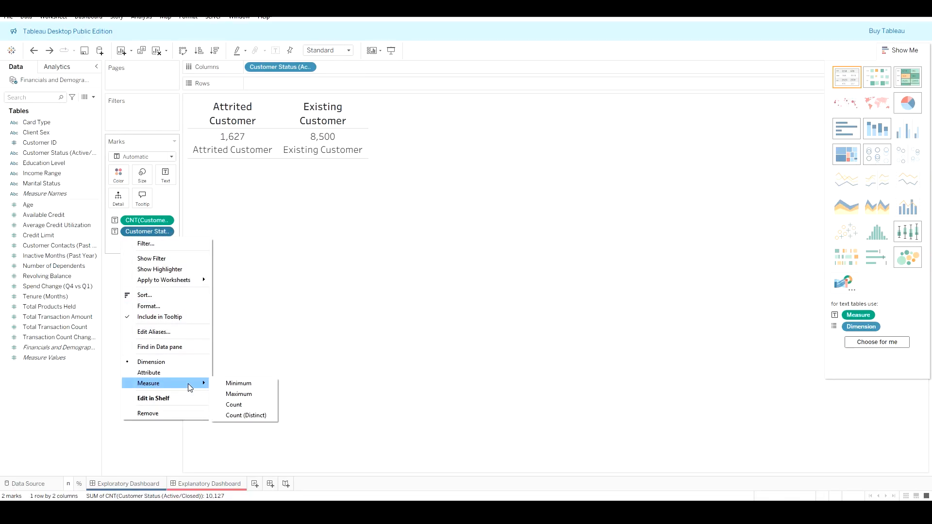
left_click(188, 375)
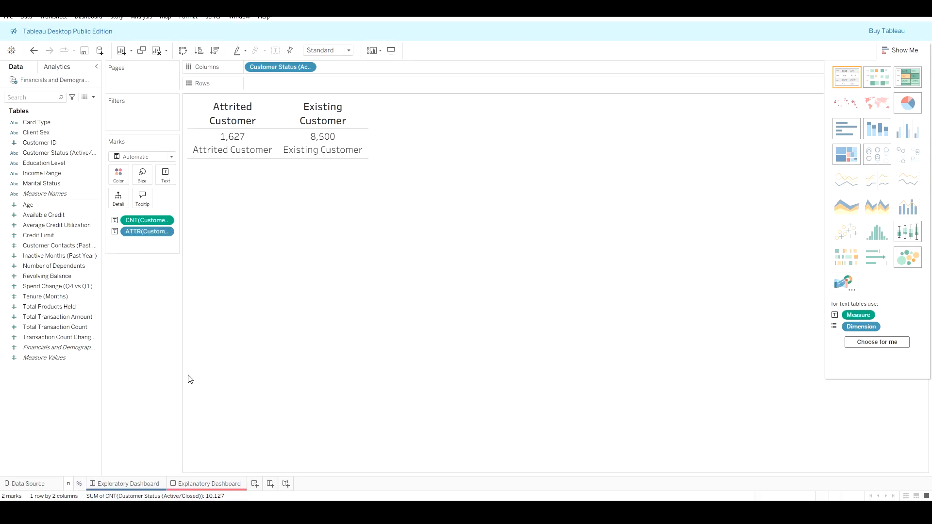
left_click(167, 232)
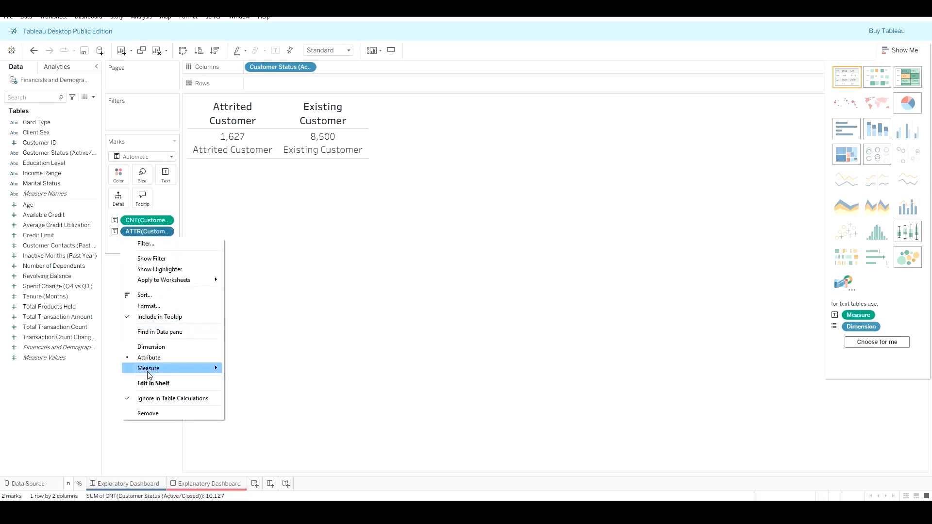
mouse_move(149, 375)
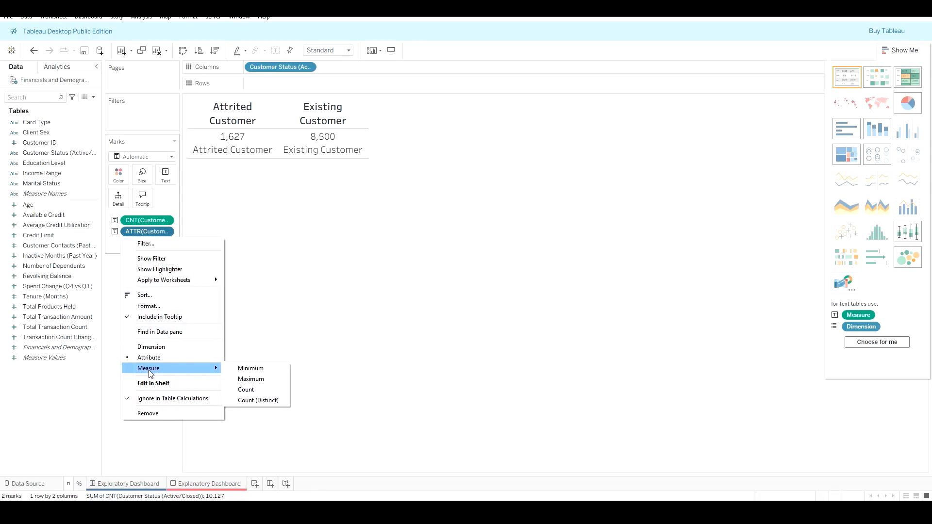
left_click(146, 400)
left_click(167, 232)
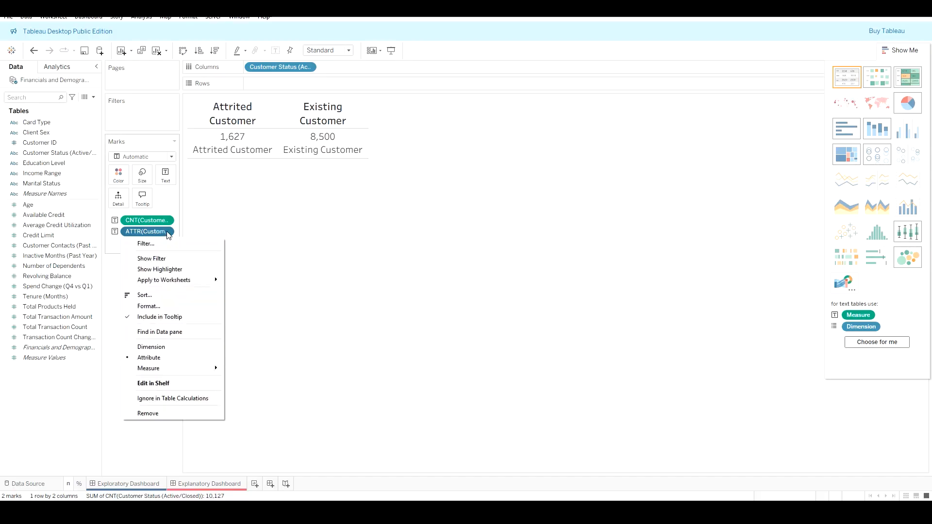
mouse_move(180, 368)
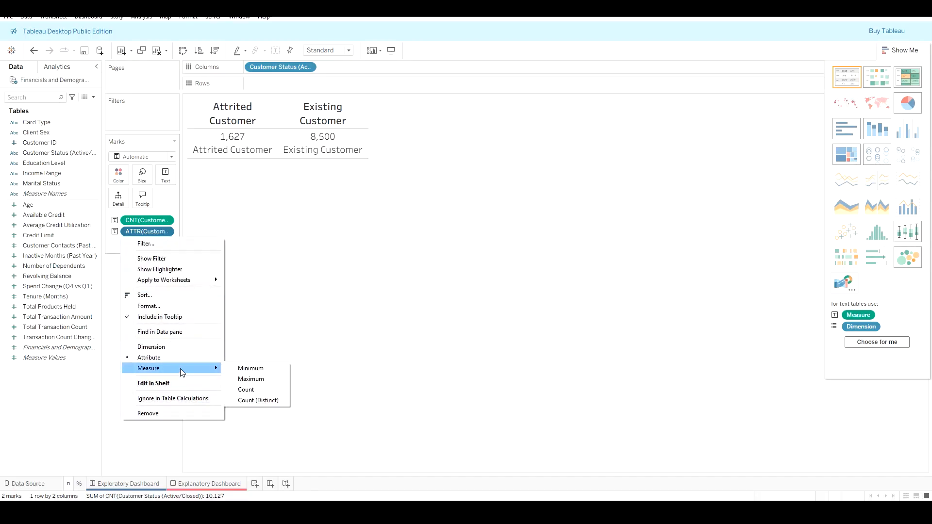
left_click(259, 401)
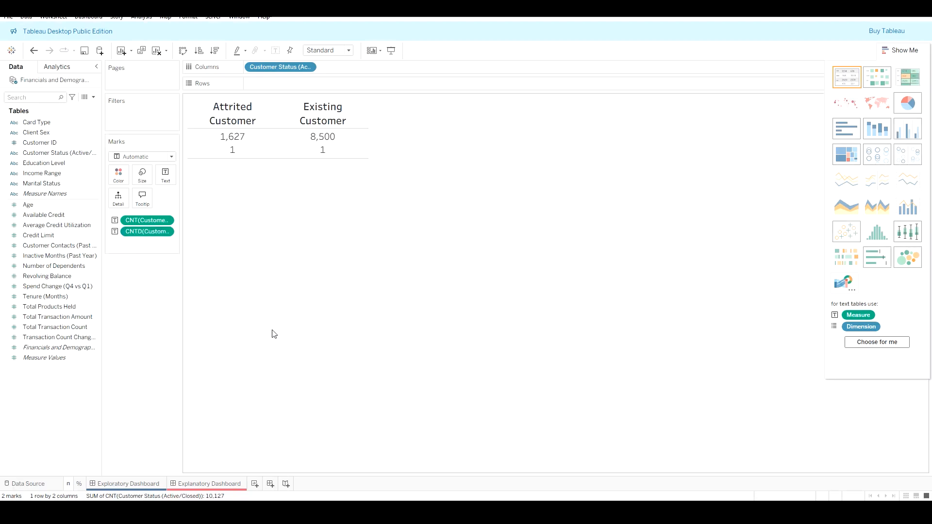
Step: Apply a Percent of Total quick table calculation to that label and switch its aggregation to Count
left_click(166, 233)
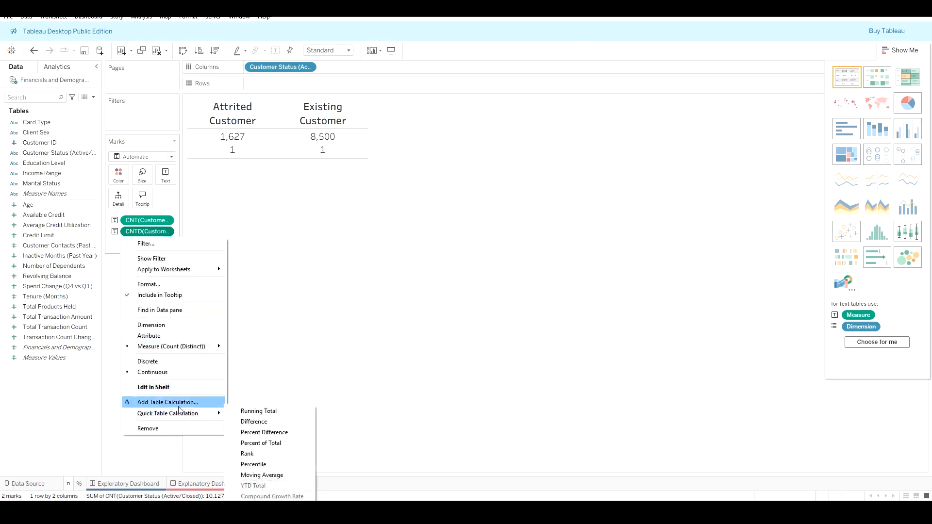
left_click(275, 442)
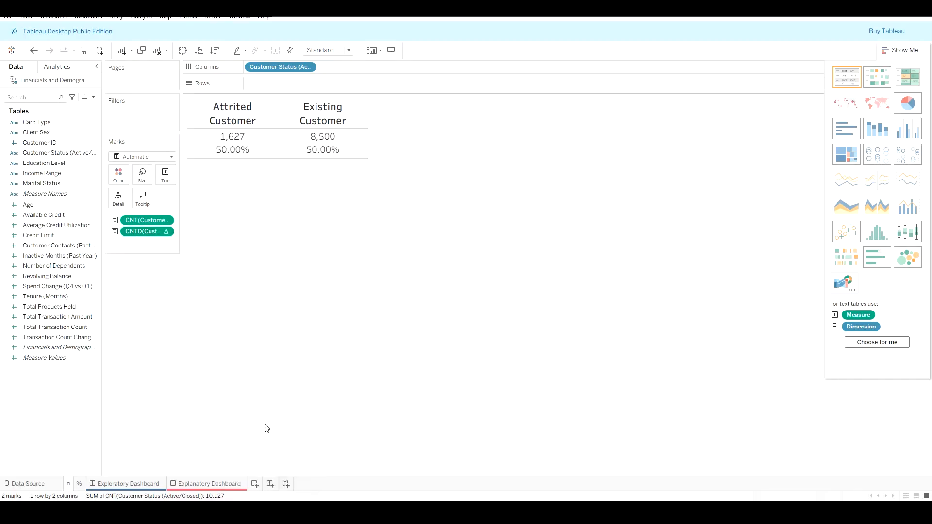
left_click(166, 232)
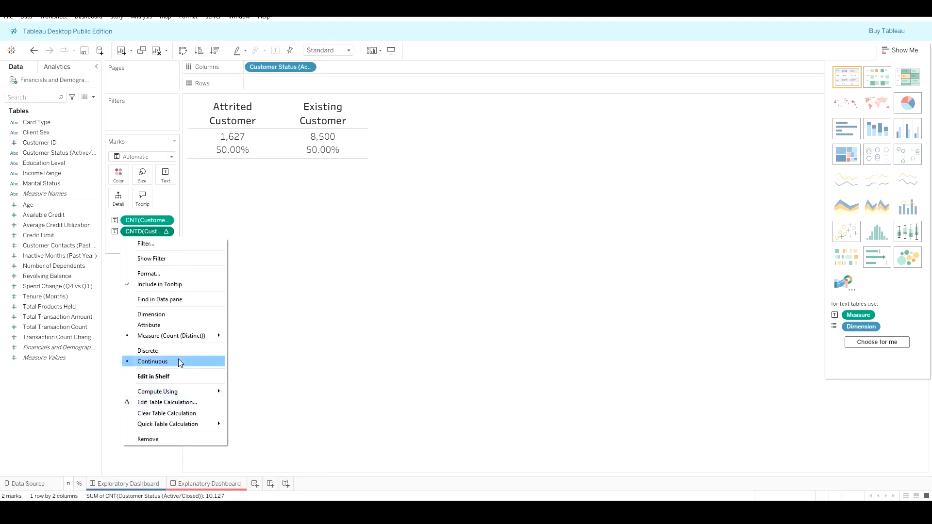
mouse_move(182, 391)
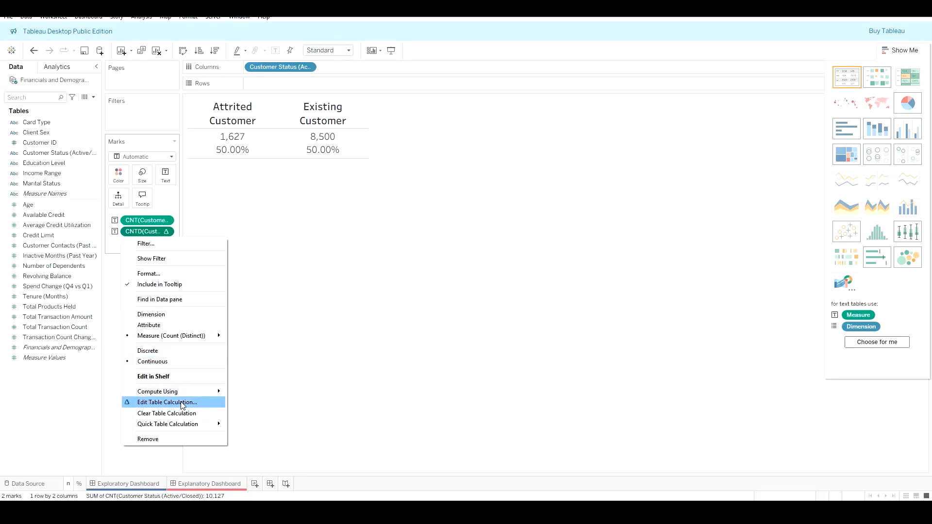
mouse_move(213, 335)
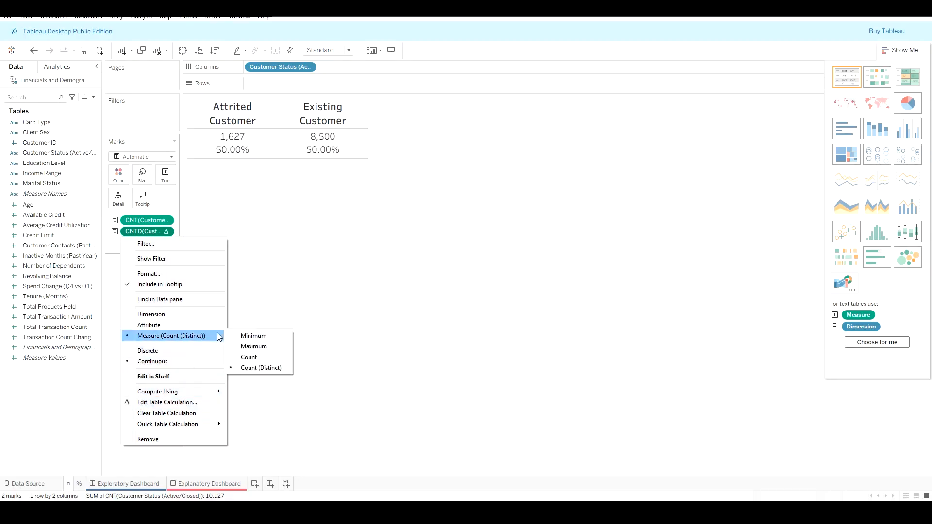
left_click(262, 358)
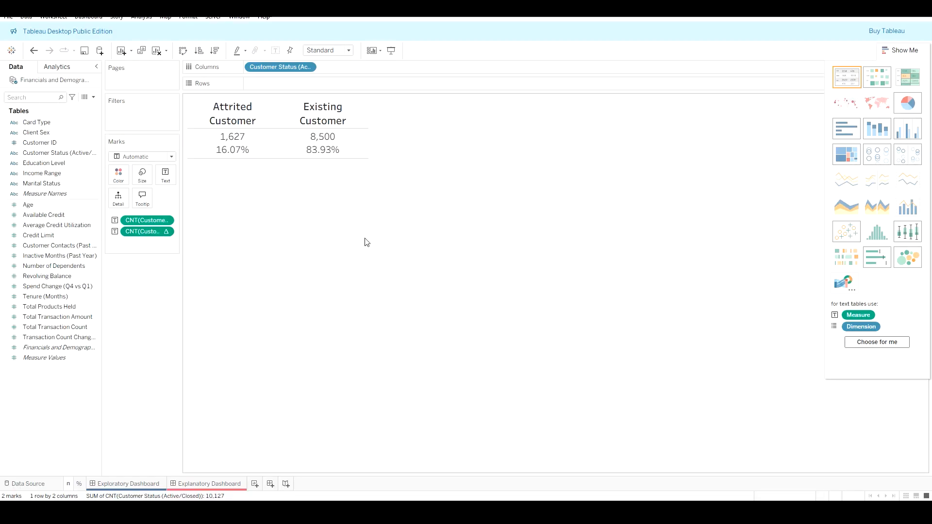
Step: Rename the % worksheet to n and %
right_click(75, 485)
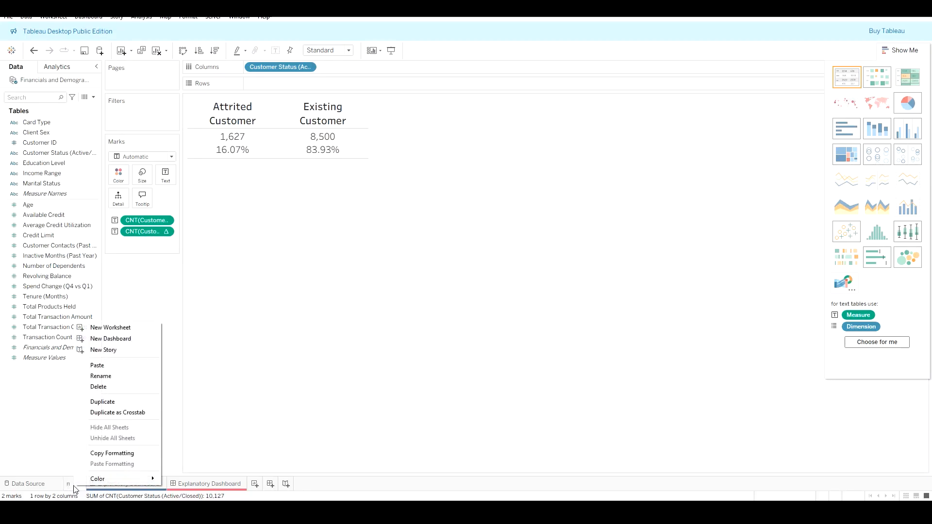
left_click(124, 387)
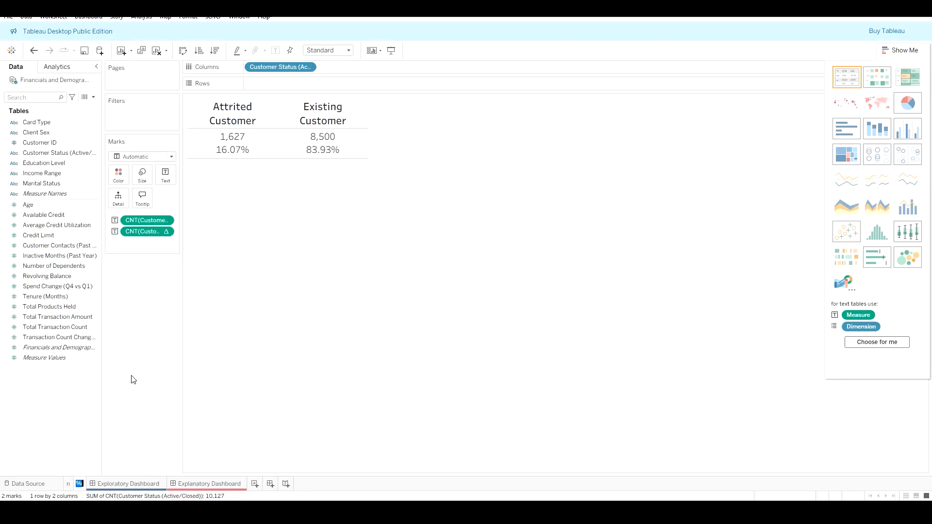
key("Left")
type("and")
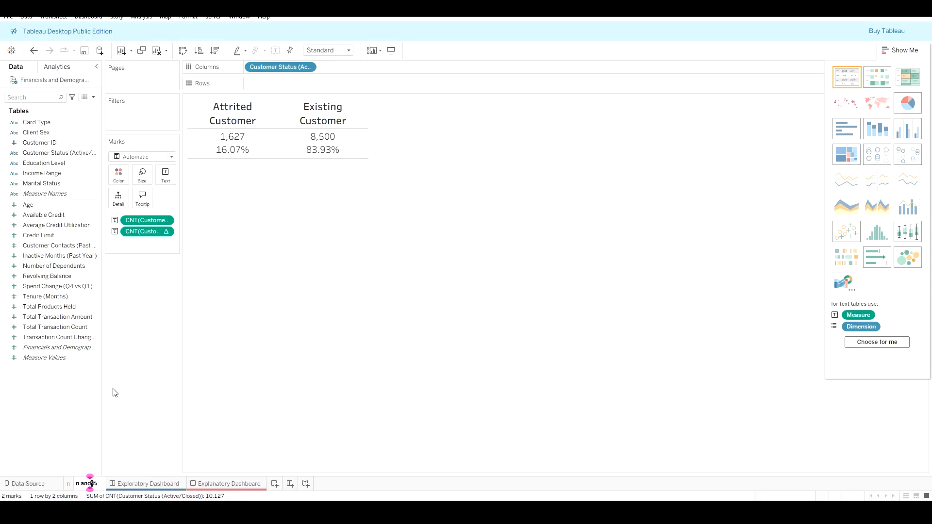
key("Right")
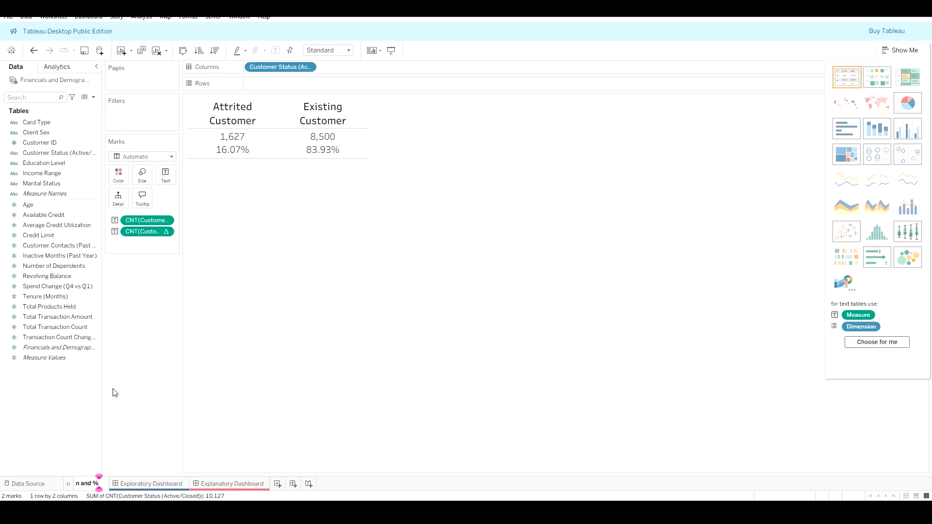
left_click(901, 50)
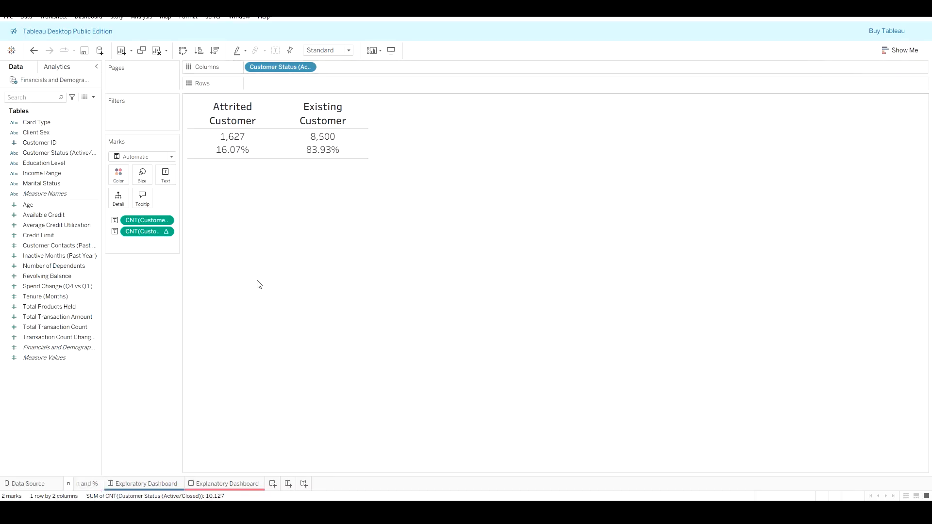
Step: Rename that worksheet back to %
left_click(80, 484)
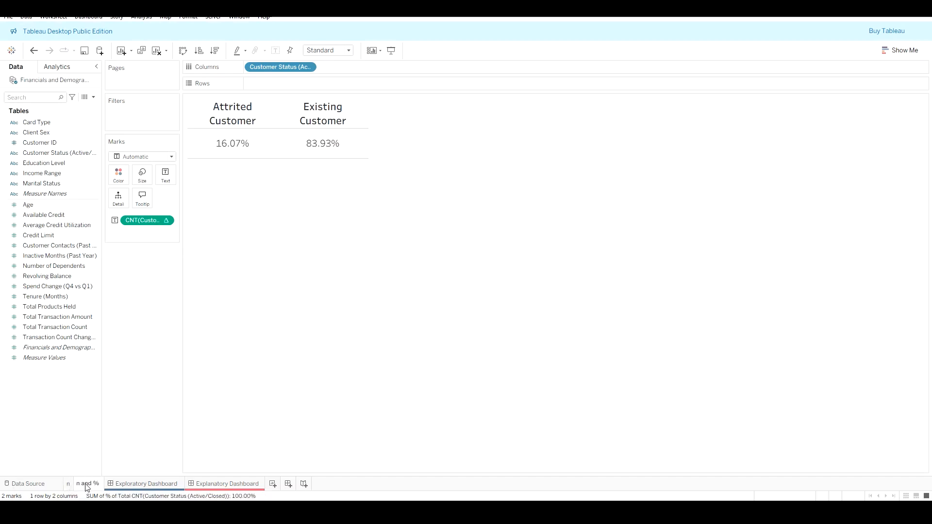
right_click(83, 485)
left_click(136, 374)
key("End")
key("BackSpace")
key("BackSpace")
key("BackSpace")
key("BackSpace")
key("BackSpace")
key("BackSpace")
key("BackSpace")
type("%")
key("Return")
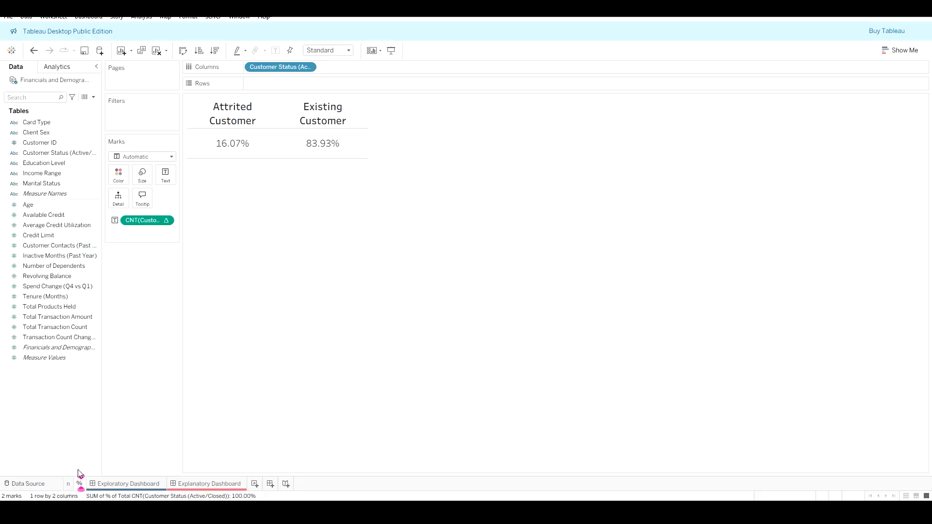
Step: Rename the n worksheet with the counts and percentages to n and %
left_click(47, 484)
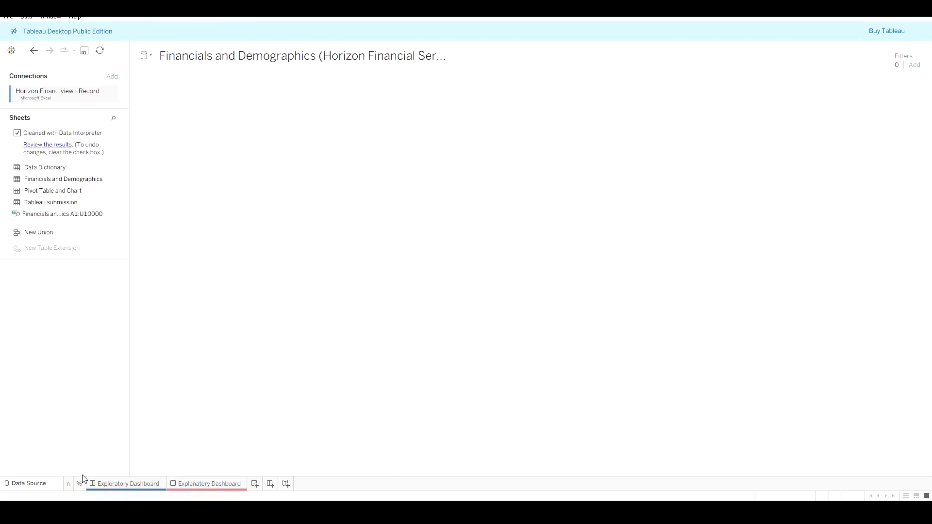
left_click(65, 488)
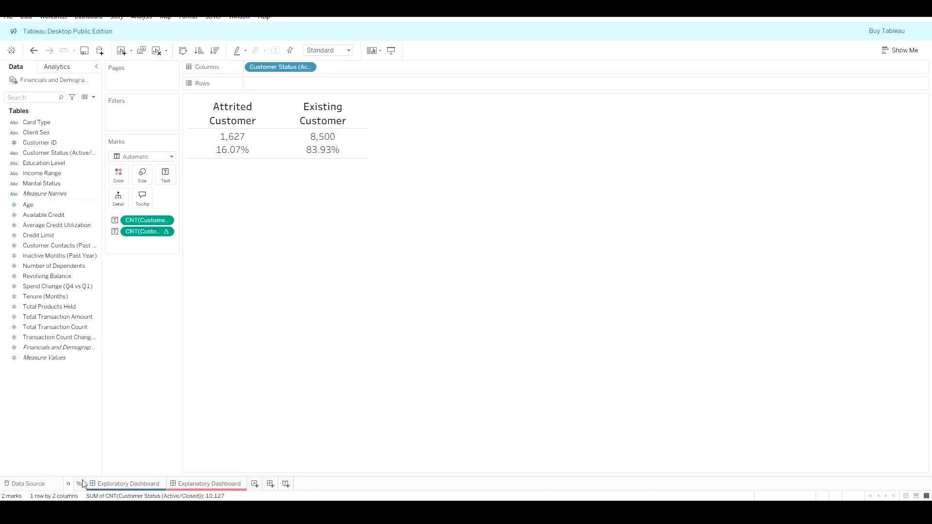
right_click(68, 484)
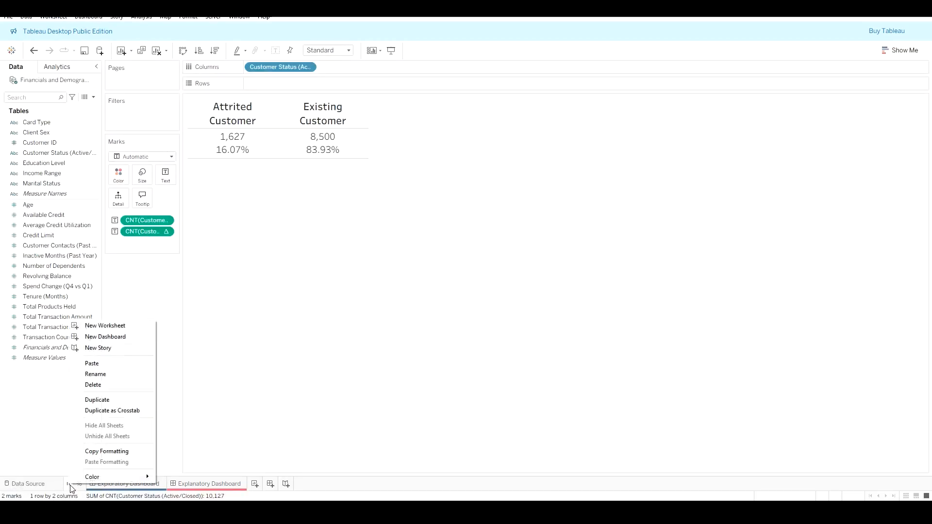
left_click(92, 373)
type("n and %")
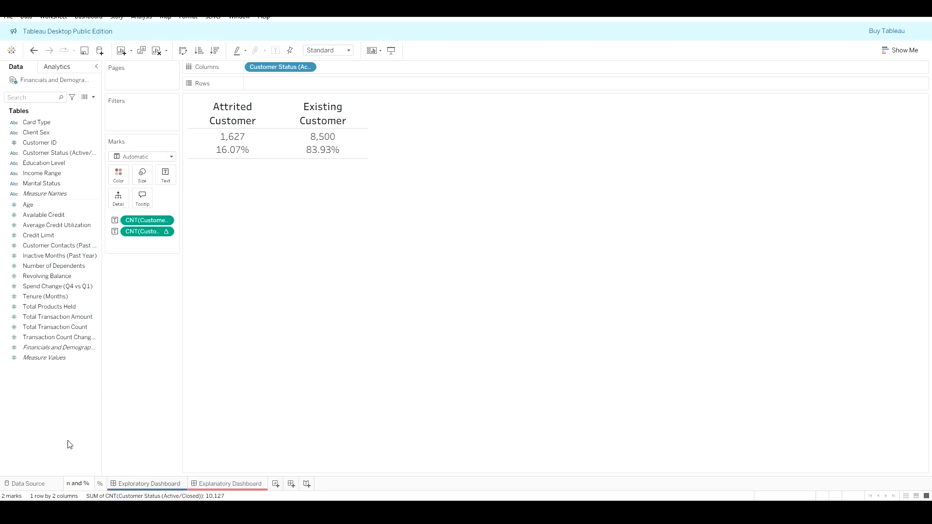
key("Return")
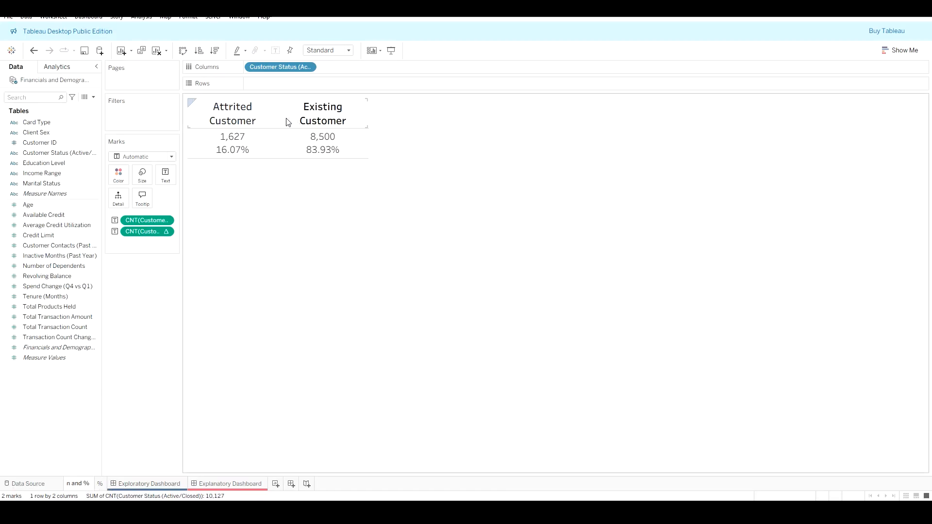
Step: Widen the columns so each customer status header fits on one line
left_click_drag(278, 113, 360, 112)
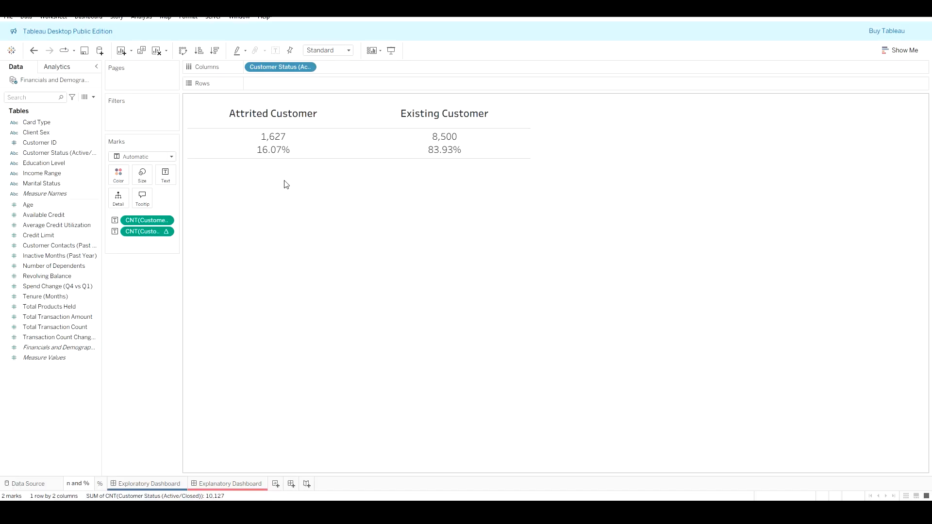
Step: Switch to the browser and close its window
key("alt+Tab")
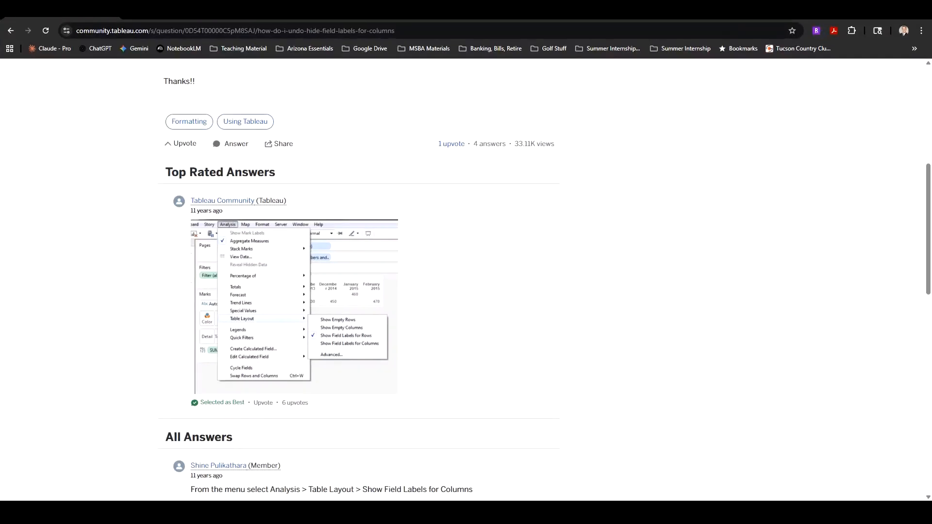
key("alt+Tab")
right_click(511, 504)
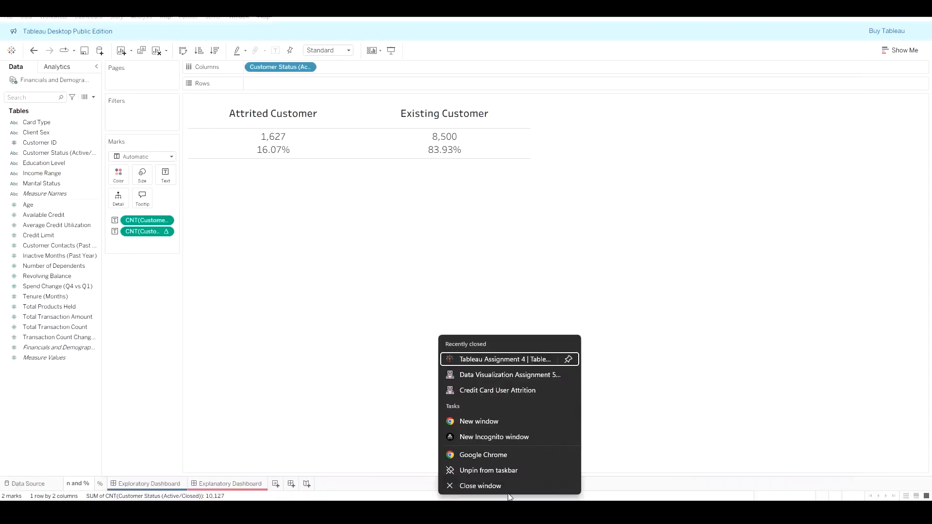
left_click(508, 486)
mouse_move(594, 505)
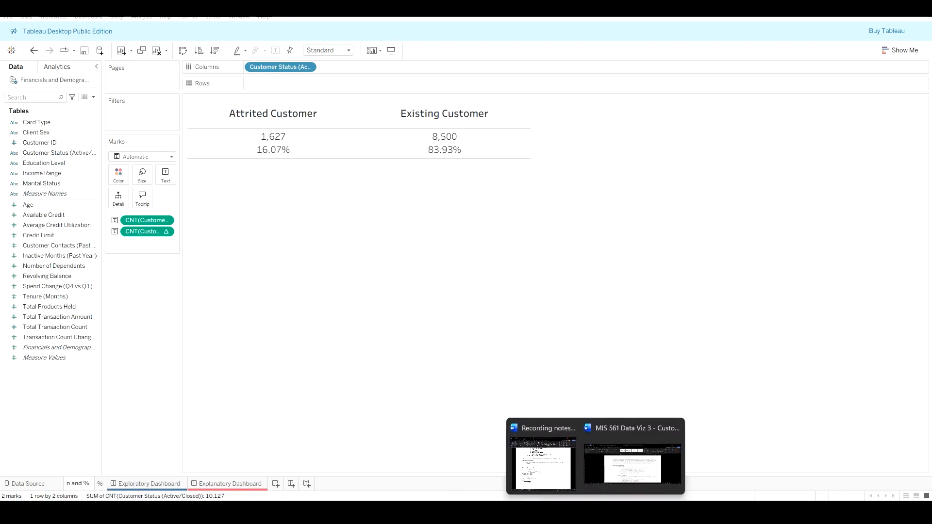
Step: Review the exploratory dashboard filter requirements in the assignment document
left_click(635, 466)
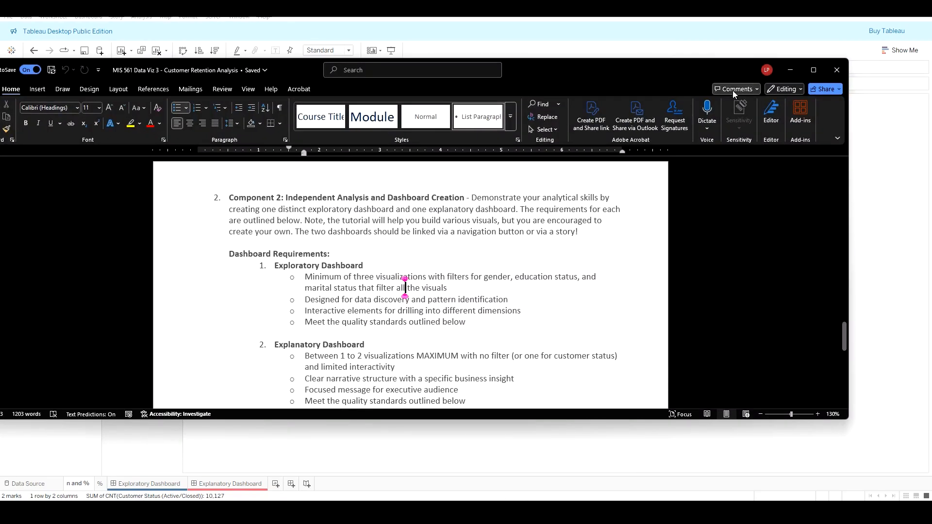
left_click(791, 70)
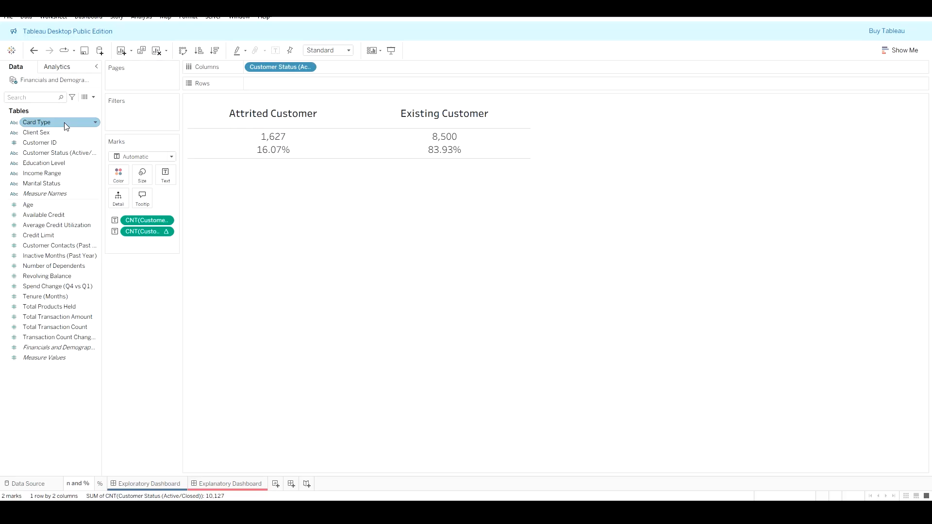
Step: Show filter cards for Client Sex and Education Level on the worksheet
left_click(96, 134)
left_click(96, 134)
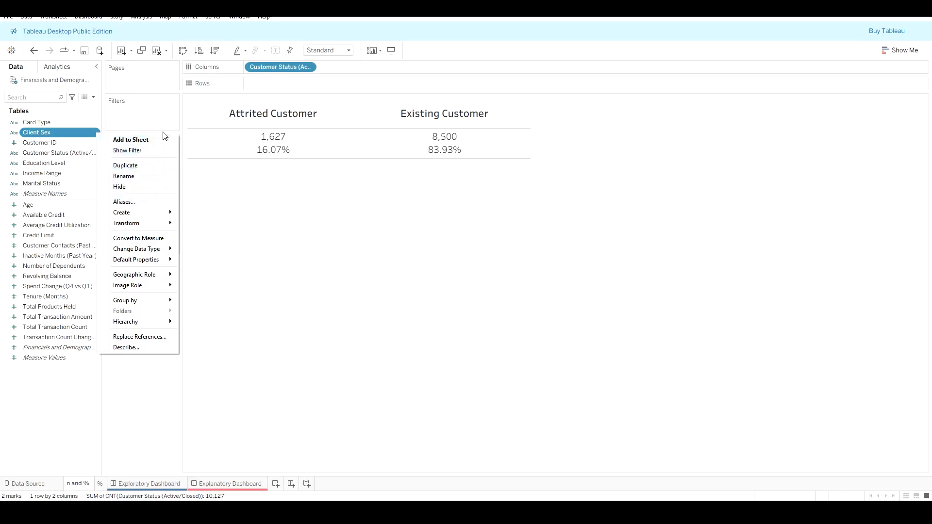
left_click(163, 150)
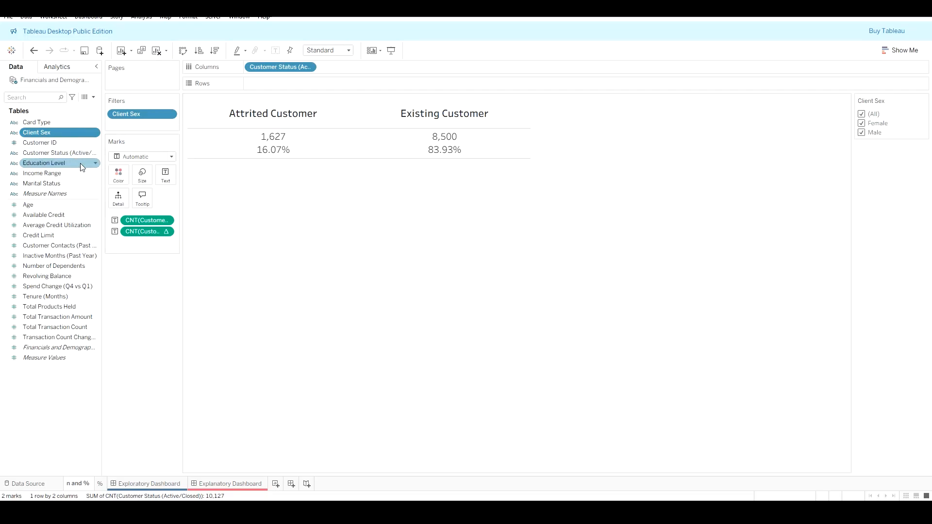
left_click(94, 163)
left_click(96, 165)
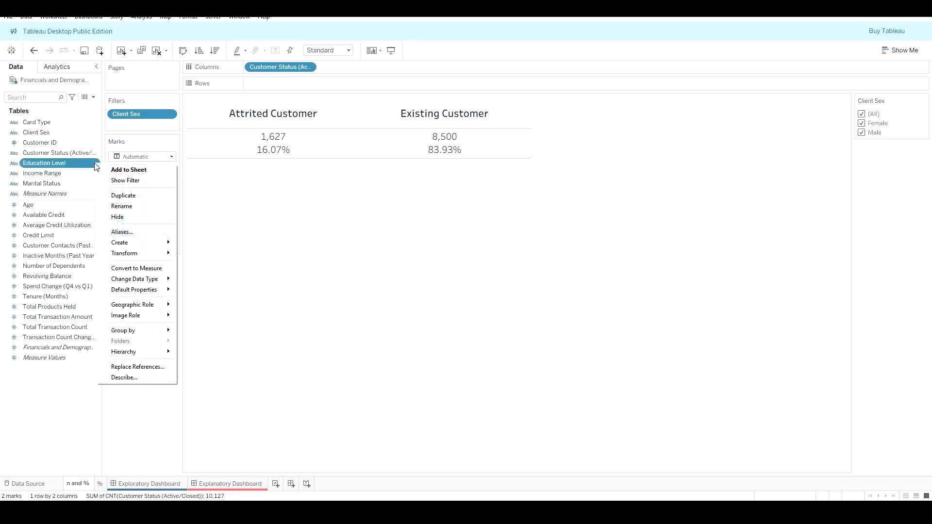
left_click(126, 180)
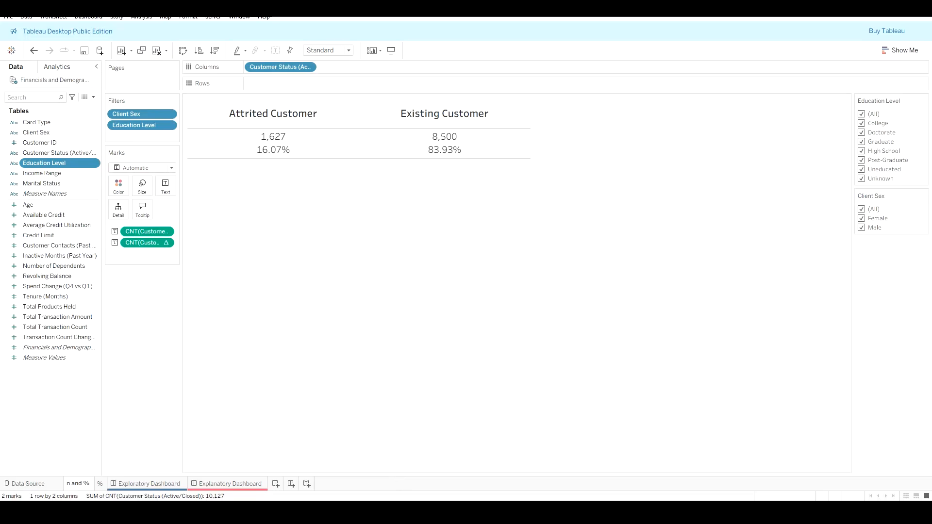
Step: Check the assignment document's dashboard requirements again
left_click(631, 462)
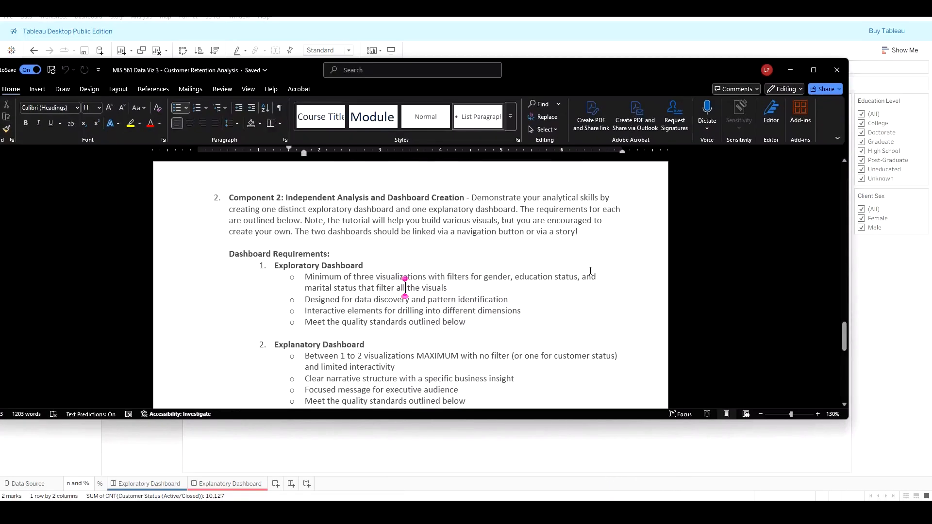
left_click(790, 70)
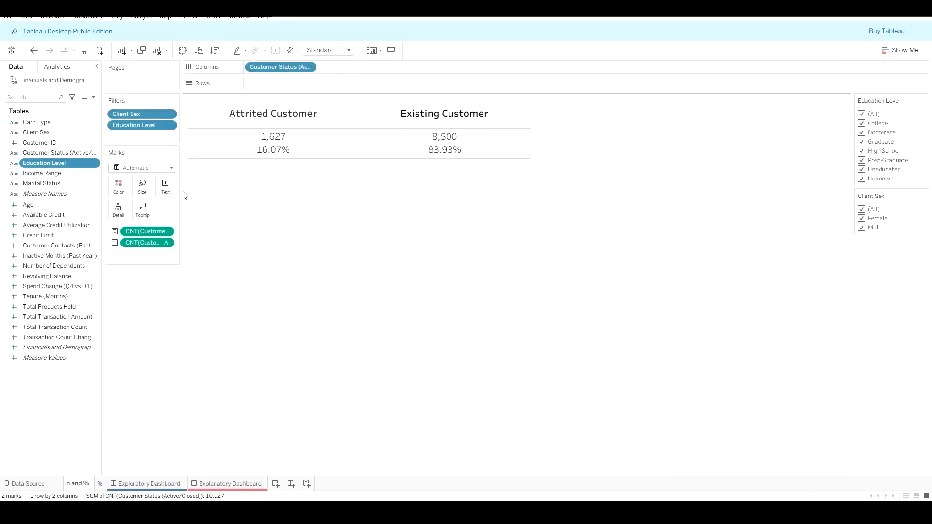
Step: Show a Marital Status filter card and switch it to a multiple-values dropdown
left_click(96, 183)
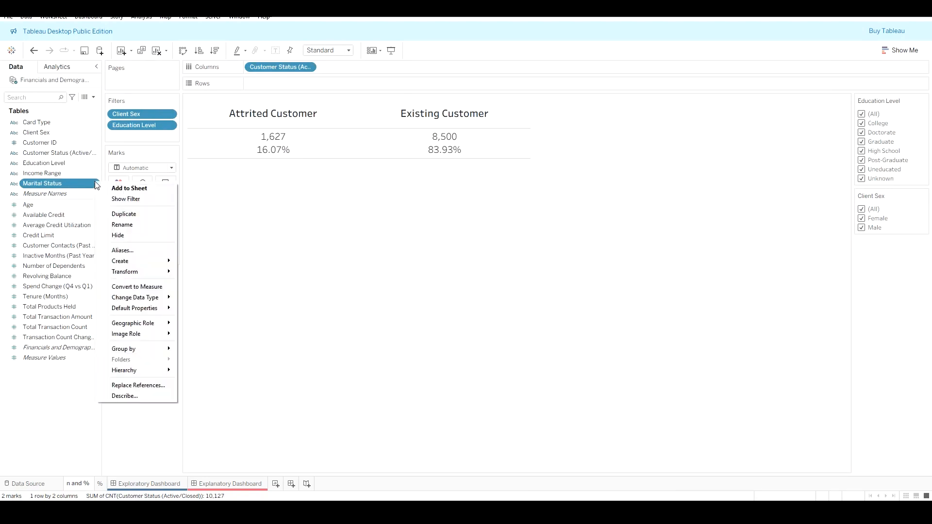
left_click(145, 198)
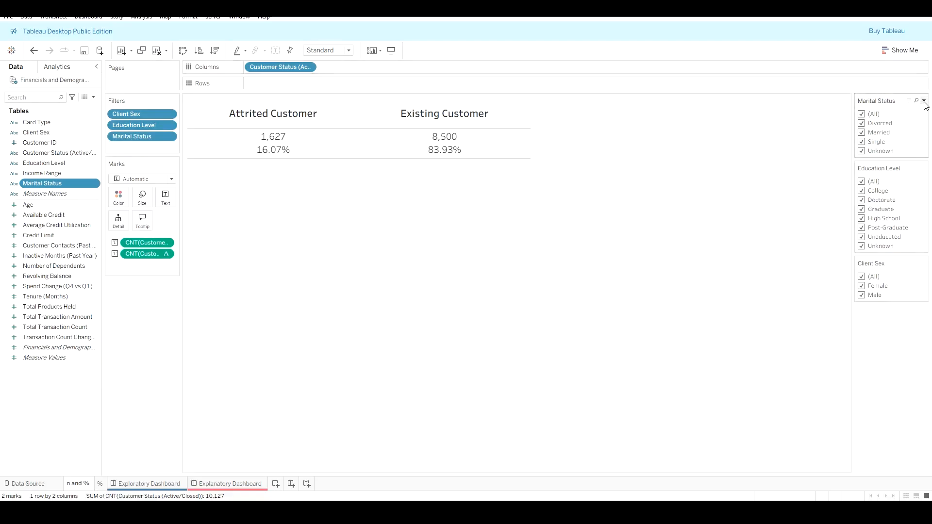
left_click(924, 101)
left_click(673, 163)
left_click(924, 101)
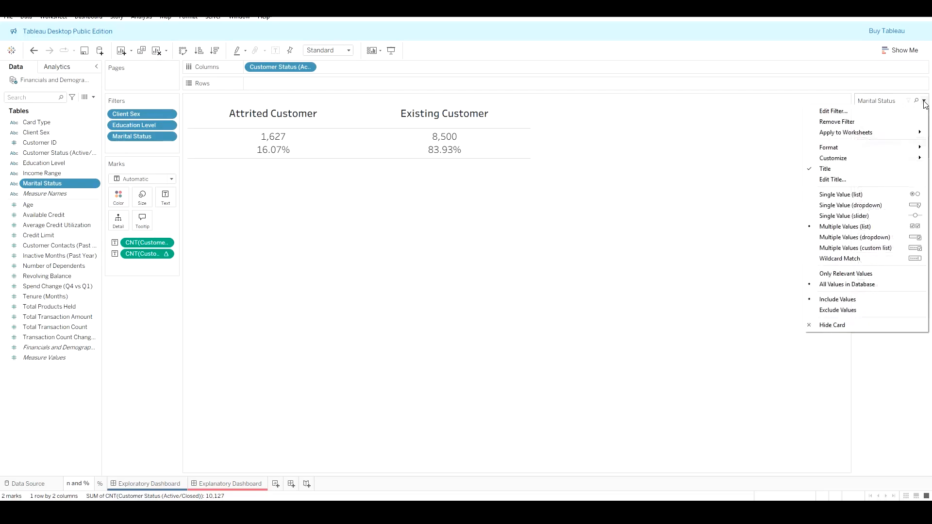
left_click(896, 237)
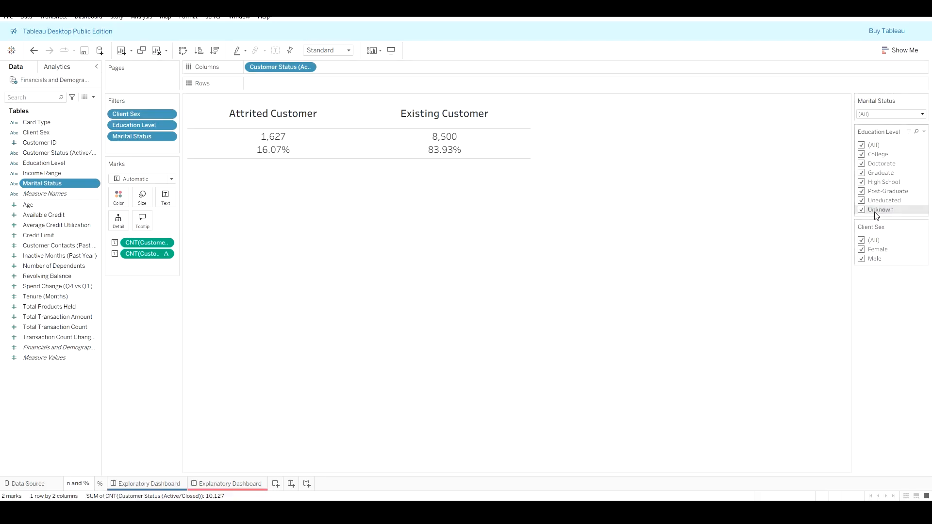
left_click_drag(877, 204, 879, 158)
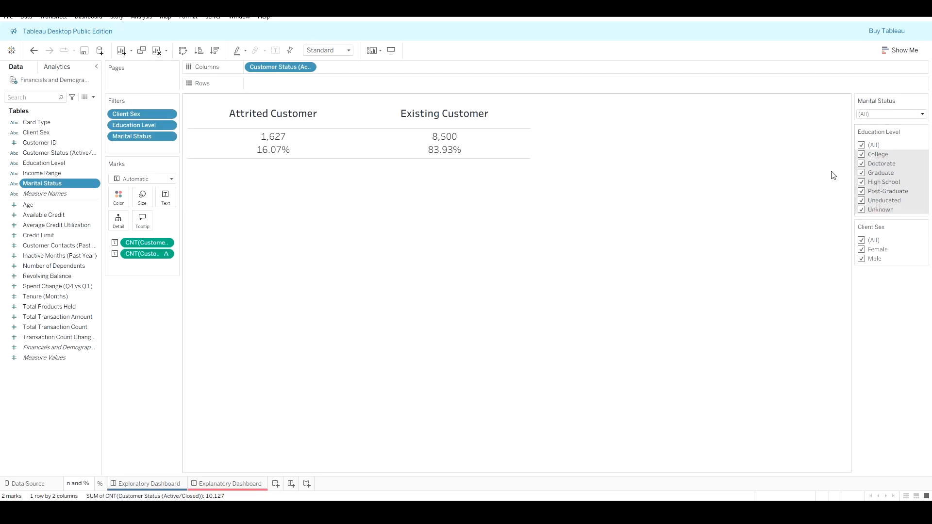
left_click(907, 211)
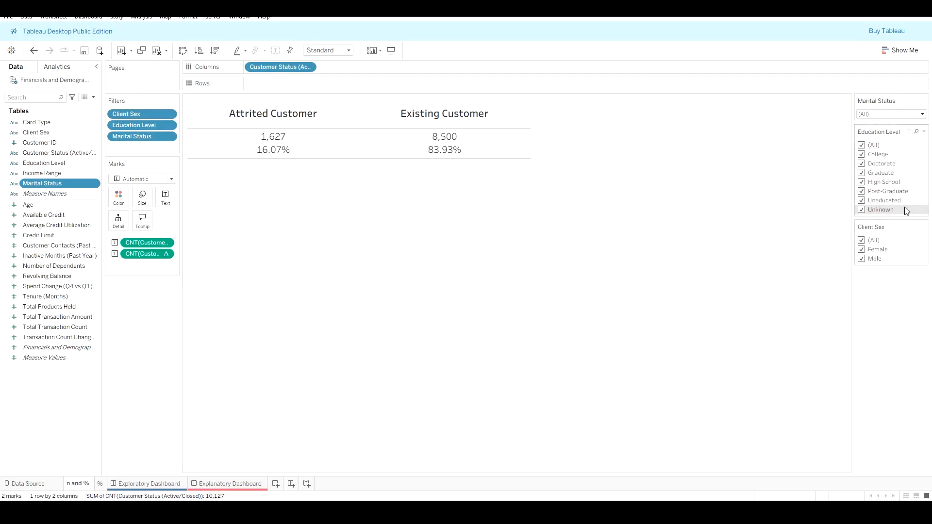
left_click(924, 134)
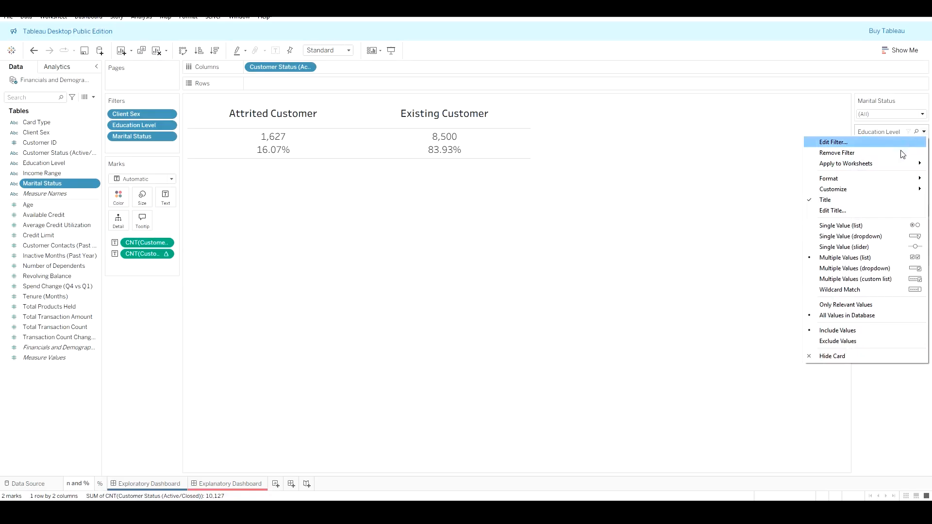
mouse_move(889, 185)
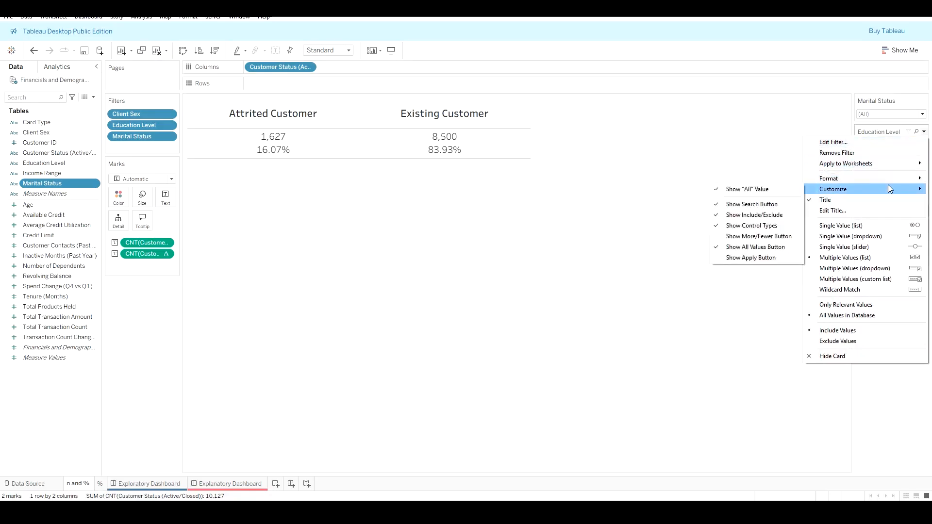
left_click(887, 143)
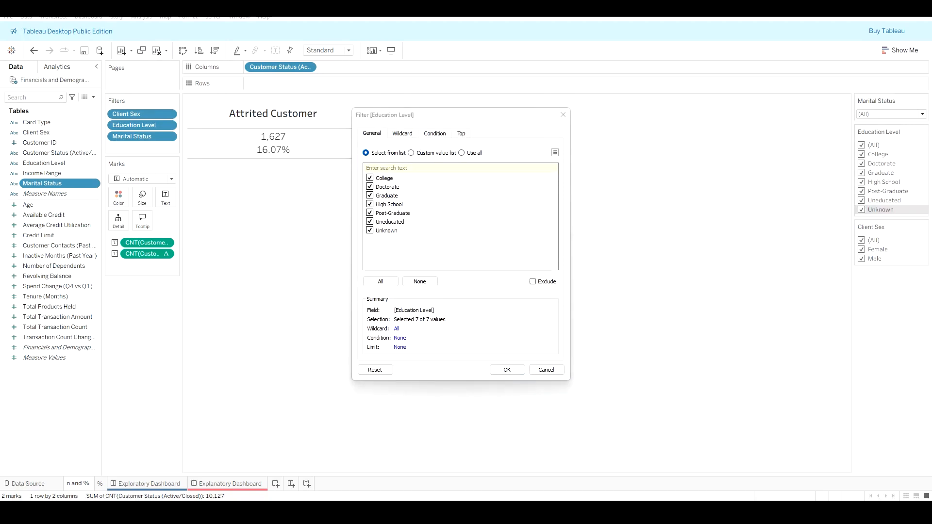
left_click(563, 117)
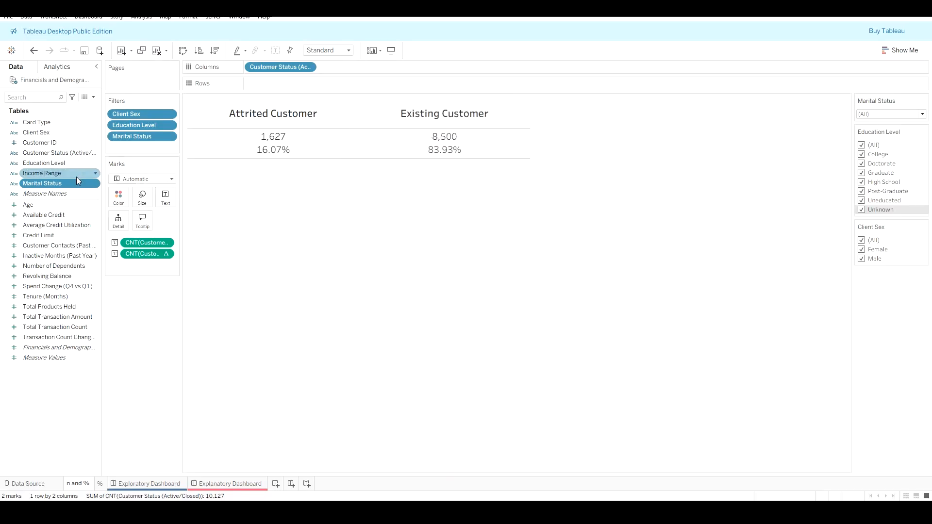
Step: Set Education Level's default sort to manual: Unknown, Uneducated, High School, College, Graduate, Post-Graduate, Doctorate
left_click(96, 166)
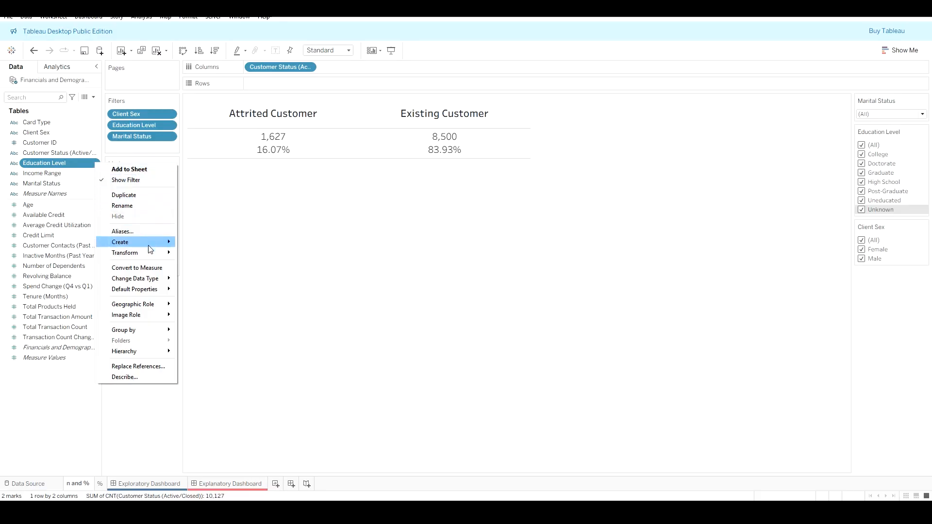
mouse_move(151, 256)
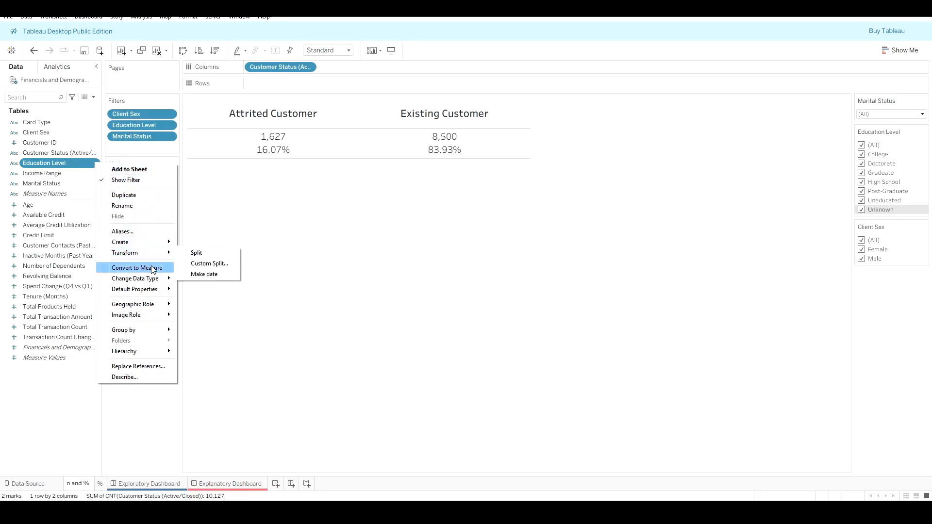
mouse_move(155, 280)
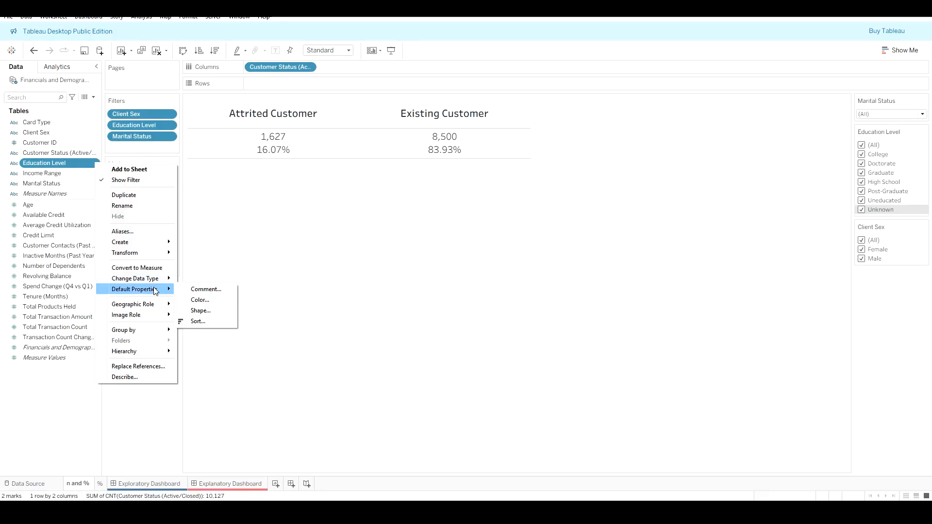
left_click(216, 322)
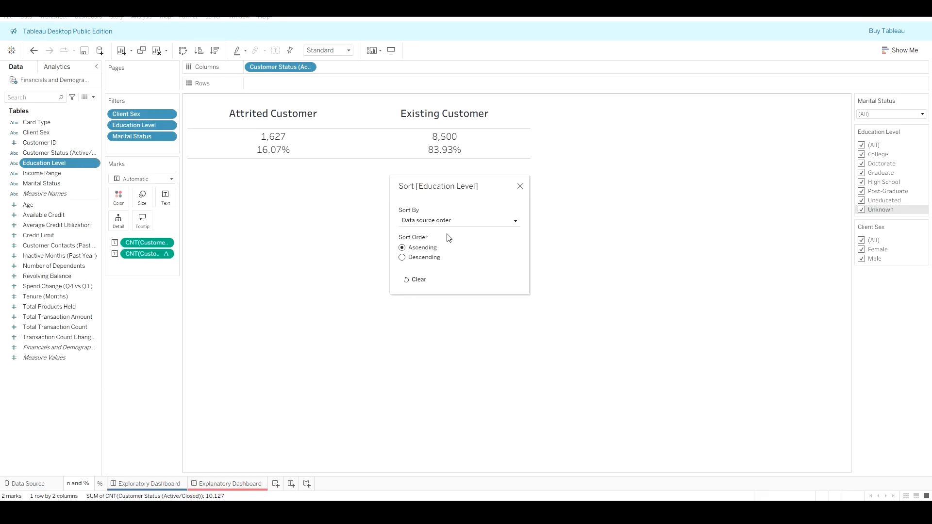
left_click(462, 222)
left_click(452, 252)
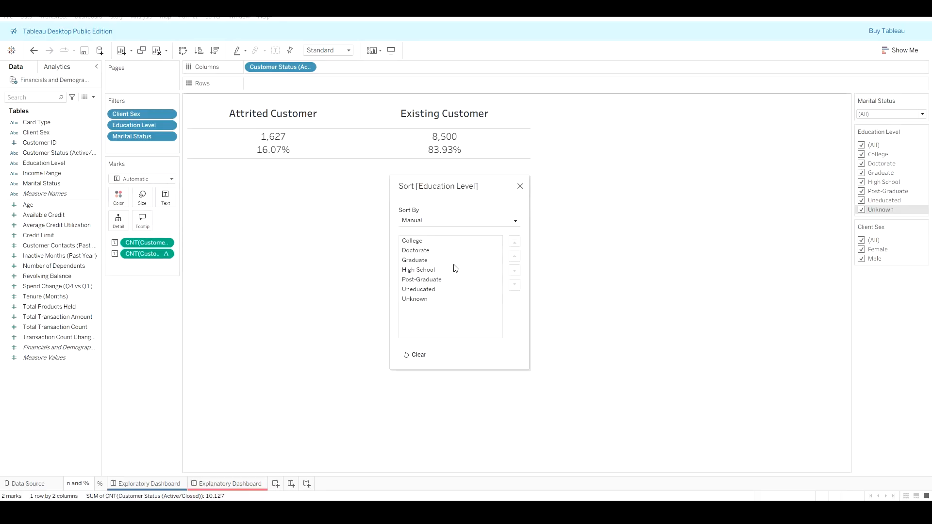
left_click(431, 299)
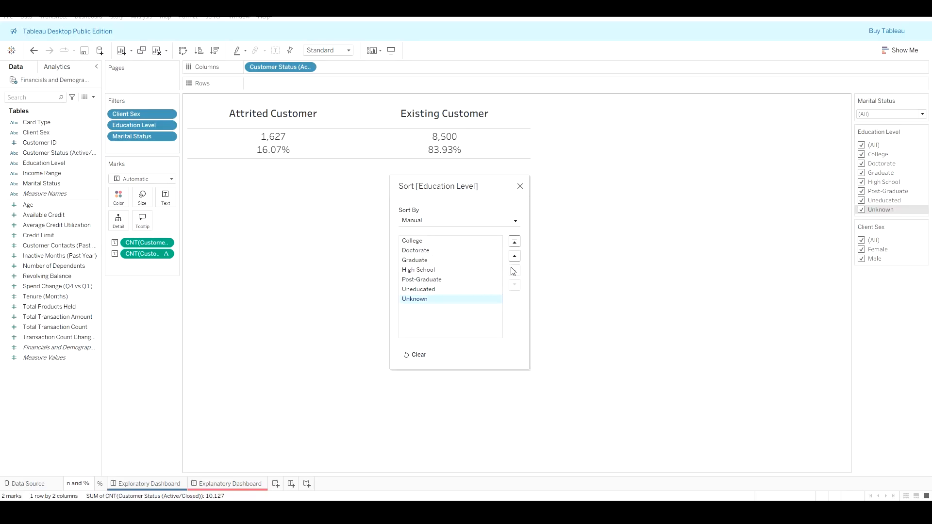
left_click(515, 241)
left_click(439, 299)
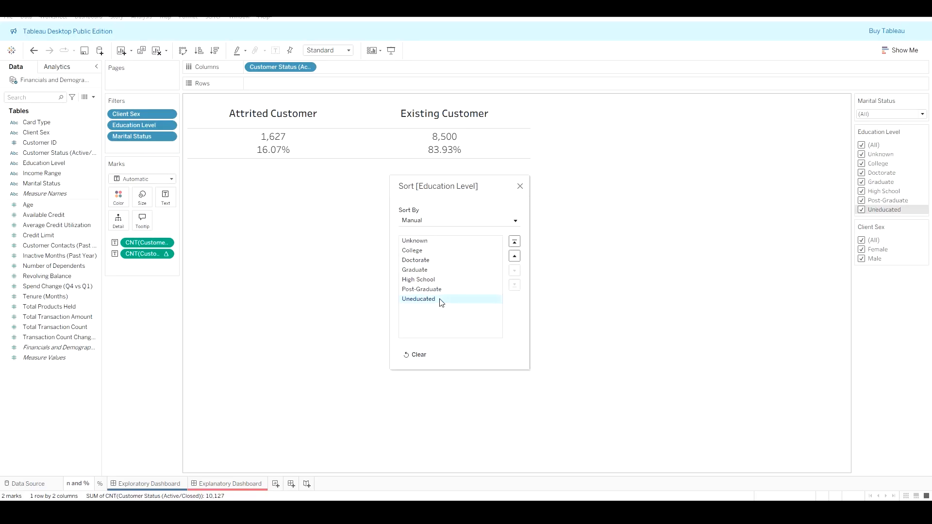
left_click(515, 255)
left_click(514, 256)
left_click(514, 256)
left_click(515, 255)
left_click(515, 256)
left_click(515, 256)
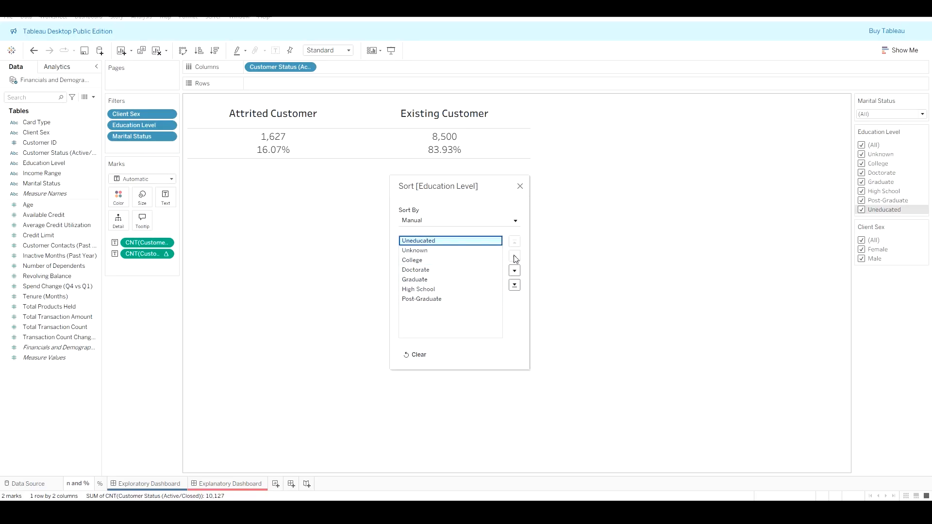
left_click(514, 271)
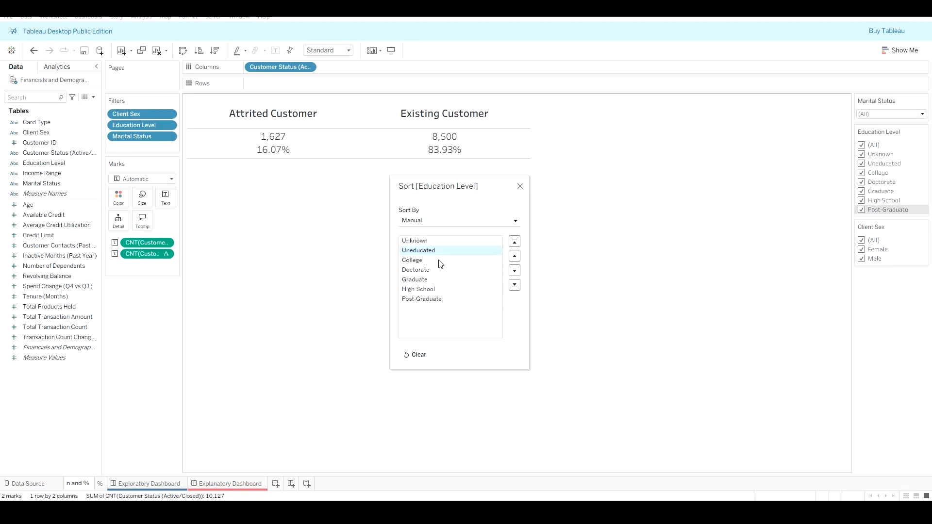
left_click(439, 291)
left_click(515, 256)
left_click(515, 256)
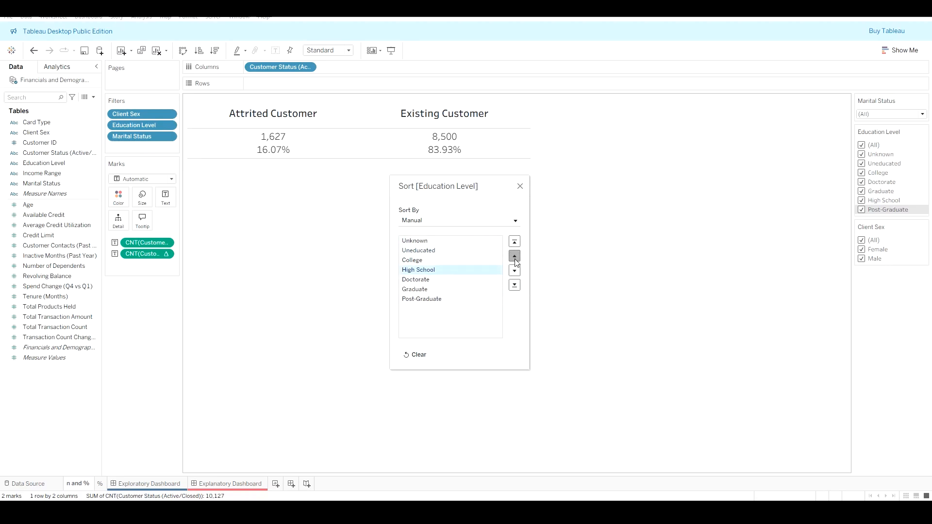
left_click(515, 256)
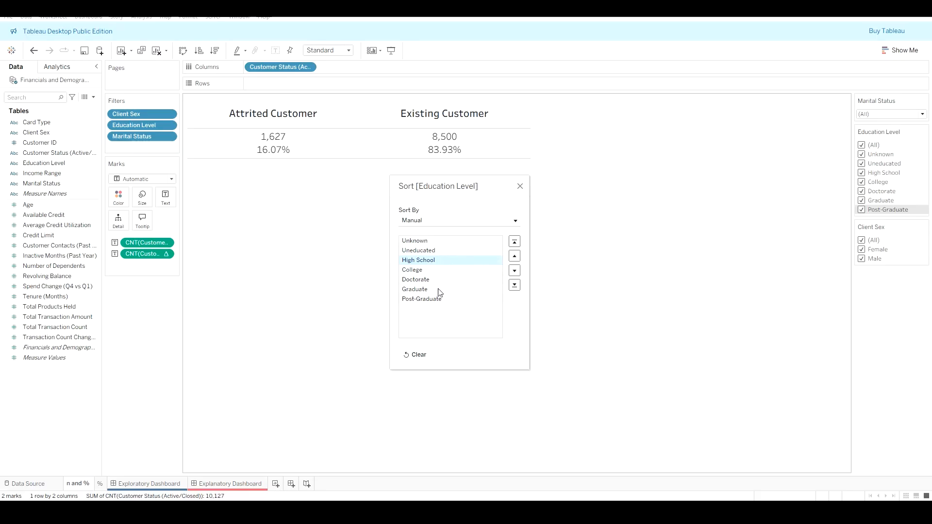
left_click(459, 281)
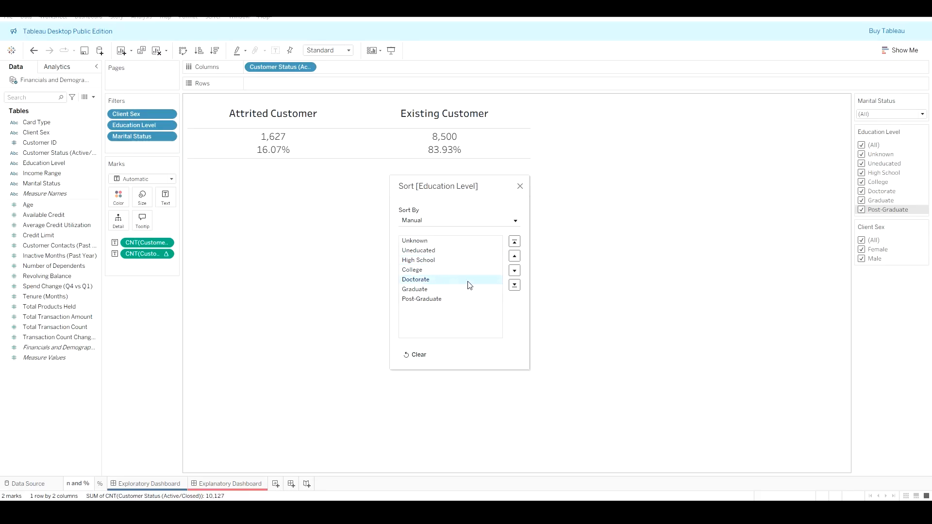
left_click(514, 271)
left_click(514, 270)
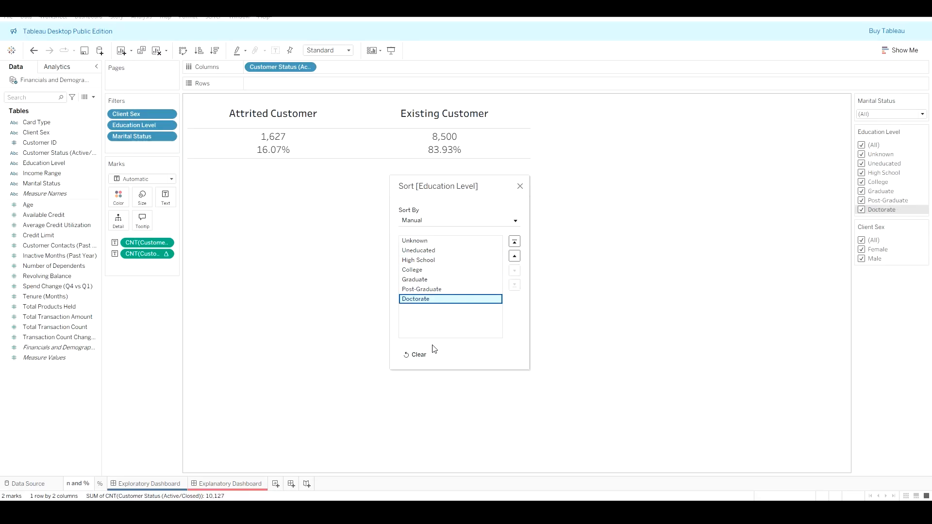
left_click(520, 186)
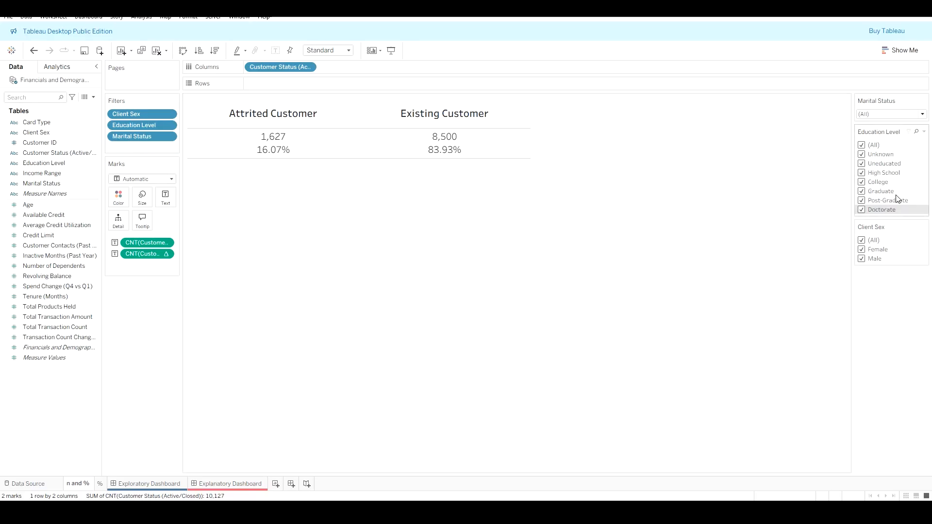
Step: Switch the Education Level and Client Sex filter cards to multiple-values dropdowns and save the workbook
left_click(925, 132)
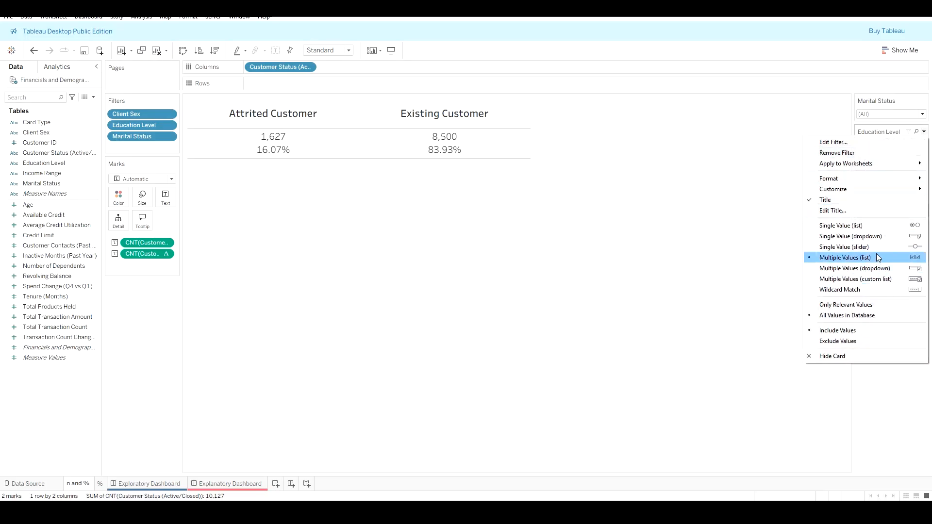
left_click(869, 268)
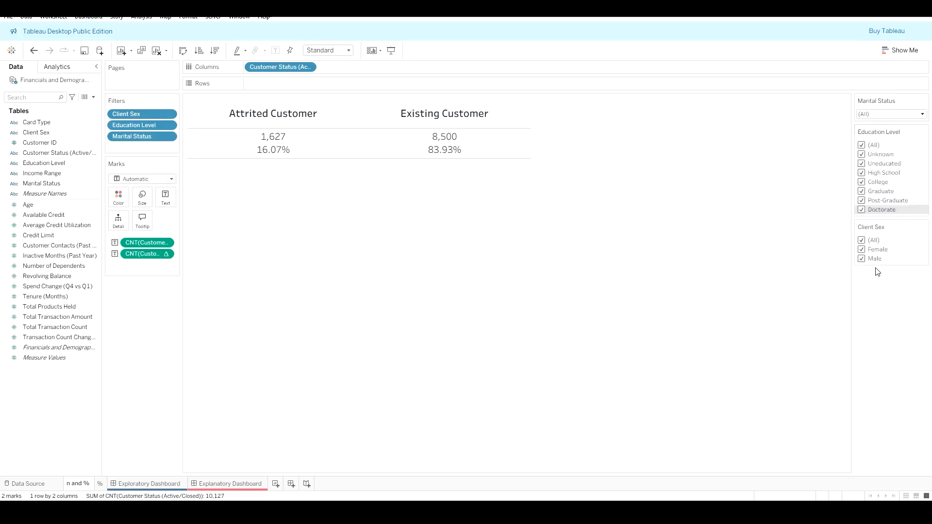
left_click(924, 162)
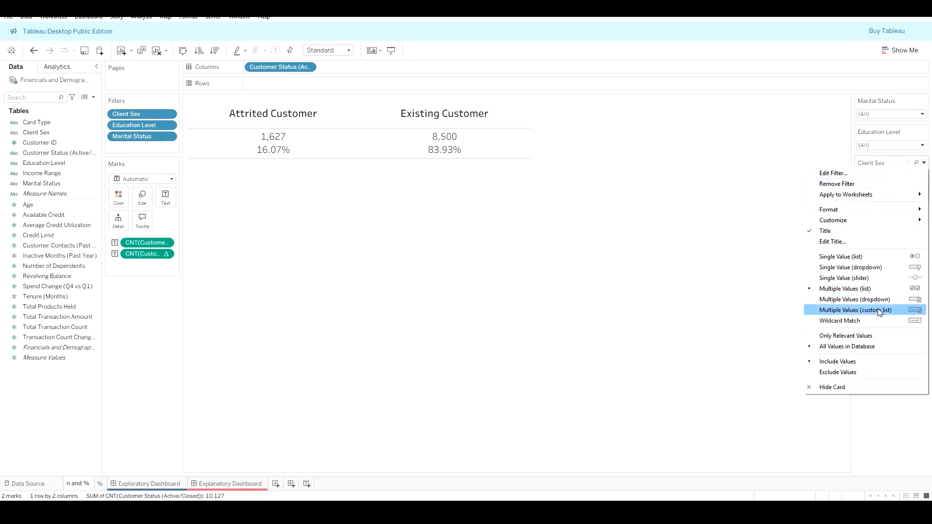
left_click(869, 299)
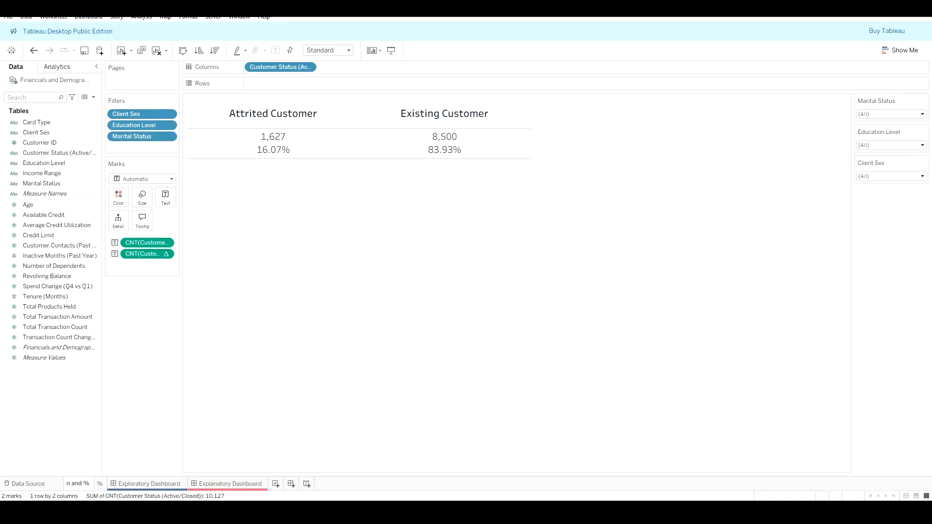
left_click(10, 18)
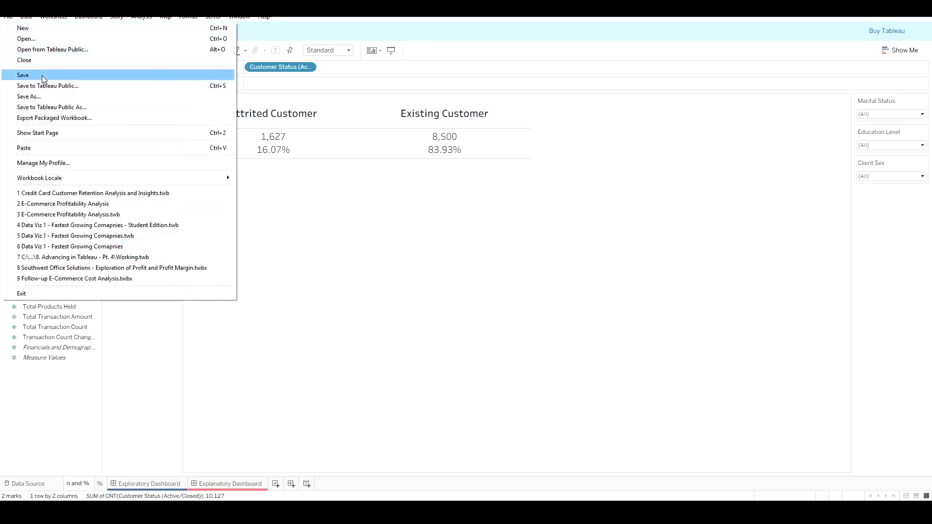
left_click(42, 75)
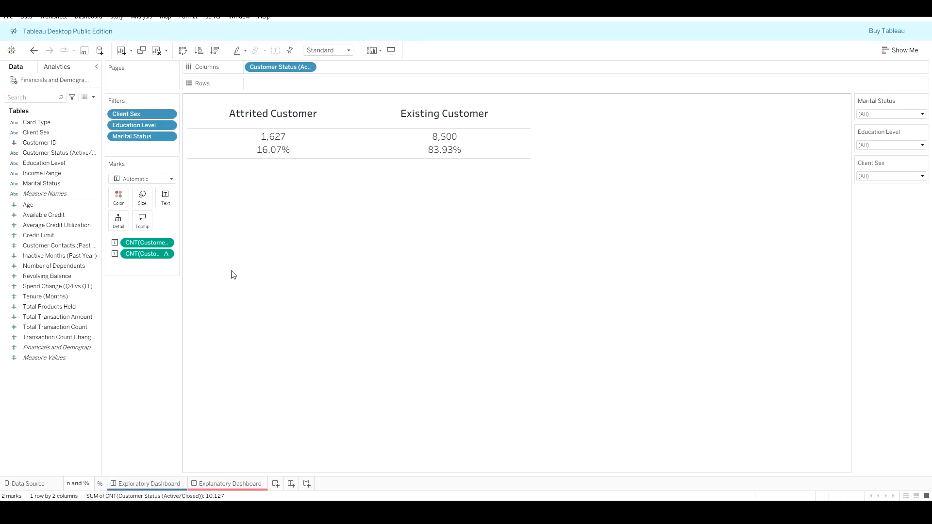
Step: Add a new worksheet placed after the % sheet and put Customer Status (Active/Closed) on Columns
left_click(275, 485)
left_click_drag(279, 486, 110, 486)
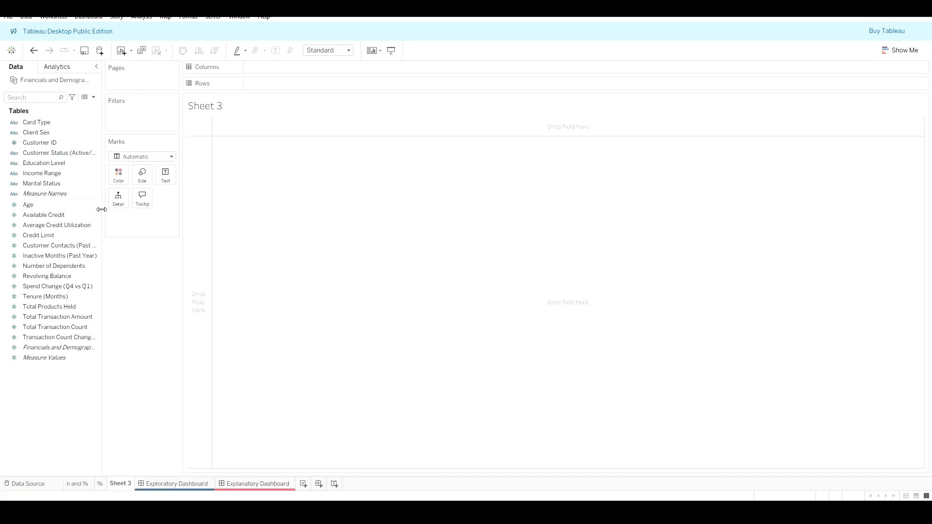
left_click_drag(61, 153, 300, 67)
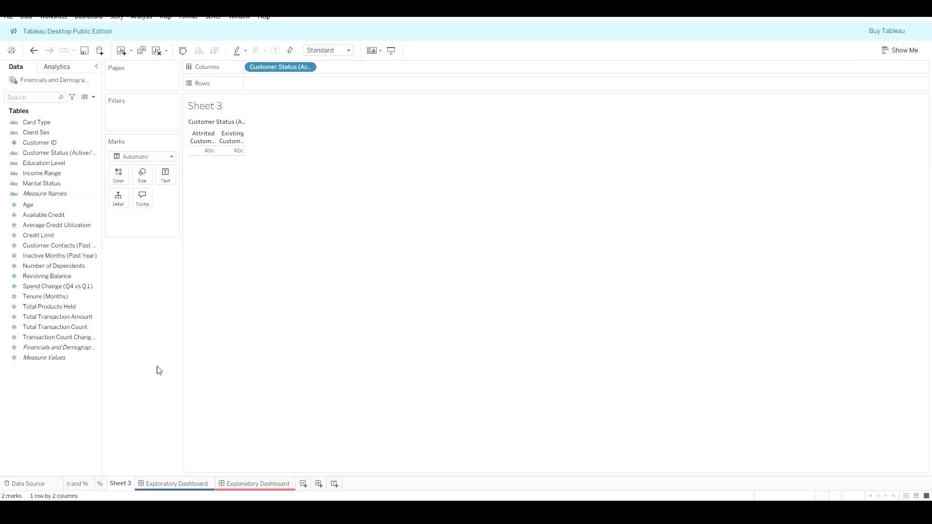
Step: Put Customer Contacts (Past Year) on Rows of the new worksheet
left_click(80, 485)
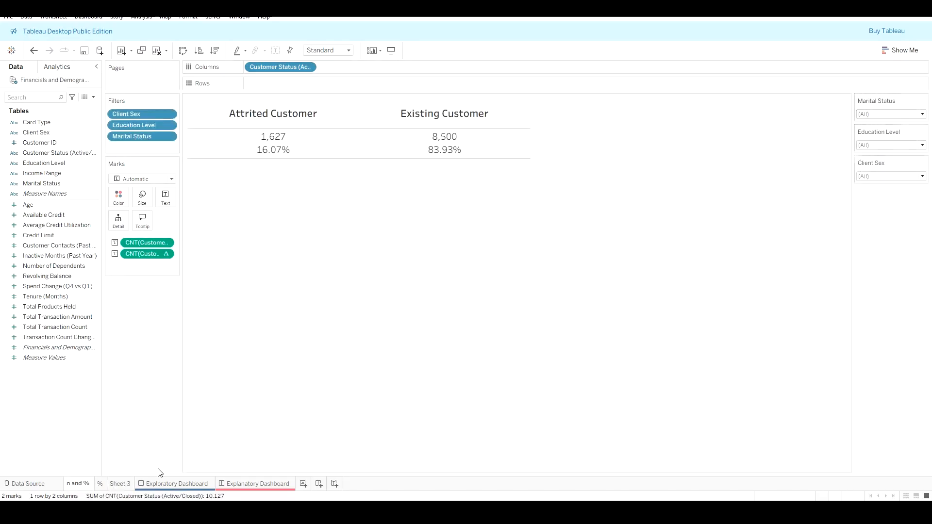
left_click(120, 489)
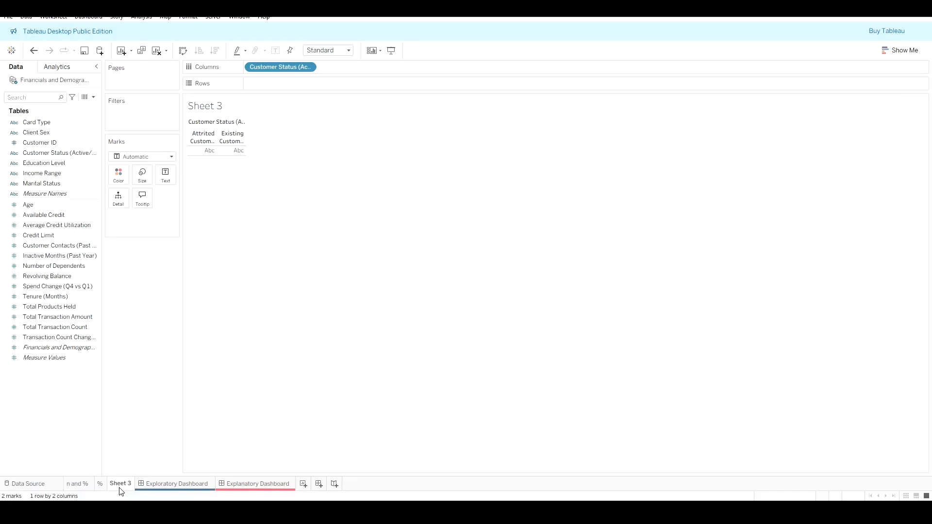
left_click(29, 339)
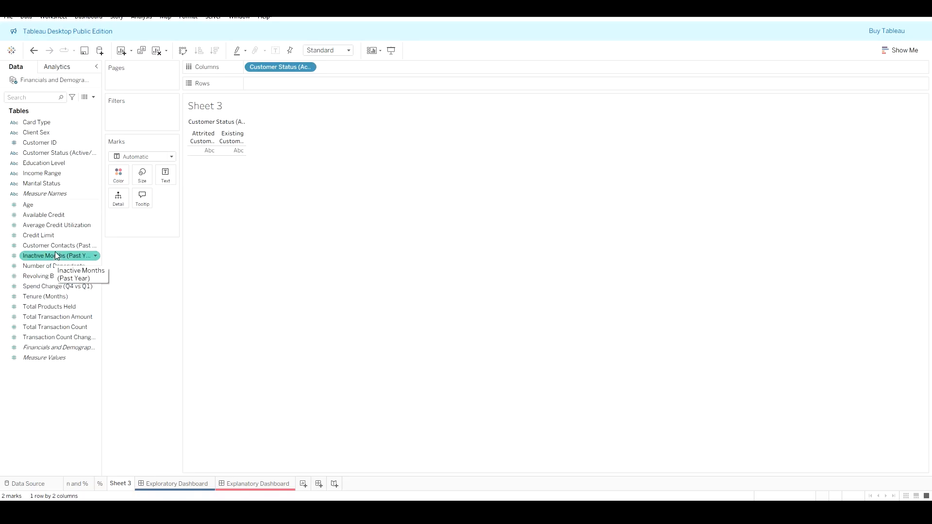
left_click_drag(71, 249, 303, 86)
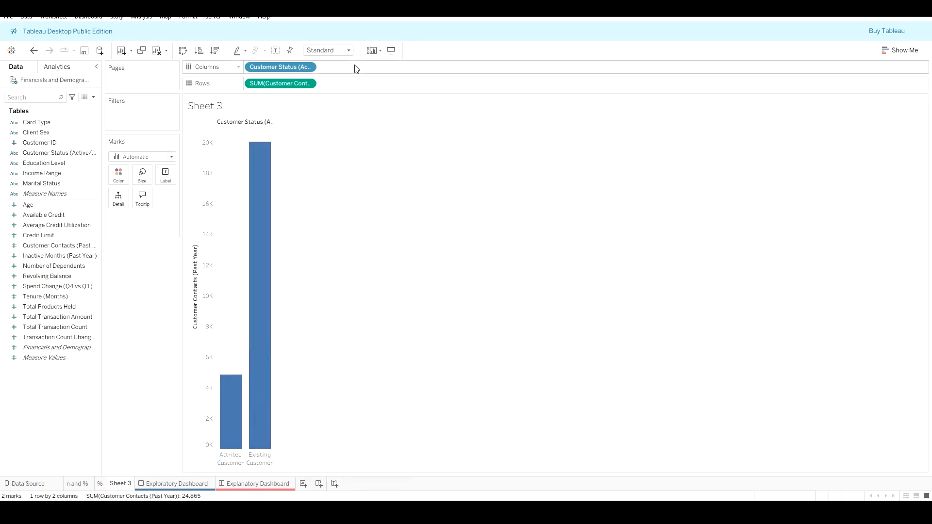
Step: Change the Customer Contacts measure's aggregation to Count
left_click(308, 85)
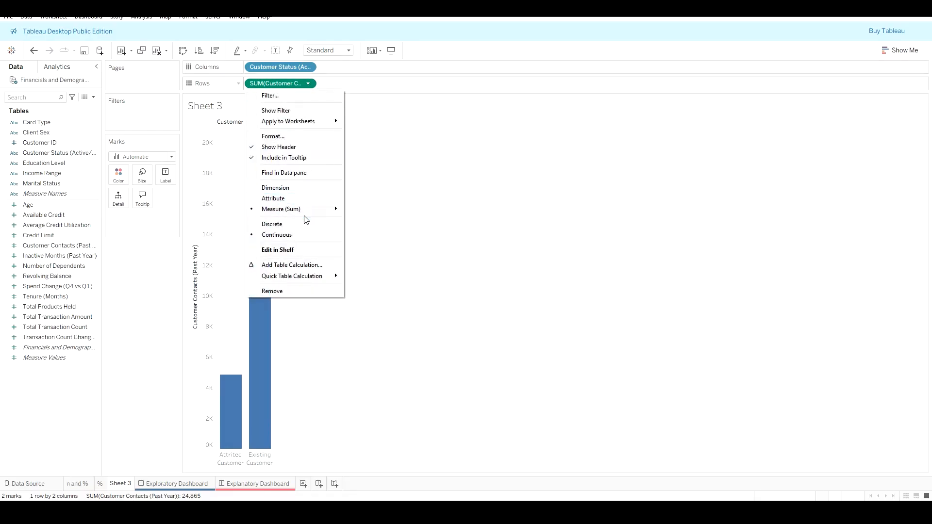
mouse_move(310, 215)
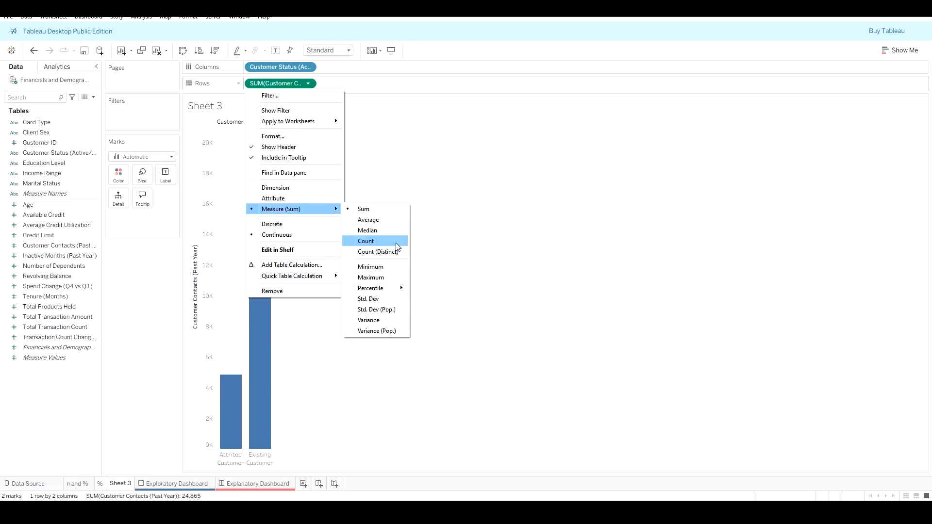
left_click(369, 241)
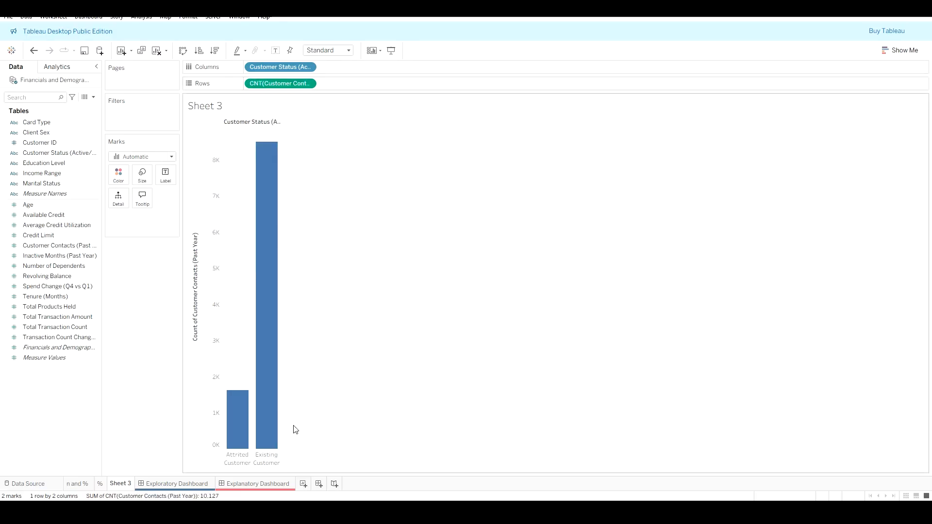
Step: Change the Customer Contacts measure's aggregation to Average
left_click(309, 84)
mouse_move(301, 216)
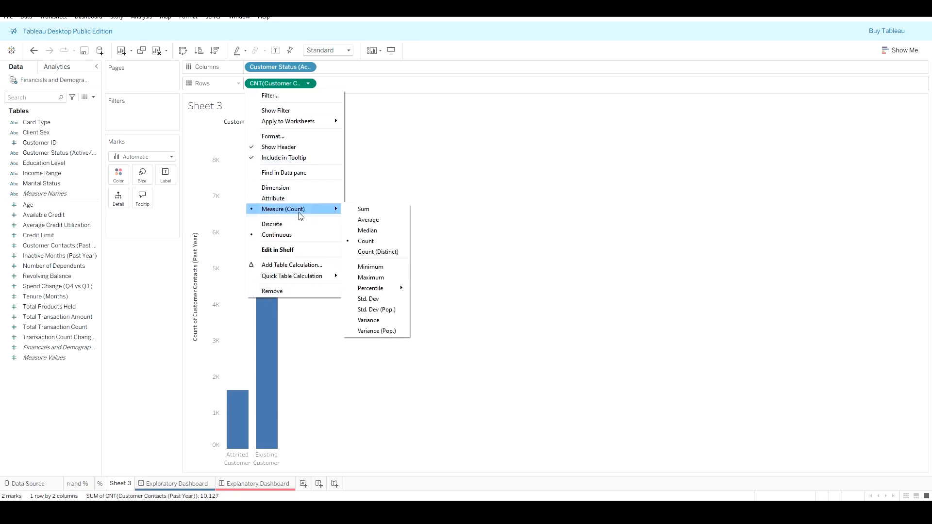
left_click(377, 221)
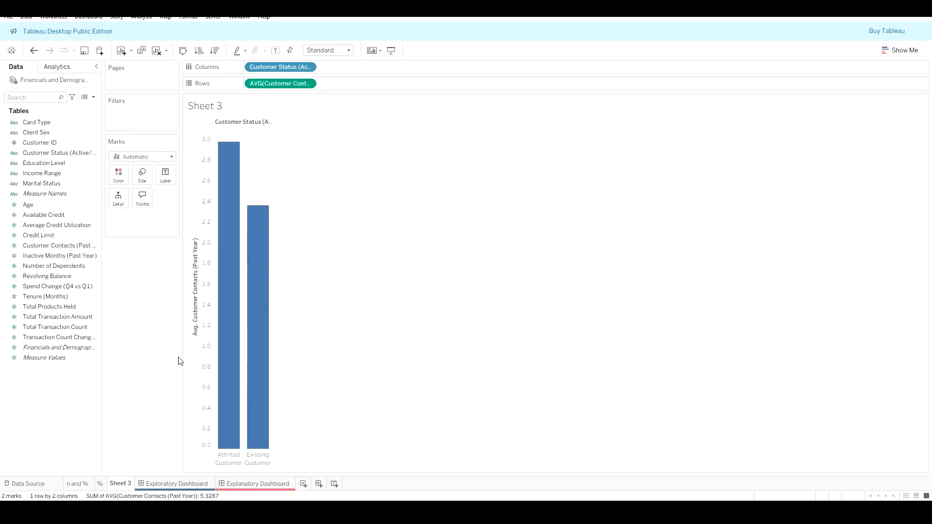
mouse_move(229, 327)
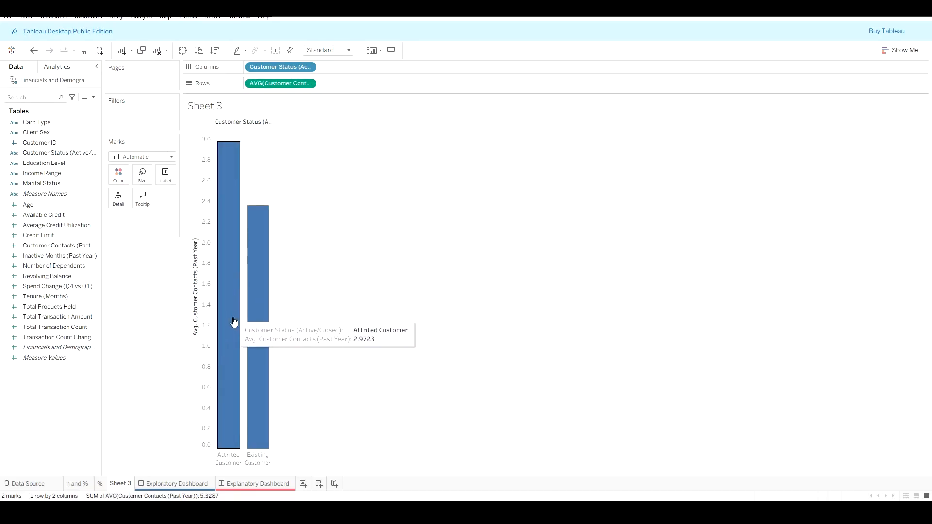
mouse_move(228, 148)
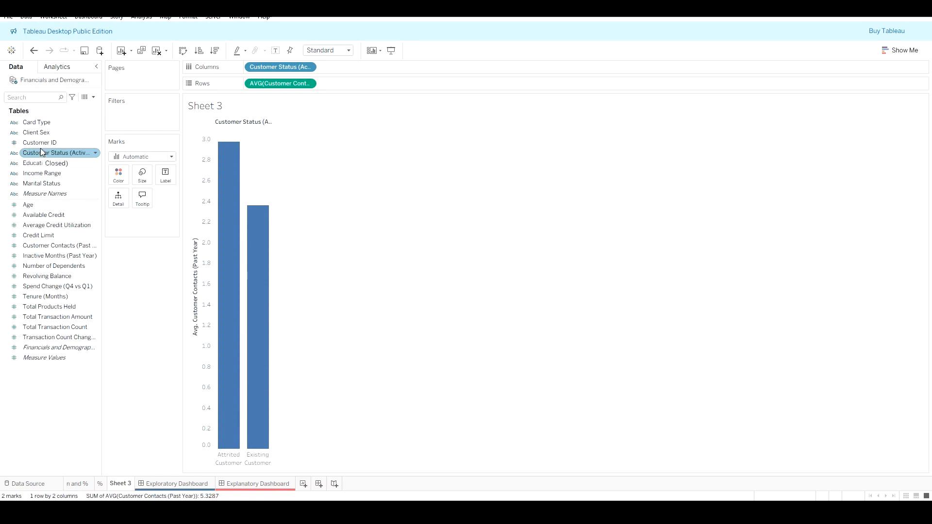
Step: Add Card Type to Columns after Customer Status (Active/Closed)
left_click_drag(37, 123, 249, 71)
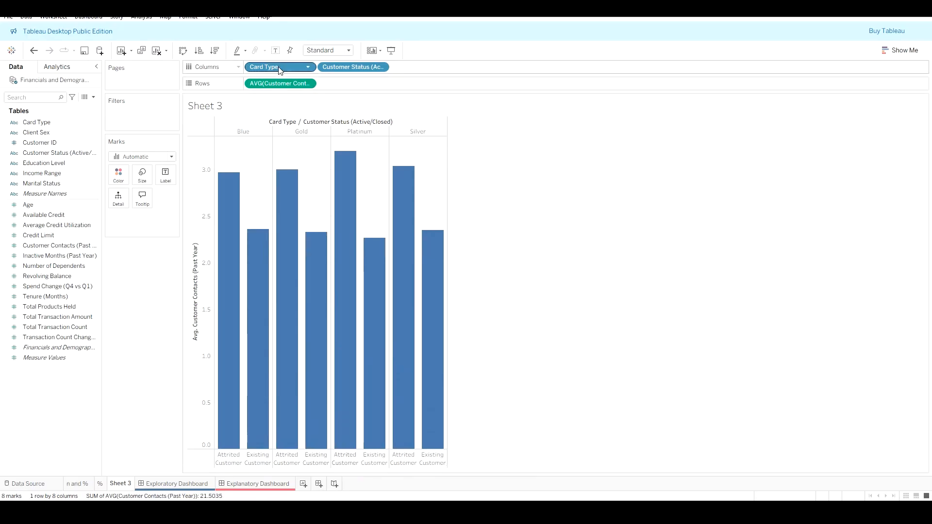
left_click_drag(279, 67, 439, 67)
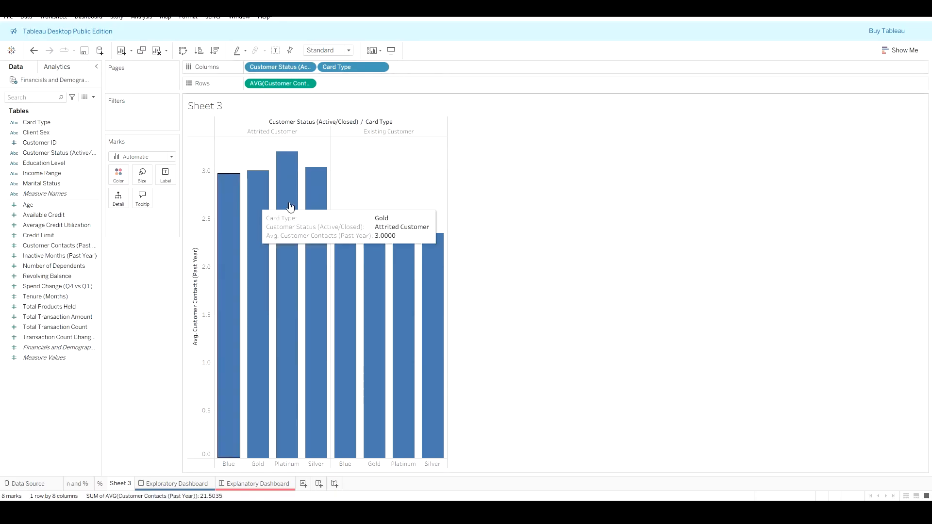
Step: Hide the column field labels and the worksheet title
right_click(320, 122)
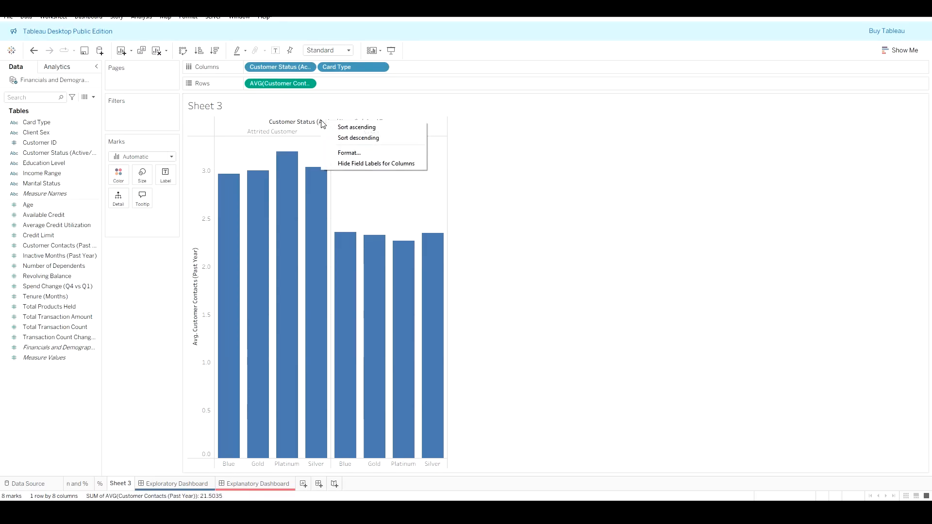
left_click(348, 163)
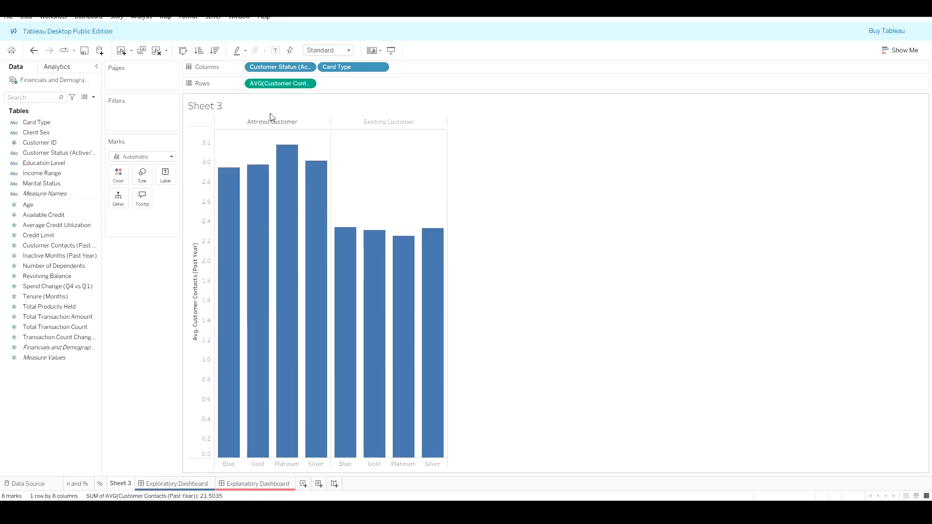
right_click(238, 109)
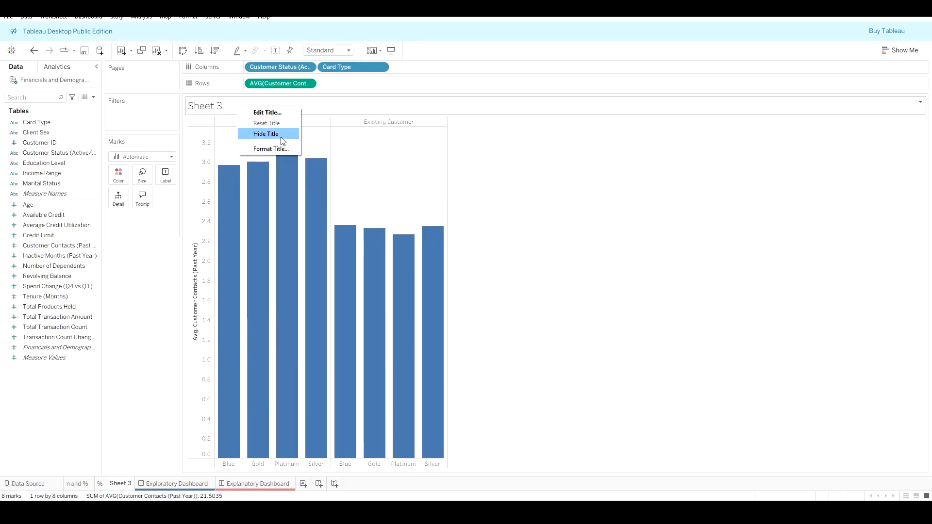
left_click(282, 137)
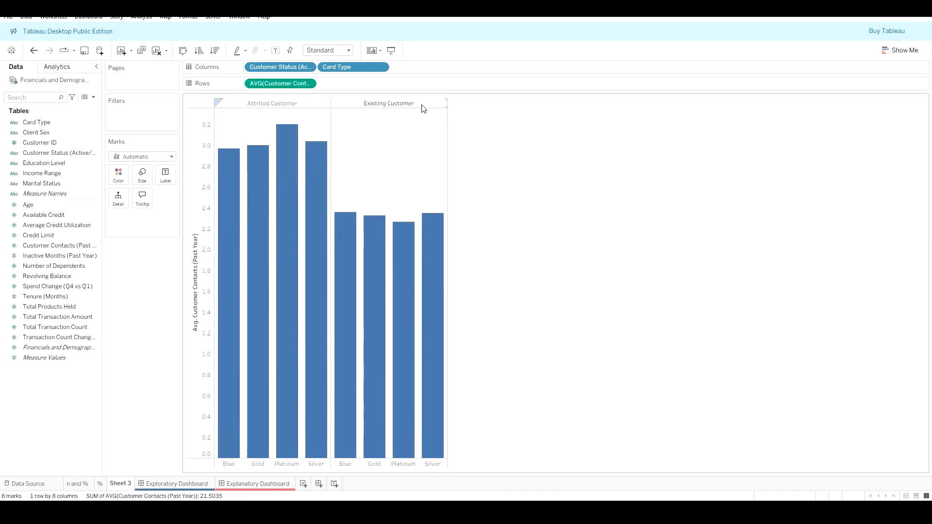
Step: Set the worksheet's grid lines to None in the line formatting options
right_click(405, 129)
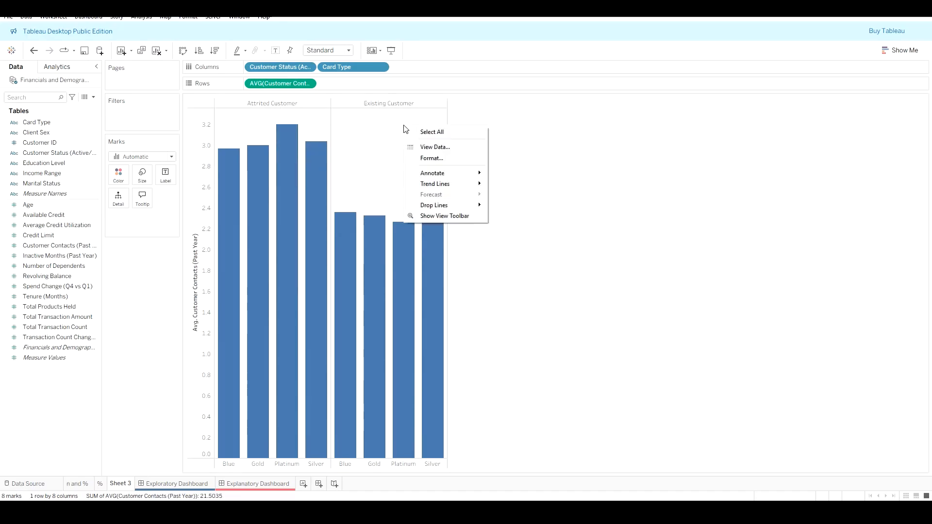
left_click(426, 147)
left_click(60, 85)
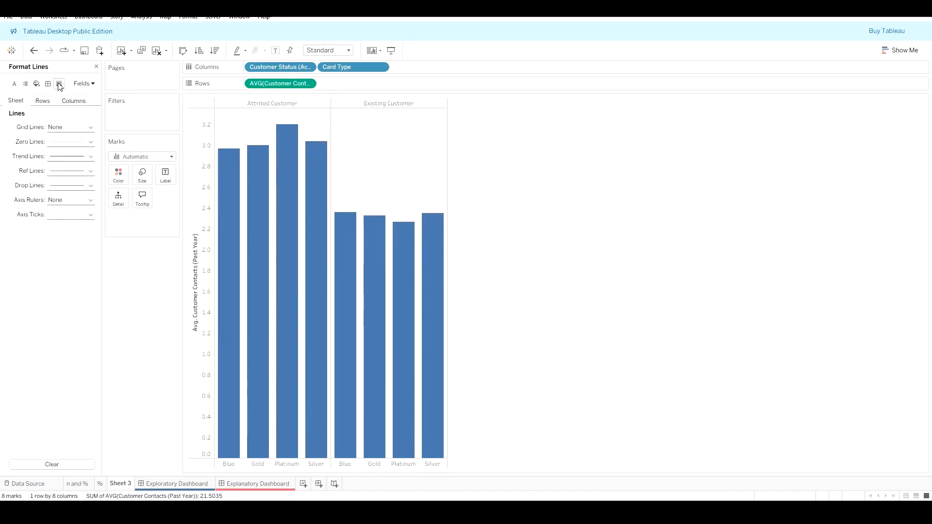
left_click(82, 129)
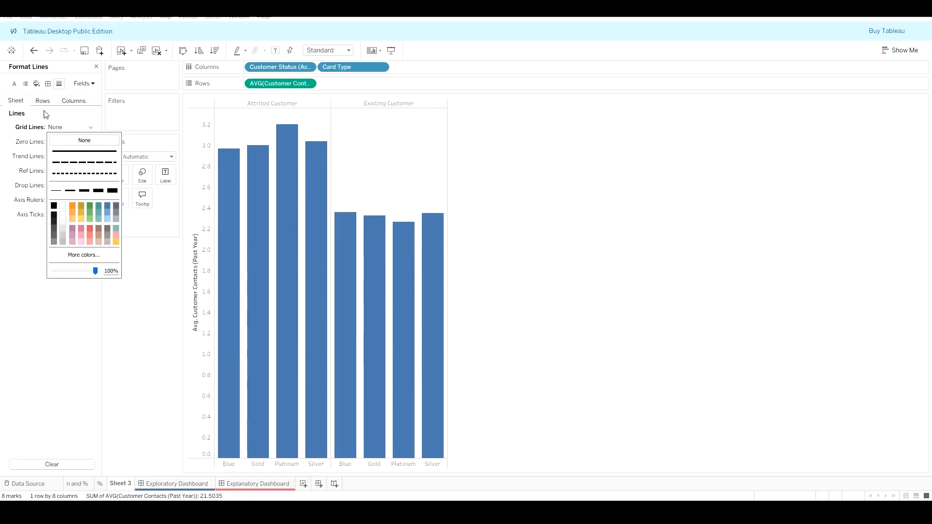
left_click(46, 117)
left_click(68, 128)
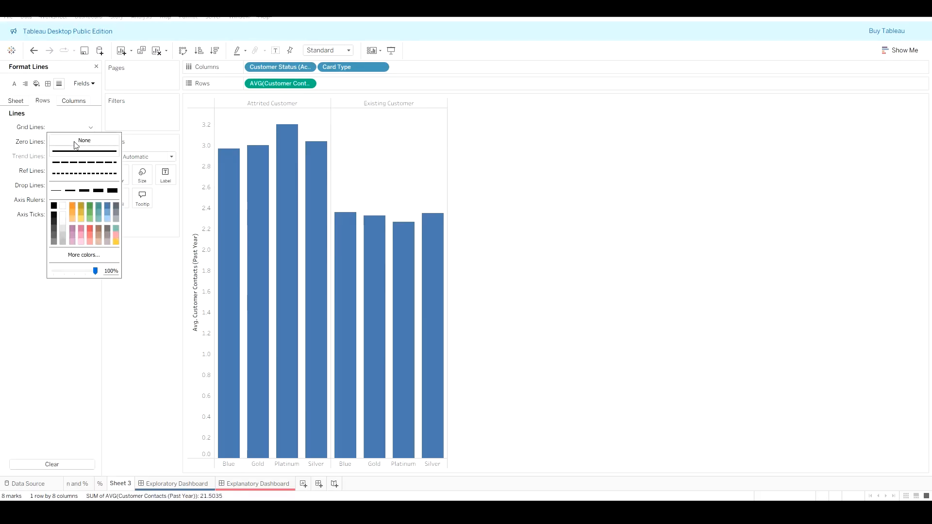
left_click(85, 109)
left_click(16, 104)
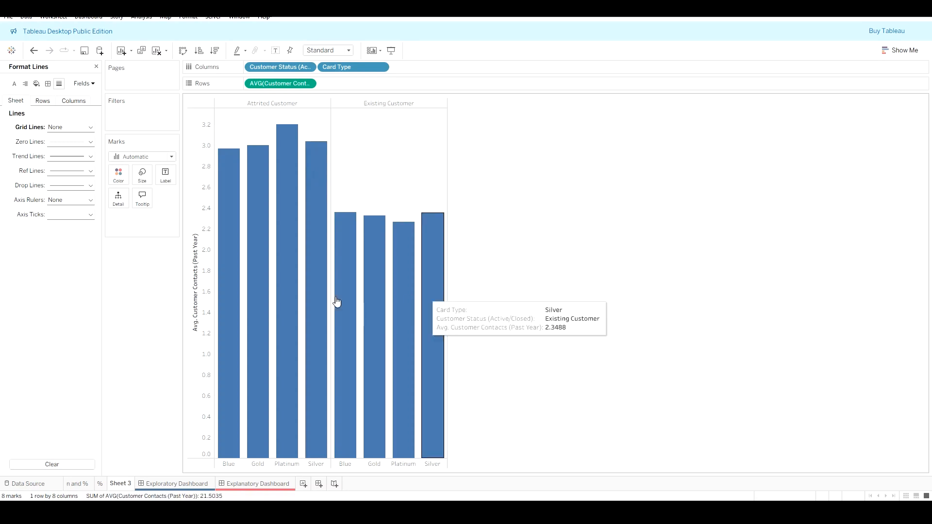
left_click(96, 68)
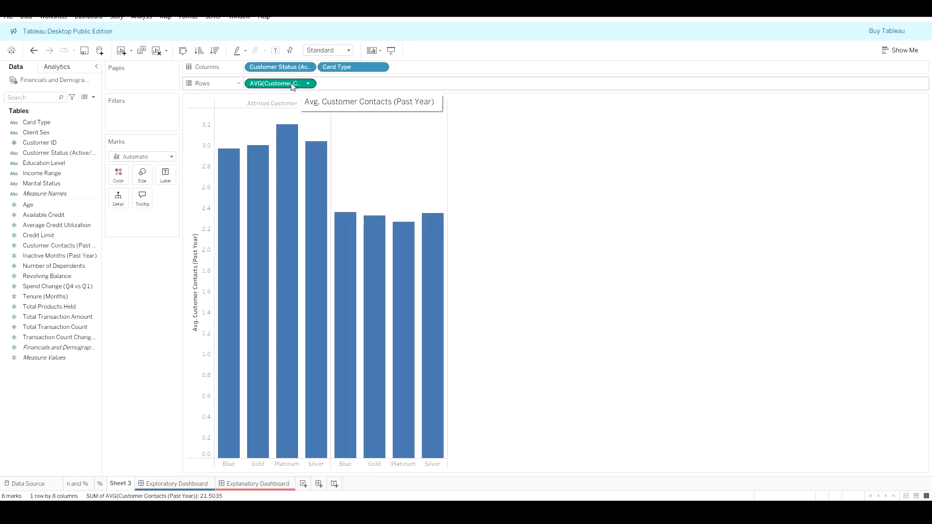
Step: Label the bars with the average customer contacts values
left_click_drag(286, 87, 163, 179)
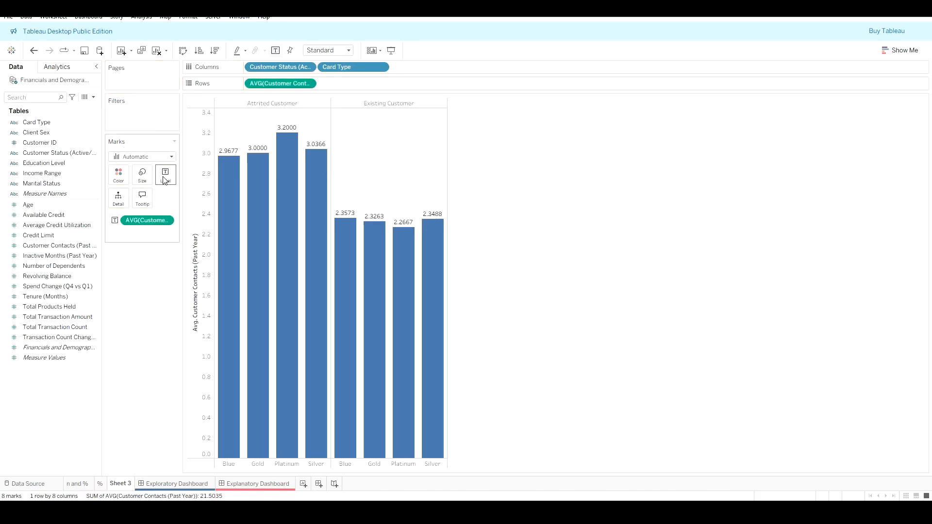
mouse_move(289, 132)
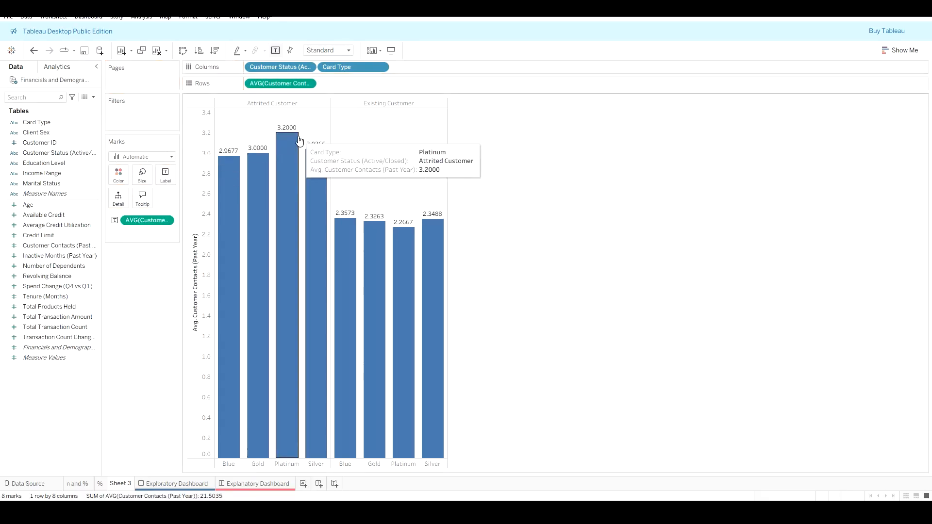
Step: Format the bar label numbers as Number (Custom) with 2 decimal places
left_click(166, 222)
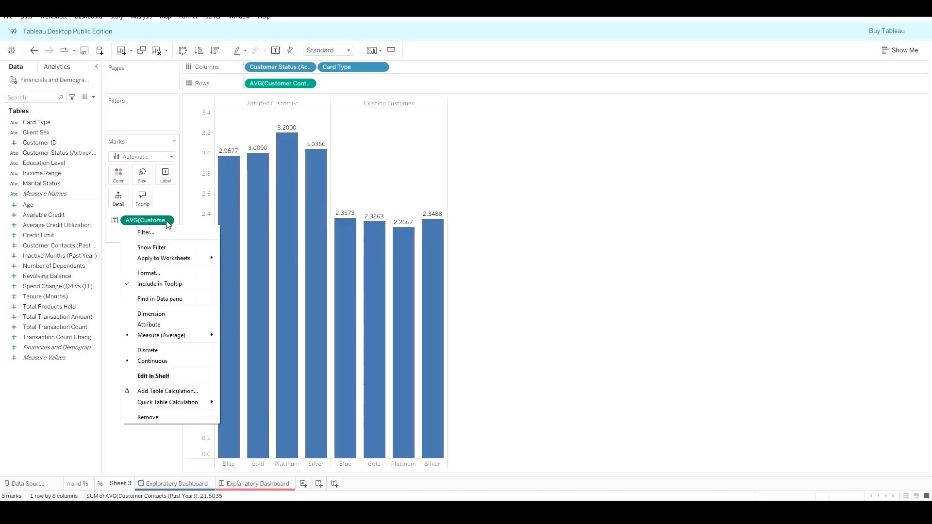
left_click(164, 273)
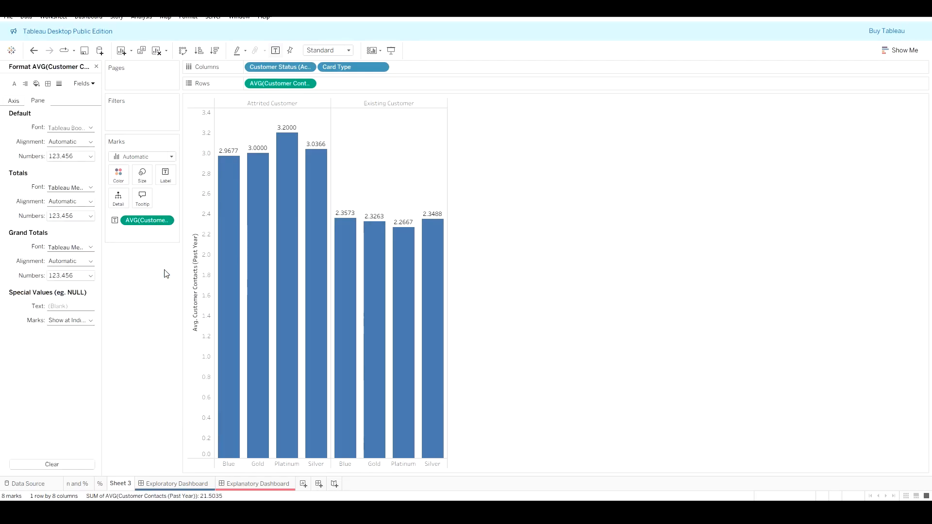
left_click(86, 160)
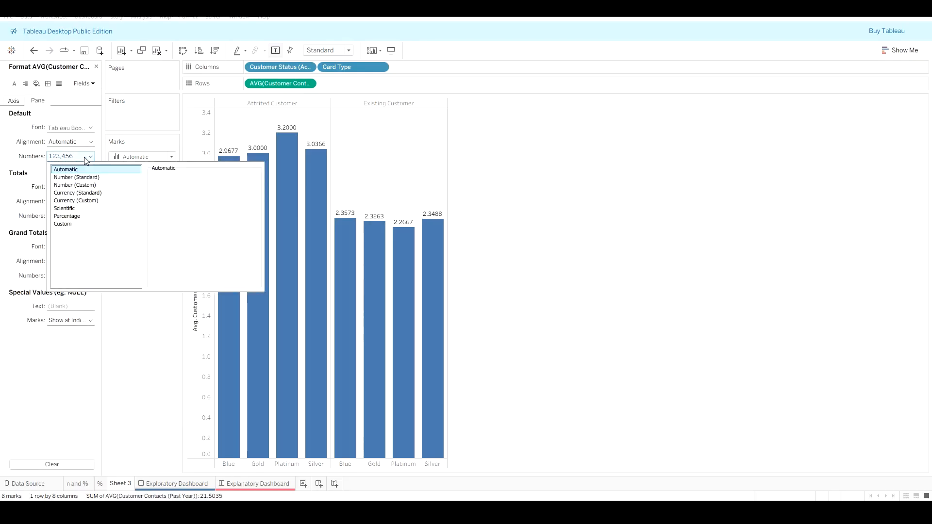
left_click(89, 187)
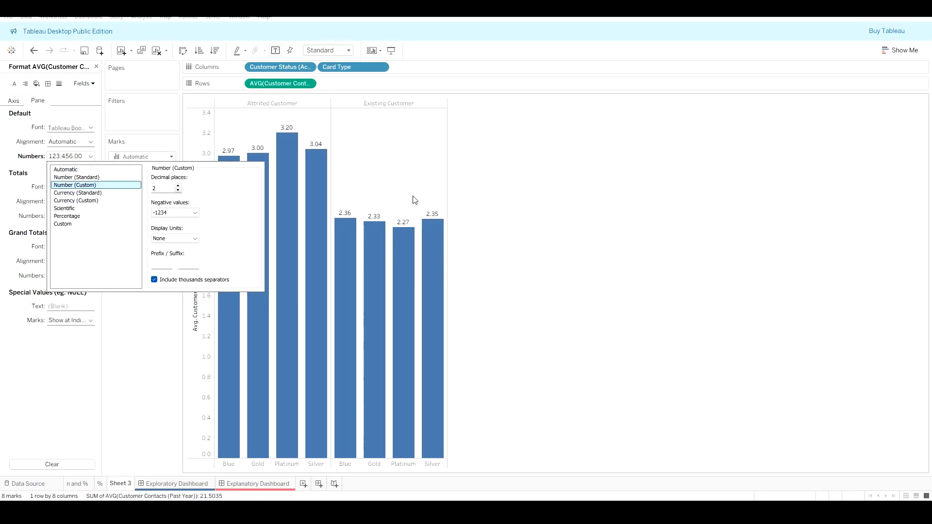
left_click(412, 151)
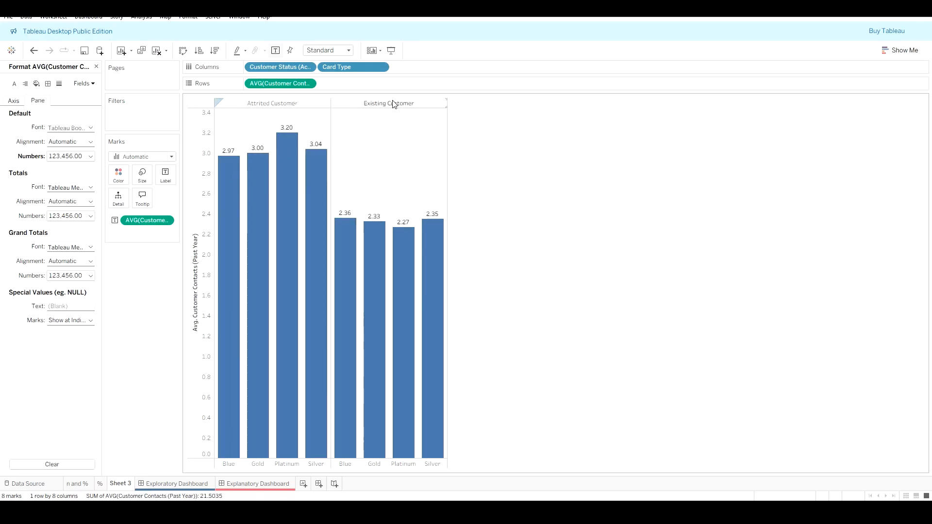
mouse_move(396, 321)
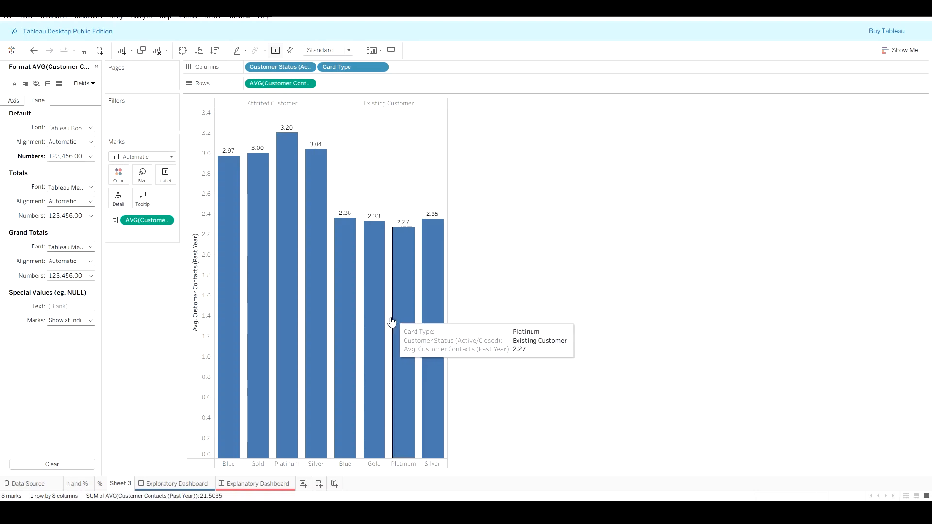
left_click(96, 67)
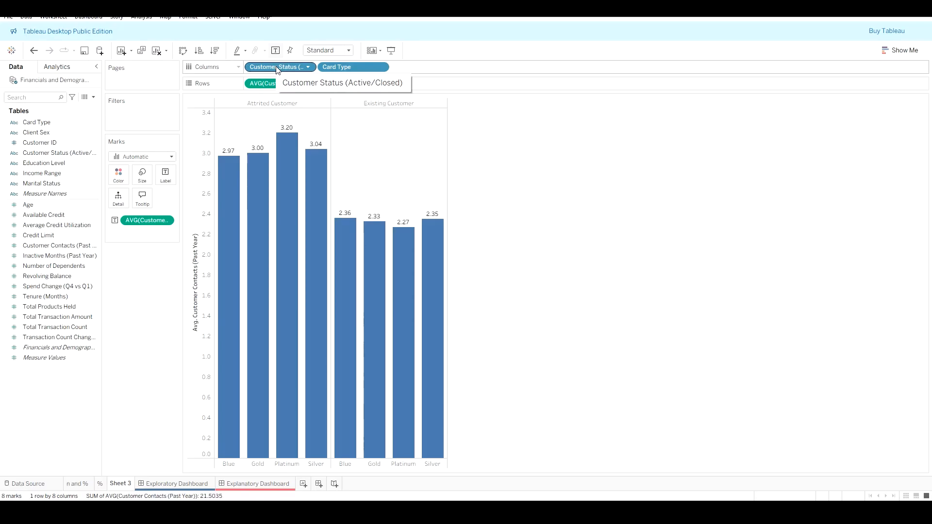
Step: Color the bars by Customer Status (Active/Closed)
left_click_drag(275, 66, 124, 177)
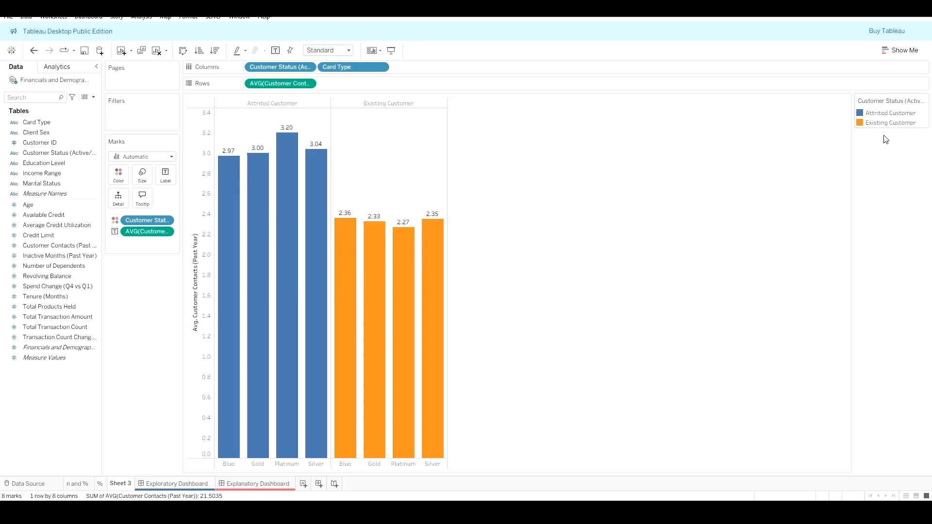
left_click(58, 68)
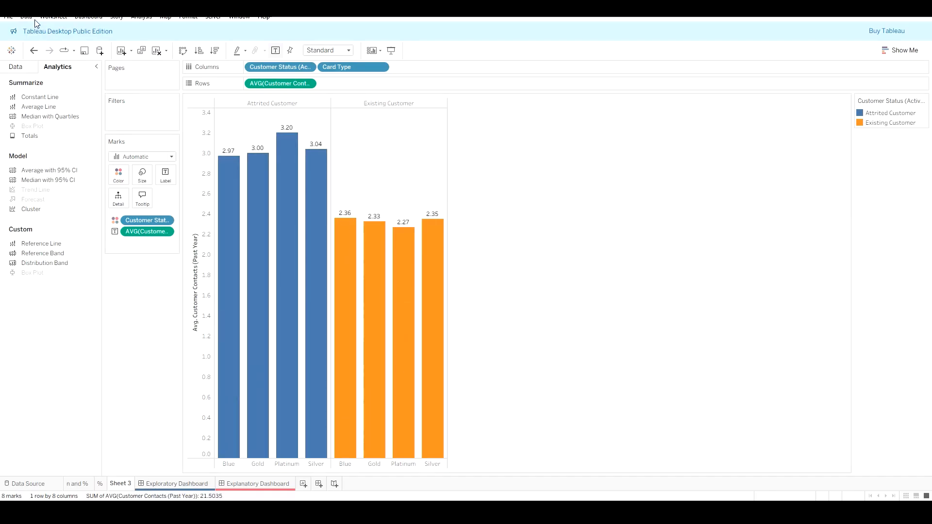
Step: Show the worksheet title and rename it to "Average # of Contacts by Card and Customer Type"
left_click(58, 17)
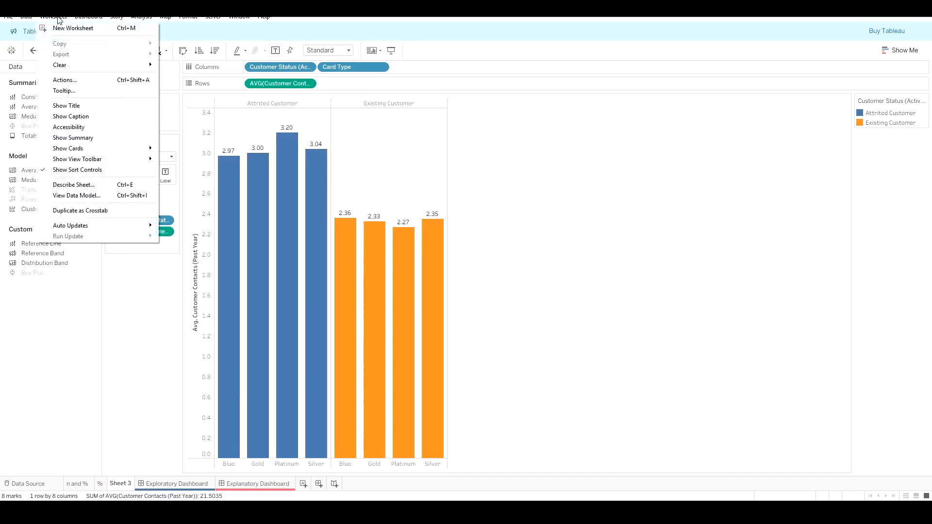
left_click(81, 105)
double_click(222, 108)
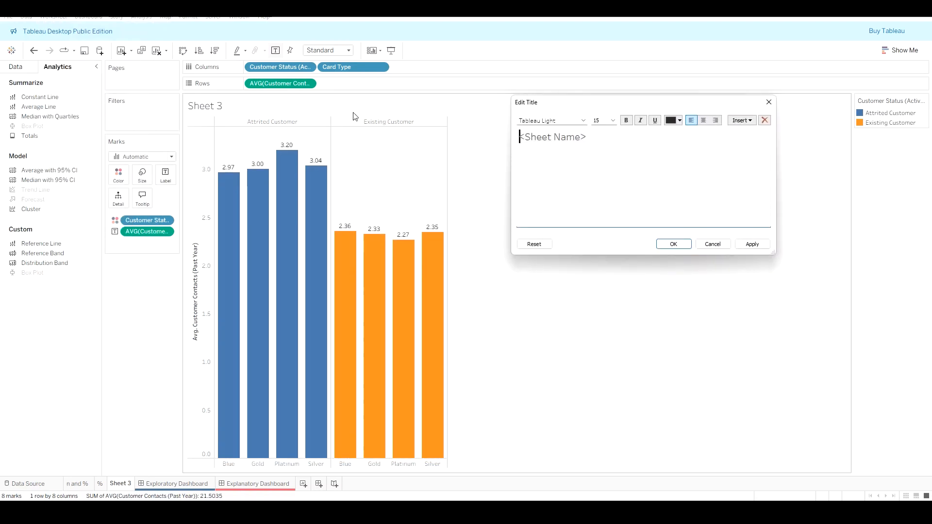
left_click_drag(612, 137, 452, 140)
type("Avera")
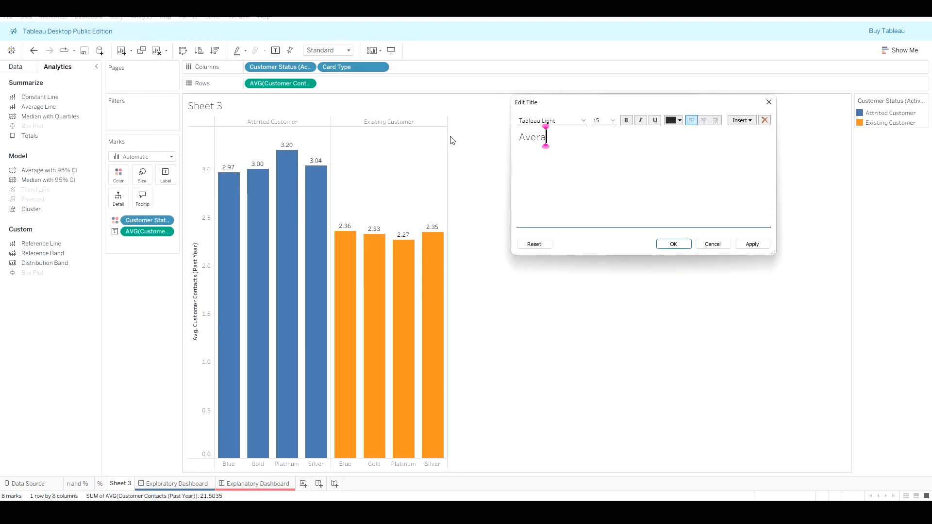
type("ge")
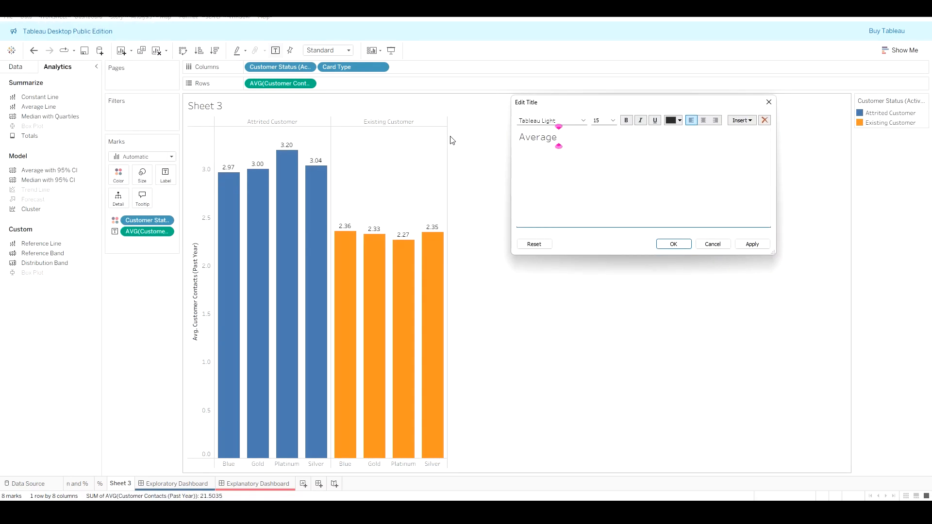
type(" # of Contacts by Cus")
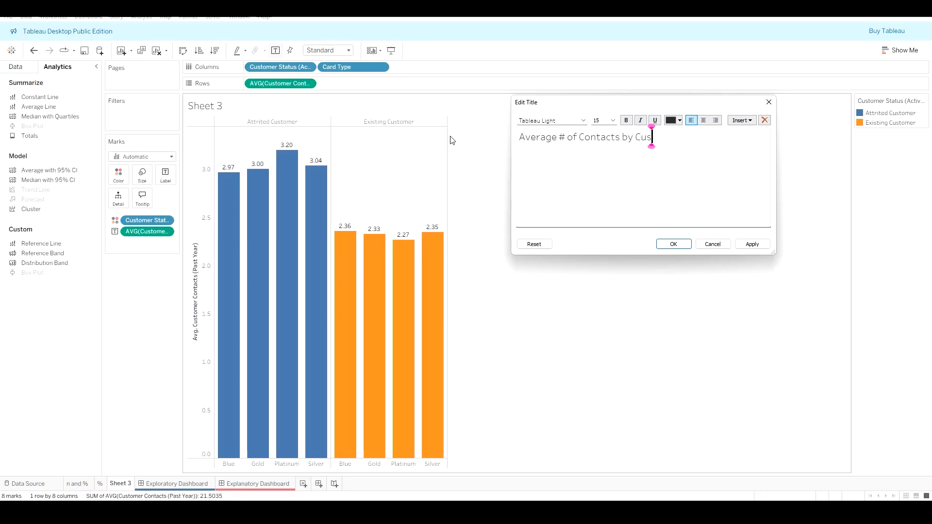
key("BackSpace")
key("BackSpace")
type("ard and ")
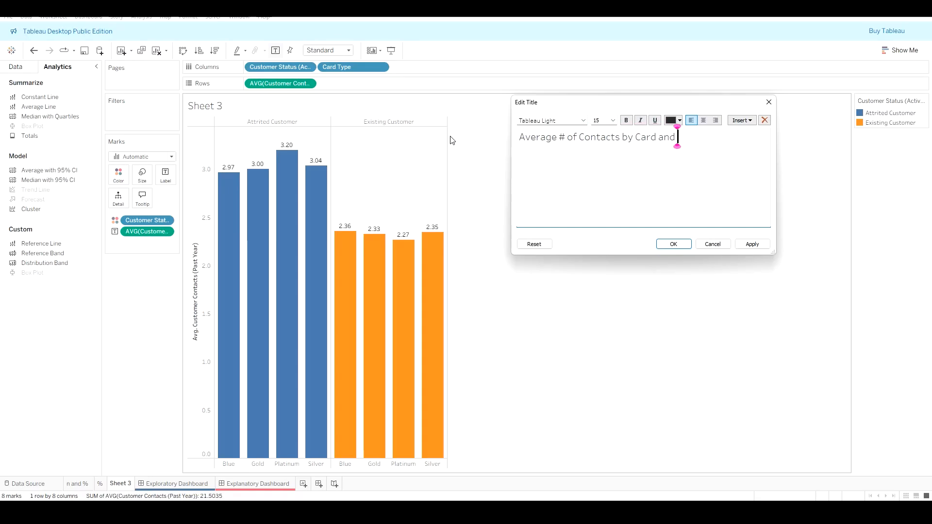
type("Customer")
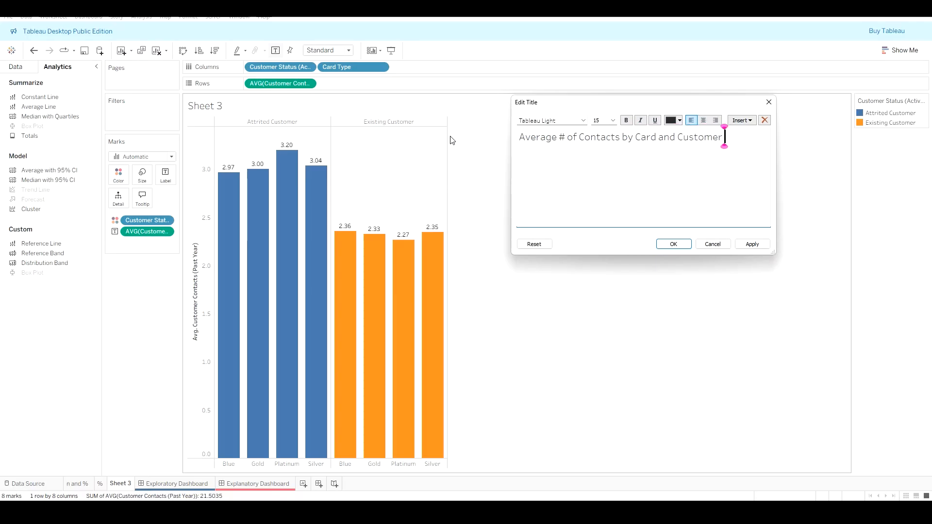
type(" Type")
left_click(760, 245)
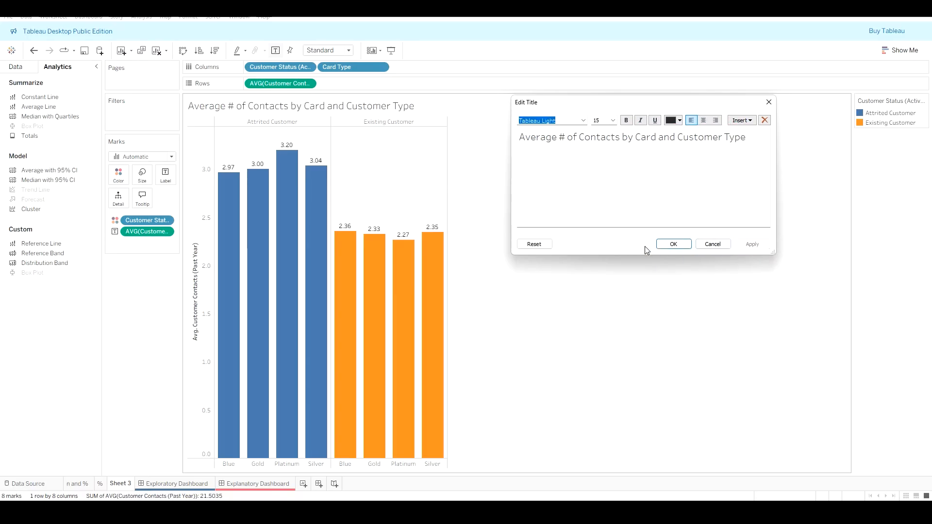
left_click(671, 245)
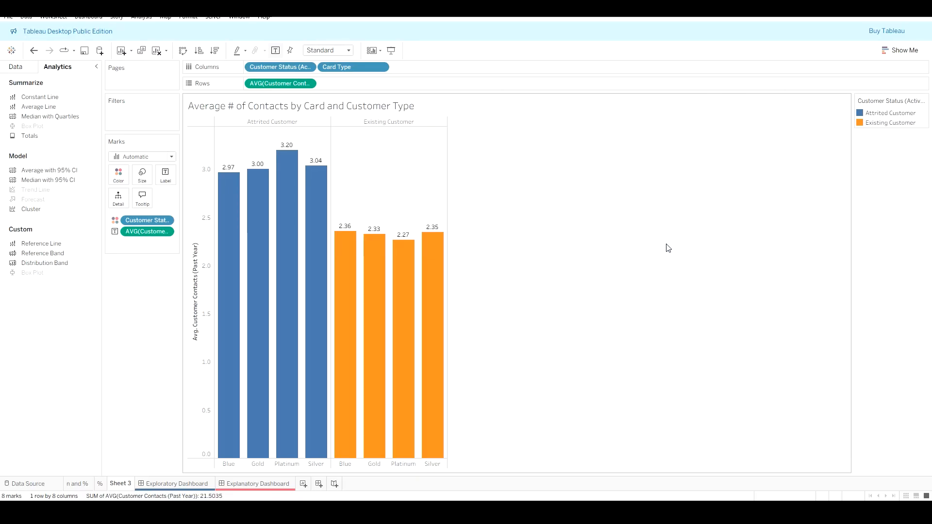
Step: Hide the vertical axis header of the chart
right_click(196, 279)
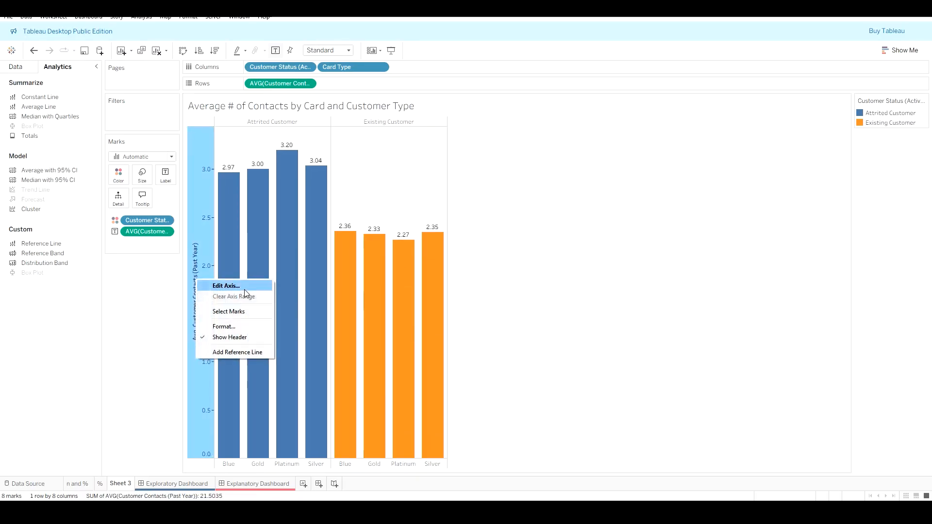
left_click(243, 336)
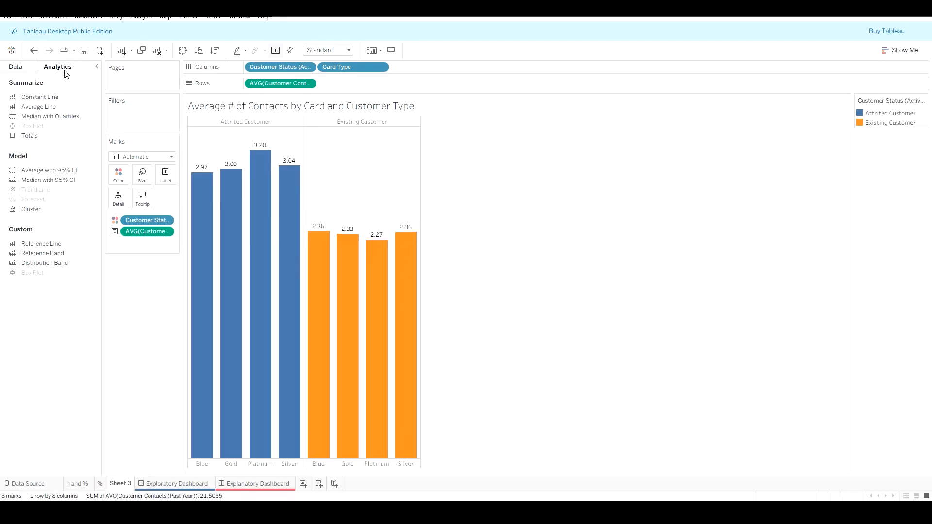
Step: Add an Average Line for each customer status pane of the bar chart
left_click_drag(46, 109, 271, 137)
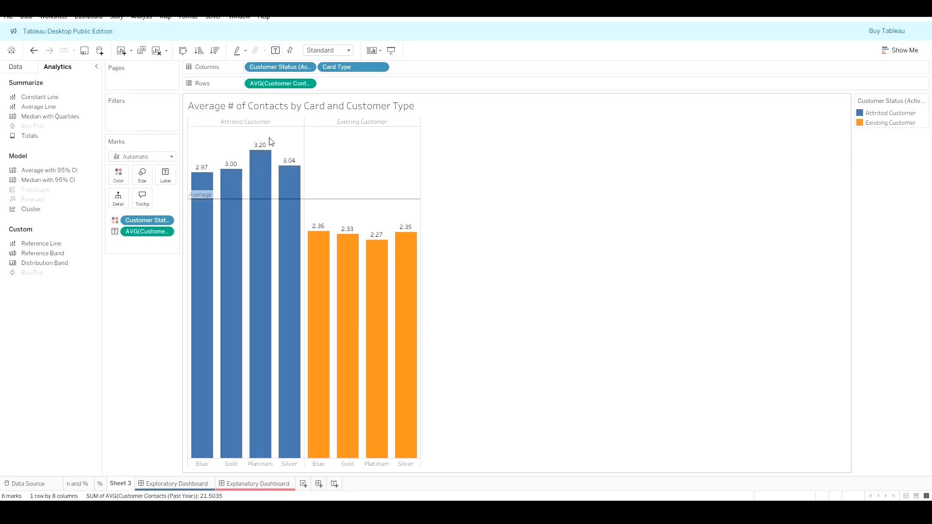
key("ctrl+z")
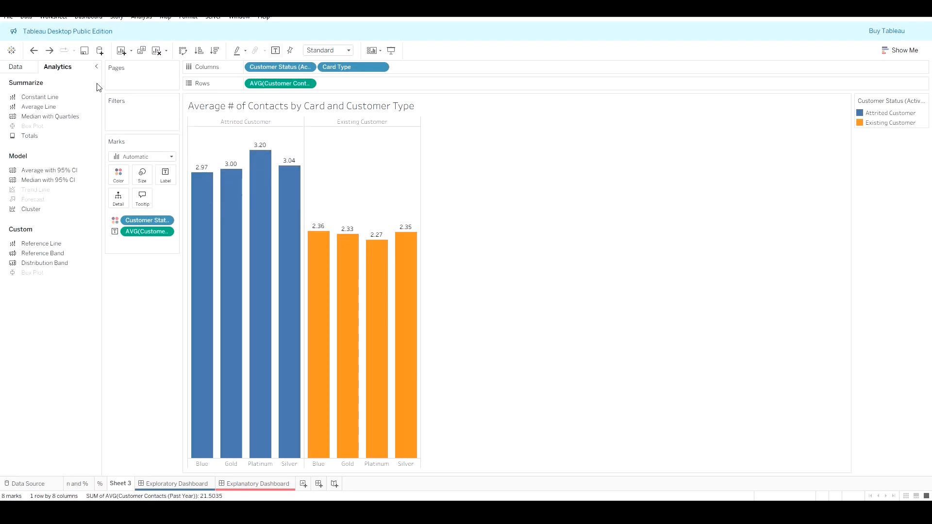
left_click_drag(39, 108, 297, 137)
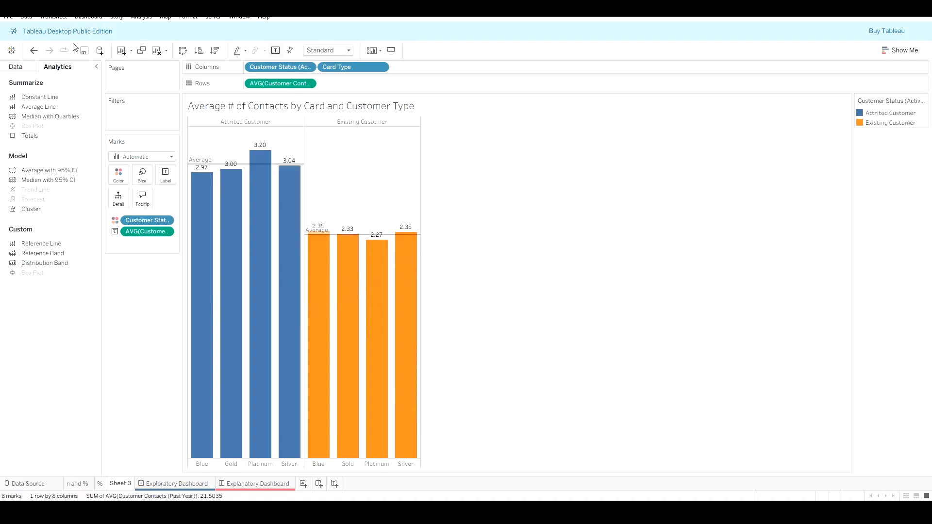
Step: Save the workbook
left_click(9, 19)
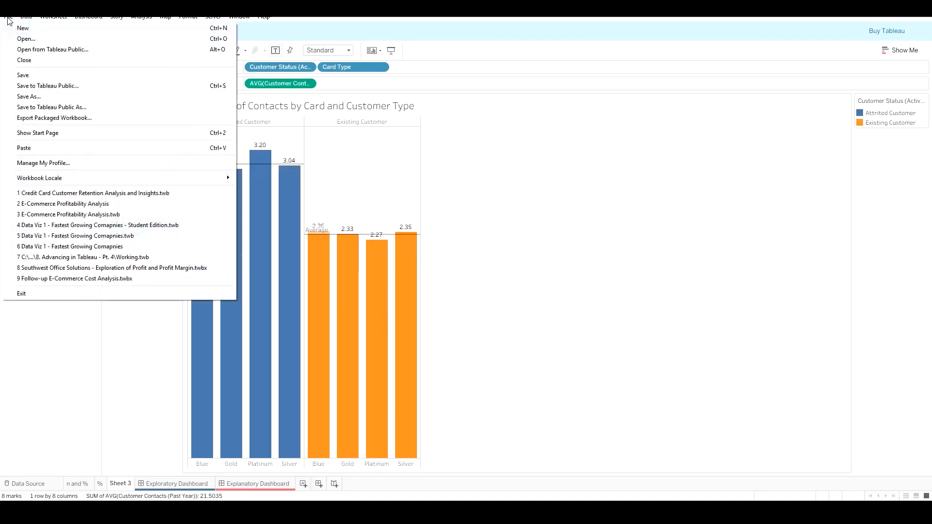
left_click(30, 73)
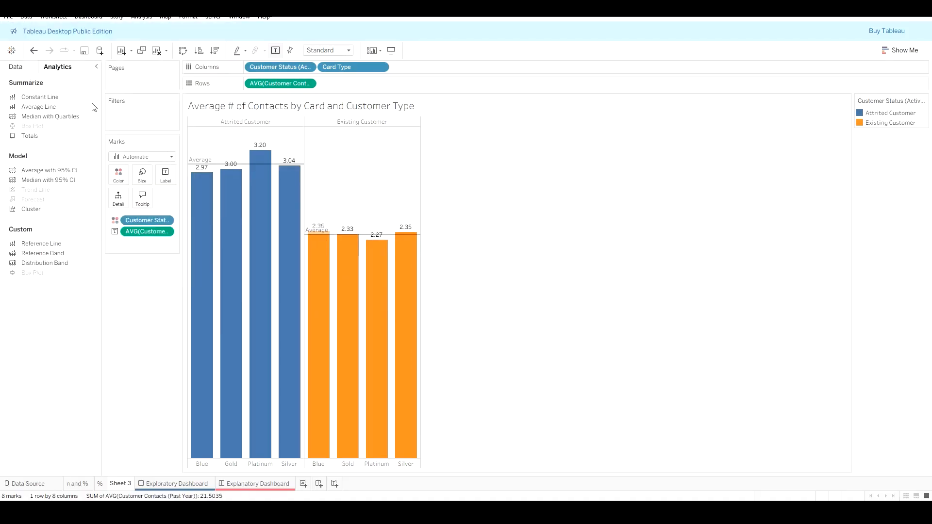
left_click(76, 486)
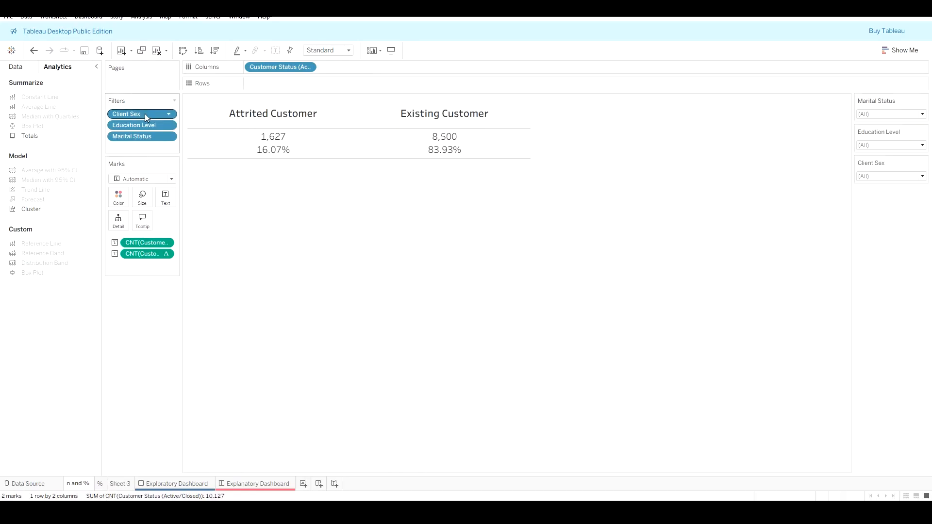
left_click(155, 487)
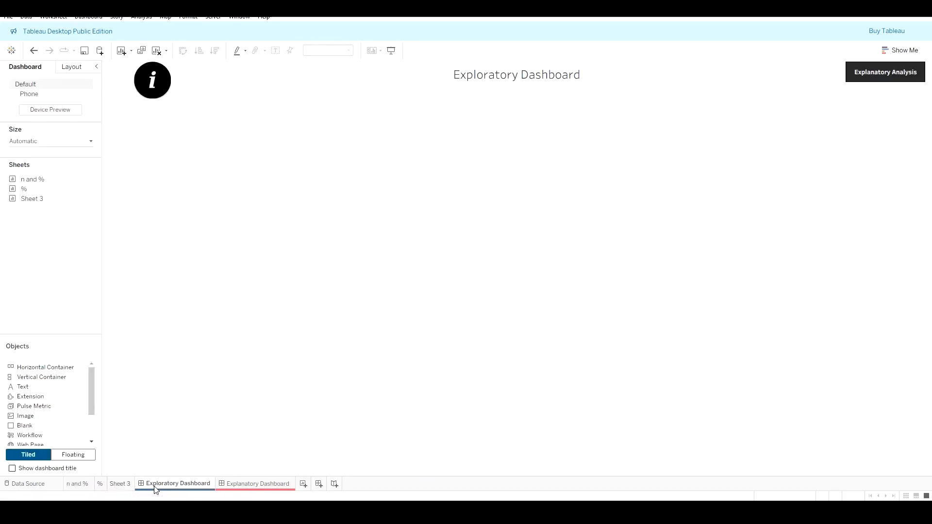
left_click(251, 486)
left_click(122, 484)
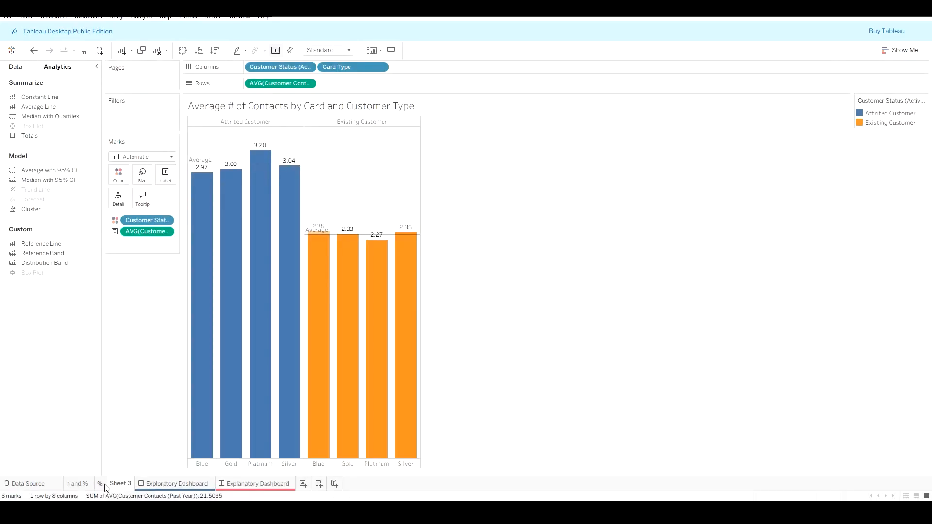
right_click(110, 486)
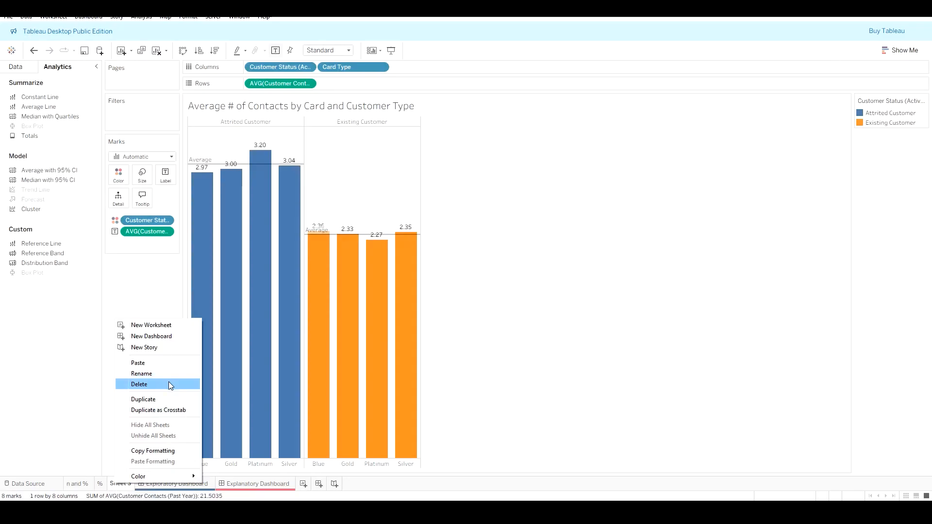
key("Escape")
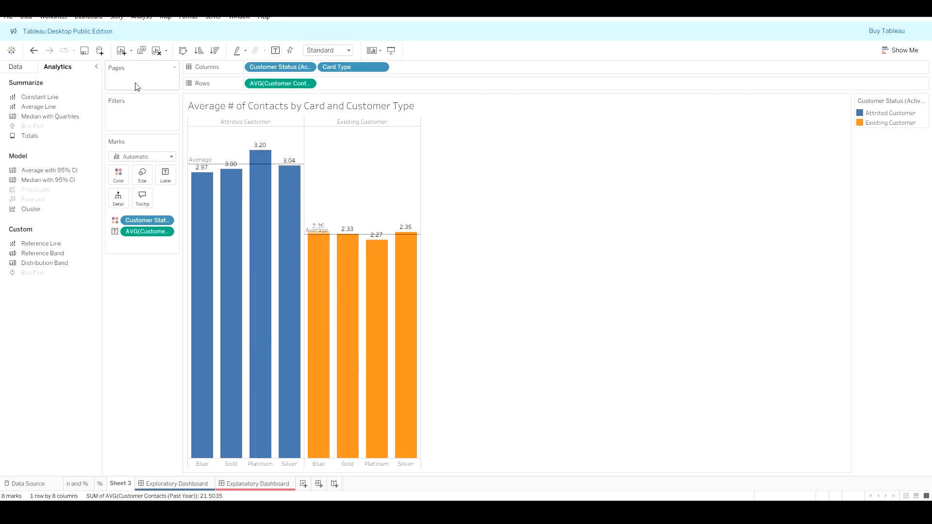
Step: Convert the chart into a treemap using Show Me
left_click(24, 68)
left_click(901, 50)
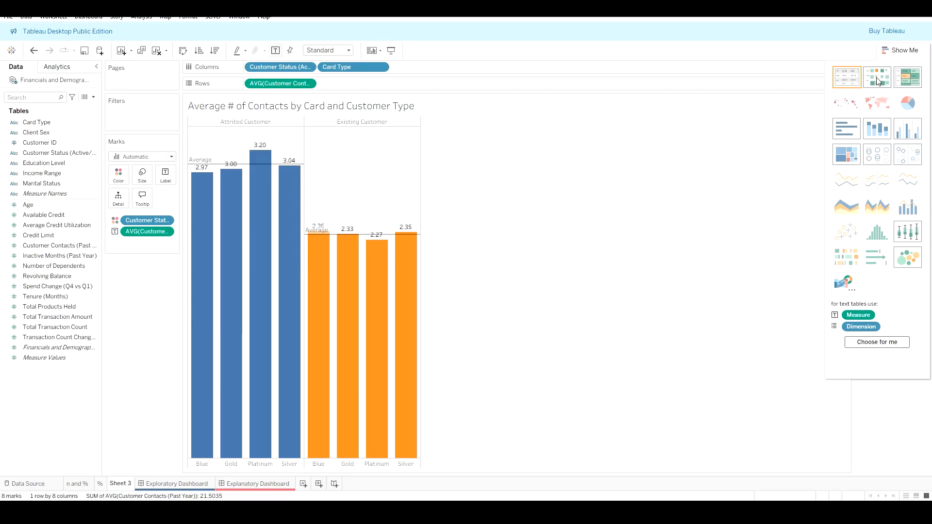
left_click(846, 160)
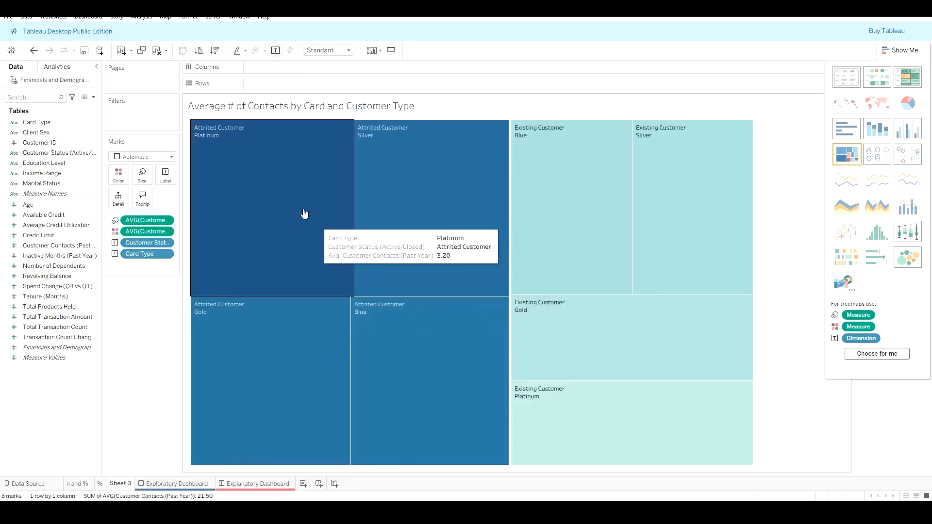
left_click(900, 50)
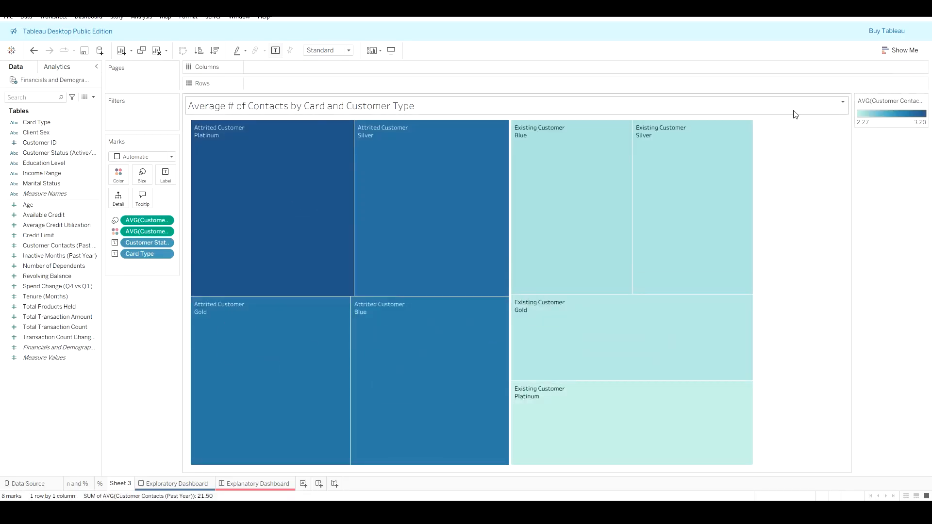
Step: Undo the treemap conversion and change the chart's mark type to Circle
key("ctrl+z")
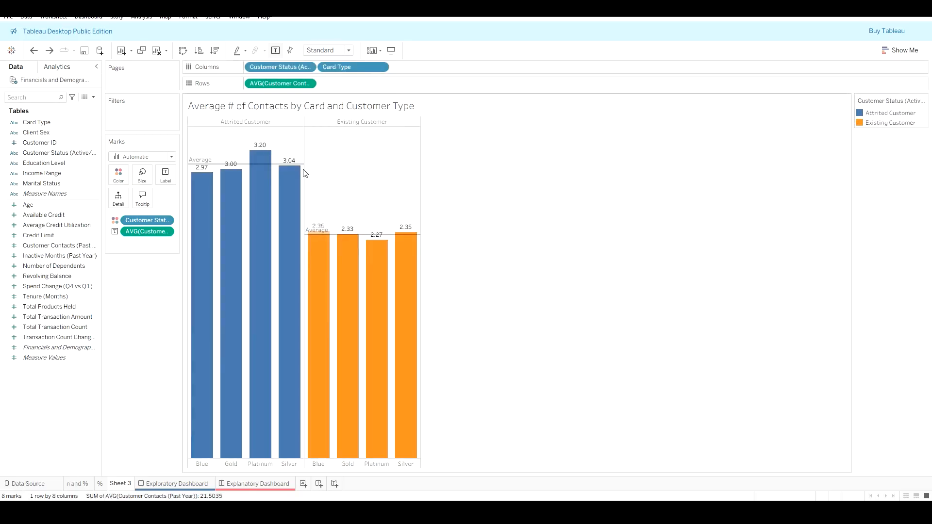
left_click(172, 156)
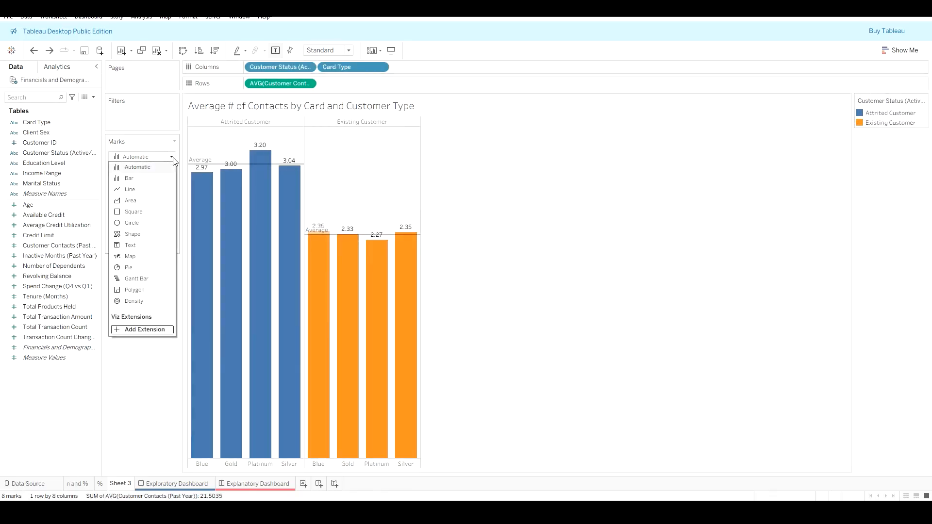
left_click(173, 158)
left_click(172, 158)
left_click(132, 223)
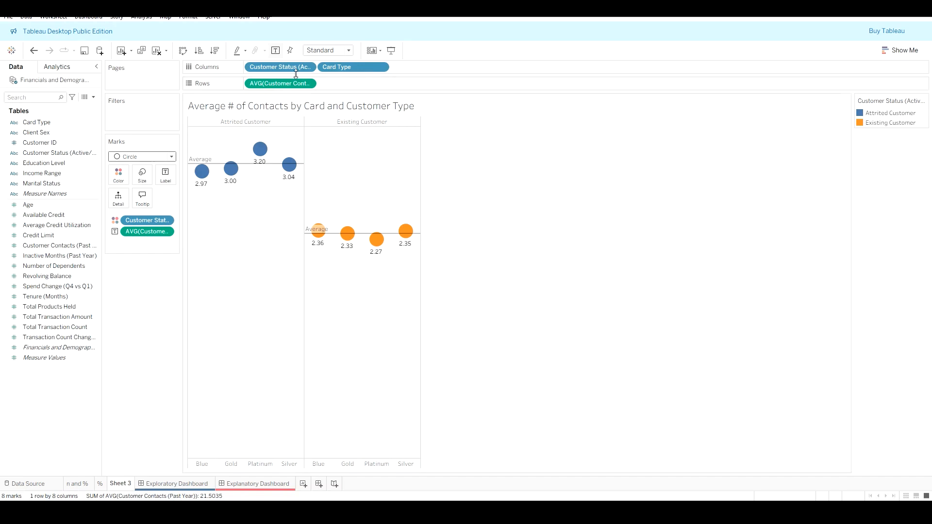
Step: Try moving the Customer Status and Card Type fields onto the rows, undoing each move
left_click_drag(292, 69, 395, 82)
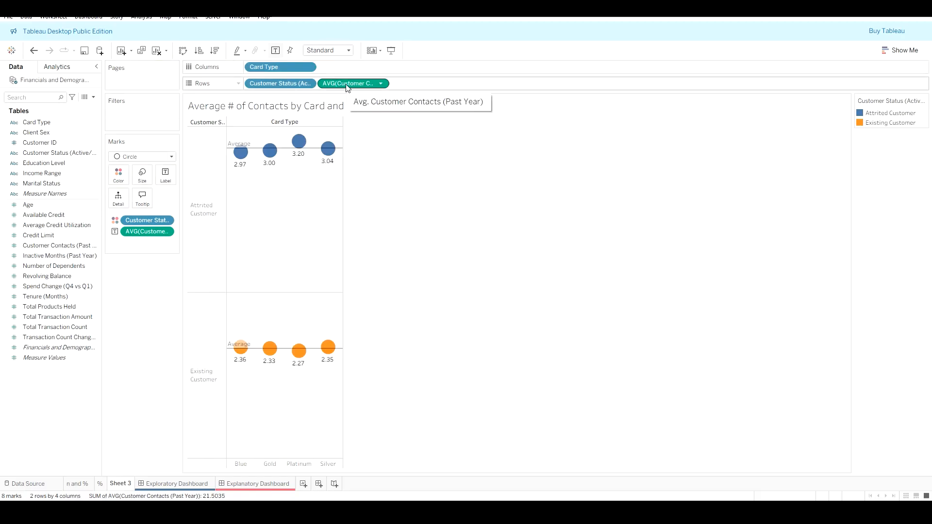
key("ctrl+z")
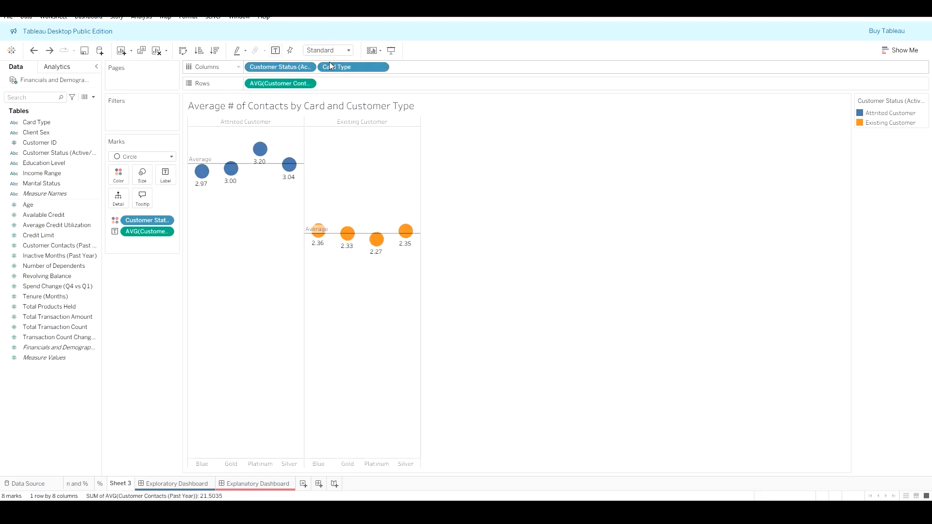
left_click_drag(356, 68, 358, 83)
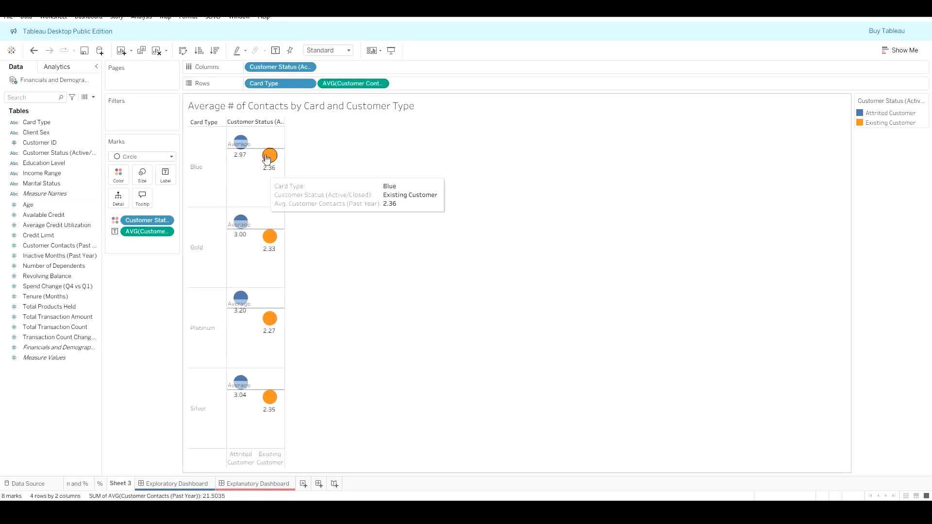
key("ctrl+z")
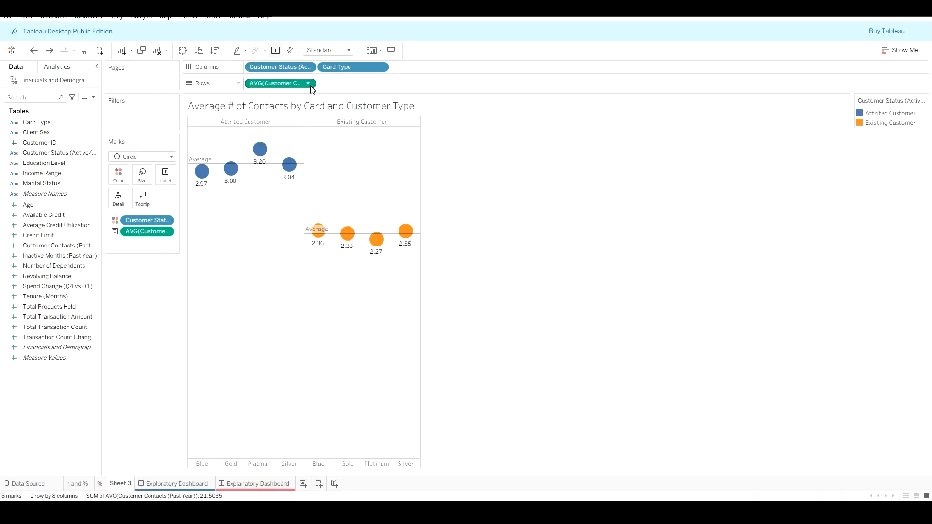
left_click(308, 68)
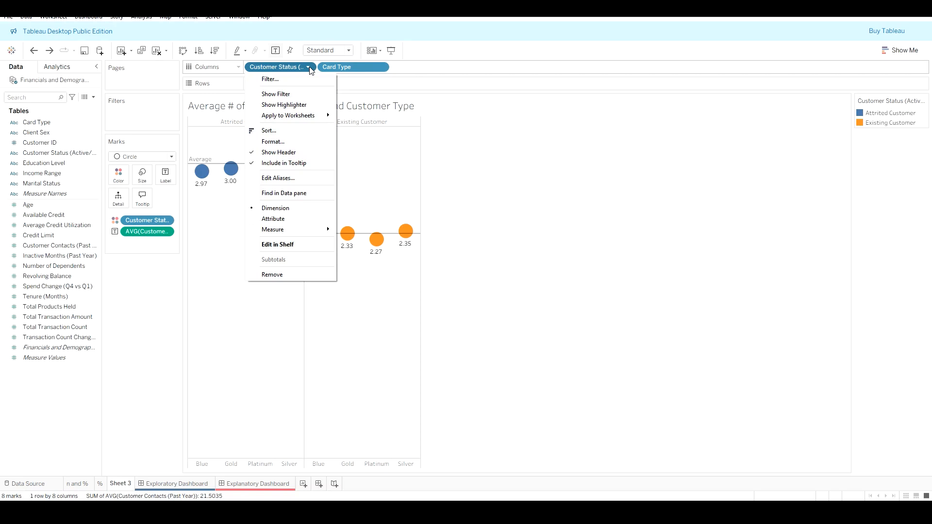
left_click(313, 335)
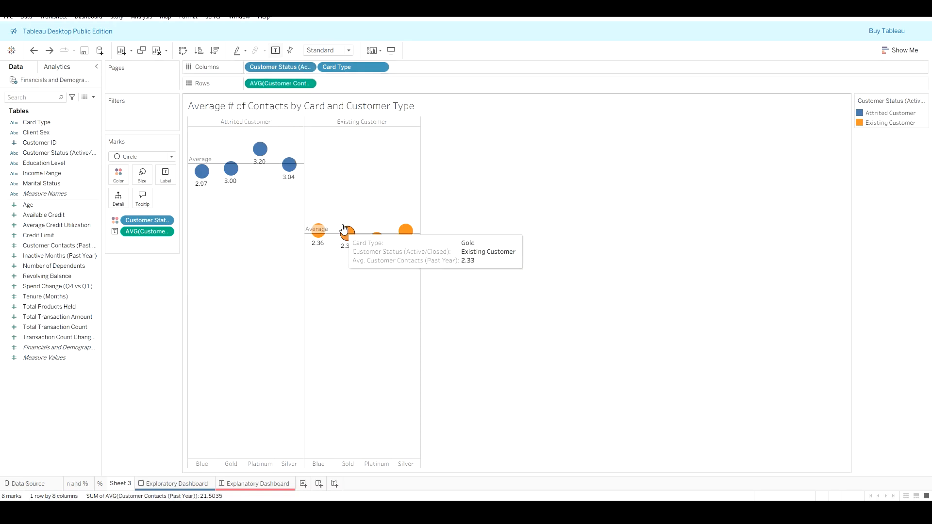
left_click(368, 124)
right_click(367, 125)
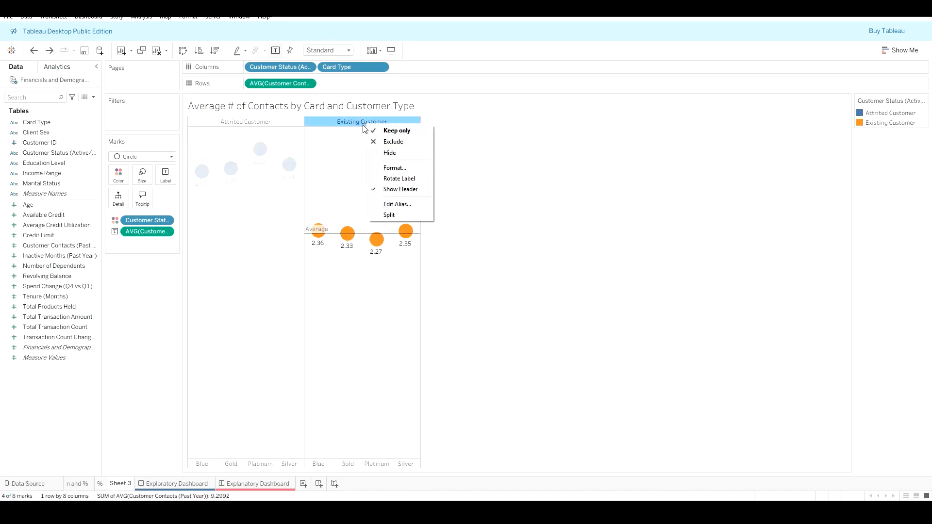
left_click(362, 68)
left_click(381, 67)
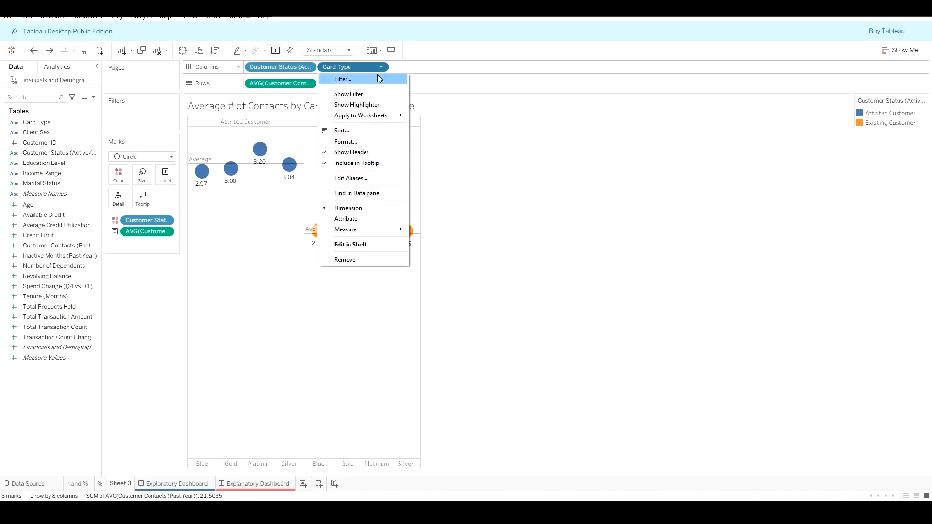
left_click(585, 272)
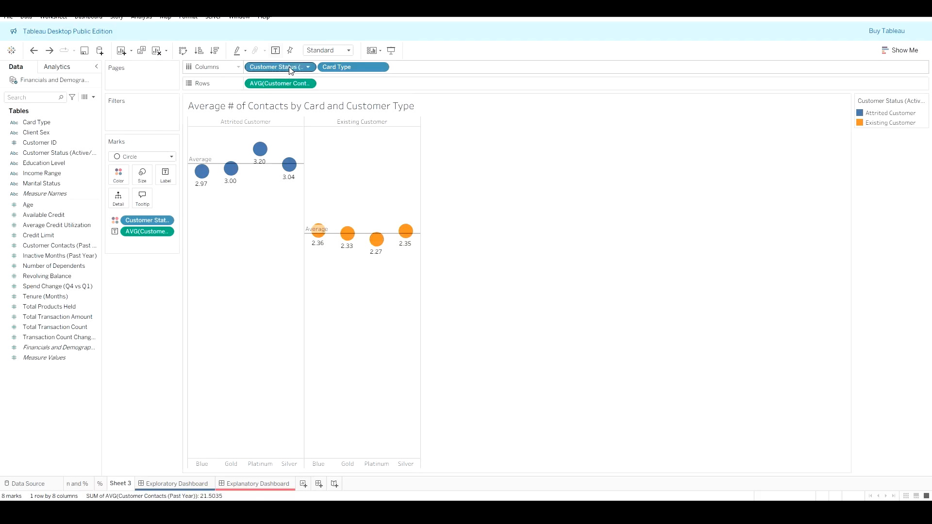
Step: Try removing Customer Status from the columns, then undo the removal
left_click_drag(290, 66, 130, 343)
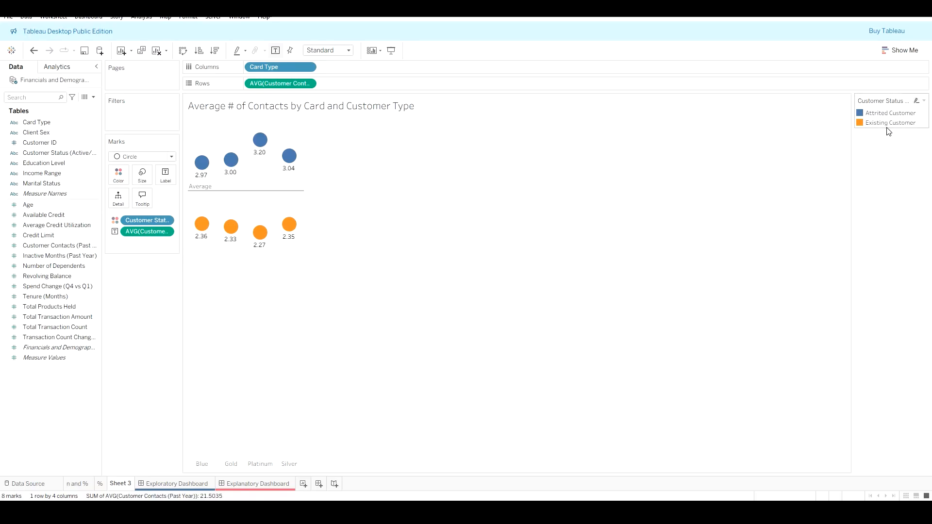
mouse_move(225, 195)
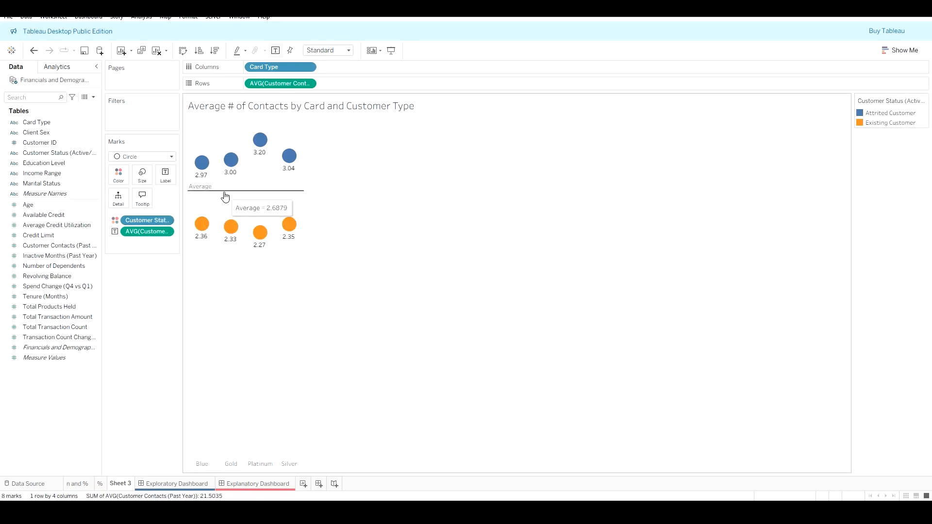
key("ctrl+z")
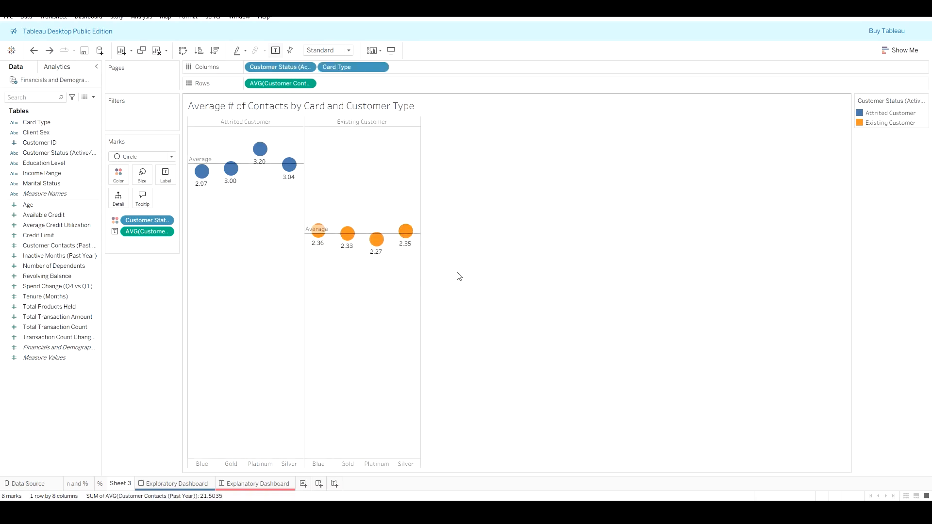
Step: Rename the chart's worksheet to Attrive vs Current by Card Type and Contact
right_click(117, 485)
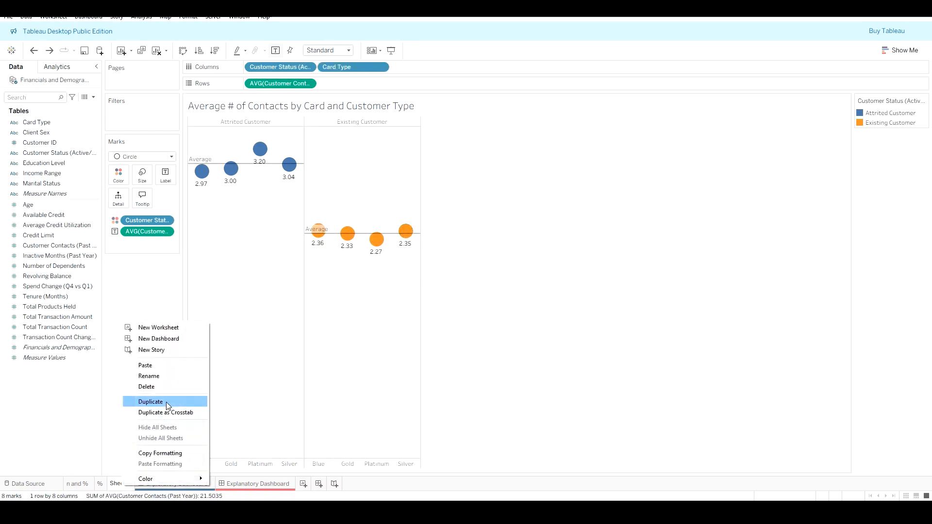
left_click(188, 378)
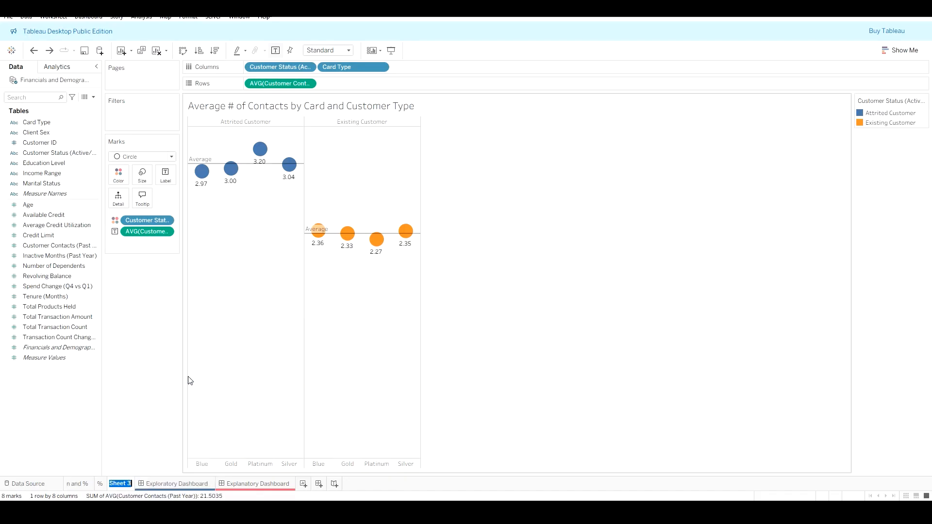
type("Attrive vs Current")
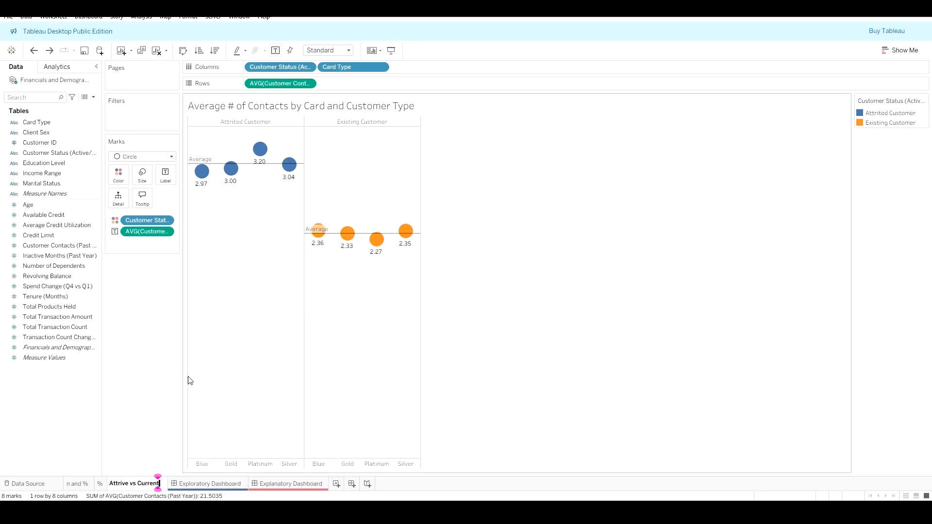
type(" by Card")
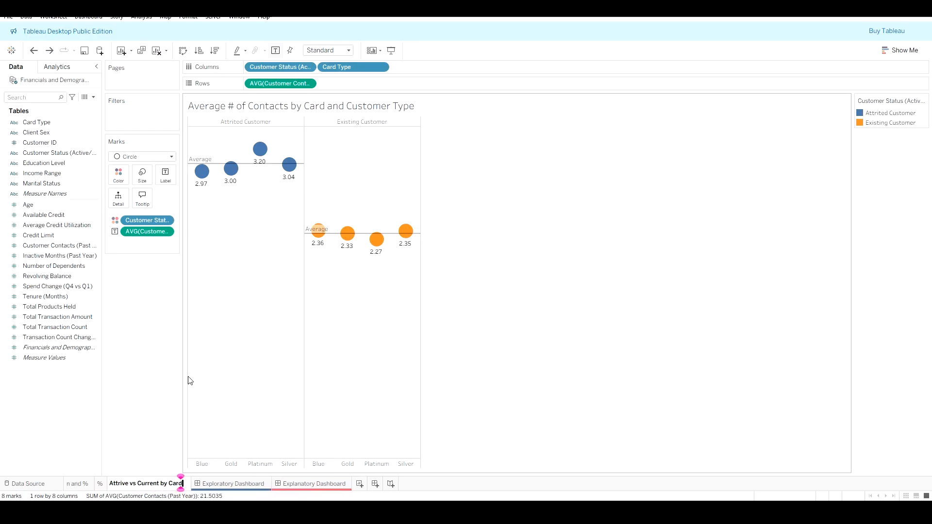
type(" Type and Contact")
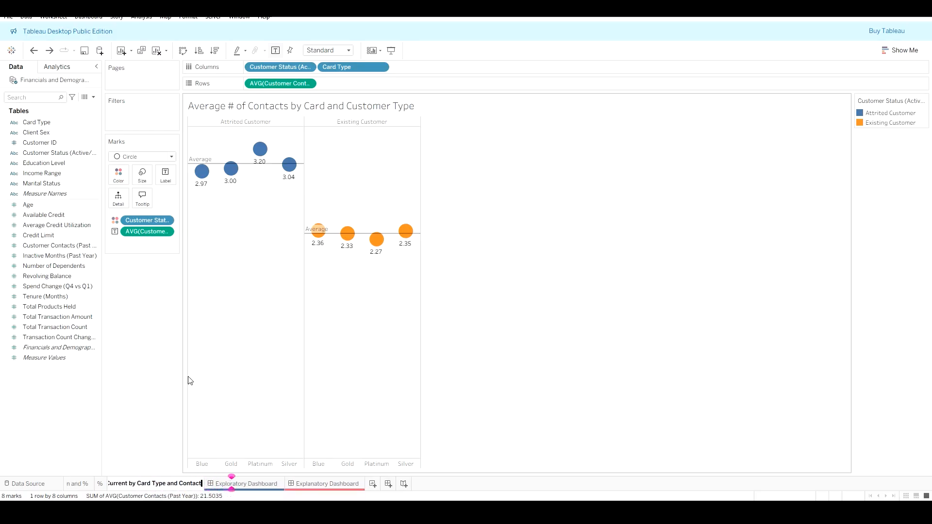
key("Return")
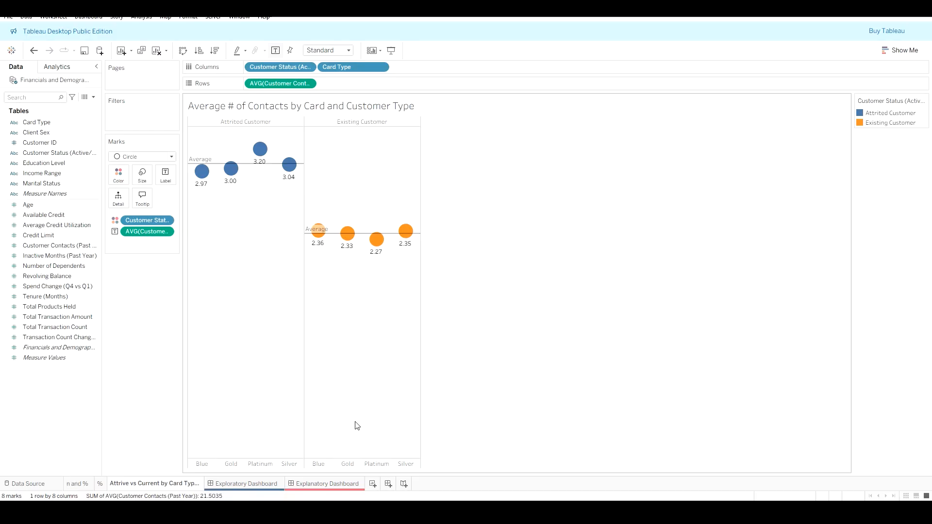
Step: Create a new worksheet and move its tab directly after the renamed sheet
left_click(373, 484)
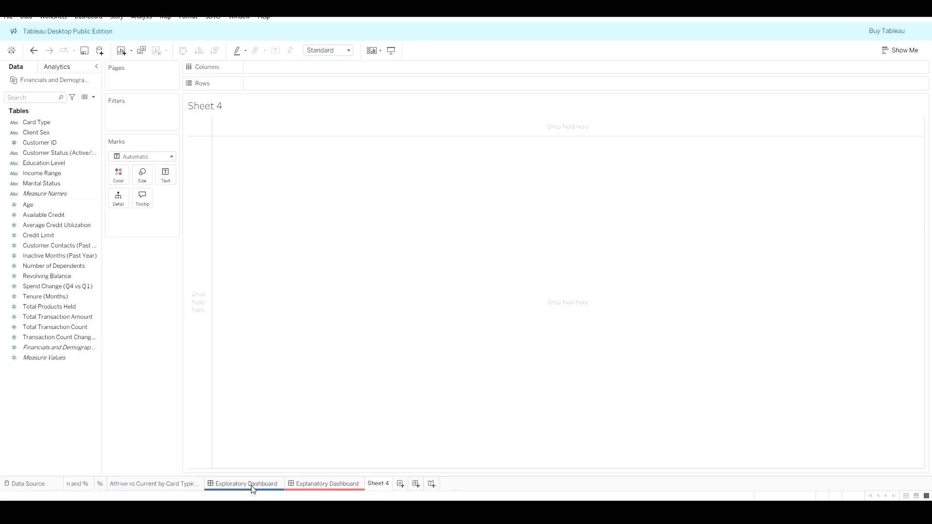
left_click_drag(373, 485, 208, 487)
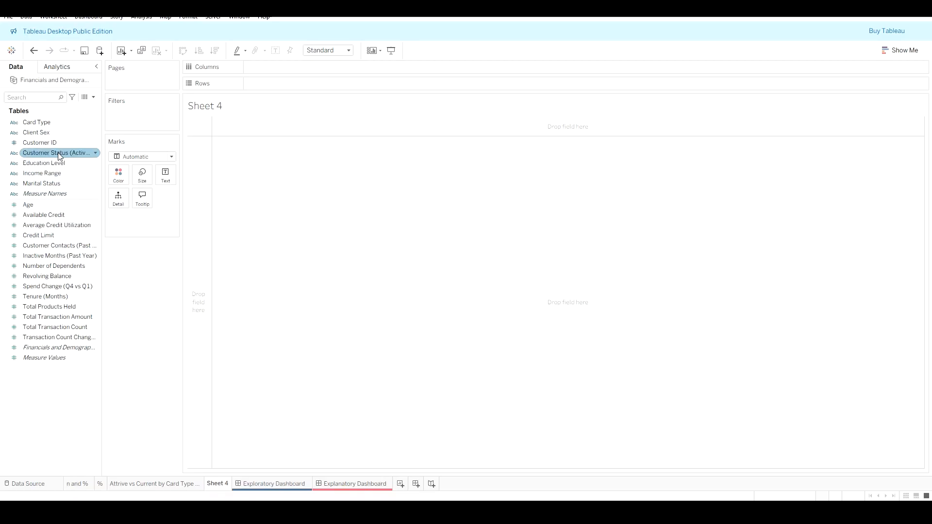
left_click_drag(59, 155, 124, 171)
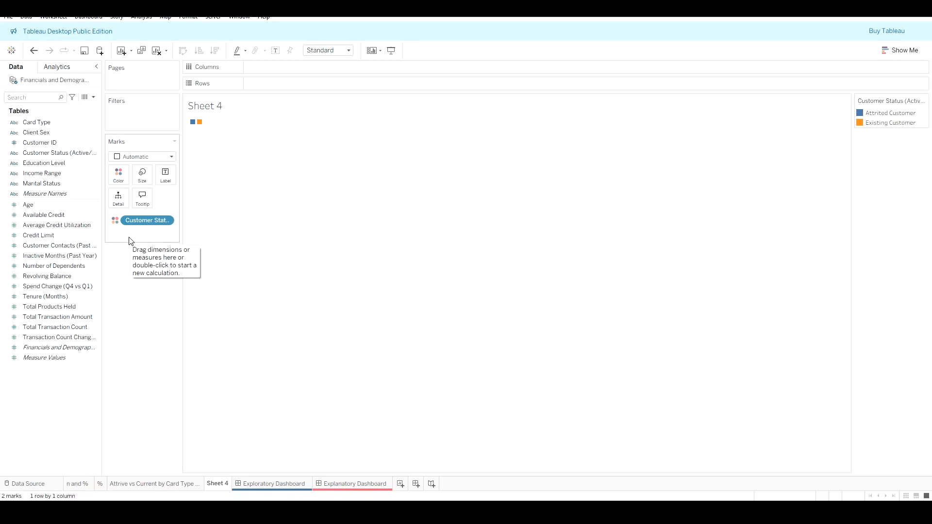
left_click(73, 266)
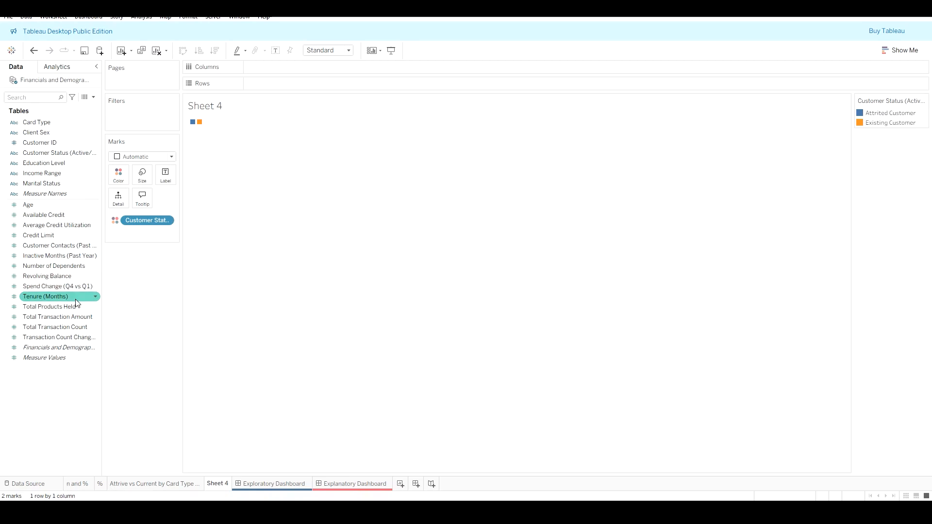
left_click_drag(146, 221, 147, 282)
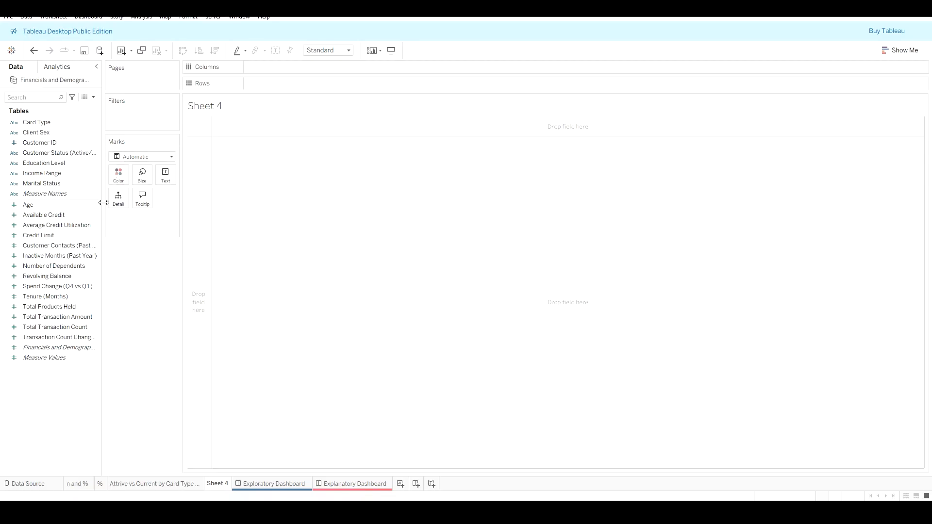
Step: Chart Number of Dependents by Card Type, aggregated as an average instead of a sum
left_click_drag(48, 126, 285, 70)
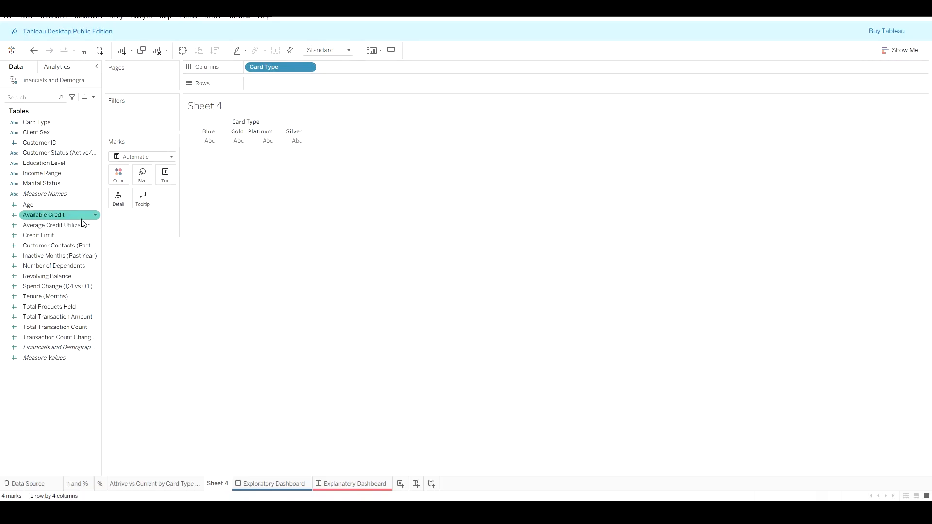
left_click_drag(53, 270, 290, 86)
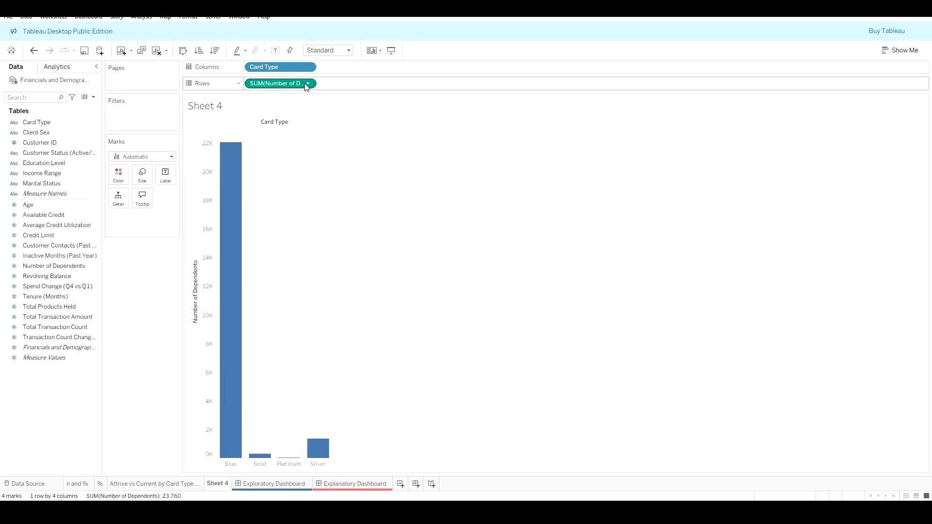
left_click(308, 84)
mouse_move(306, 216)
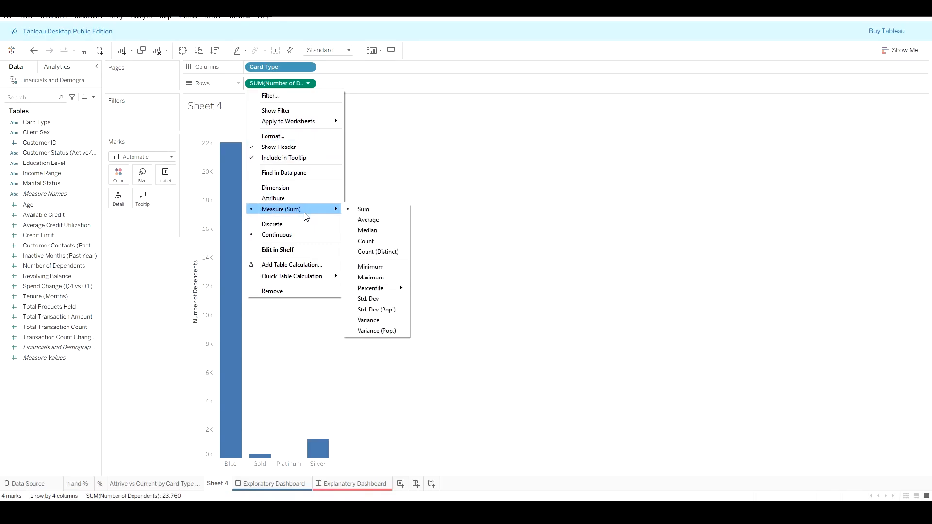
left_click(381, 220)
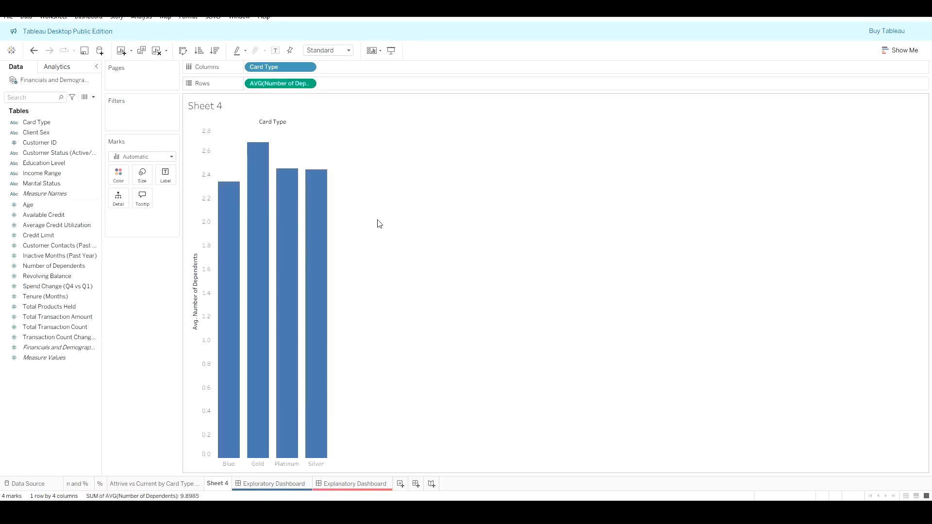
Step: Color the dependents bars by Customer Status
left_click_drag(48, 153, 120, 181)
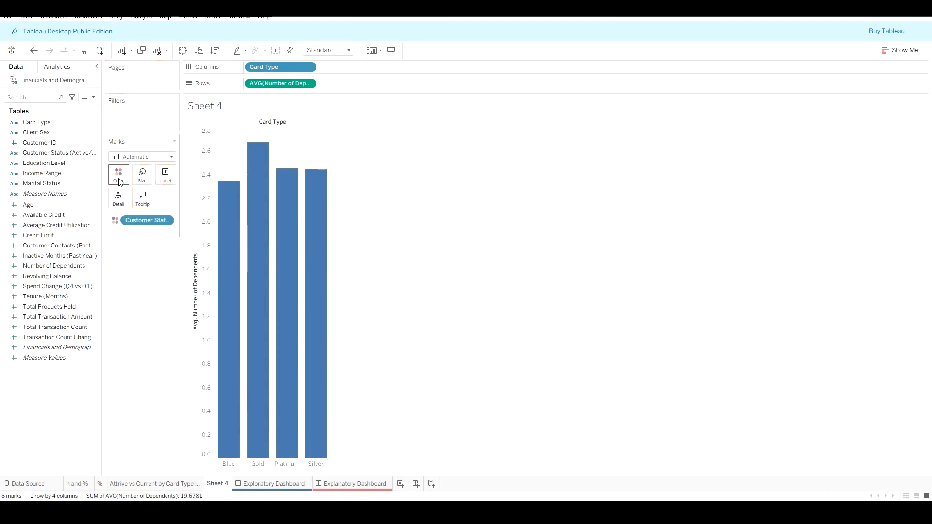
mouse_move(315, 256)
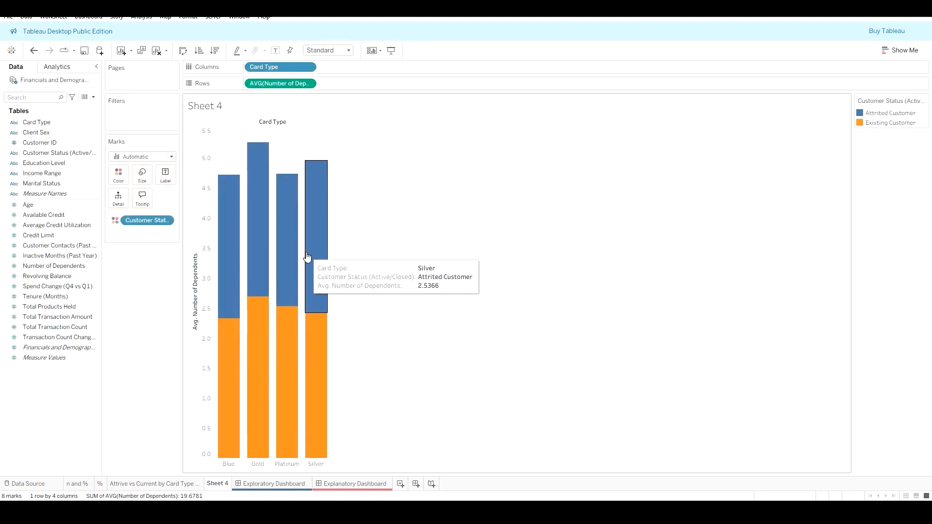
mouse_move(228, 199)
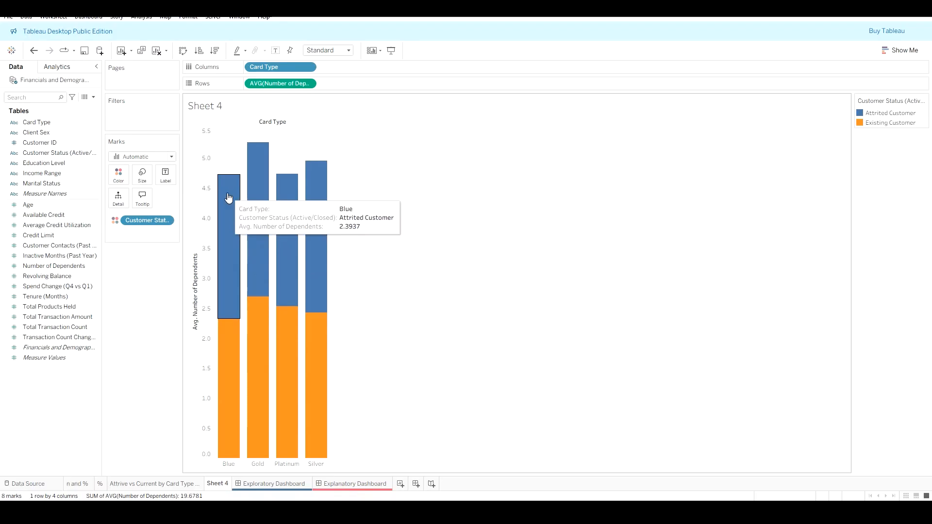
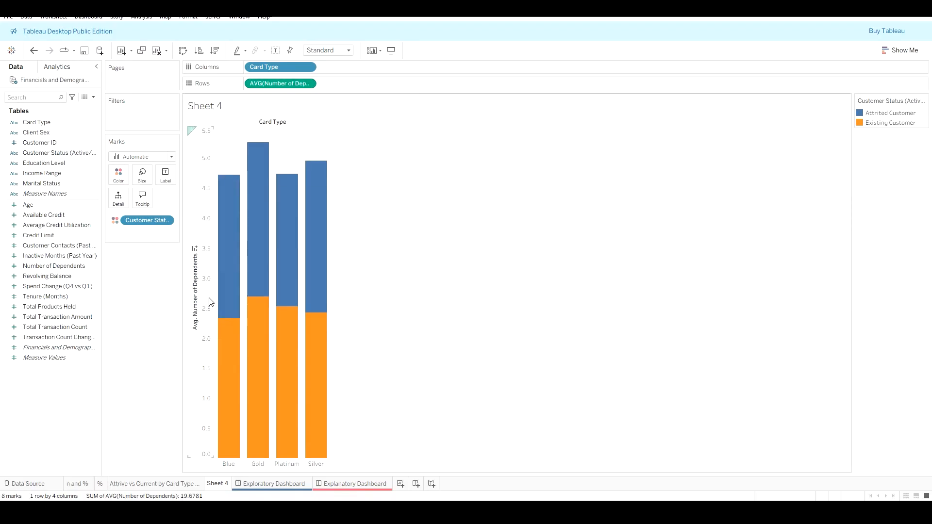
Step: Label the bars with their average number of dependents and hide the vertical axis header
left_click(280, 83)
left_click_drag(280, 88, 171, 182)
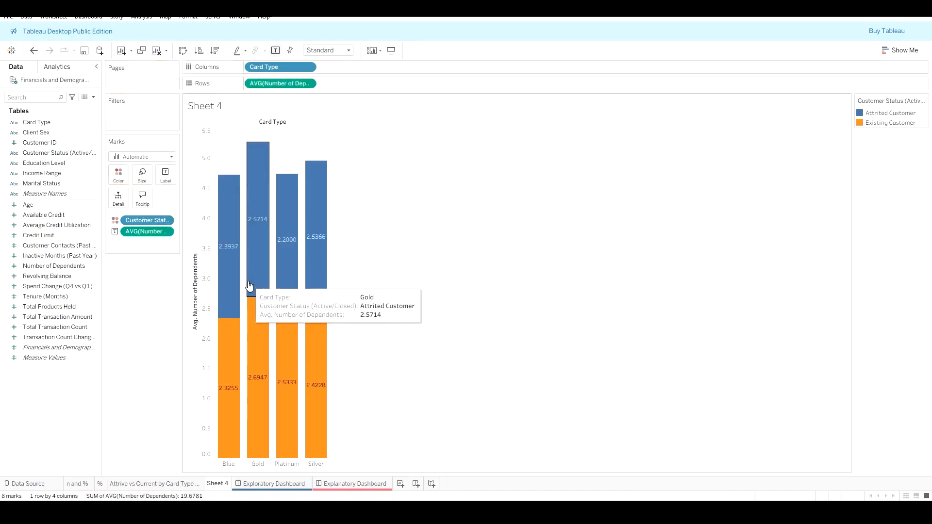
right_click(203, 288)
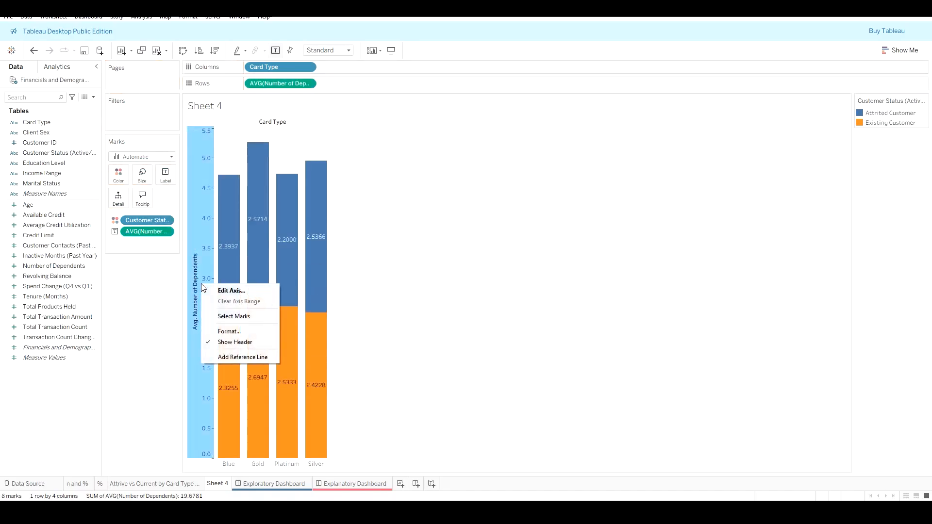
left_click(234, 341)
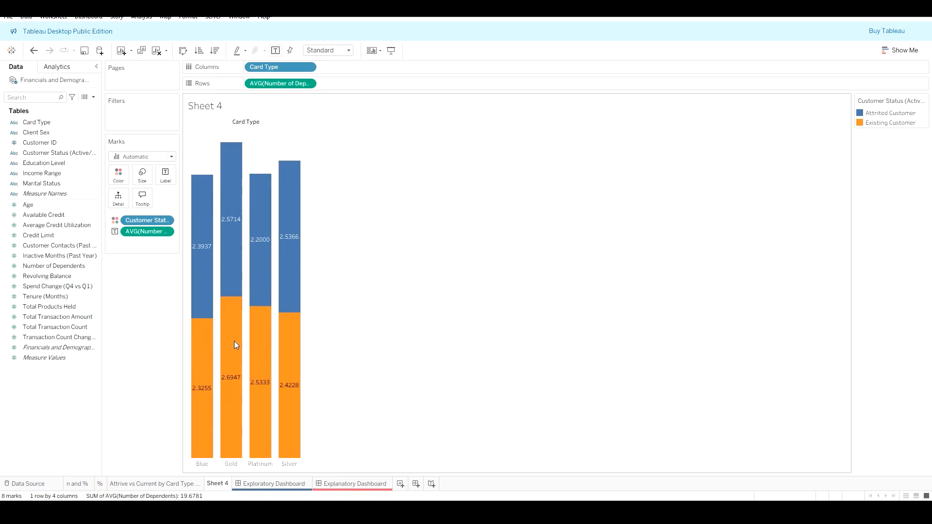
Step: Format the bar labels as custom numbers with 2 decimal places
left_click(166, 232)
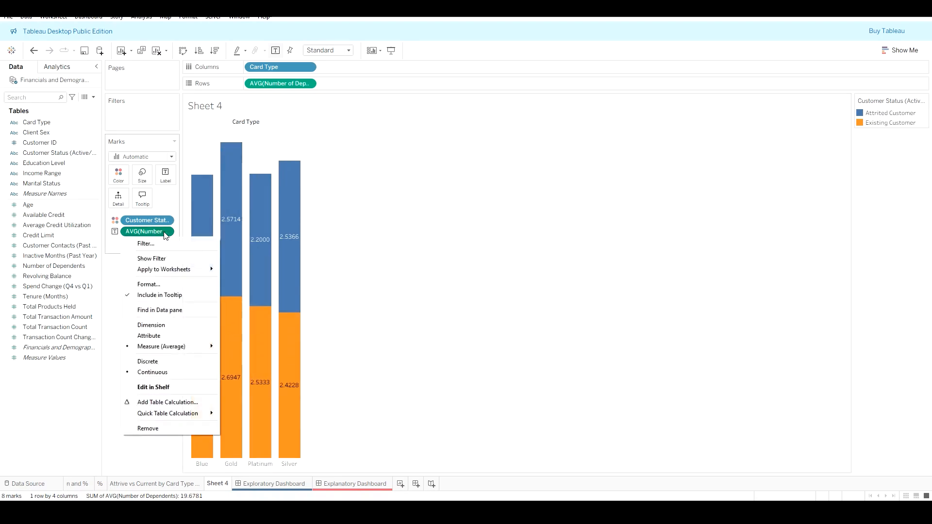
left_click(171, 285)
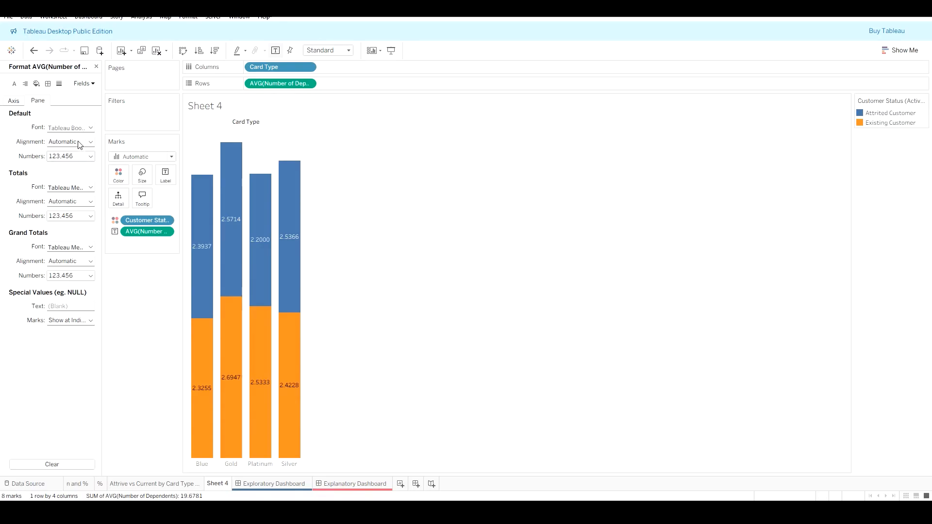
left_click(79, 156)
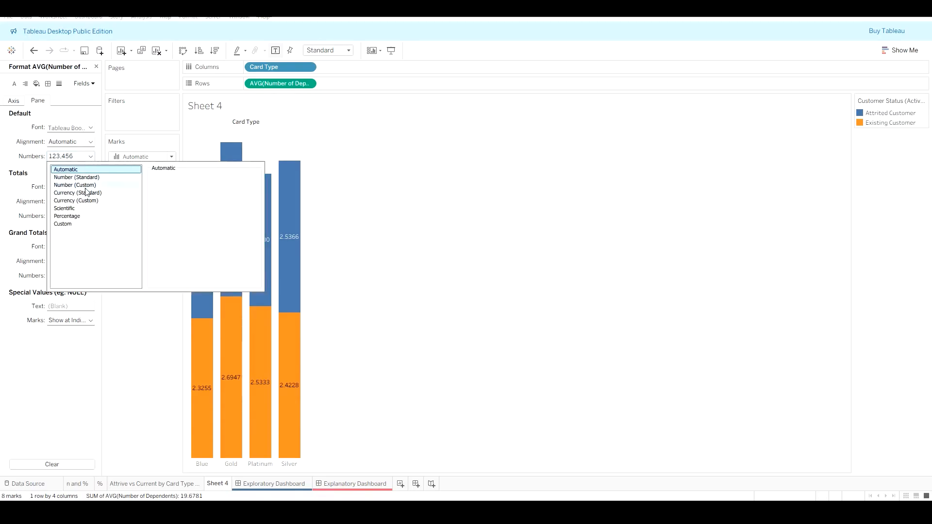
left_click(86, 185)
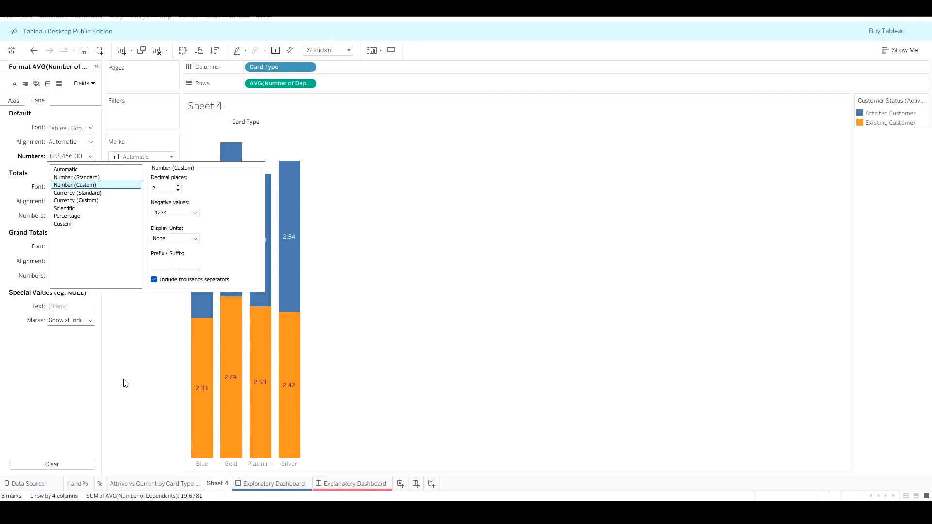
left_click(164, 322)
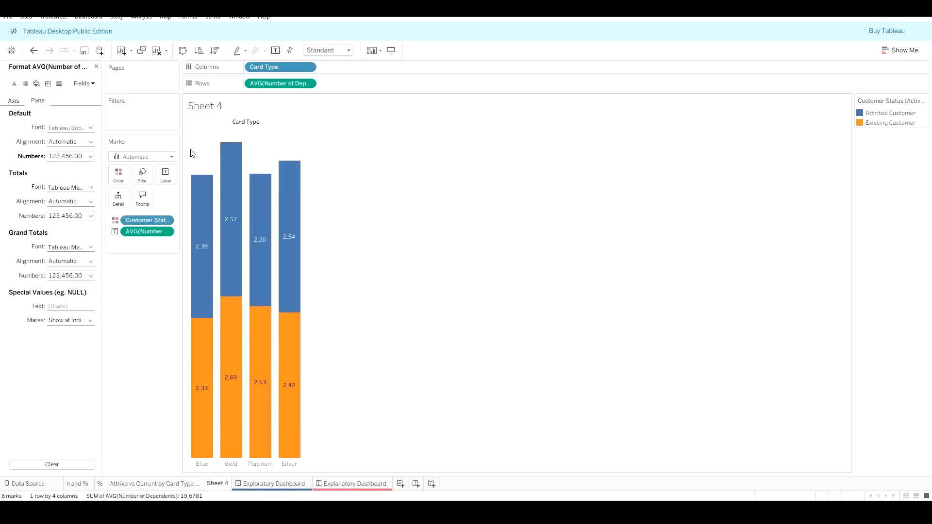
Step: Hide the column field labels and set the row grid lines to None
right_click(259, 128)
left_click(292, 166)
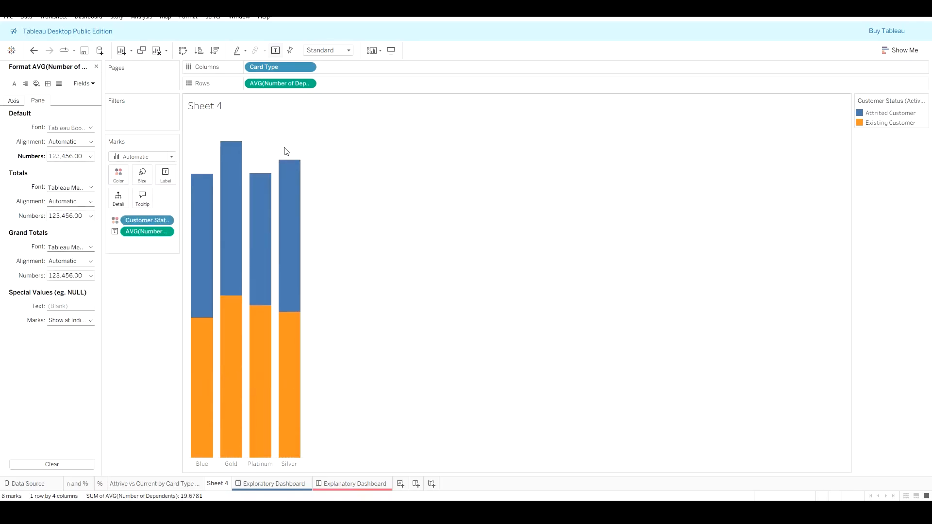
right_click(278, 126)
left_click(304, 150)
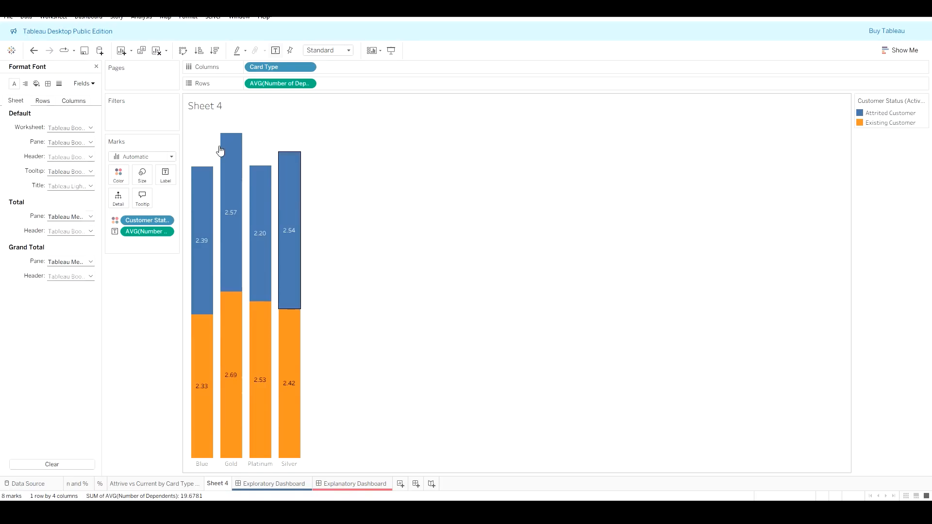
left_click(58, 83)
left_click(69, 128)
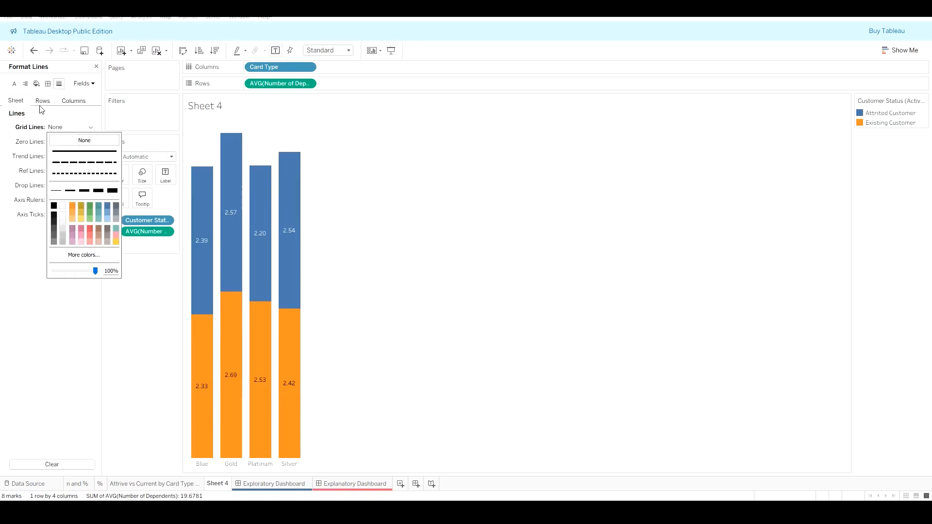
left_click(43, 100)
left_click(69, 127)
left_click(72, 140)
left_click(341, 159)
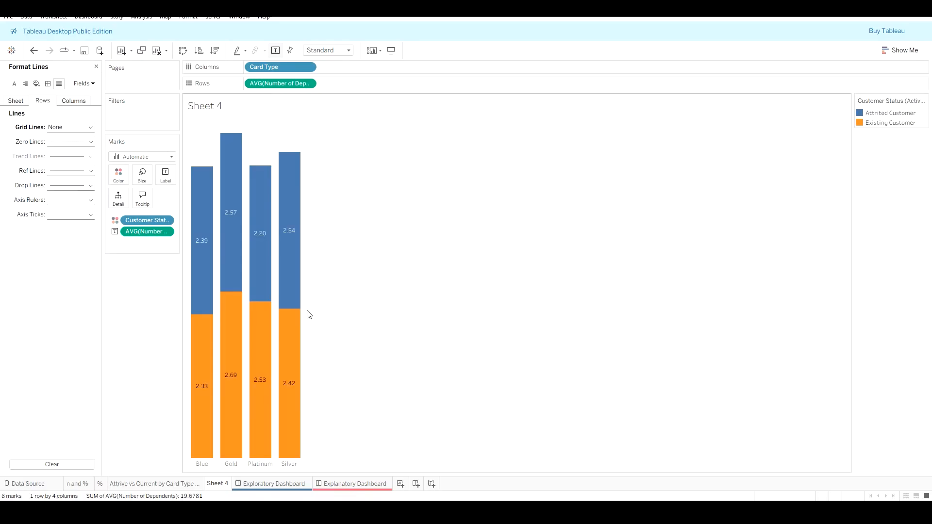
Step: Rename the worksheet to # Dep vs Status and close the format pane
right_click(214, 484)
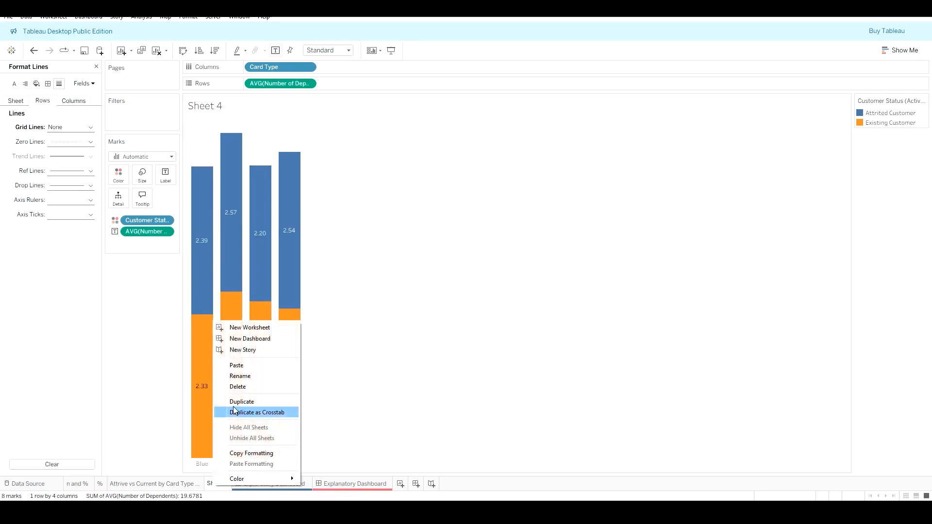
left_click(247, 376)
type("# Dep")
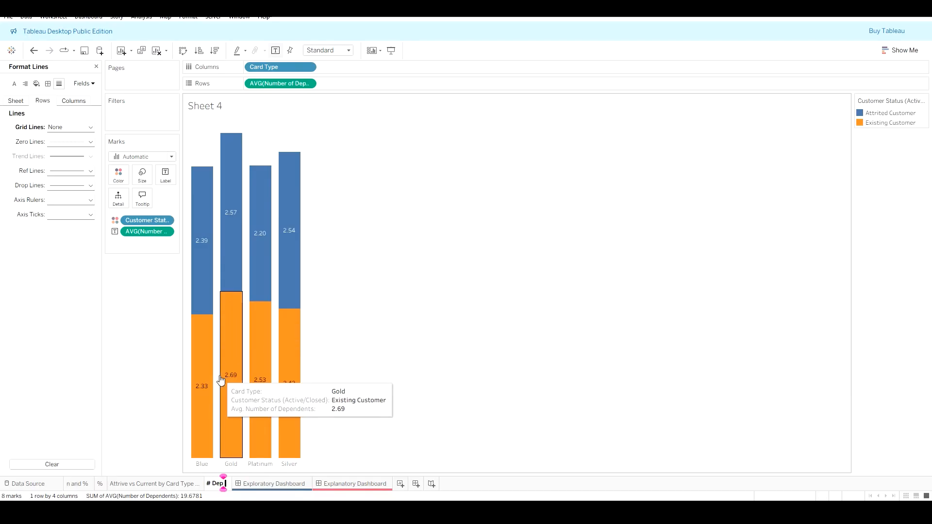
type(" vs Status")
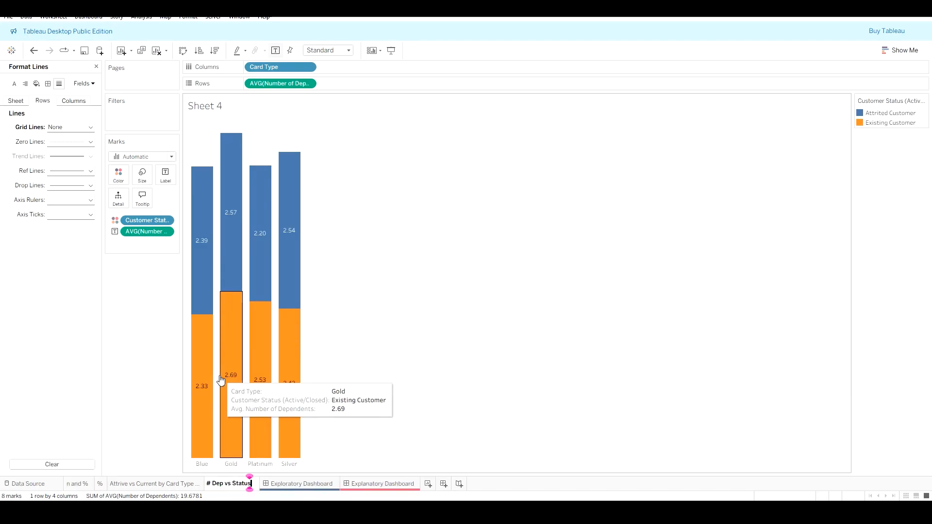
key("Return")
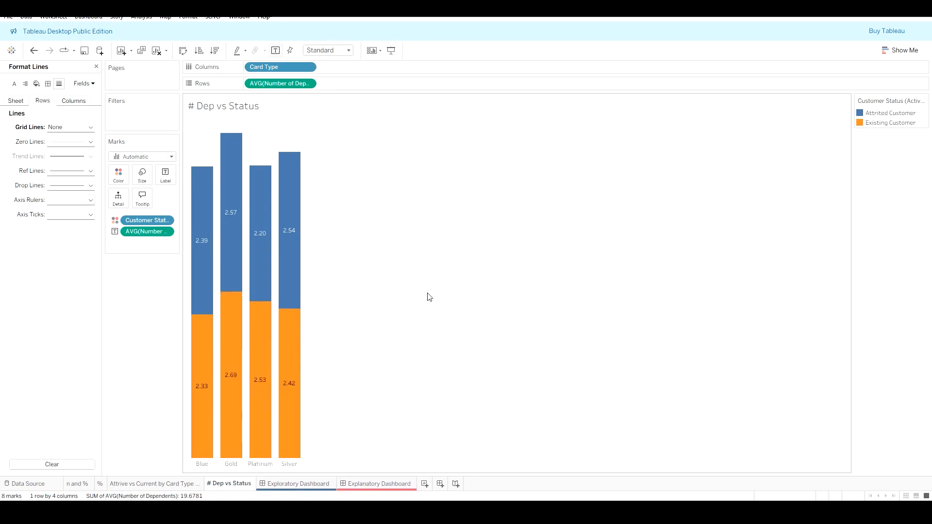
left_click(97, 66)
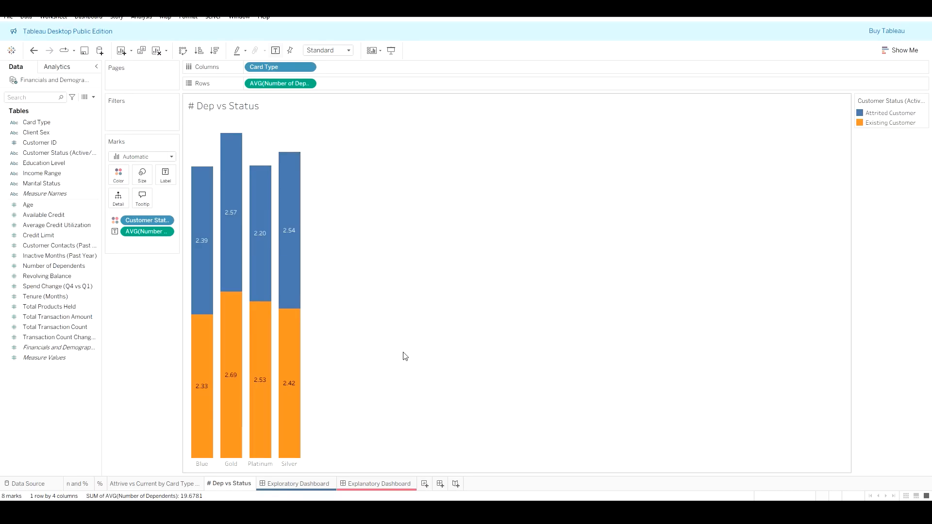
Step: Create a new worksheet and move its tab directly after # Dep vs Status
left_click(425, 485)
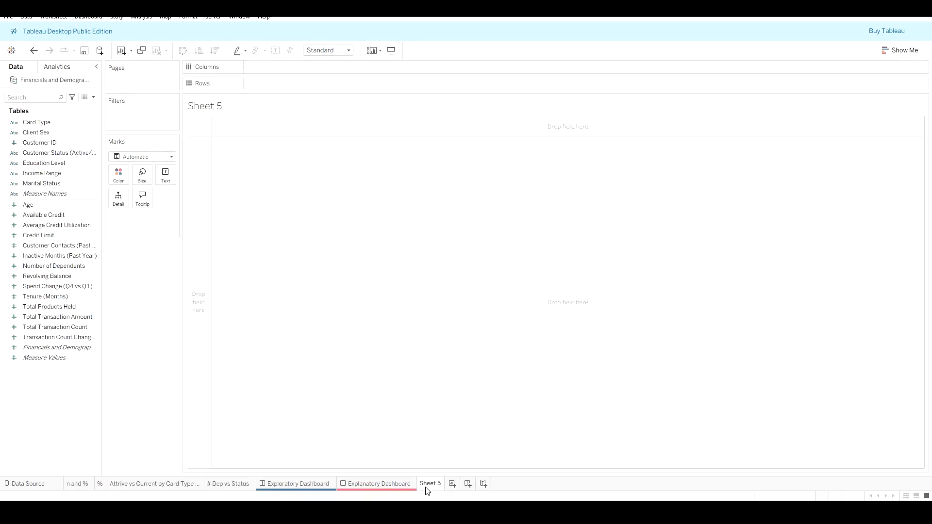
left_click_drag(430, 484, 277, 490)
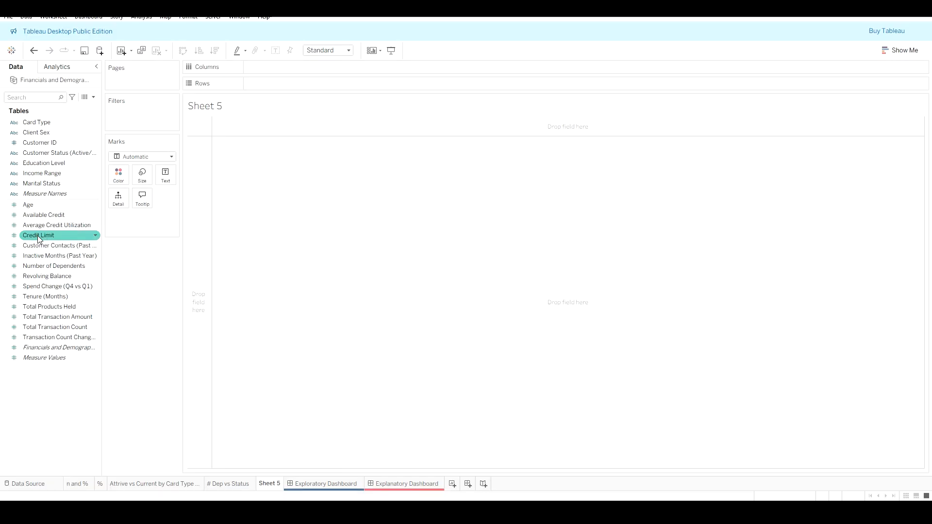
Step: Chart average Credit Limit by Card Type as vertical bars
left_click_drag(39, 238, 268, 72)
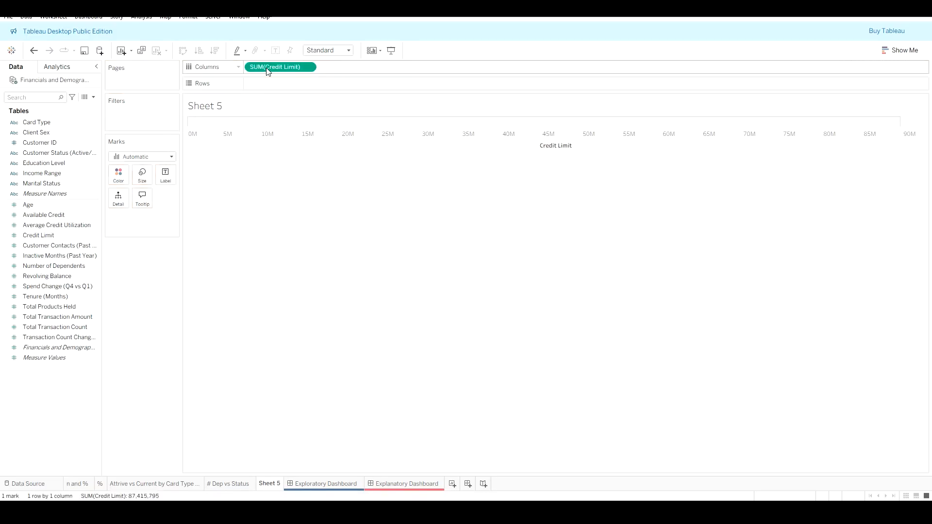
left_click(308, 67)
mouse_move(287, 192)
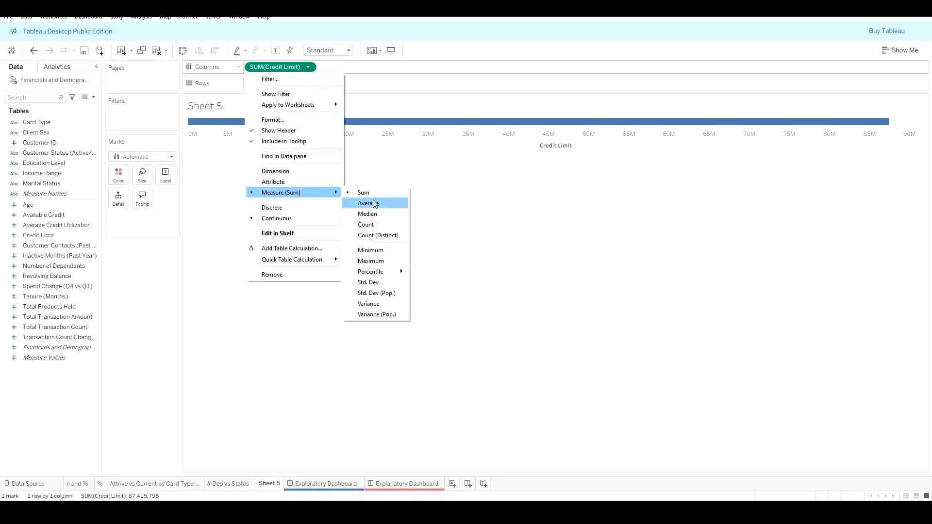
left_click(375, 203)
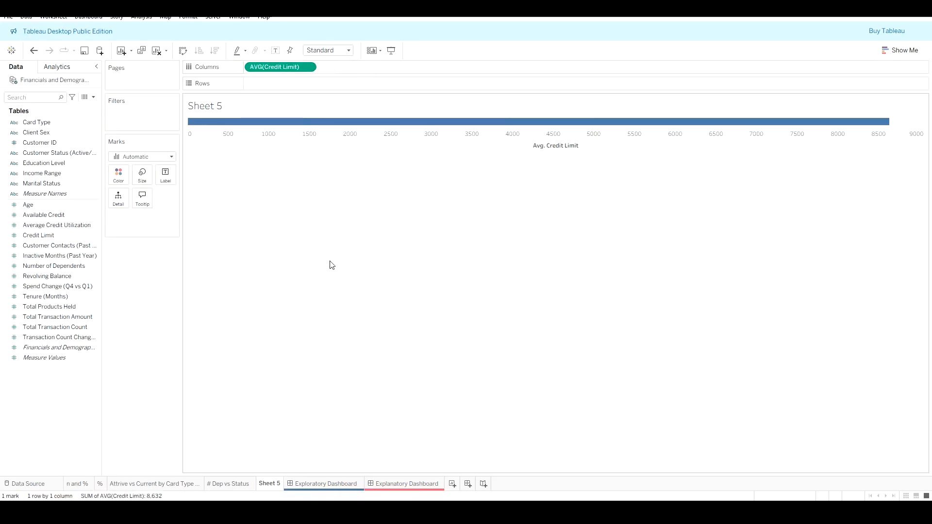
left_click_drag(36, 123, 286, 84)
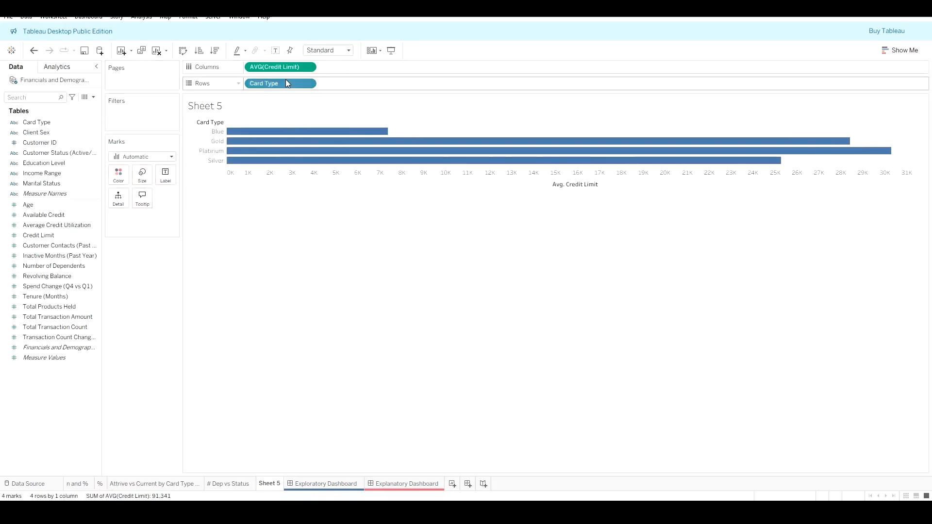
left_click(901, 50)
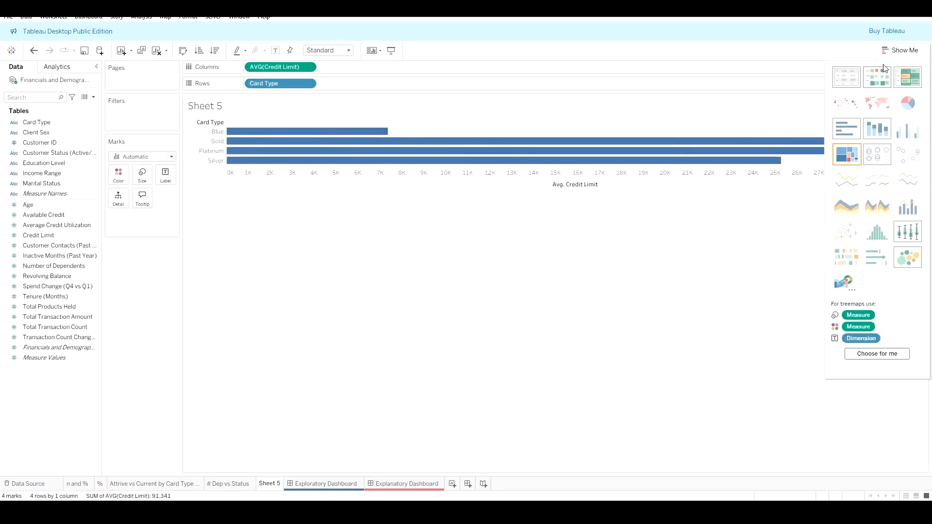
left_click(909, 50)
left_click(182, 51)
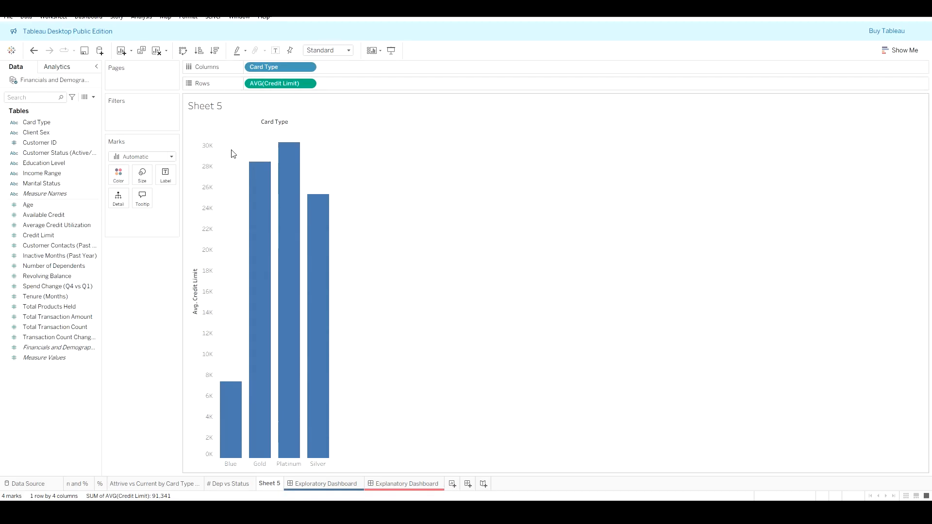
right_click(269, 124)
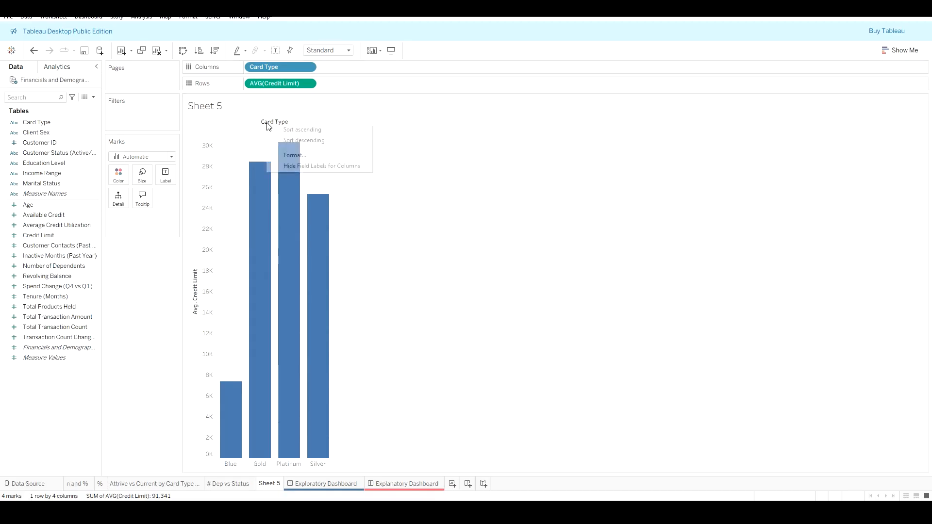
left_click(297, 155)
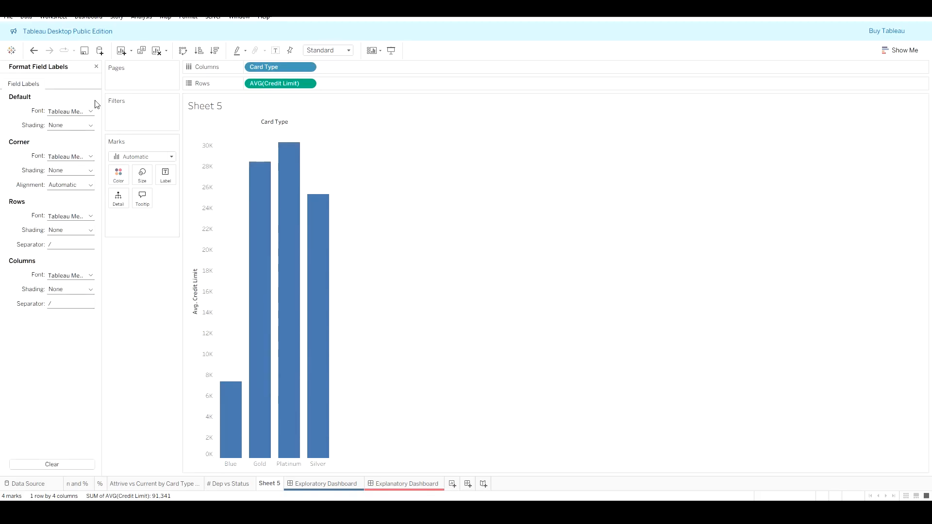
left_click(96, 67)
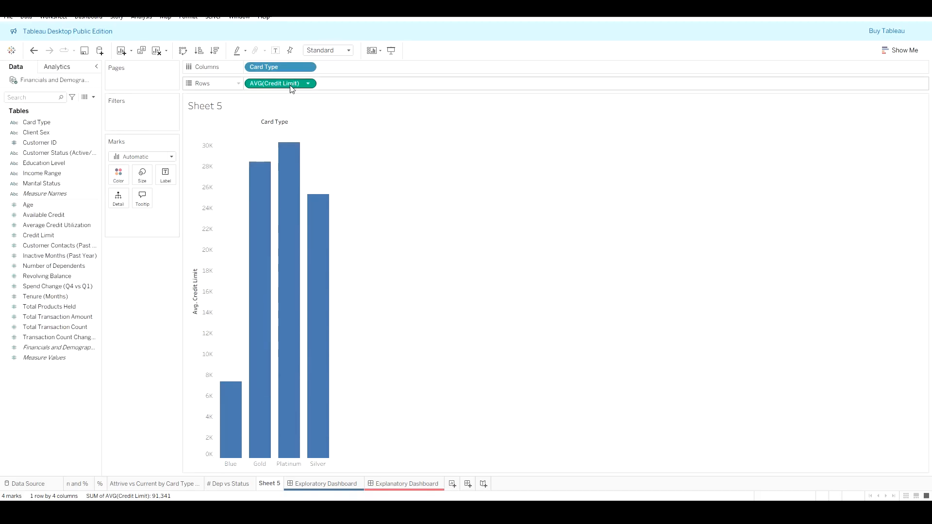
Step: Label the bars with average Credit Limit, formatted as custom currency with 0 decimal places
left_click_drag(291, 89, 168, 180)
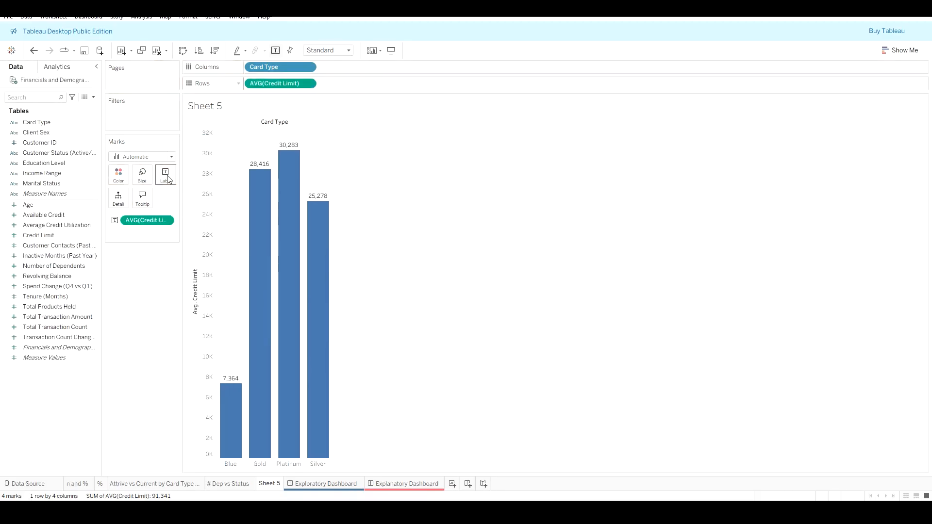
left_click(167, 222)
mouse_move(175, 343)
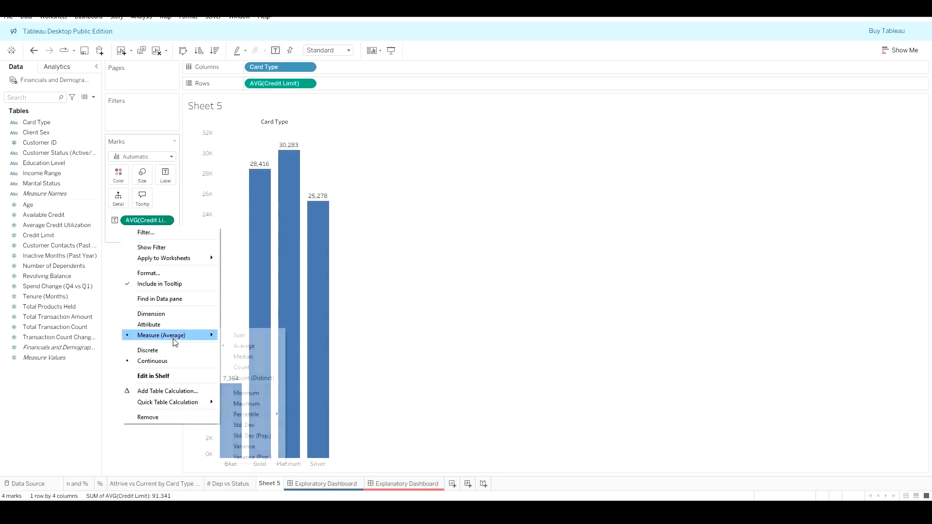
left_click(148, 274)
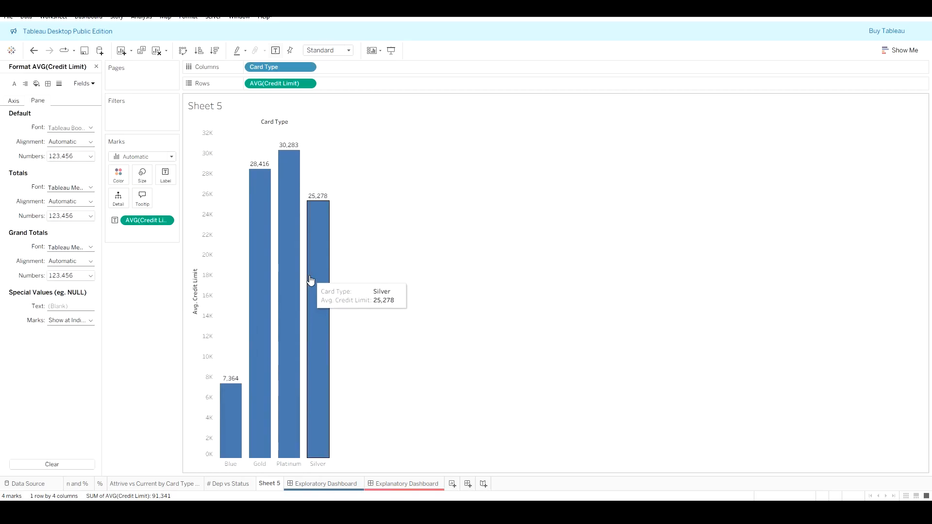
left_click(71, 156)
left_click(71, 193)
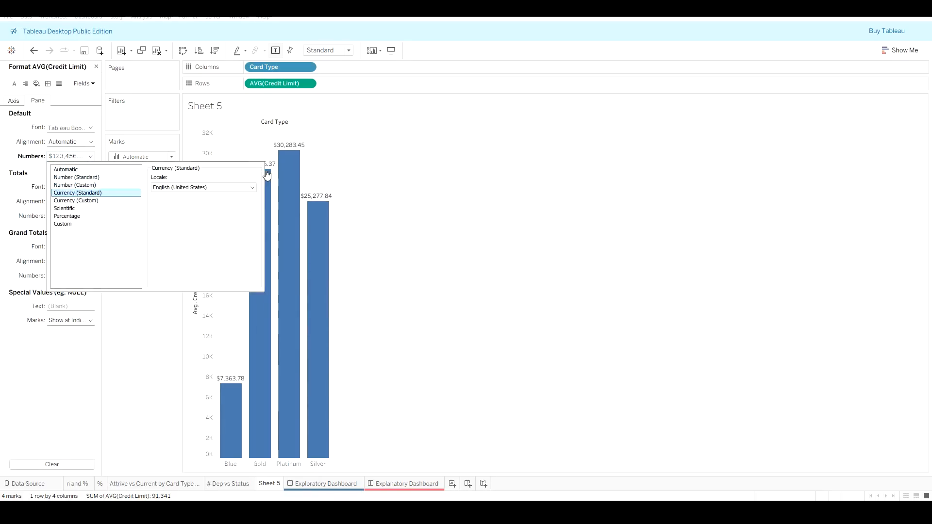
left_click(77, 201)
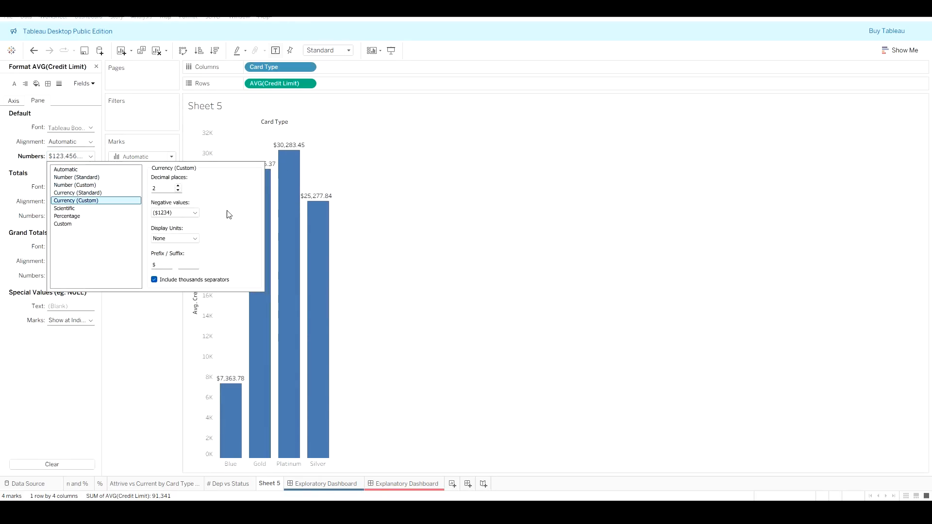
left_click(178, 190)
left_click(179, 191)
left_click(251, 138)
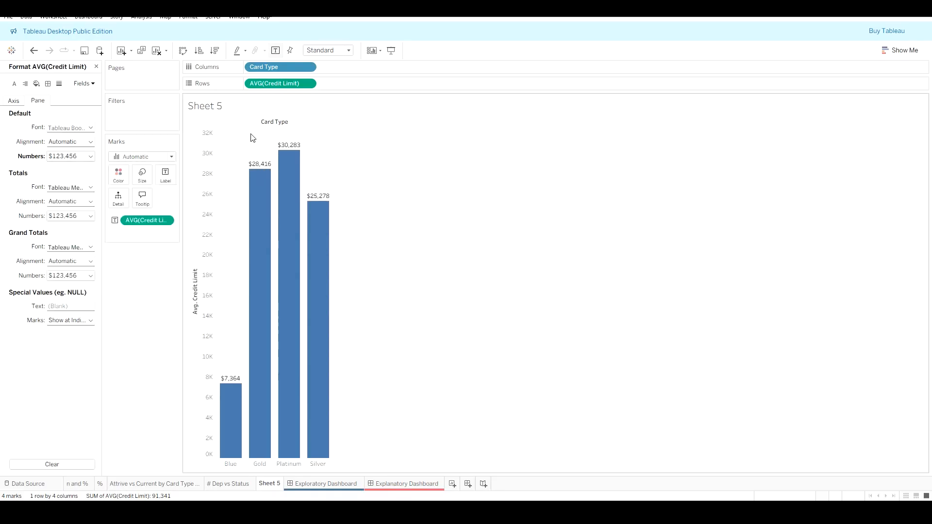
Step: Remove the grid lines from the Credit Limit by Card Type chart
right_click(251, 136)
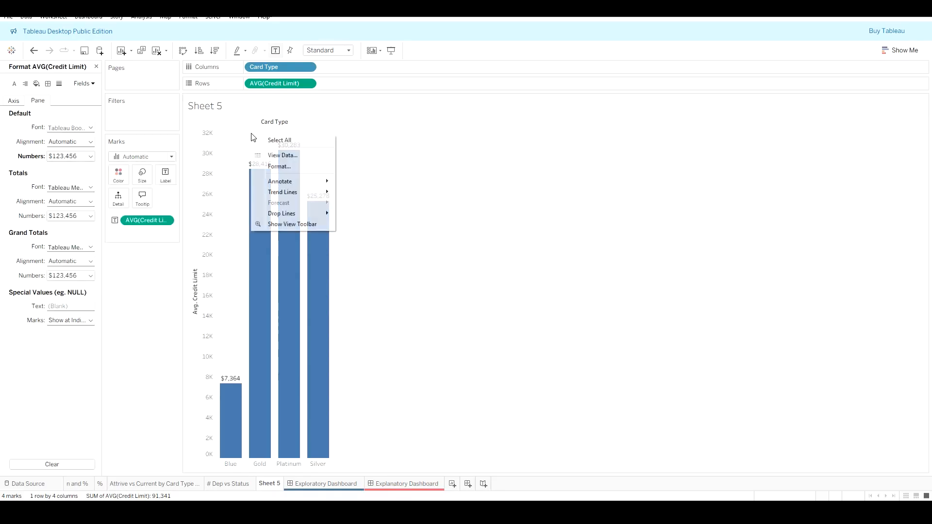
left_click(292, 169)
left_click(59, 84)
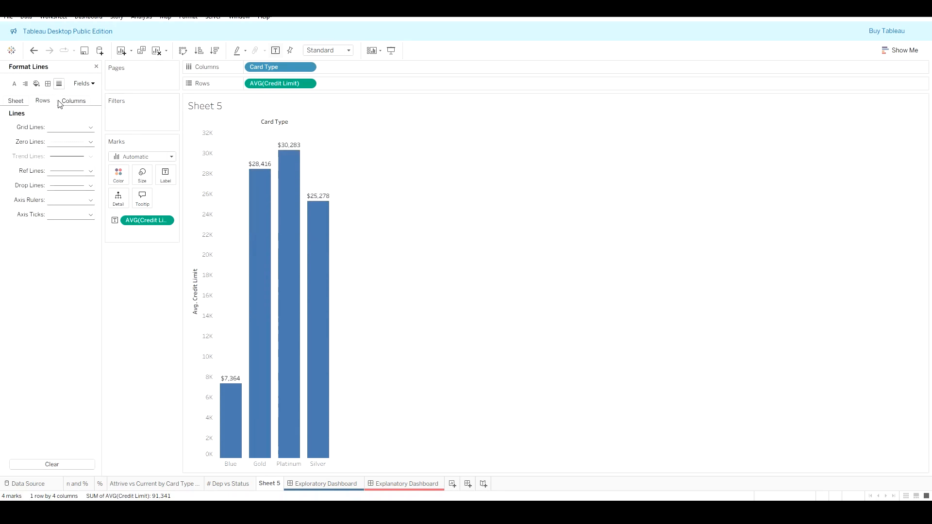
left_click(59, 128)
left_click(59, 141)
left_click(22, 102)
left_click(59, 128)
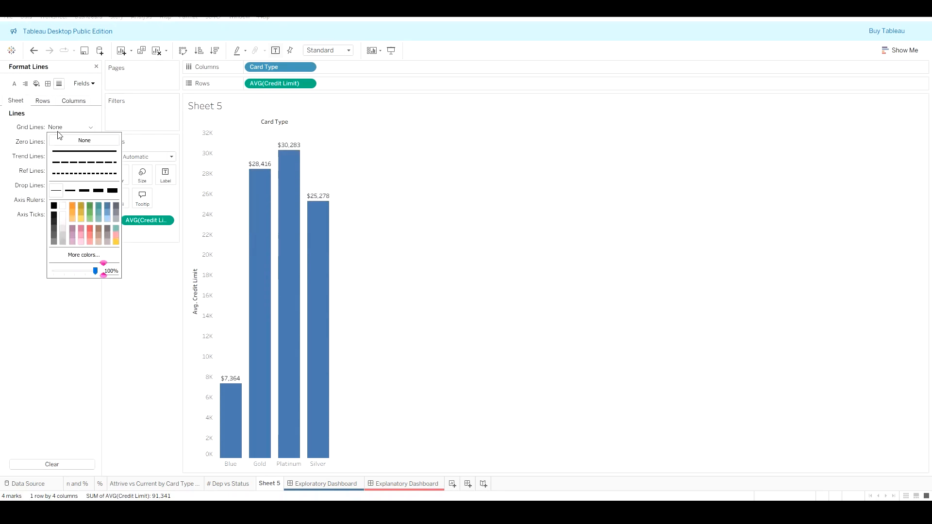
left_click(62, 140)
left_click(307, 143)
Step: Hide the field labels for columns and close the format pane
right_click(285, 128)
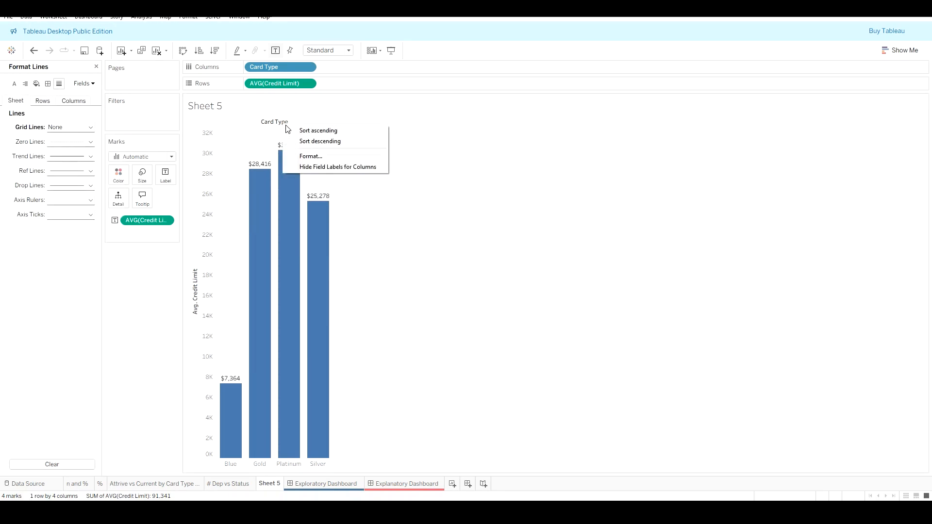
left_click(325, 164)
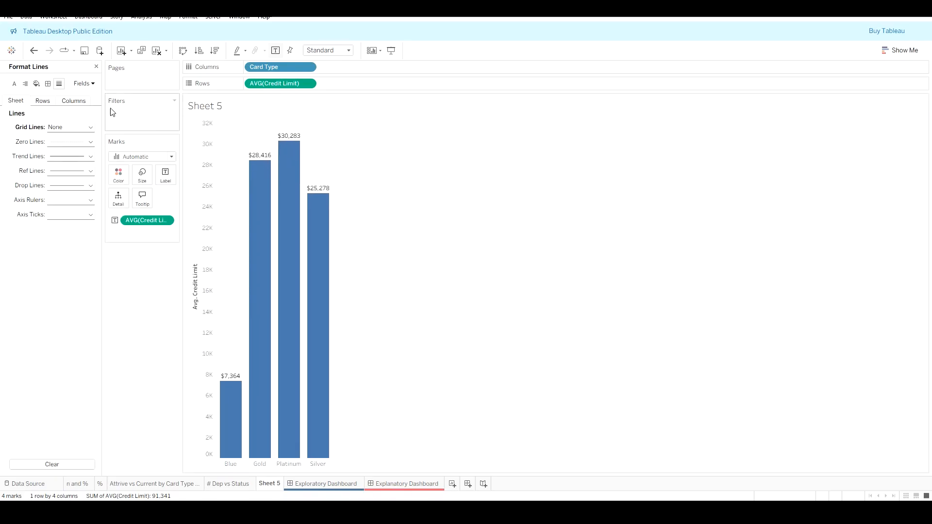
left_click(96, 67)
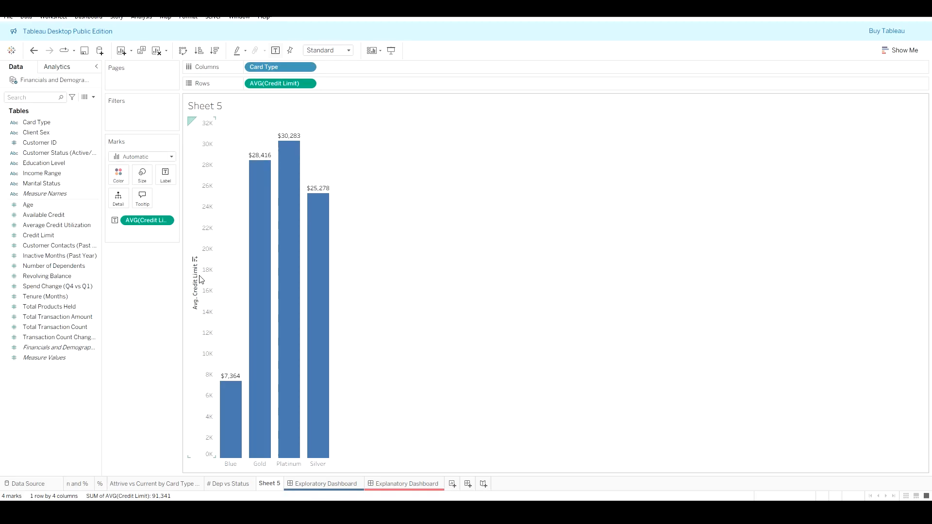
Step: Sort the card type bars in descending order of average Credit Limit
left_click(199, 51)
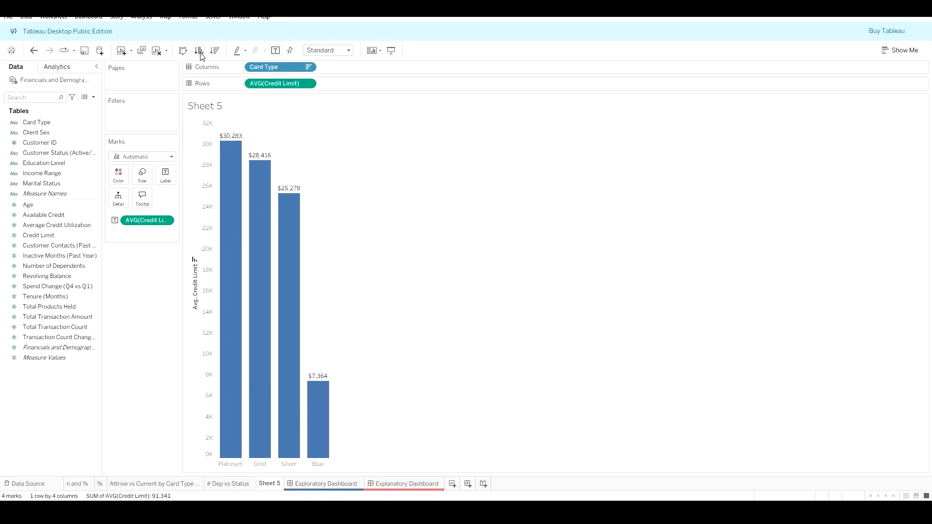
left_click(200, 51)
left_click(215, 52)
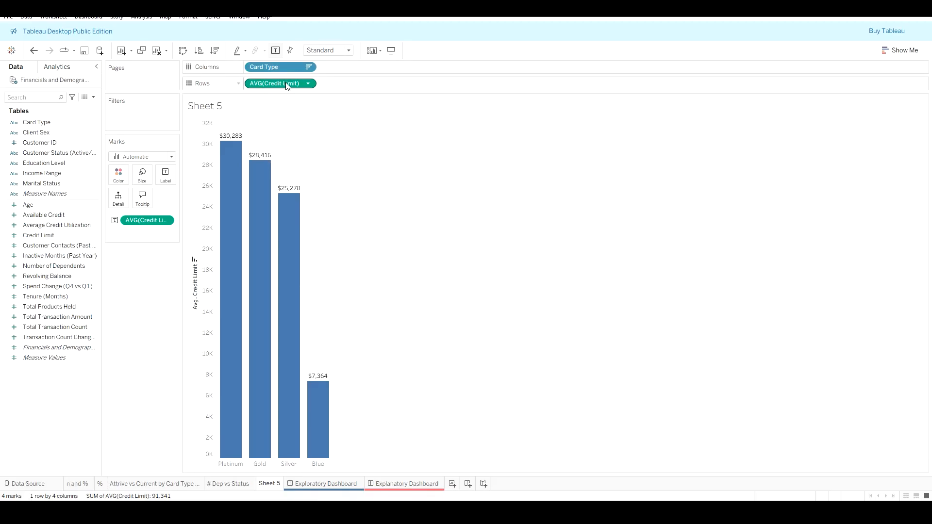
Step: Color the bars by average Credit Limit
left_click_drag(286, 85, 122, 174)
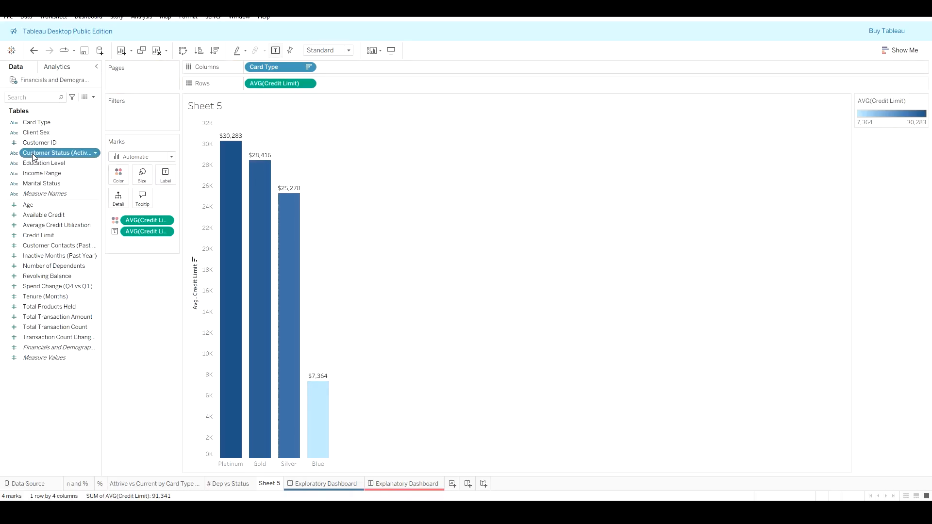
Step: Filter Customer Status to show only Existing Customer
left_click_drag(32, 153, 124, 116)
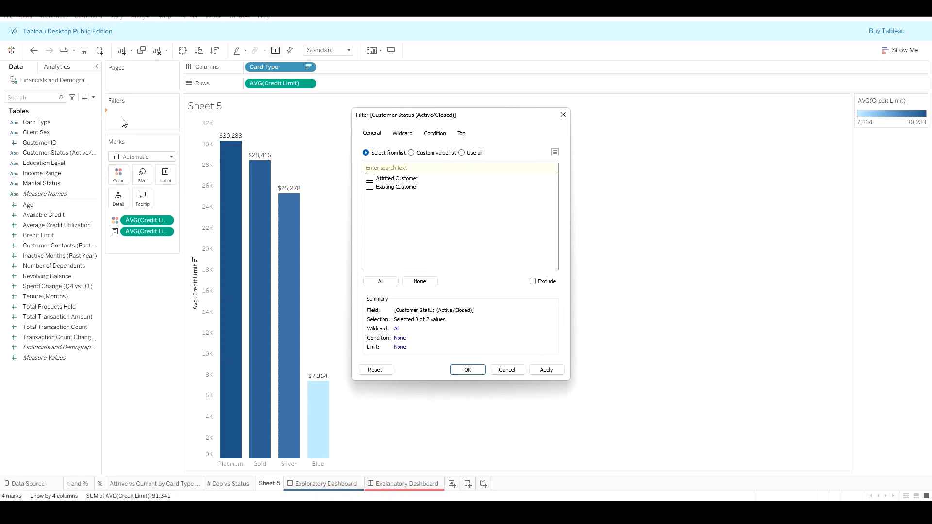
left_click(545, 370)
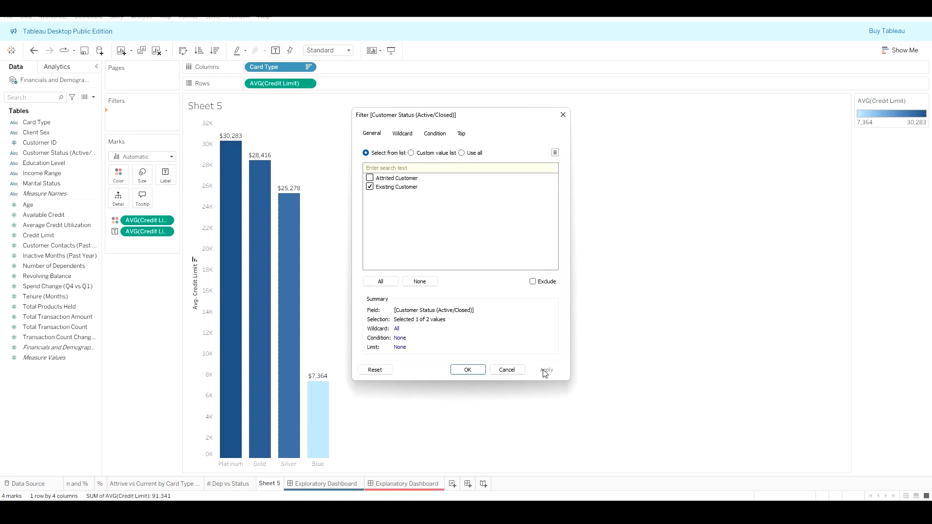
left_click(467, 371)
Step: Rename the worksheet to CL - Existing Customers
double_click(213, 108)
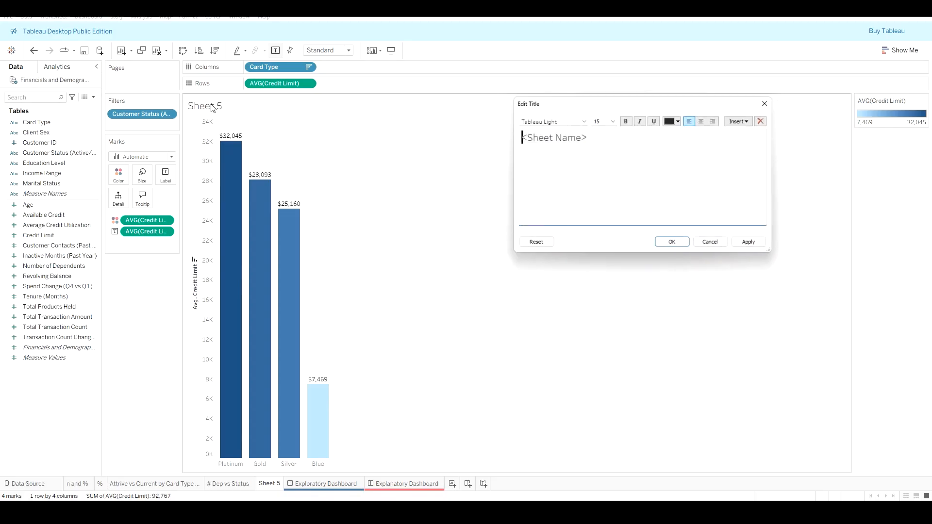
left_click(769, 102)
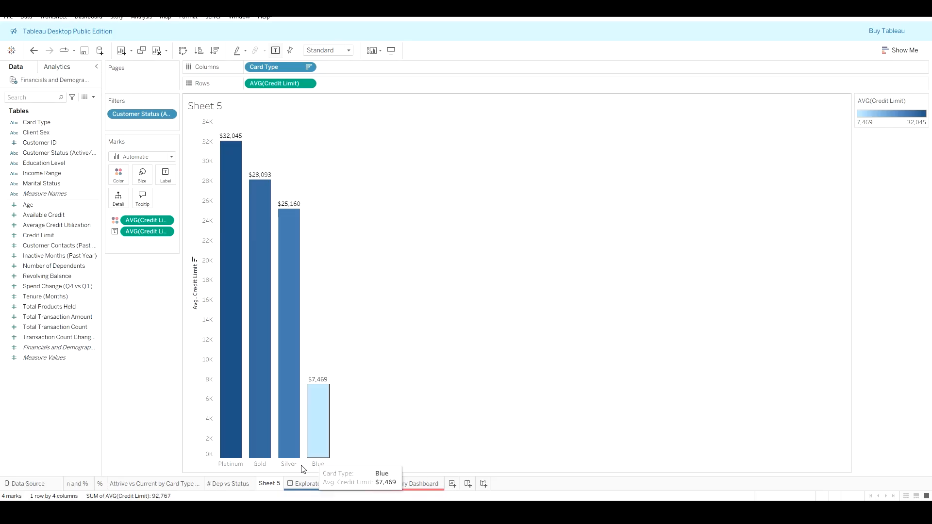
right_click(271, 484)
left_click(308, 369)
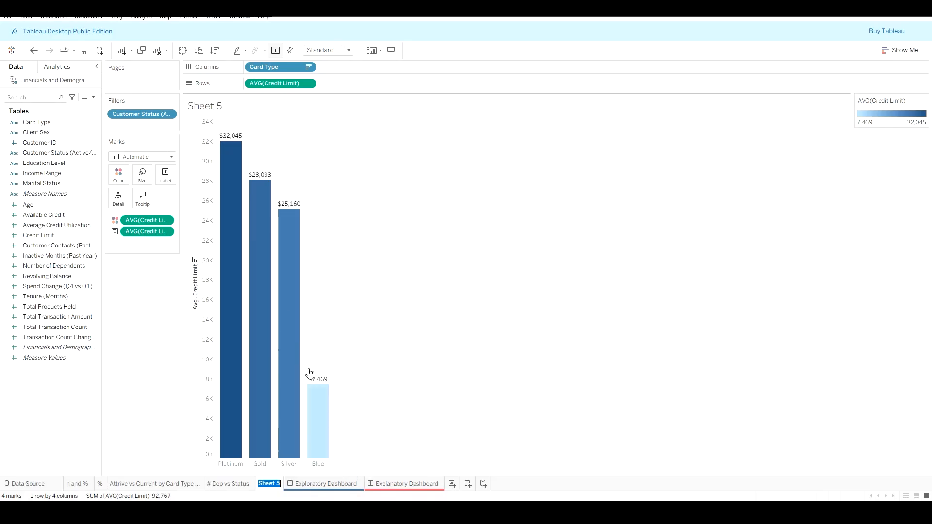
type("CL - Ex")
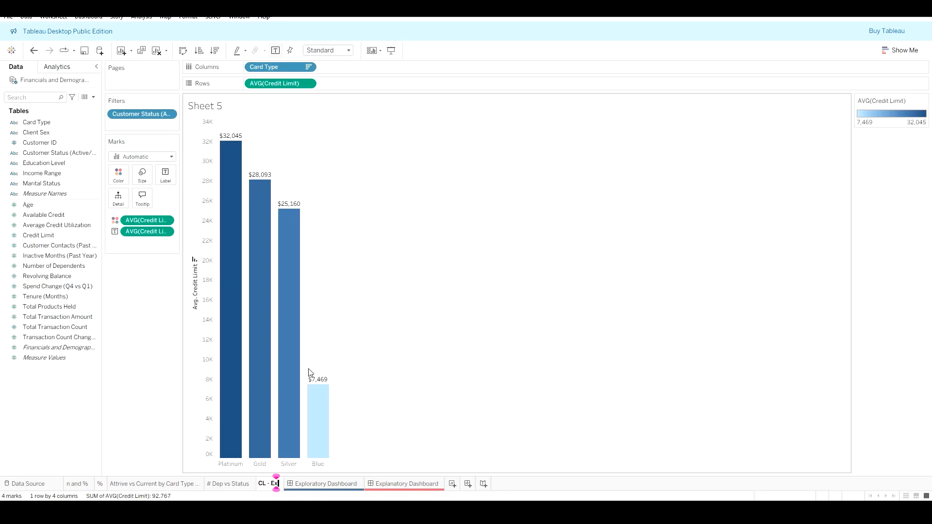
type("isting Customers")
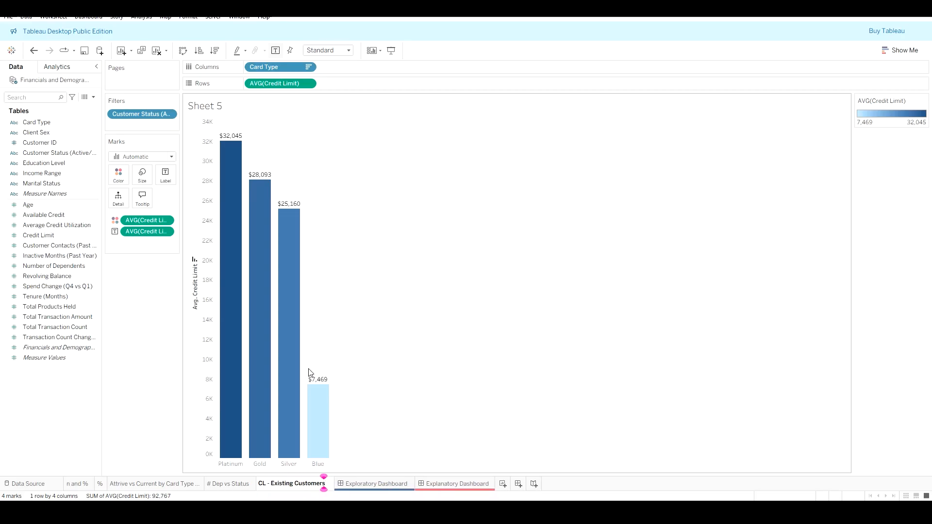
key("Return")
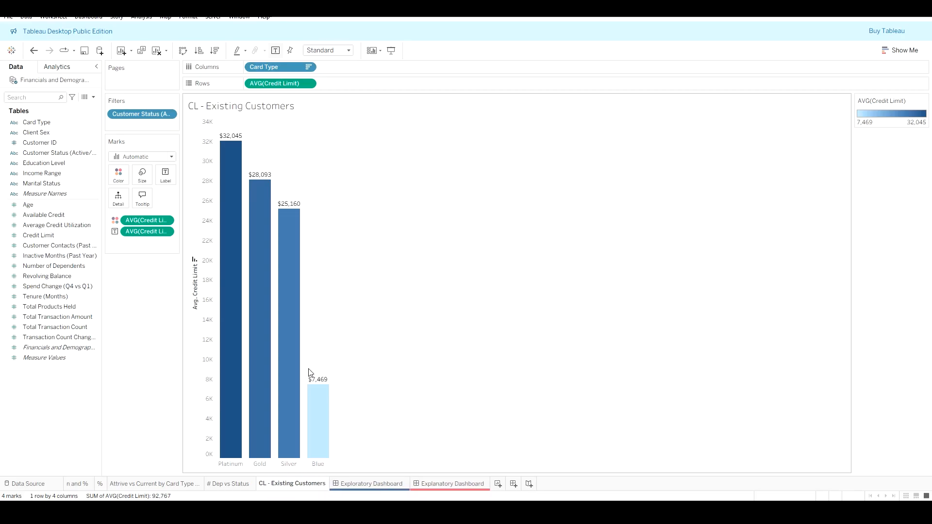
Step: Add an average line across the table and give it the custom label Avg Credit Limit = <Value>
left_click(58, 67)
left_click_drag(48, 107, 271, 135)
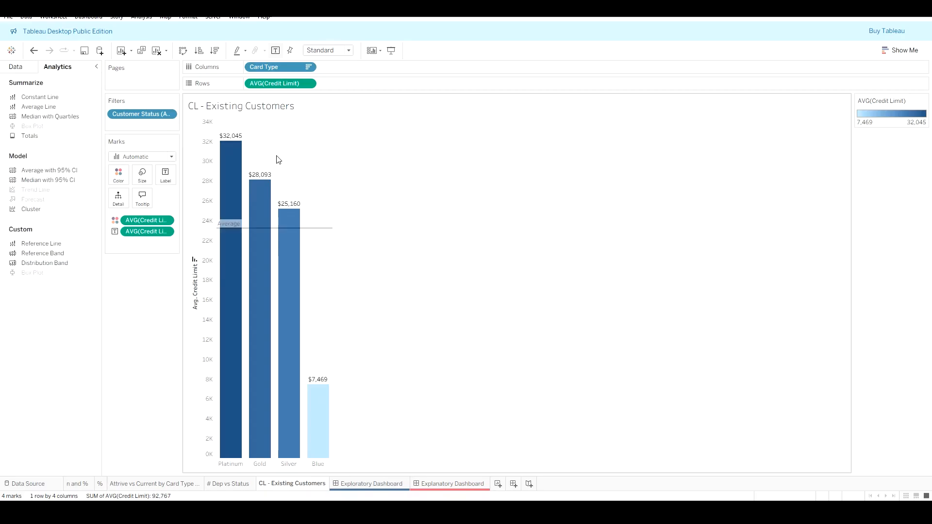
right_click(325, 232)
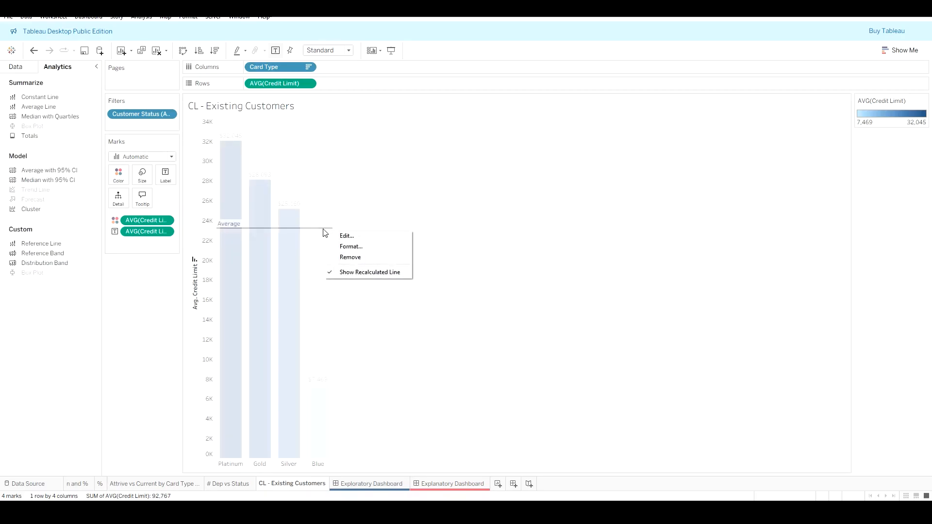
left_click(356, 236)
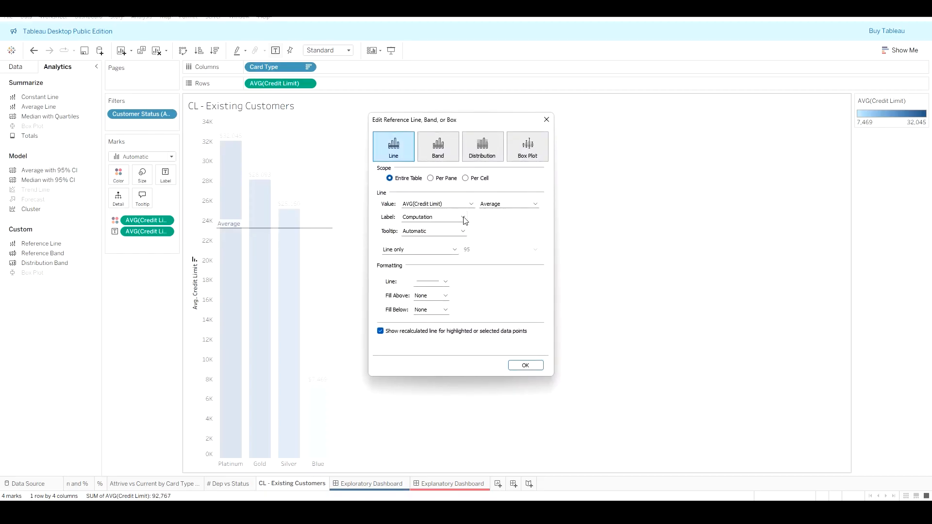
left_click(465, 218)
left_click(443, 250)
type("Avg")
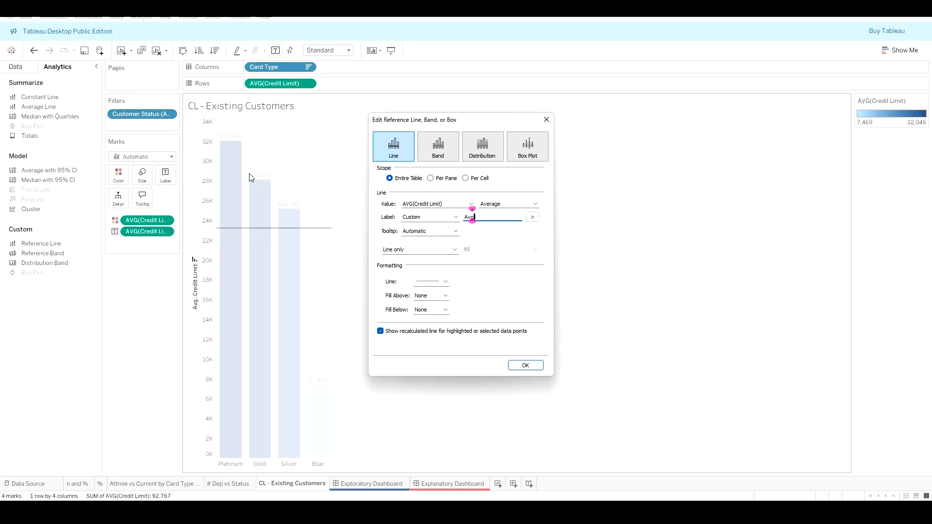
type(" Credit Limit =")
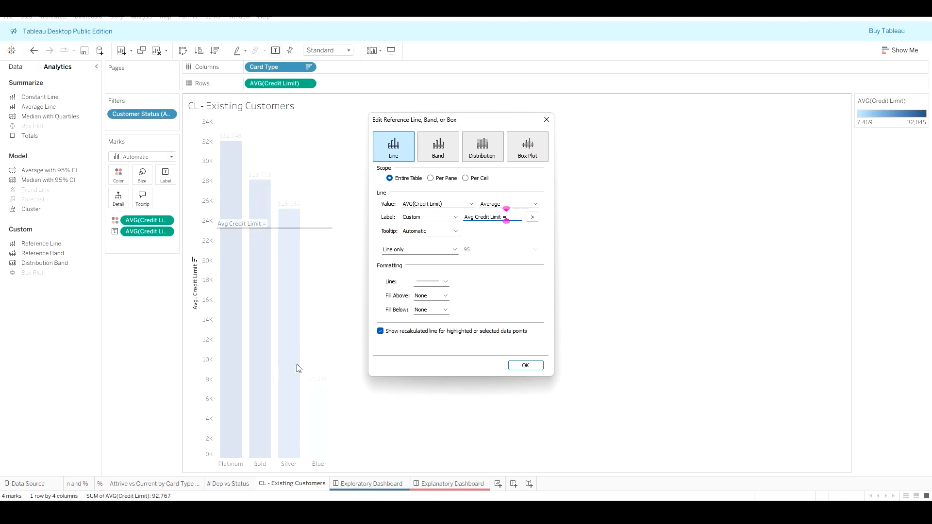
left_click(533, 217)
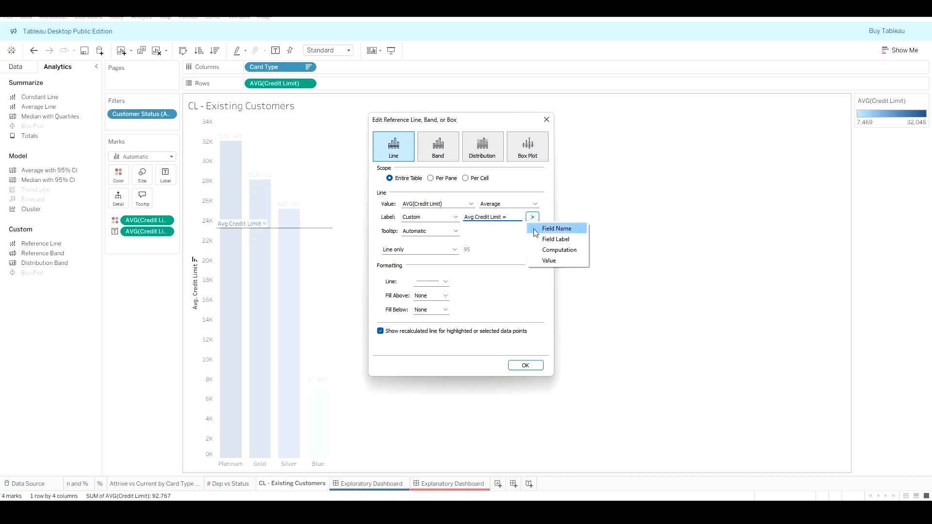
left_click(547, 261)
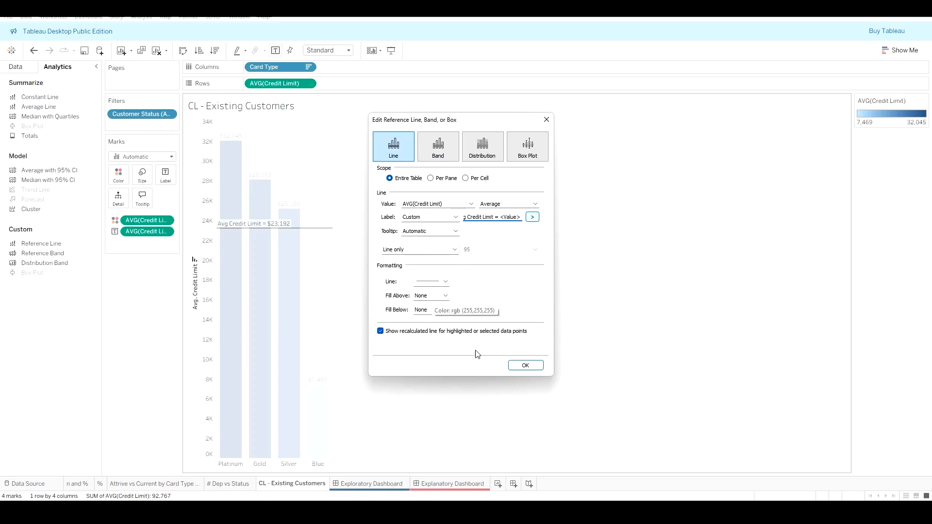
left_click(525, 365)
Step: Format the average reference line as a dotted line
right_click(313, 233)
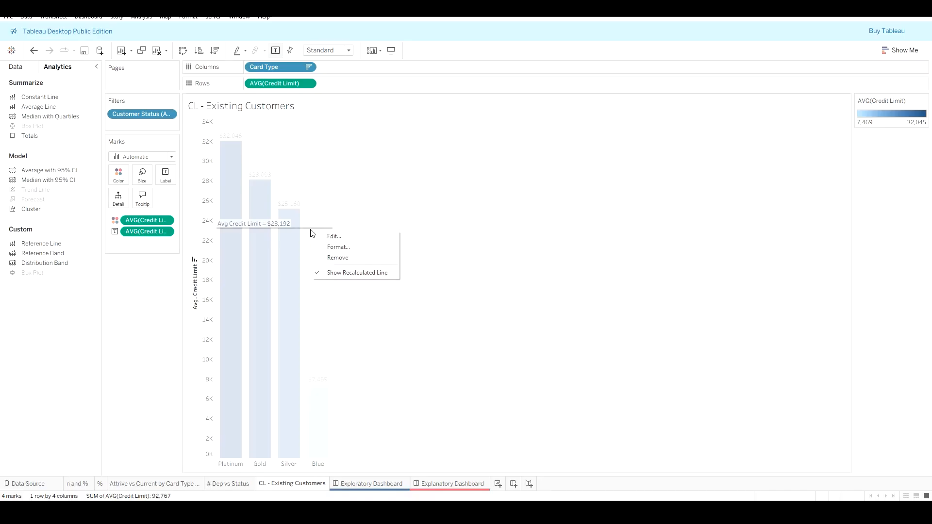
left_click(338, 247)
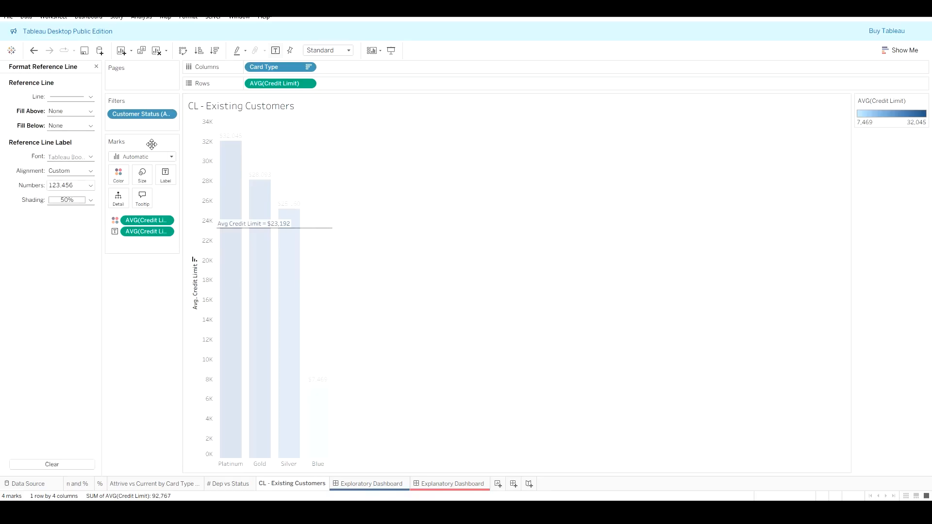
left_click(76, 97)
left_click(89, 132)
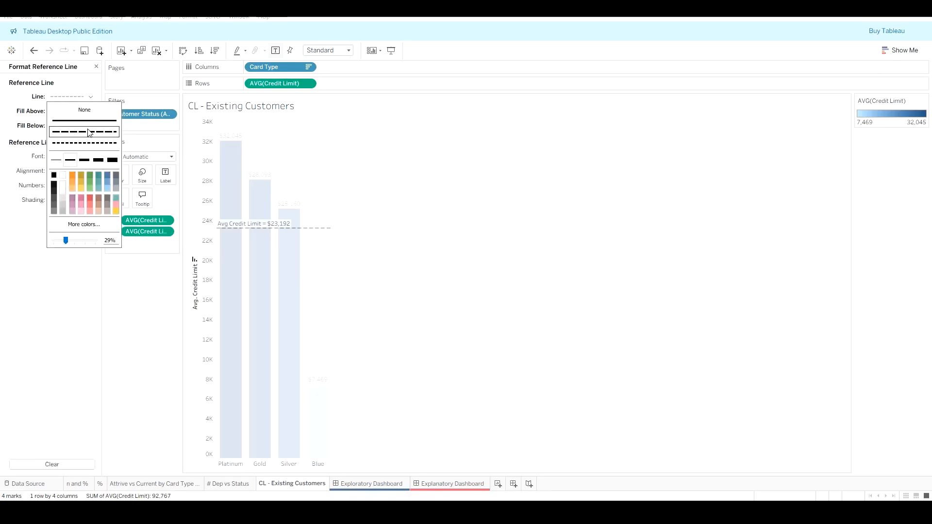
left_click(85, 143)
left_click(25, 237)
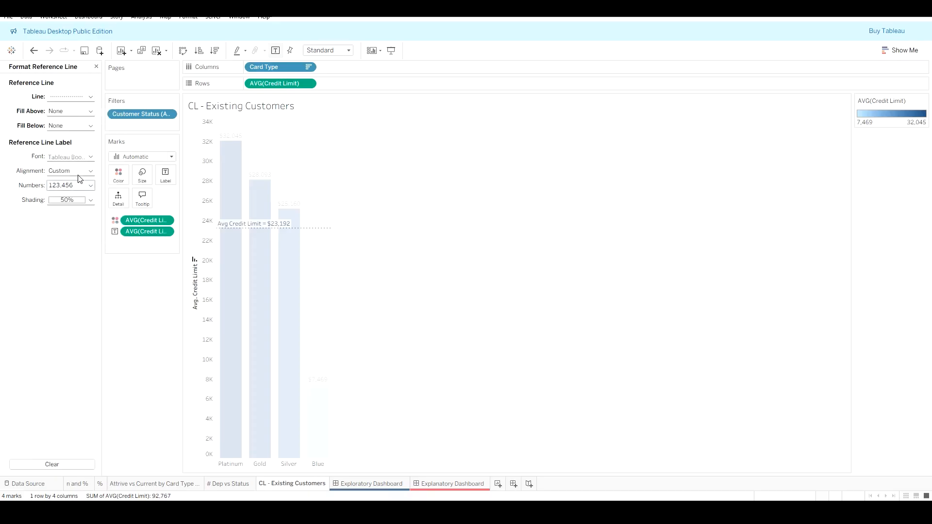
Step: Align the reference line label horizontally to the right
left_click(72, 172)
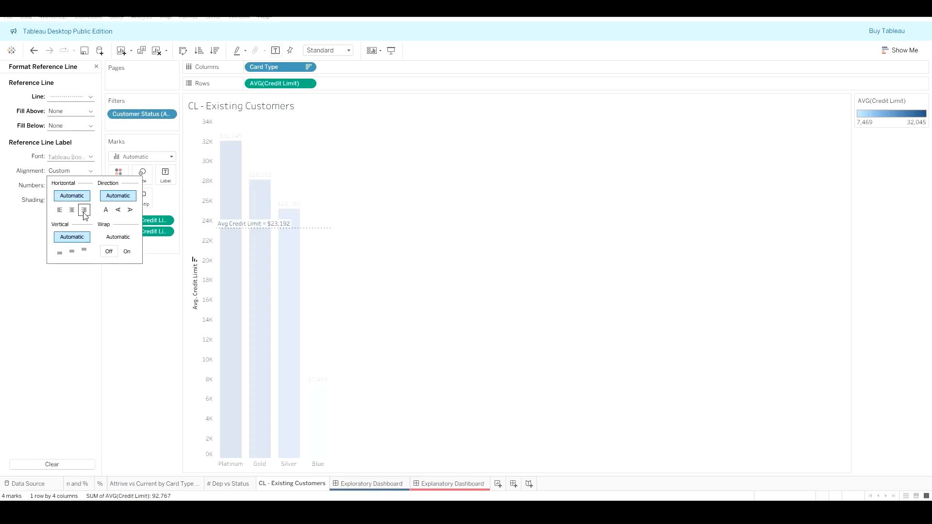
left_click(84, 211)
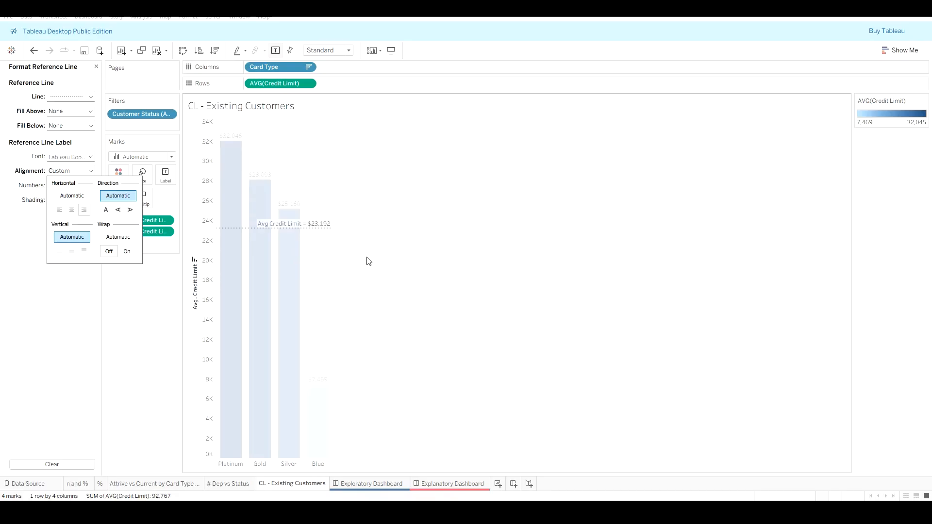
left_click(452, 250)
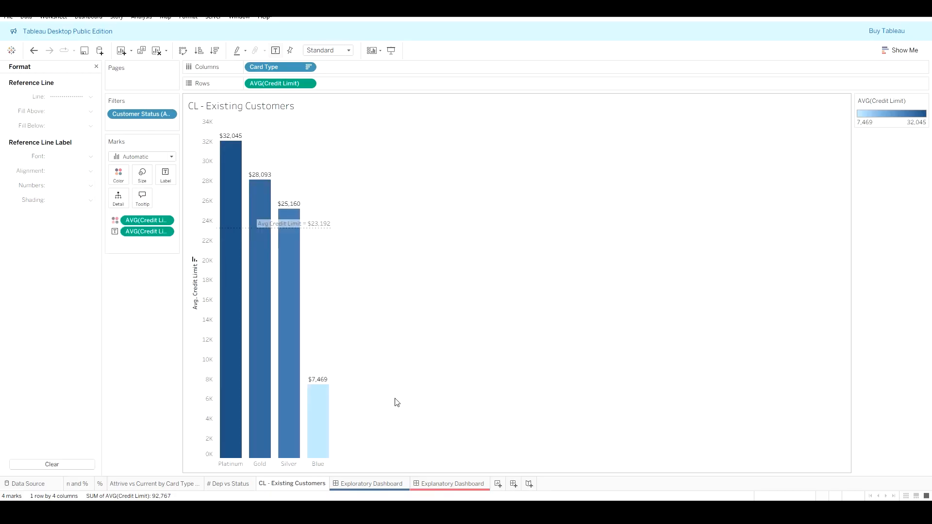
Step: Duplicate the CL - Existing Customers worksheet and rename the copy CL - Attrited Customers
right_click(289, 484)
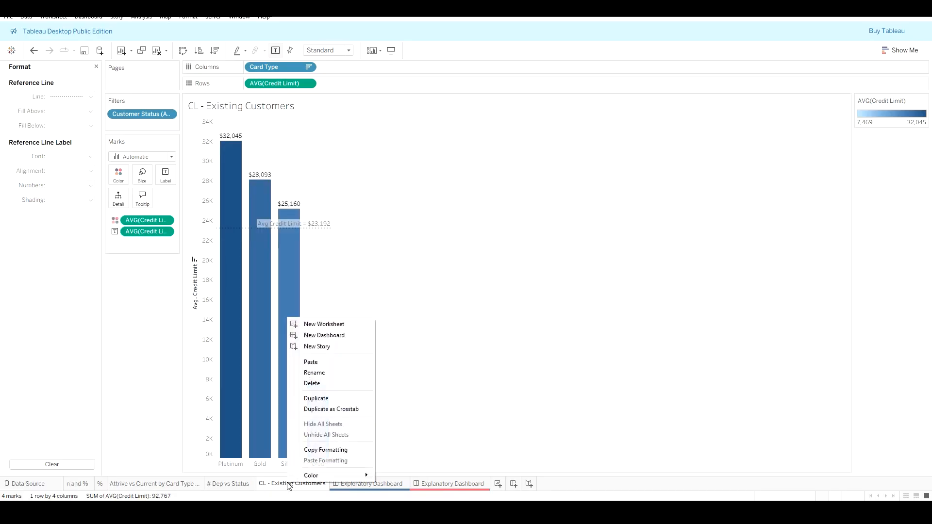
left_click(337, 399)
right_click(381, 484)
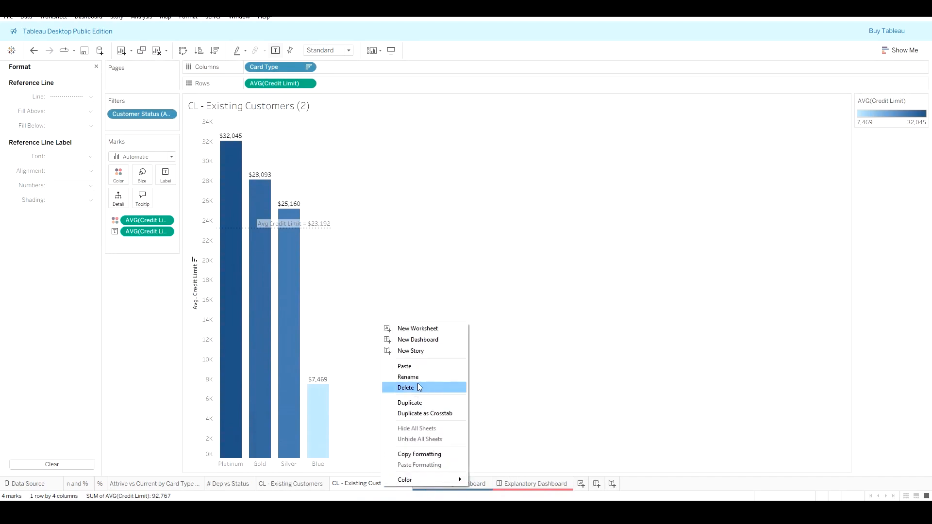
left_click(419, 379)
left_click(369, 482)
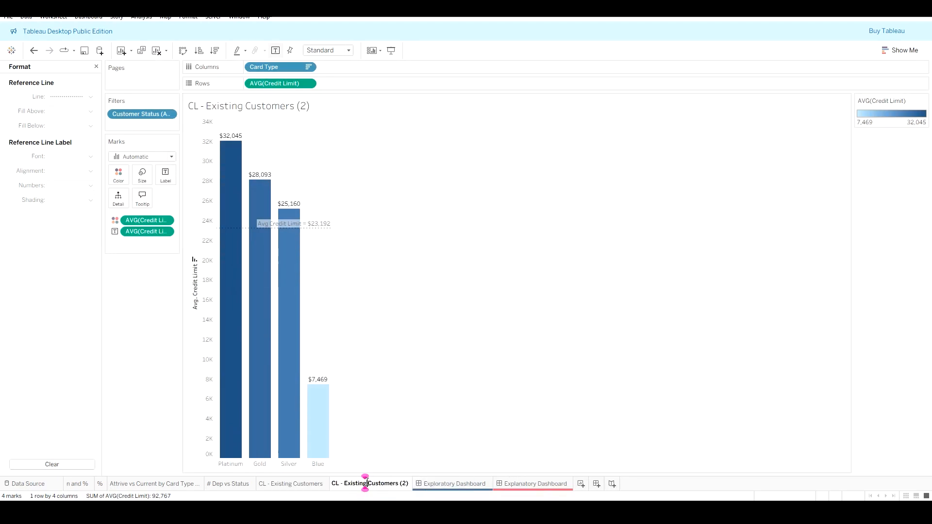
left_click_drag(367, 484, 346, 484)
type("Sttrite")
key("BackSpace")
key("BackSpace")
key("BackSpace")
key("BackSpace")
key("BackSpace")
key("BackSpace")
key("BackSpace")
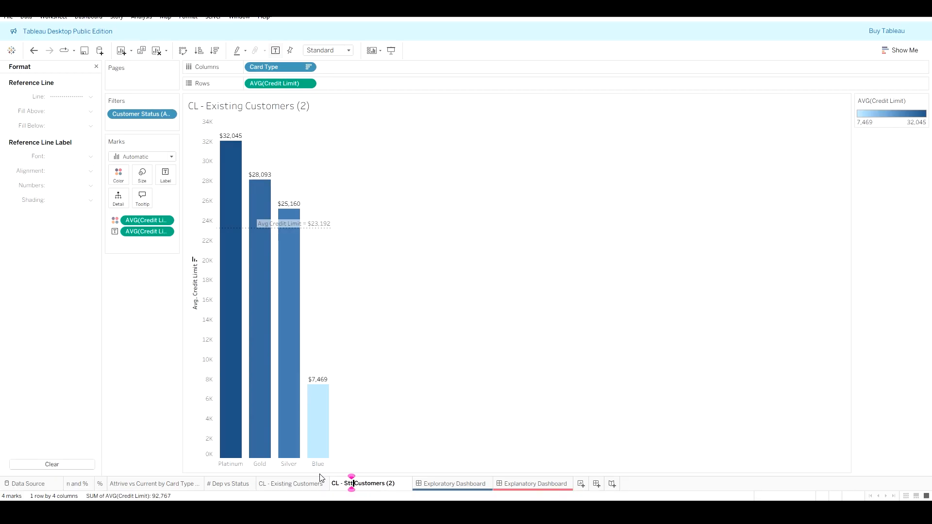
type("Attrited")
key("Right")
key("Right")
key("Right")
key("Right")
key("Right")
key("Right")
key("Right")
key("Right")
key("Right")
key("Right")
key("Right")
key("Right")
key("Right")
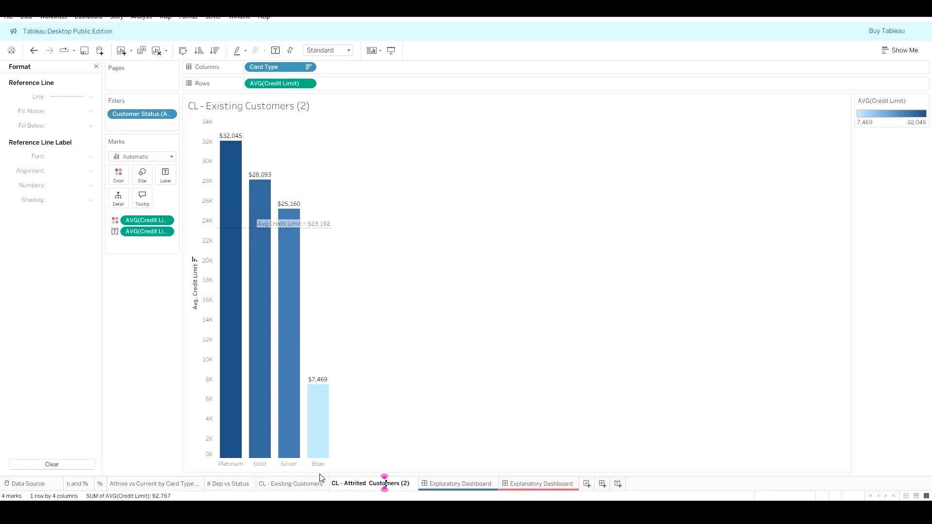
key("BackSpace")
key("BackSpace")
key("BackSpace")
key("BackSpace")
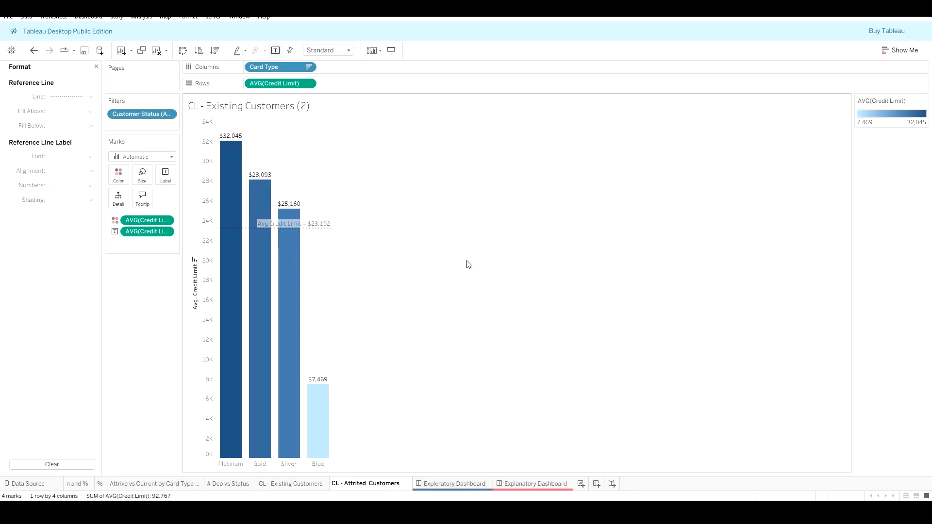
left_click(492, 265)
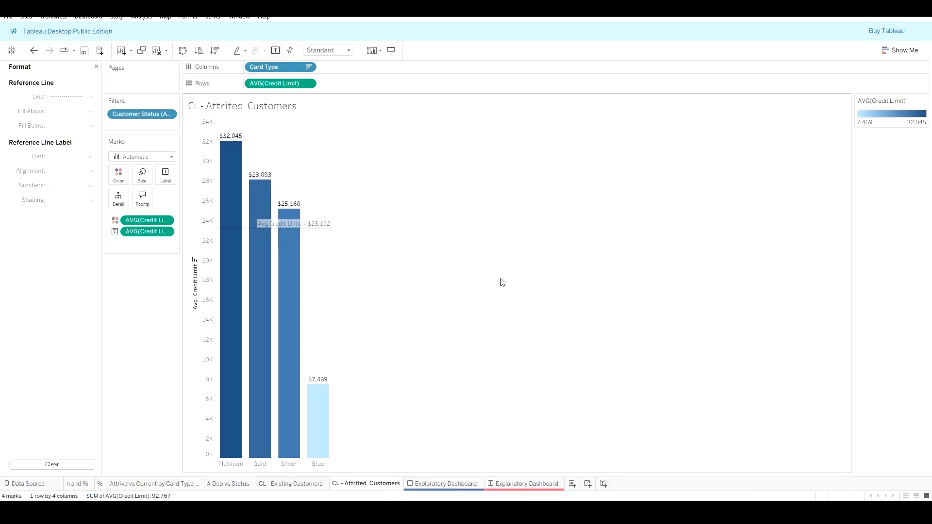
Step: Edit the Customer Status filter on the new sheet to keep only Attrited Customer
left_click(169, 115)
left_click(165, 126)
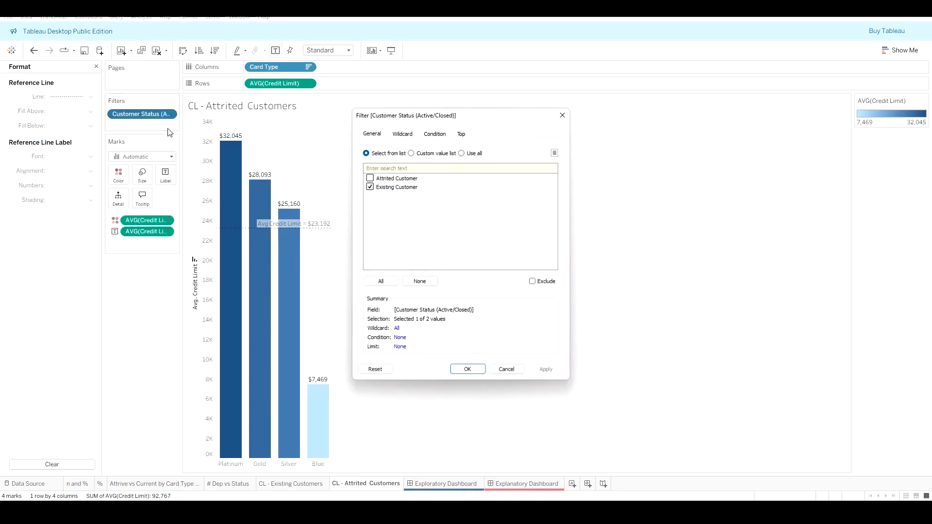
left_click(371, 179)
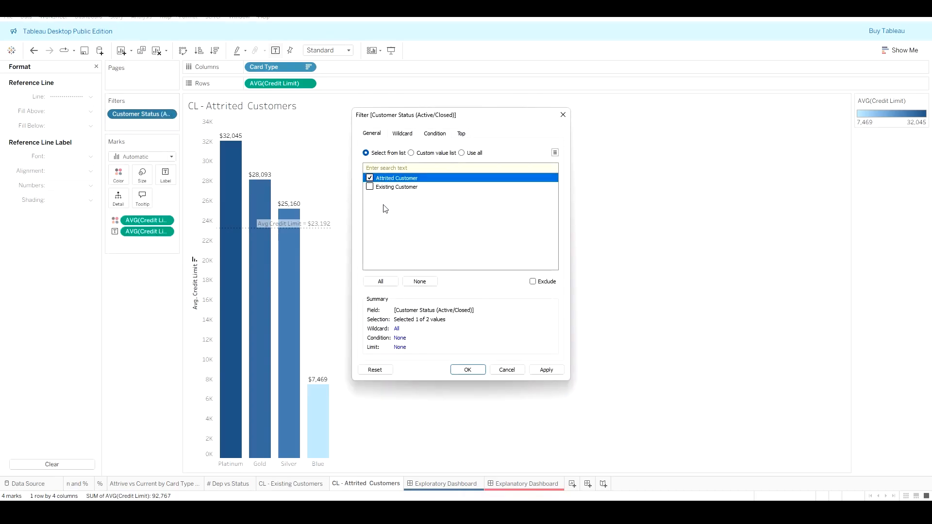
left_click(546, 370)
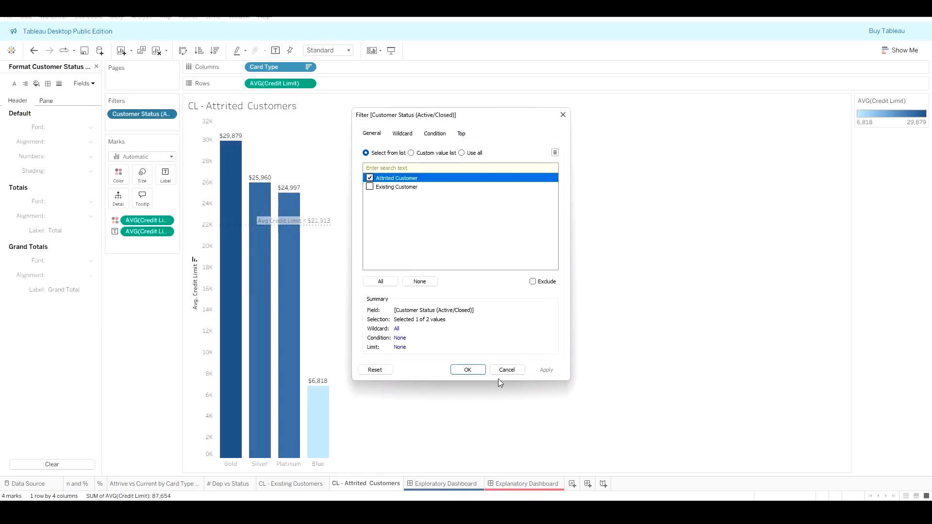
left_click(469, 370)
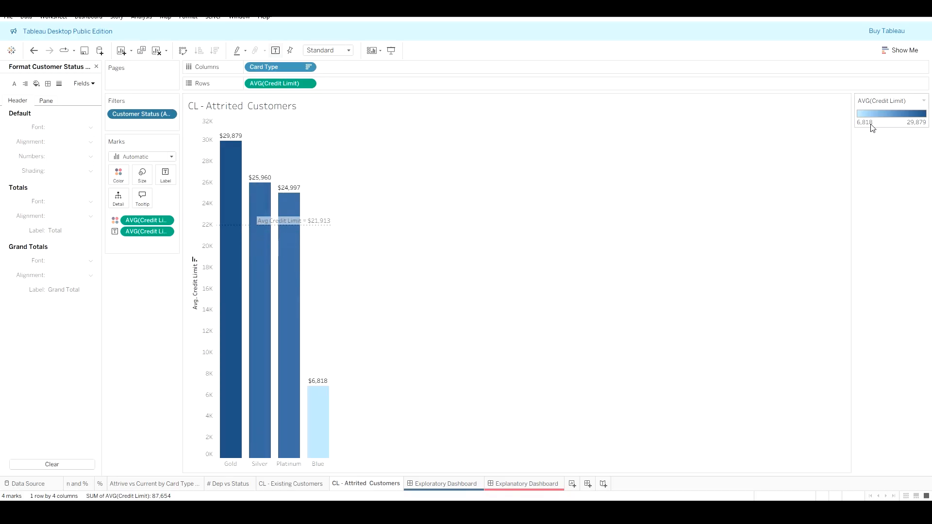
Step: Set the CL - Existing Customers value axis to a custom range from 0 to 35,000
left_click(309, 485)
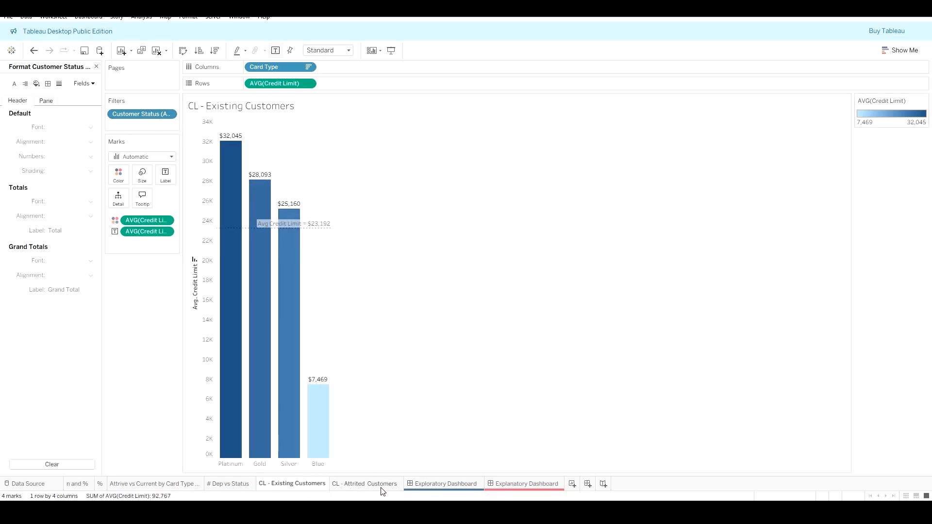
left_click(382, 486)
left_click(313, 485)
left_click(364, 486)
left_click(301, 486)
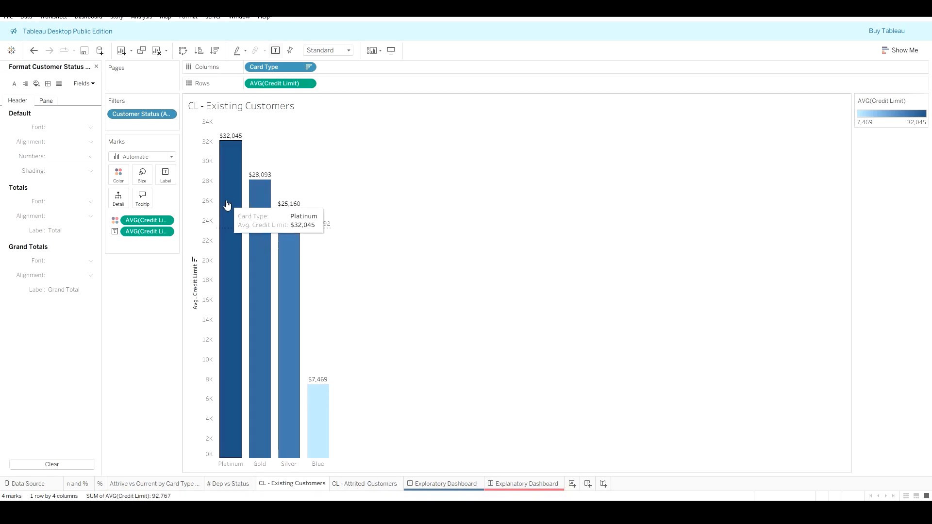
right_click(206, 202)
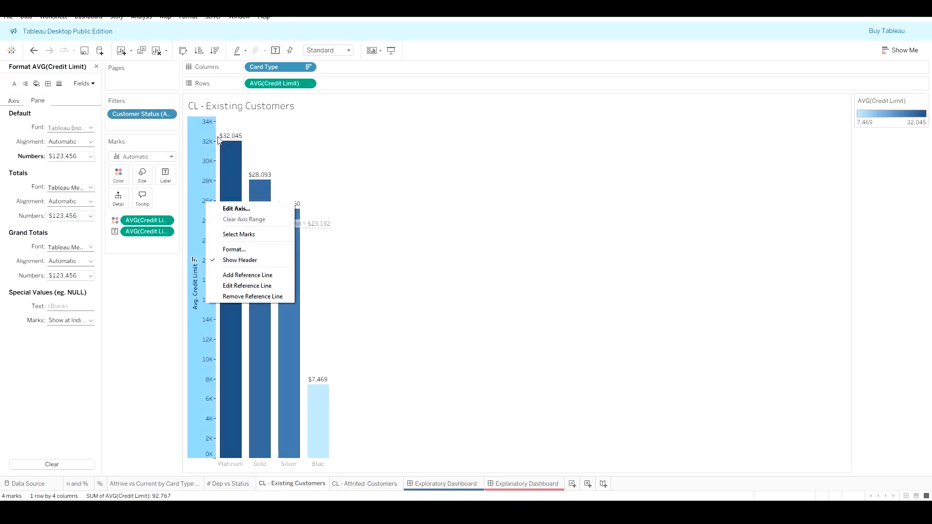
left_click(236, 209)
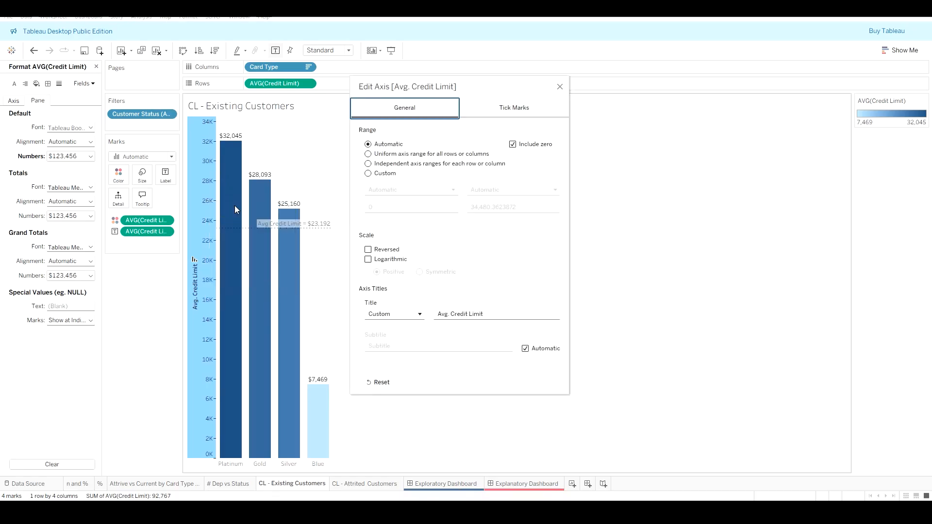
left_click(372, 175)
left_click(490, 208)
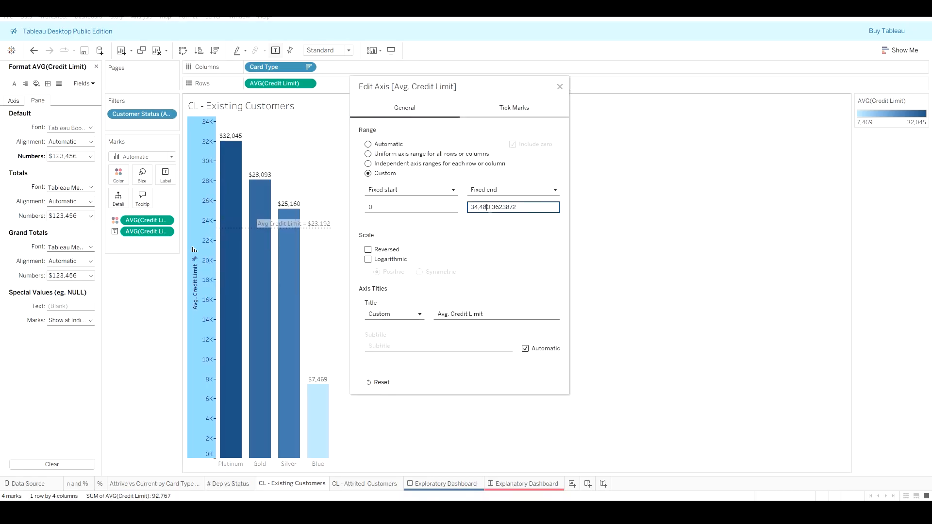
left_click_drag(516, 209, 476, 209)
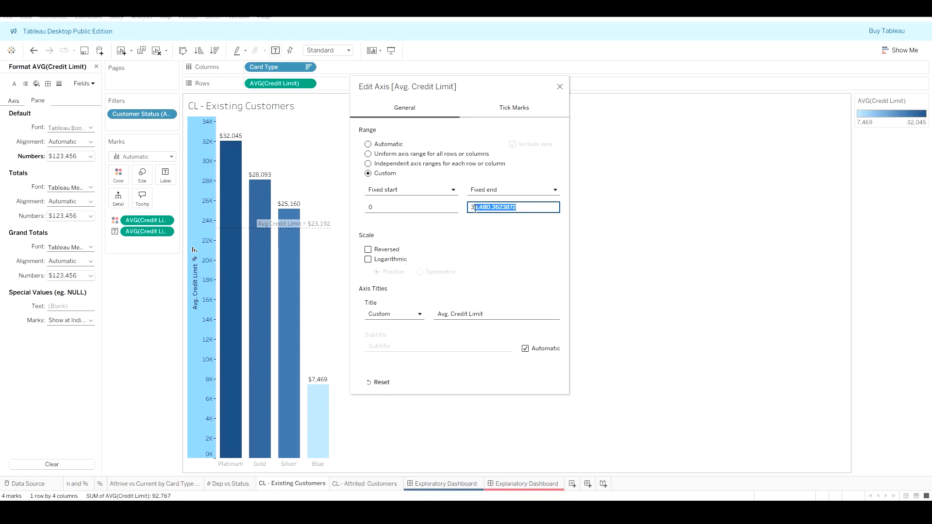
type("5")
left_click(531, 236)
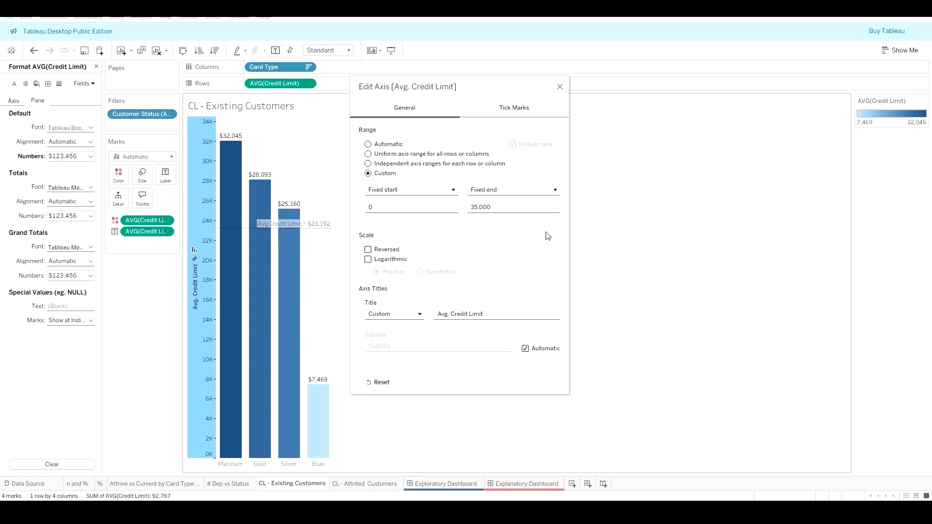
left_click(560, 90)
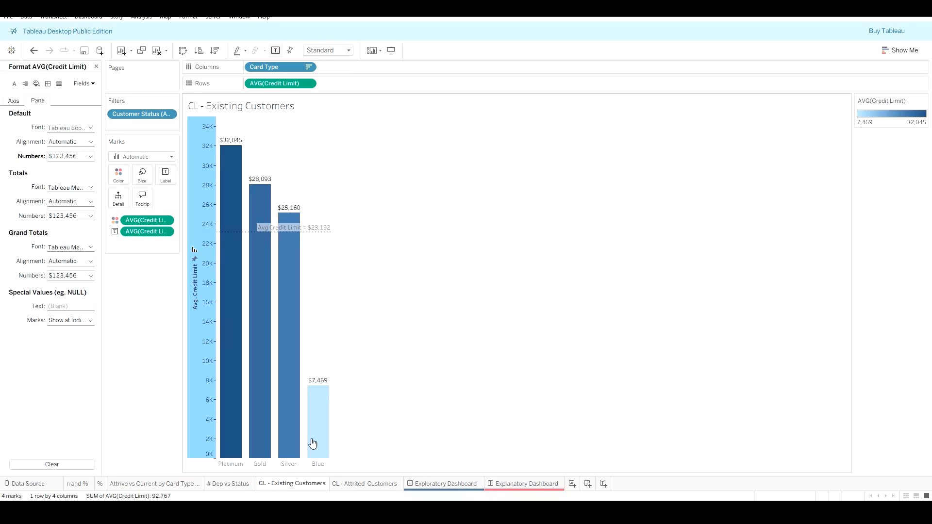
Step: Set the CL - Attrited Customers value axis to a custom range from 0 to 35000
left_click(364, 485)
right_click(364, 485)
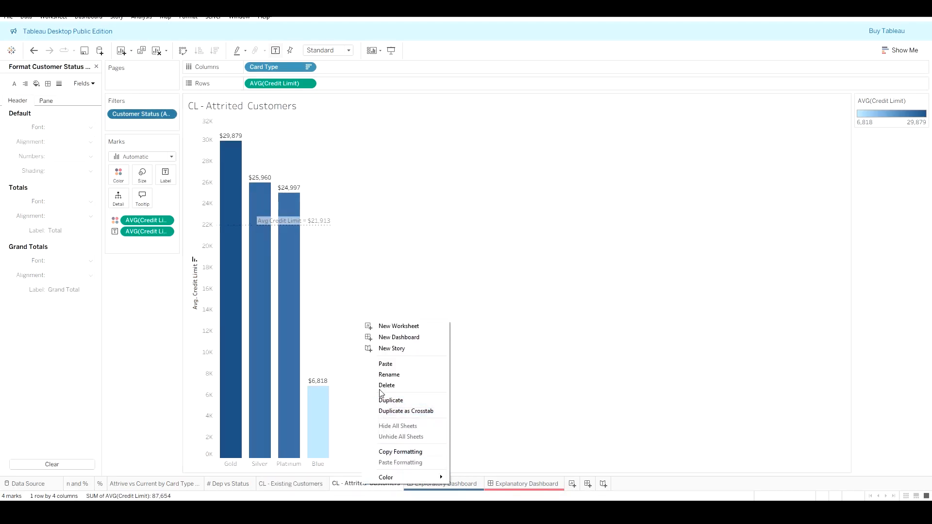
left_click(208, 203)
right_click(208, 203)
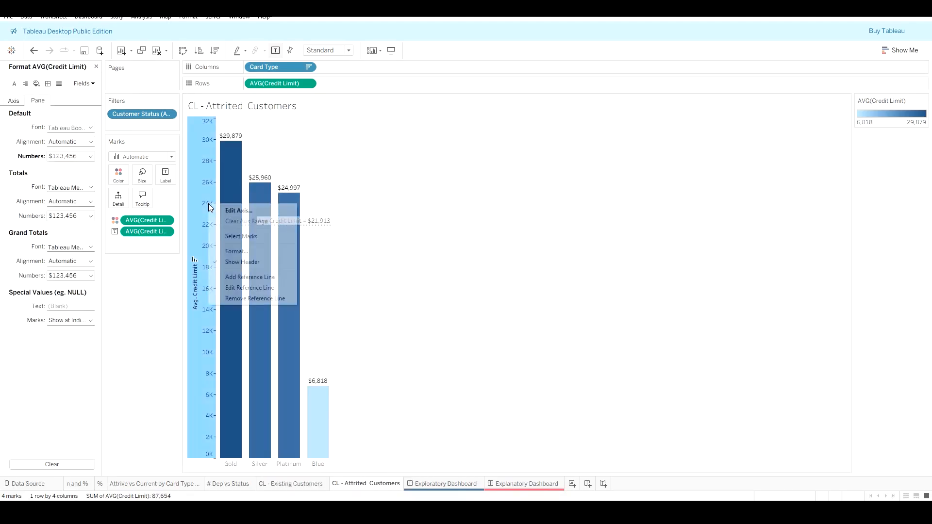
left_click(231, 208)
left_click(368, 173)
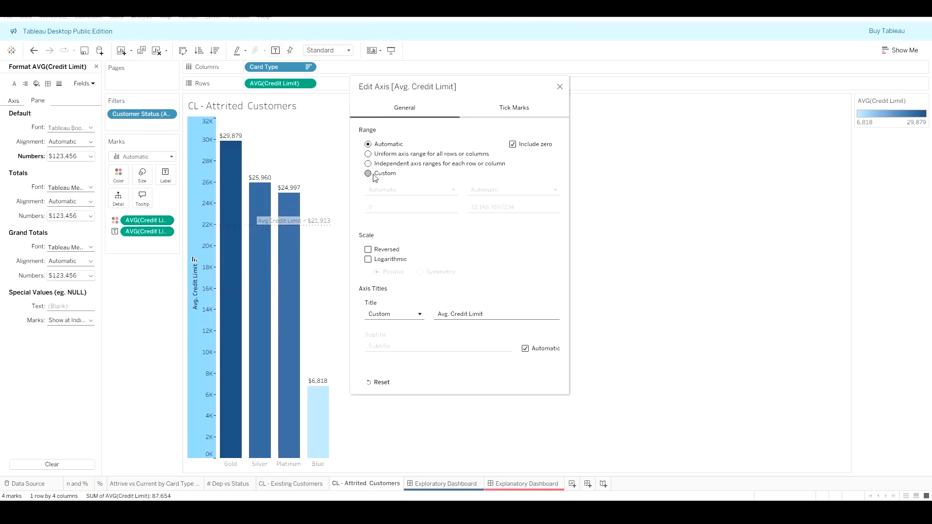
left_click(536, 208)
type("35000")
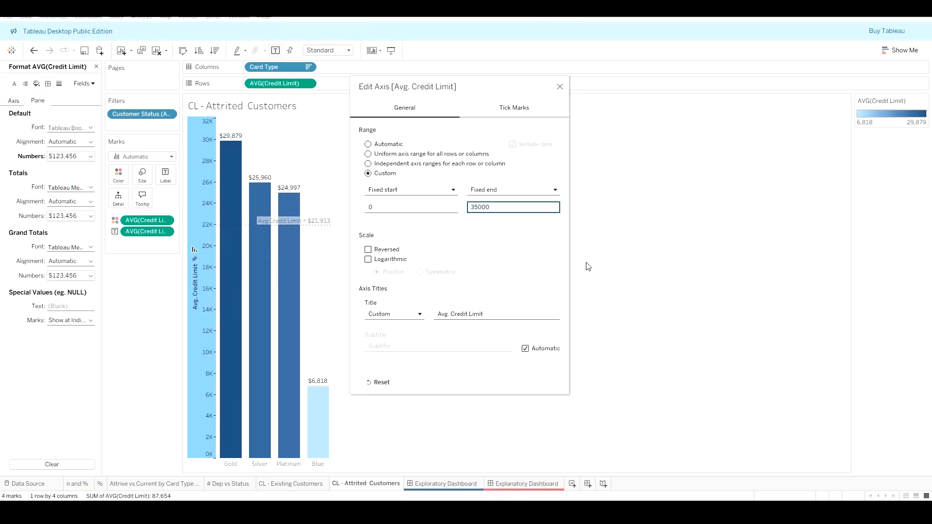
left_click(560, 87)
left_click(561, 336)
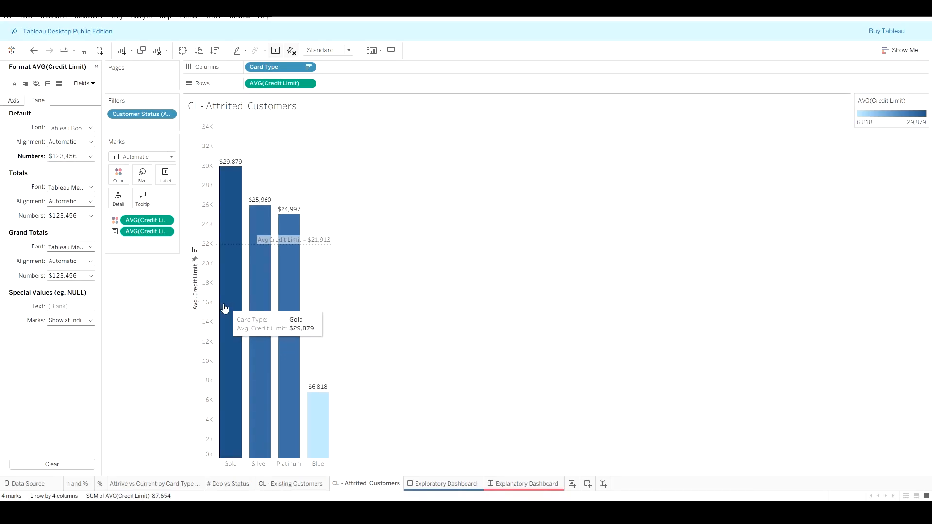
Step: Switch between the two credit limit worksheets to compare their axes and bars
left_click(293, 487)
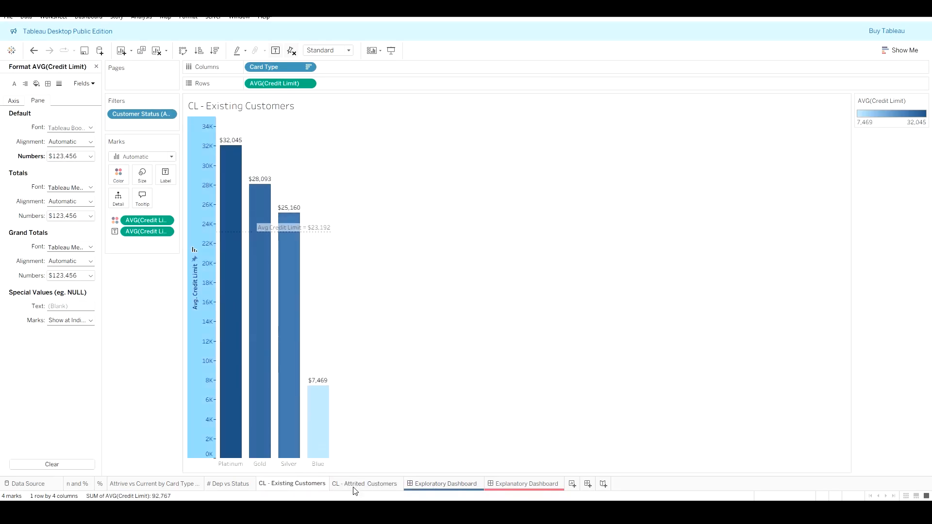
left_click(354, 487)
left_click(299, 487)
left_click(356, 487)
left_click(303, 486)
left_click(346, 486)
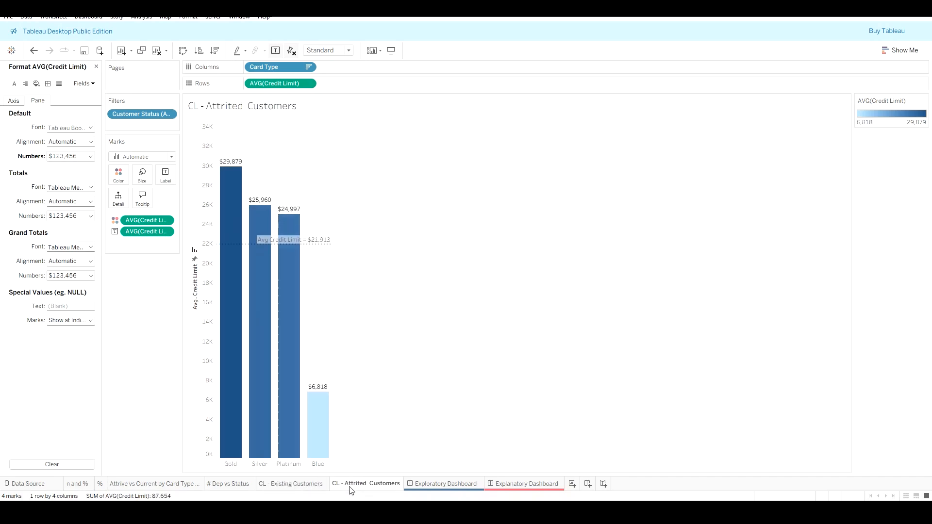
left_click(293, 486)
left_click(348, 486)
left_click(321, 486)
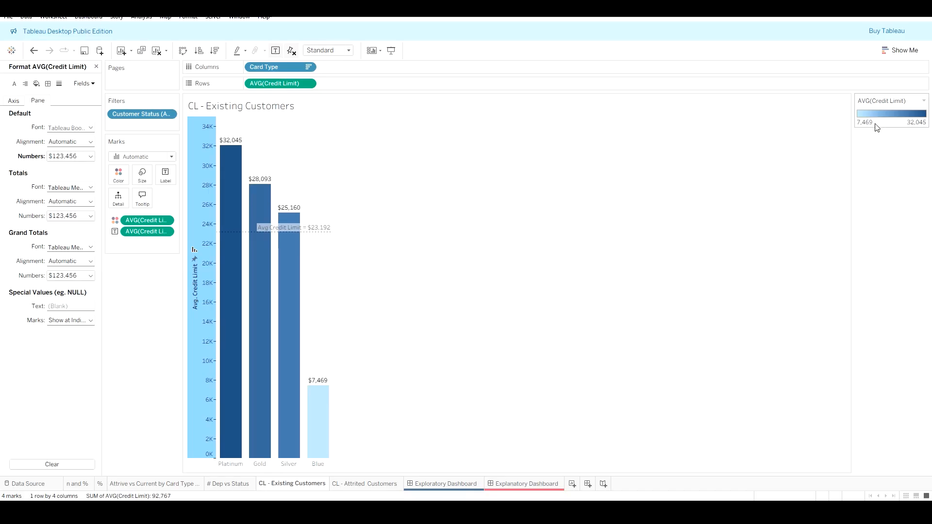
Step: Set the color legend's start to a custom value of 7500 on CL - Existing Customers
left_click(924, 101)
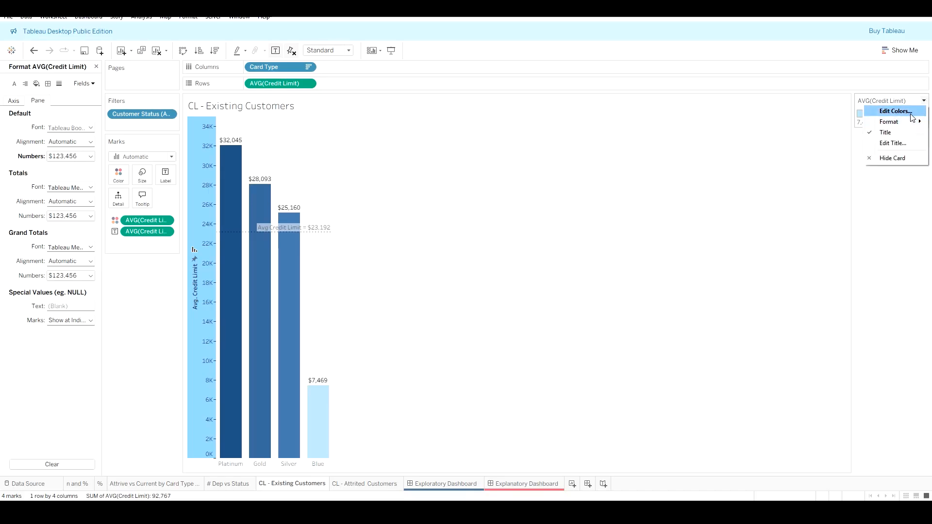
left_click(889, 109)
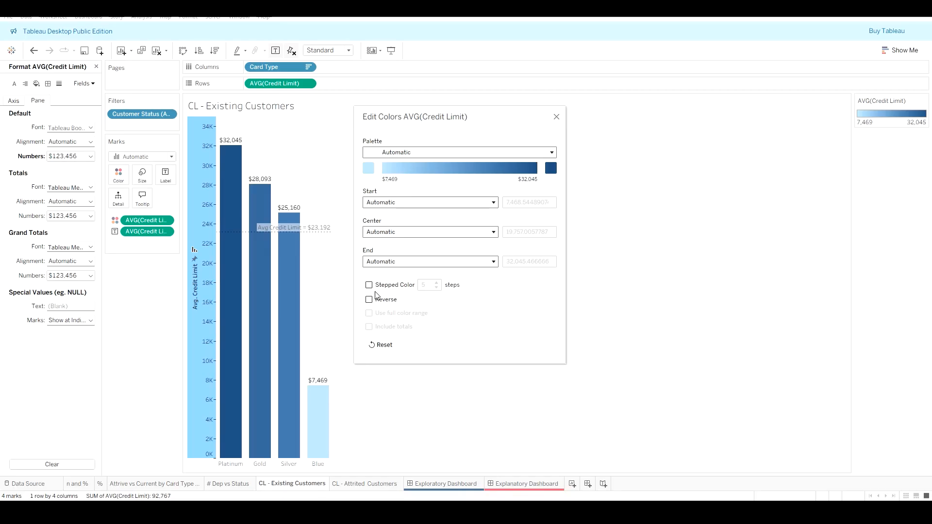
left_click(393, 202)
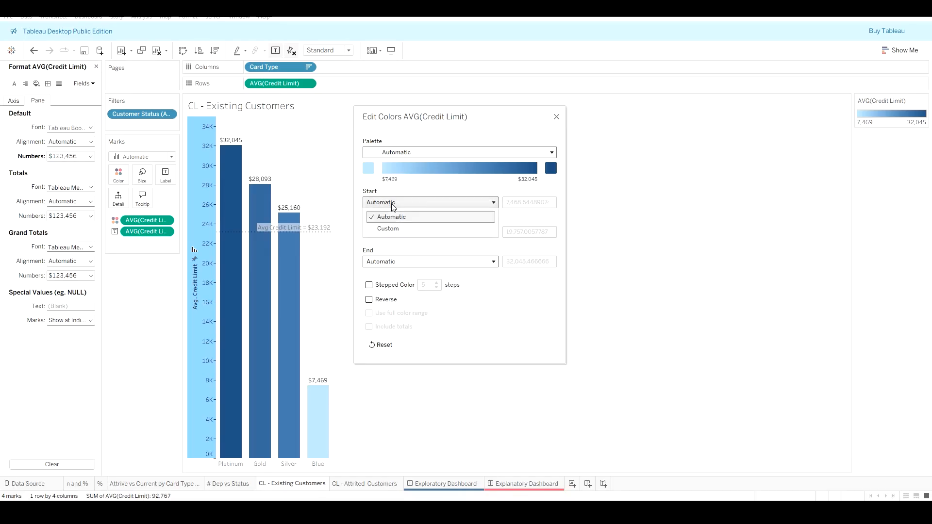
left_click(433, 227)
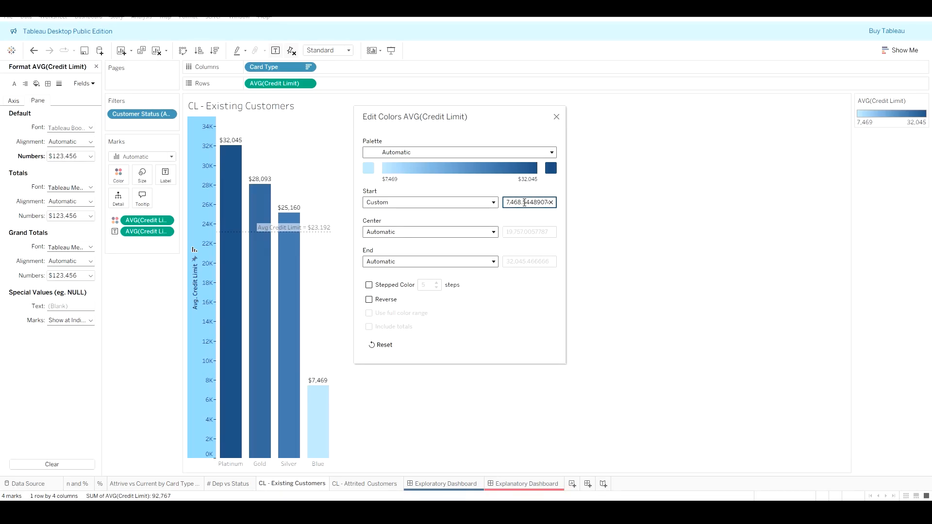
left_click_drag(508, 203, 554, 199)
type("7500")
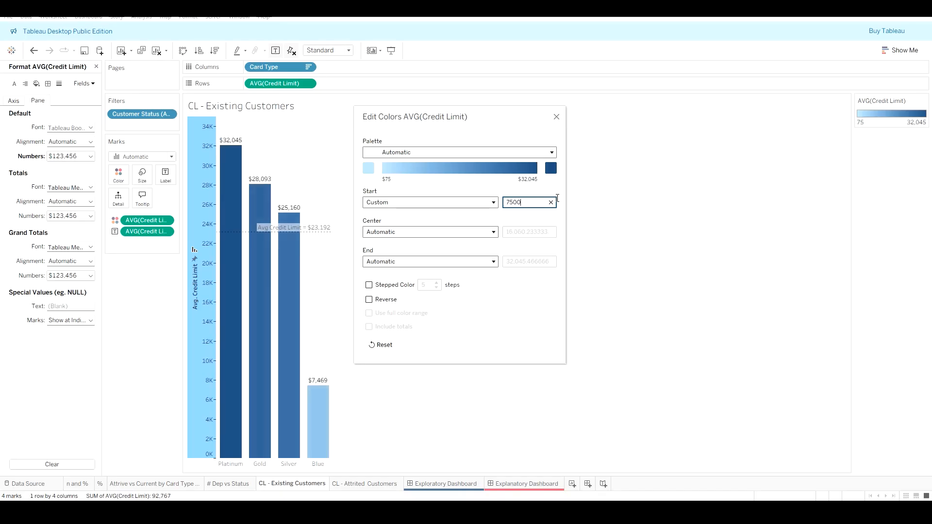
left_click(538, 222)
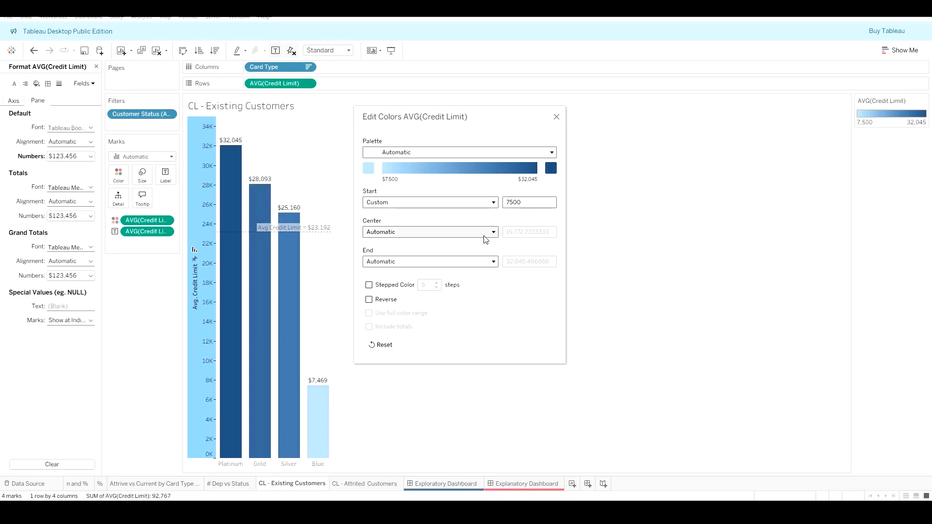
Step: Set the color legend's end to a custom value of 32,000 on CL - Existing Customers and close the dialog
left_click(484, 260)
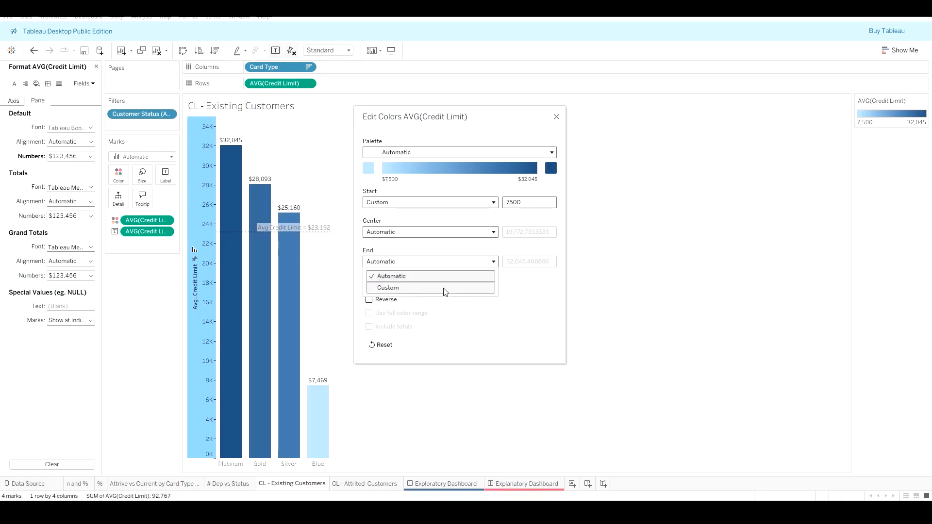
left_click(444, 288)
left_click(516, 262)
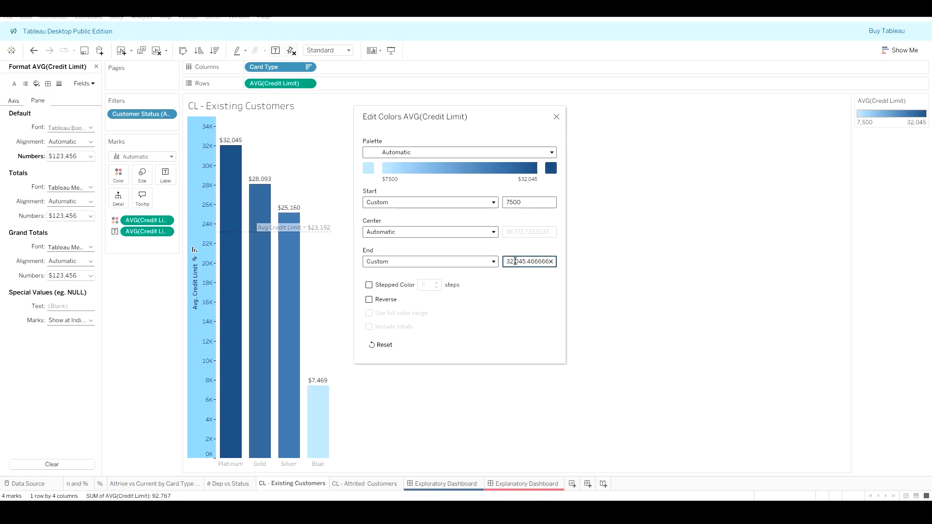
left_click_drag(516, 262, 574, 268)
type(",000")
key("Return")
left_click(556, 119)
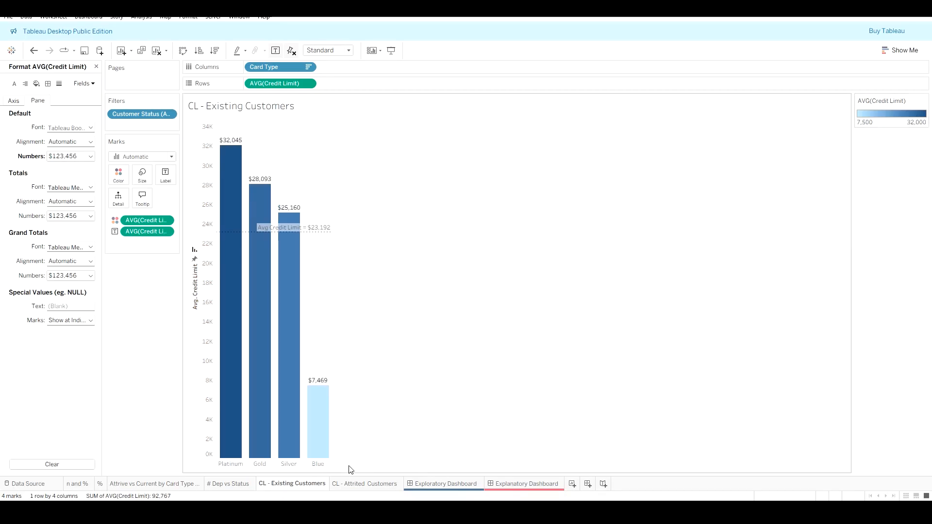
Step: On CL - Attrited Customers, edit the color legend and set its start to a custom value of 7500
left_click(360, 484)
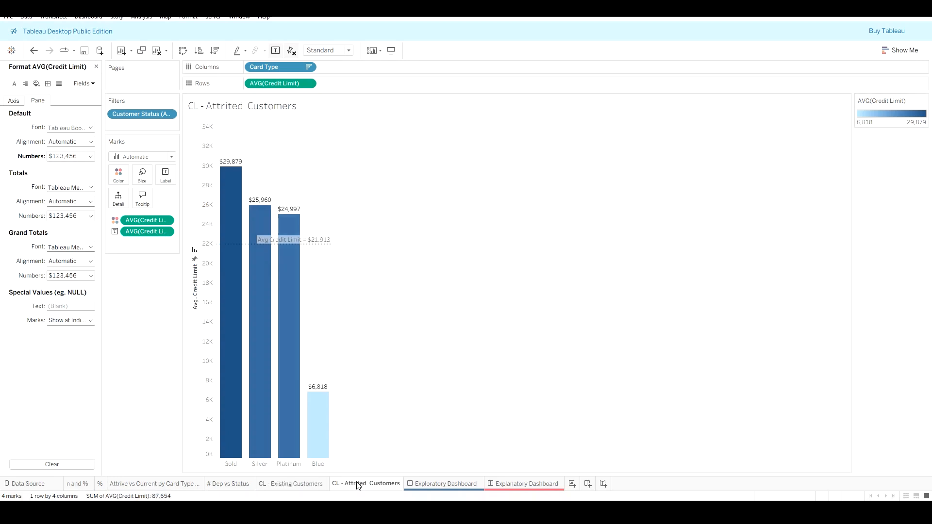
left_click(925, 100)
left_click(903, 109)
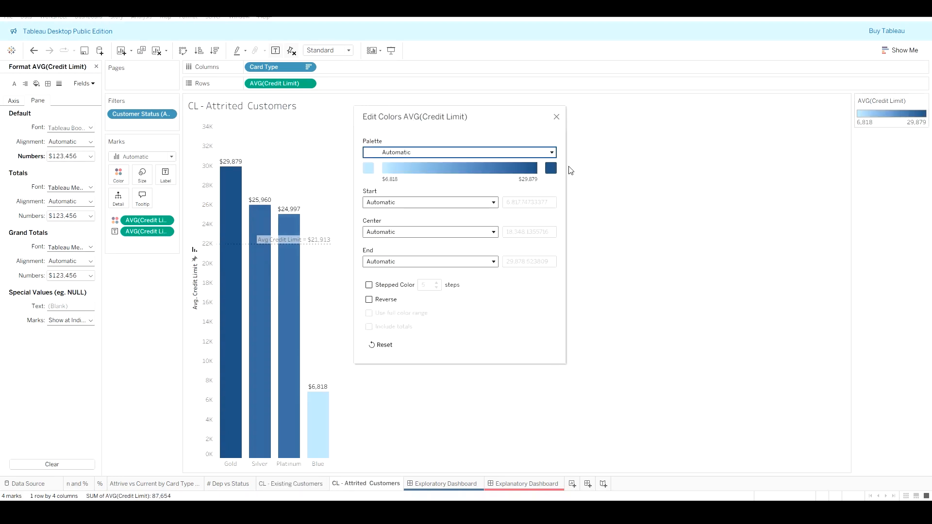
left_click(469, 203)
left_click(428, 225)
left_click(531, 202)
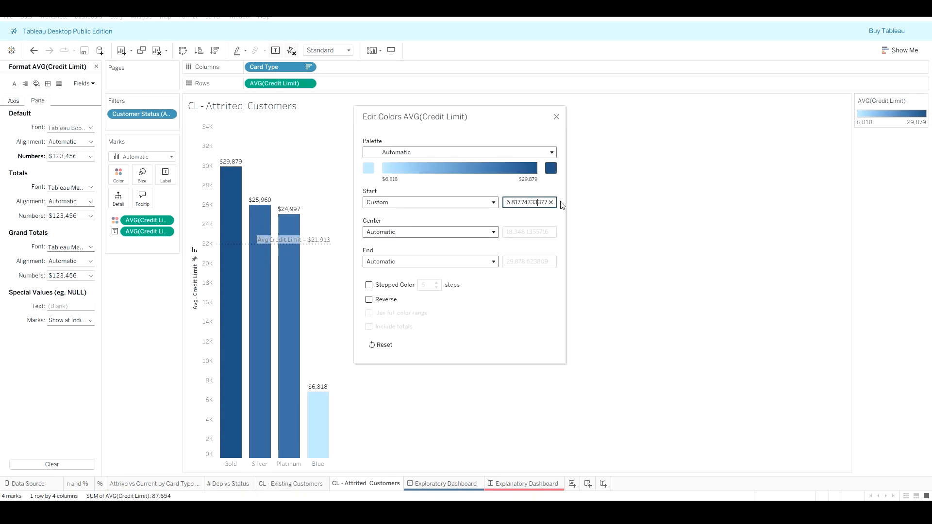
triple_click(537, 203)
type("32,000")
key("Return")
type("750")
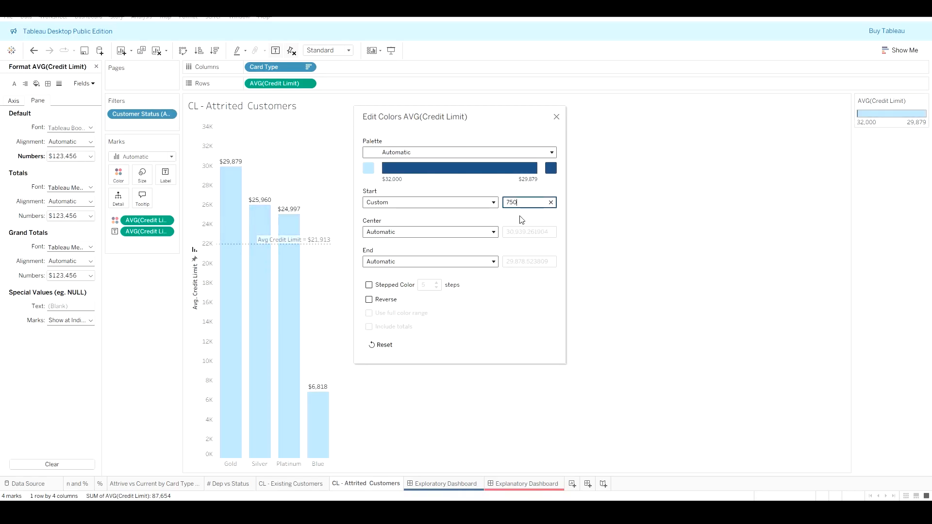
type("0")
Step: Set the color legend's end to a custom value of 32000 and close the color editor
left_click(456, 262)
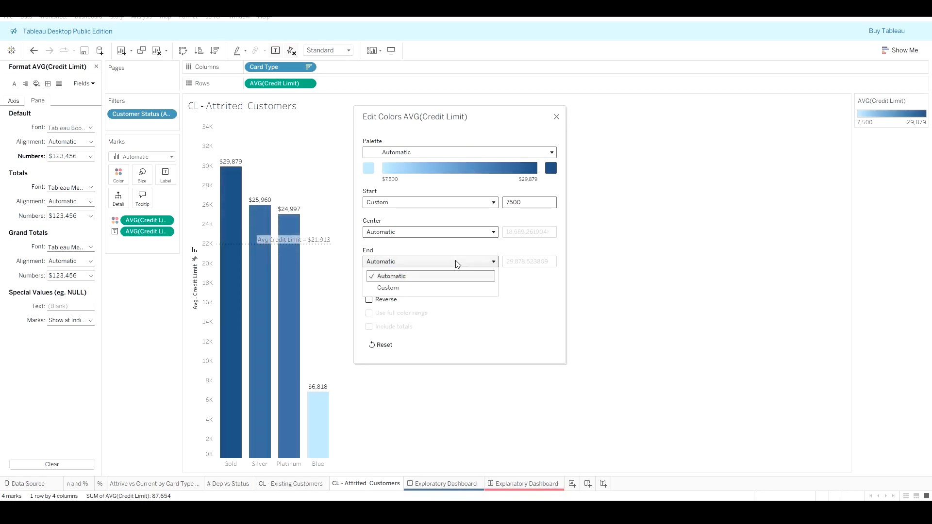
left_click(396, 286)
double_click(536, 262)
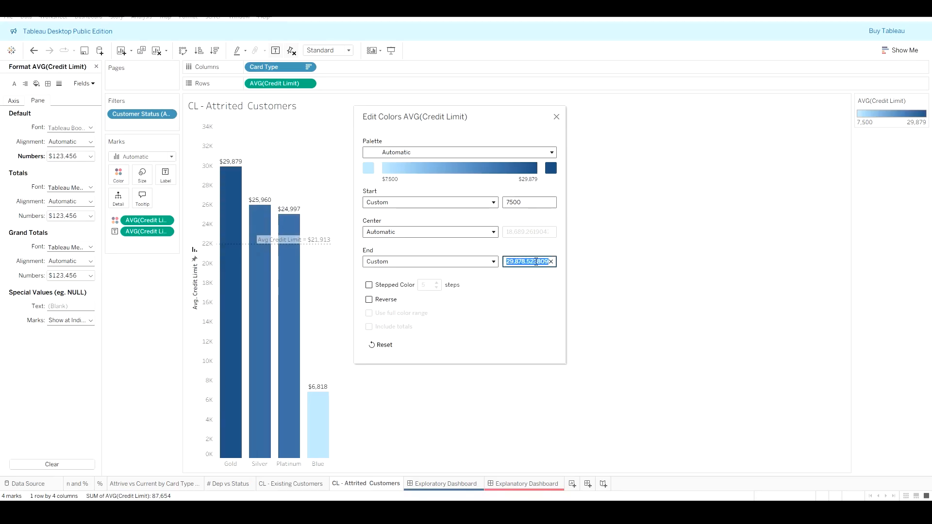
type("320000")
key("Return")
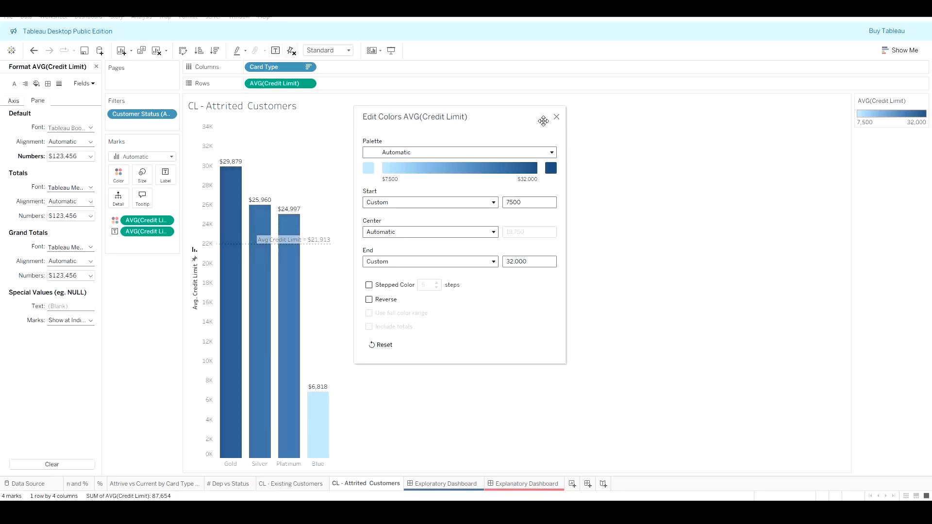
left_click(556, 118)
Step: Place the CL - Existing Customers sheet on the Exploratory Dashboard beside CL - Attrited Customers
left_click(452, 481)
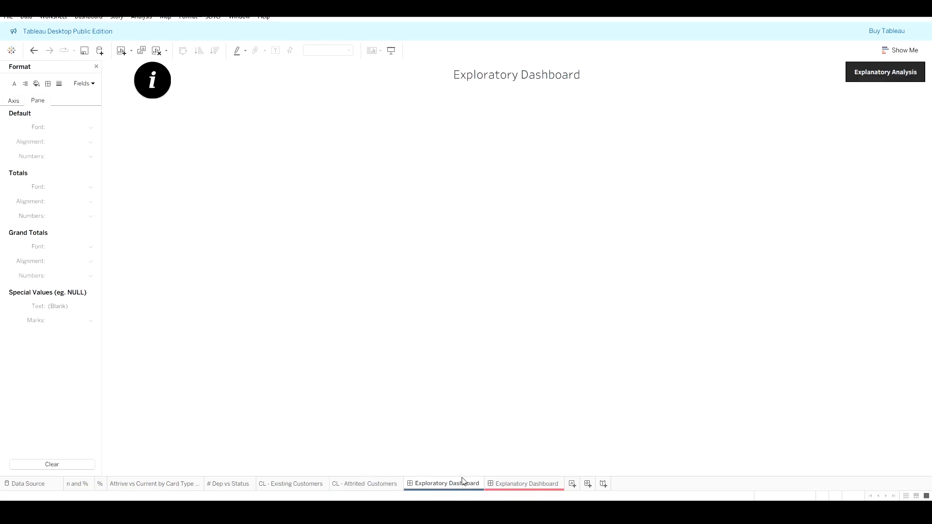
left_click(14, 101)
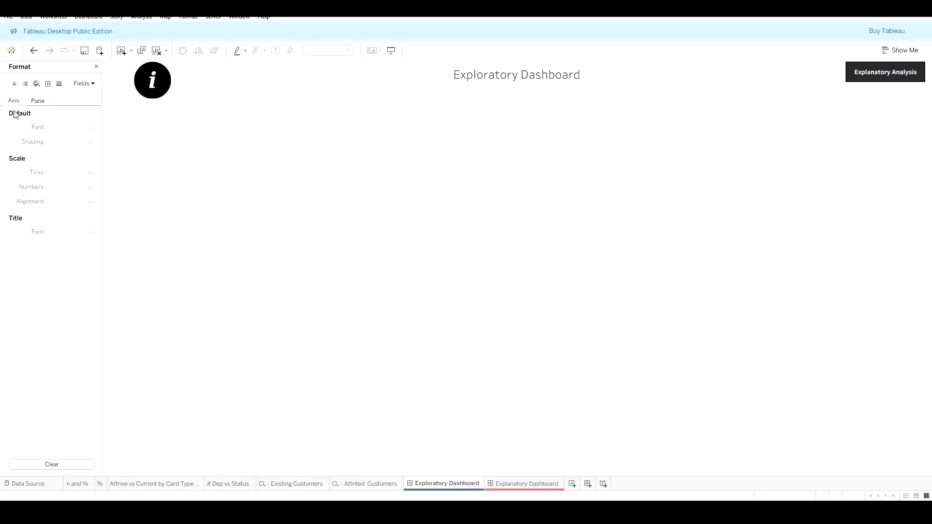
left_click(96, 67)
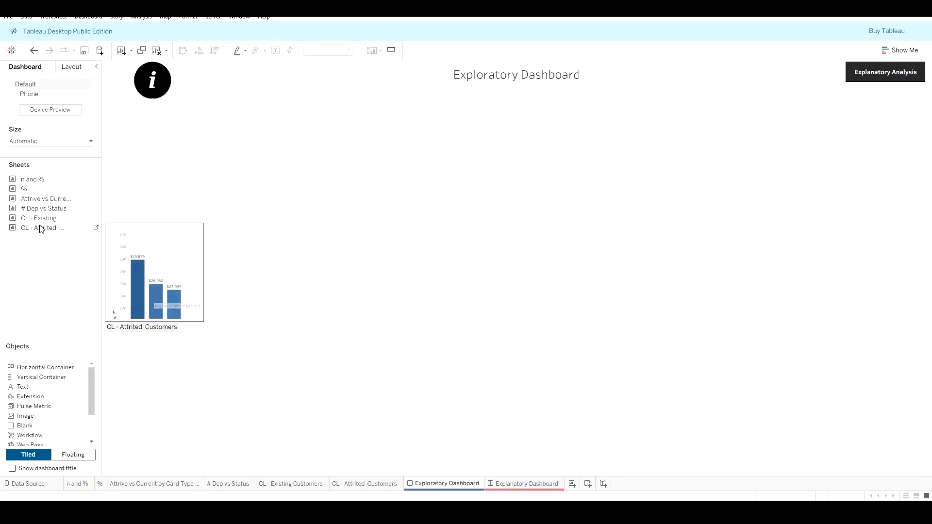
left_click_drag(46, 218, 751, 270)
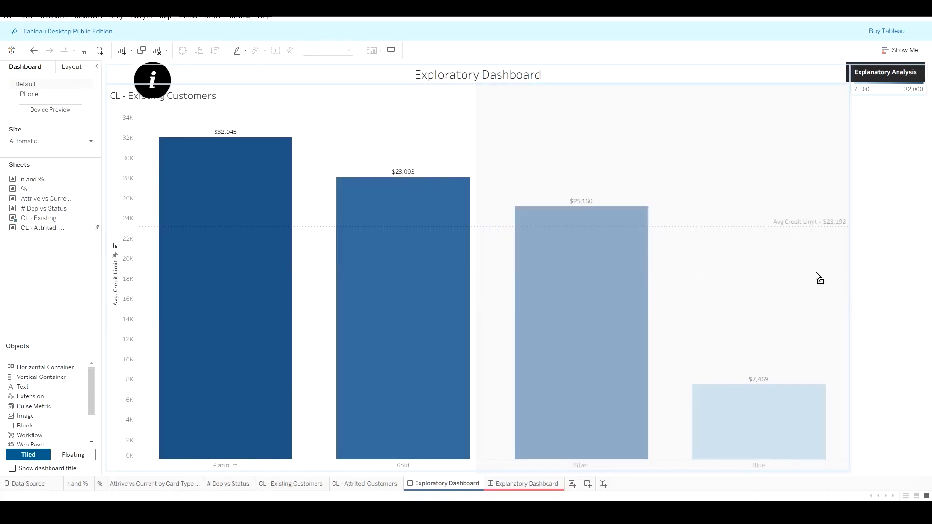
left_click_drag(817, 272, 817, 275)
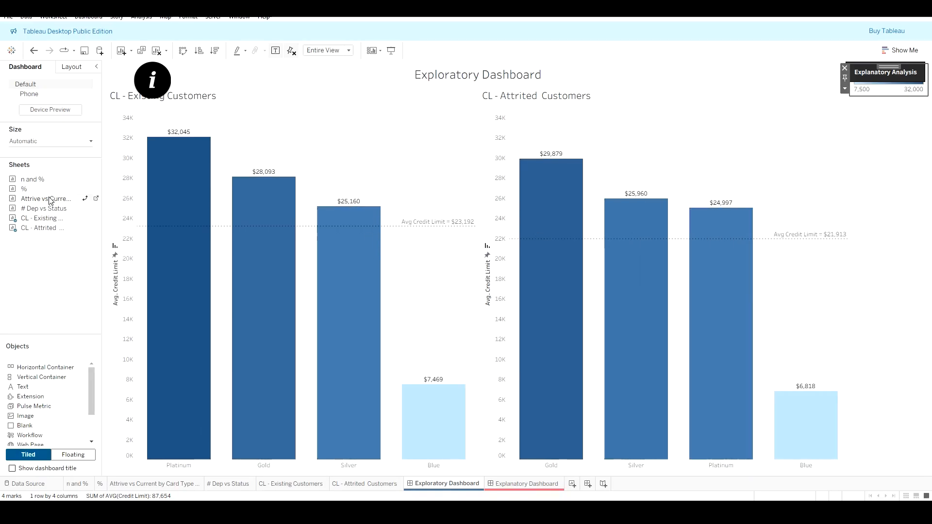
Step: Add the % sheet across the top of the dashboard above the charts and set it to Fit Width
mouse_move(51, 201)
left_mouse_down()
mouse_move(219, 204)
mouse_move(314, 174)
mouse_move(519, 145)
mouse_move(471, 91)
left_mouse_up()
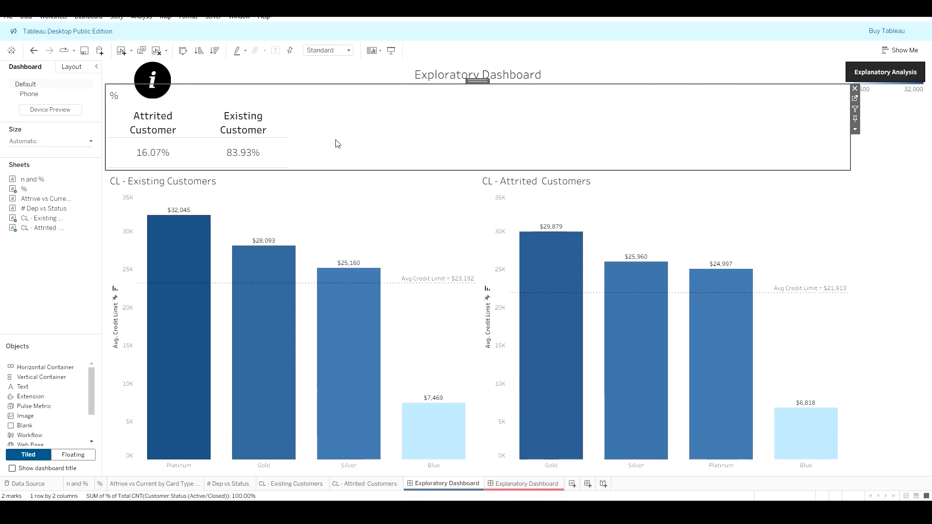
left_click(855, 129)
mouse_move(862, 166)
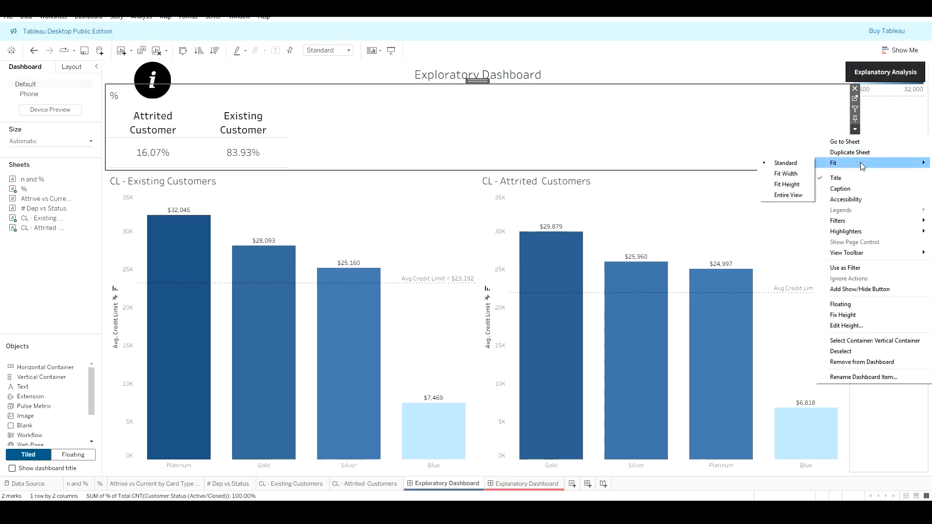
left_click(804, 175)
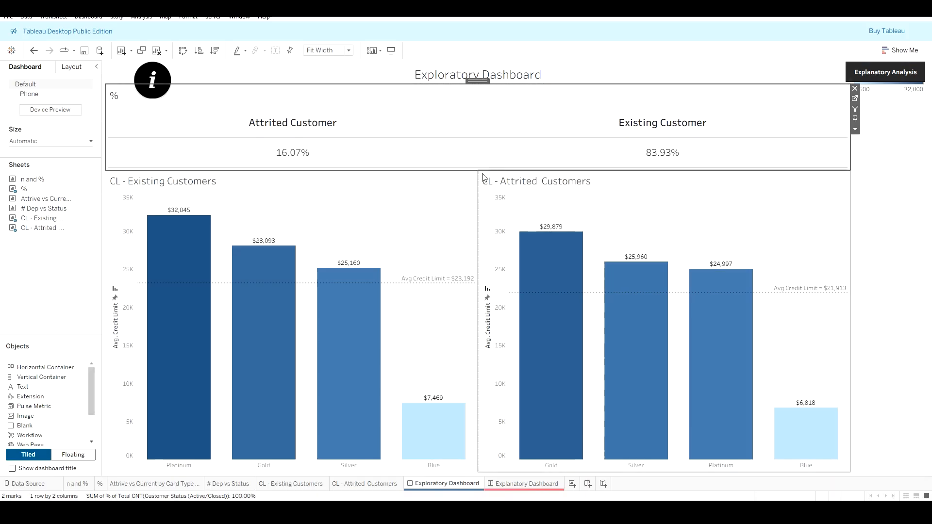
Step: Shrink the % sheet's height on the dashboard, clear its title, and tighten its layout
left_click_drag(483, 171, 485, 149)
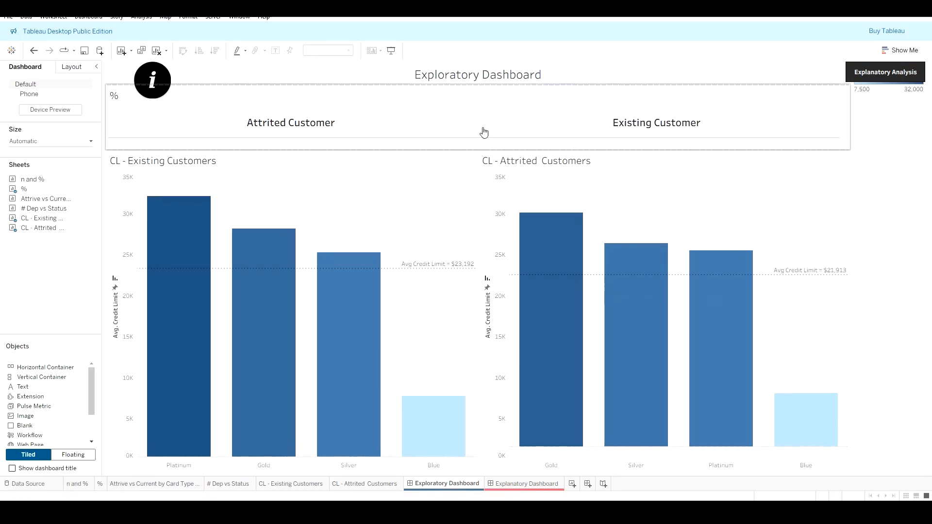
left_click(490, 103)
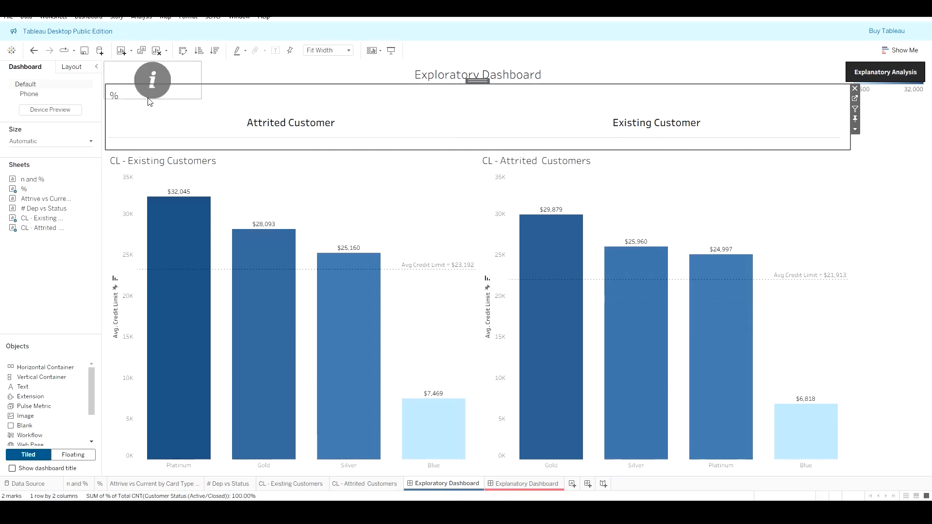
double_click(285, 99)
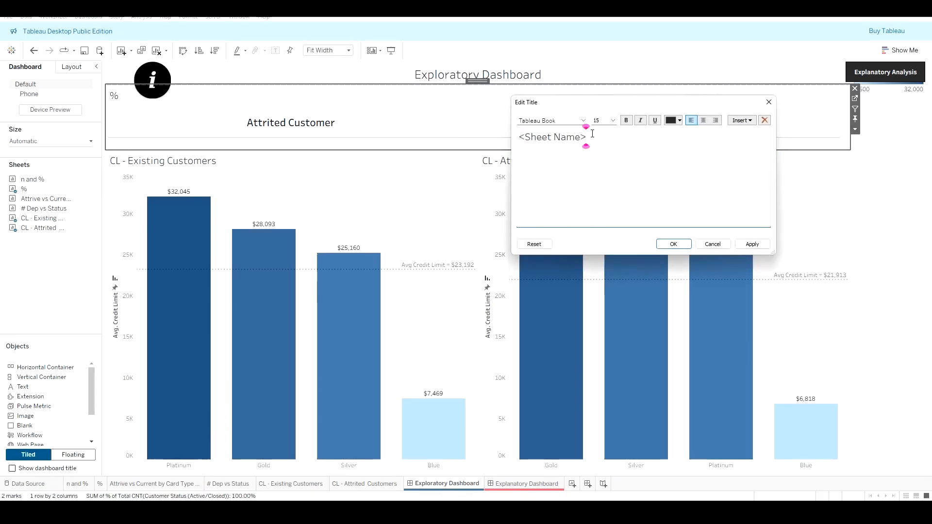
key("ctrl+a")
key("BackSpace")
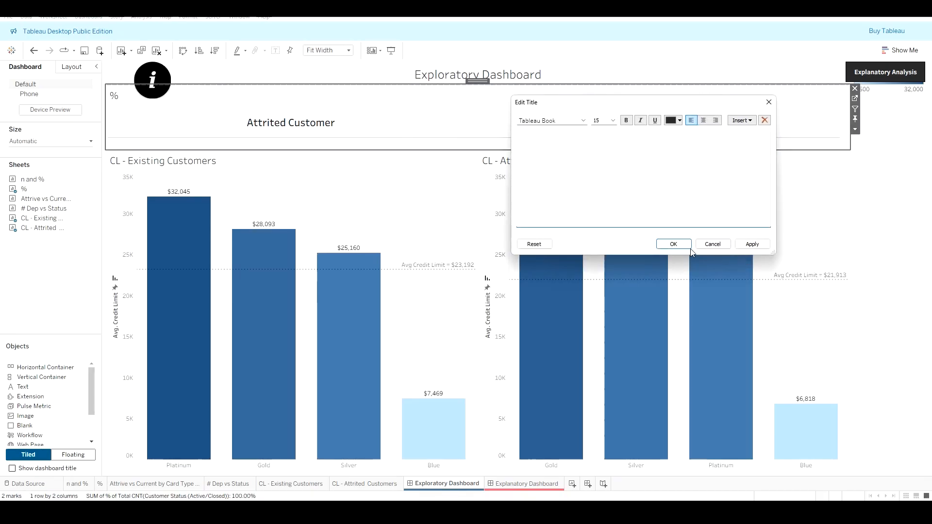
left_click(752, 244)
left_click(674, 244)
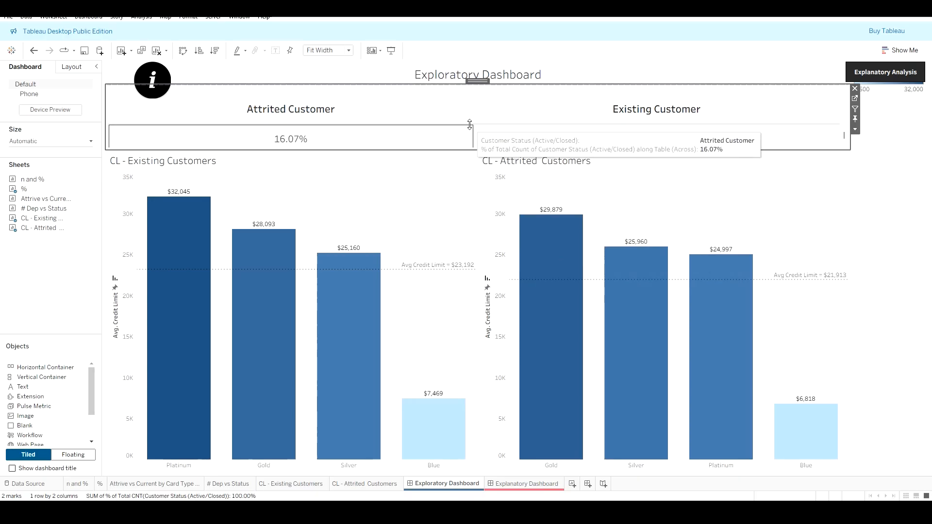
left_click_drag(477, 124, 477, 109)
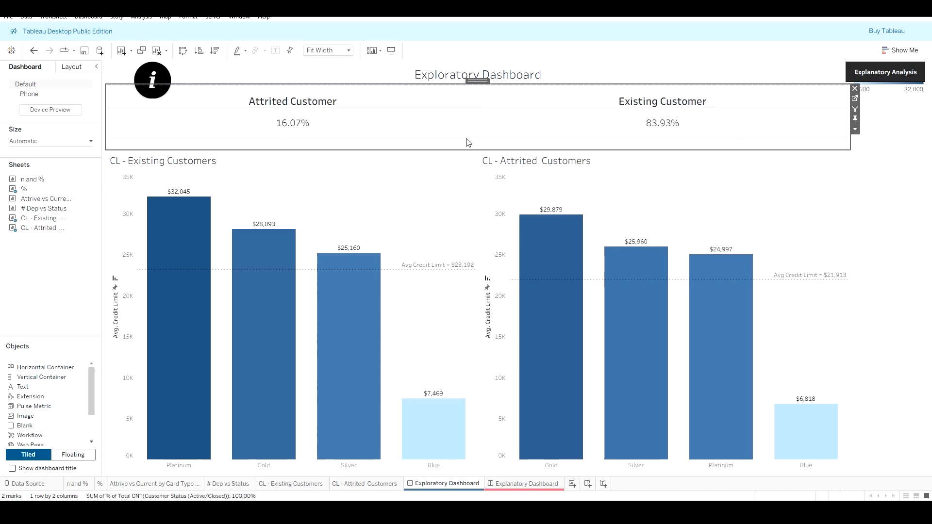
left_click_drag(466, 138, 466, 145)
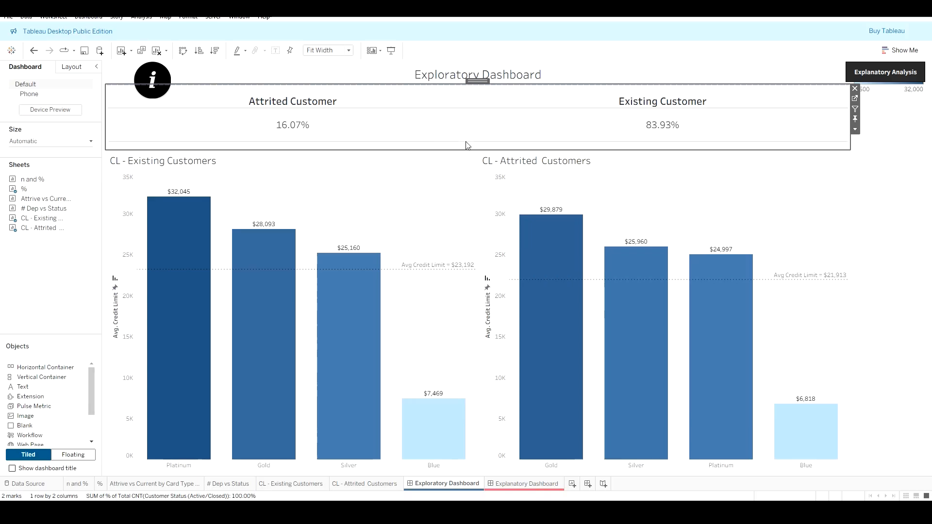
Step: Open the % worksheet, set its pane and row divider borders to None, and return to the Exploratory Dashboard
left_click(855, 98)
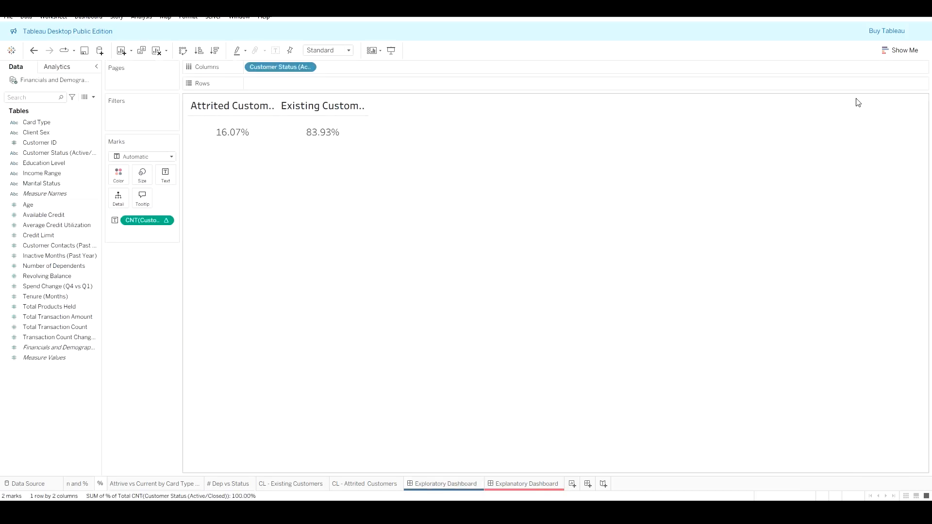
left_click(267, 130)
right_click(268, 129)
left_click(298, 165)
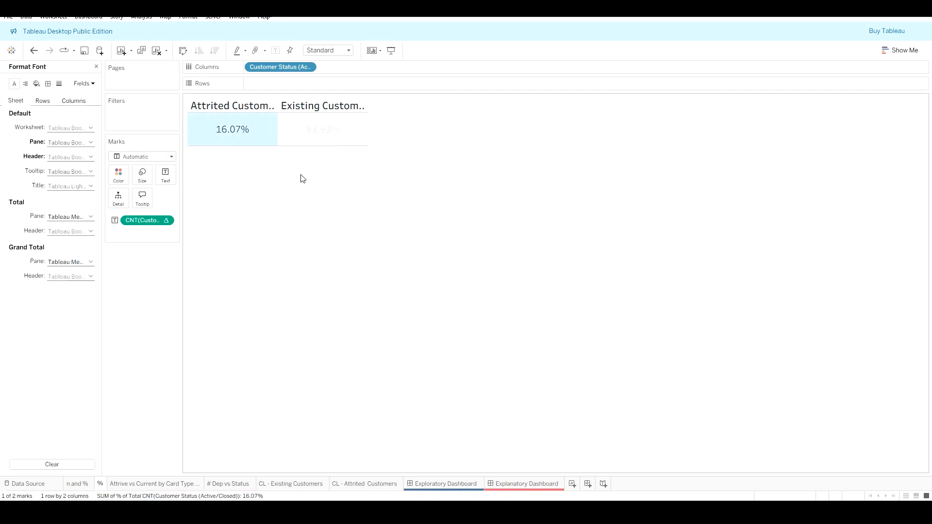
left_click(60, 85)
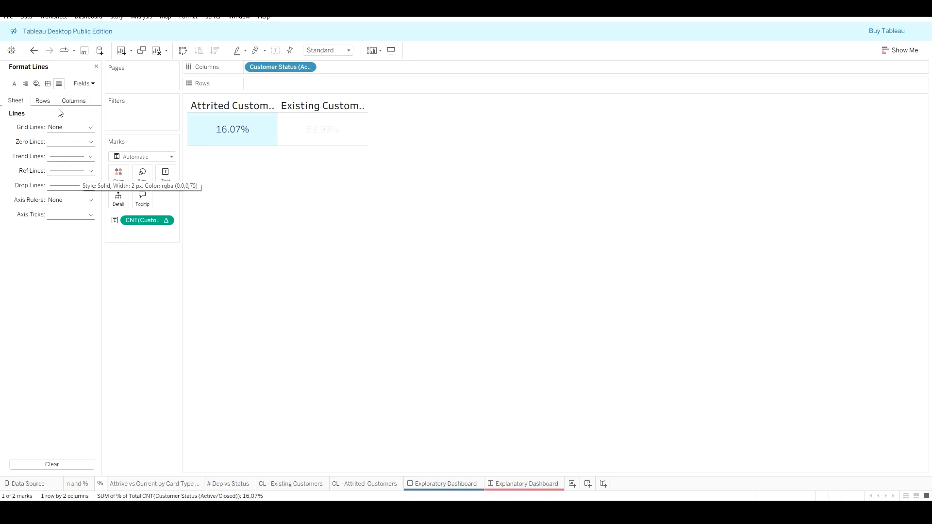
left_click(49, 85)
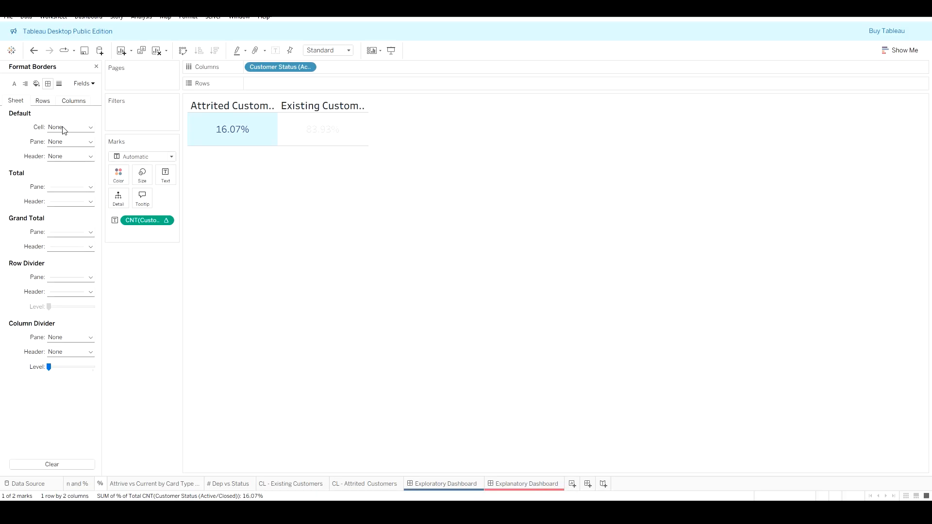
left_click(63, 146)
left_click(69, 155)
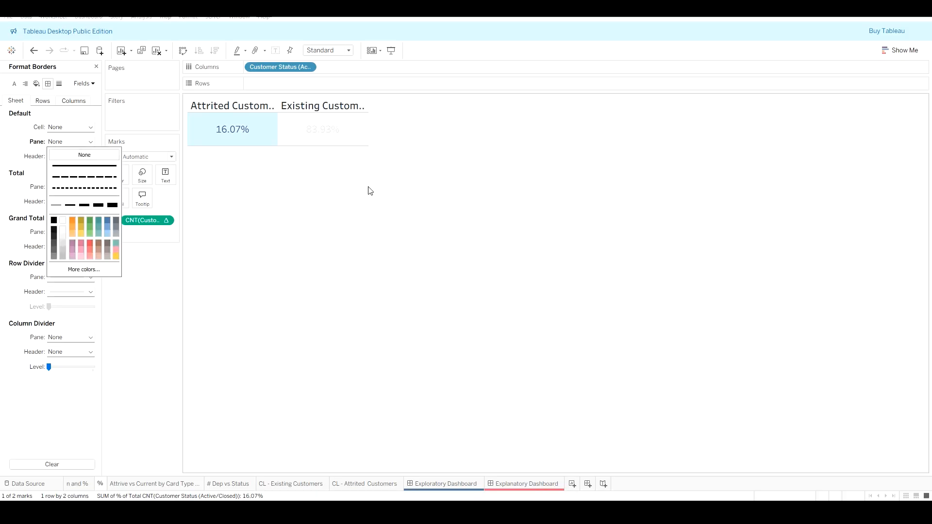
left_click(301, 185)
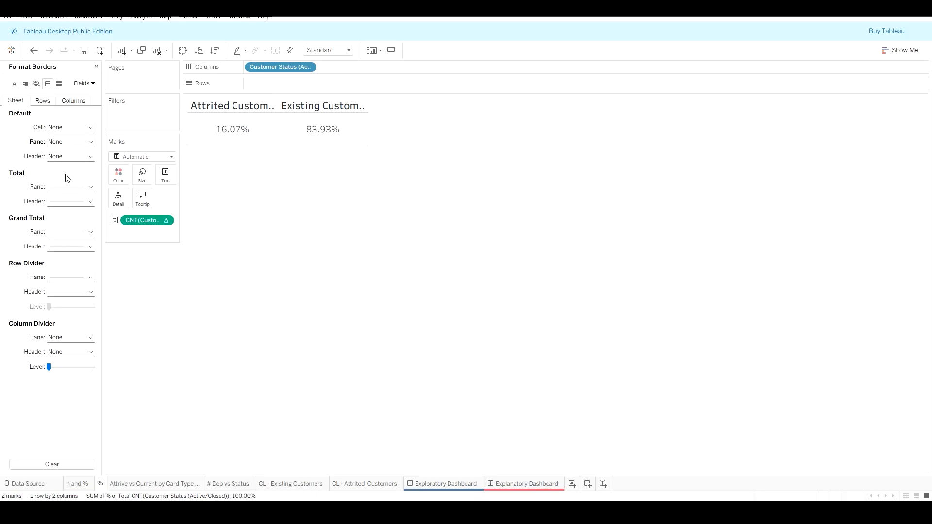
left_click(70, 280)
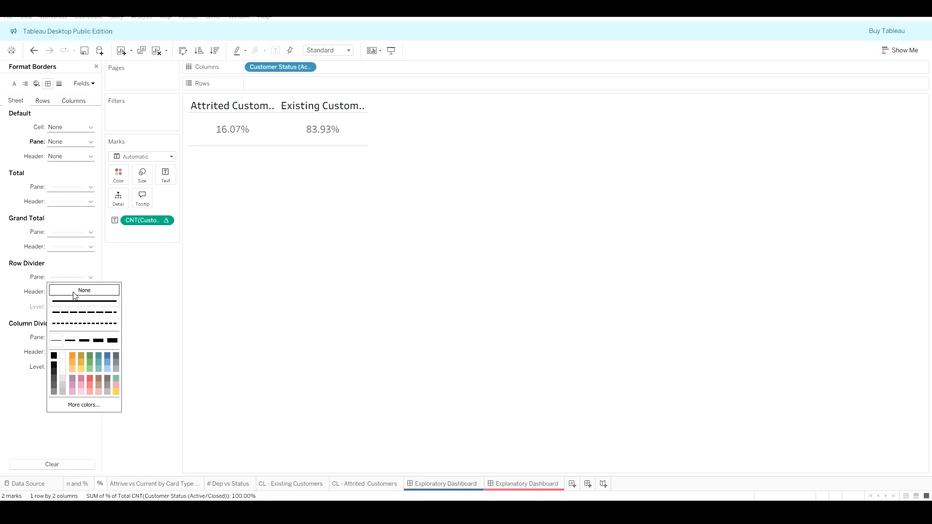
left_click(75, 291)
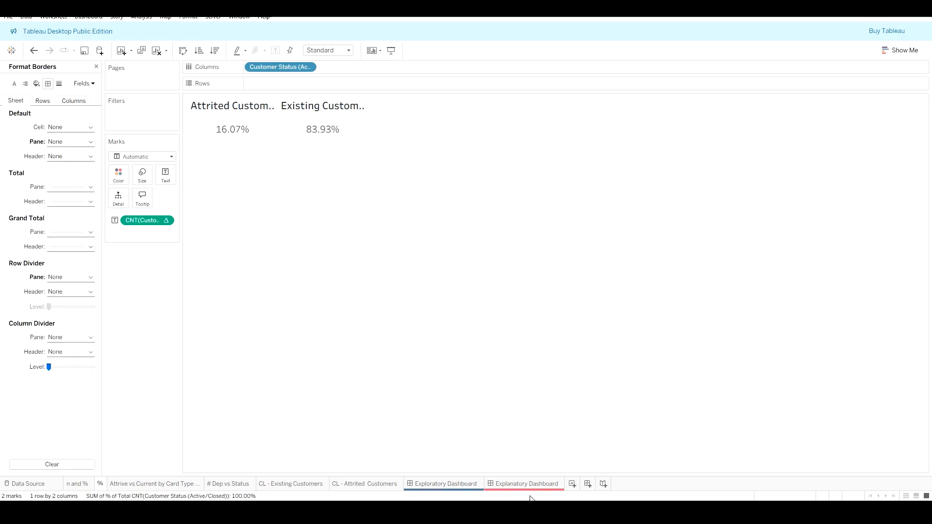
left_click(447, 484)
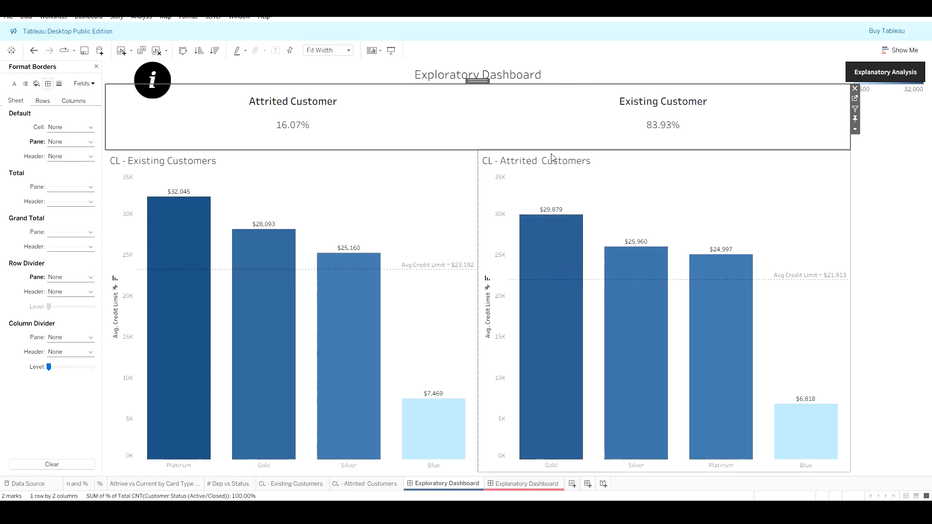
left_click(96, 67)
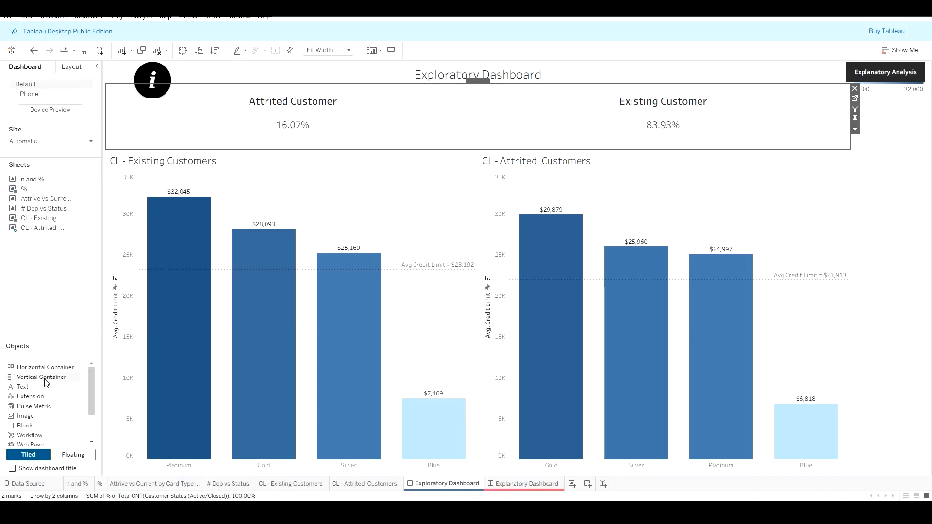
Step: Add a vertical container across the top of the Exploratory Dashboard
mouse_move(44, 381)
left_mouse_down()
mouse_move(246, 313)
mouse_move(452, 100)
left_mouse_up()
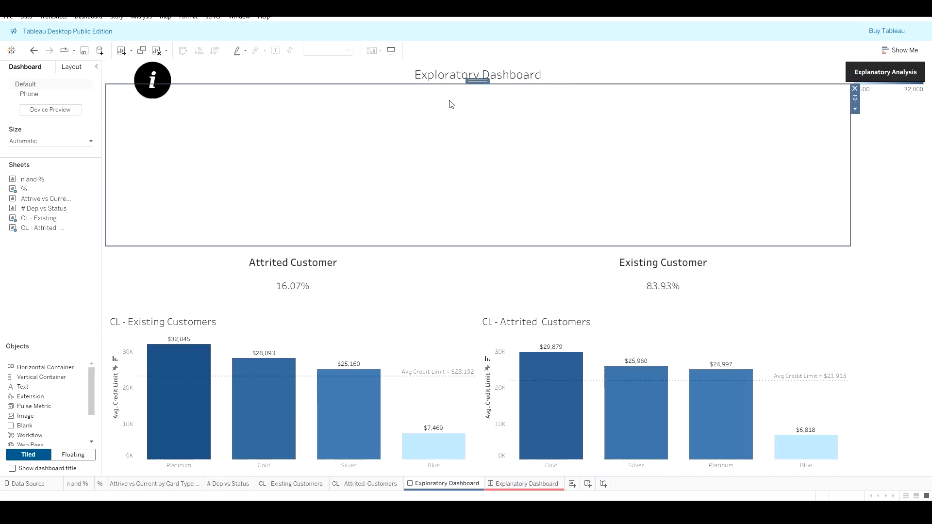
left_click(856, 110)
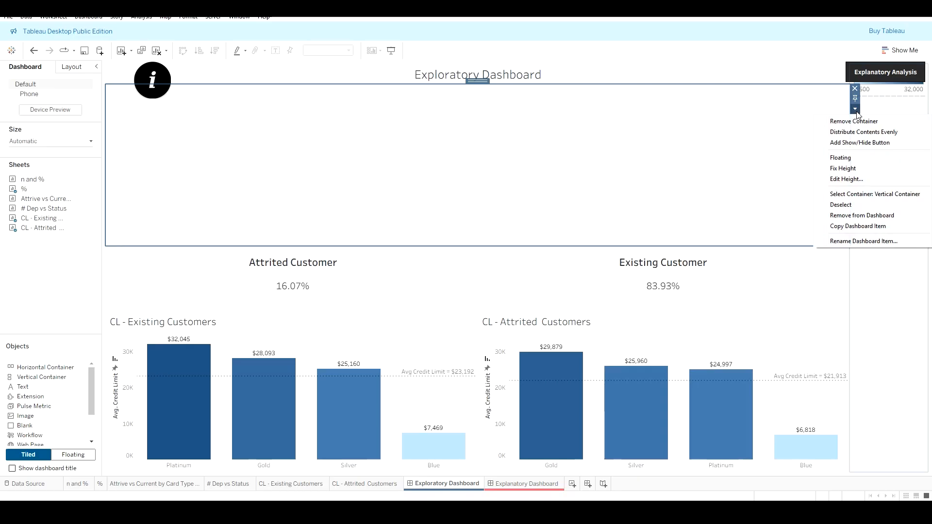
Step: Review the % sheet's dashboard options and its available filters
left_click(399, 294)
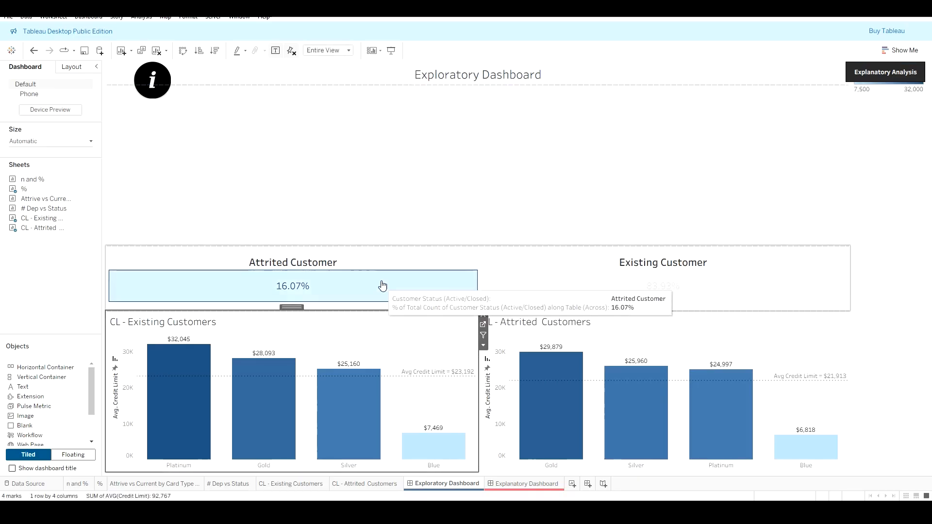
left_click(424, 192)
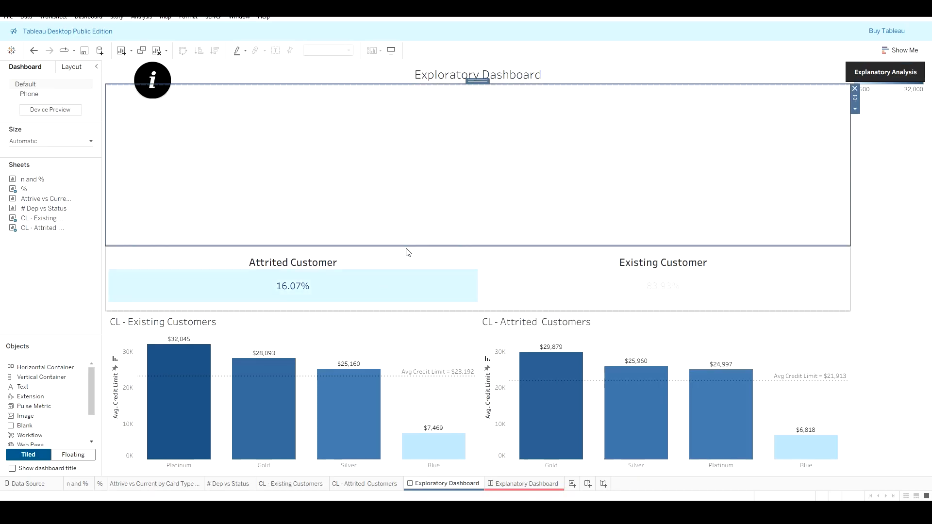
left_click(420, 255)
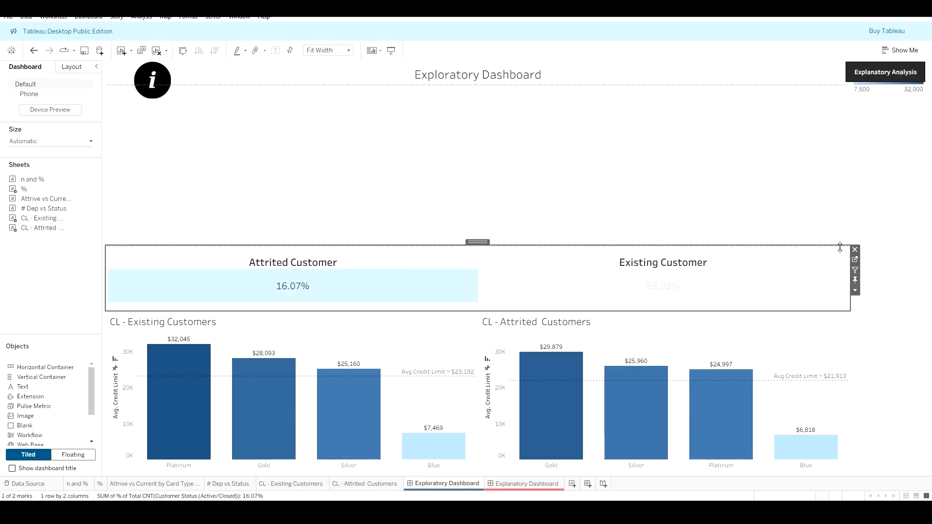
left_click(856, 281)
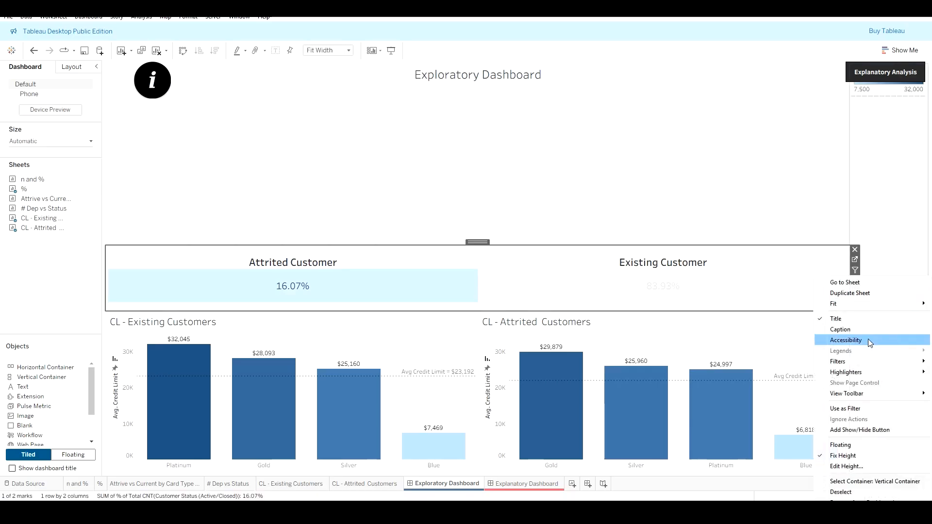
mouse_move(873, 361)
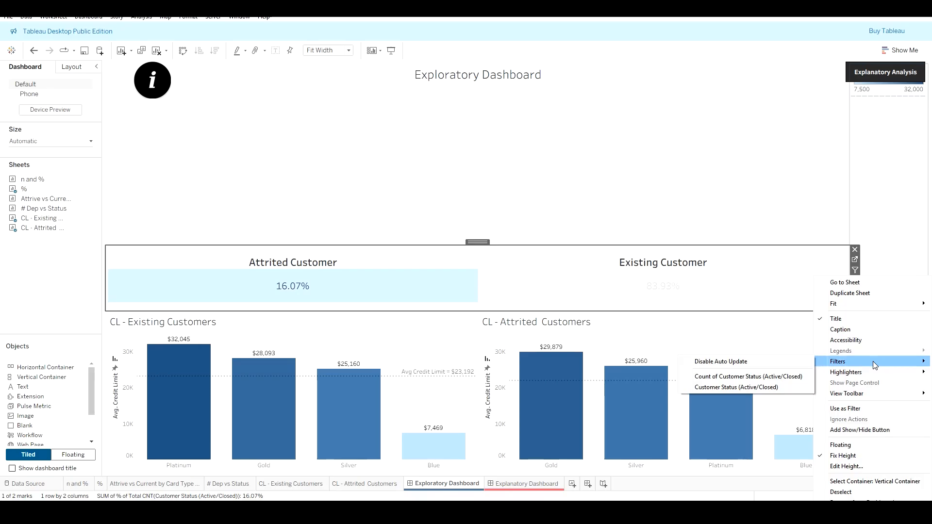
left_click(495, 248)
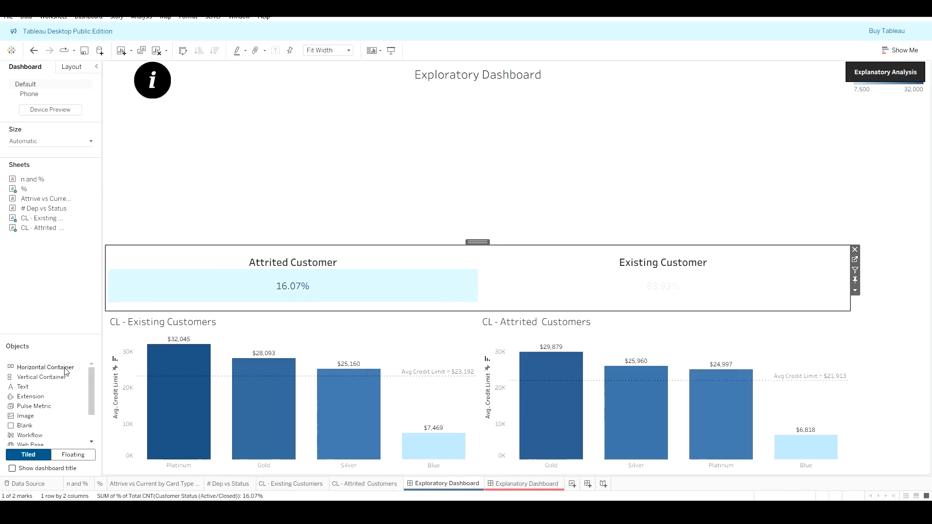
Step: Place the n and % sheet on the dashboard beneath the new top container
mouse_move(33, 201)
left_click_drag(33, 201, 432, 265)
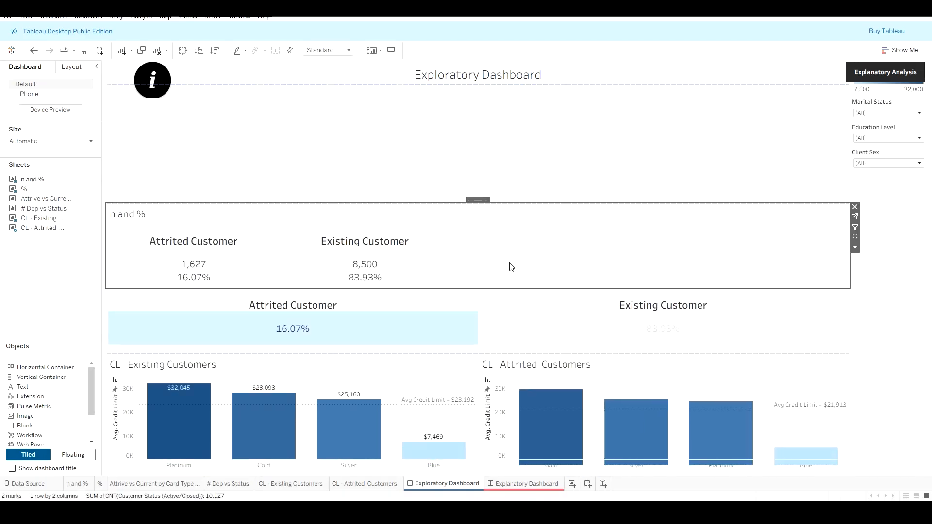
Step: Move the Marital Status, Education Level and Client Sex filters into the top container side by side and distribute them evenly
left_click(887, 95)
left_click_drag(889, 92, 515, 119)
left_click_drag(886, 103, 596, 98)
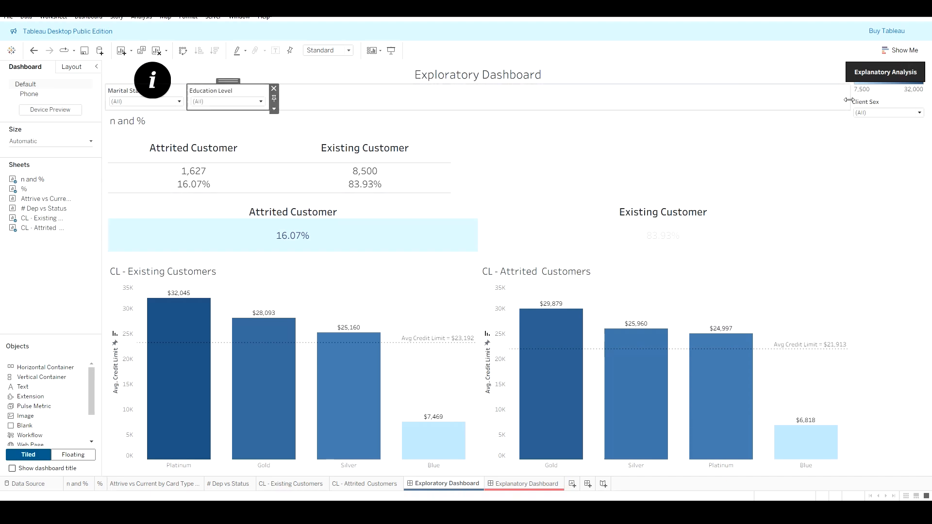
left_click(885, 105)
left_click_drag(887, 93, 645, 97)
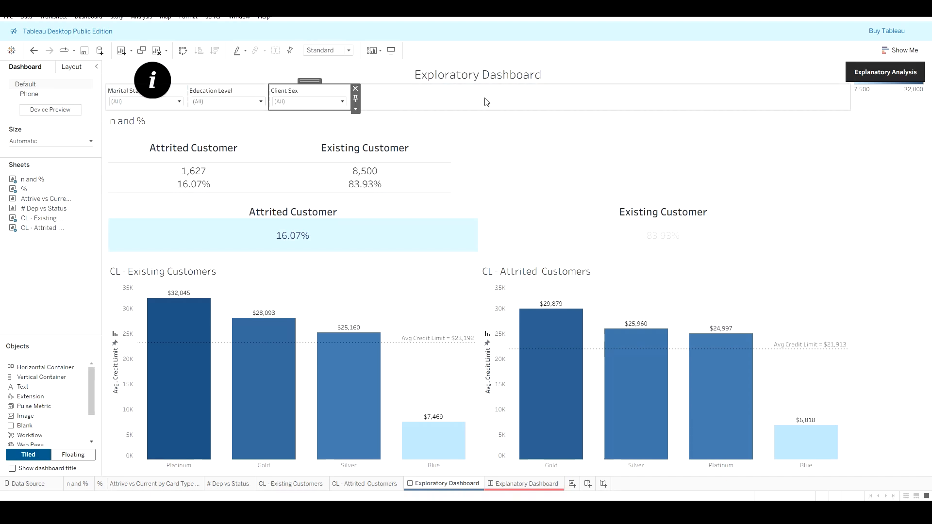
left_click(487, 102)
left_click(856, 109)
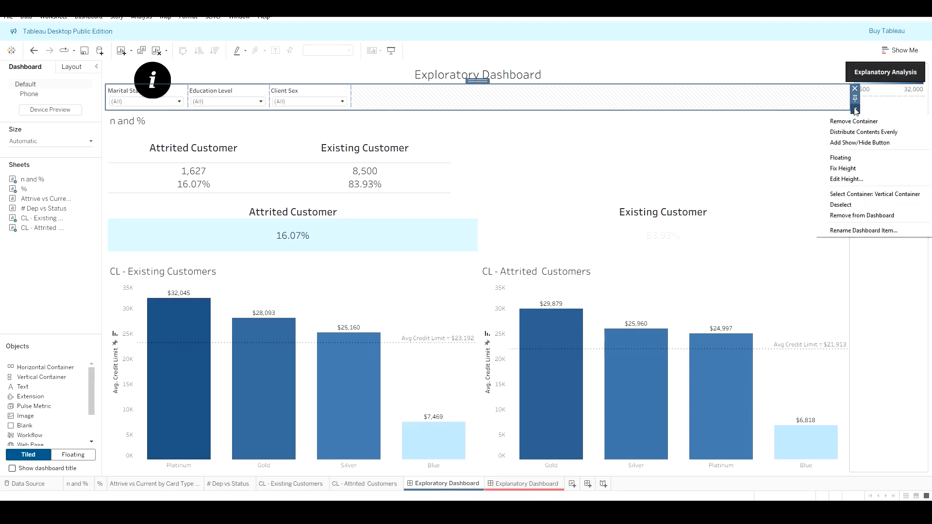
left_click(864, 132)
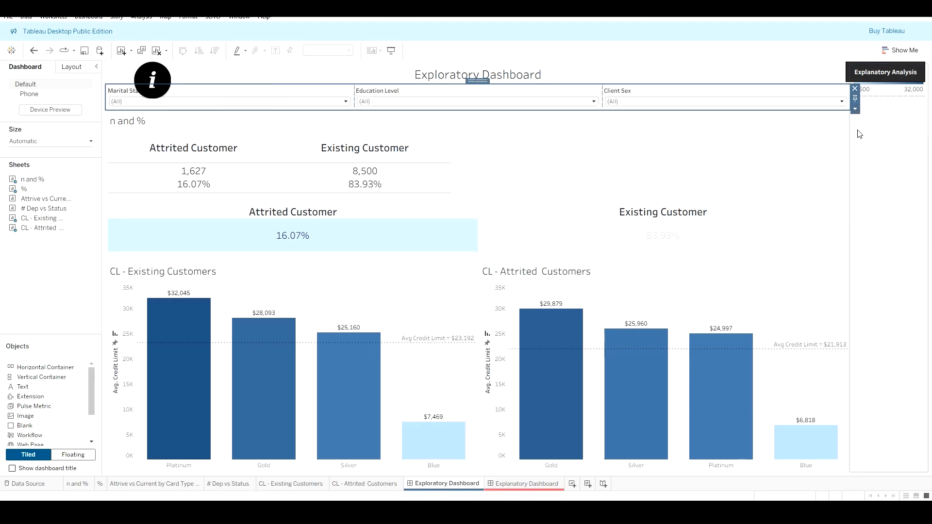
Step: Remove the n and % sheet from the dashboard and undo that removal
left_click(472, 117)
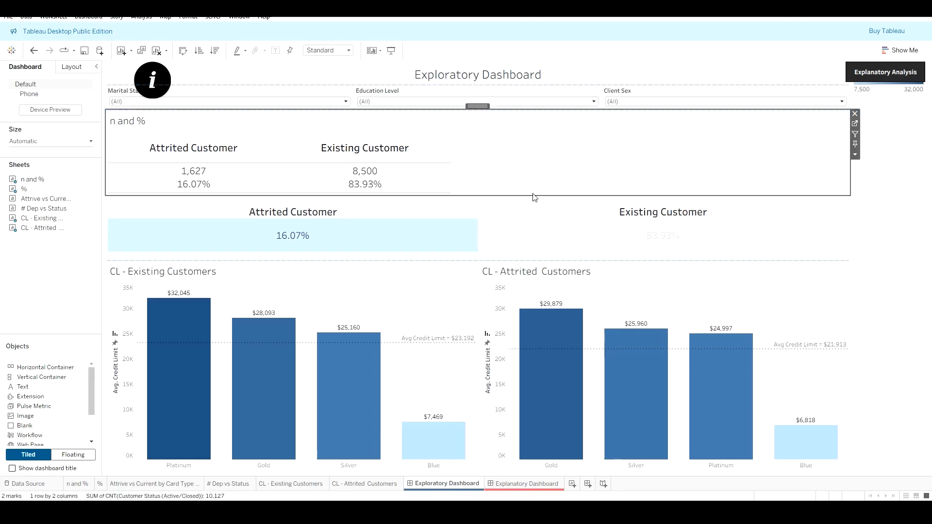
left_click(522, 210)
left_click(543, 171)
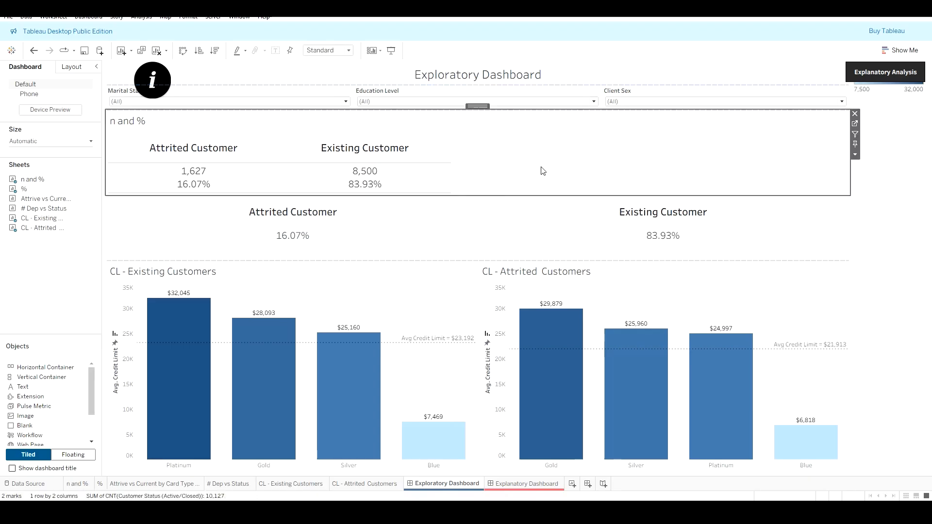
left_click(856, 114)
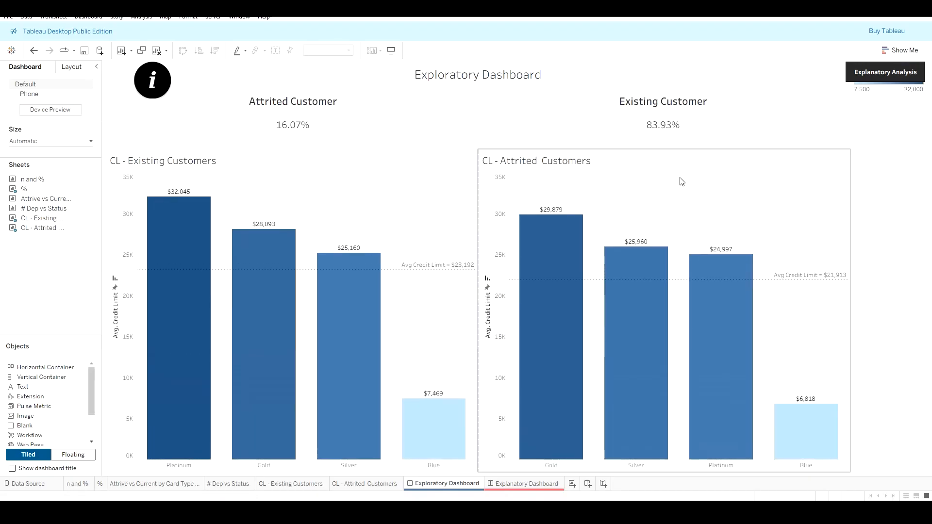
key("ctrl+z")
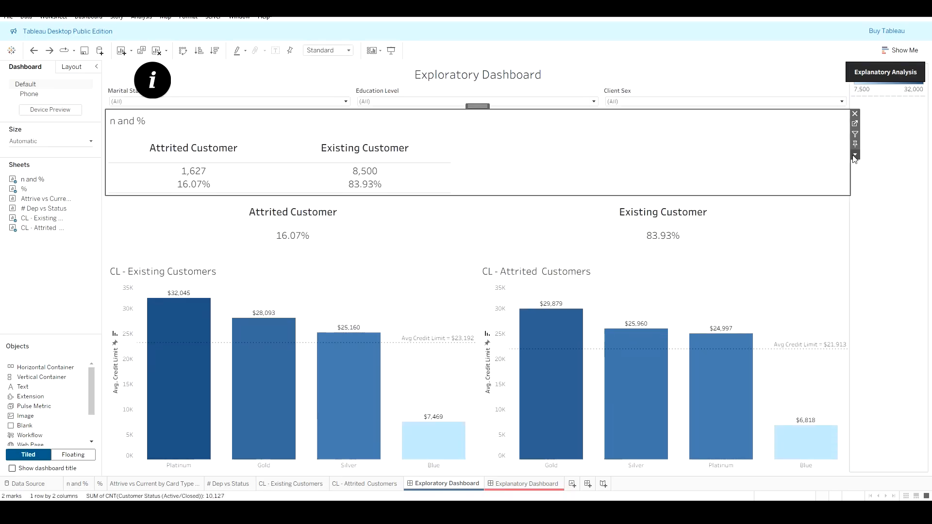
Step: Remove the % sheet from the dashboard
left_click(583, 232)
left_click(484, 144)
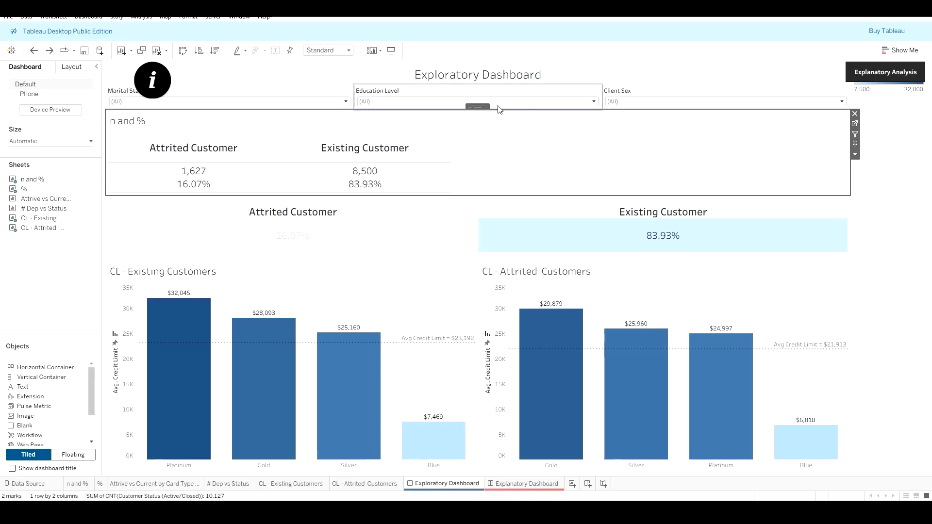
left_click(719, 214)
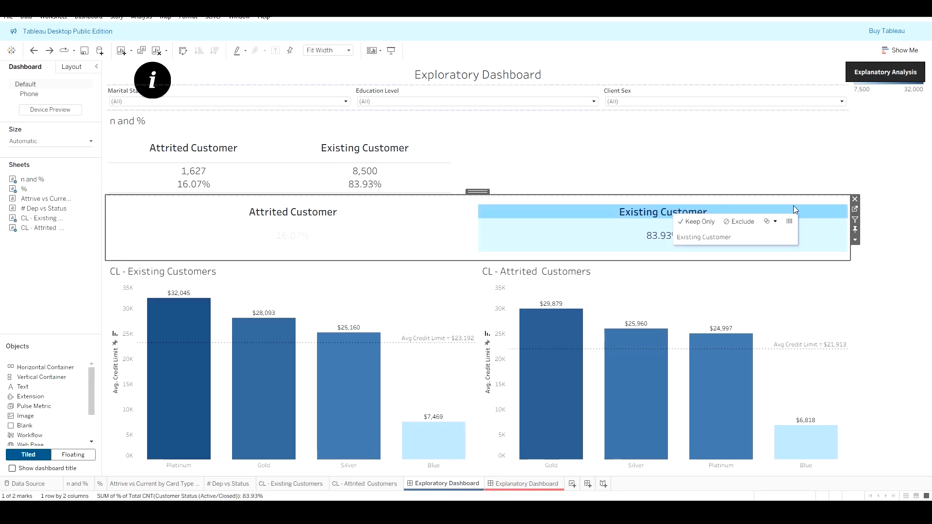
left_click(855, 201)
Step: Move the Avg. Credit Limit colour legend below the two charts as a thin full-width strip
left_click(876, 93)
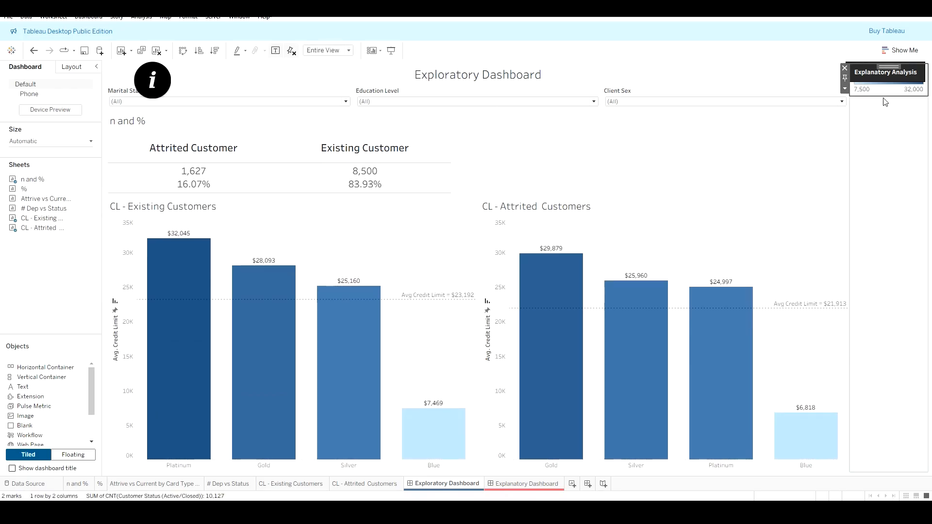
mouse_move(889, 67)
left_mouse_down()
mouse_move(883, 158)
mouse_move(709, 186)
mouse_move(726, 210)
left_mouse_up()
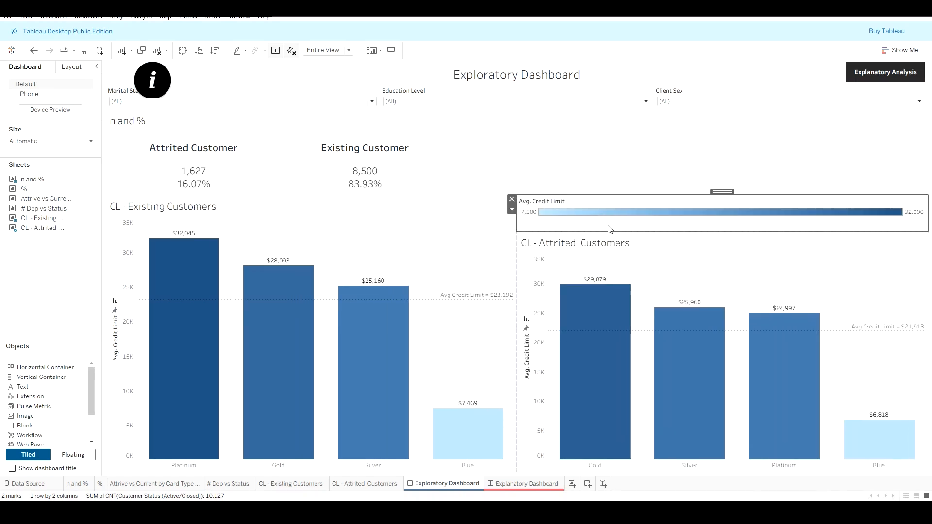
mouse_move(723, 191)
left_mouse_down()
mouse_move(538, 412)
mouse_move(507, 479)
mouse_move(520, 462)
mouse_move(517, 469)
left_mouse_up()
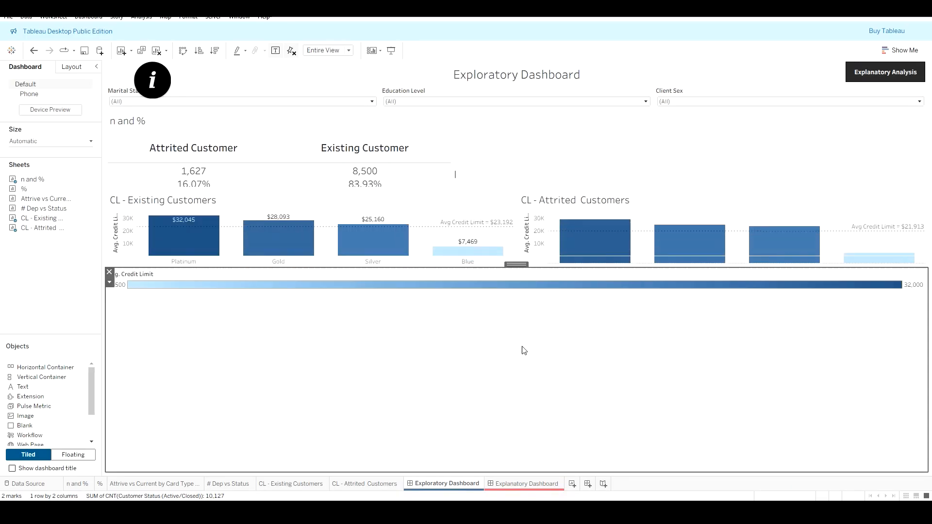
left_click_drag(541, 267, 536, 447)
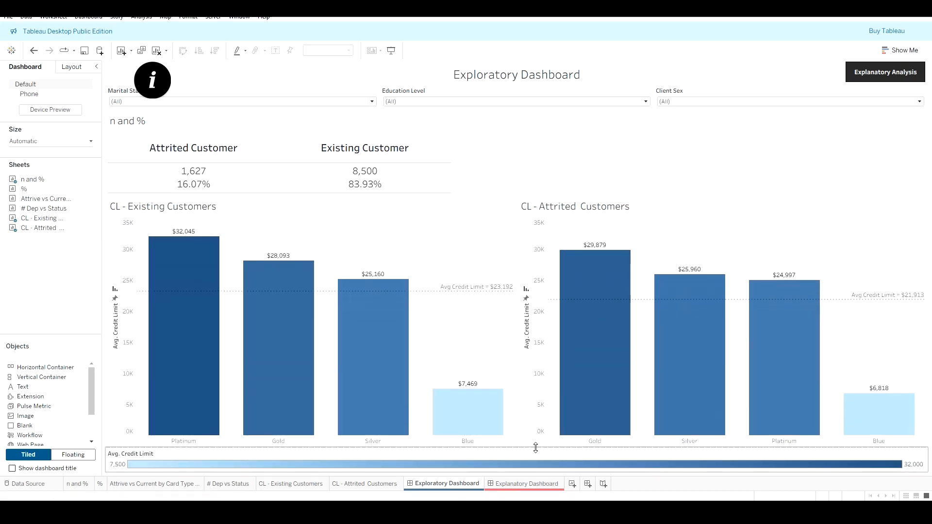
Step: Set the n and % sheet on the dashboard to Entire View
left_click(479, 149)
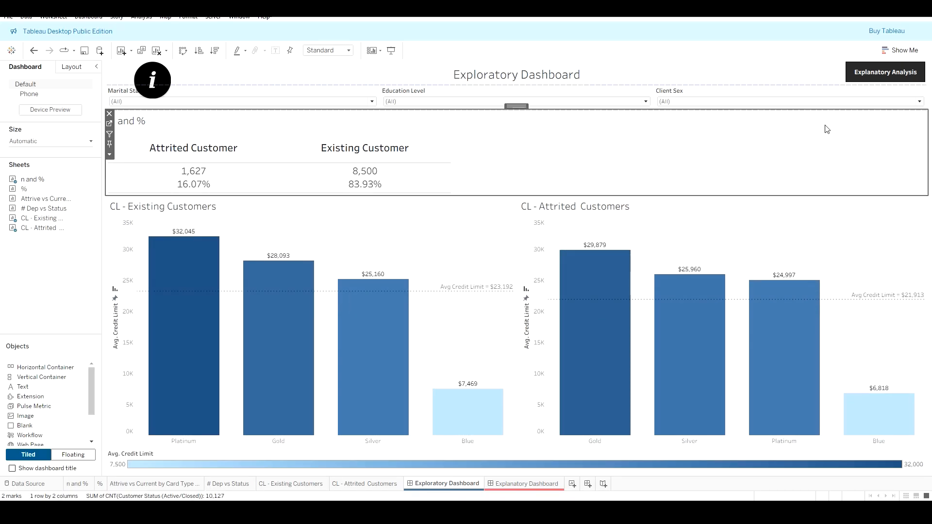
left_click(109, 154)
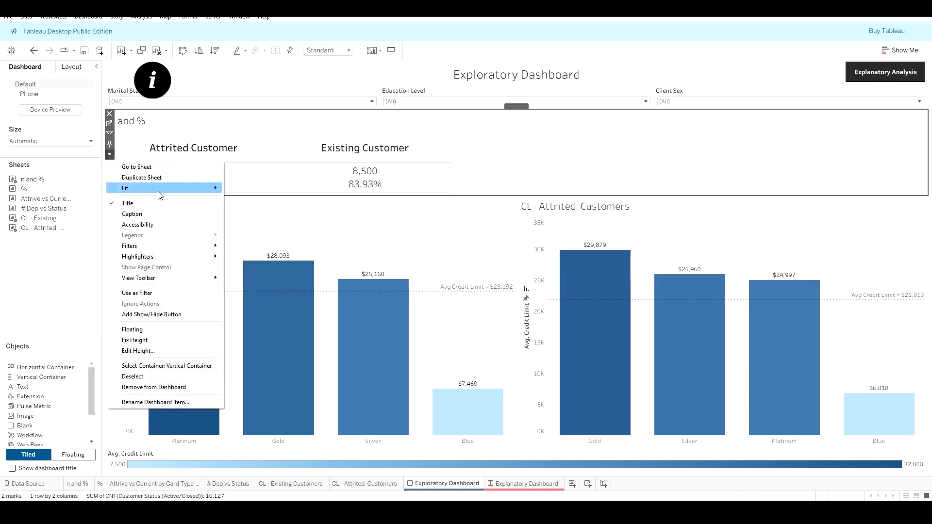
mouse_move(161, 190)
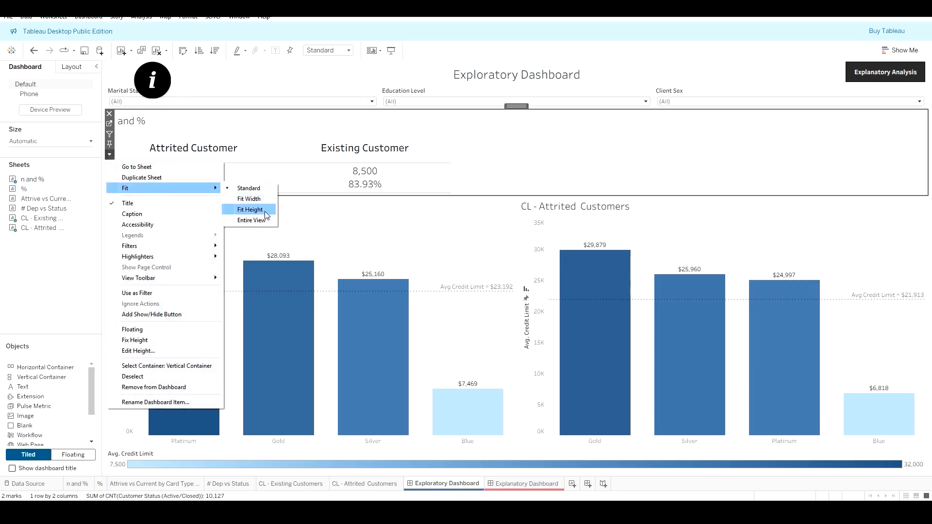
left_click(253, 221)
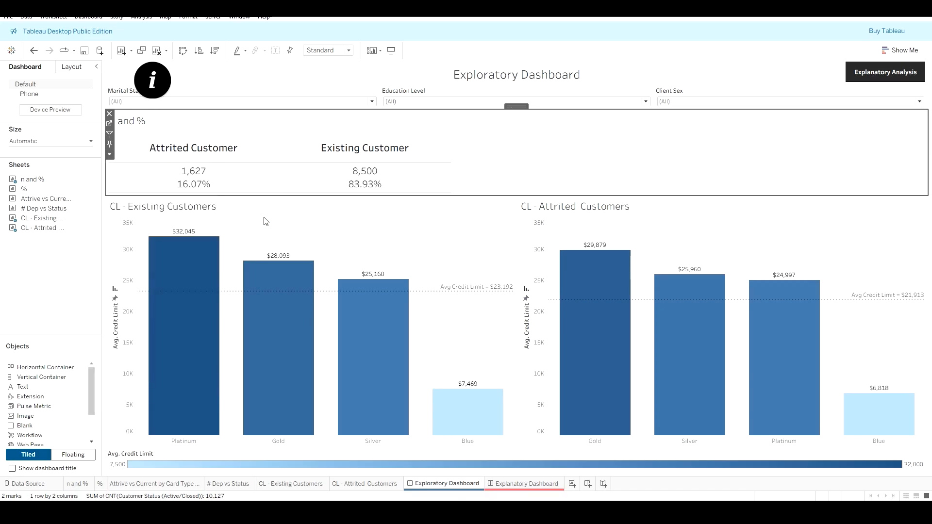
Step: Clear the n and % sheet's title and enlarge its height slightly on the dashboard
double_click(145, 123)
key("ctrl+a")
key("Delete")
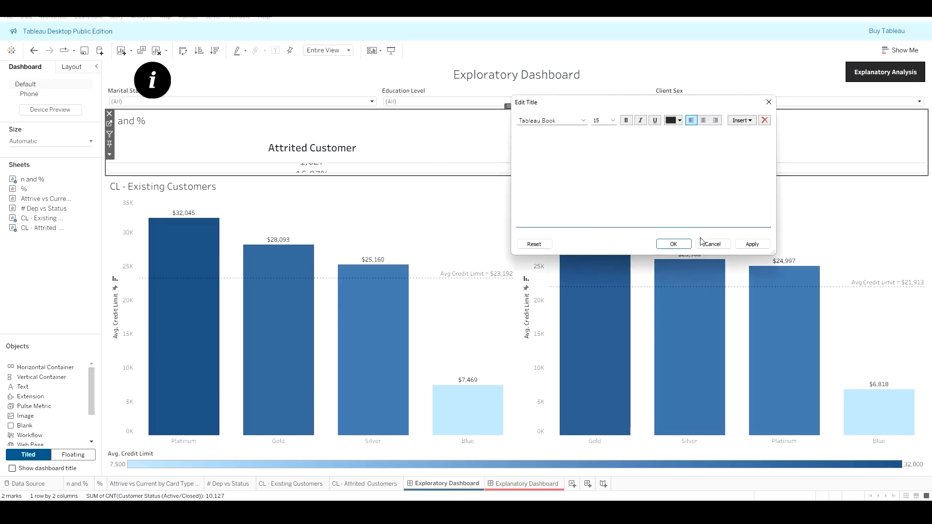
left_click(752, 244)
left_click(673, 244)
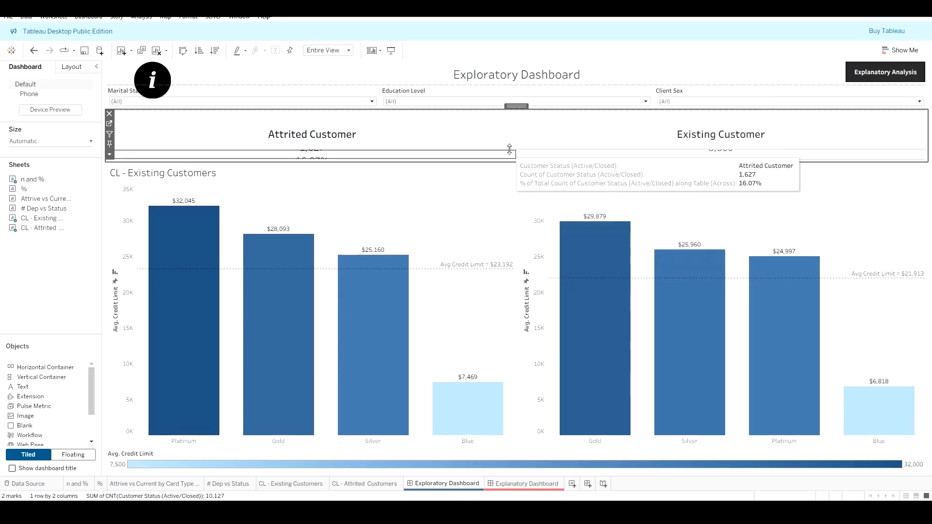
mouse_move(520, 149)
left_mouse_down()
mouse_move(524, 128)
mouse_move(518, 164)
left_mouse_up()
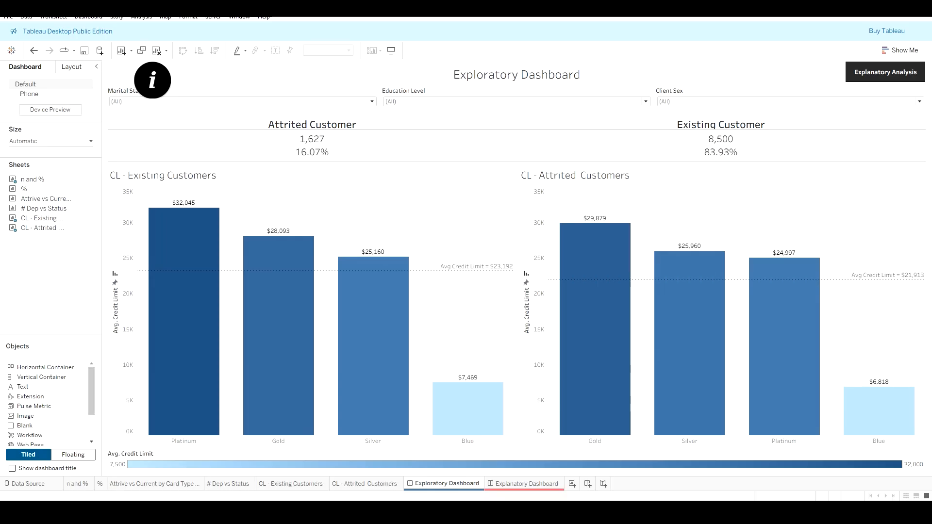
Step: Add a new worksheet and move its tab in front of the two dashboard tabs
mouse_move(443, 487)
left_click(413, 480)
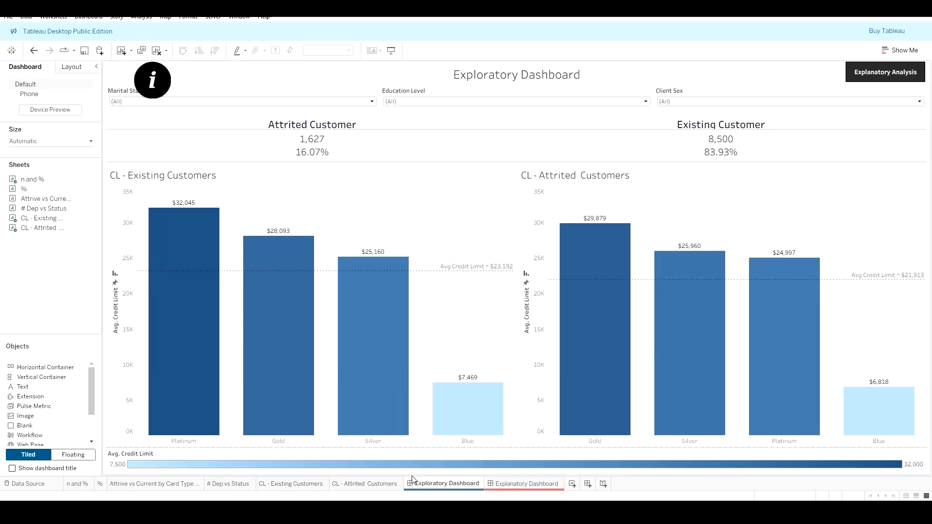
left_click(376, 487)
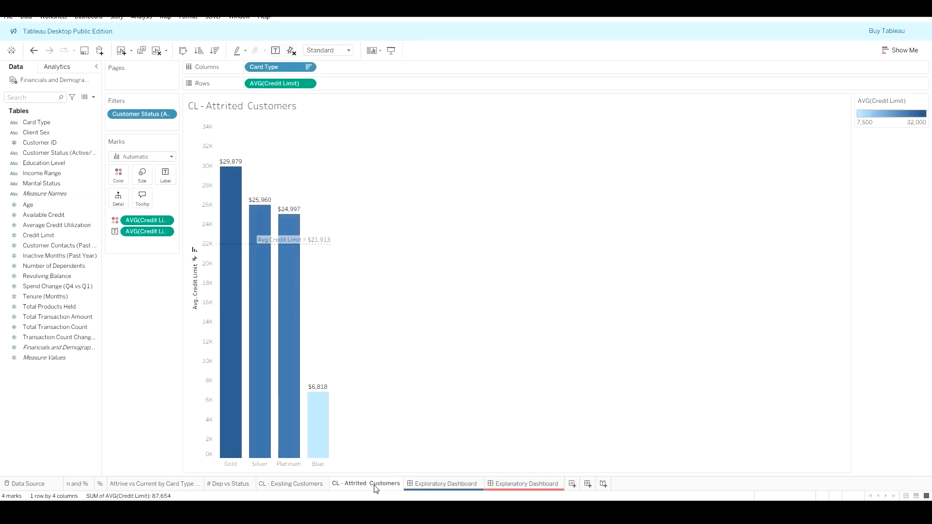
left_click(572, 486)
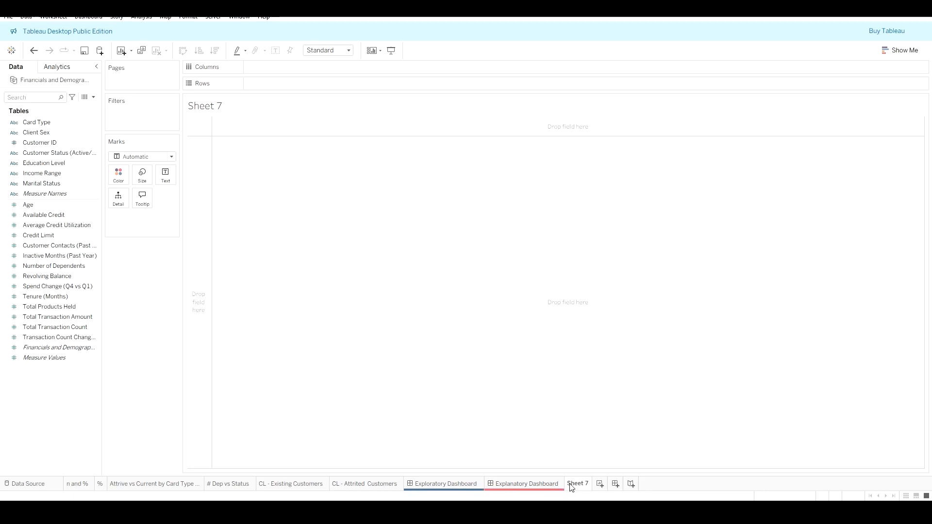
left_click_drag(572, 488, 416, 486)
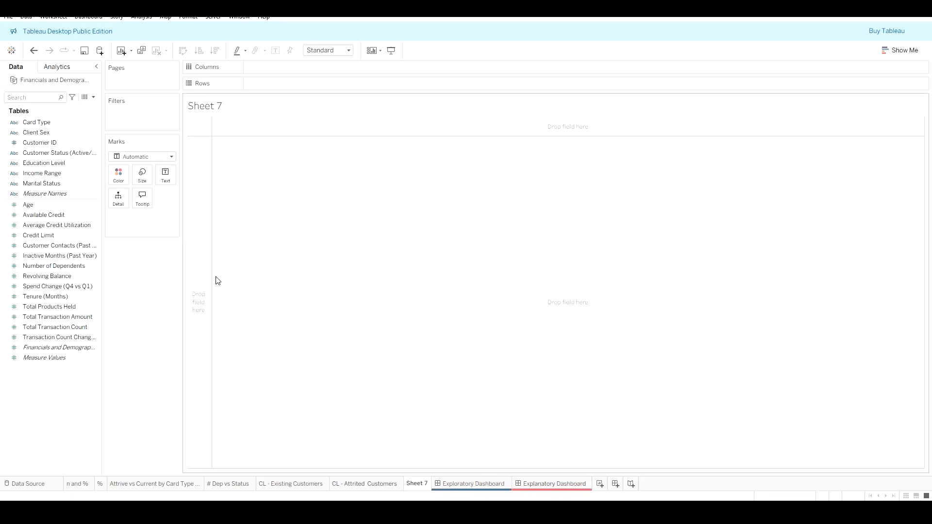
Step: Build a scatter view with Credit Limit on columns and Tenure (Months) on rows
left_click(899, 50)
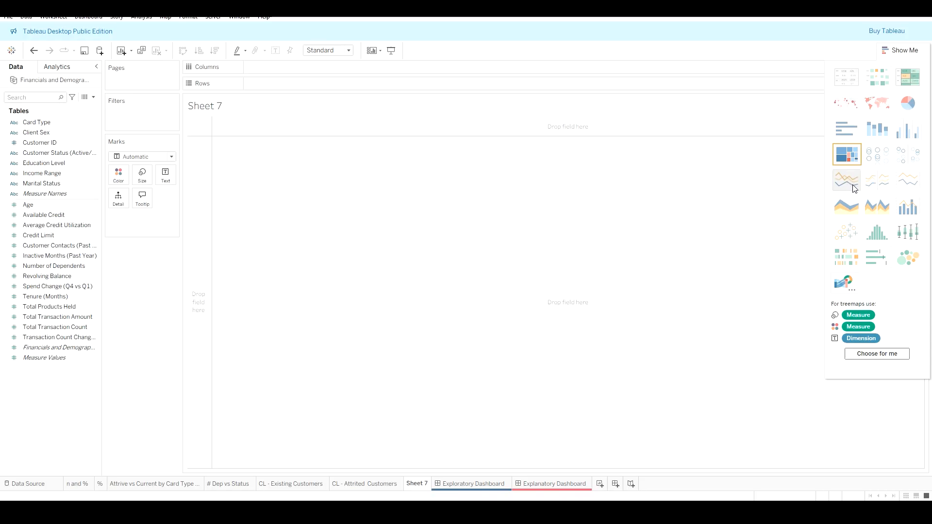
left_click(57, 238)
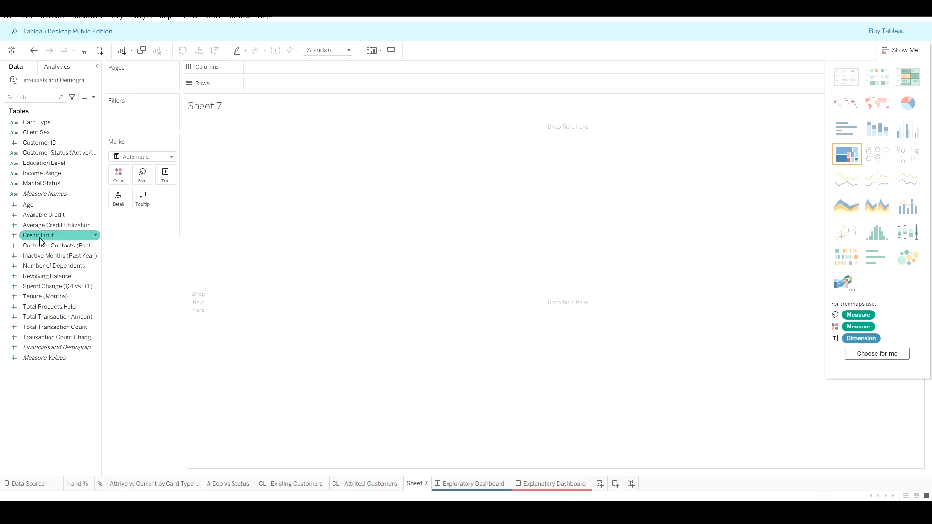
left_click_drag(40, 240, 272, 67)
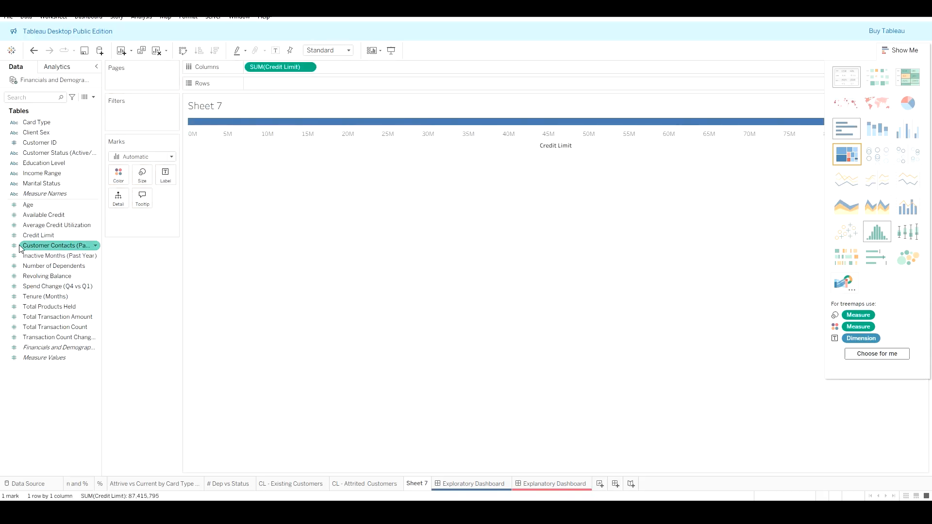
left_click(33, 216)
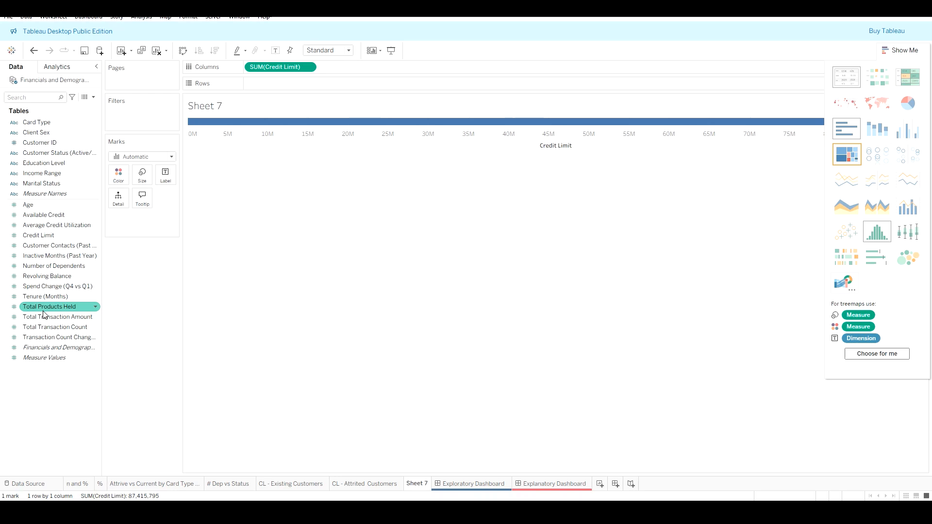
left_click_drag(43, 314, 271, 90)
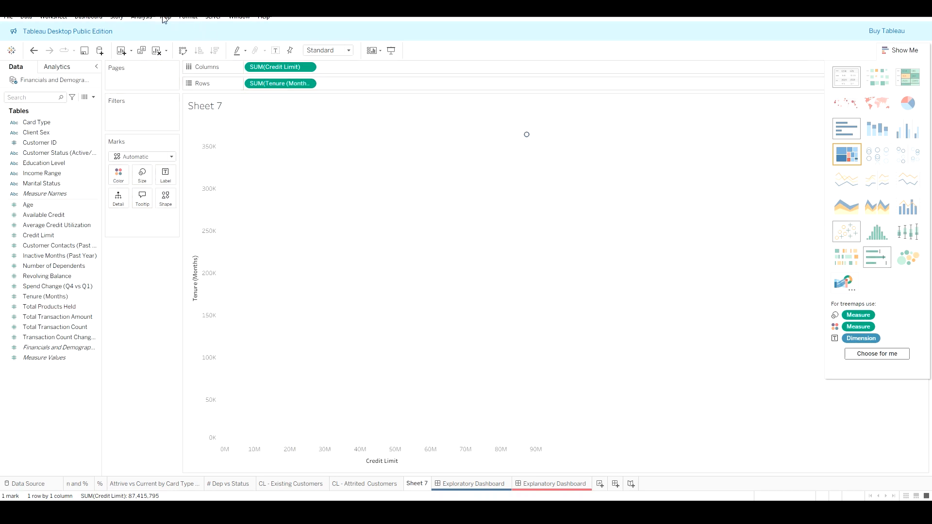
Step: Add Customer ID to Detail, including all members, to plot one mark per customer
left_click(897, 51)
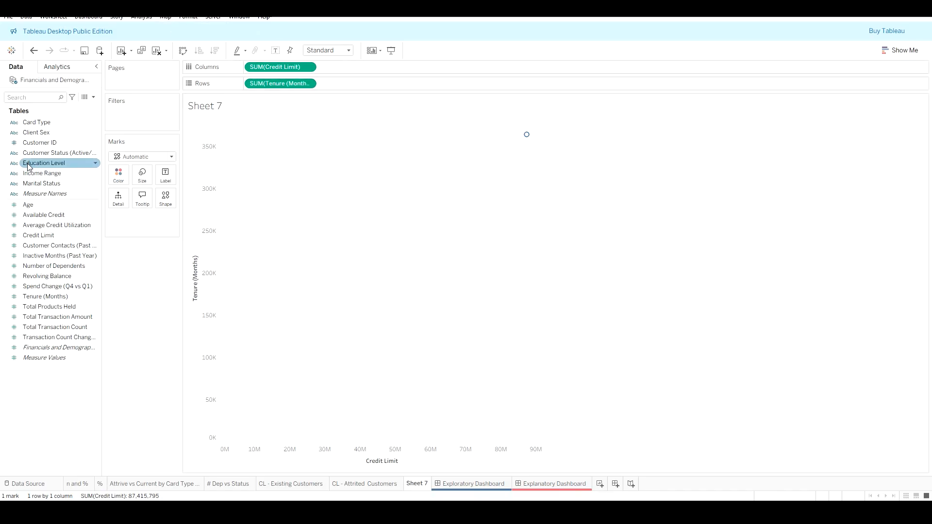
left_click_drag(36, 146, 119, 201)
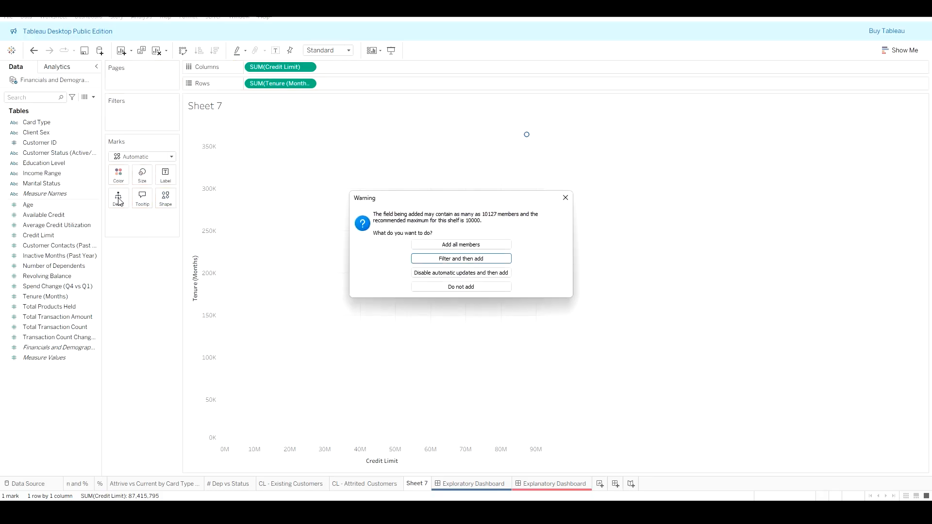
left_click(450, 246)
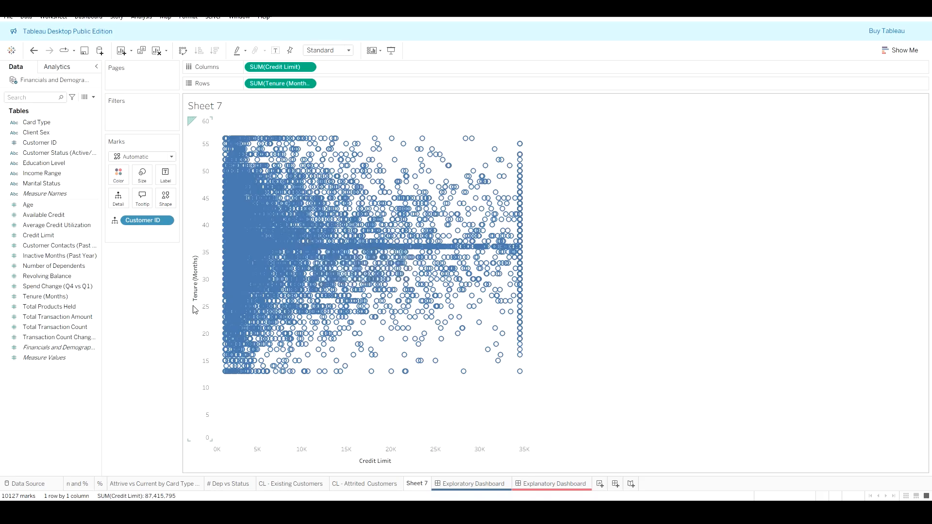
Step: Swap the axes so Tenure (Months) is on columns and set its aggregation to Average
left_click(183, 50)
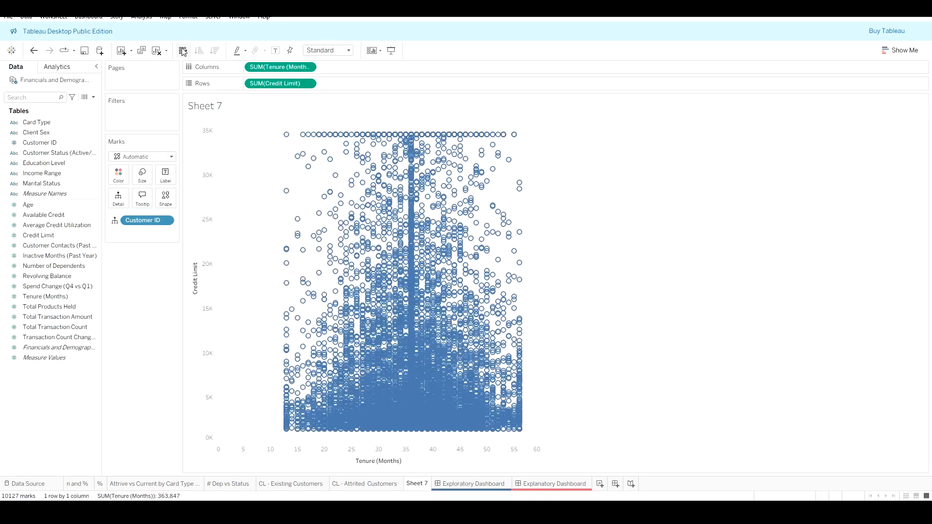
left_click(309, 70)
mouse_move(316, 198)
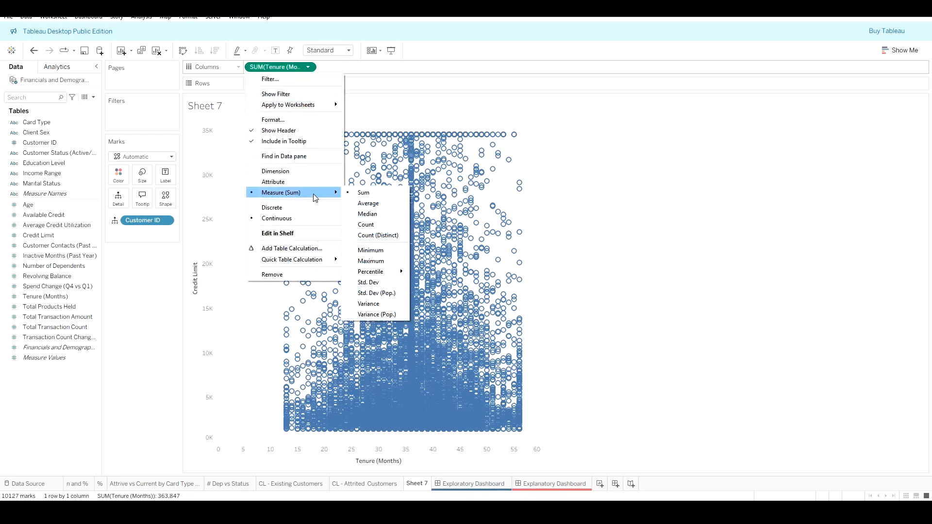
left_click(381, 203)
Step: Set the Credit Limit aggregation on rows to Average
left_click(309, 84)
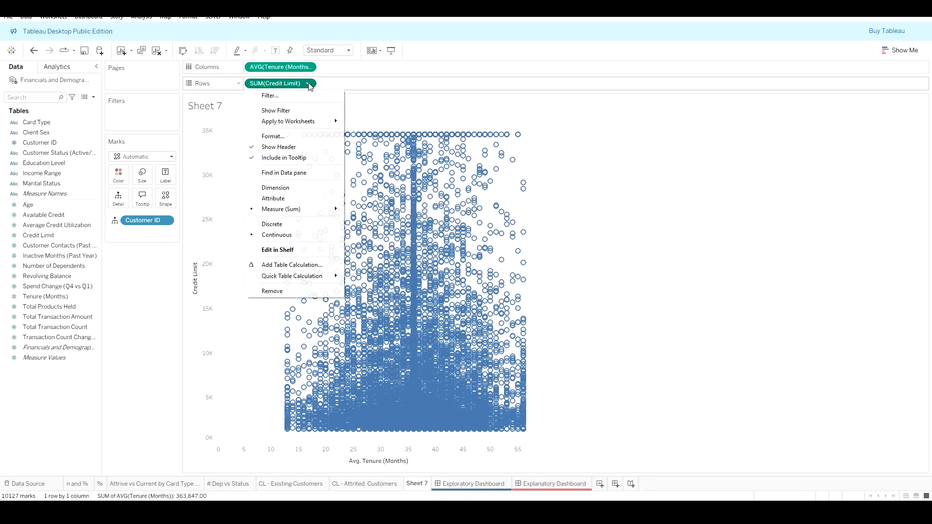
mouse_move(302, 209)
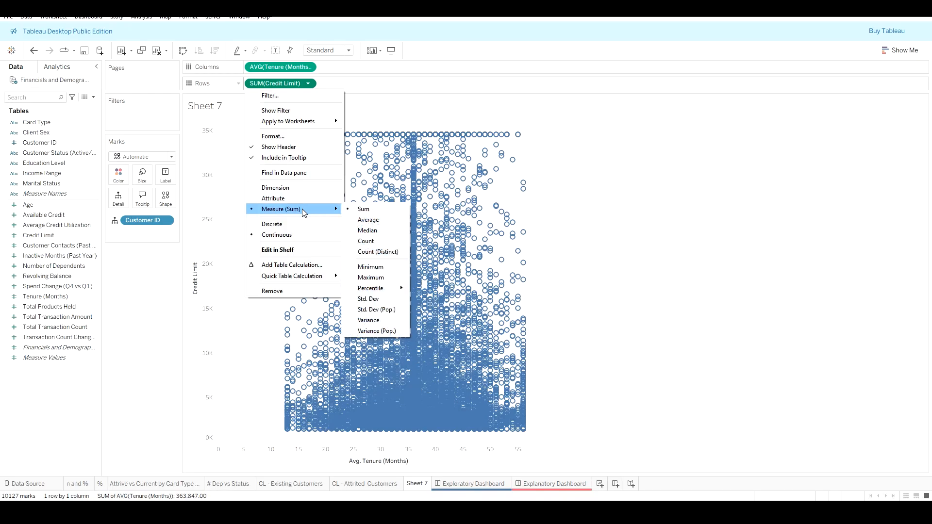
left_click(368, 219)
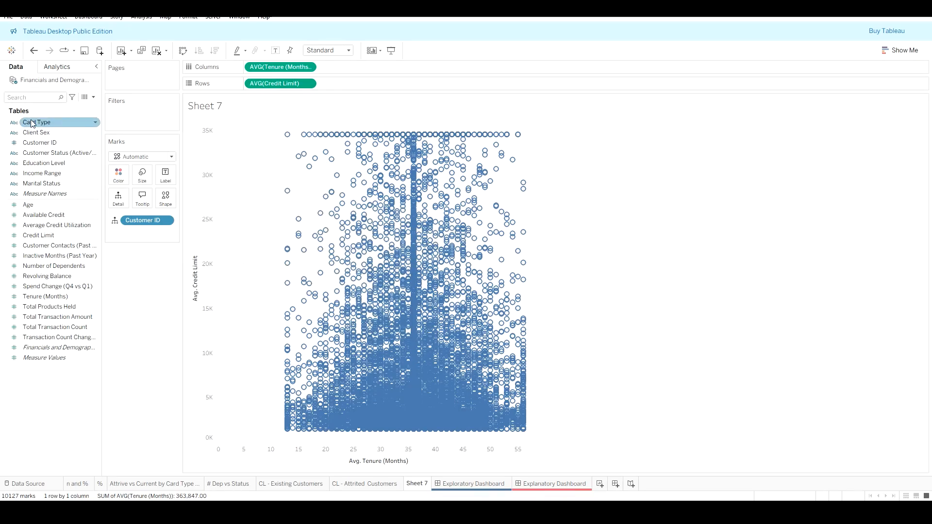
Step: Colour the marks by Customer Status and set Attrited Customer's colour to red
left_click(55, 153)
left_click_drag(55, 153, 122, 176)
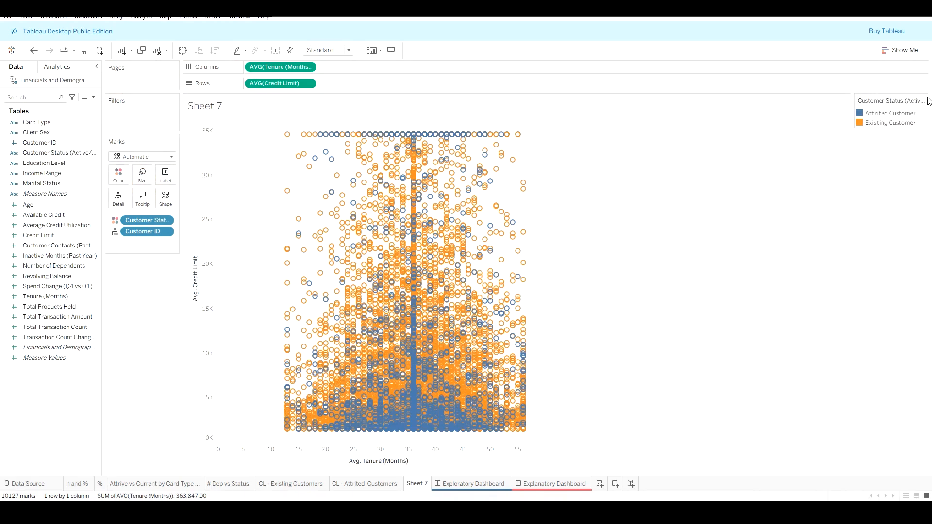
double_click(891, 122)
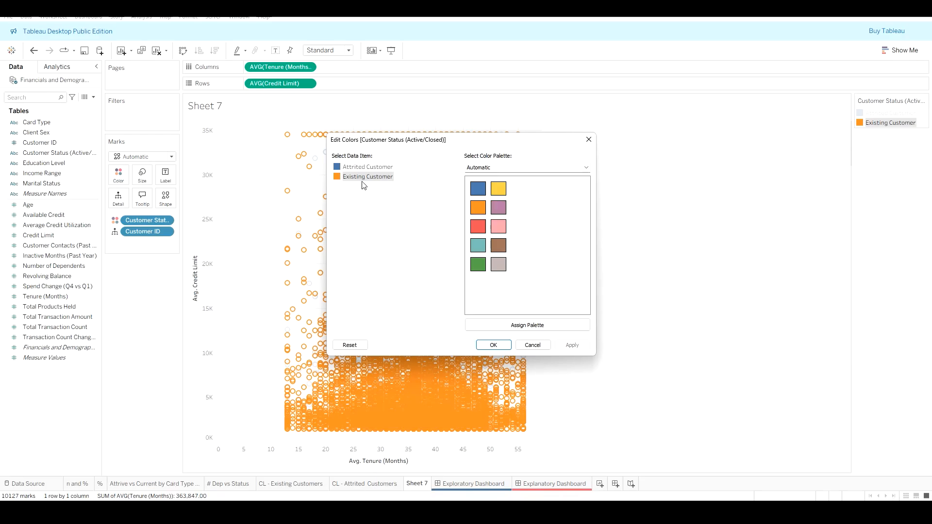
left_click(367, 167)
left_click(478, 227)
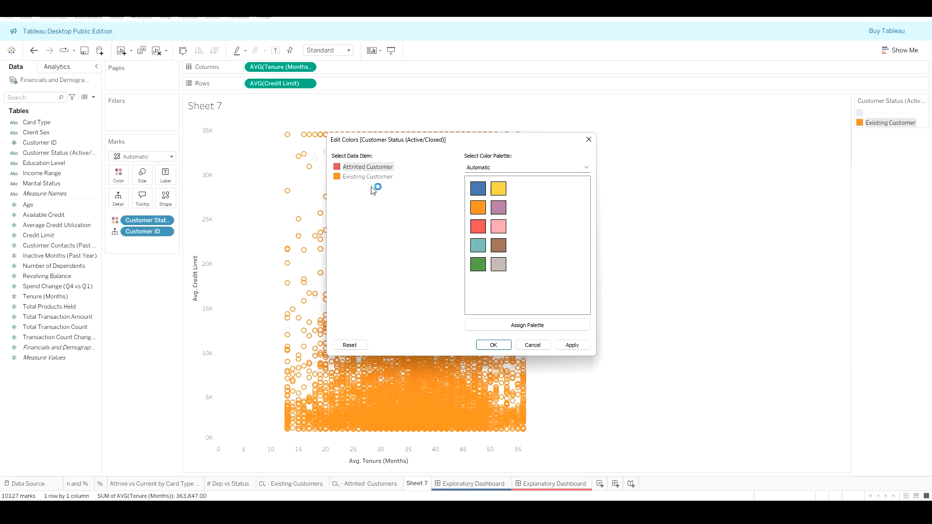
Step: Set Existing Customer's colour to dark purple from the Lightning Sunrise palette and apply the colour edits
left_click(372, 178)
left_click(527, 171)
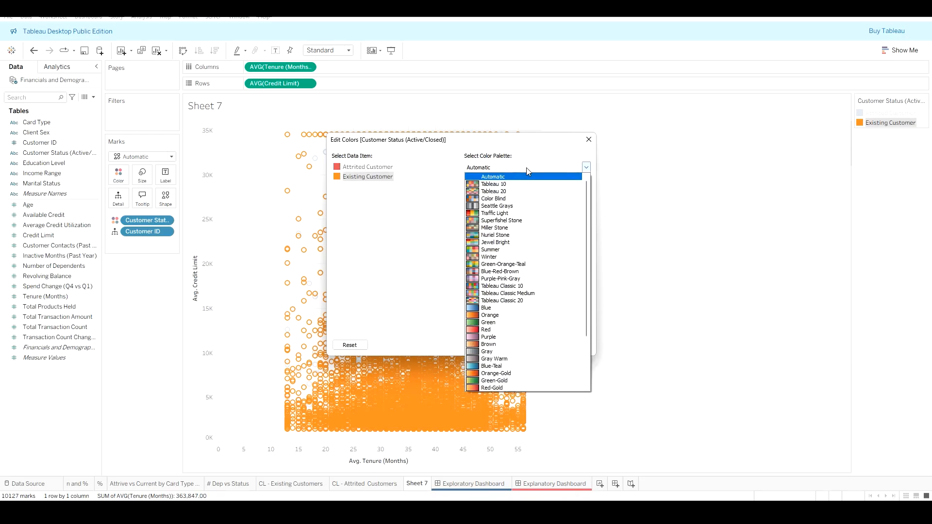
scroll(526, 266, "down", 3)
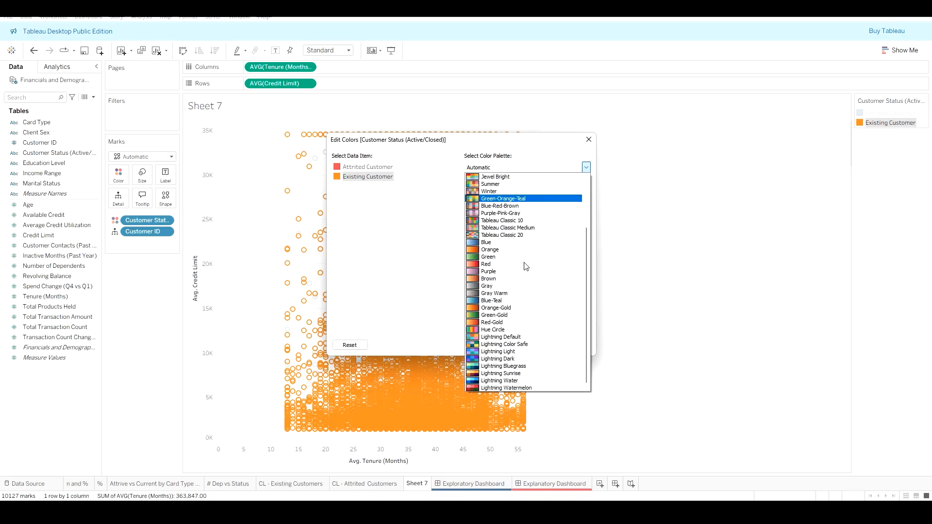
scroll(534, 330, "up", 3)
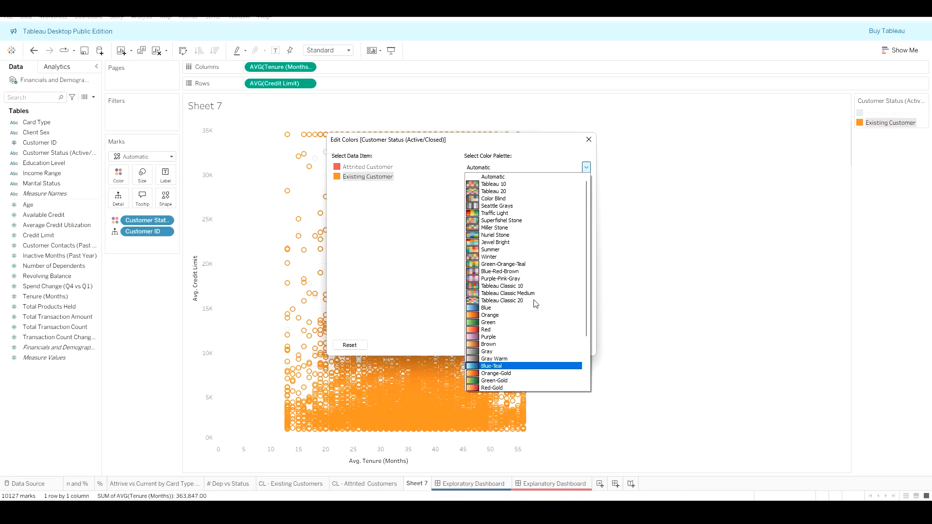
left_click(517, 203)
left_click(537, 170)
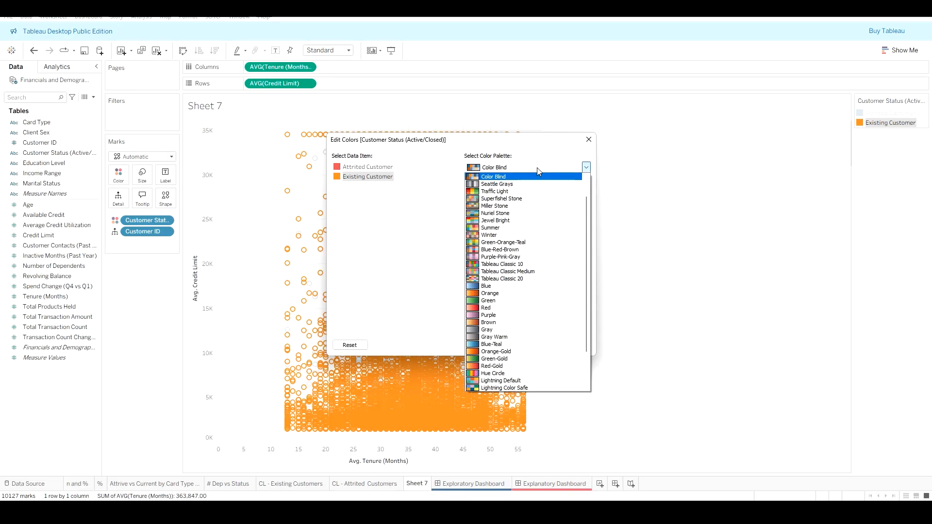
scroll(528, 237, "down", 2)
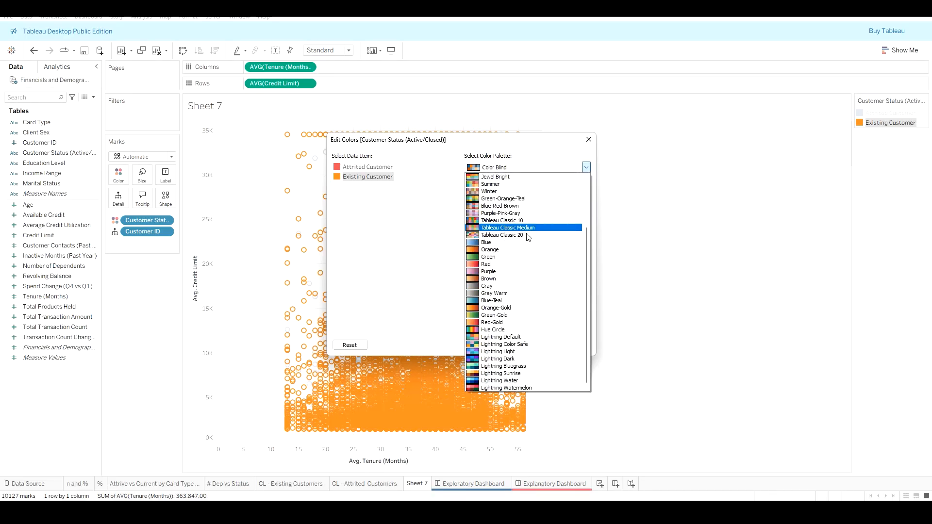
left_click(524, 374)
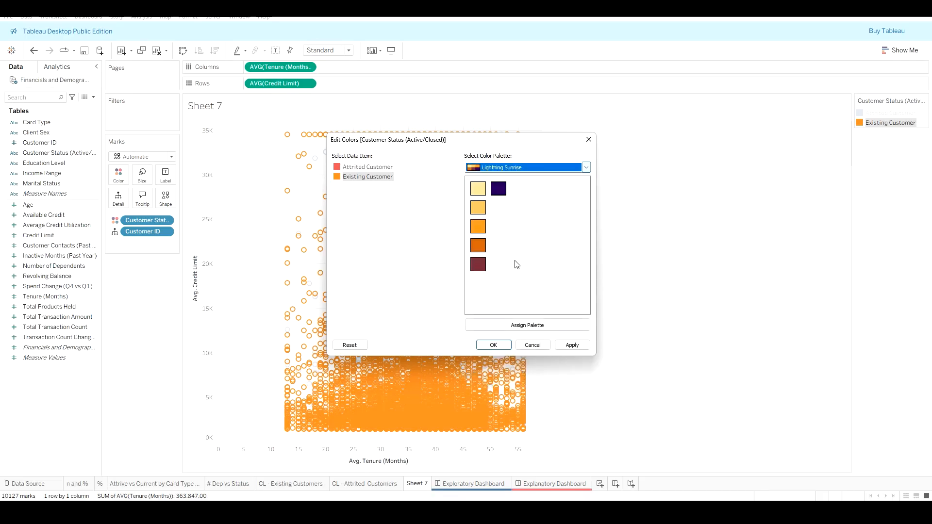
left_click(499, 189)
left_click(573, 346)
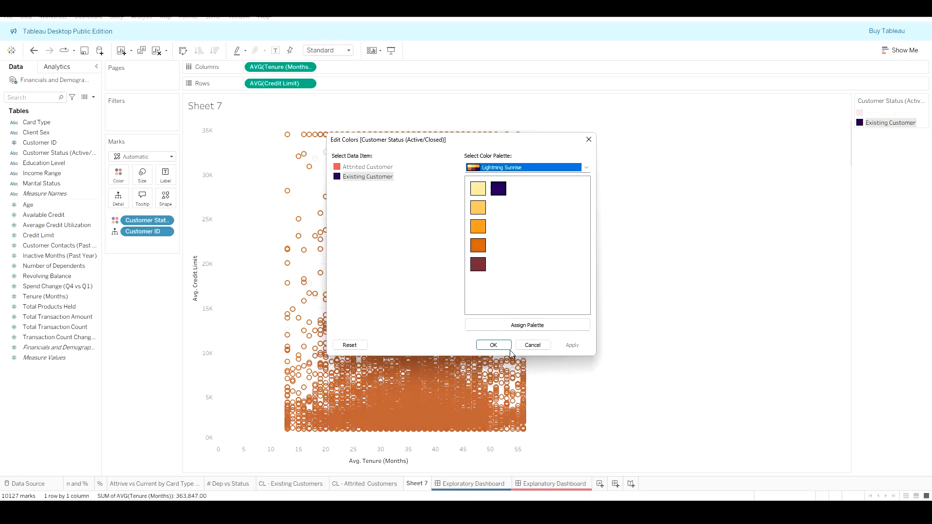
left_click(493, 345)
Step: Browse the other worksheets' colours and formatting, then return to Sheet 7
left_click(828, 180)
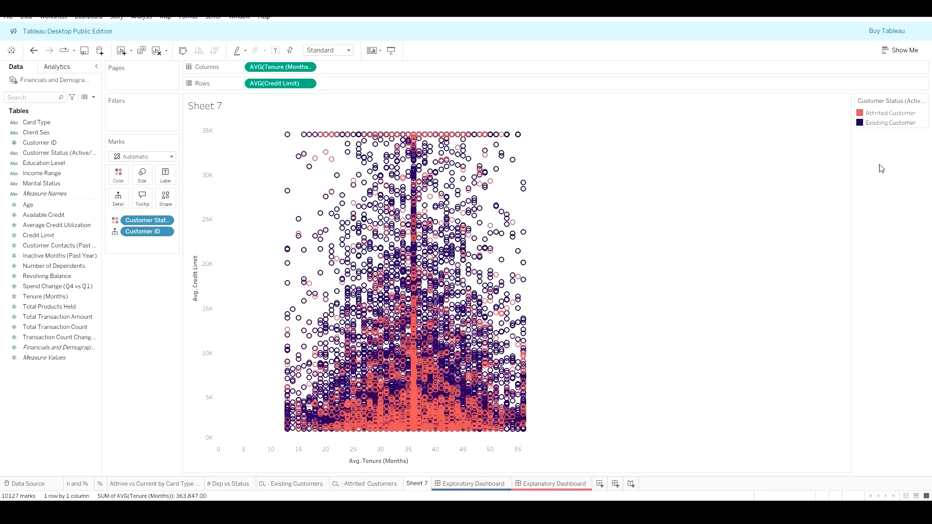
left_click(371, 483)
left_click(311, 486)
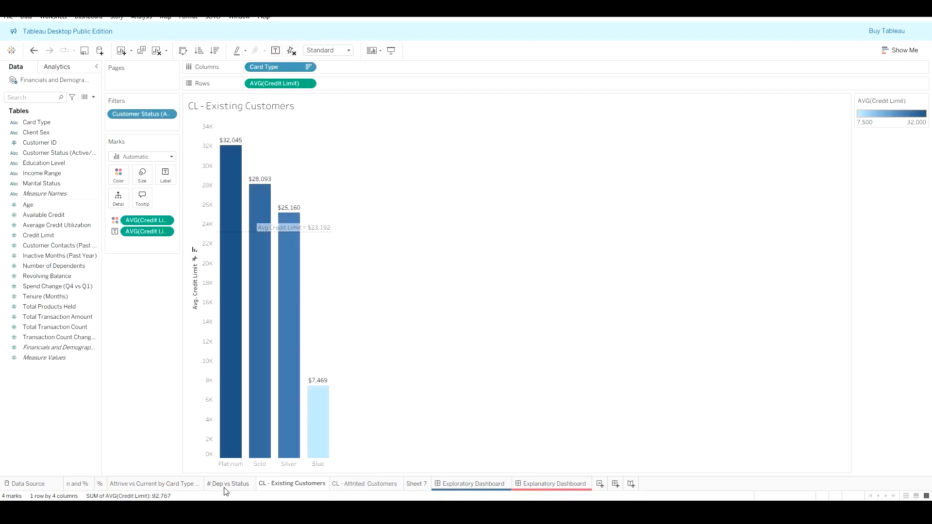
left_click(226, 488)
left_click(179, 485)
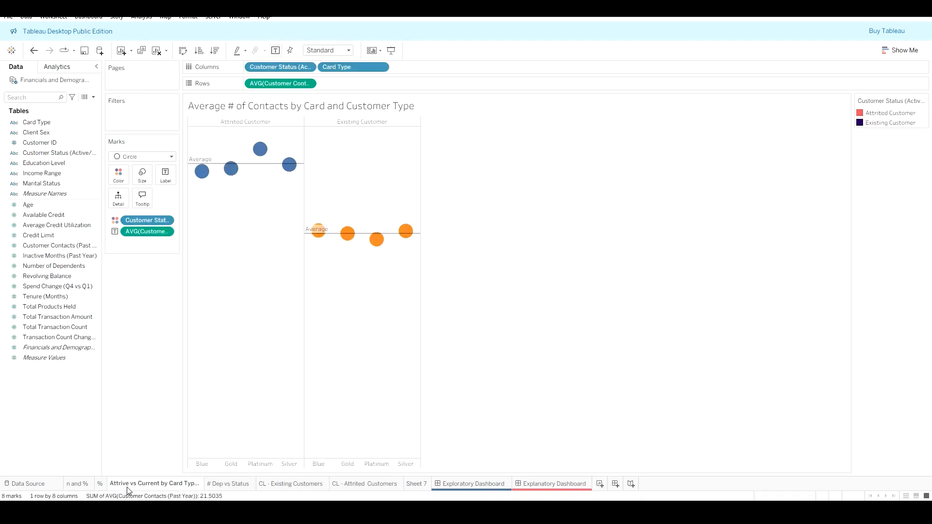
left_click(76, 485)
left_click(100, 484)
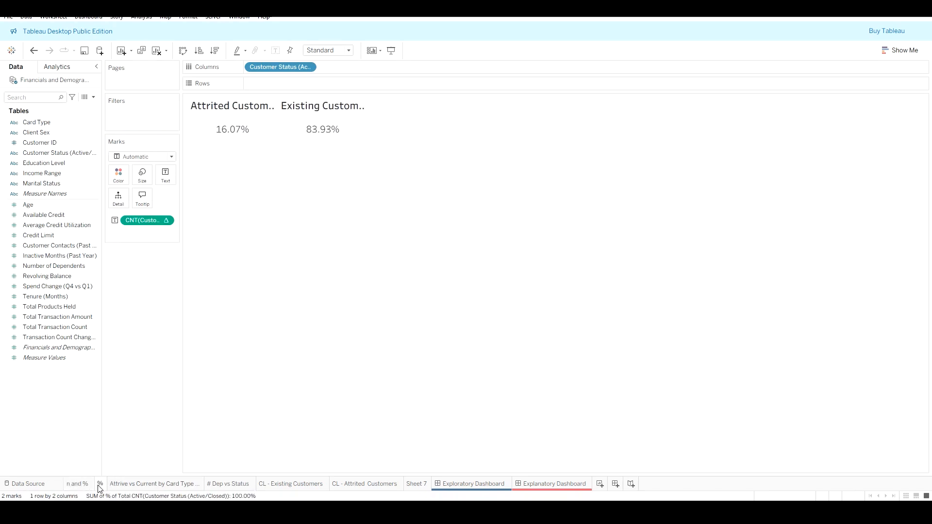
left_click(138, 485)
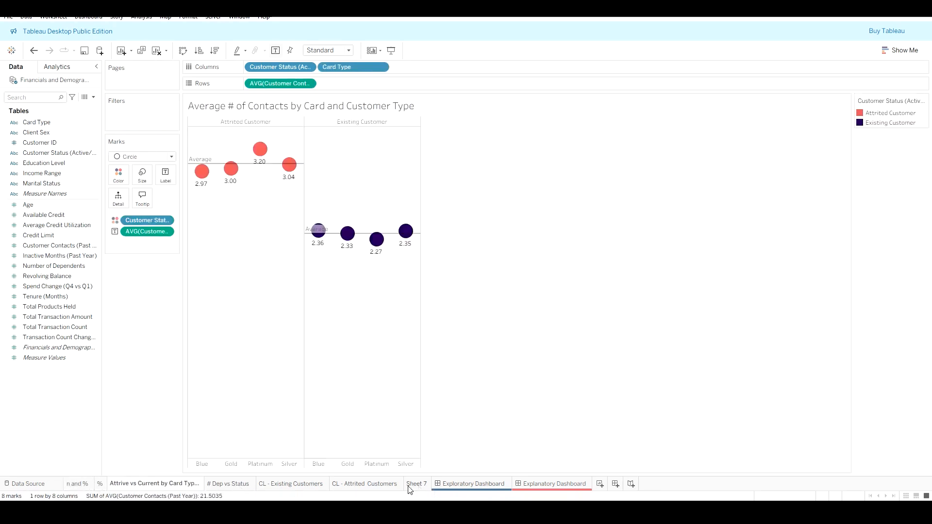
left_click(409, 485)
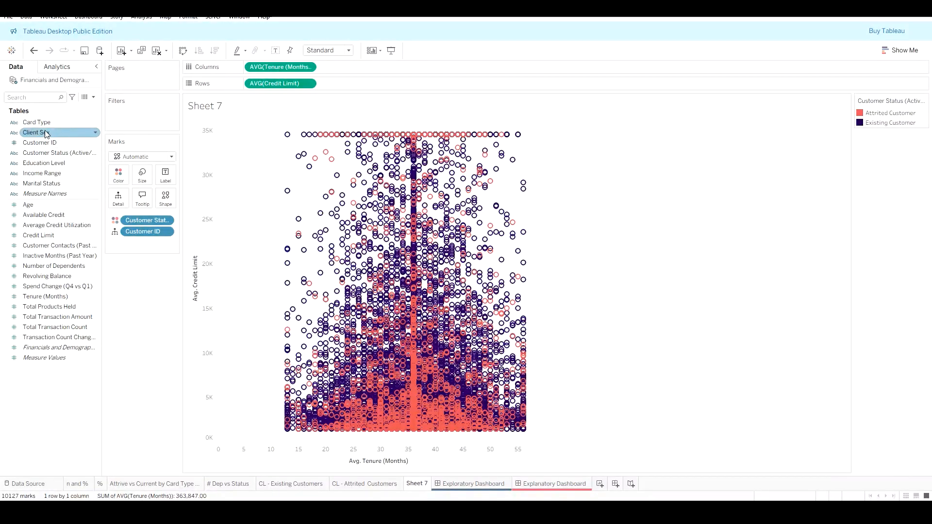
Step: Add a Trend Line from the Analytics pane to the scatter plot
left_click(72, 67)
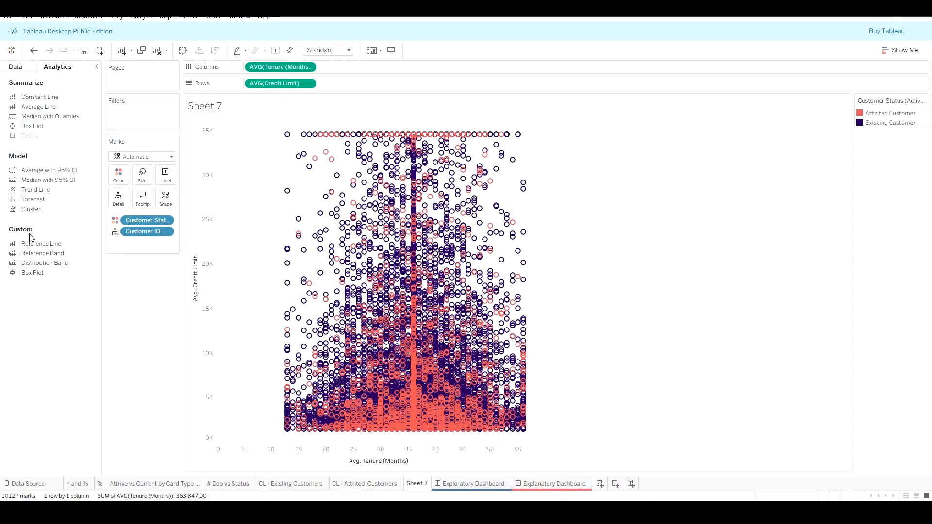
left_click_drag(41, 193, 277, 136)
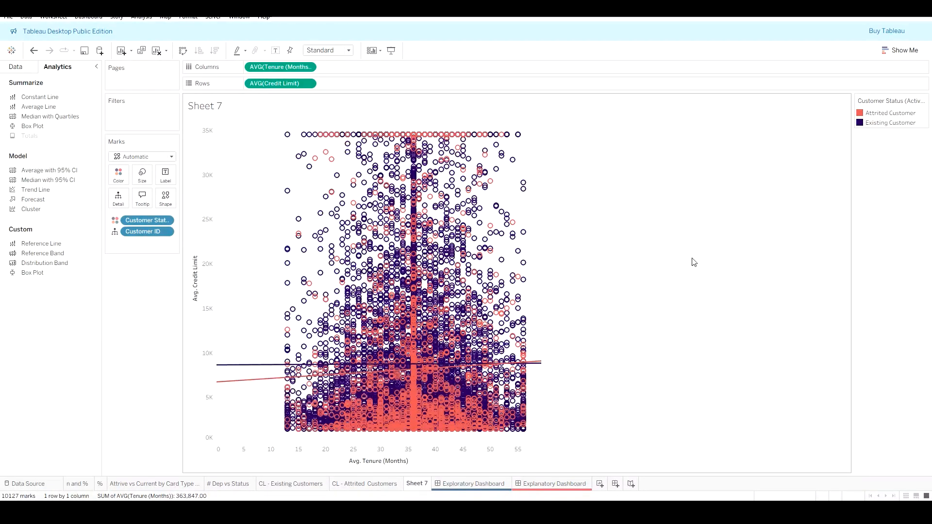
Step: Open the Exploratory Dashboard and save the workbook
left_click(463, 488)
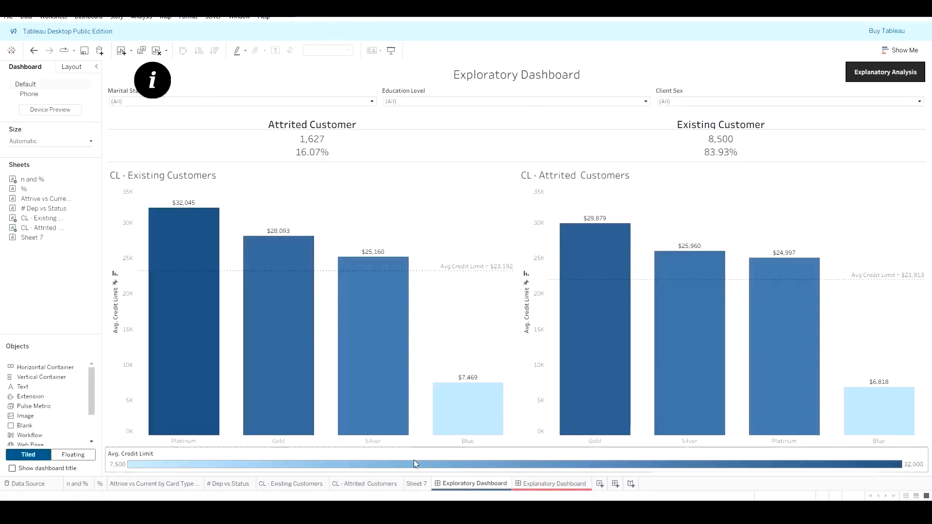
left_click(12, 19)
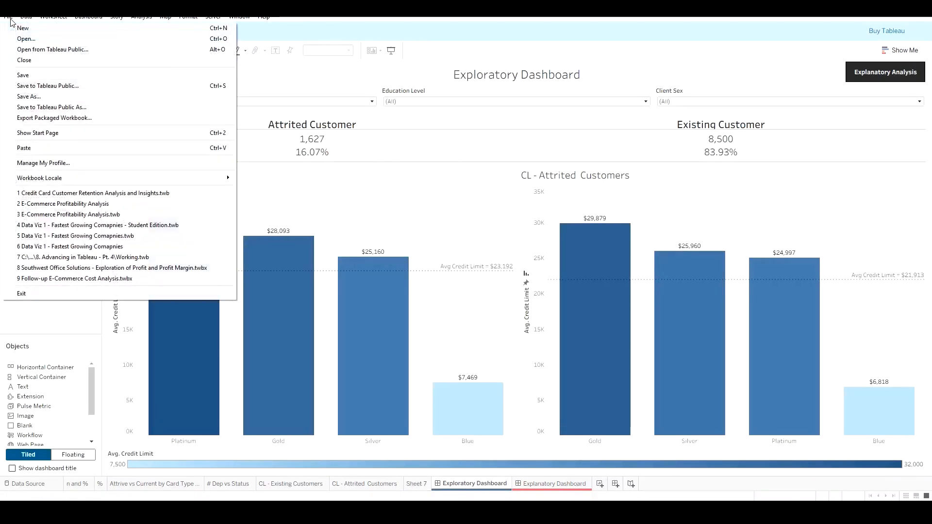
left_click(34, 77)
left_click(426, 487)
left_click(483, 485)
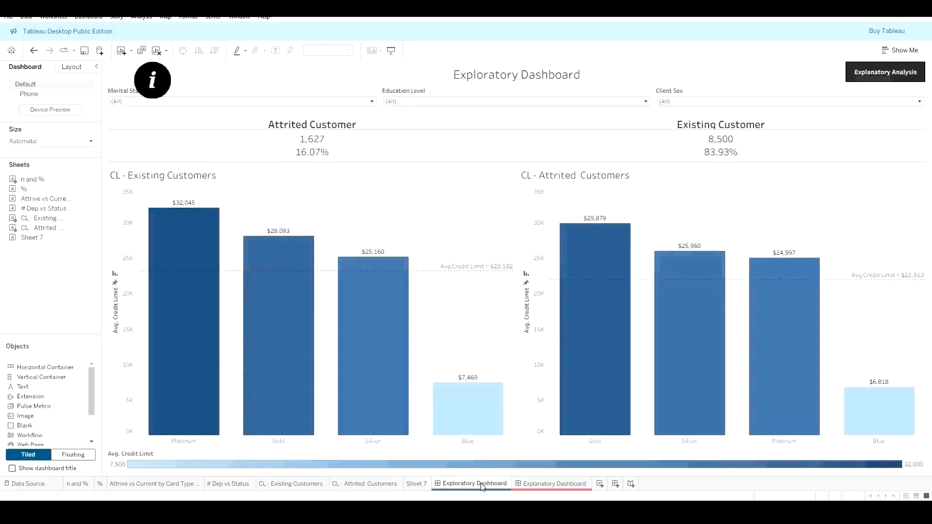
mouse_move(434, 488)
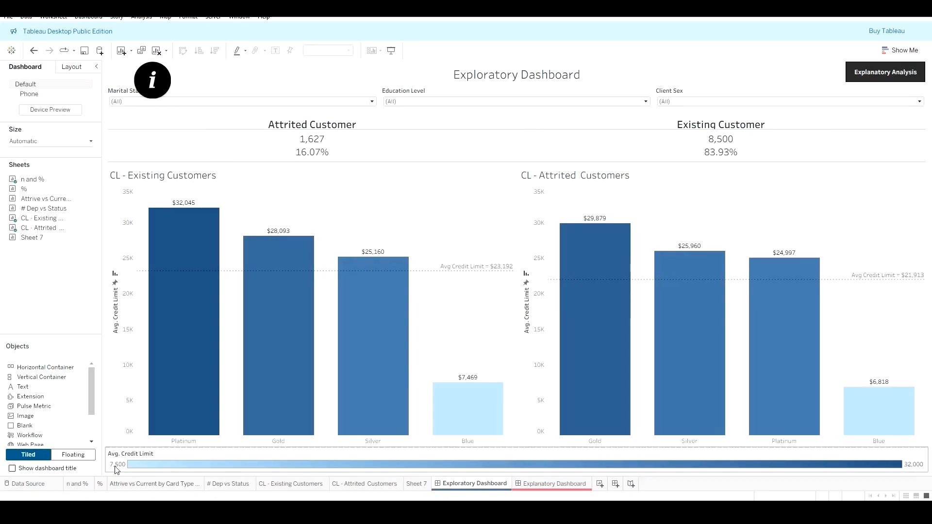
Step: Open the CL - Existing Customers sheet and inspect the credit limit legend's formatting options
left_click(228, 484)
left_click(294, 485)
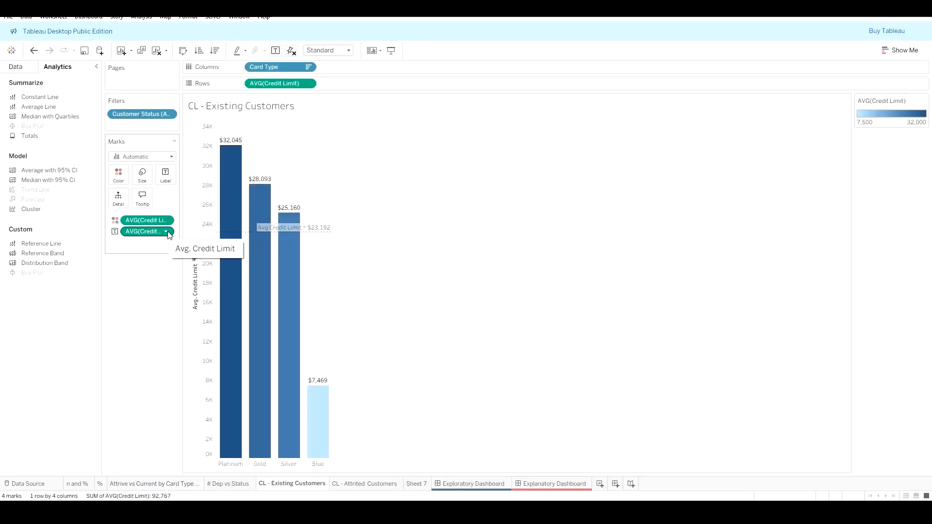
left_click(925, 101)
mouse_move(908, 122)
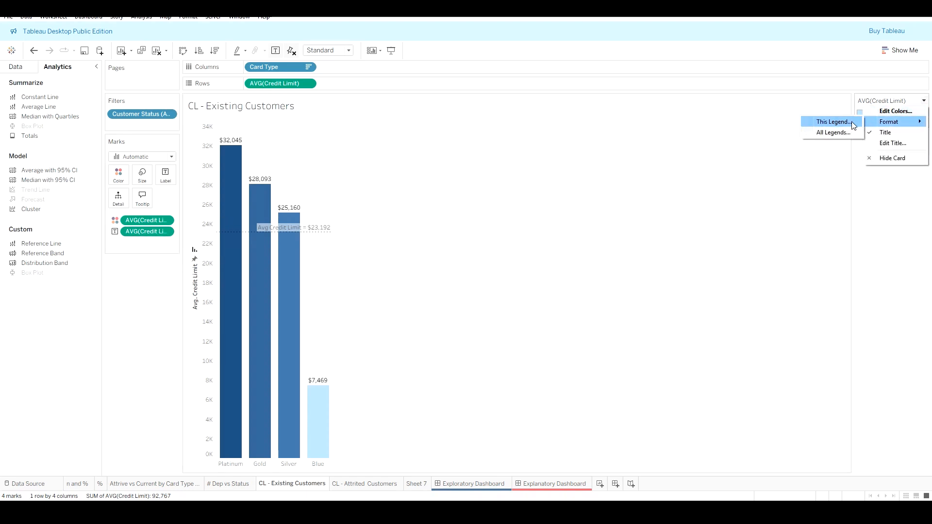
left_click(844, 132)
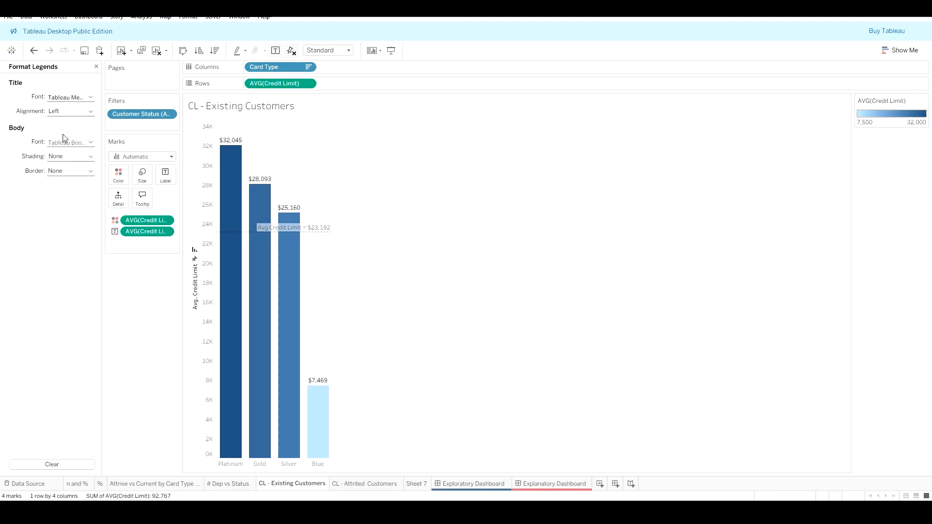
left_click(923, 101)
mouse_move(907, 122)
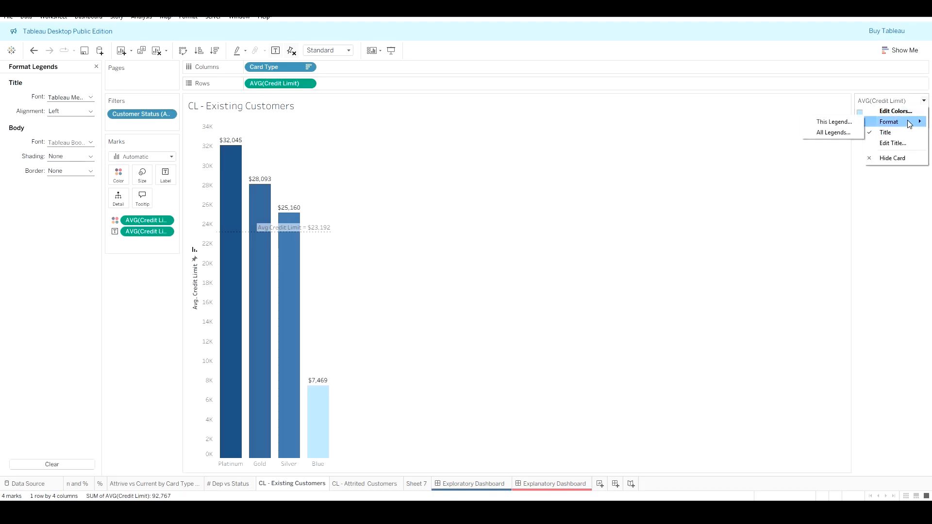
left_click(853, 122)
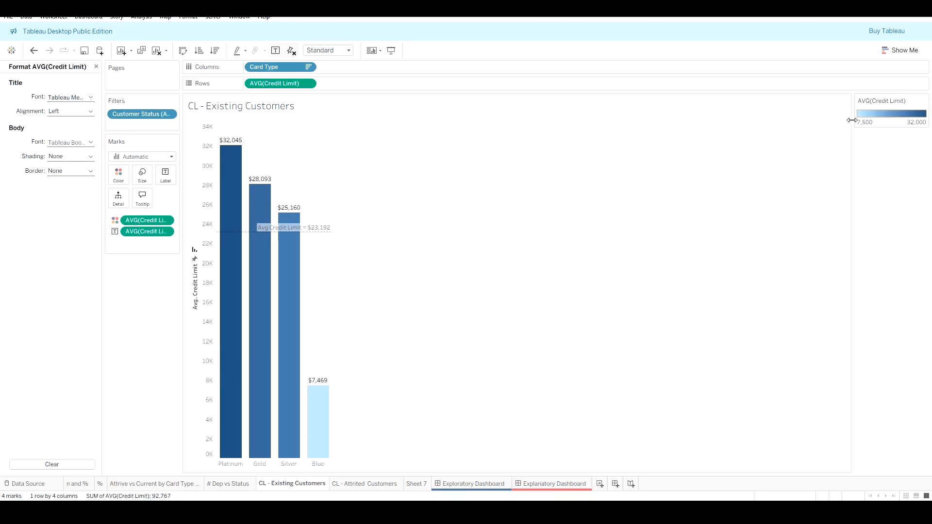
left_click(75, 100)
left_click(76, 100)
left_click(96, 66)
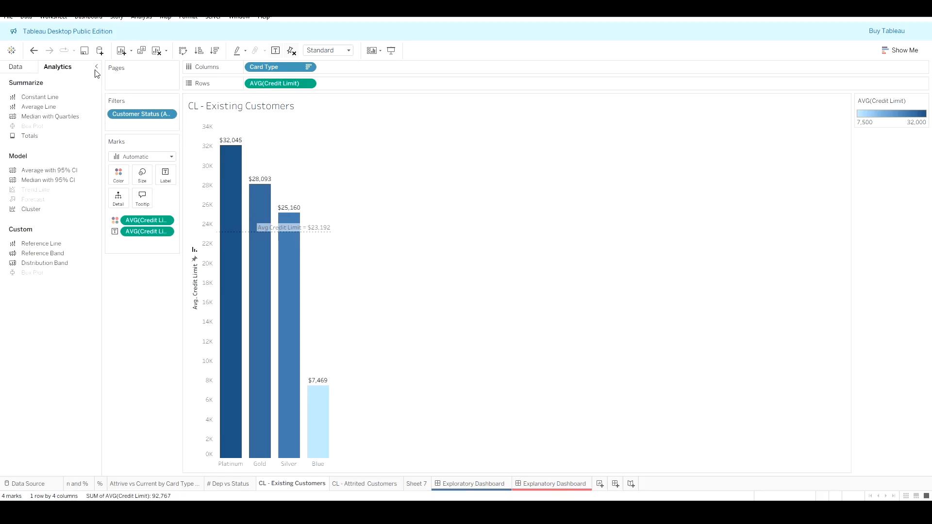
Step: Remove the credit limit label from the bars and re-add Avg Credit Limit as the label
left_click(11, 71)
left_click_drag(146, 232, 146, 294)
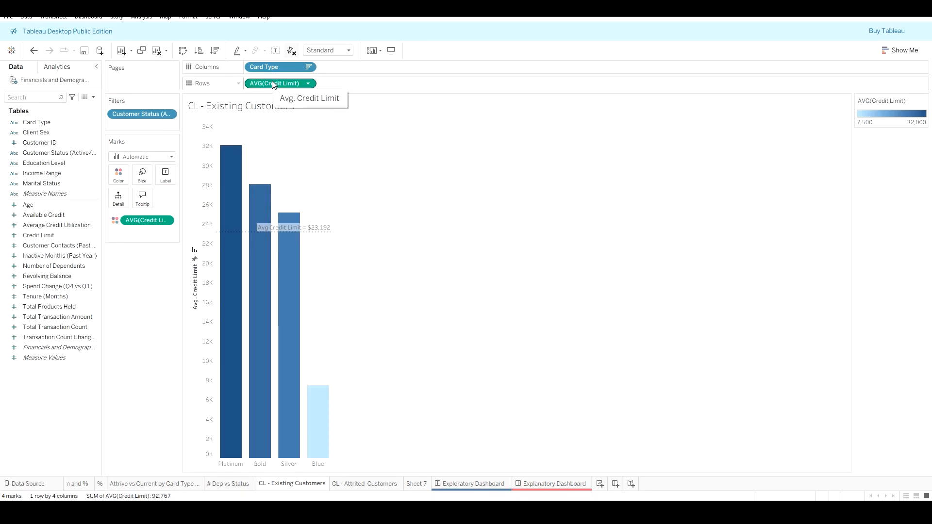
left_click_drag(274, 85, 174, 175)
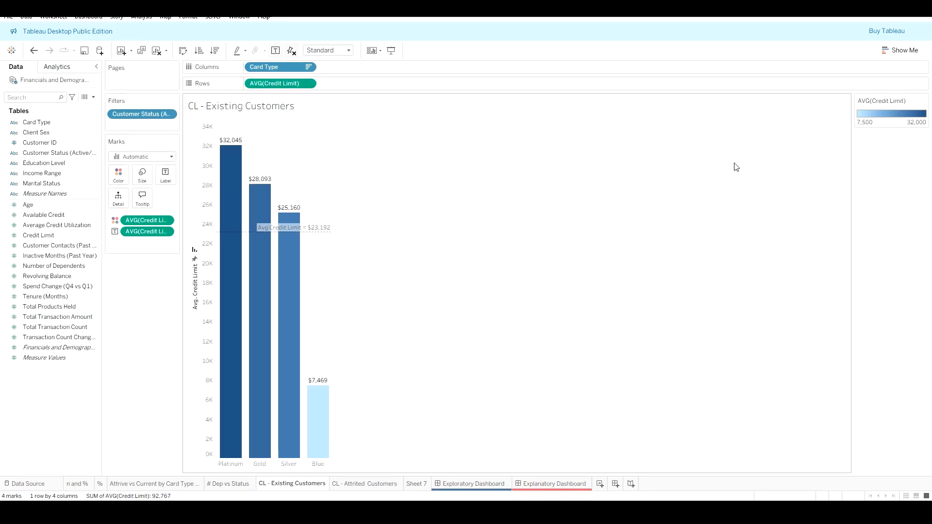
Step: Format the credit limit axis numbers as custom currency with zero decimal places
left_click(925, 102)
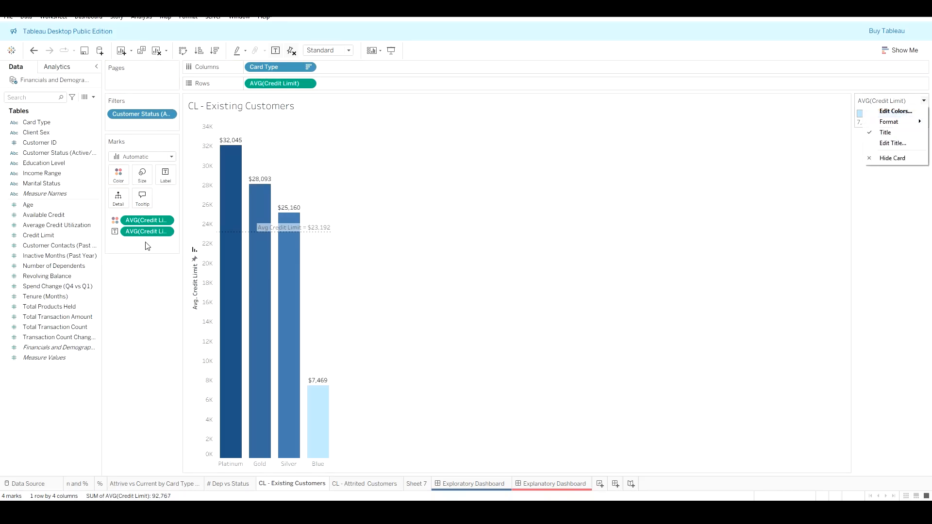
left_click(163, 234)
left_click(168, 232)
left_click(170, 285)
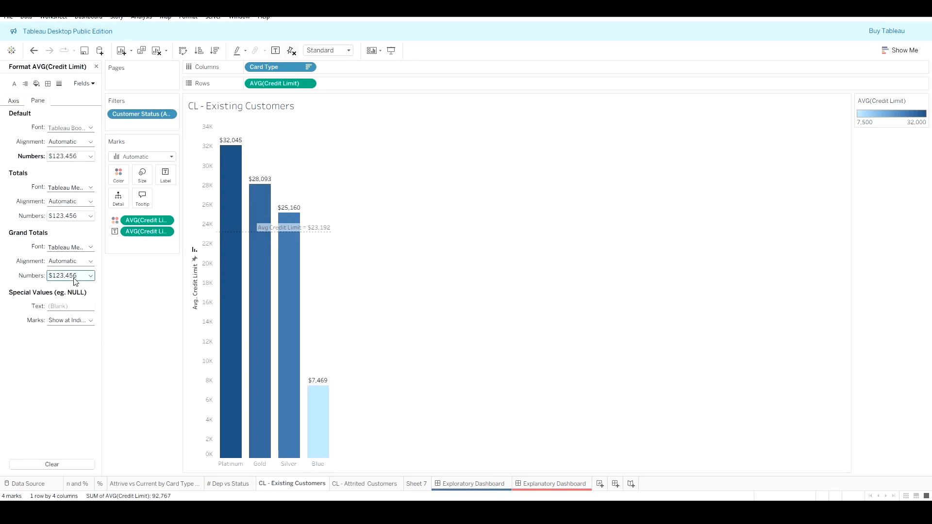
left_click(20, 103)
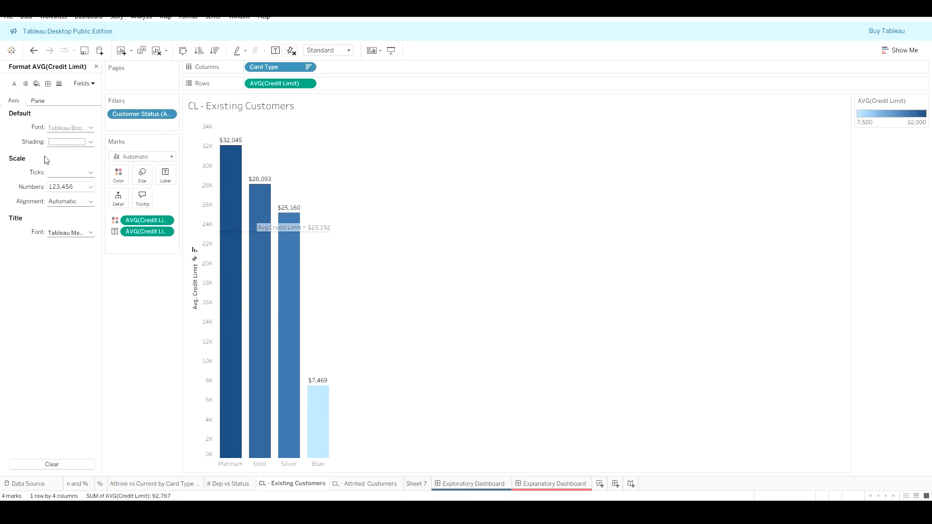
left_click(63, 187)
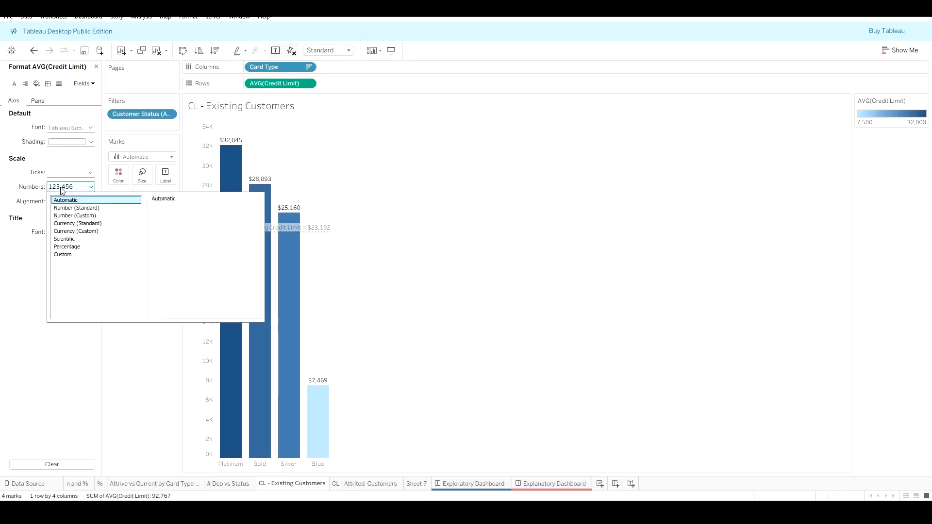
left_click(72, 217)
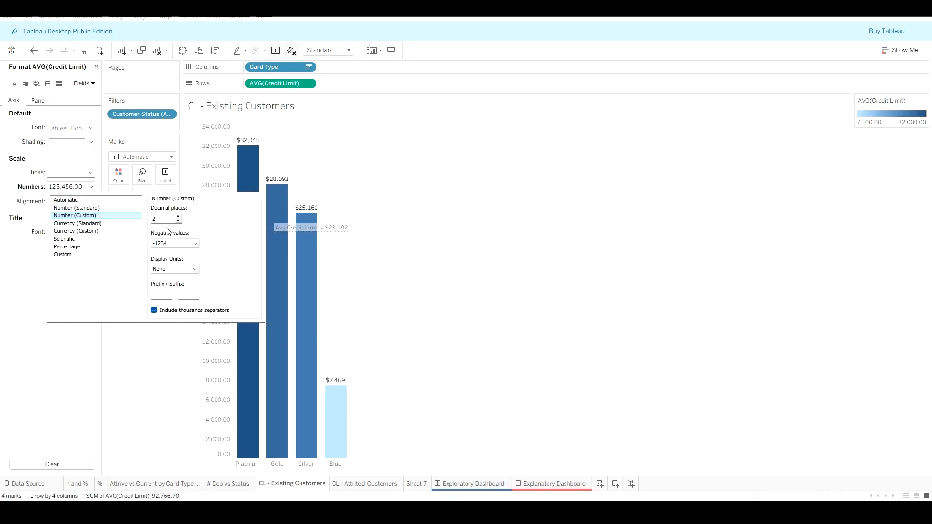
left_click(179, 221)
left_click(178, 221)
left_click(92, 232)
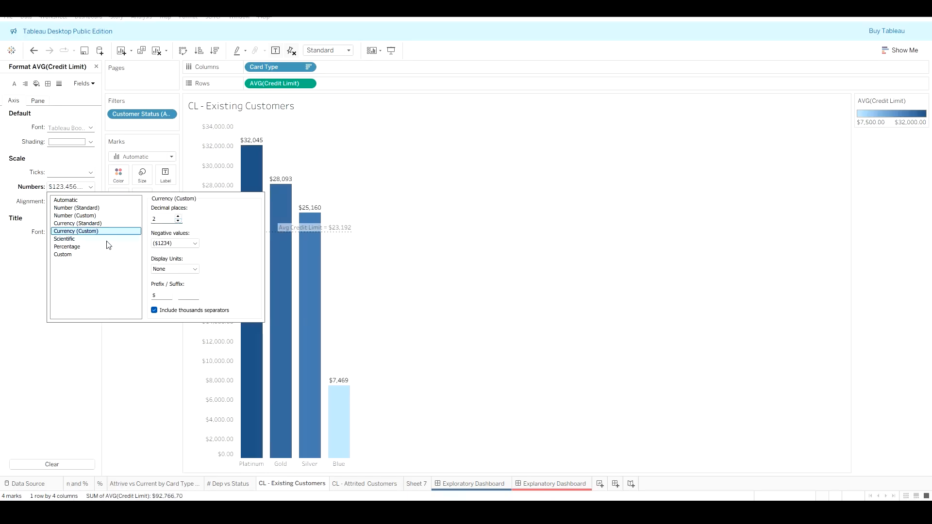
left_click(178, 221)
left_click(178, 221)
left_click(553, 316)
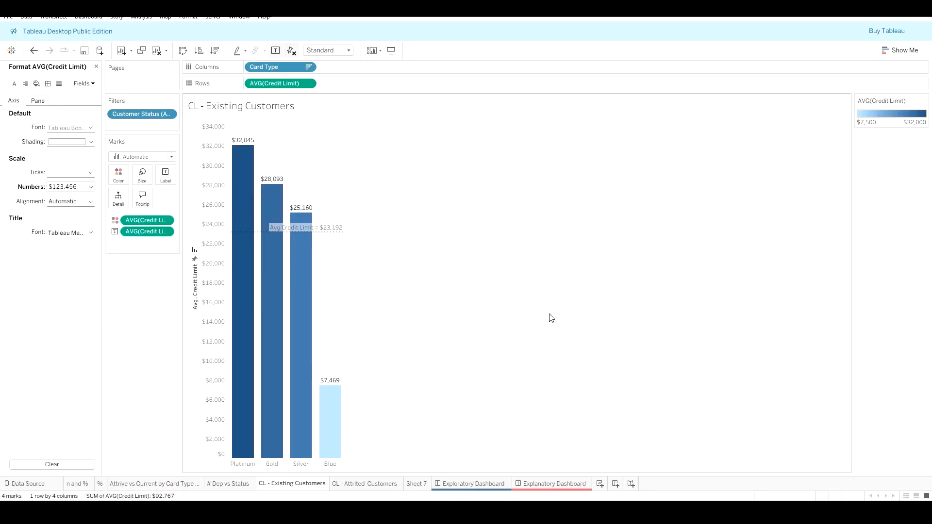
Step: Inspect the axis format of both credit limit sheets and review the Exploratory Dashboard
right_click(213, 296)
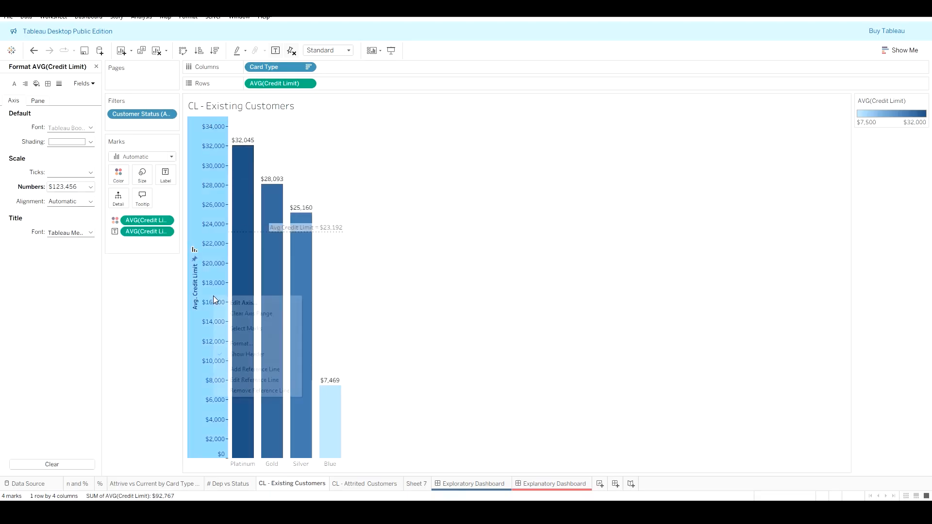
left_click(268, 343)
left_click(369, 485)
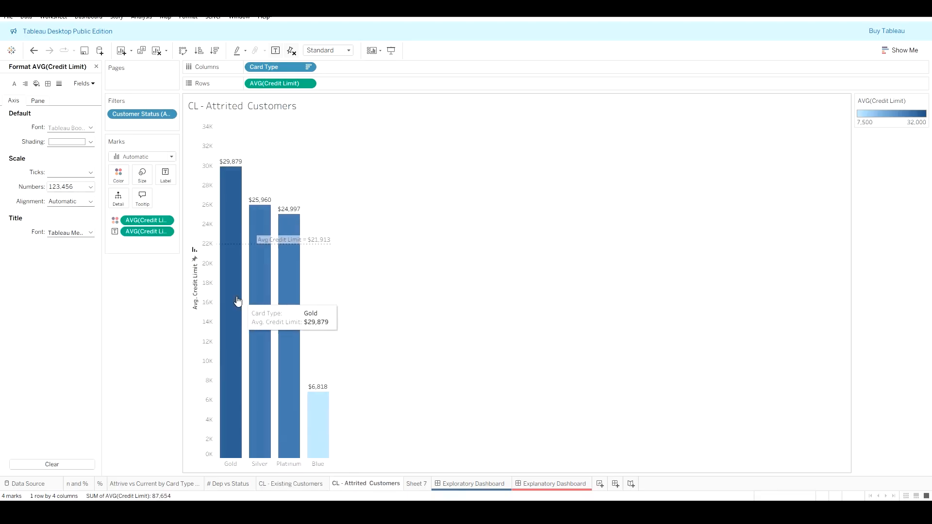
right_click(212, 290)
left_click(243, 345)
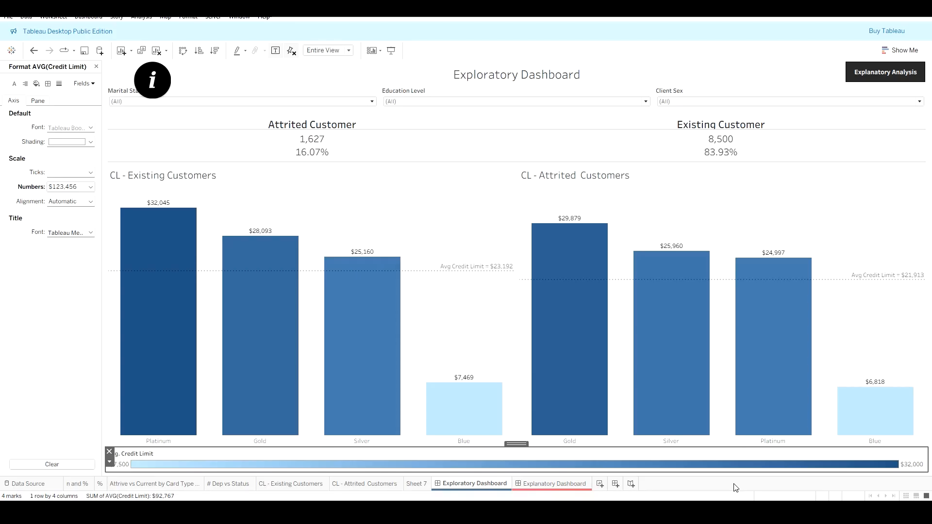
left_click(459, 133)
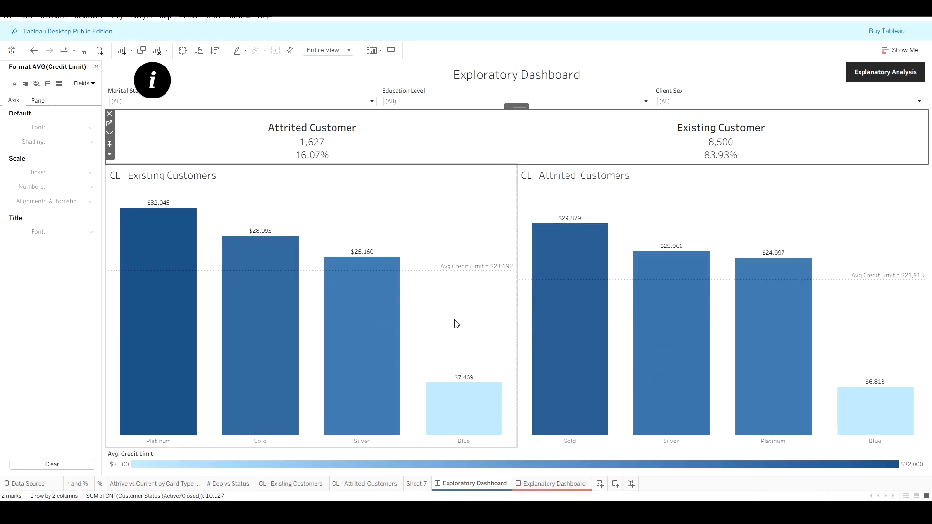
Step: Browse Sheet 7, the contacts chart and the n and % worksheets
left_click(417, 485)
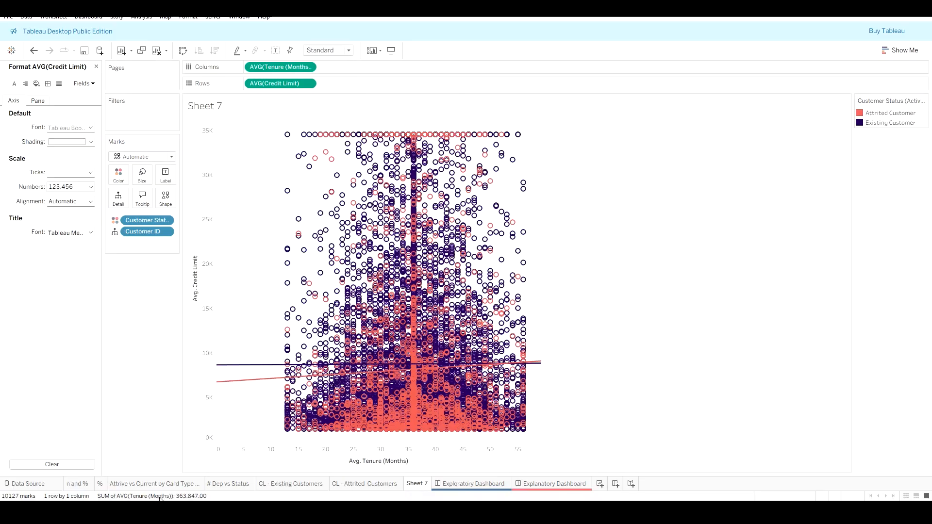
left_click(214, 484)
left_click(180, 485)
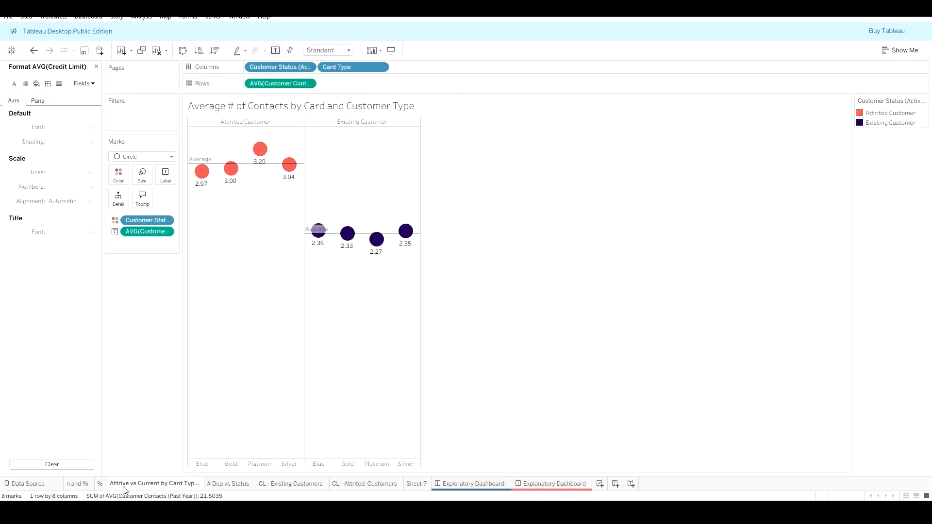
left_click(83, 485)
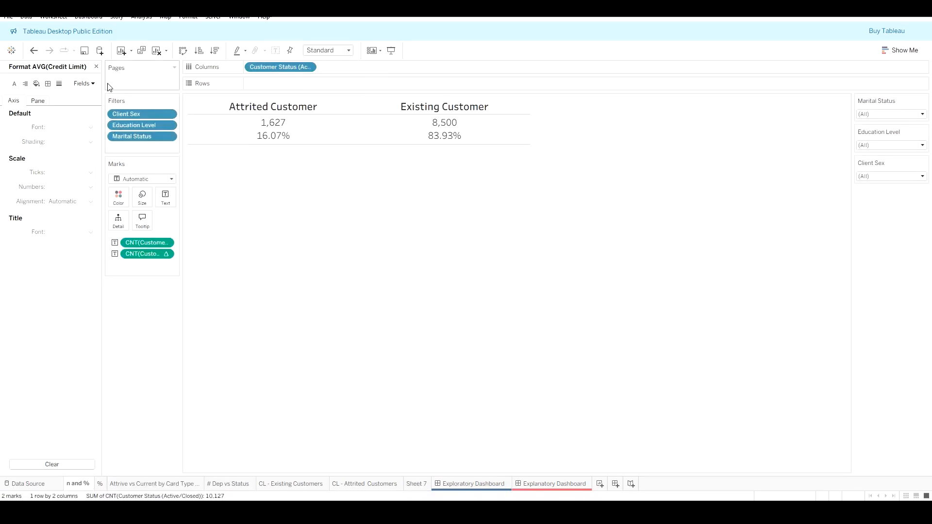
left_click(97, 67)
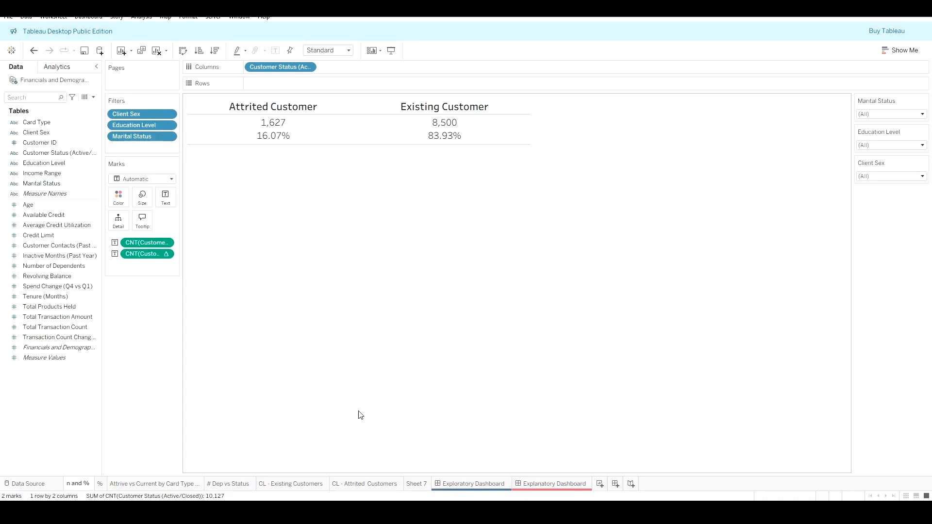
mouse_move(411, 483)
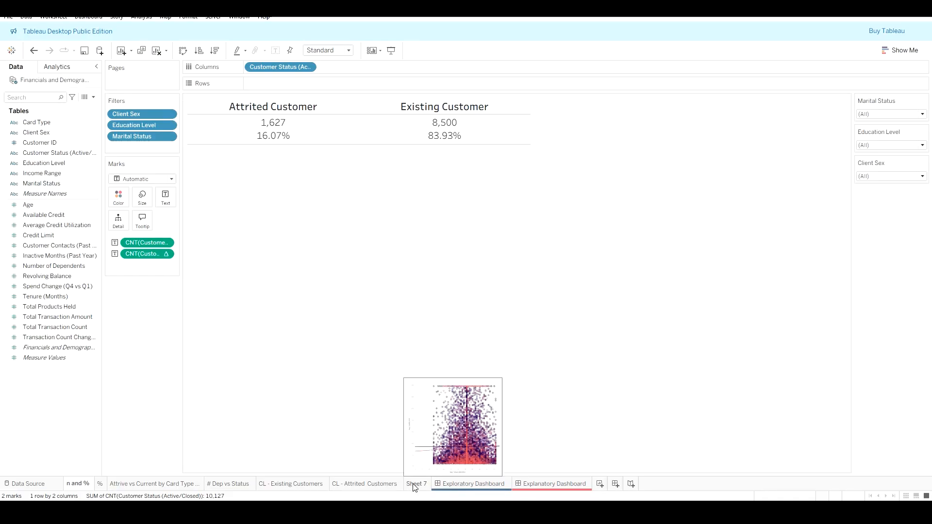
Step: Switch to Excel and review the Financials and Demographics and Pivot Table and Chart sheets
key("alt+Tab")
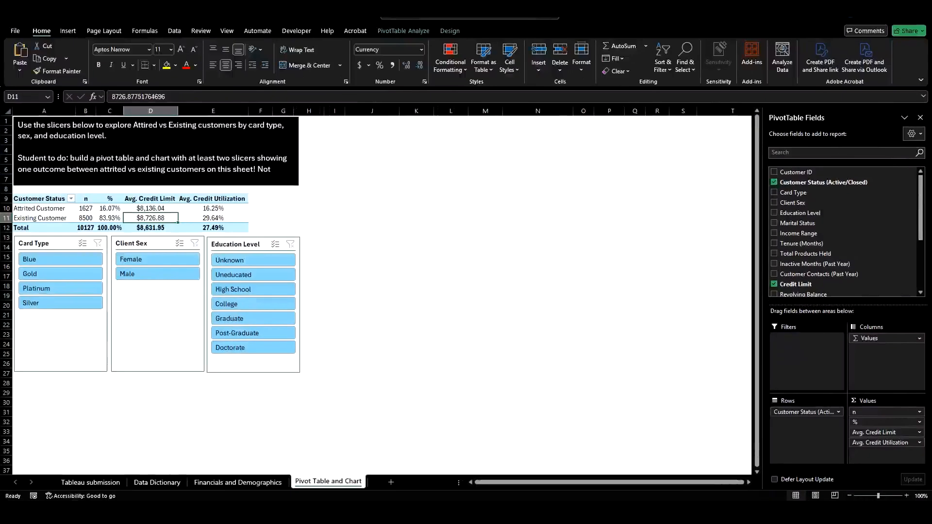
left_click(250, 487)
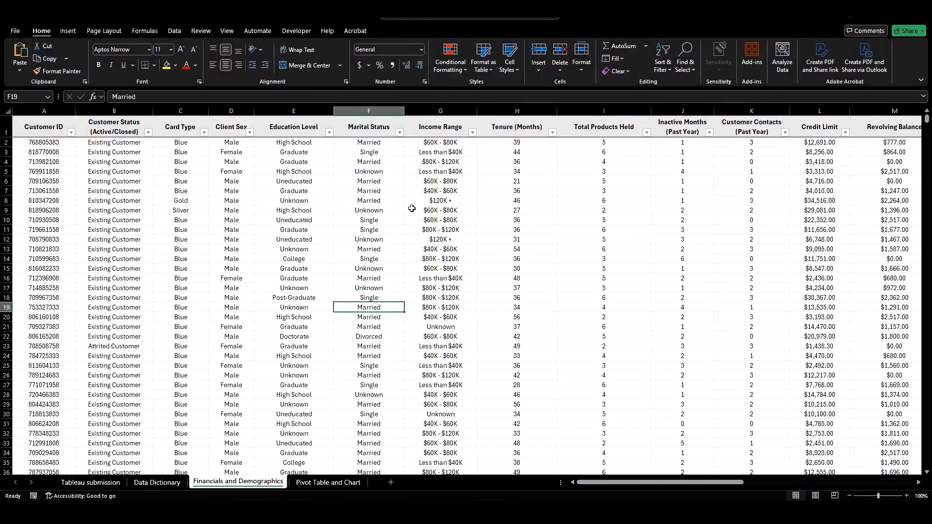
left_click(328, 482)
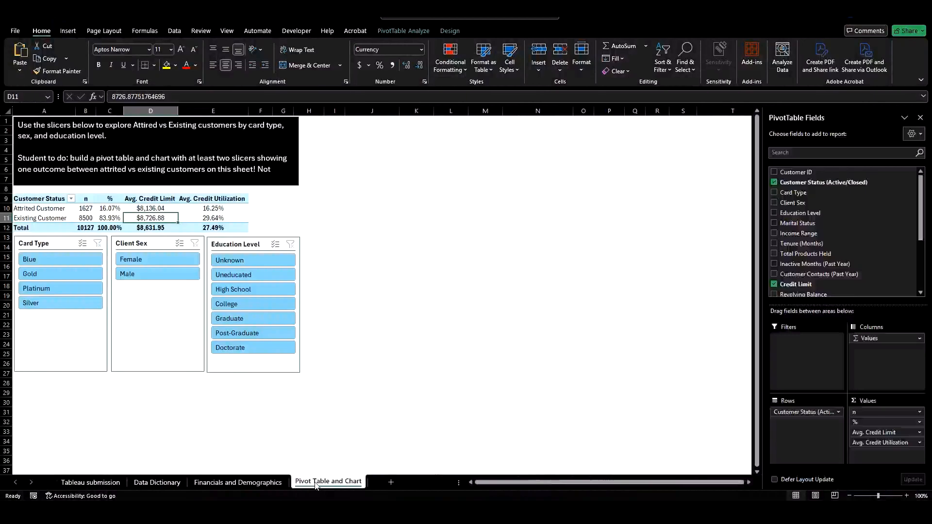
left_click(261, 482)
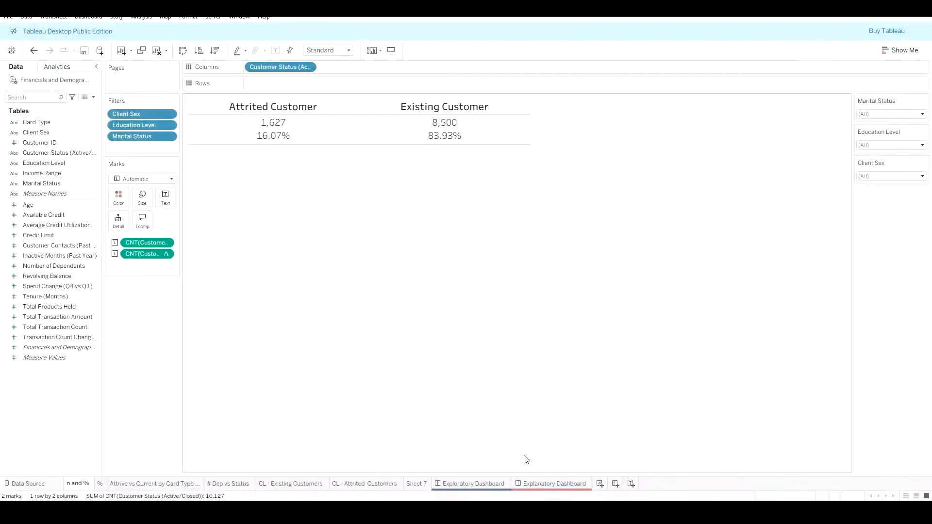
Step: Shrink the floating info icon in the Exploratory Dashboard's corner
left_click(489, 485)
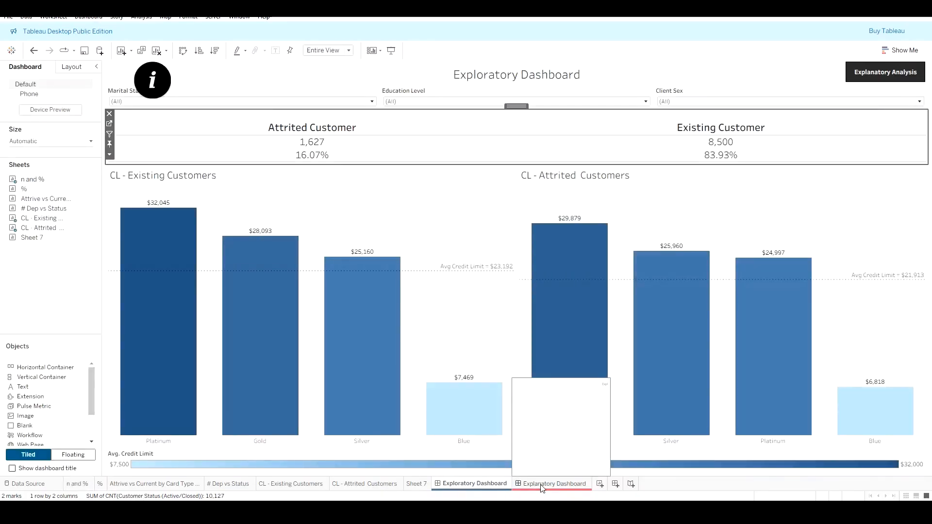
left_click(173, 78)
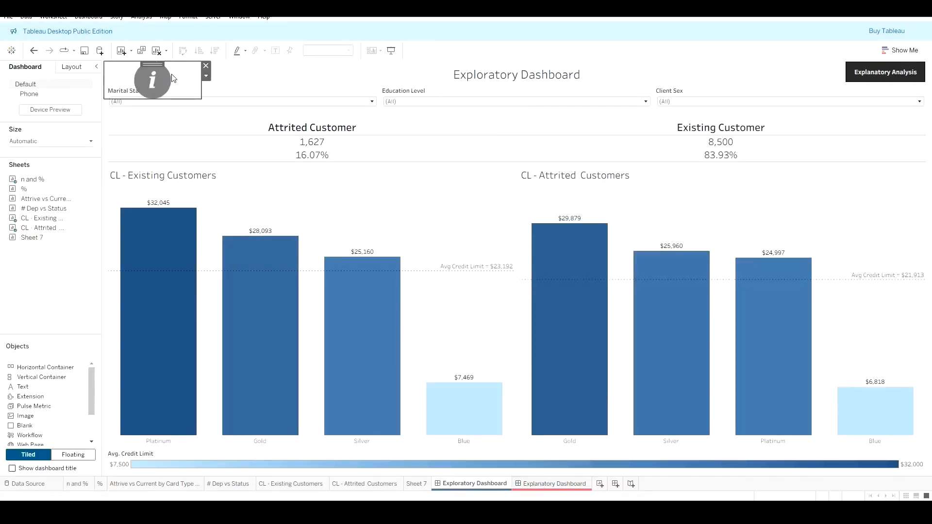
left_click_drag(201, 100, 184, 85)
left_click(596, 512)
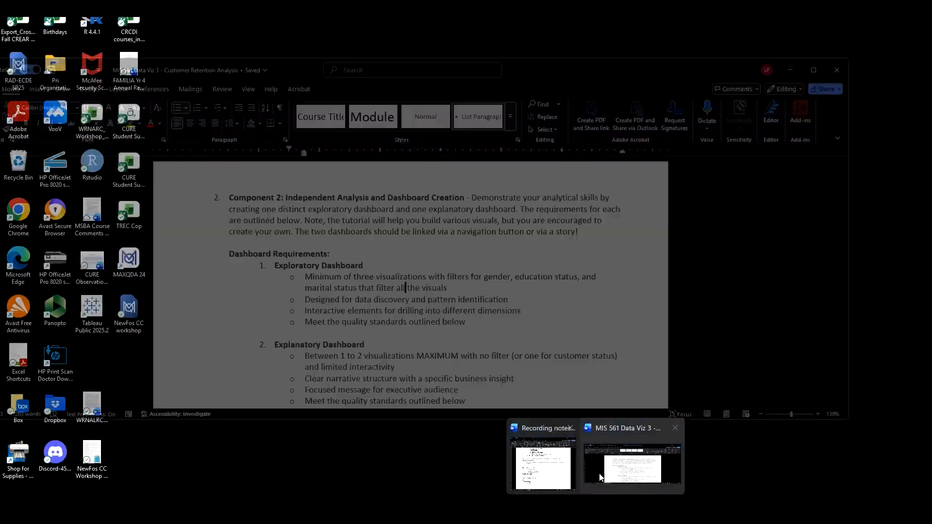
Step: Switch to the Word assignment document and review the exploratory and explanatory dashboard requirements
left_click(599, 473)
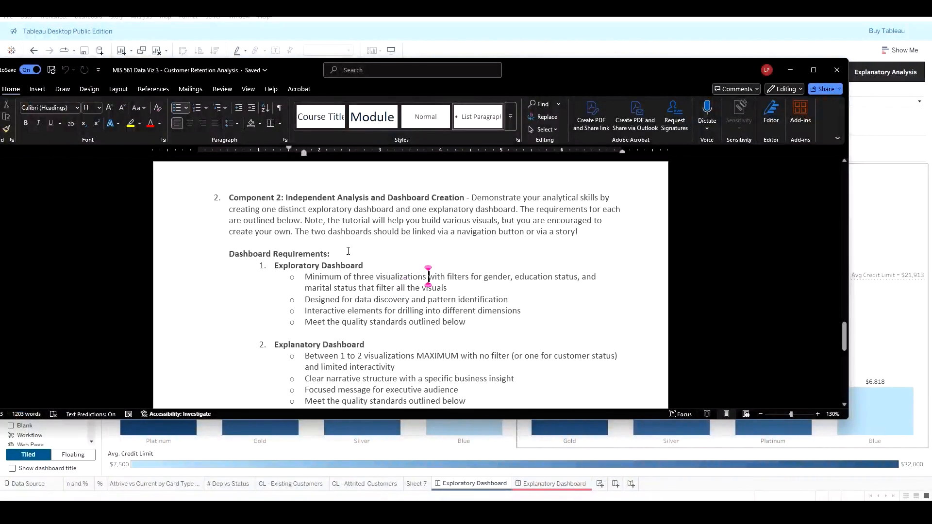
left_click_drag(366, 266, 275, 266)
left_click(546, 488)
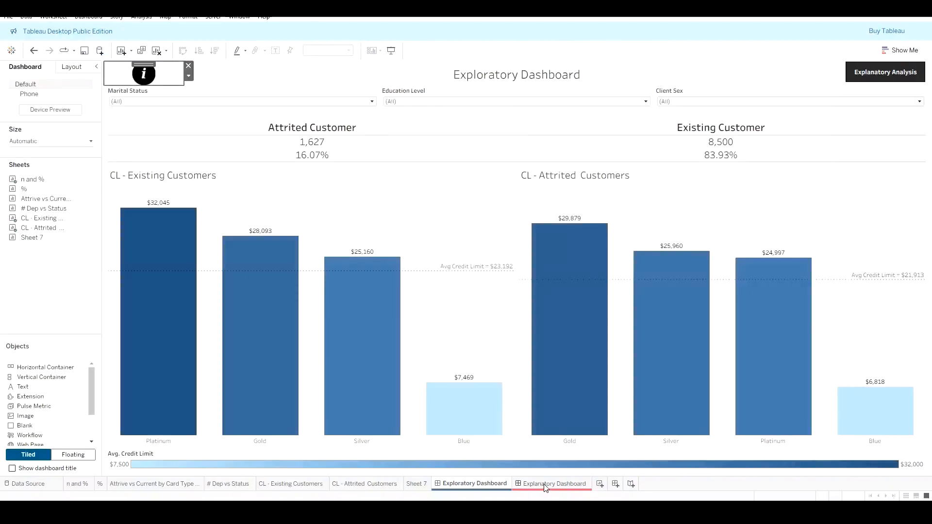
Step: Browse the Explanatory Dashboard, the Exploratory Dashboard and the dependents, contacts and n and % worksheets
double_click(546, 486)
left_click(331, 335)
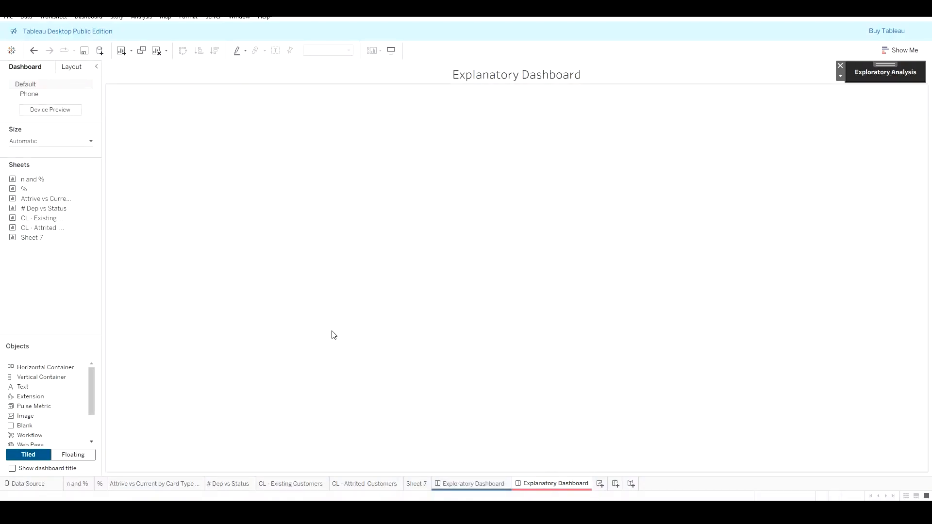
left_click(474, 483)
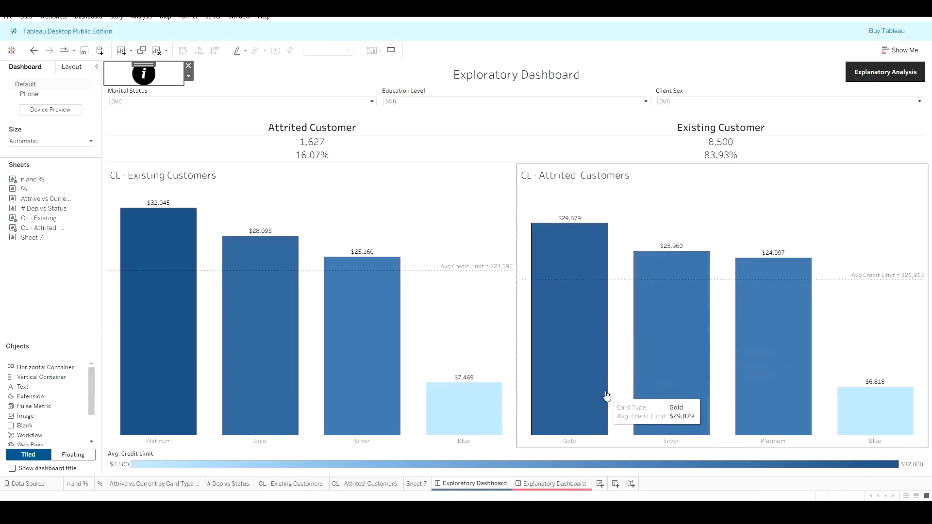
left_click(228, 484)
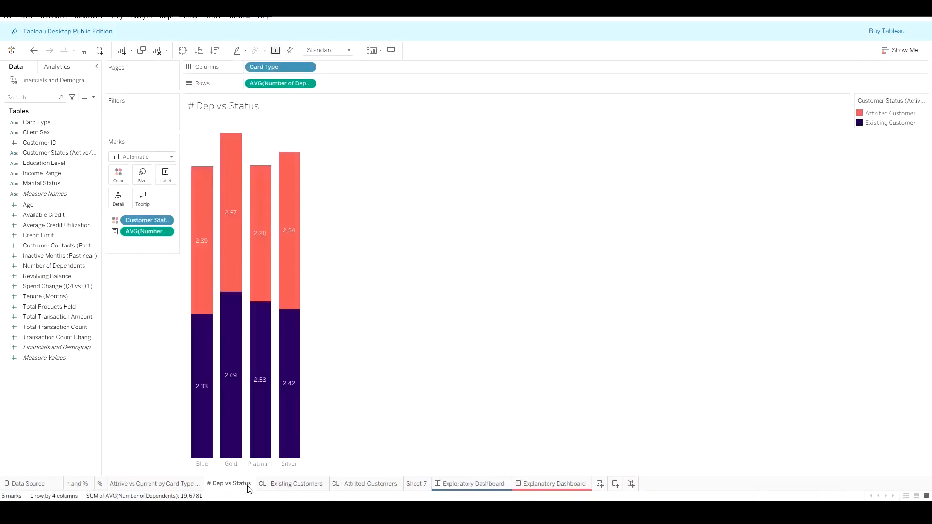
left_click(198, 484)
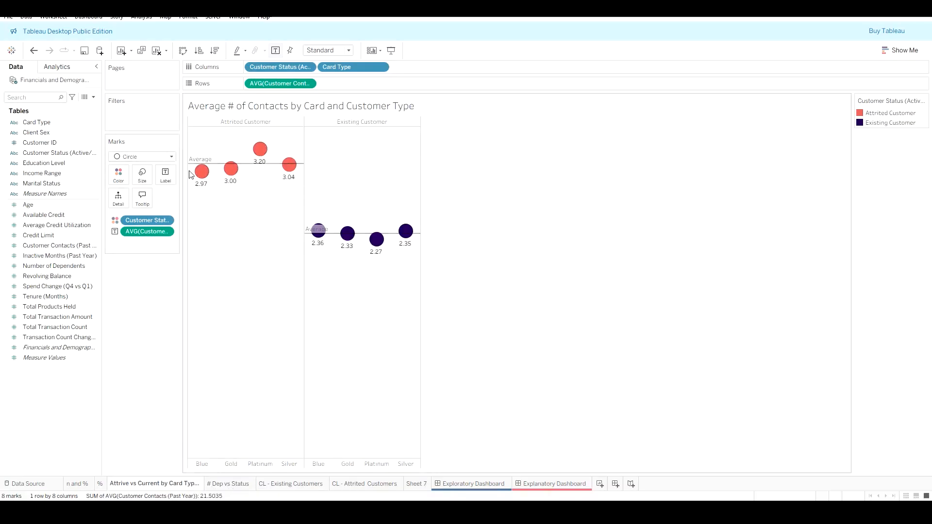
mouse_move(288, 170)
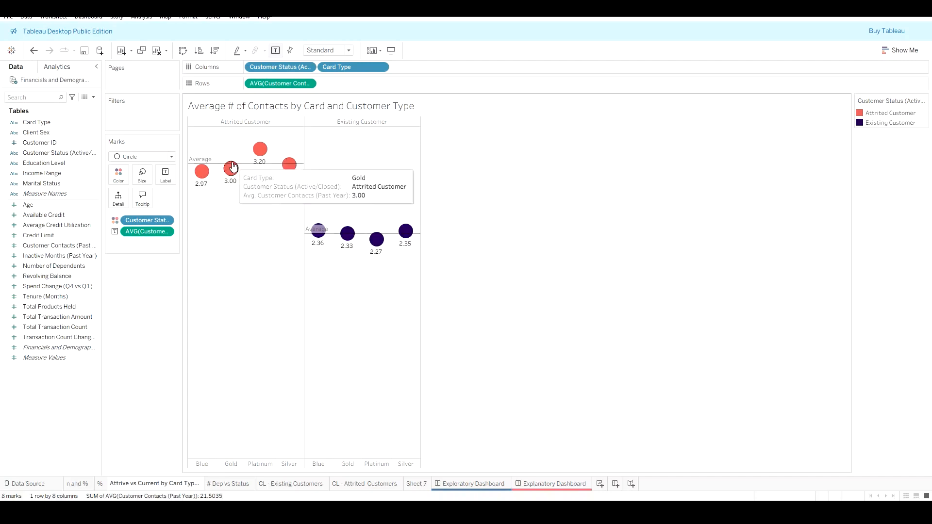
mouse_move(379, 240)
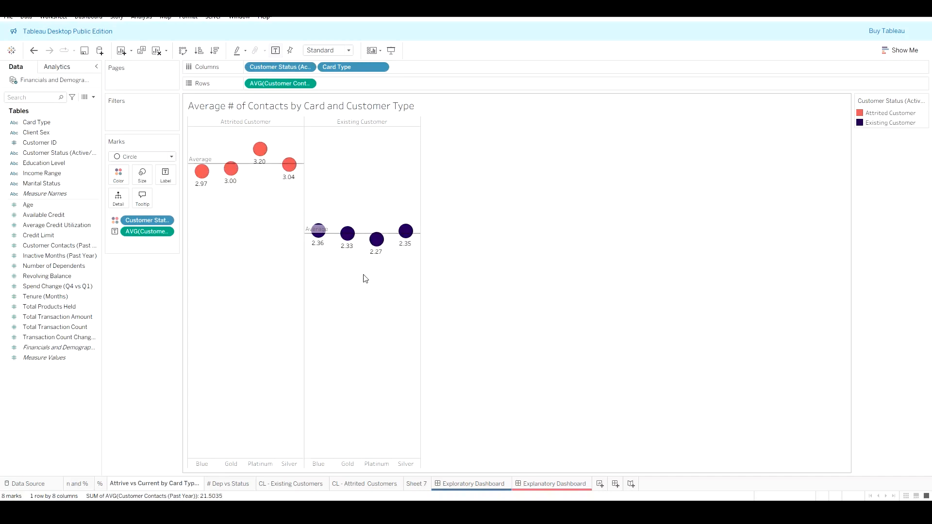
left_click(81, 489)
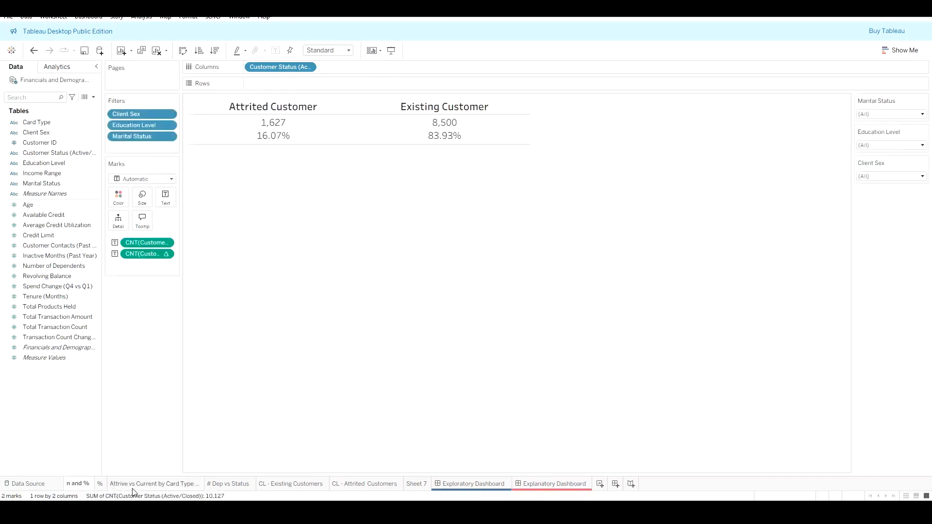
Step: On the # Dep vs Status sheet, try Line, Area, Gantt Bar and Density mark types, then undo back to the stacked bars
left_click(221, 484)
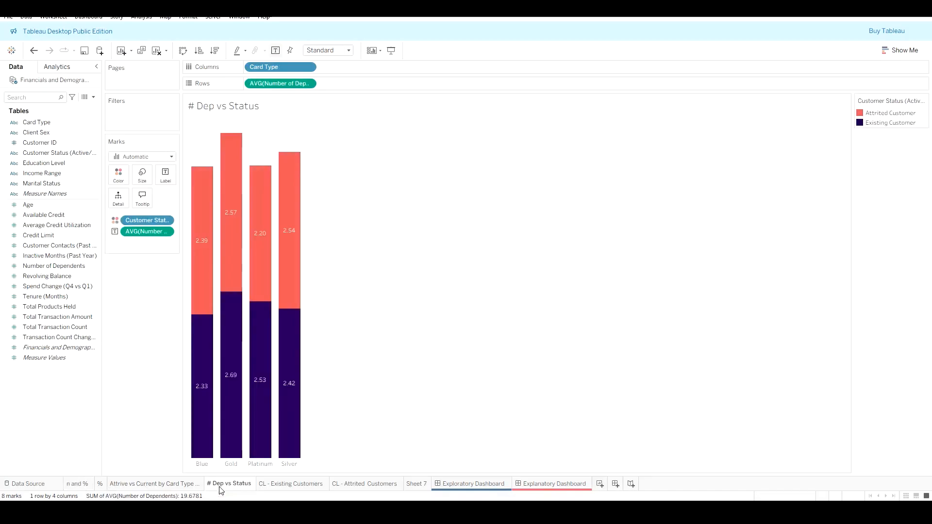
mouse_move(193, 172)
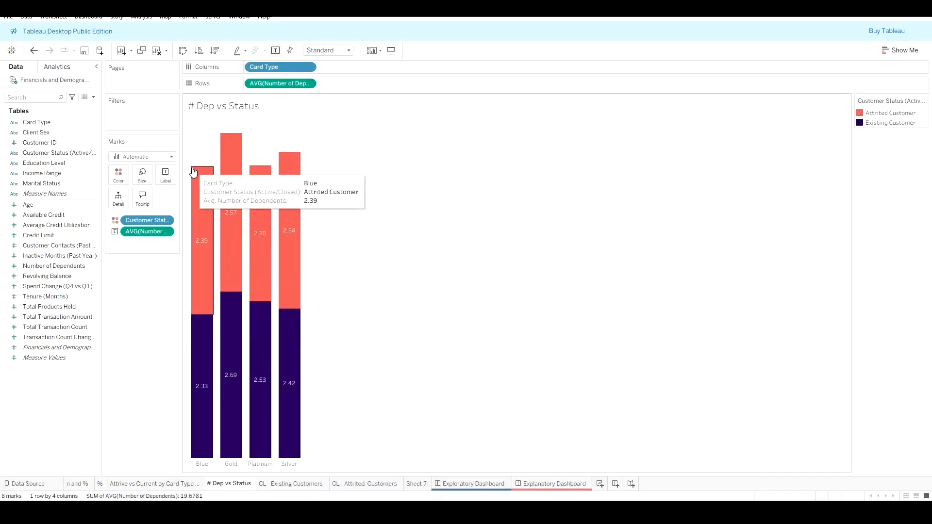
left_click(171, 156)
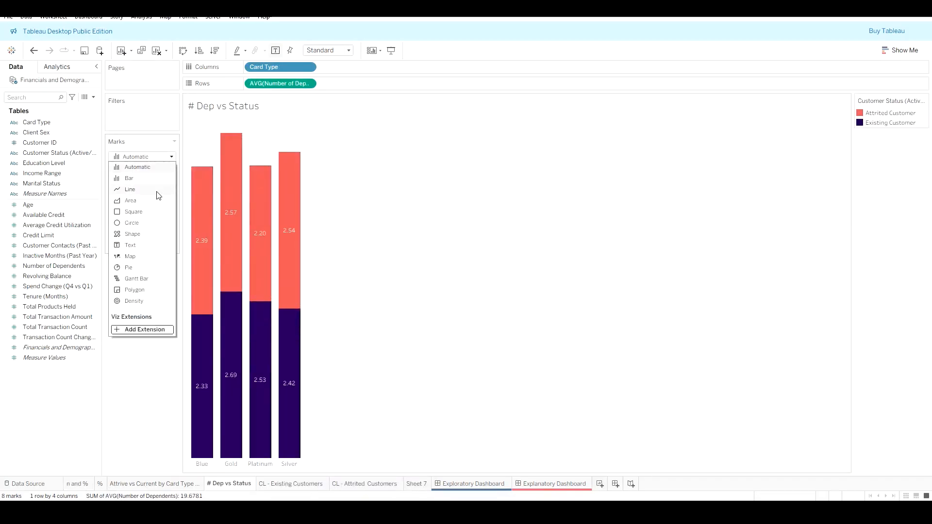
left_click(130, 189)
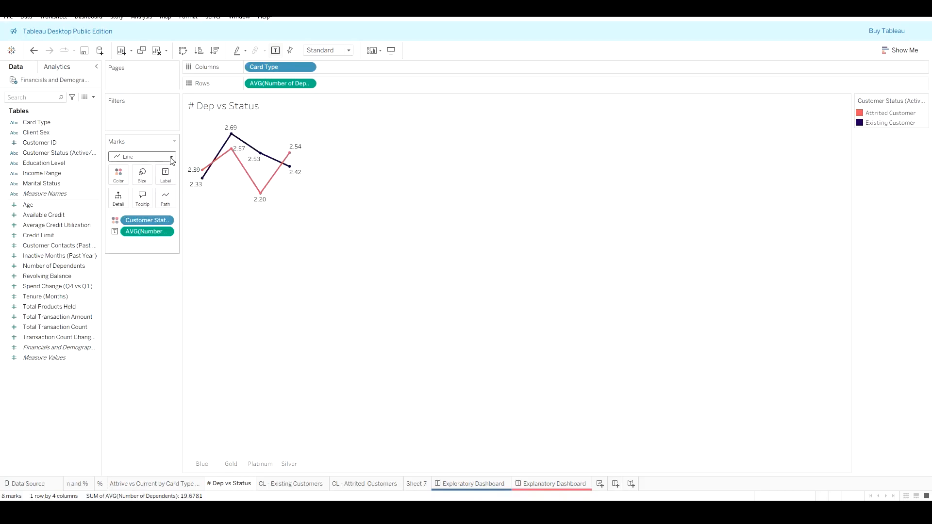
left_click(171, 157)
left_click(150, 202)
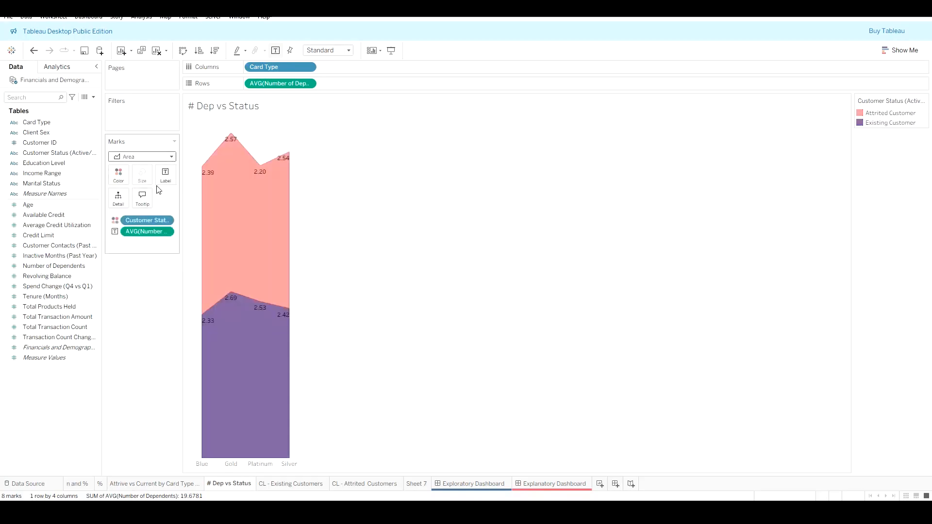
left_click(172, 157)
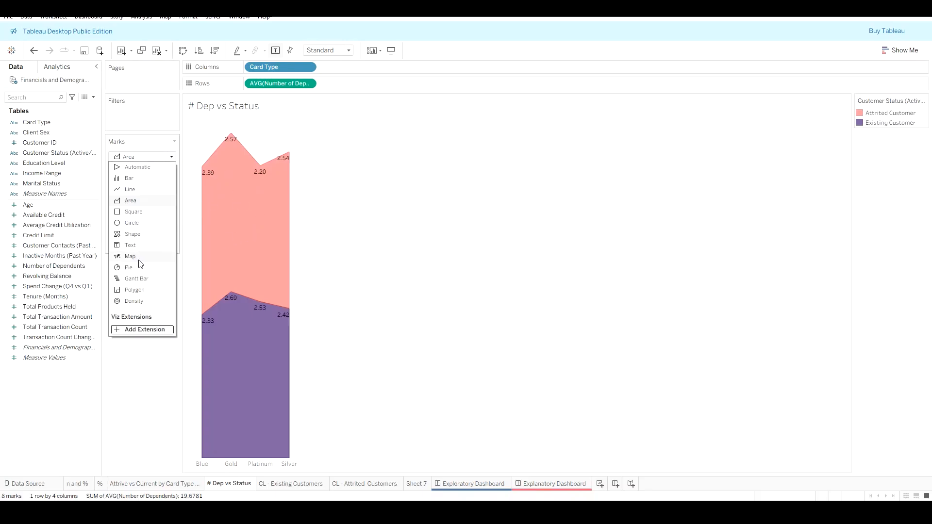
left_click(142, 279)
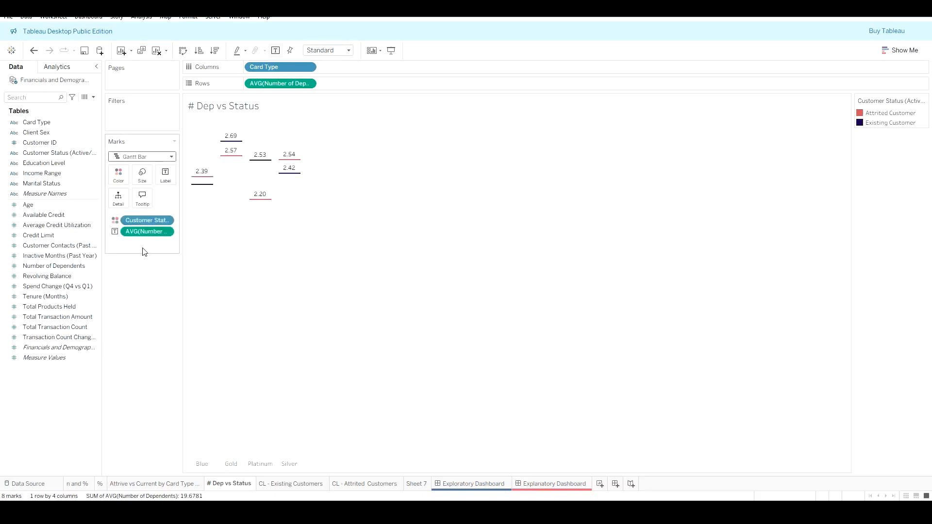
left_click(172, 157)
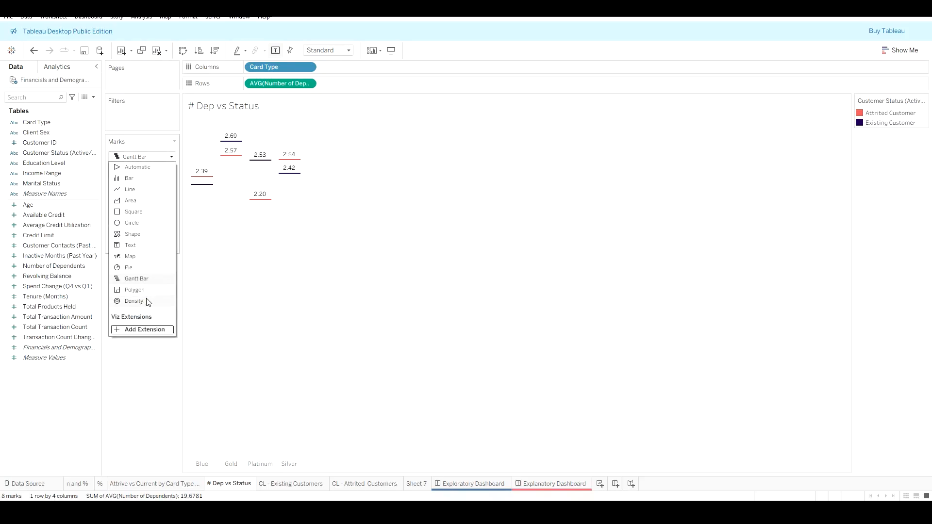
left_click(136, 301)
left_click(172, 157)
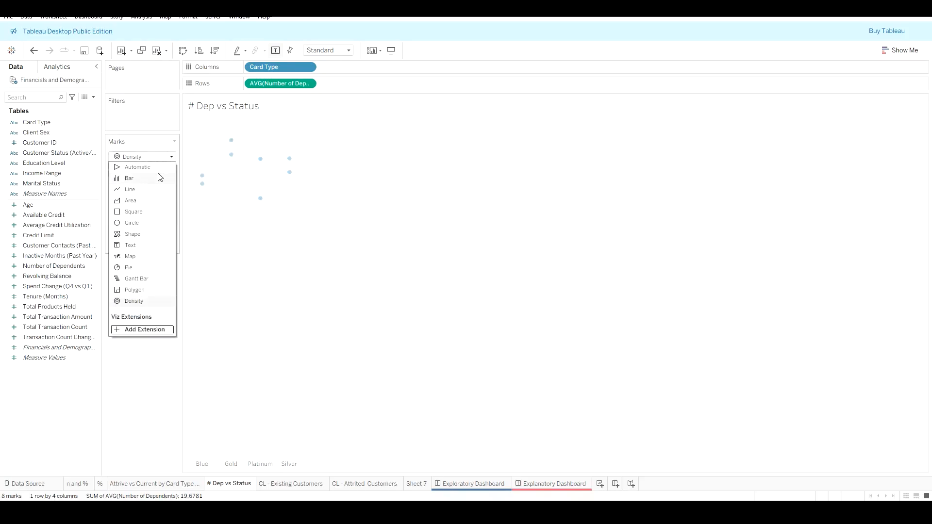
left_click(160, 168)
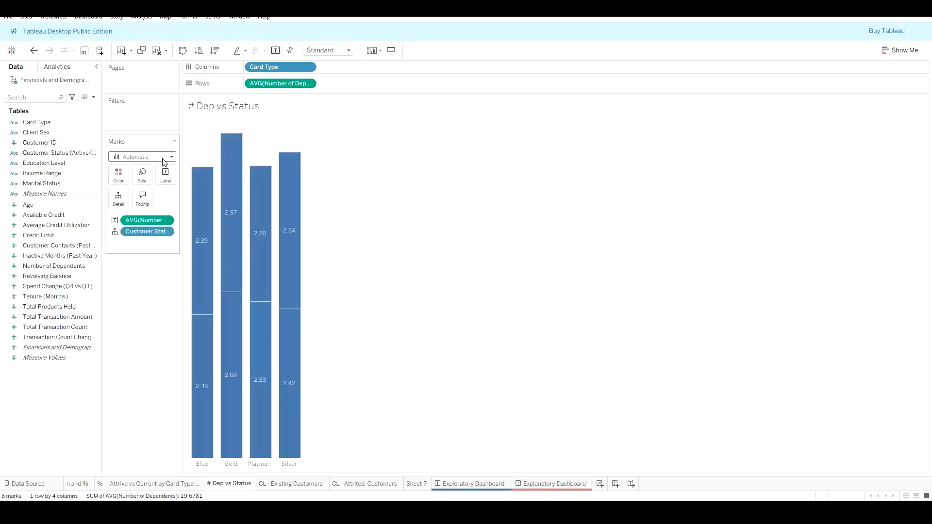
key("ctrl+z")
key("ctrl+z")
key("ctrl+z")
key("ctrl+z")
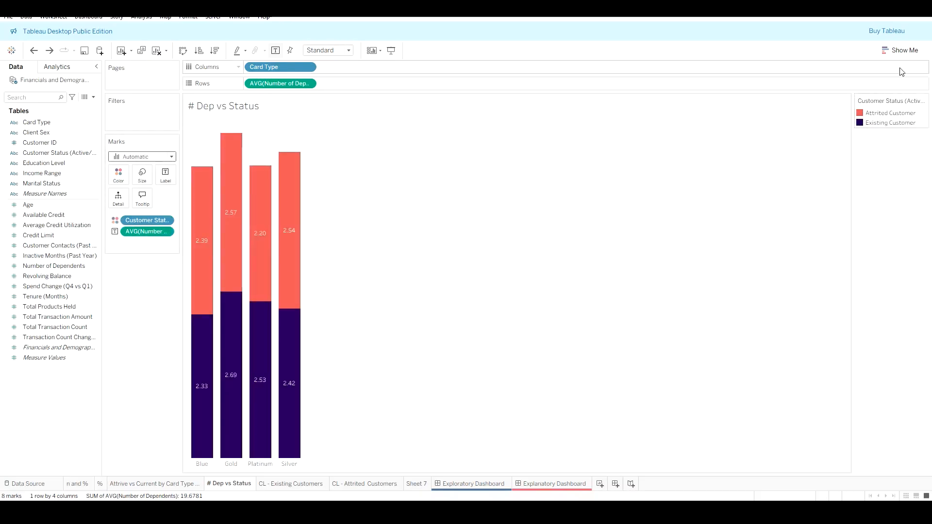
Step: Try a packed bubbles chart for # Dep vs Status with Show Me and undo it
left_click(907, 50)
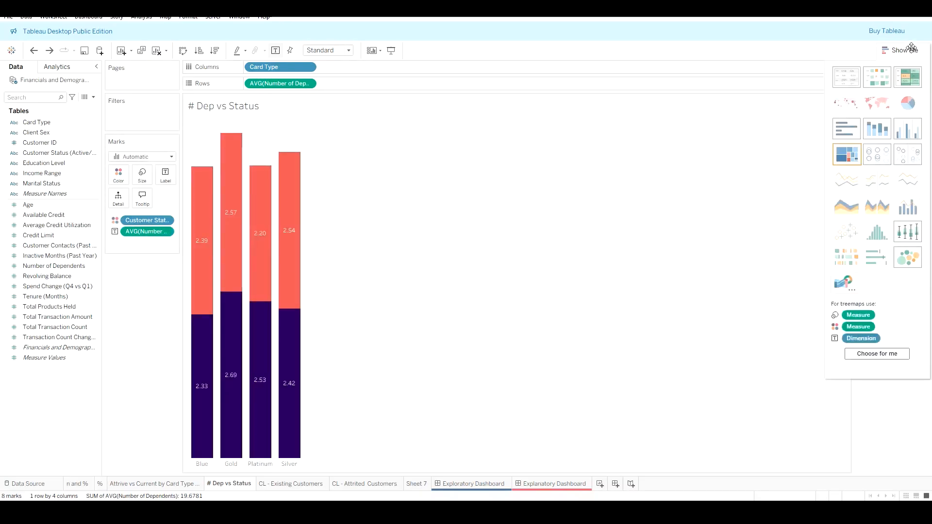
left_click(910, 263)
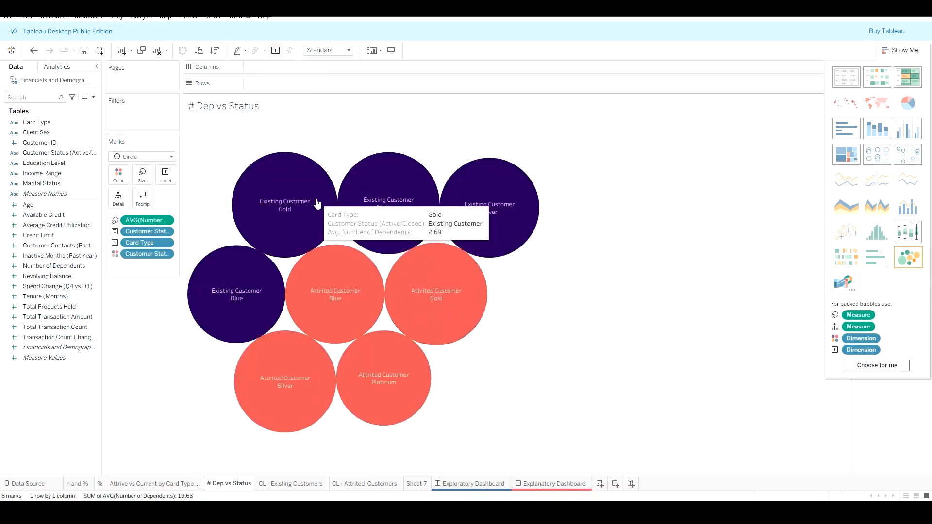
left_click(903, 51)
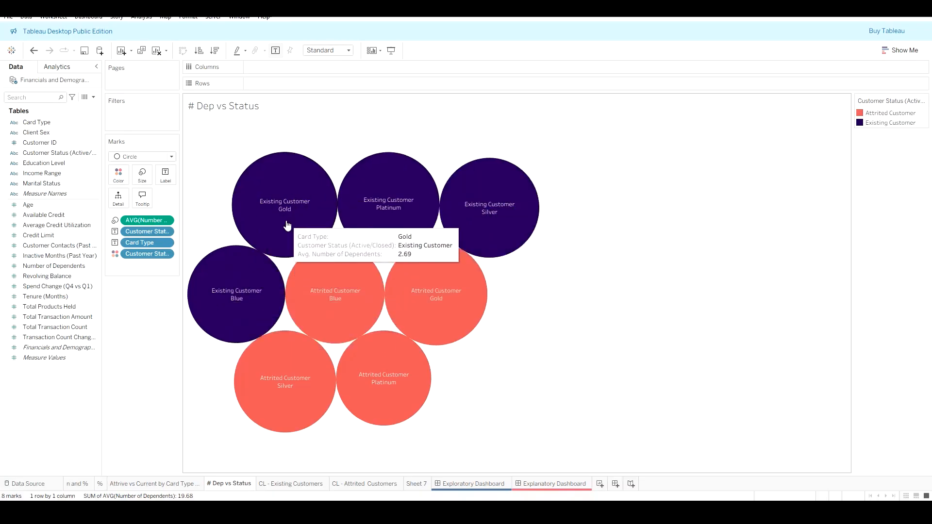
key("ctrl+z")
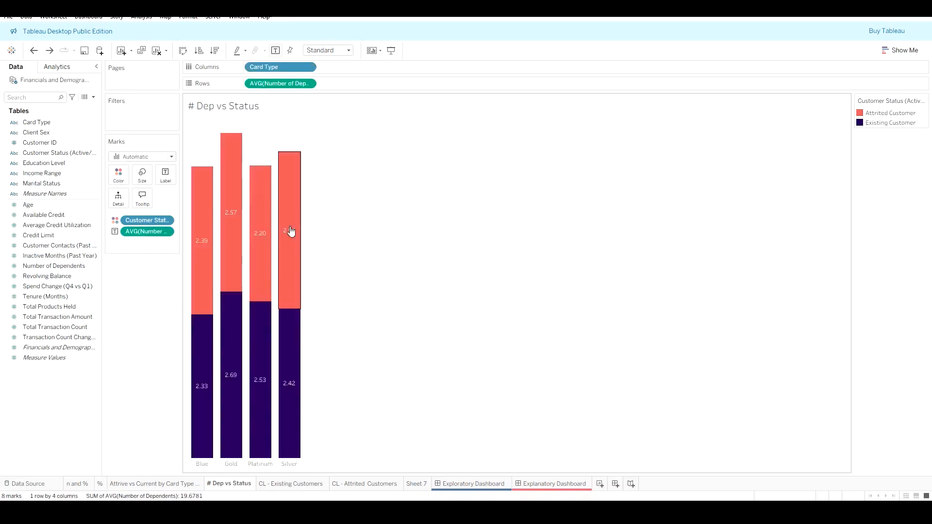
Step: Compare the empty Explanatory Dashboard with the Exploratory Dashboard
left_click(13, 17)
left_click(33, 75)
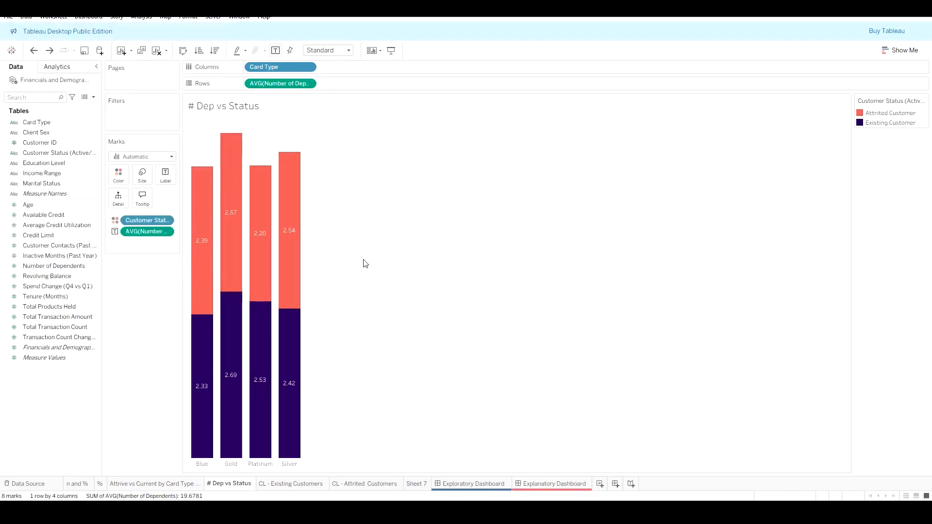
left_click(519, 484)
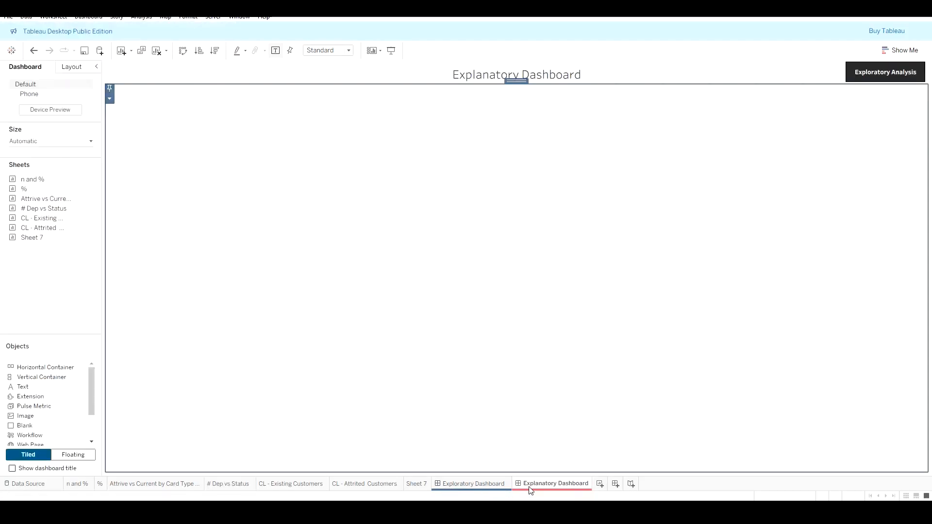
left_click(482, 485)
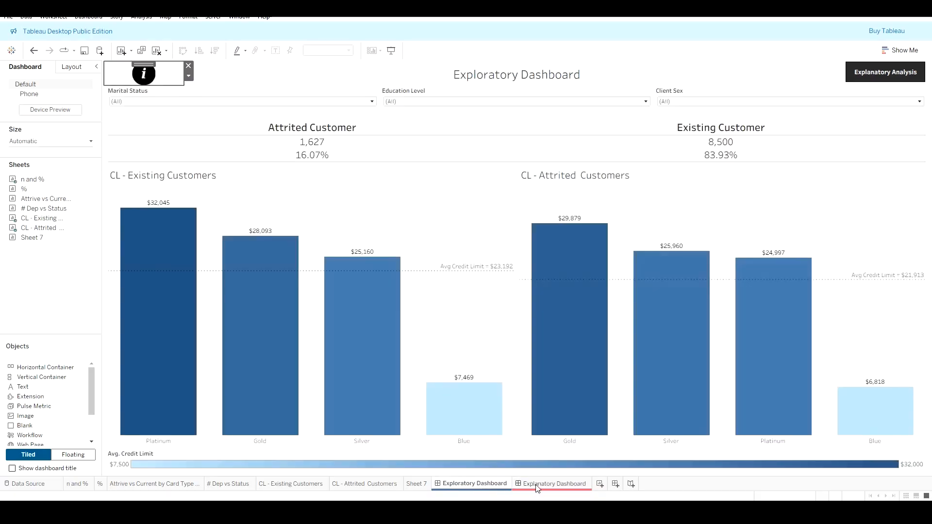
left_click(546, 491)
mouse_move(595, 512)
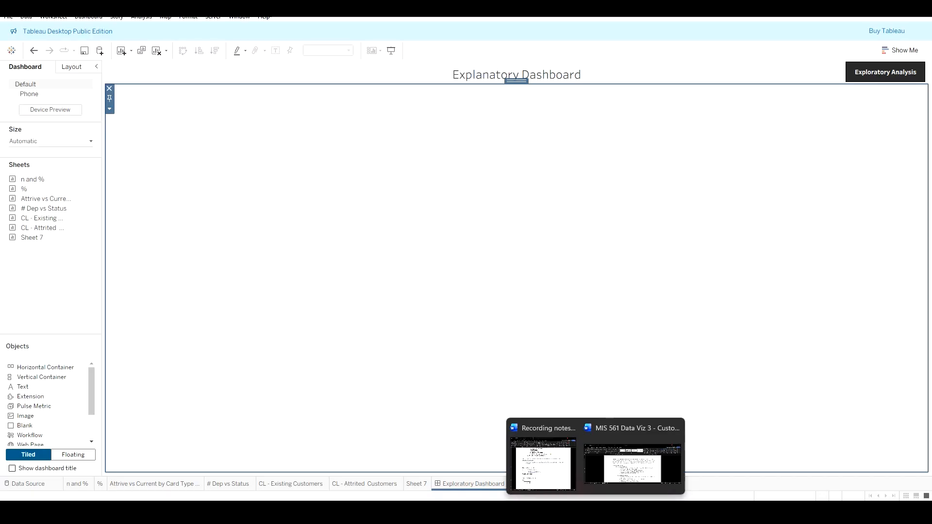
Step: Set the Exploratory Dashboard to a fixed custom size of 1609 px wide by 1056 px high
left_click(444, 482)
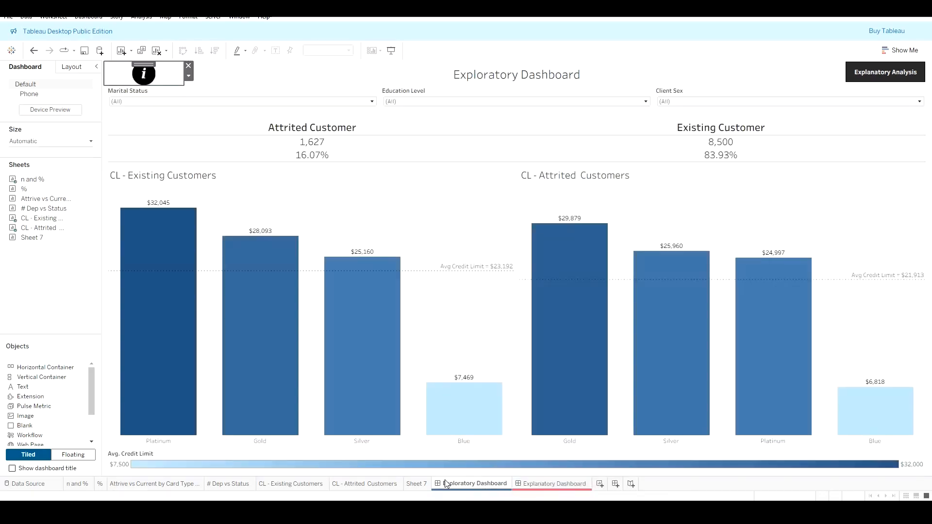
left_click(70, 154)
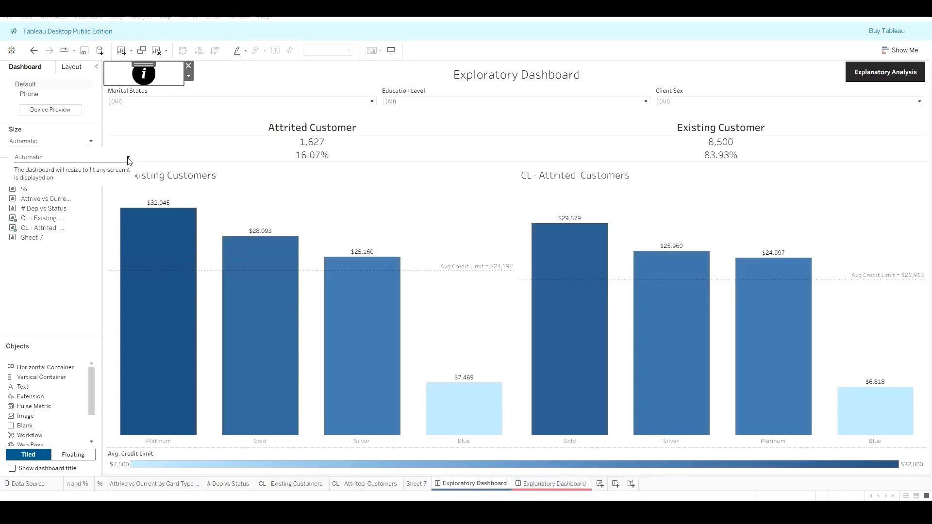
left_click(128, 161)
left_click(80, 168)
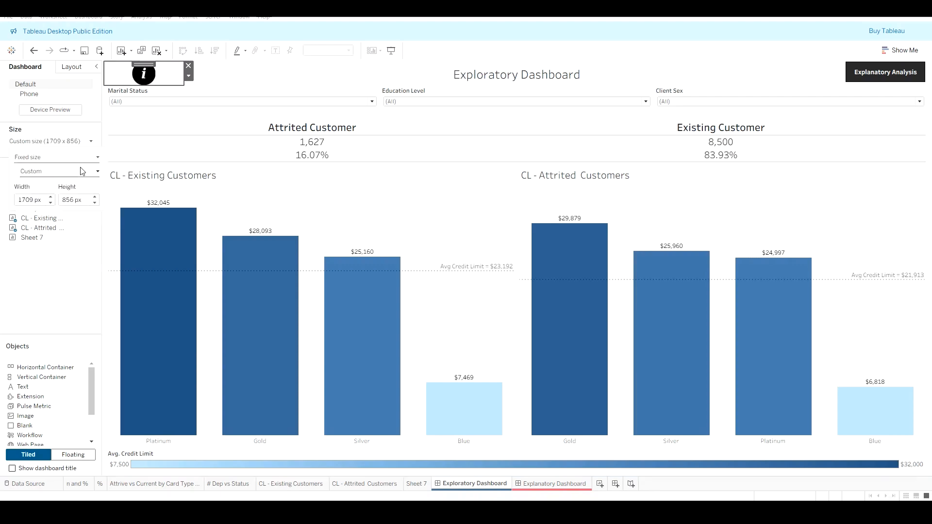
left_click(50, 197)
left_click(51, 198)
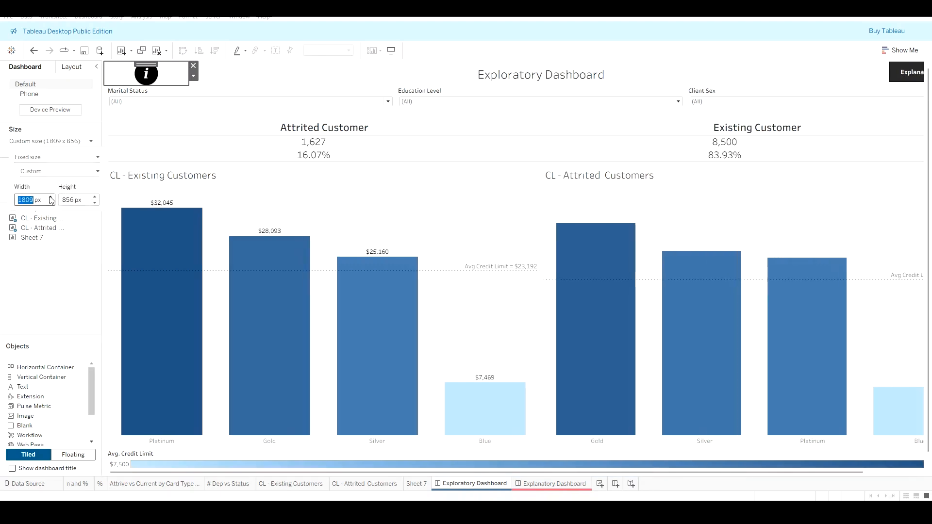
left_click(50, 197)
left_click(50, 203)
left_click(50, 203)
left_click(51, 203)
left_click(50, 203)
left_click(95, 203)
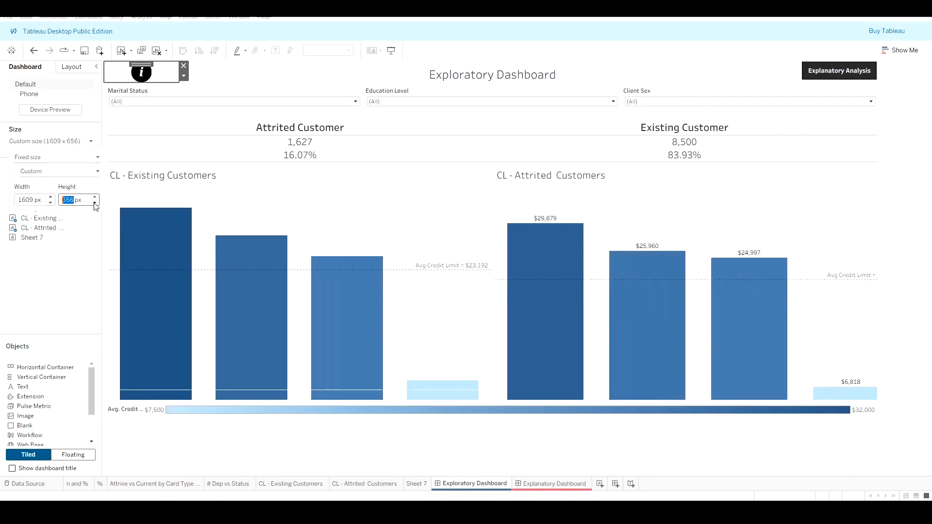
left_click(94, 203)
left_click(95, 203)
left_click(94, 203)
left_click(95, 197)
left_click(94, 197)
left_click(95, 197)
left_click(94, 197)
left_click(94, 197)
left_click(95, 197)
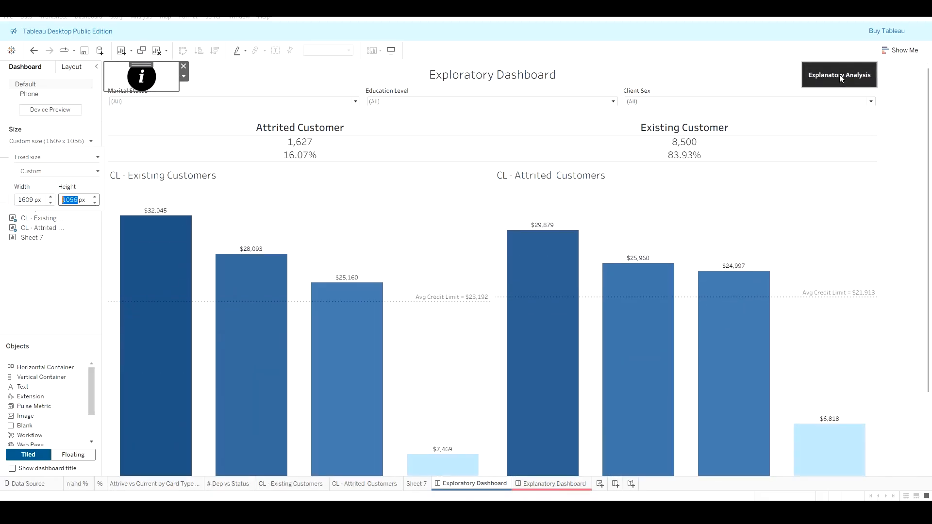
Step: Create a new story
mouse_move(635, 464)
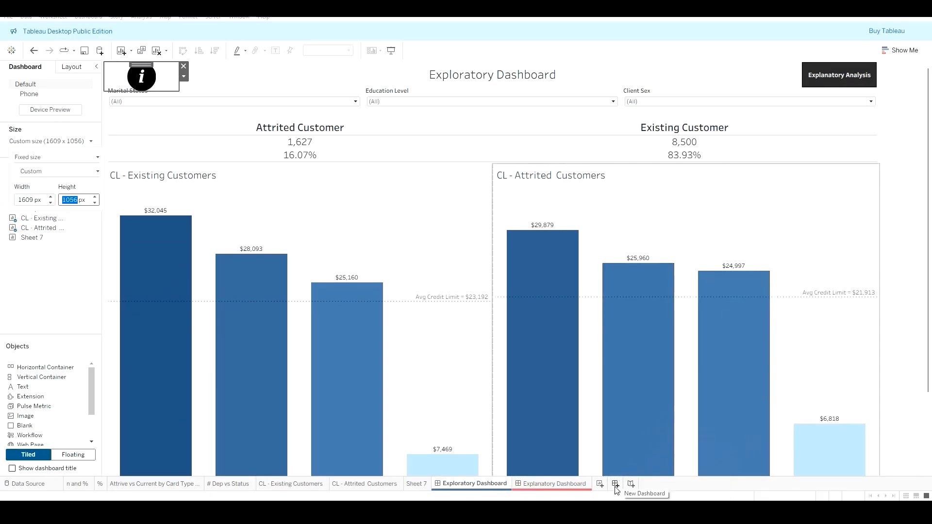
left_click(631, 484)
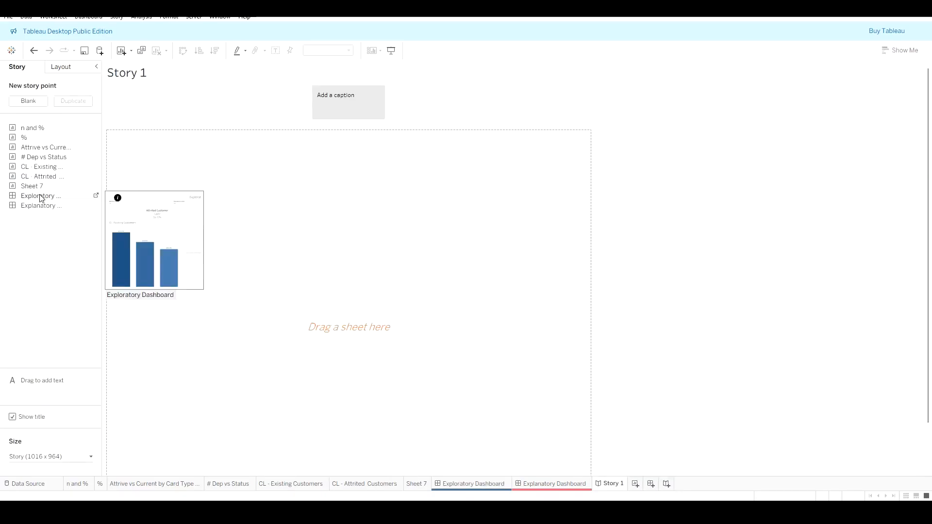
Step: Add the Exploratory Dashboard to the story's first story point
left_click_drag(41, 198, 153, 293)
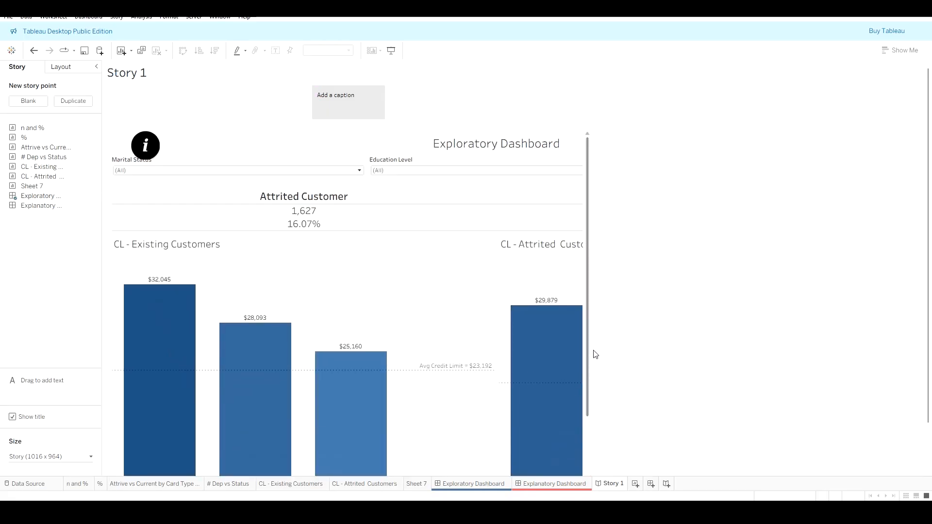
left_click_drag(589, 349, 576, 445)
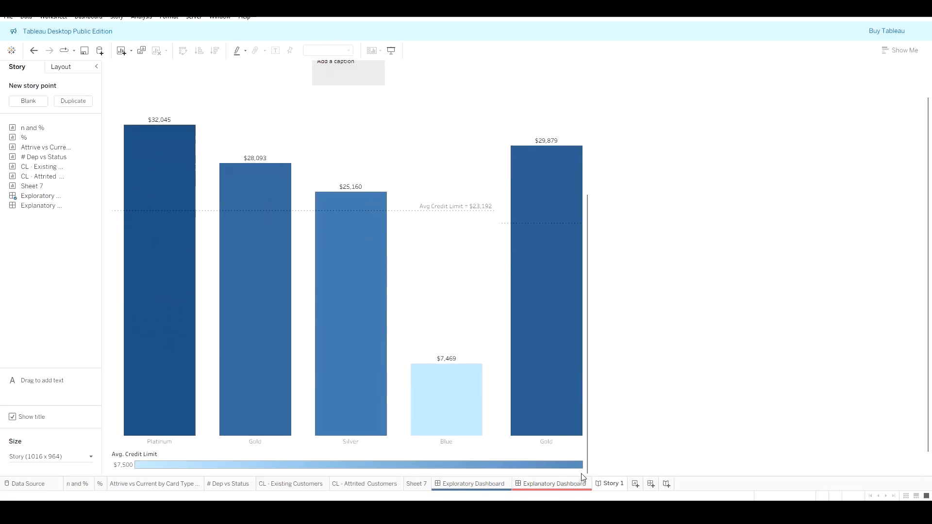
left_click(575, 468)
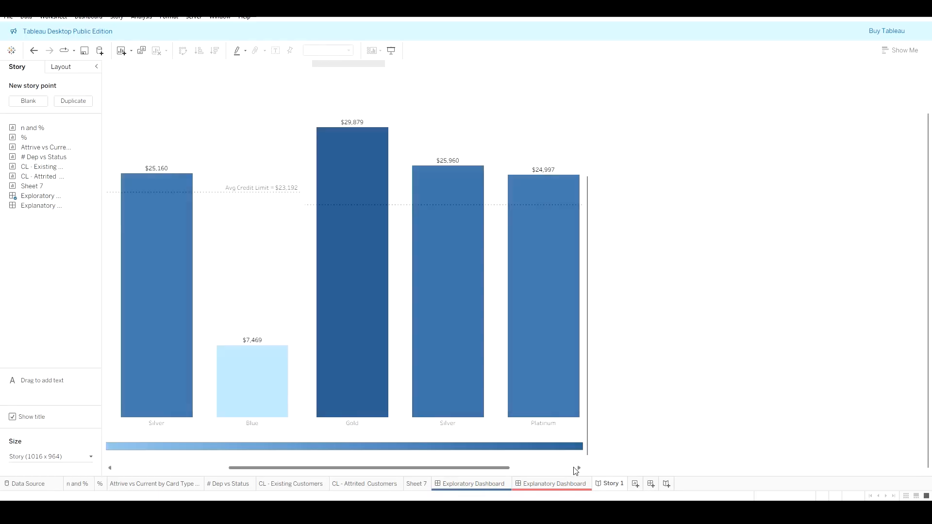
Step: Set the story size to Automatic so it resizes to fit any screen
left_click(91, 457)
left_click(97, 398)
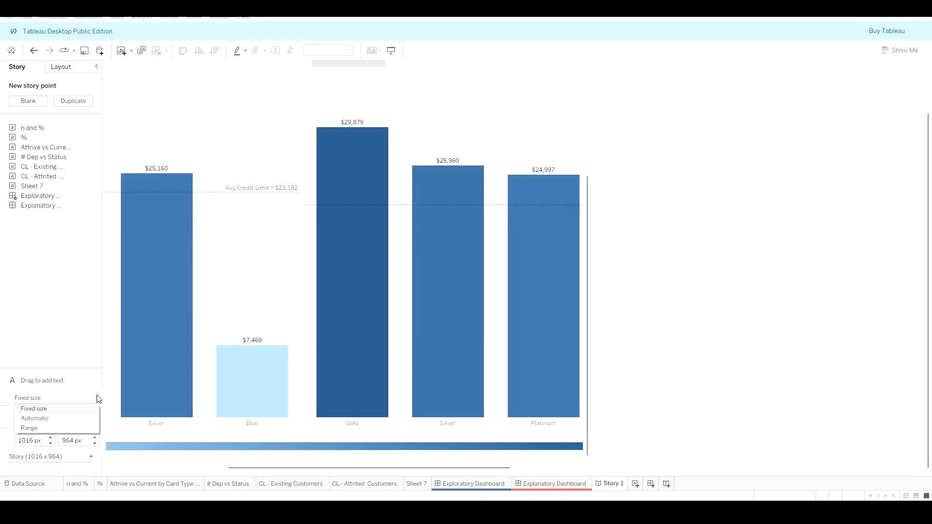
left_click(35, 418)
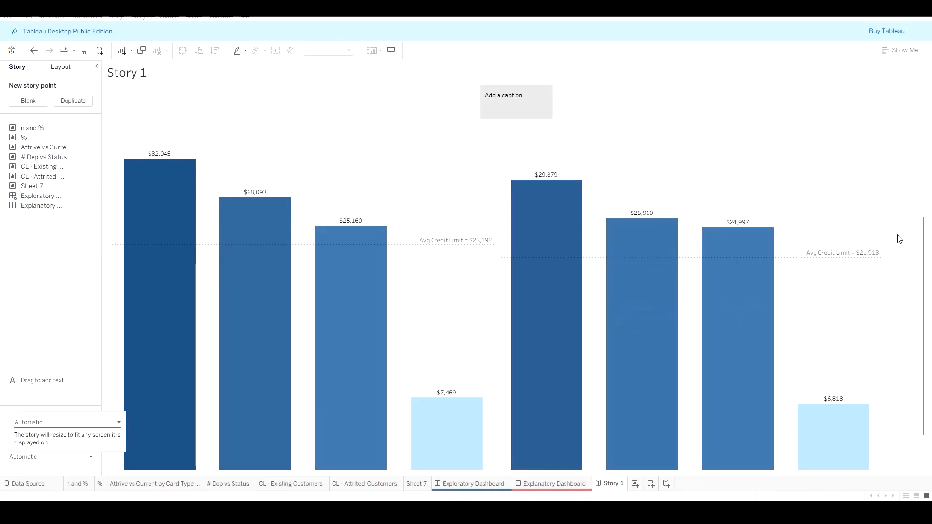
left_click_drag(928, 244, 929, 122)
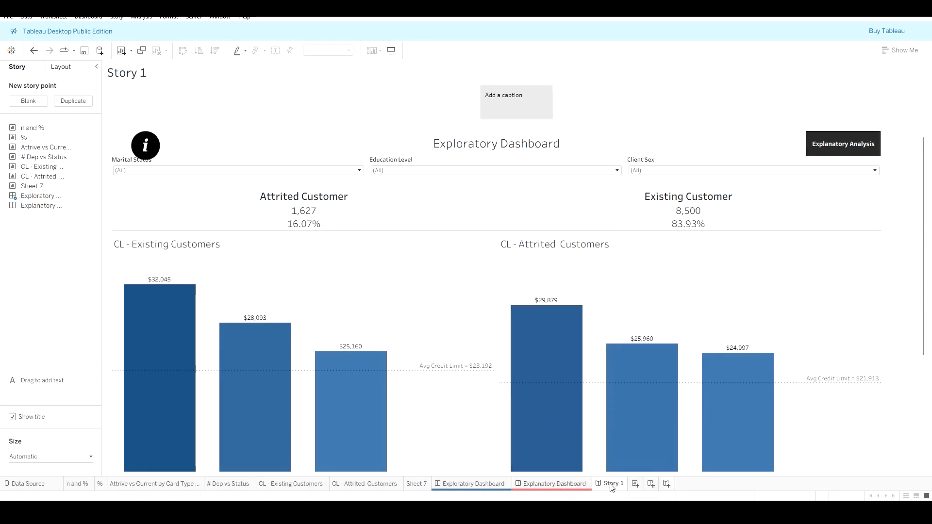
Step: Start saving the workbook from the file commands
left_click(9, 18)
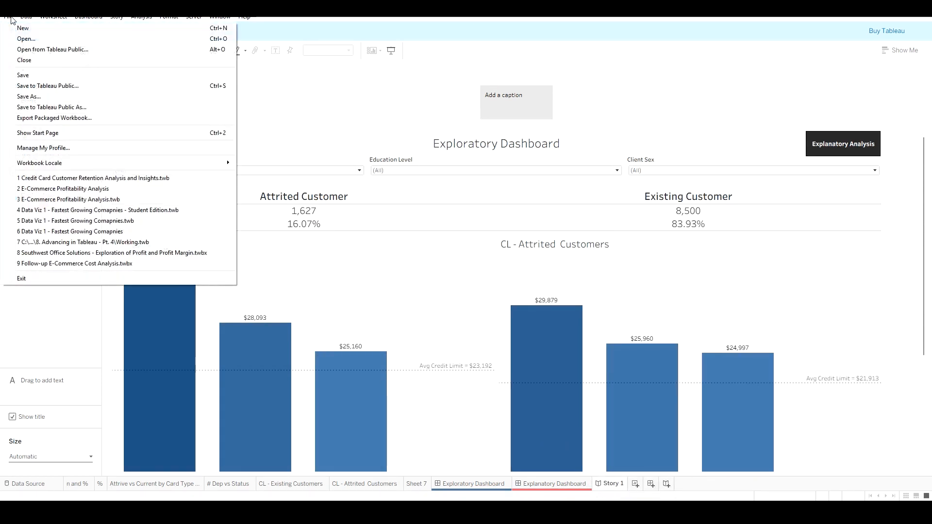